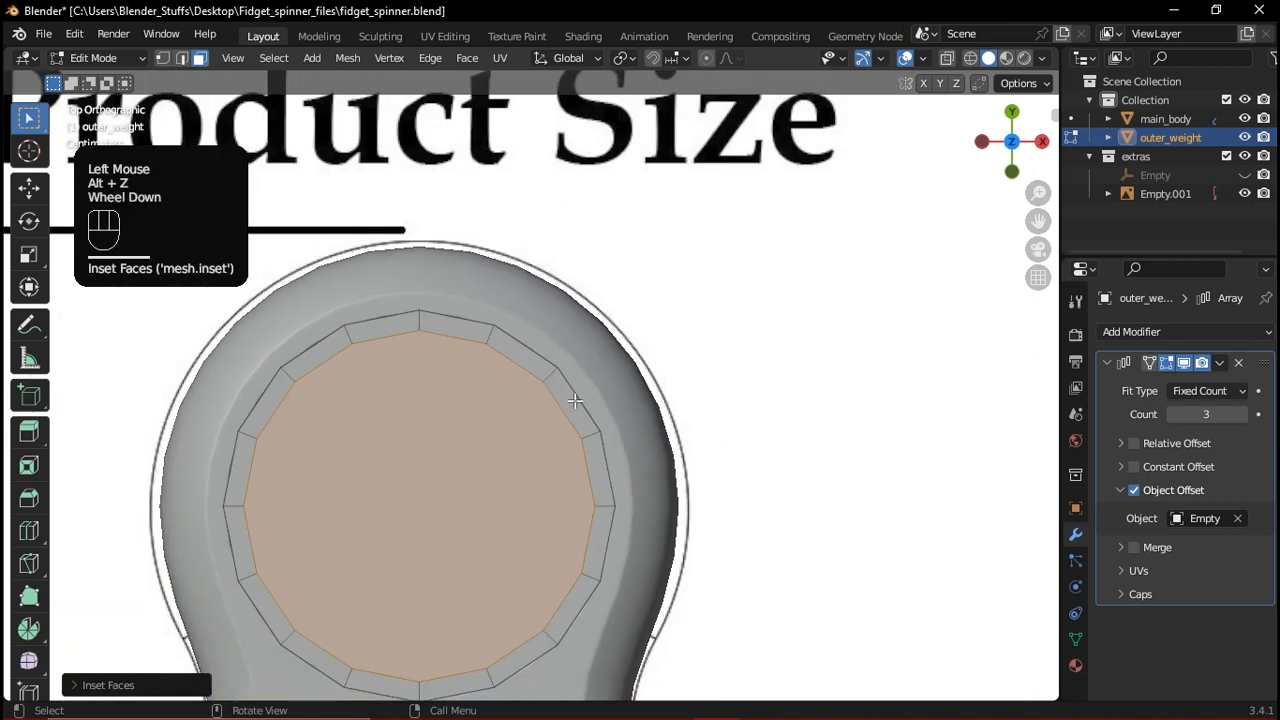
Bridge the inset top and bottom faces of the outer weight with LoopTools to open a through-hole
{"action": "right_click", "coordinate": [491, 317]}
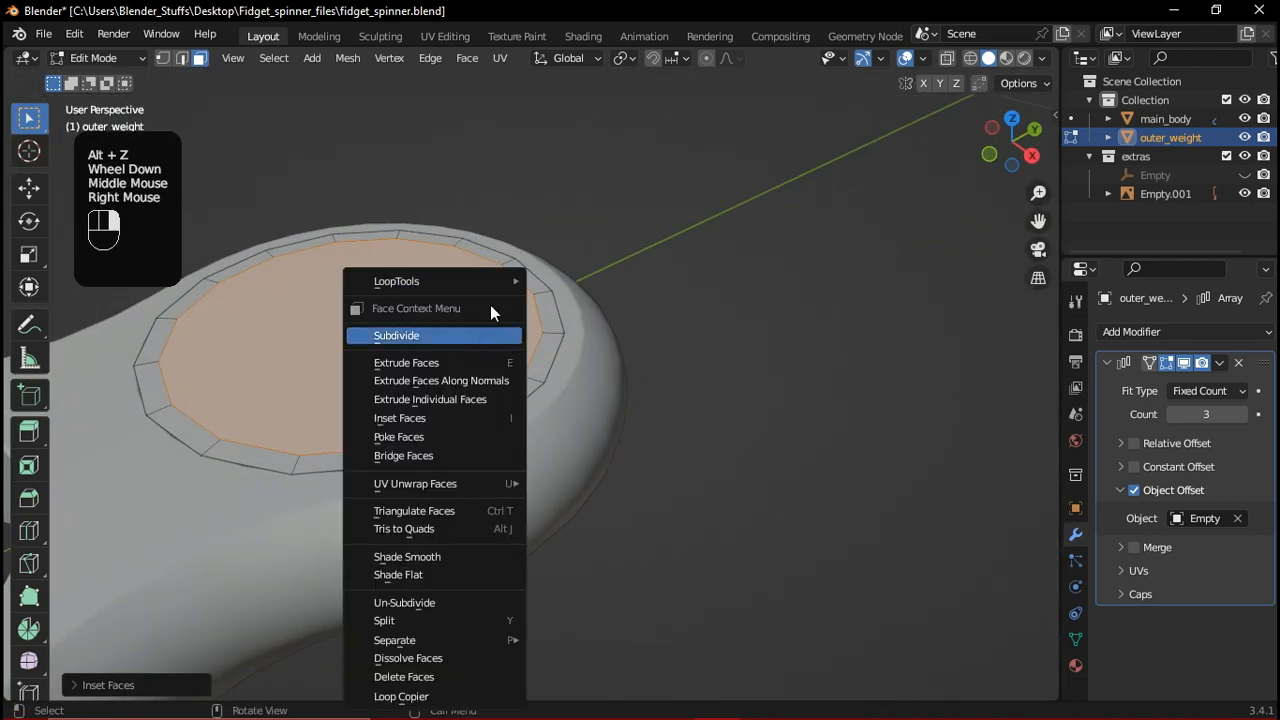
{"action": "mouse_move", "coordinate": [505, 281]}
{"action": "left_click", "coordinate": [590, 281]}
{"action": "scroll", "coordinate": [414, 380], "scroll_direction": "down", "scroll_amount": 2}
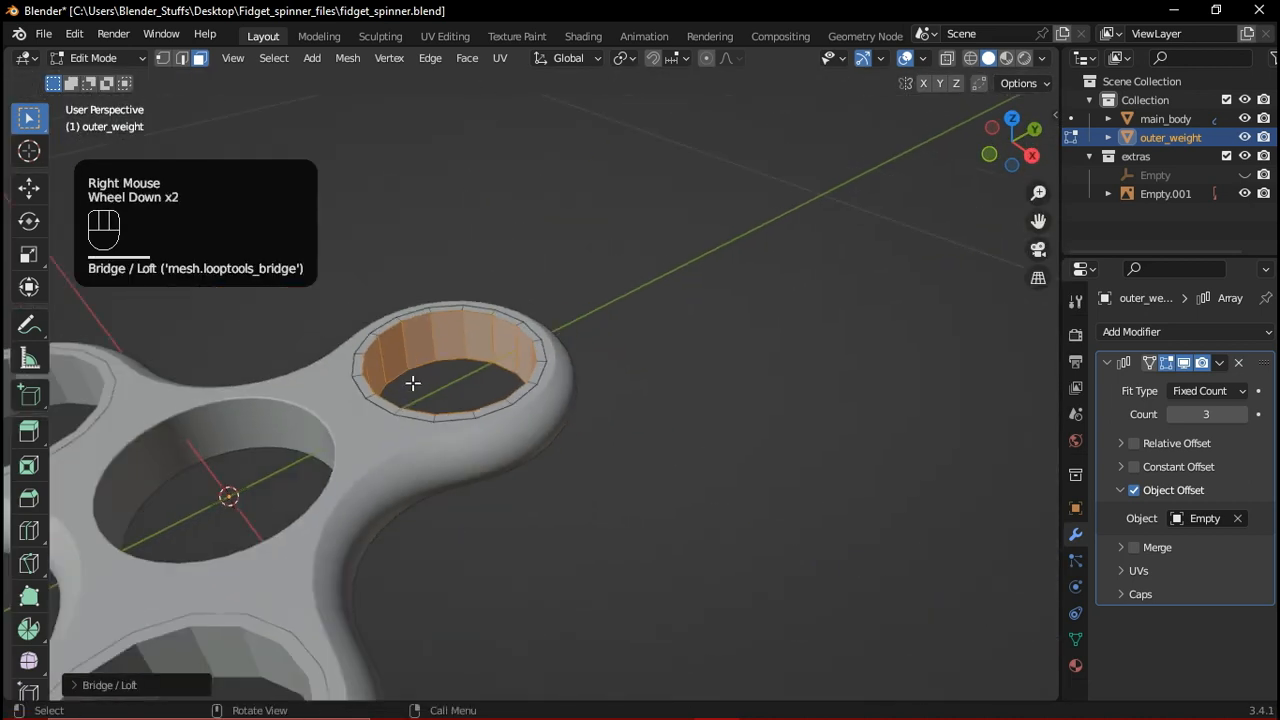
{"action": "middle_click_drag", "start_coordinate": [414, 380], "coordinate": [560, 428]}
{"action": "scroll", "coordinate": [566, 430], "scroll_direction": "down", "scroll_amount": 1}
{"action": "scroll", "coordinate": [567, 432], "scroll_direction": "down", "scroll_amount": 1}
Duplicate all of the outer weight's ring geometry in place
{"action": "key", "text": "grave"}
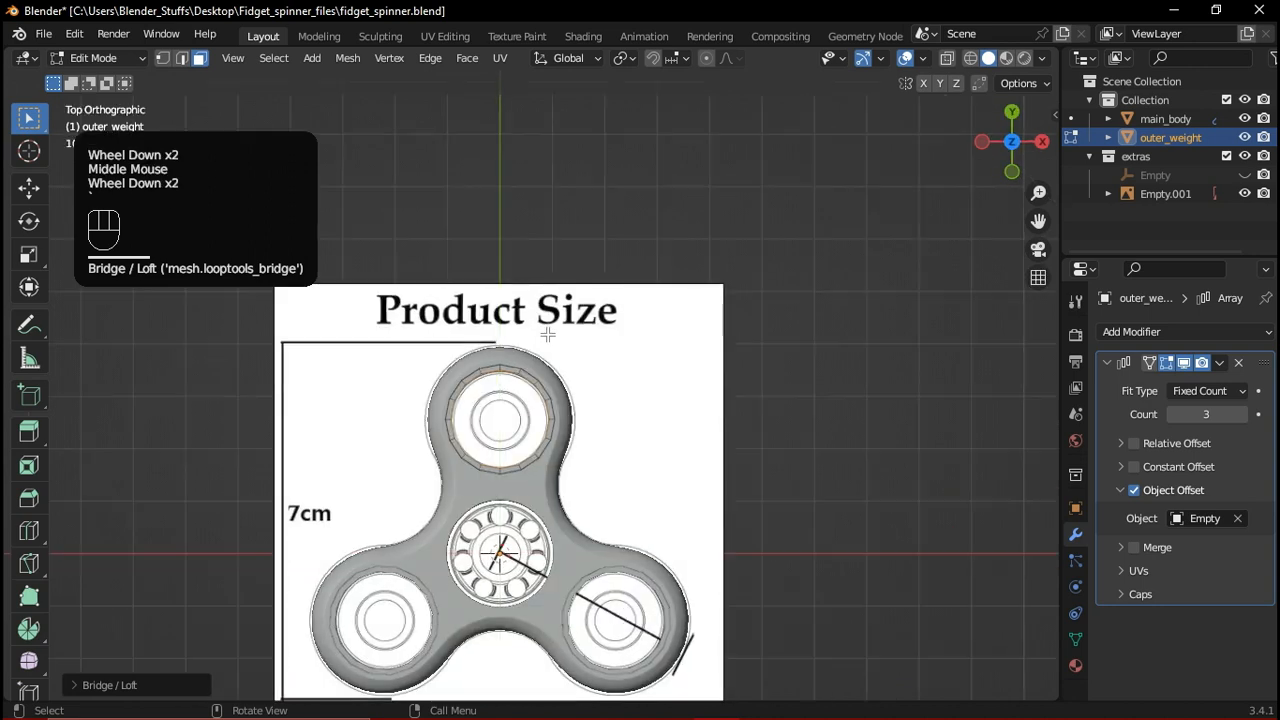
{"action": "scroll", "coordinate": [538, 383], "scroll_direction": "up", "scroll_amount": 3}
{"action": "scroll", "coordinate": [590, 482], "scroll_direction": "down", "scroll_amount": 2}
{"action": "middle_click_drag", "start_coordinate": [590, 482], "coordinate": [563, 360]}
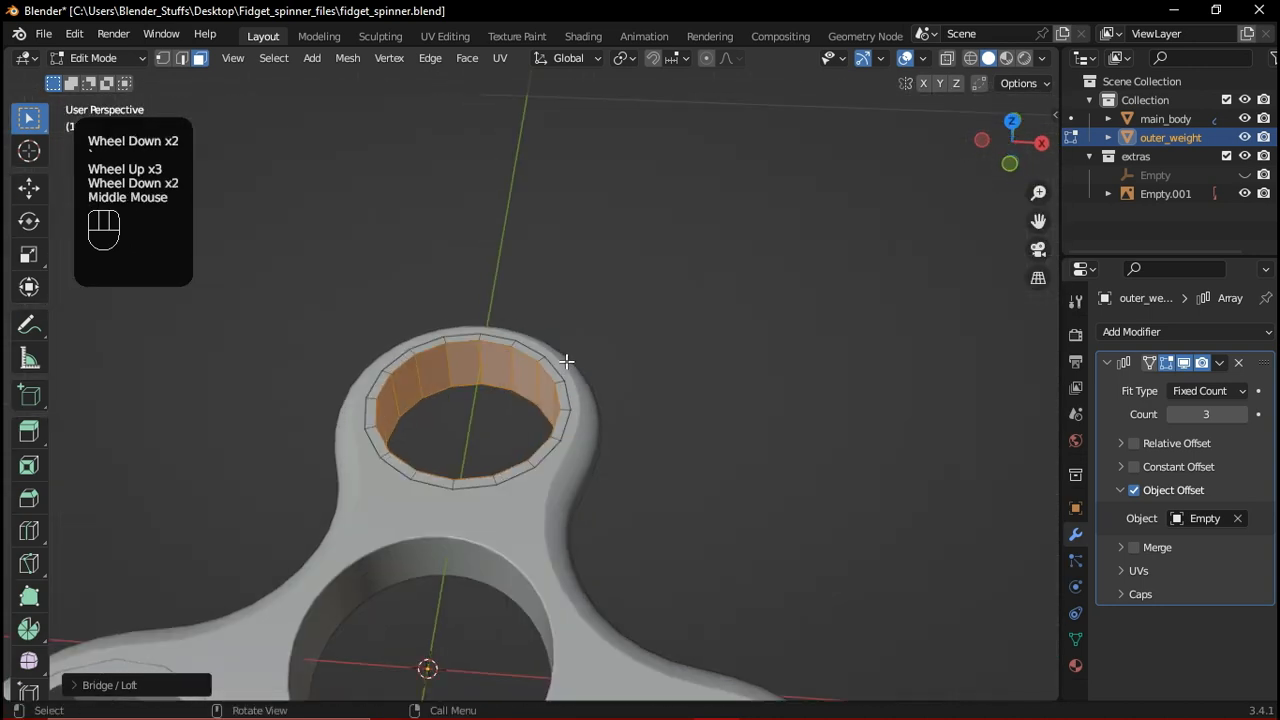
{"action": "key", "text": "a"}
{"action": "key", "text": "grave"}
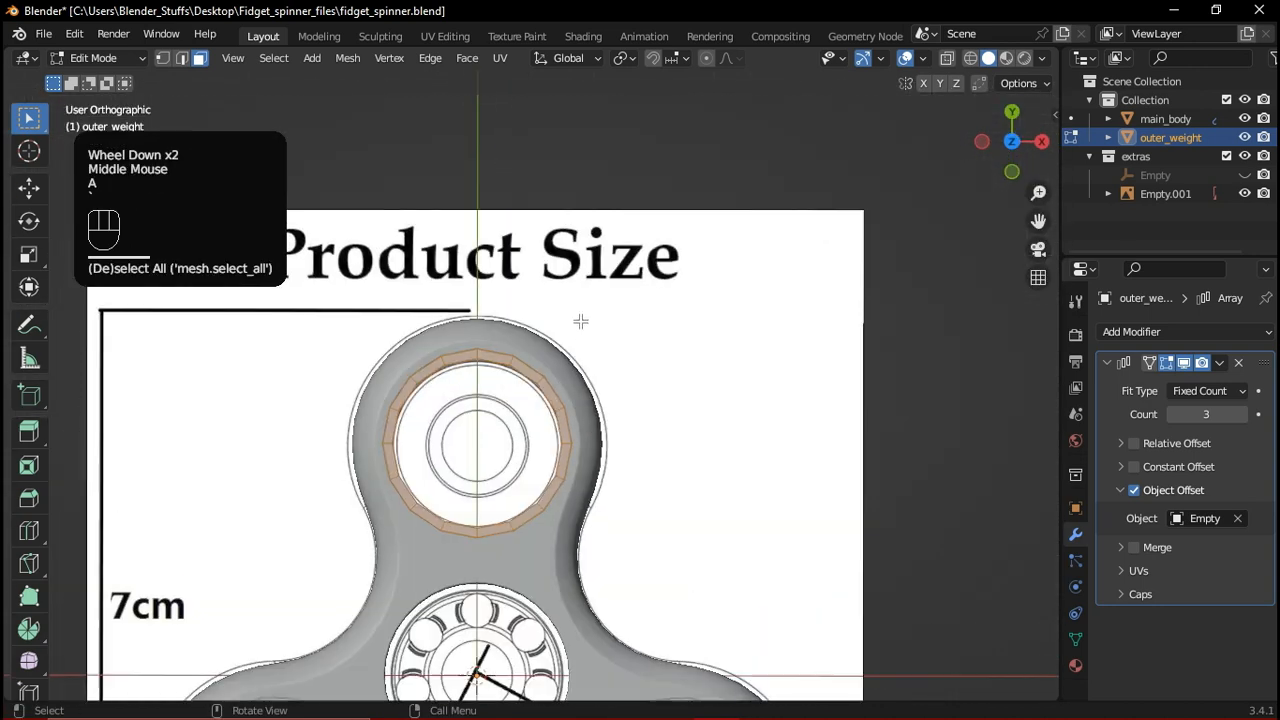
{"action": "scroll", "coordinate": [580, 297], "scroll_direction": "up", "scroll_amount": 3}
{"action": "middle_click_drag", "start_coordinate": [606, 366], "coordinate": [634, 334], "text": "shift"}
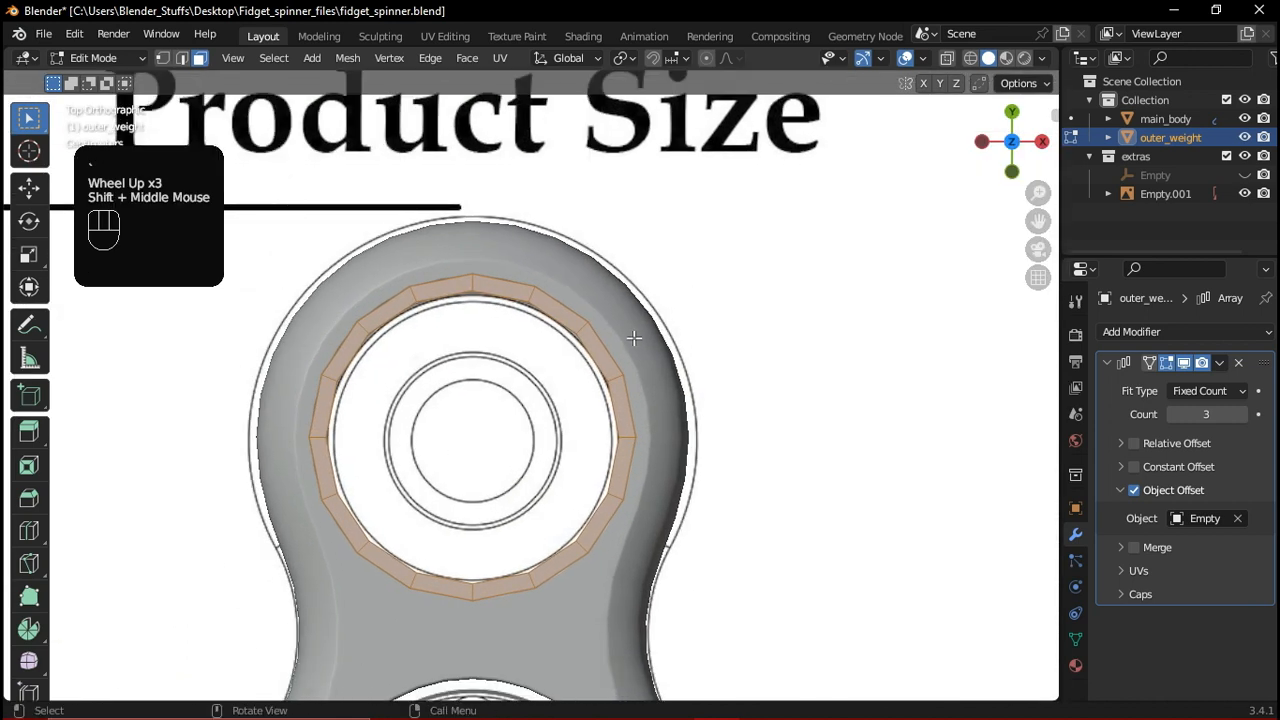
{"action": "key", "text": "shift+d"}
{"action": "right_click", "coordinate": [690, 375]}
{"action": "scroll", "coordinate": [700, 383], "scroll_direction": "up", "scroll_amount": 1}
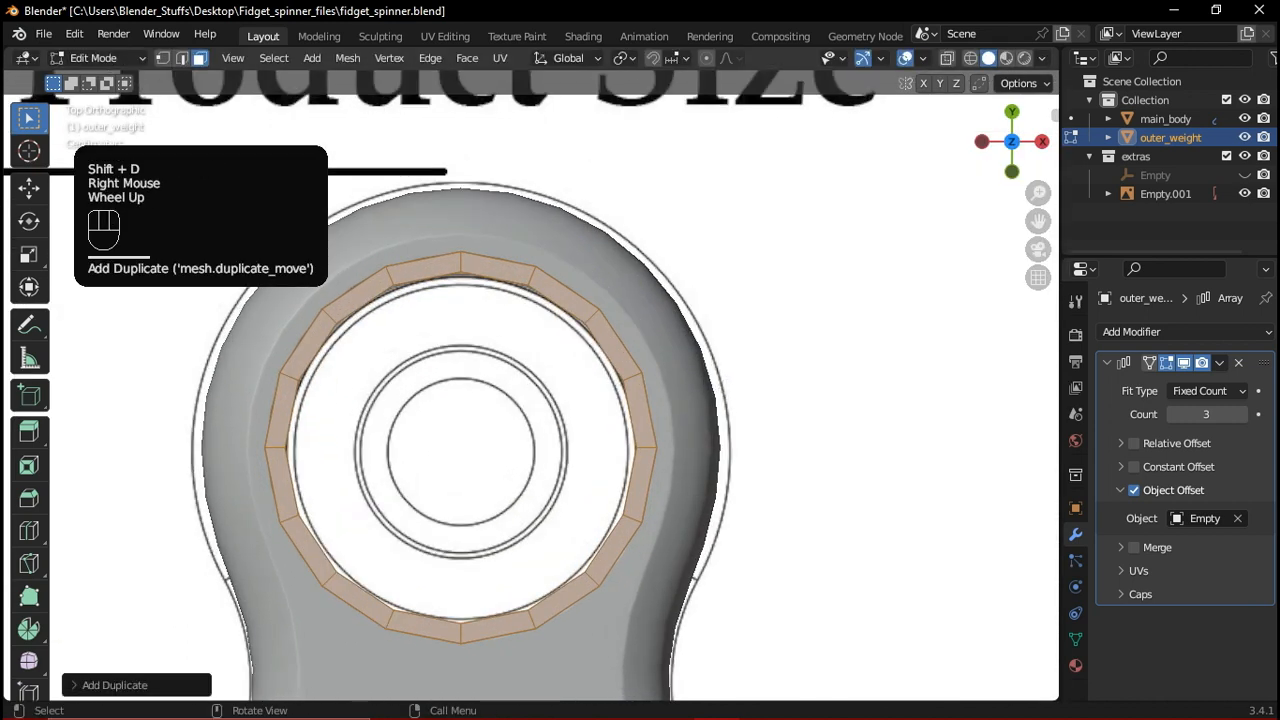
Try to shrink the duplicated ring to about 0.85 with the Z axis locked
{"action": "key", "text": "s"}
{"action": "key", "text": "shift+z"}
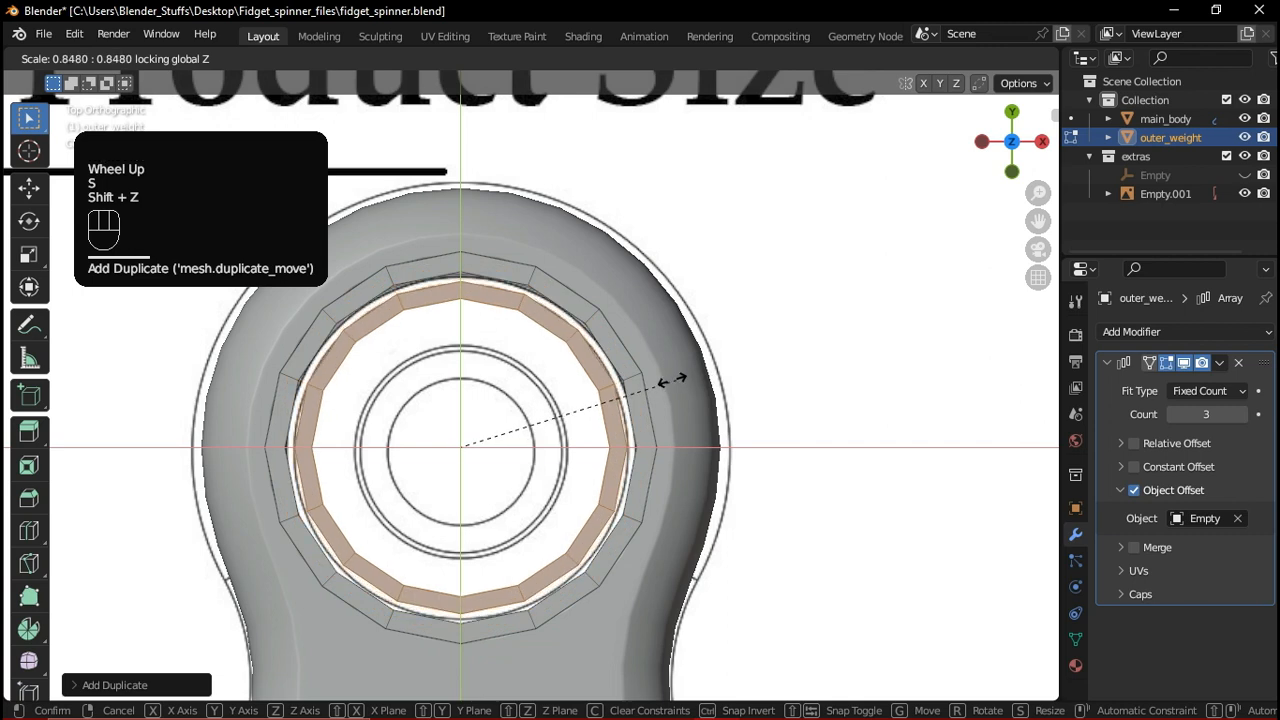
{"action": "left_click", "coordinate": [588, 396]}
{"action": "mouse_move", "coordinate": [588, 396]}
{"action": "middle_mouse_down"}
{"action": "mouse_move", "coordinate": [554, 346]}
{"action": "mouse_move", "coordinate": [588, 400]}
{"action": "mouse_move", "coordinate": [565, 393]}
{"action": "mouse_move", "coordinate": [571, 380]}
{"action": "mouse_move", "coordinate": [630, 397]}
{"action": "middle_mouse_up"}
{"action": "key", "text": "alt+z"}
{"action": "key", "text": "alt+z"}
{"action": "key", "text": "ctrl+z"}
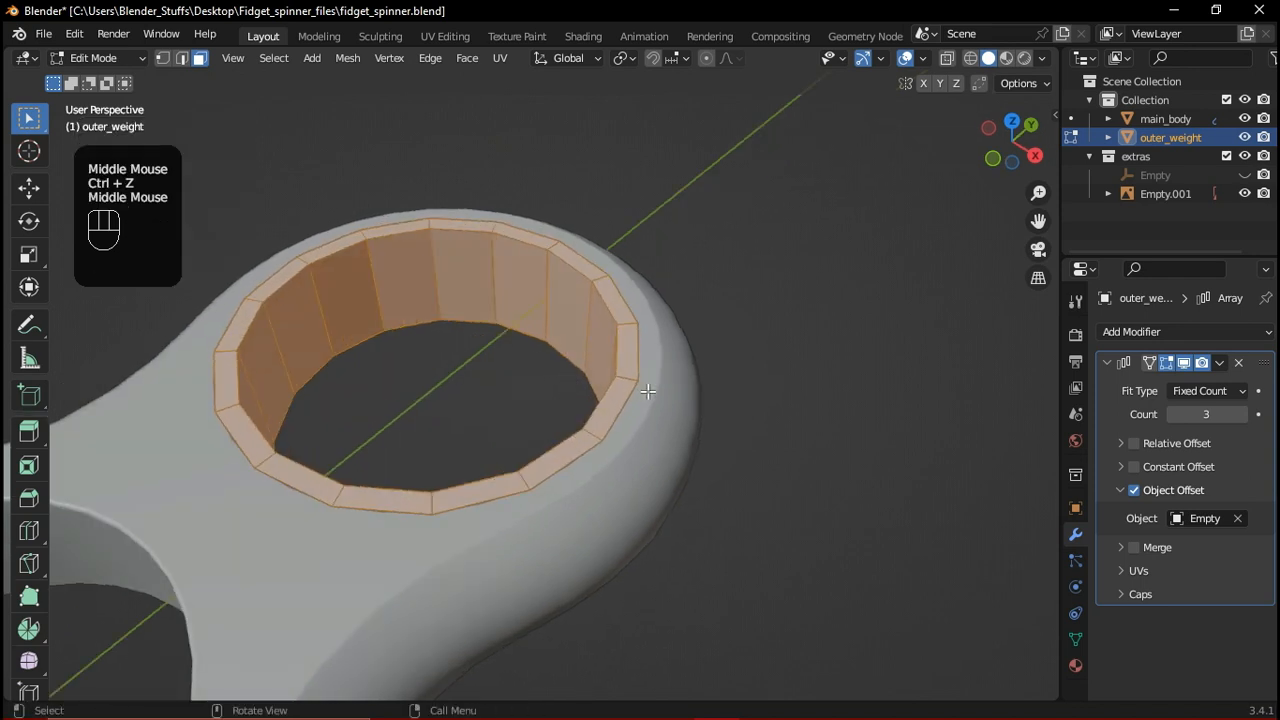
Try to shrink the duplicated ring uniformly on all axes, and undo the scaling
{"action": "key", "text": "g"}
{"action": "right_click", "coordinate": [667, 378]}
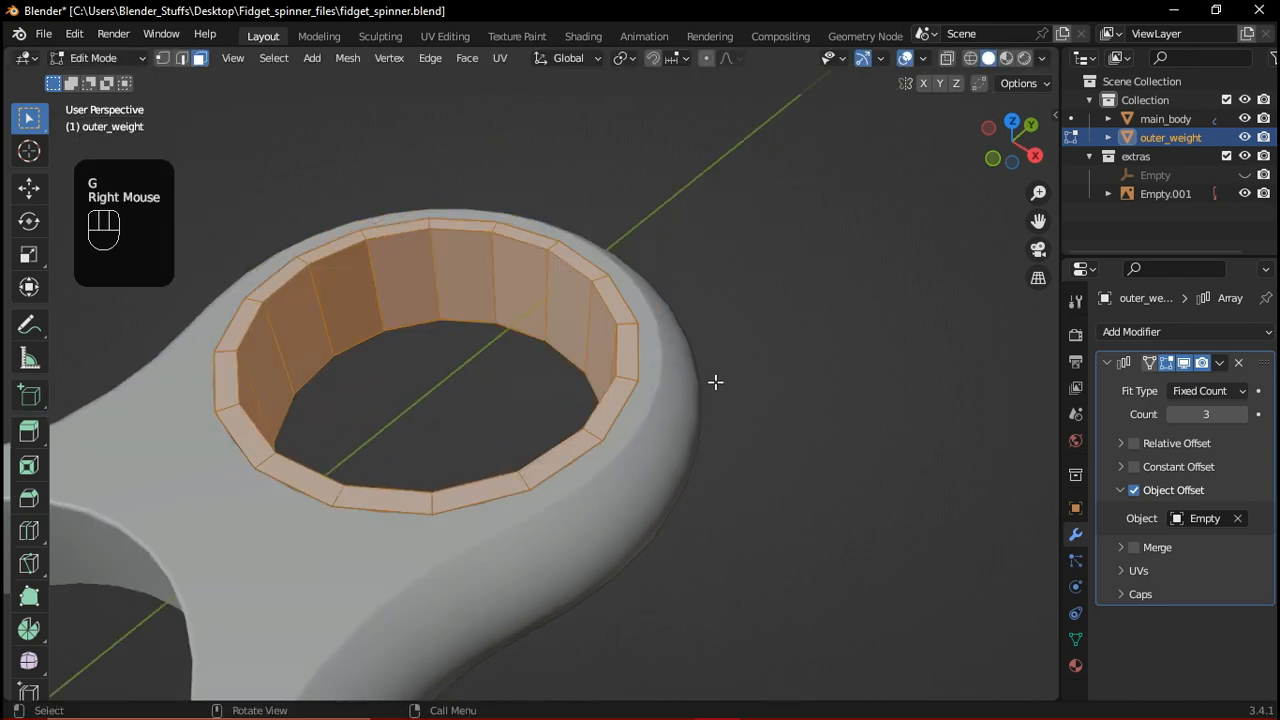
{"action": "key", "text": "s"}
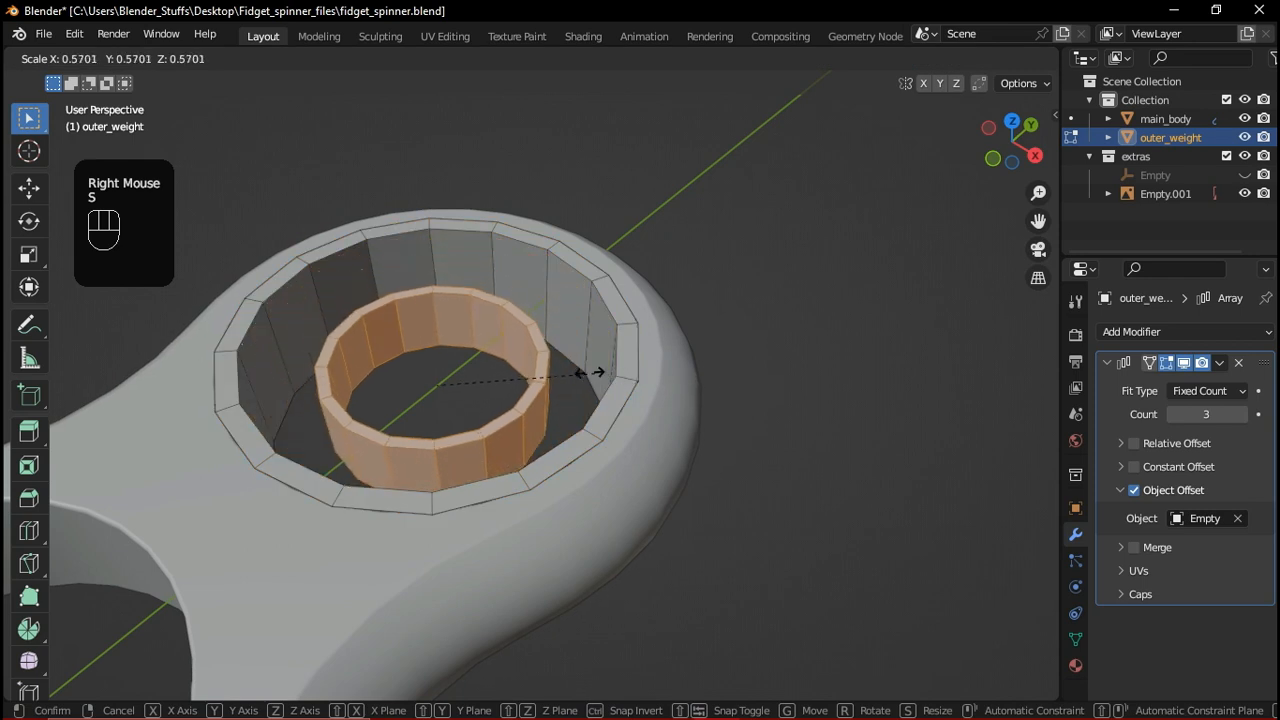
{"action": "left_click", "coordinate": [580, 372]}
{"action": "key", "text": "grave"}
{"action": "left_click", "coordinate": [537, 329]}
{"action": "key", "text": "alt+z"}
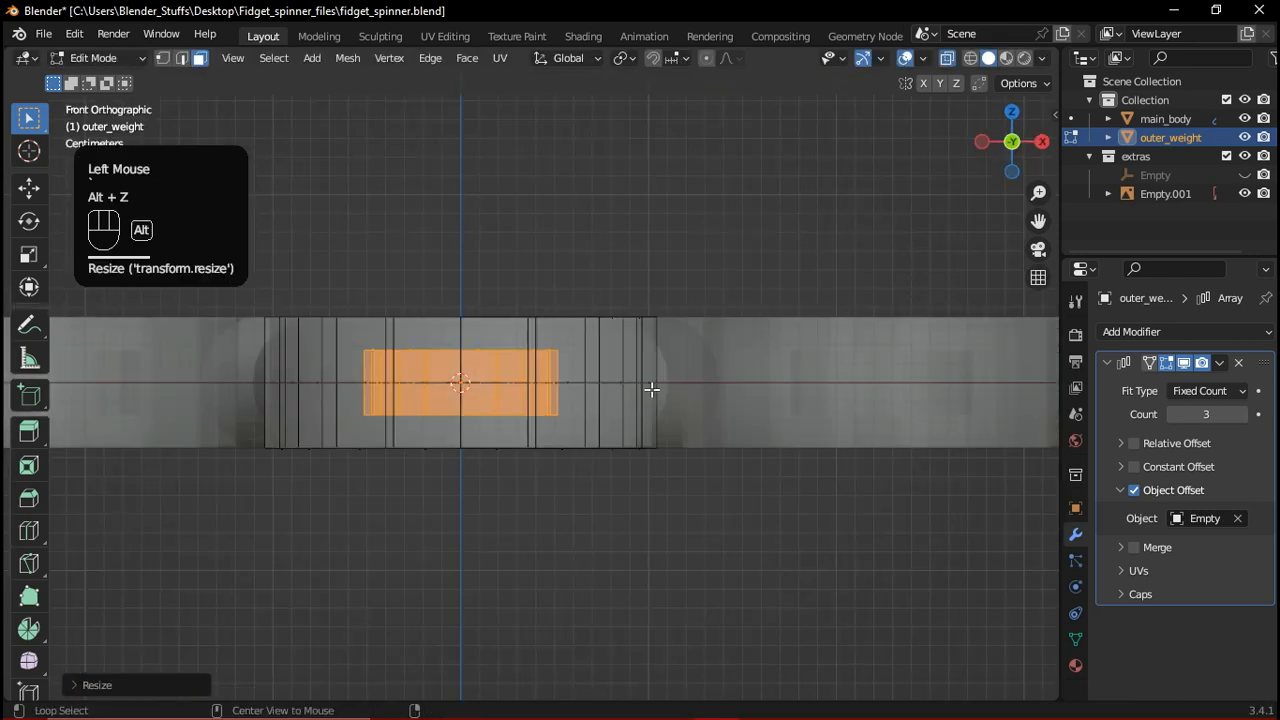
{"action": "middle_click_drag", "start_coordinate": [559, 369], "coordinate": [487, 424]}
{"action": "key", "text": "ctrl+z"}
{"action": "key", "text": "alt+z"}
Scale the duplicated ring down to about half its diameter while keeping its height
{"action": "middle_click_drag", "start_coordinate": [800, 363], "coordinate": [788, 390]}
{"action": "key", "text": "s"}
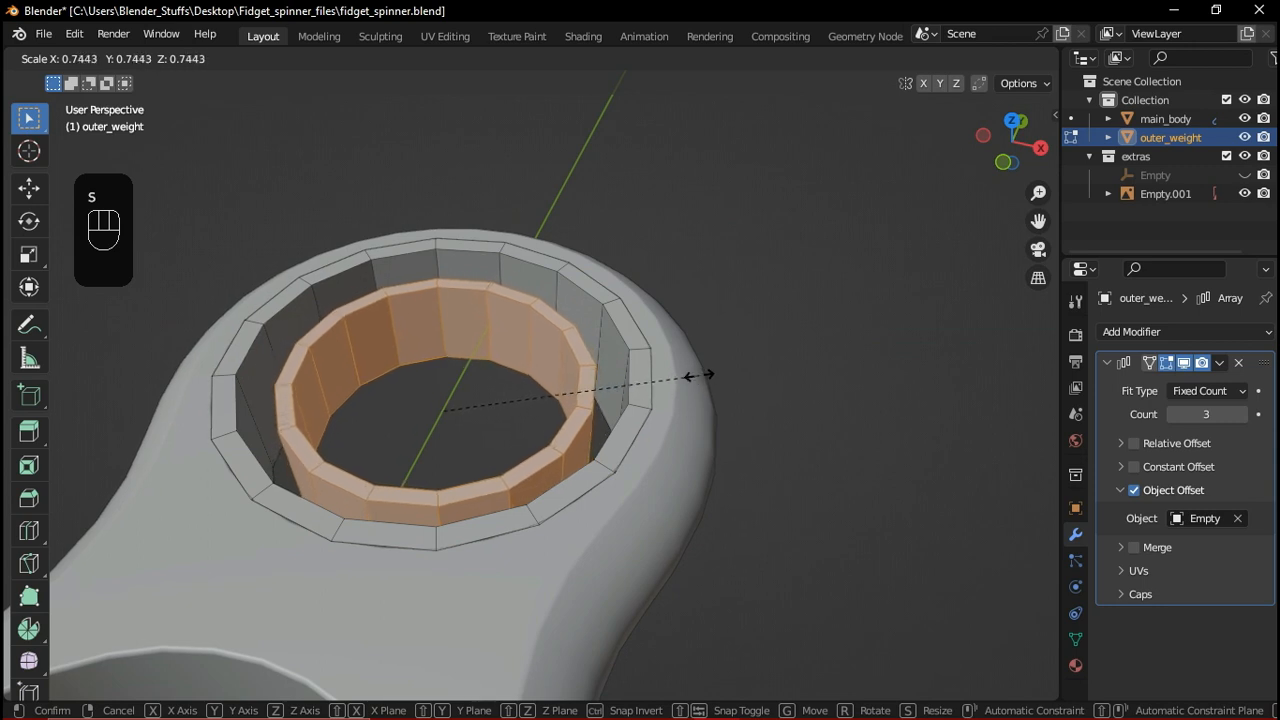
{"action": "key", "text": "shift+z"}
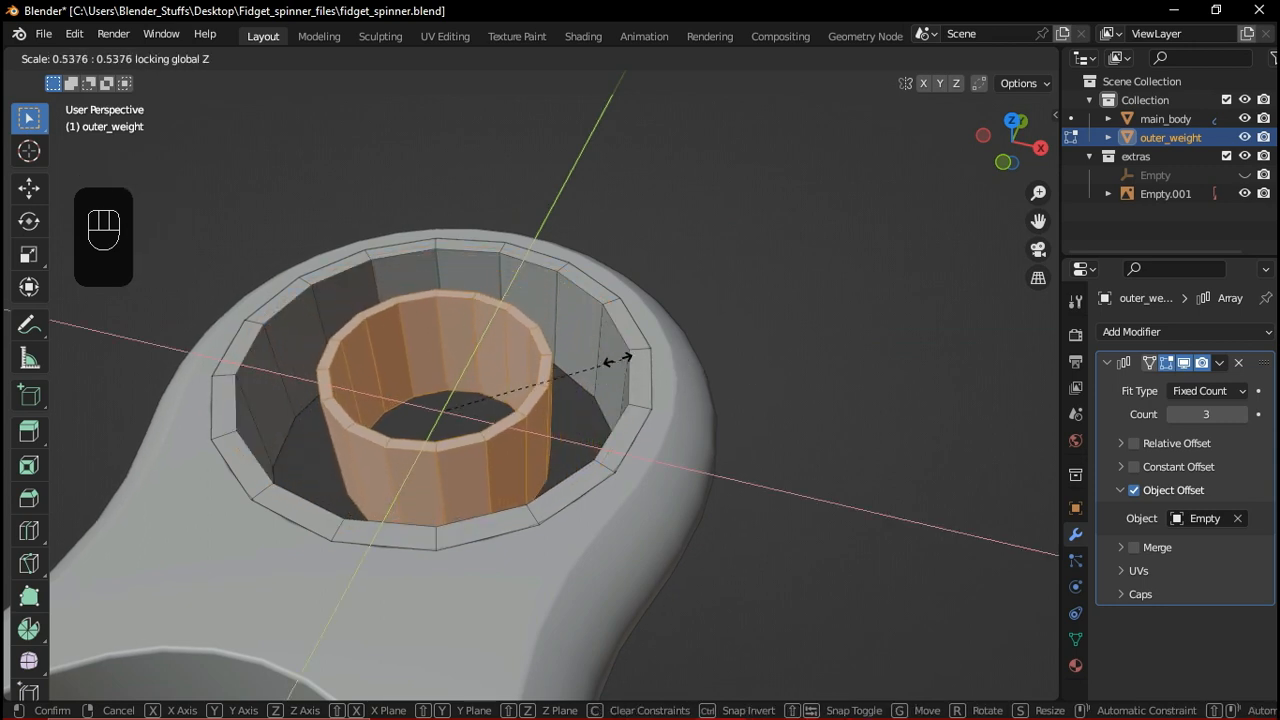
{"action": "left_click", "coordinate": [585, 355]}
Fine-tune the small ring's diameter against the reference circle in top view, with Z scaling locked
{"action": "middle_click_drag", "start_coordinate": [580, 354], "coordinate": [635, 348]}
{"action": "scroll", "coordinate": [615, 330], "scroll_direction": "up", "scroll_amount": 1}
{"action": "scroll", "coordinate": [635, 348], "scroll_direction": "up", "scroll_amount": 1}
{"action": "scroll", "coordinate": [637, 350], "scroll_direction": "up", "scroll_amount": 1}
{"action": "key", "text": "alt+z"}
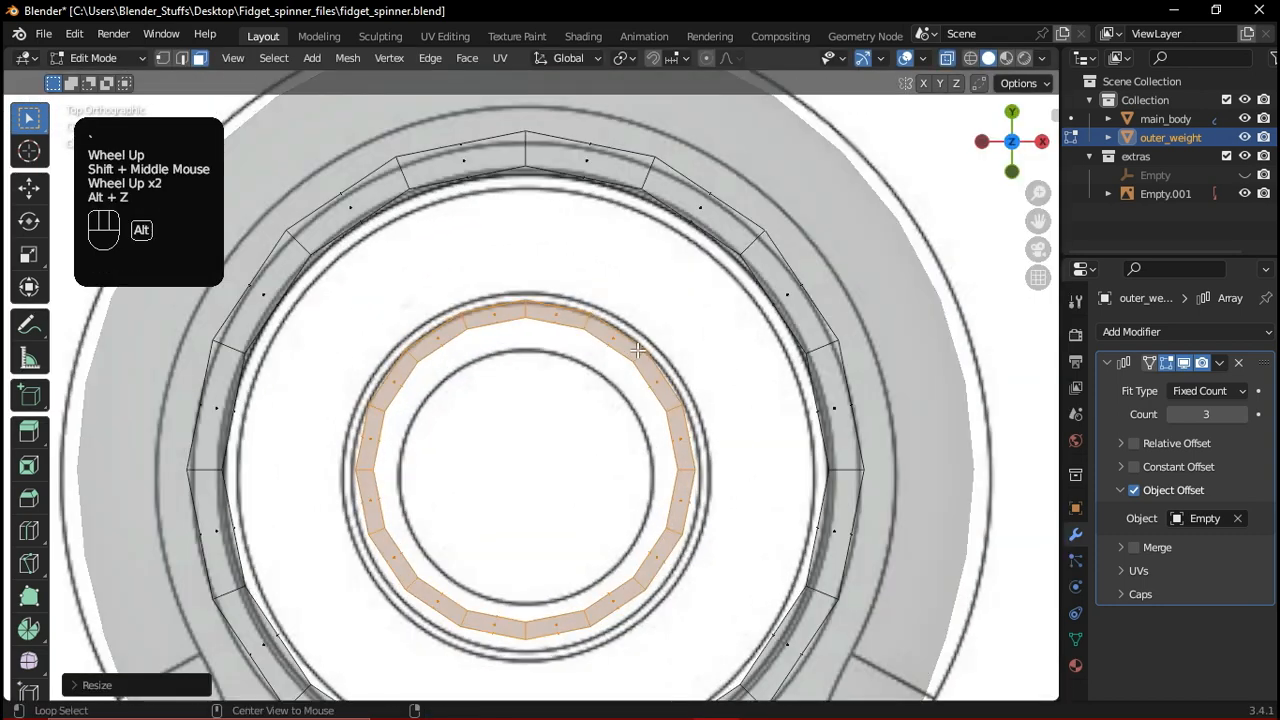
{"action": "key", "text": "alt+z"}
{"action": "key", "text": "s"}
{"action": "key", "text": "shift+z"}
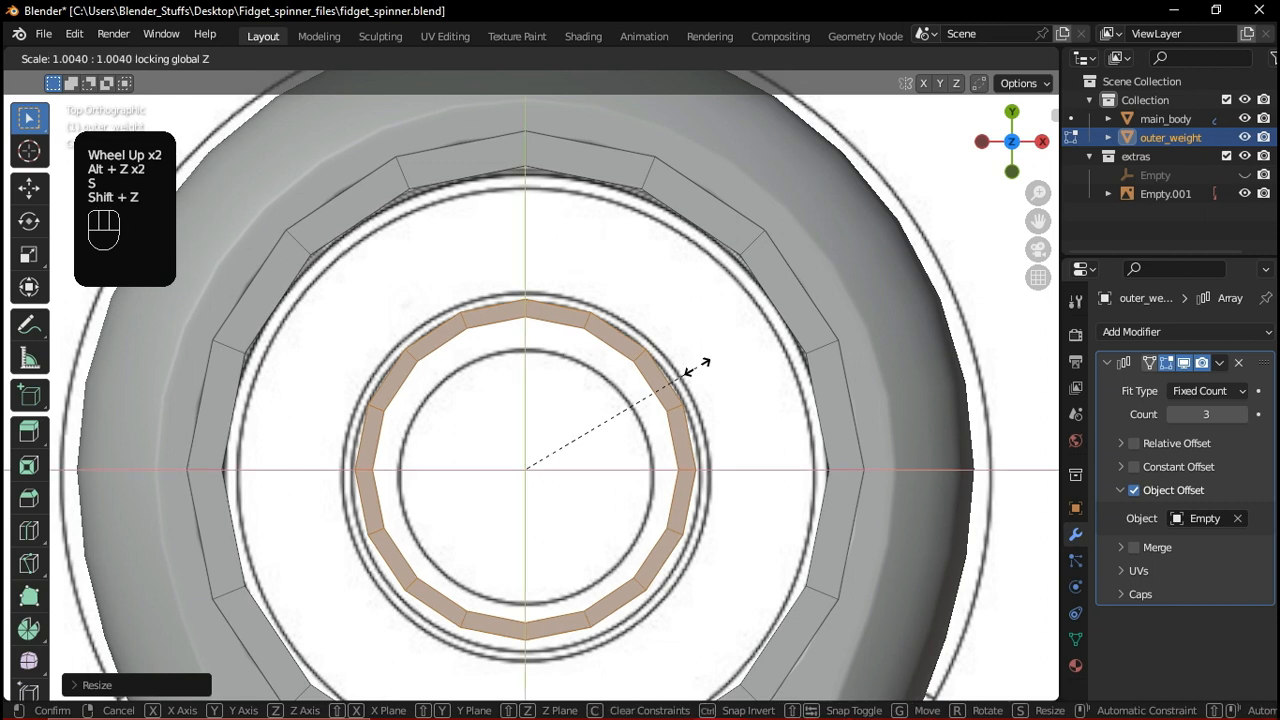
{"action": "left_click", "coordinate": [696, 365], "text": "shift"}
Scale the small ring's inner wall face loop inward to match the innermost reference circle, keeping its height
{"action": "middle_click_drag", "start_coordinate": [689, 363], "coordinate": [612, 317]}
{"action": "left_click", "coordinate": [543, 300], "text": "alt"}
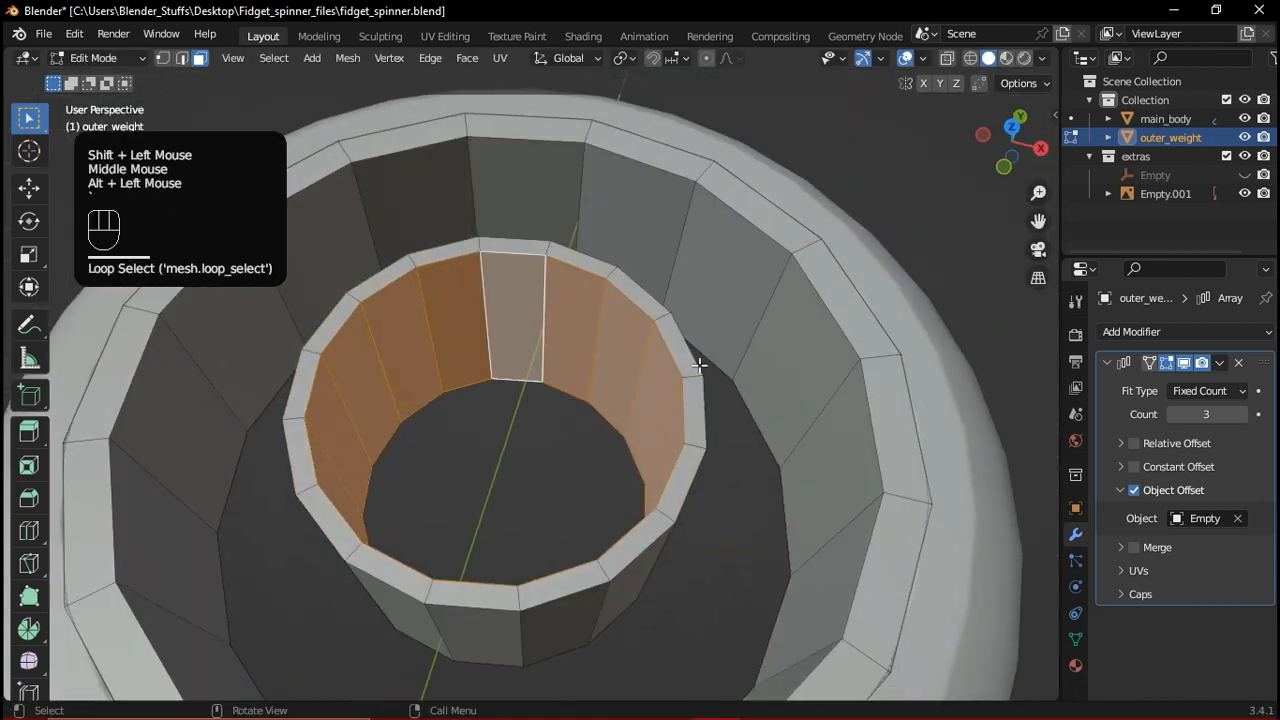
{"action": "key", "text": "grave"}
{"action": "key", "text": "s"}
{"action": "key", "text": "shift+z"}
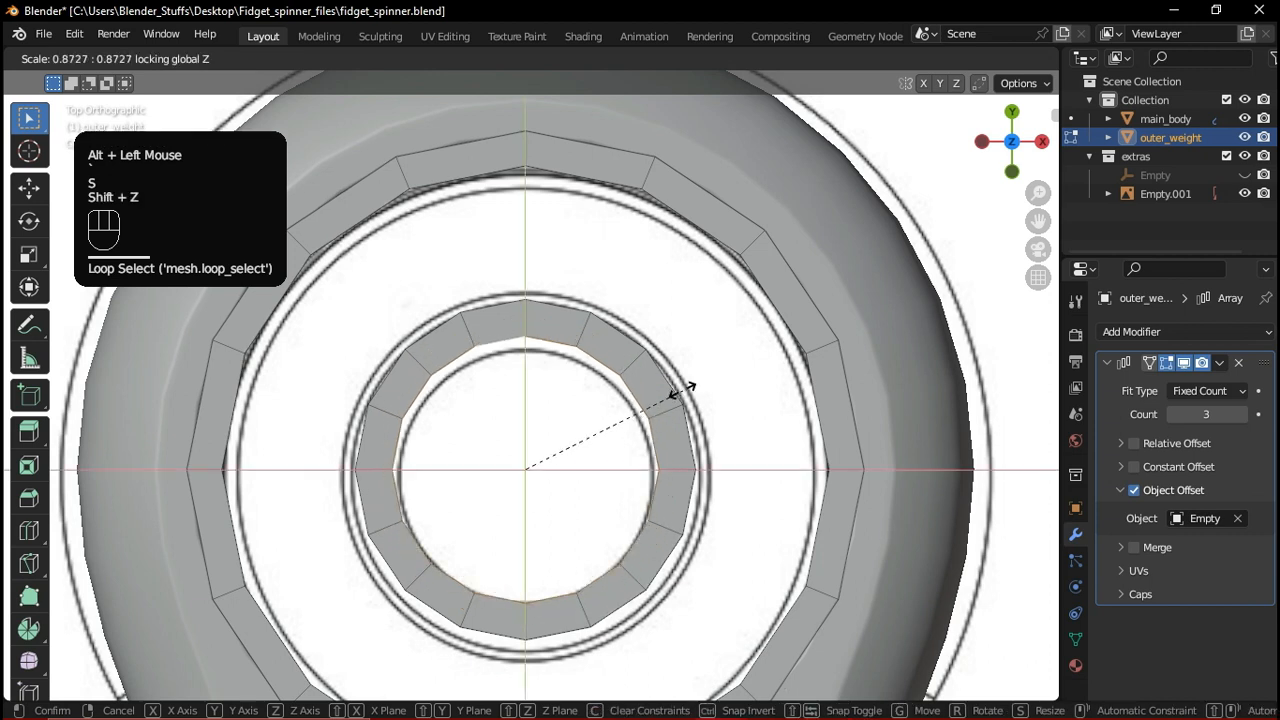
{"action": "left_click", "coordinate": [677, 390]}
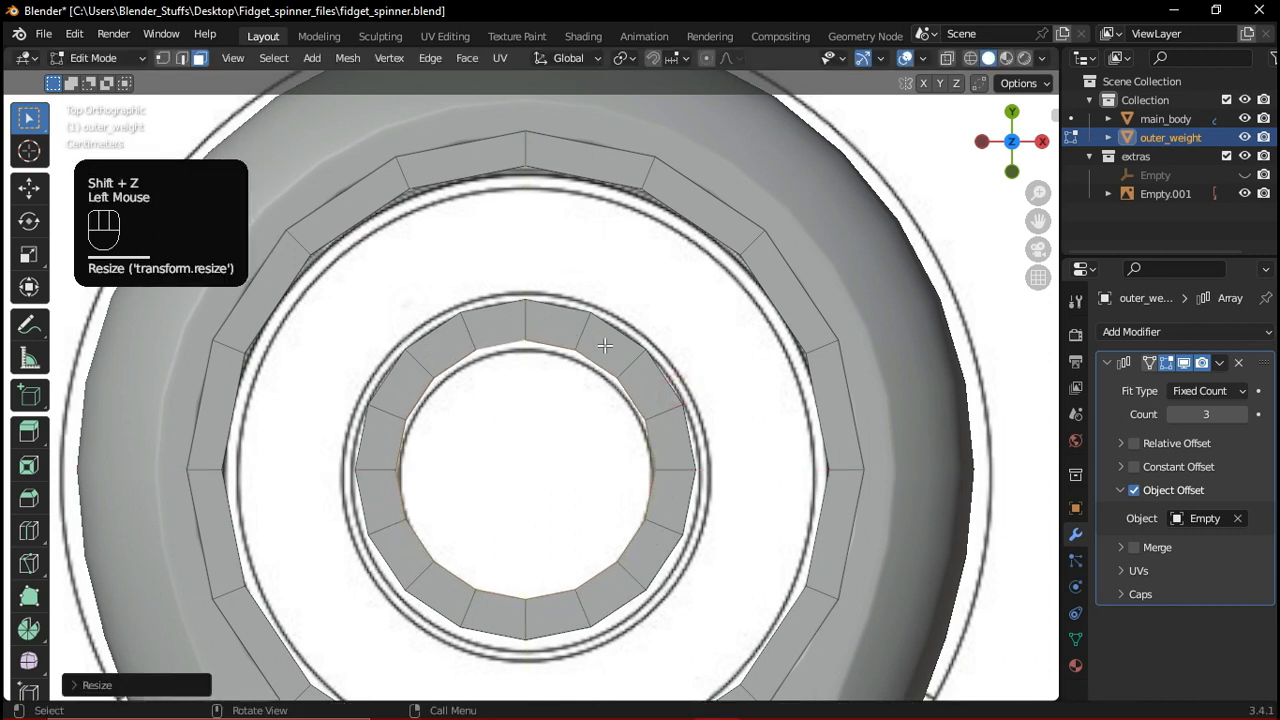
{"action": "scroll", "coordinate": [645, 400], "scroll_direction": "down", "scroll_amount": 2}
{"action": "scroll", "coordinate": [645, 400], "scroll_direction": "up", "scroll_amount": 2}
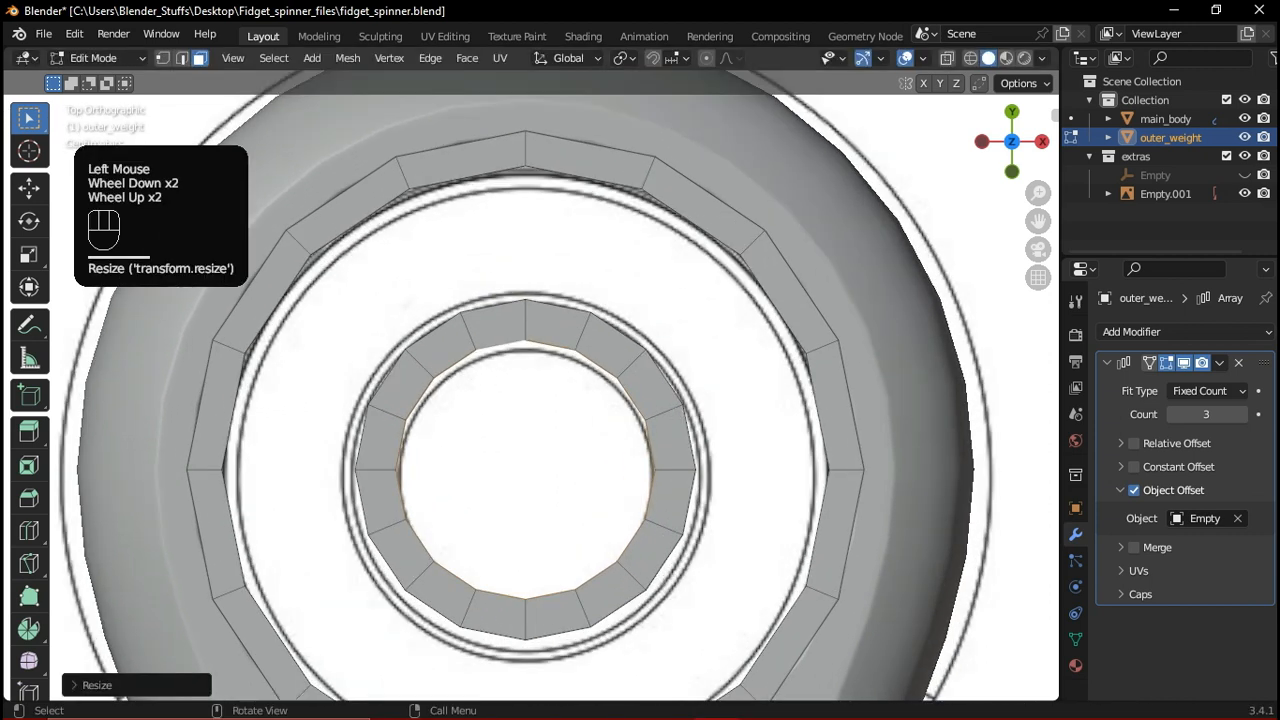
{"action": "key", "text": "s"}
{"action": "key", "text": "shift+z"}
{"action": "left_click", "coordinate": [674, 417]}
Select the whole small ring as linked geometry and duplicate it in place
{"action": "middle_click_drag", "start_coordinate": [674, 417], "coordinate": [571, 397]}
{"action": "scroll", "coordinate": [537, 351], "scroll_direction": "down", "scroll_amount": 3}
{"action": "left_click", "coordinate": [509, 437]}
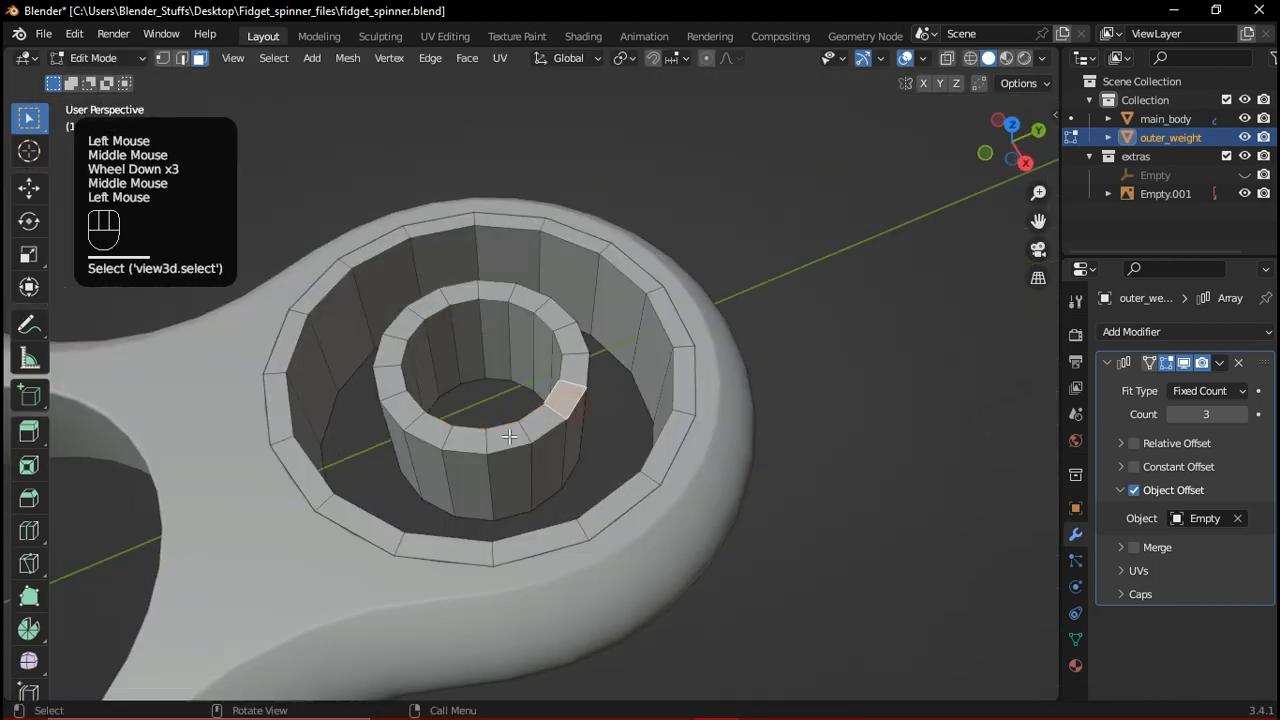
{"action": "middle_click_drag", "start_coordinate": [509, 437], "coordinate": [583, 437]}
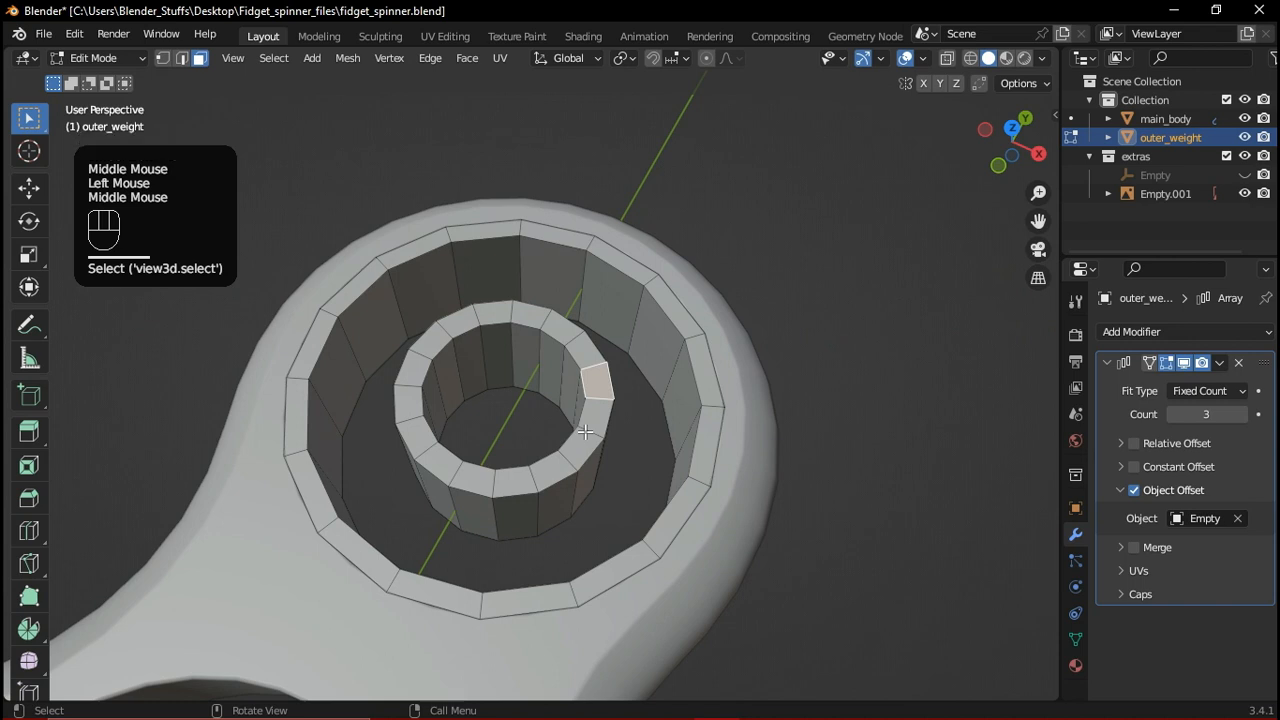
{"action": "key", "text": "l"}
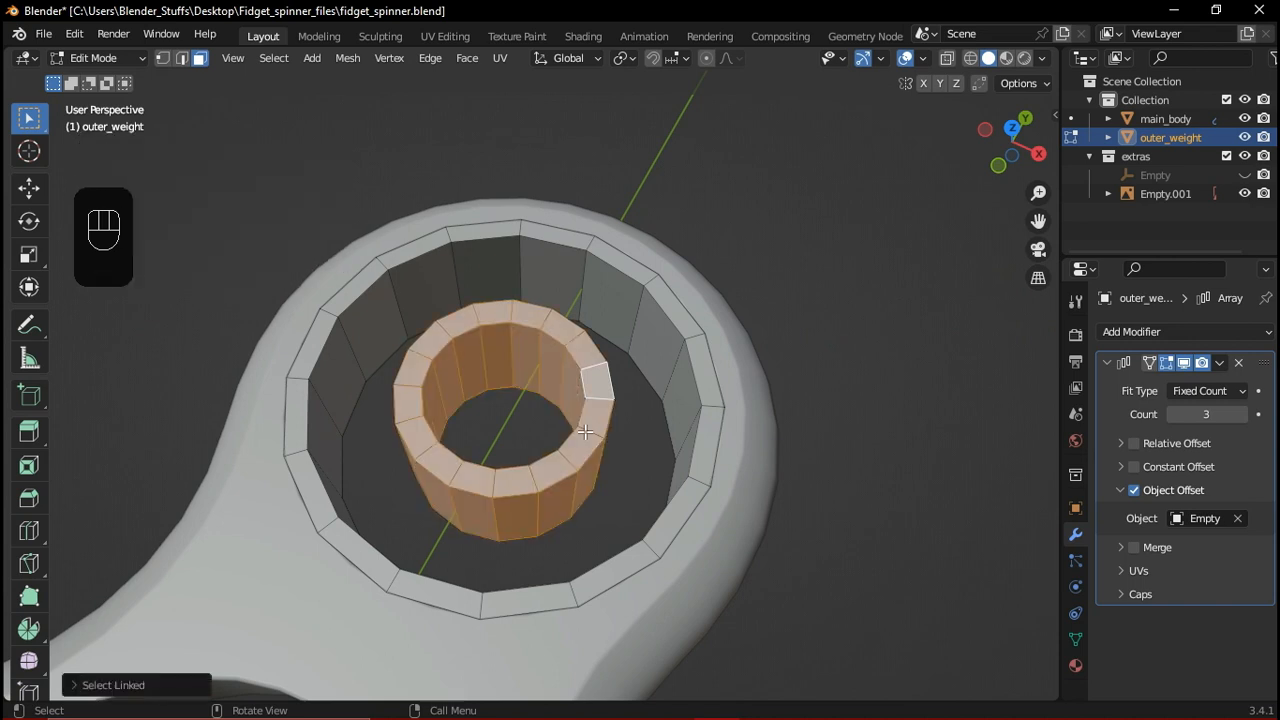
{"action": "key", "text": "KP_7"}
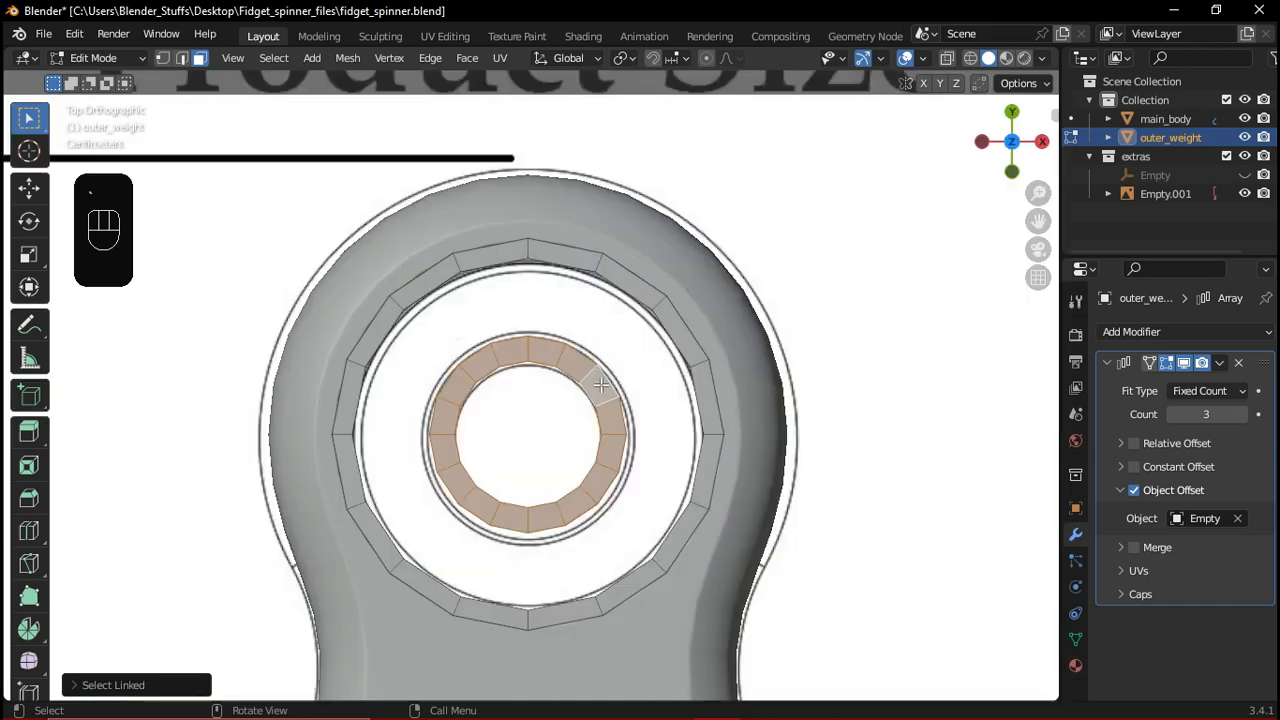
{"action": "key", "text": "shift+d"}
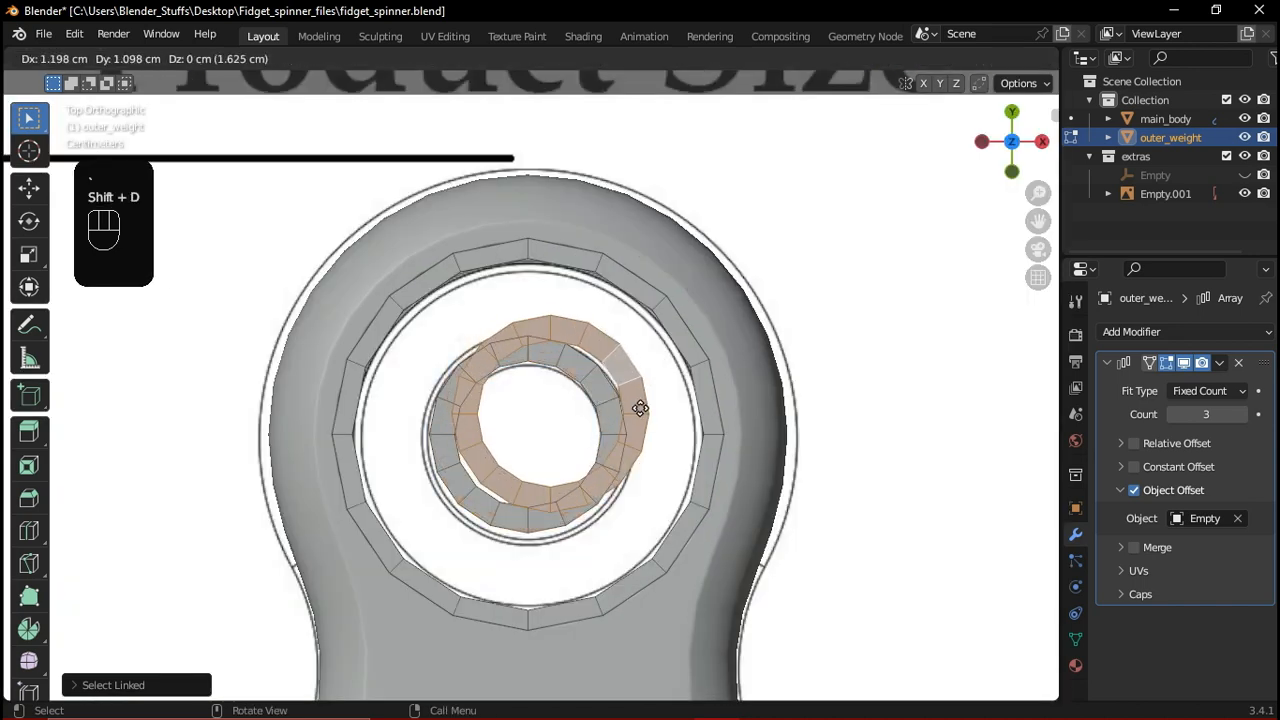
{"action": "right_click", "coordinate": [620, 386]}
Scale the new ring out to about 1.77 with Z locked so it fits just inside the outer ring
{"action": "scroll", "coordinate": [720, 367], "scroll_direction": "up", "scroll_amount": 2}
{"action": "middle_click_drag", "start_coordinate": [720, 367], "coordinate": [736, 393], "text": "shift"}
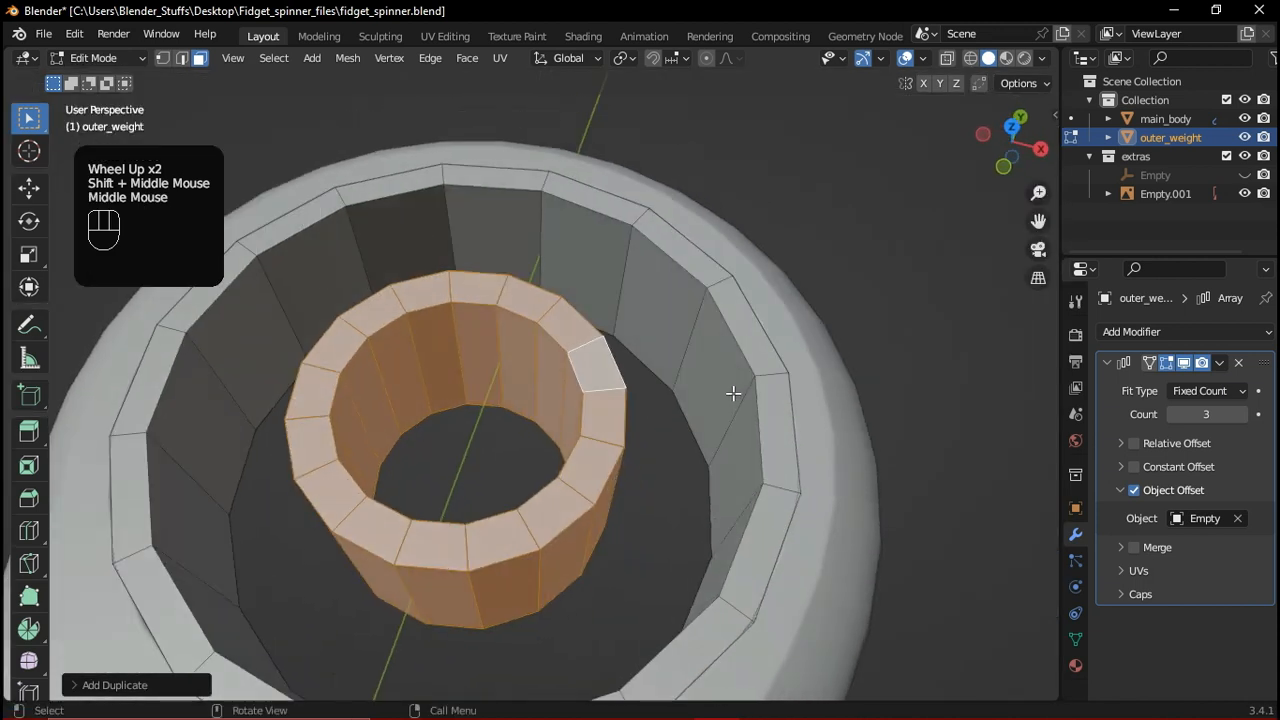
{"action": "key", "text": "s"}
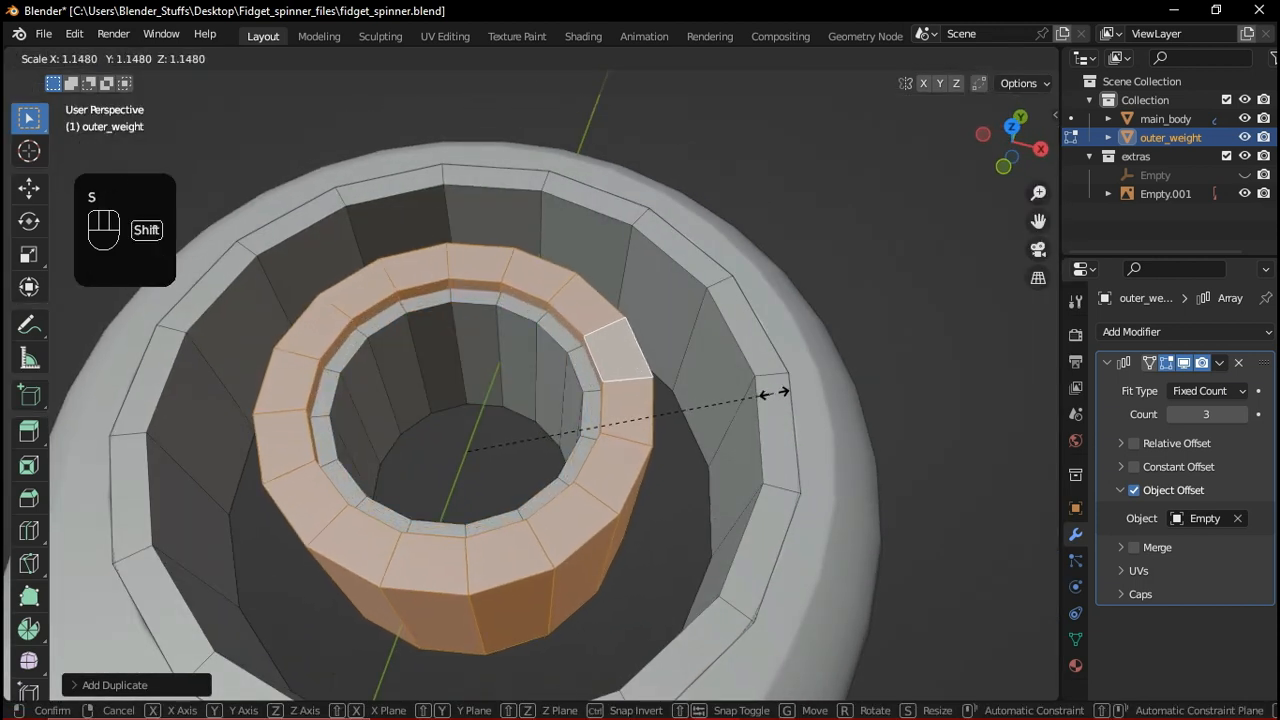
{"action": "key", "text": "shift+z"}
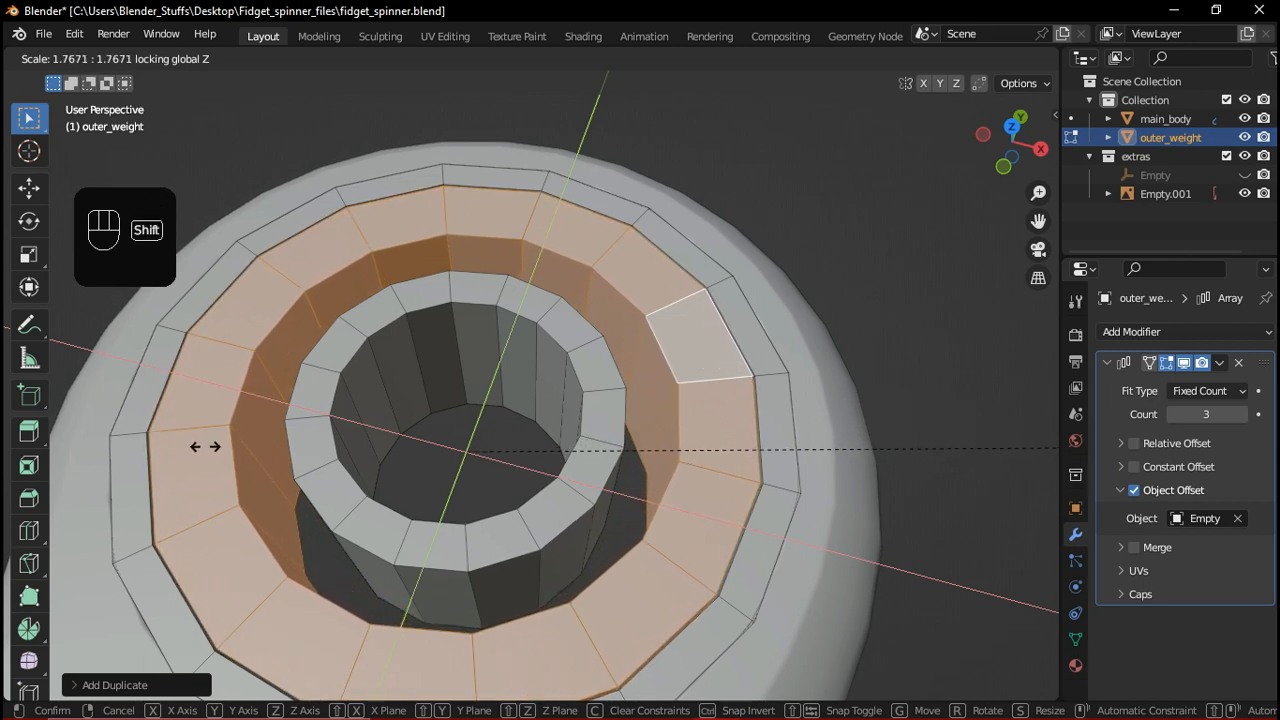
{"action": "left_click", "coordinate": [205, 447], "text": "shift"}
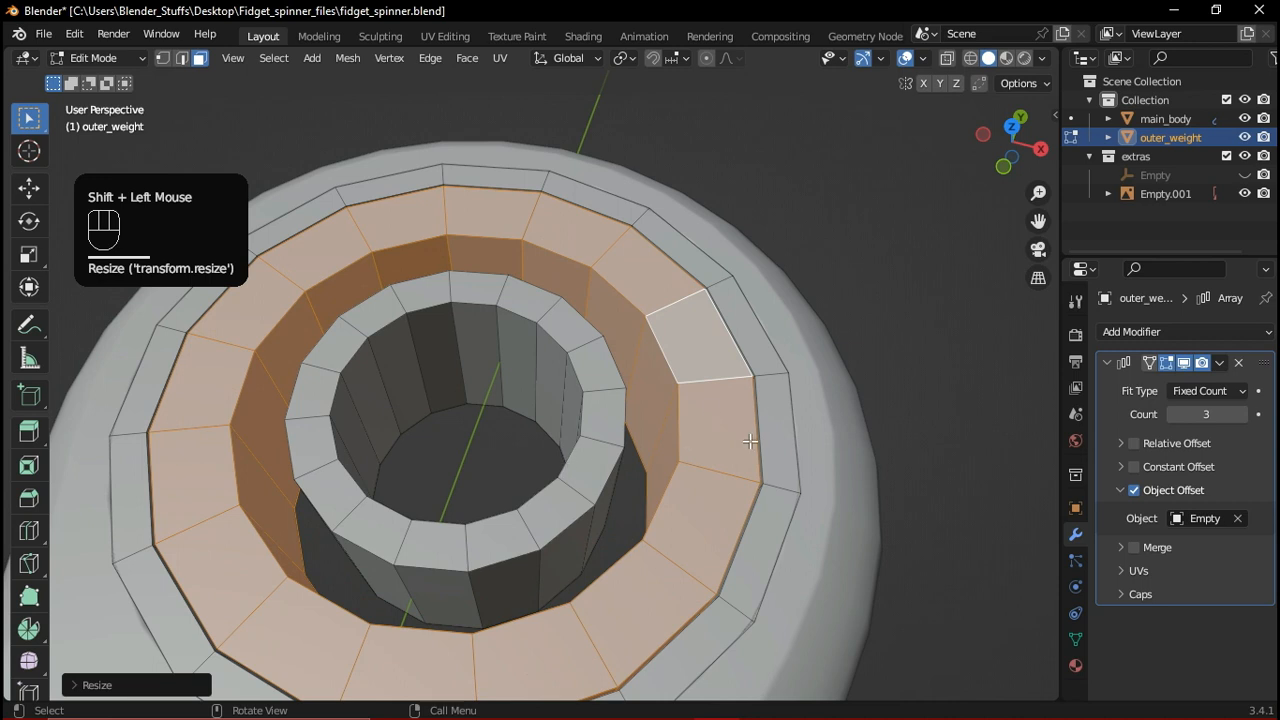
Scale the middle ring's inner wall face loop inward, keeping its height, until it nearly meets the small ring
{"action": "left_click", "coordinate": [637, 364], "text": "alt"}
{"action": "middle_click_drag", "start_coordinate": [637, 364], "coordinate": [790, 340]}
{"action": "key", "text": "s"}
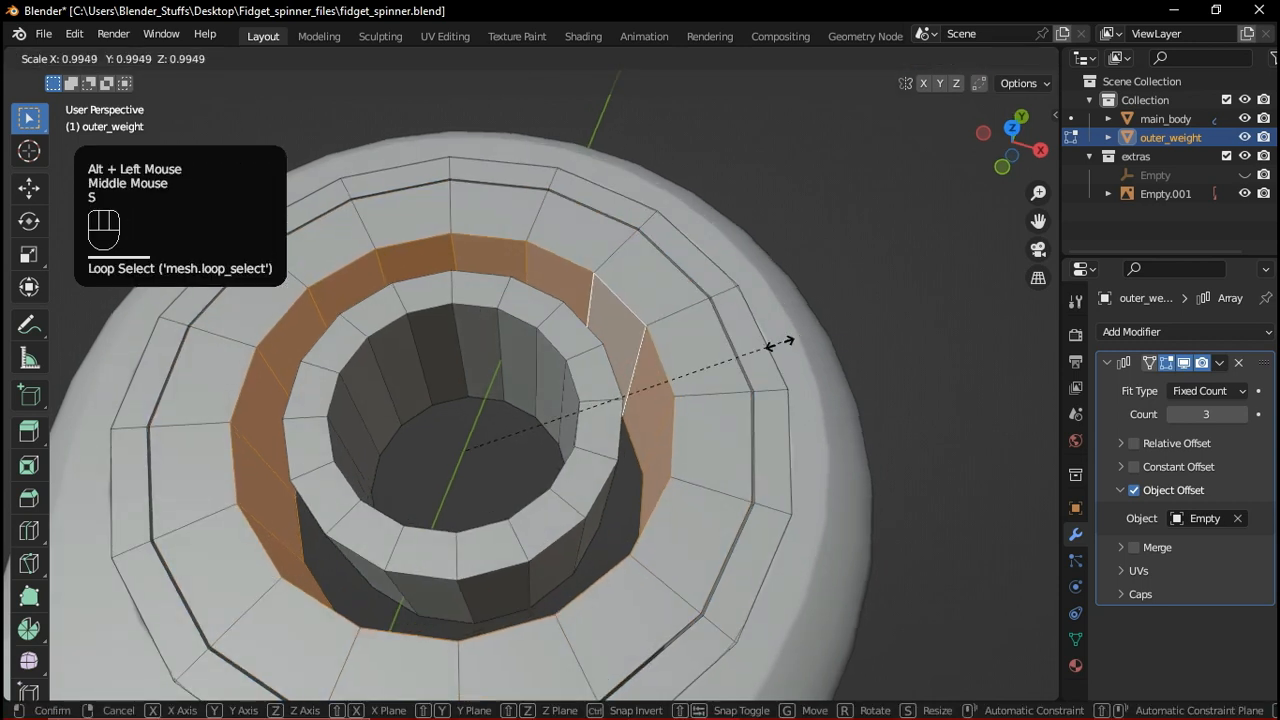
{"action": "key", "text": "shift+z"}
{"action": "key", "text": "shift"}
{"action": "left_click", "coordinate": [668, 377], "text": "shift"}
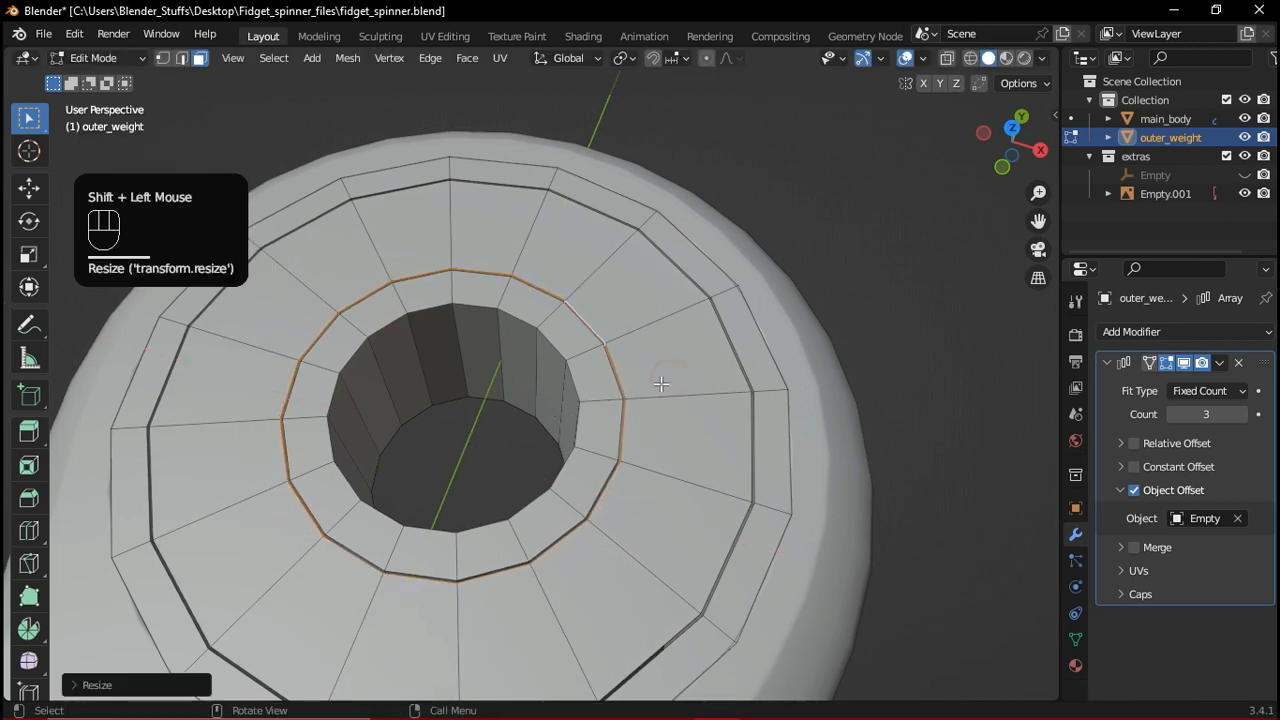
Return to Object Mode and deselect the outer weight
{"action": "key", "text": "Tab"}
{"action": "scroll", "coordinate": [642, 368], "scroll_direction": "down", "scroll_amount": 2}
{"action": "middle_click_drag", "start_coordinate": [642, 368], "coordinate": [769, 320]}
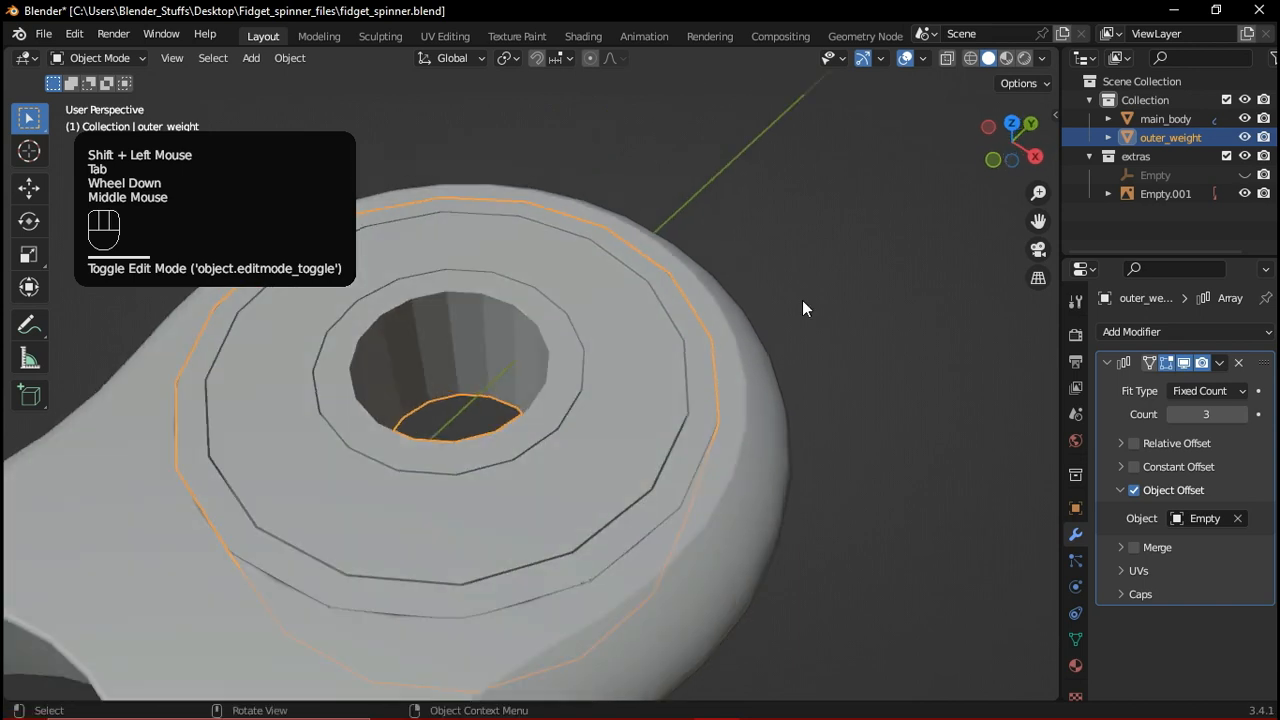
{"action": "left_click", "coordinate": [592, 397]}
{"action": "middle_click_drag", "start_coordinate": [592, 397], "coordinate": [917, 438]}
Try a Subdivision Surface modifier on the outer weight, and remove it
{"action": "left_click", "coordinate": [1105, 364]}
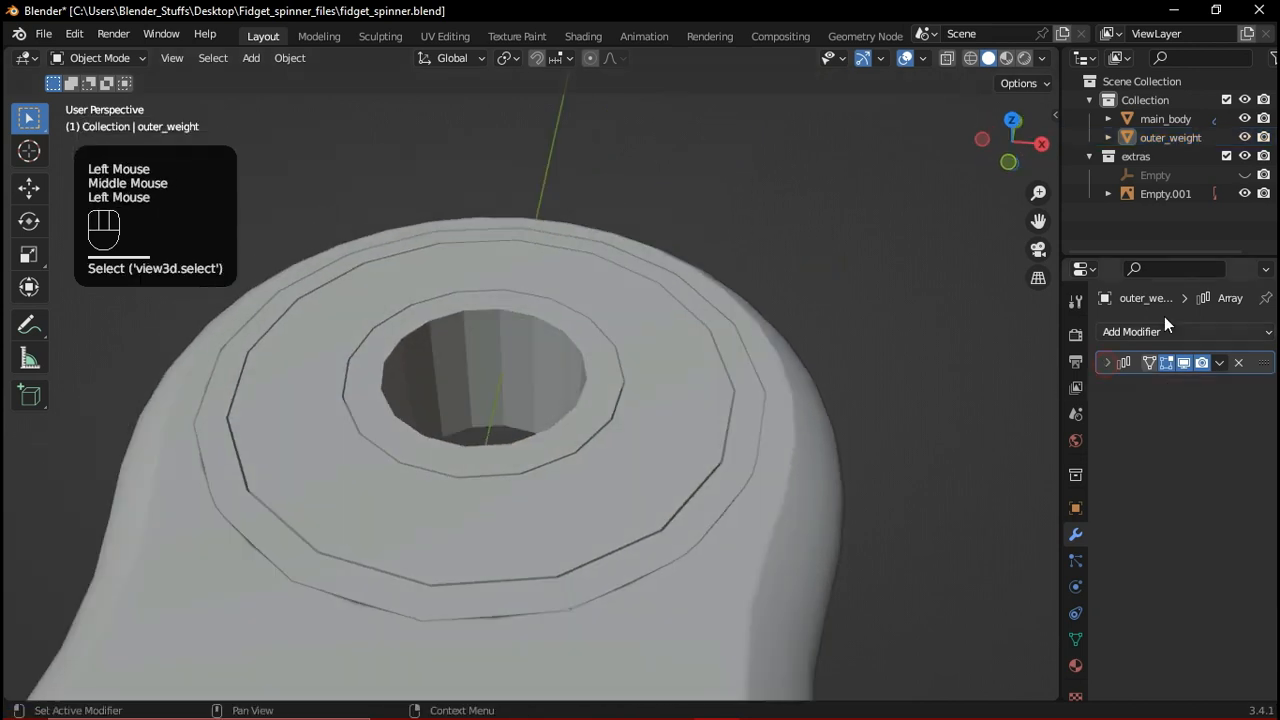
{"action": "left_click", "coordinate": [1165, 328]}
{"action": "left_click", "coordinate": [924, 676]}
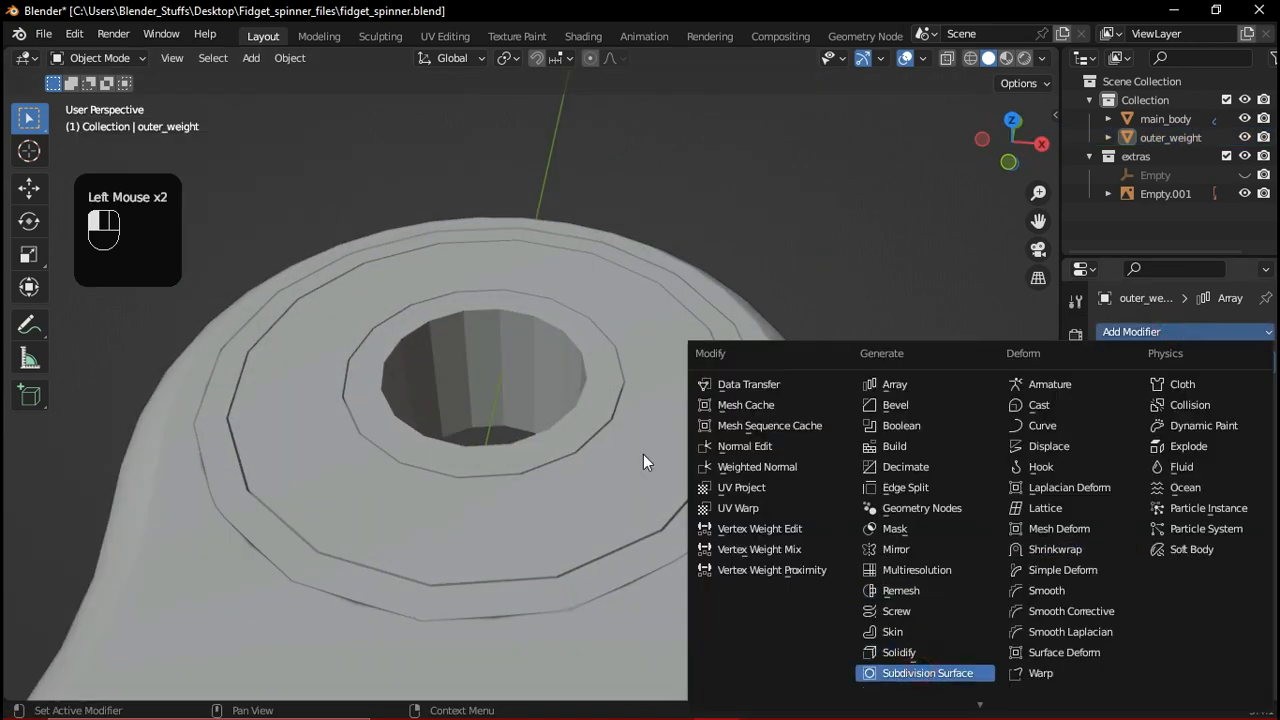
{"action": "middle_click_drag", "start_coordinate": [566, 378], "coordinate": [610, 420]}
{"action": "middle_click_drag", "start_coordinate": [719, 506], "coordinate": [700, 470]}
{"action": "left_click", "coordinate": [1239, 389]}
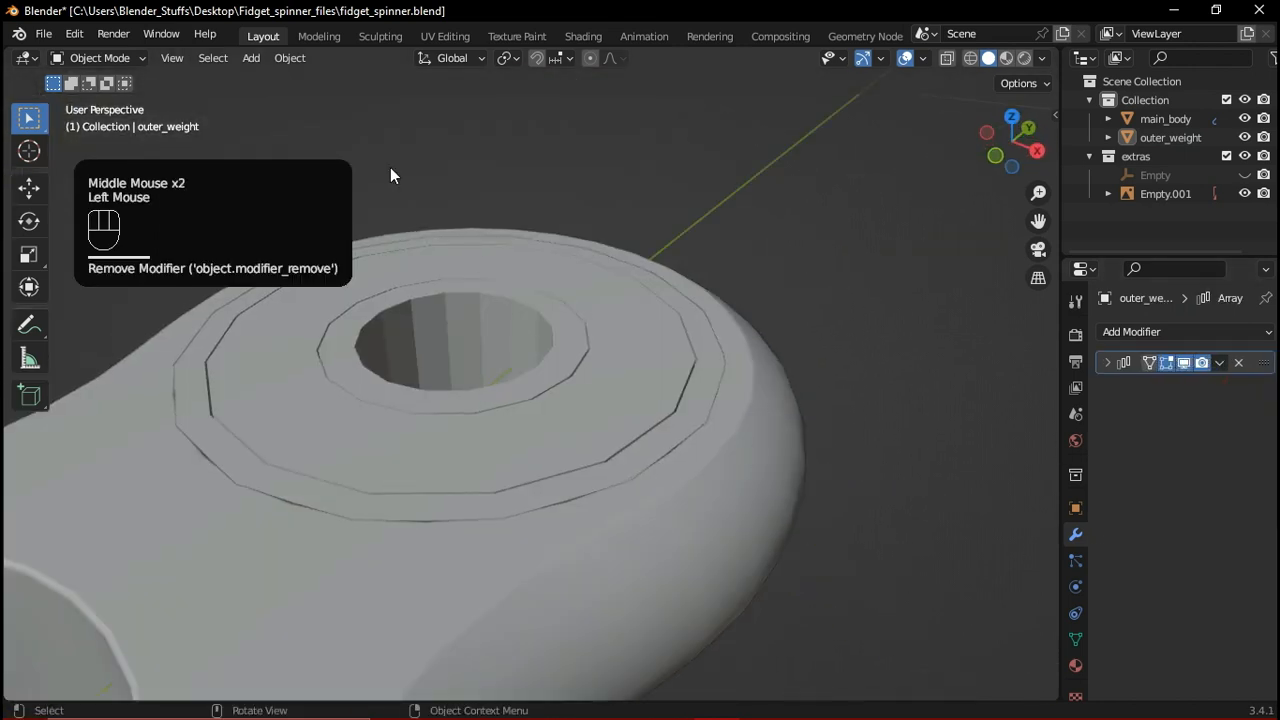
Select all sharp edges of the outer weight's rings in Edit Mode, using edge selection
{"action": "left_click", "coordinate": [458, 249]}
{"action": "middle_click_drag", "start_coordinate": [489, 291], "coordinate": [674, 249]}
{"action": "key", "text": "Tab"}
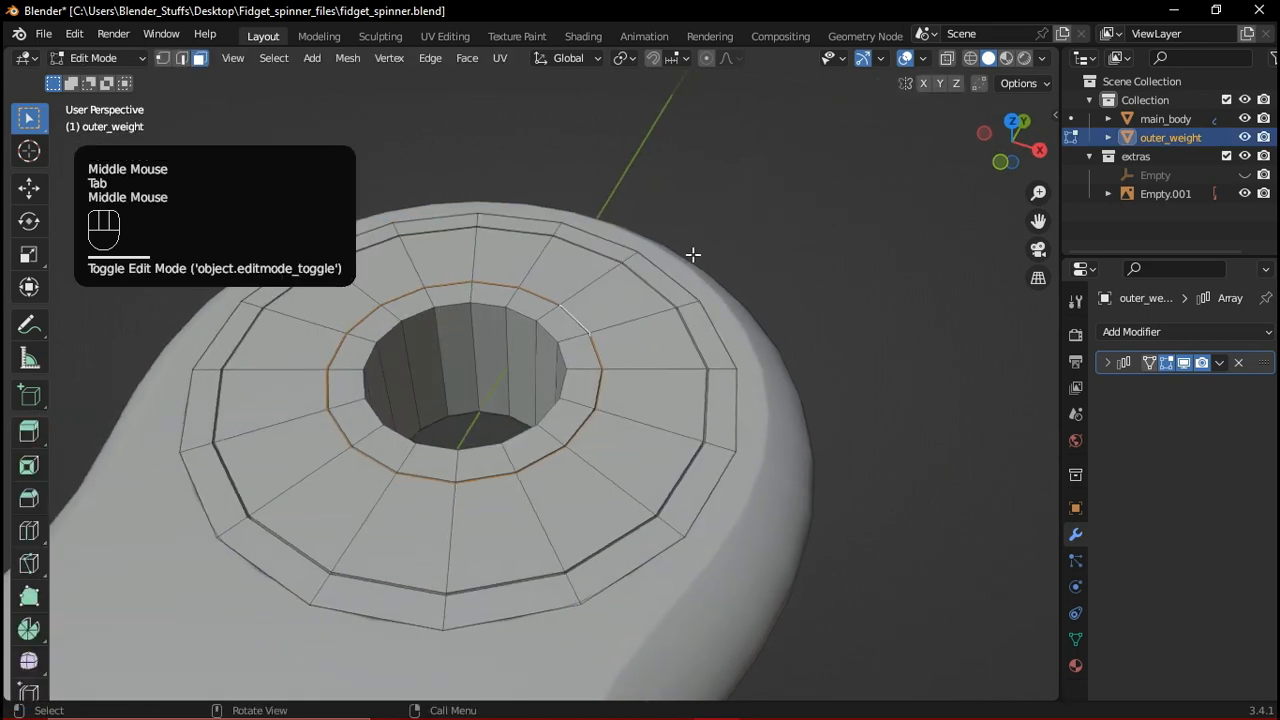
{"action": "key", "text": "a"}
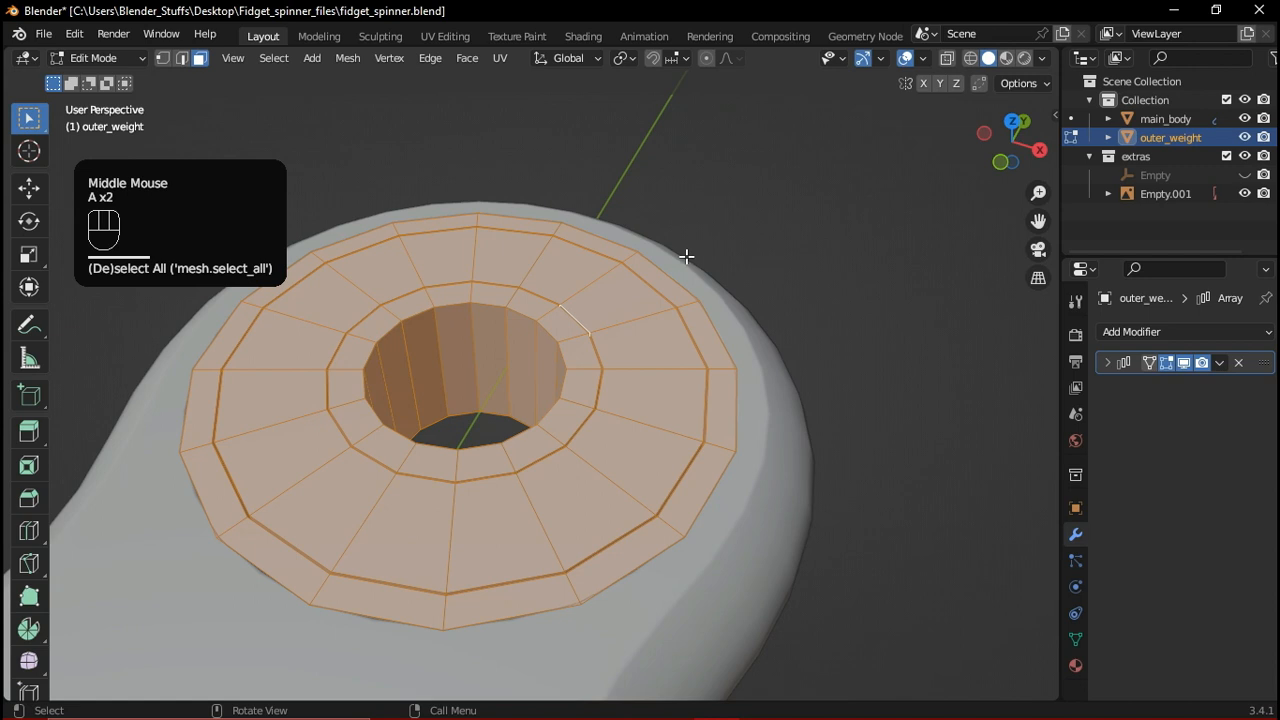
{"action": "key", "text": "a"}
{"action": "key", "text": "a"}
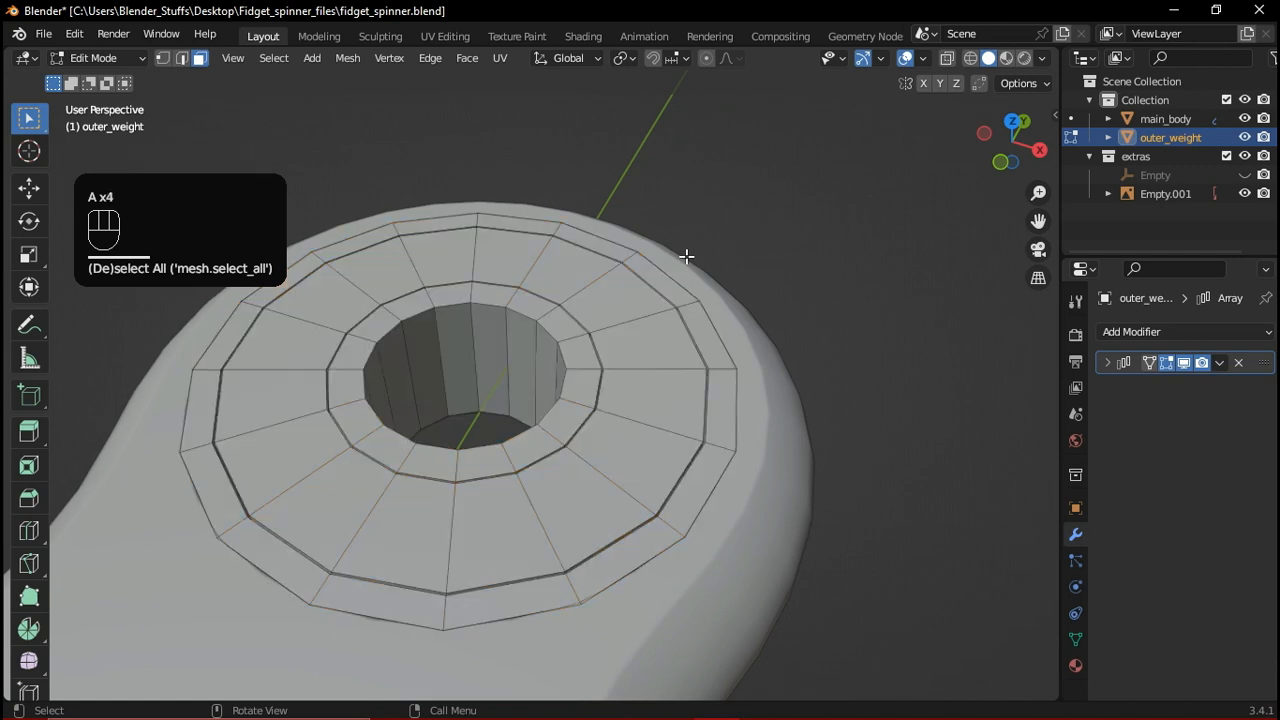
{"action": "left_click", "coordinate": [184, 58]}
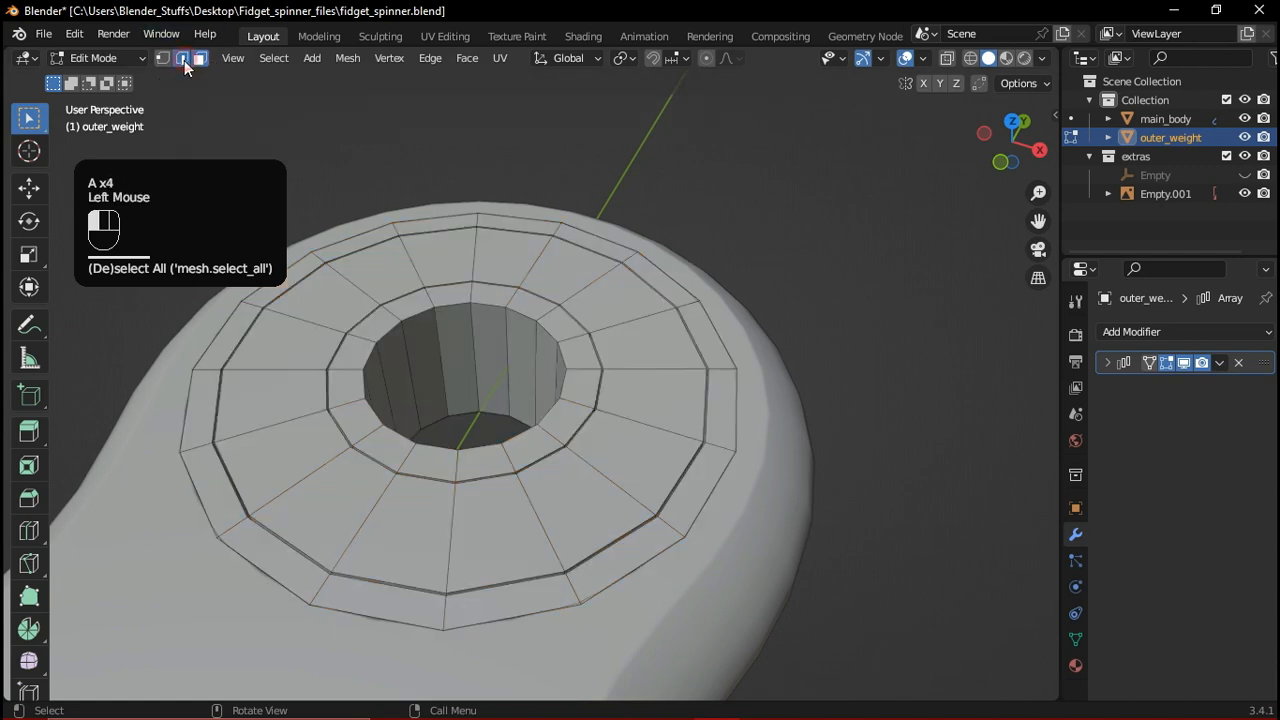
{"action": "left_click", "coordinate": [274, 58]}
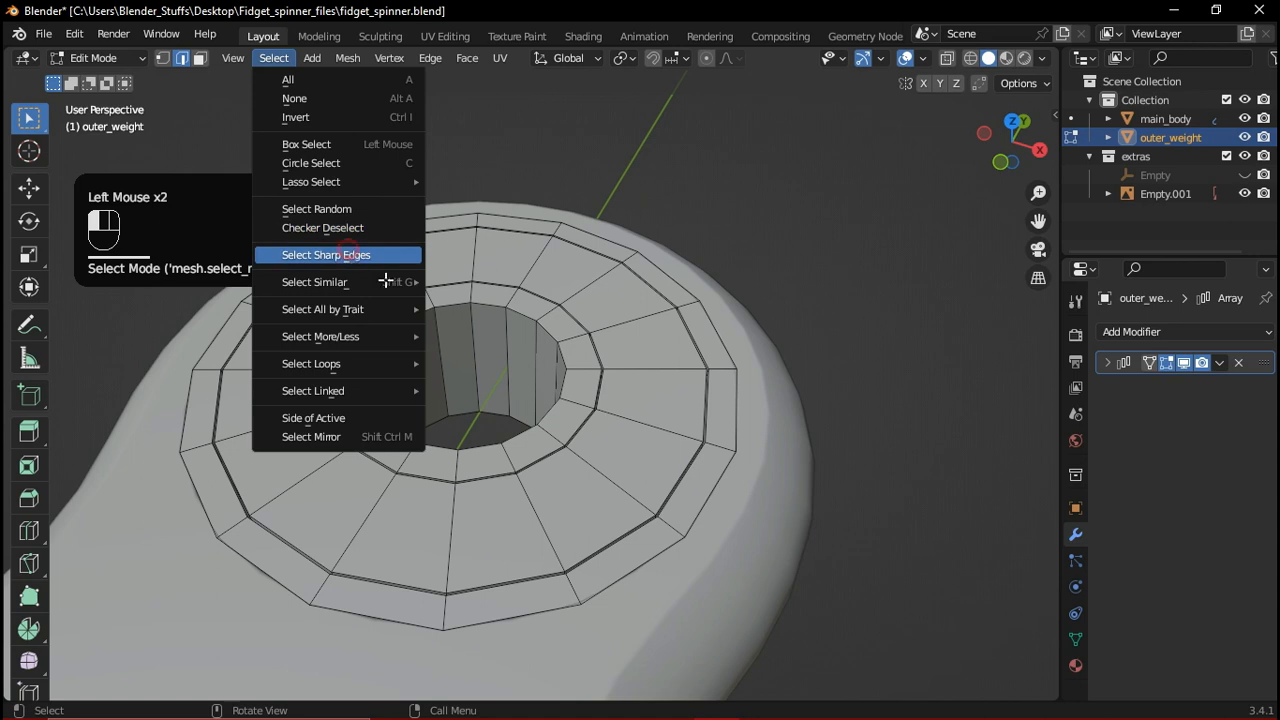
{"action": "left_click", "coordinate": [349, 254]}
{"action": "mouse_move", "coordinate": [386, 281]}
{"action": "middle_mouse_down"}
{"action": "mouse_move", "coordinate": [540, 362]}
{"action": "mouse_move", "coordinate": [499, 262]}
{"action": "mouse_move", "coordinate": [590, 385]}
{"action": "mouse_move", "coordinate": [583, 394]}
{"action": "middle_mouse_up"}
{"action": "key", "text": "alt+z"}
{"action": "key", "text": "alt+z"}
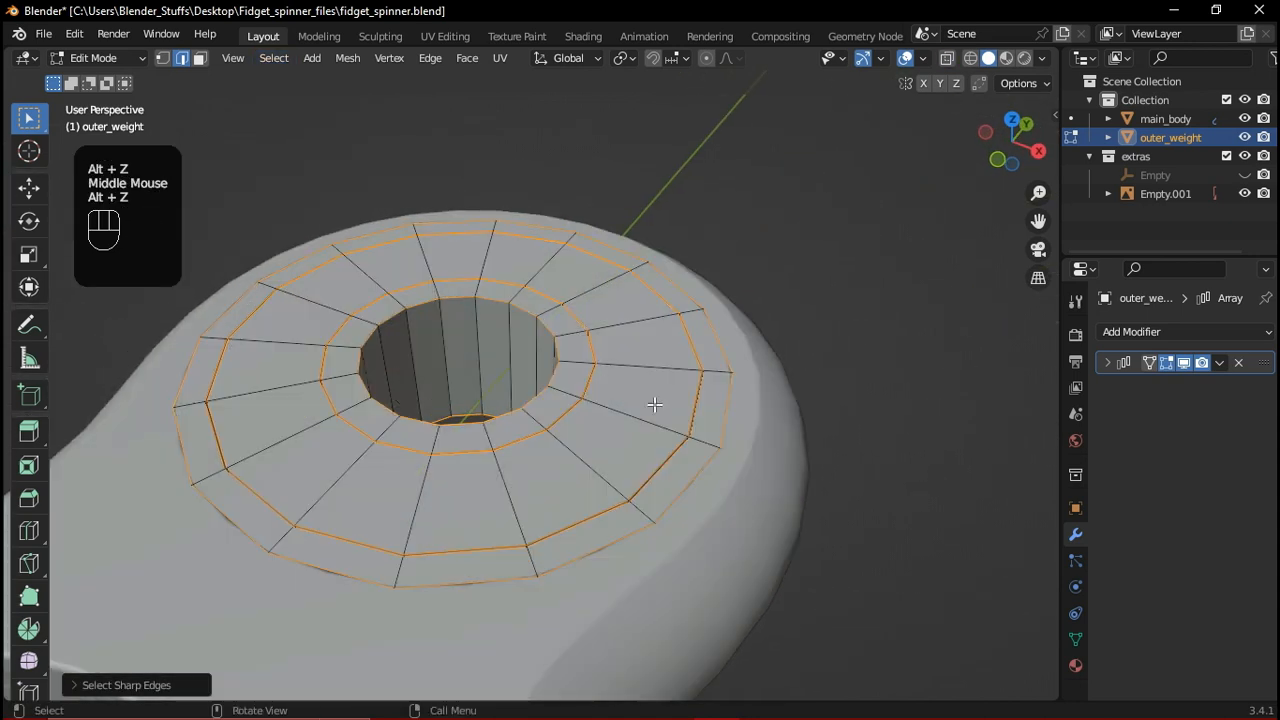
Try setting the selected sharp edges' mean crease to 1.00, and undo it
{"action": "key", "text": "n"}
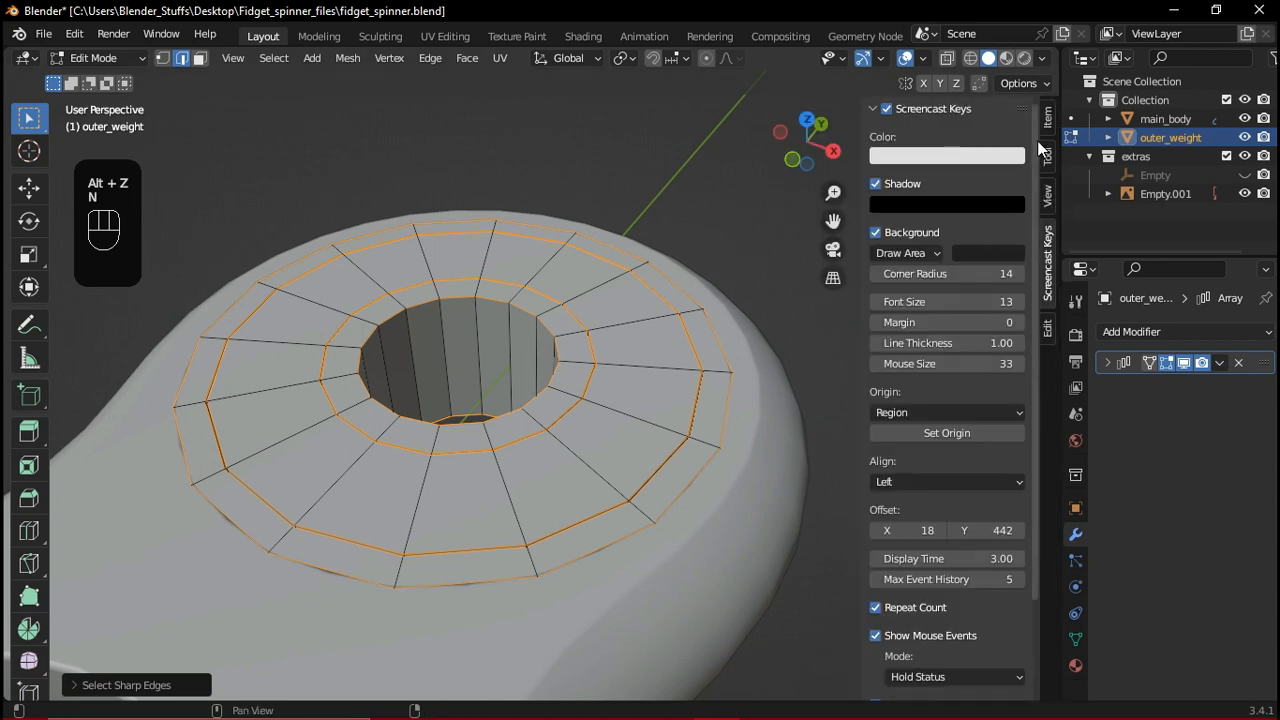
{"action": "left_click", "coordinate": [1048, 118]}
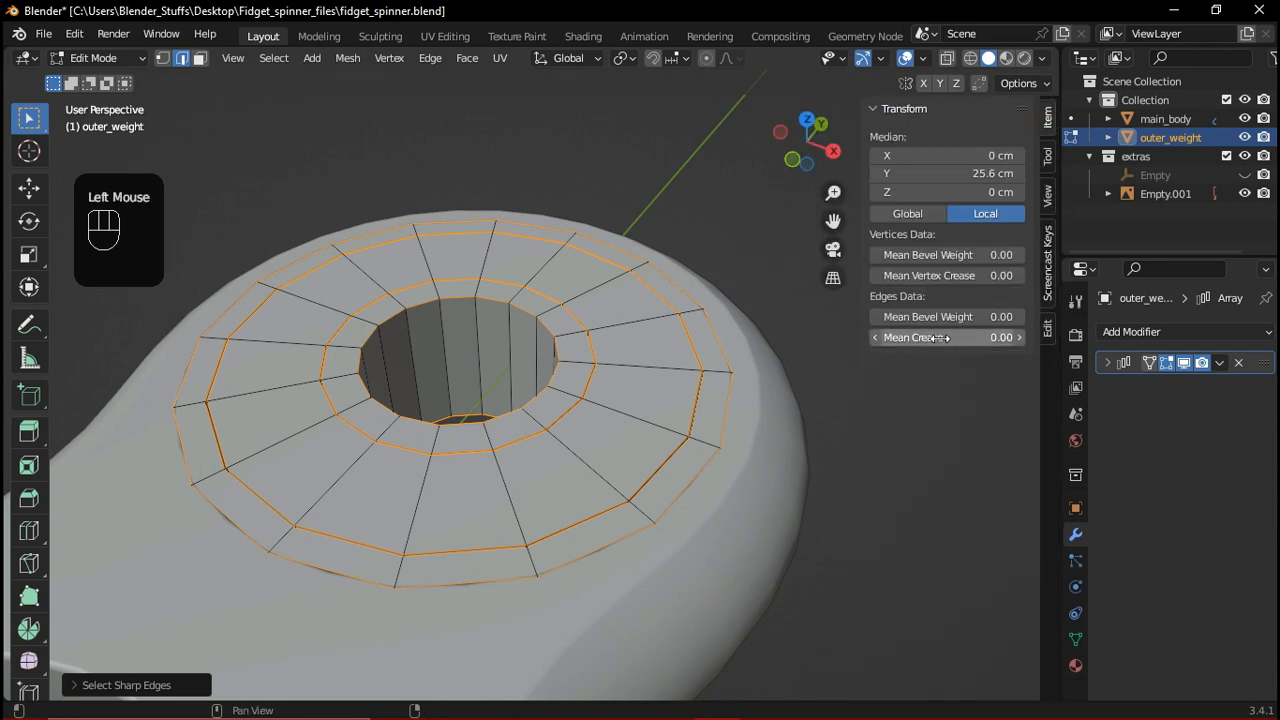
{"action": "left_click_drag", "start_coordinate": [930, 337], "coordinate": [990, 337]}
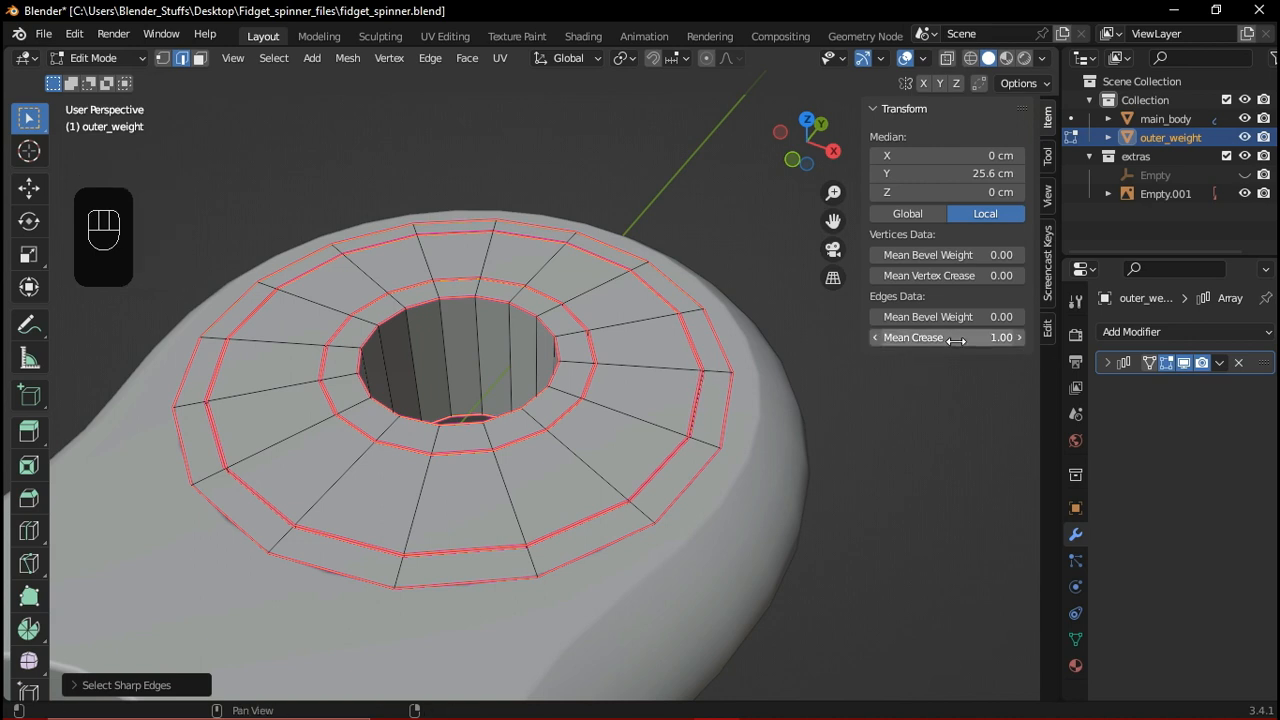
{"action": "key", "text": "ctrl+z"}
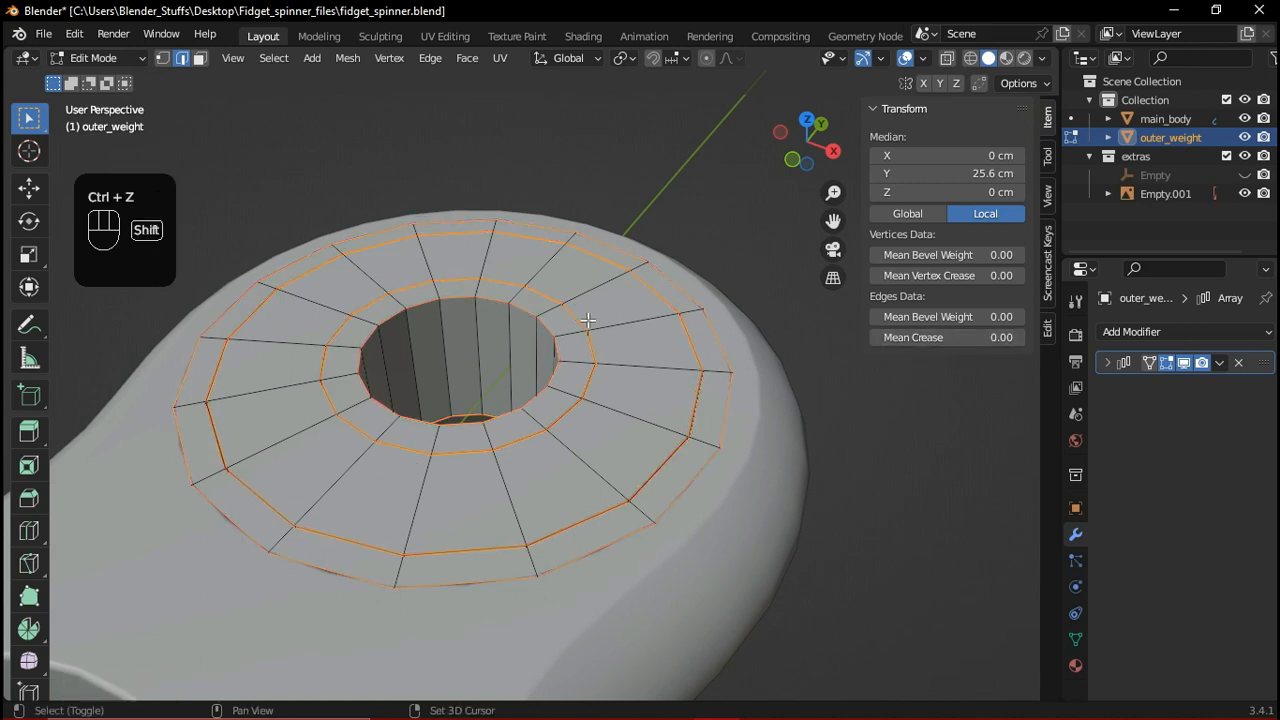
Raise the selected sharp edges' crease to 1.00 with Edge Crease and return to Object Mode
{"action": "key", "text": "shift+e"}
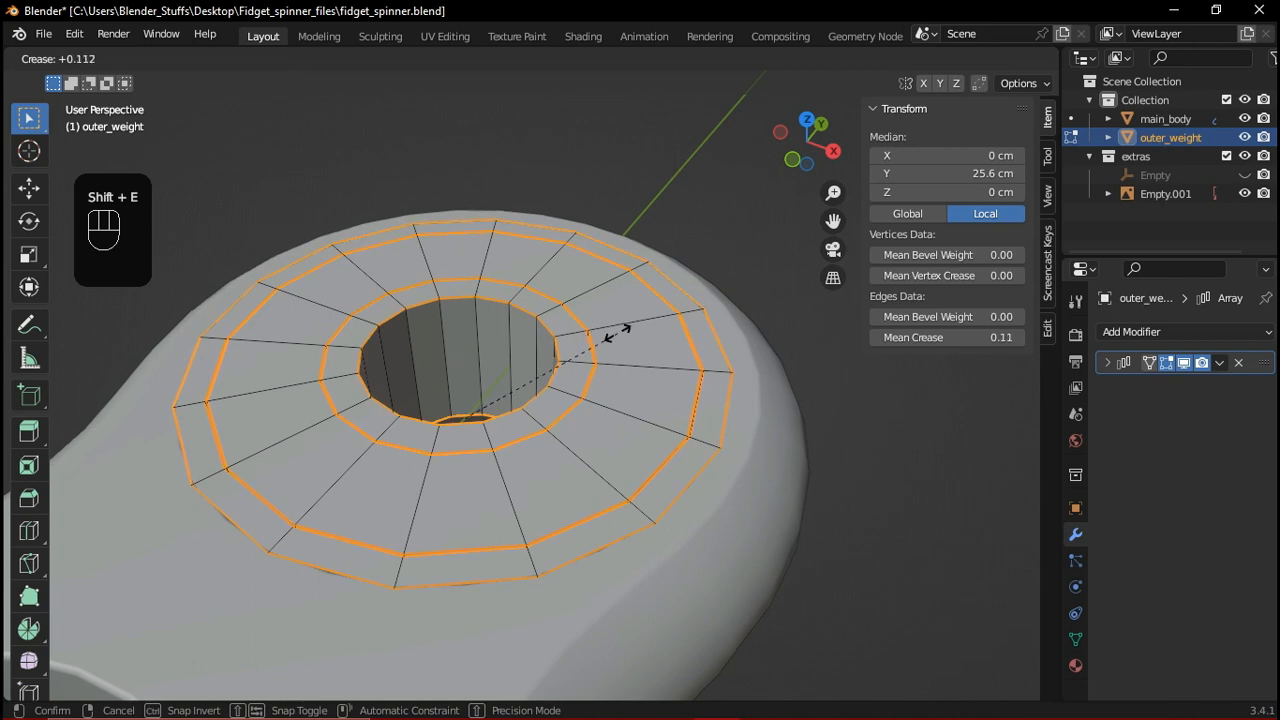
{"action": "left_click", "coordinate": [612, 332]}
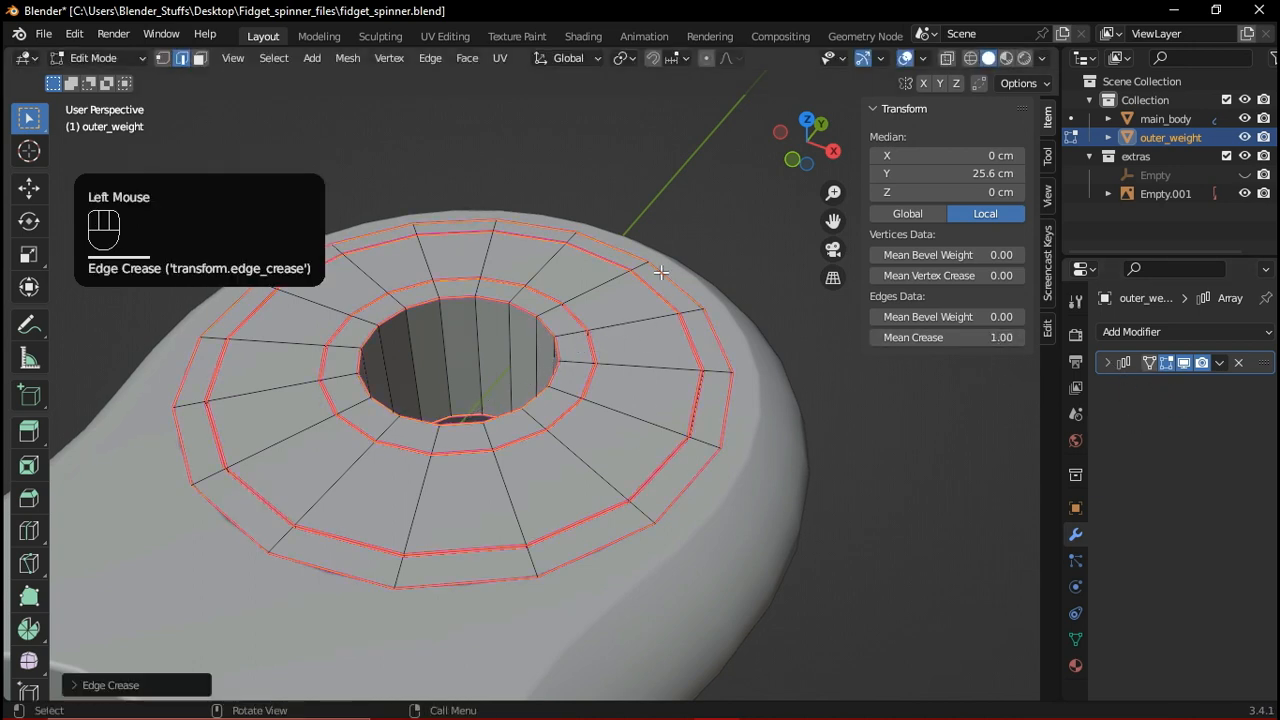
{"action": "key", "text": "Tab"}
{"action": "left_click", "coordinate": [697, 230]}
Add a Subdivision Surface modifier to the outer weight and apply Shade Auto Smooth to it
{"action": "left_click", "coordinate": [1191, 330]}
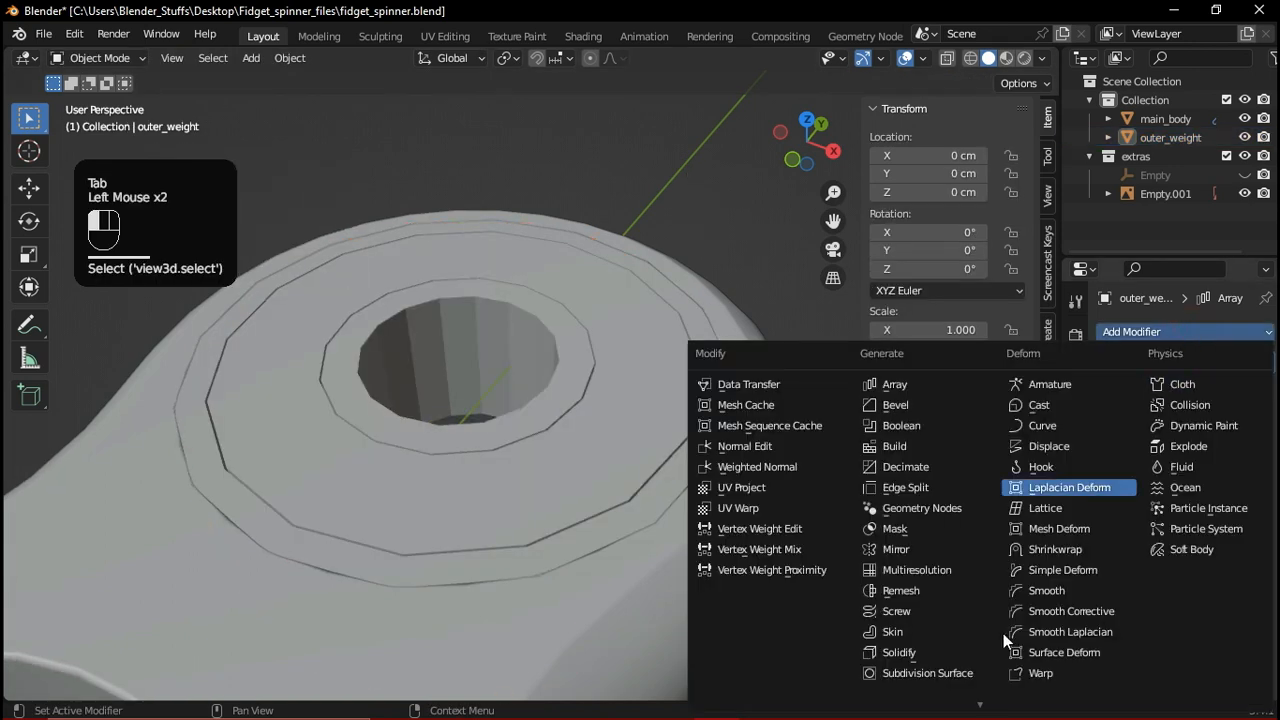
{"action": "left_click", "coordinate": [927, 673]}
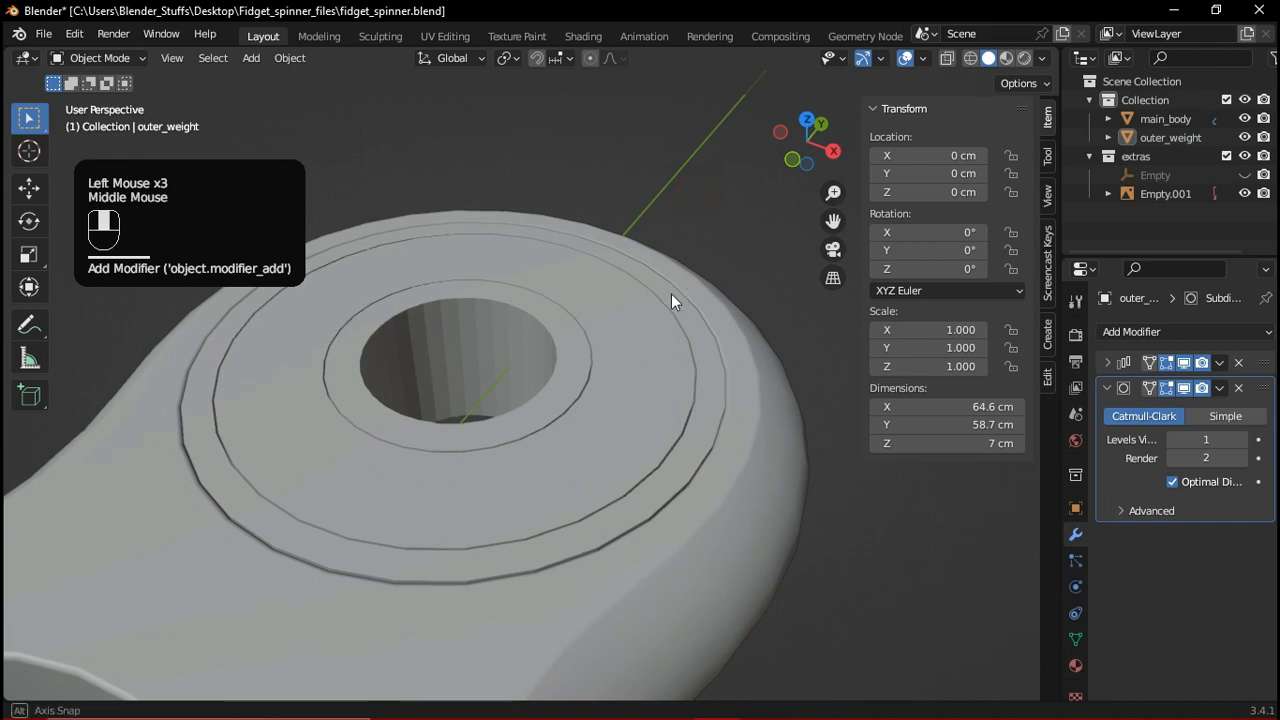
{"action": "middle_click_drag", "start_coordinate": [668, 284], "coordinate": [679, 330]}
{"action": "left_click", "coordinate": [651, 383]}
{"action": "right_click", "coordinate": [590, 354]}
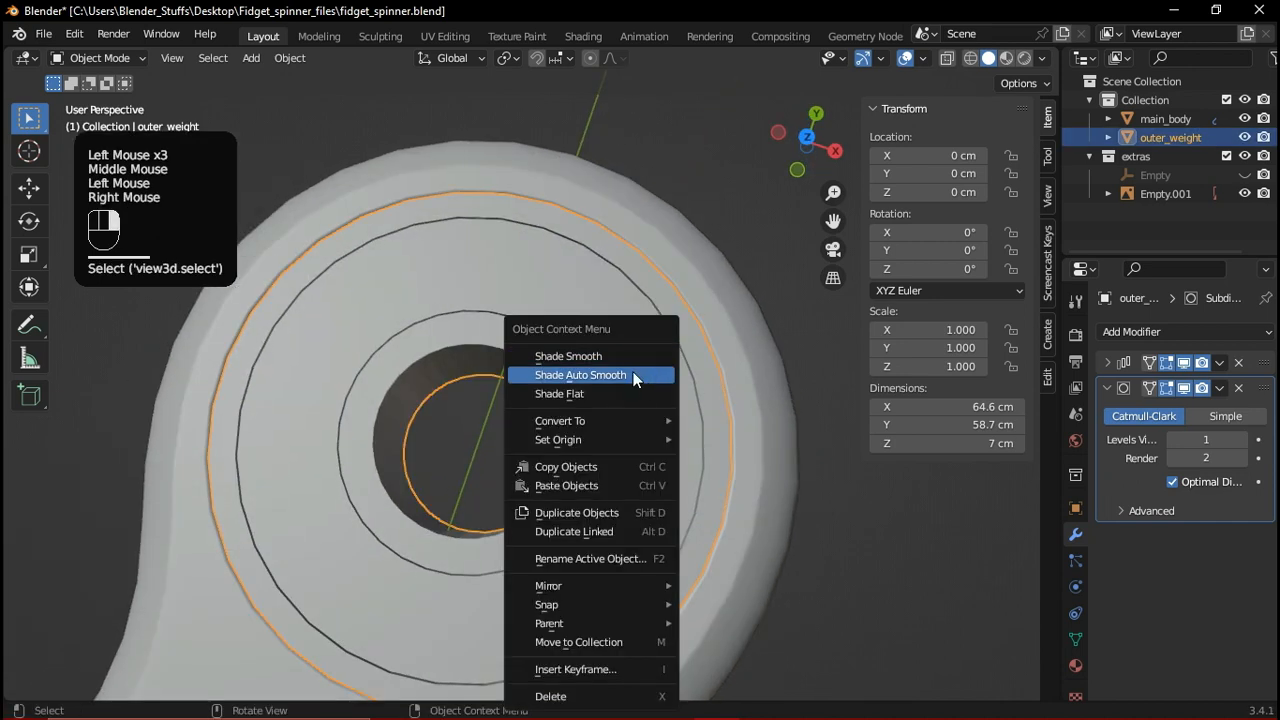
{"action": "left_click", "coordinate": [570, 354]}
{"action": "left_click", "coordinate": [673, 143]}
{"action": "middle_click_drag", "start_coordinate": [698, 323], "coordinate": [620, 240]}
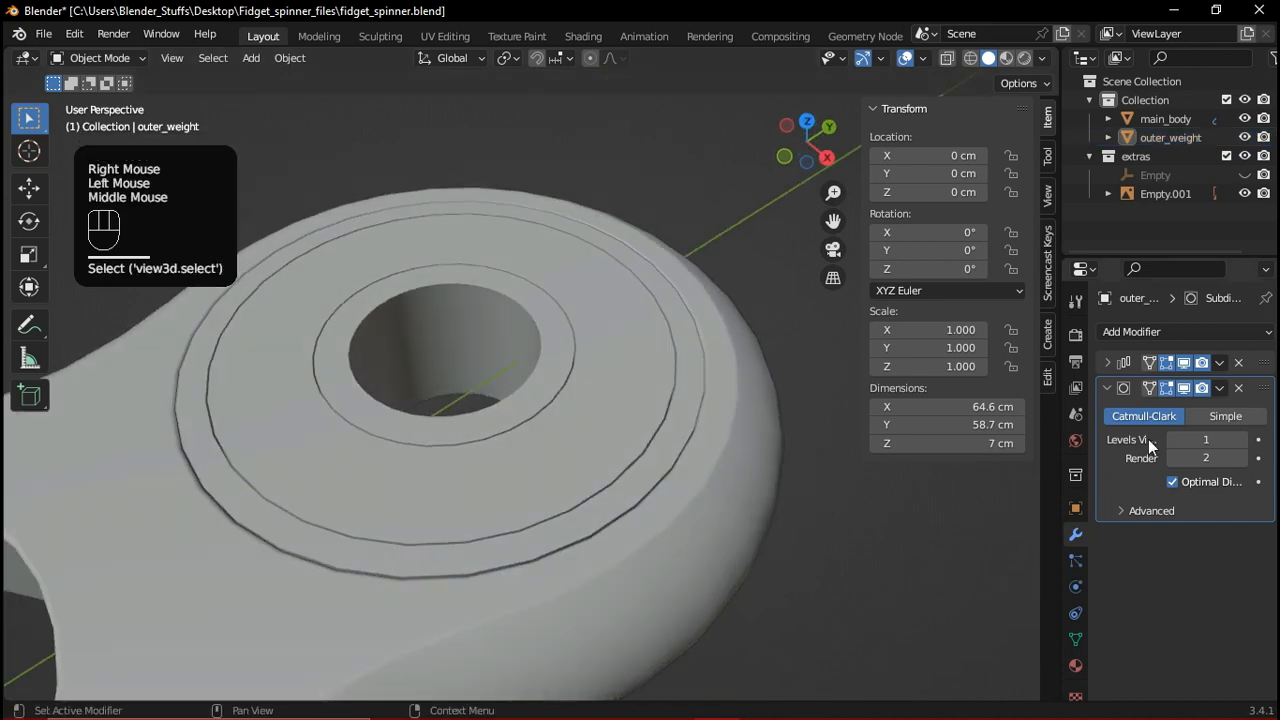
Add a Bevel modifier to the outer weight with an amount of 0.1 cm and 2 segments
{"action": "left_click", "coordinate": [1106, 389]}
{"action": "left_click", "coordinate": [1103, 331]}
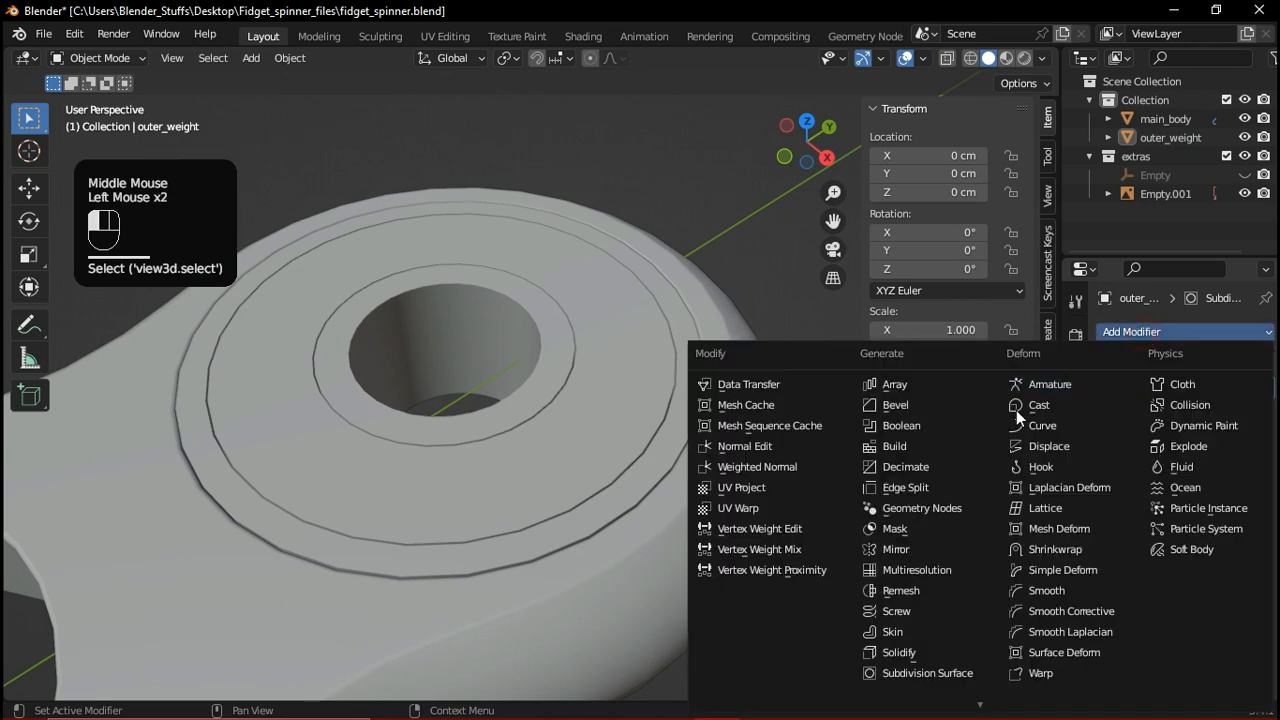
{"action": "left_click", "coordinate": [920, 405]}
{"action": "scroll", "coordinate": [723, 426], "scroll_direction": "up", "scroll_amount": 2}
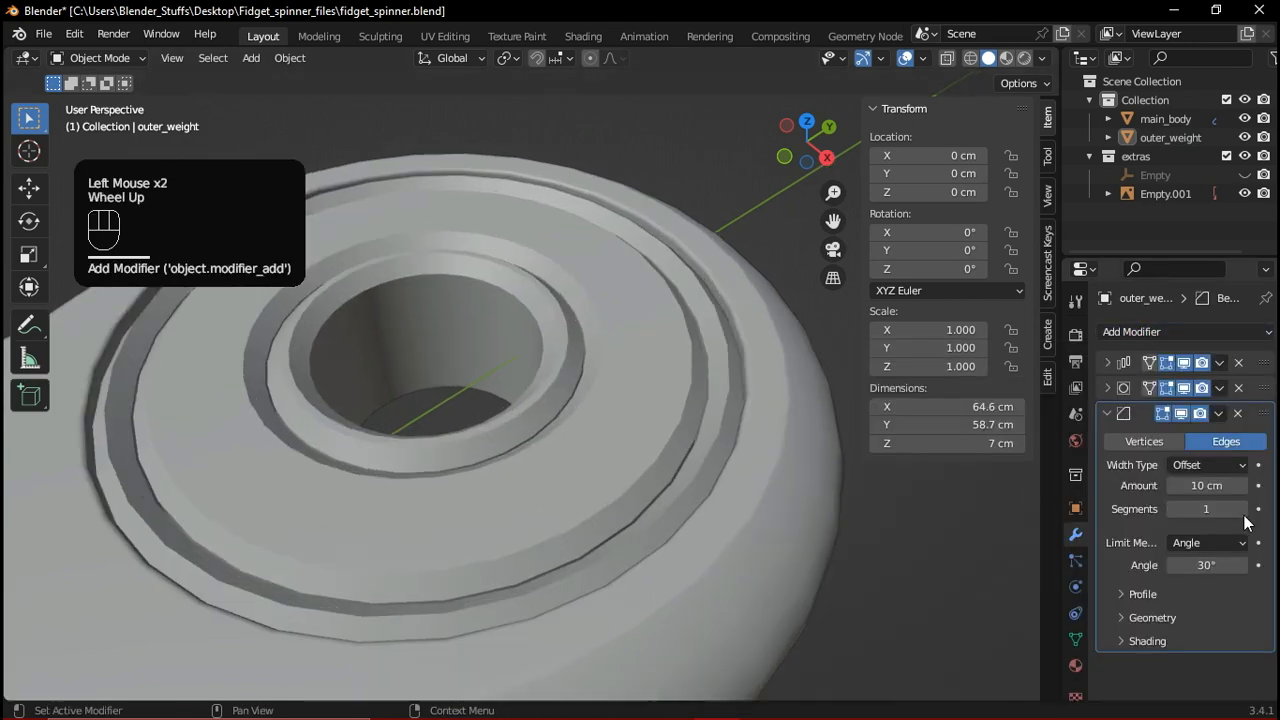
{"action": "key", "text": "shift"}
{"action": "mouse_move", "coordinate": [1206, 485]}
{"action": "left_mouse_down", "text": "shift"}
{"action": "mouse_move", "coordinate": [1160, 485]}
{"action": "mouse_move", "coordinate": [1193, 487]}
{"action": "left_mouse_up", "text": "shift"}
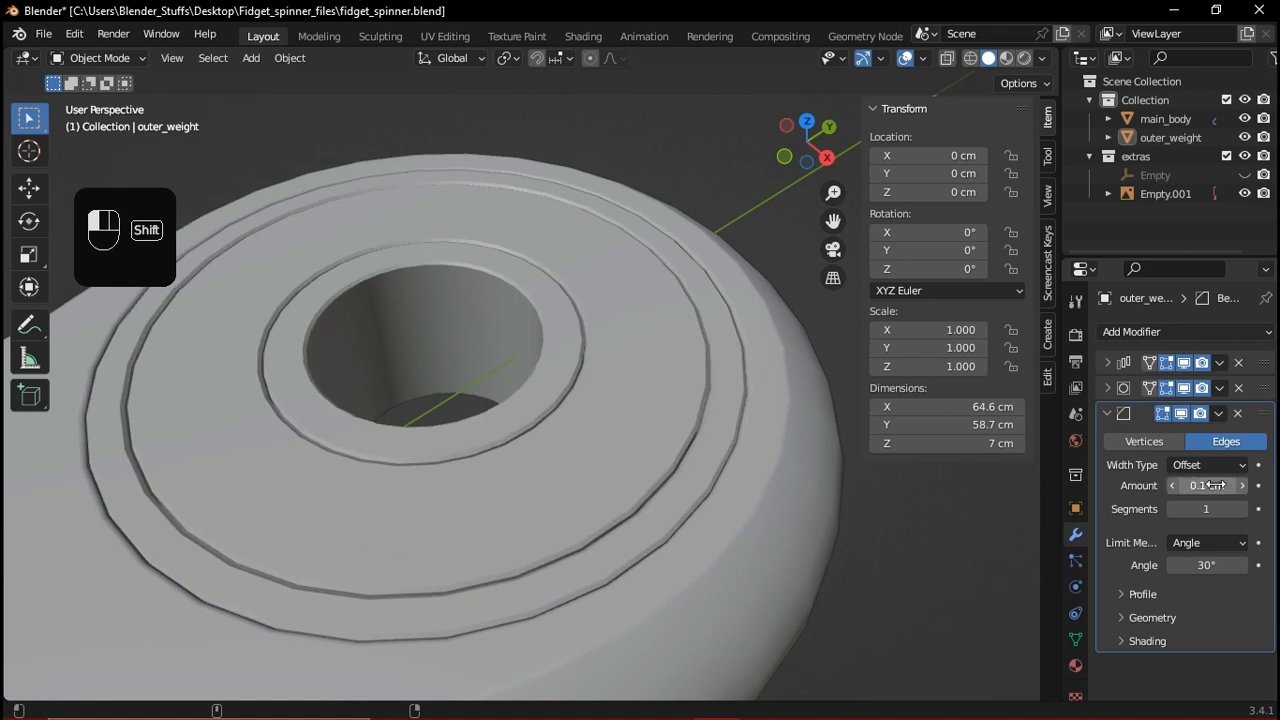
{"action": "left_click", "coordinate": [1244, 511]}
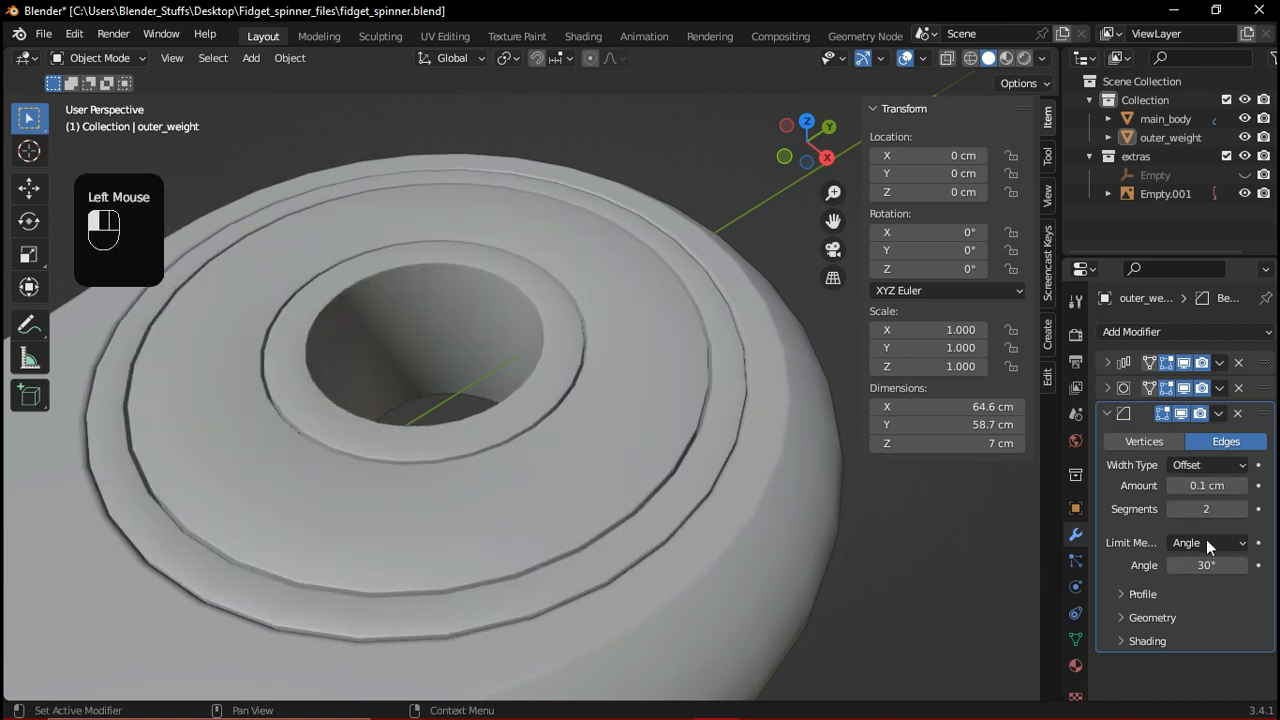
Enable Harden Normals in the shading settings of the outer weight's Bevel modifier
{"action": "scroll", "coordinate": [1167, 649], "scroll_direction": "down", "scroll_amount": 1}
{"action": "scroll", "coordinate": [1172, 630], "scroll_direction": "up", "scroll_amount": 1}
{"action": "scroll", "coordinate": [1178, 610], "scroll_direction": "down", "scroll_amount": 2}
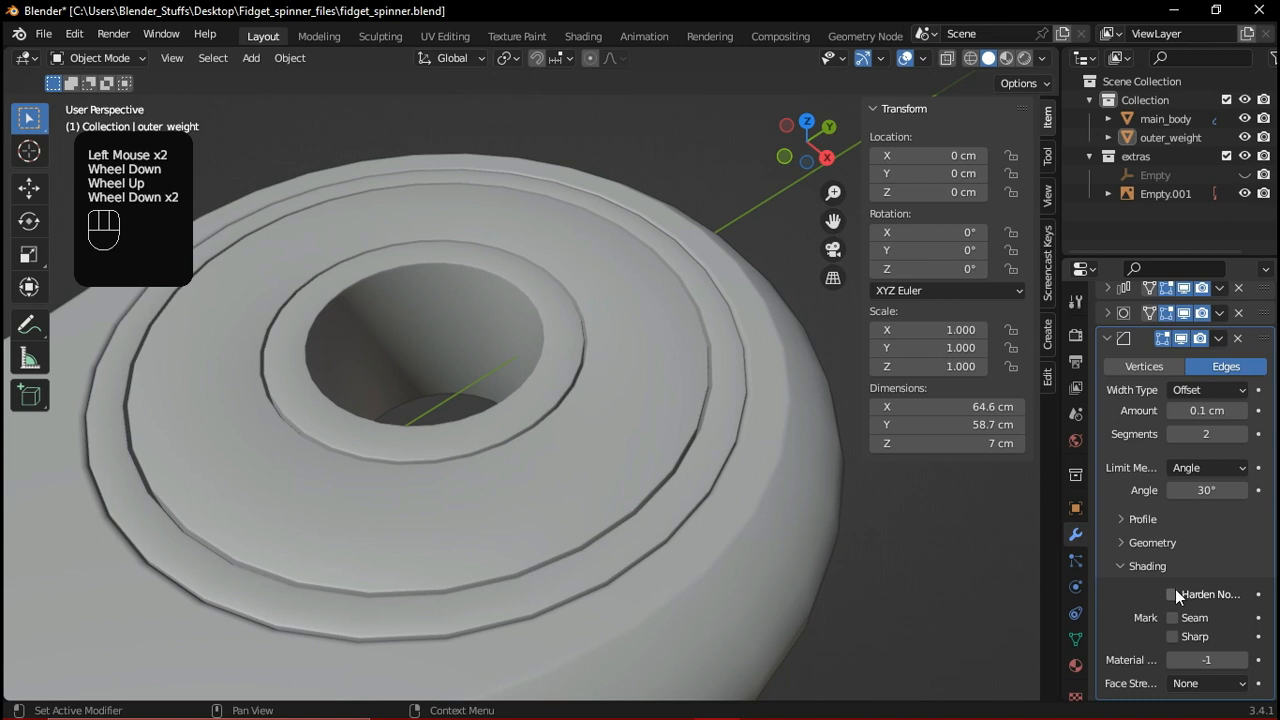
{"action": "left_click", "coordinate": [1172, 594]}
Examine the bevelled outer weights and the whole spinner body up close and from several angles
{"action": "scroll", "coordinate": [580, 330], "scroll_direction": "down", "scroll_amount": 5}
{"action": "middle_click_drag", "start_coordinate": [547, 381], "coordinate": [535, 430]}
{"action": "middle_click_drag", "start_coordinate": [535, 430], "coordinate": [583, 453], "text": "shift"}
{"action": "scroll", "coordinate": [529, 351], "scroll_direction": "up", "scroll_amount": 1, "text": "shift"}
{"action": "scroll", "coordinate": [530, 354], "scroll_direction": "up", "scroll_amount": 4}
{"action": "scroll", "coordinate": [549, 428], "scroll_direction": "down", "scroll_amount": 3}
{"action": "scroll", "coordinate": [568, 429], "scroll_direction": "up", "scroll_amount": 2}
{"action": "scroll", "coordinate": [568, 429], "scroll_direction": "down", "scroll_amount": 3}
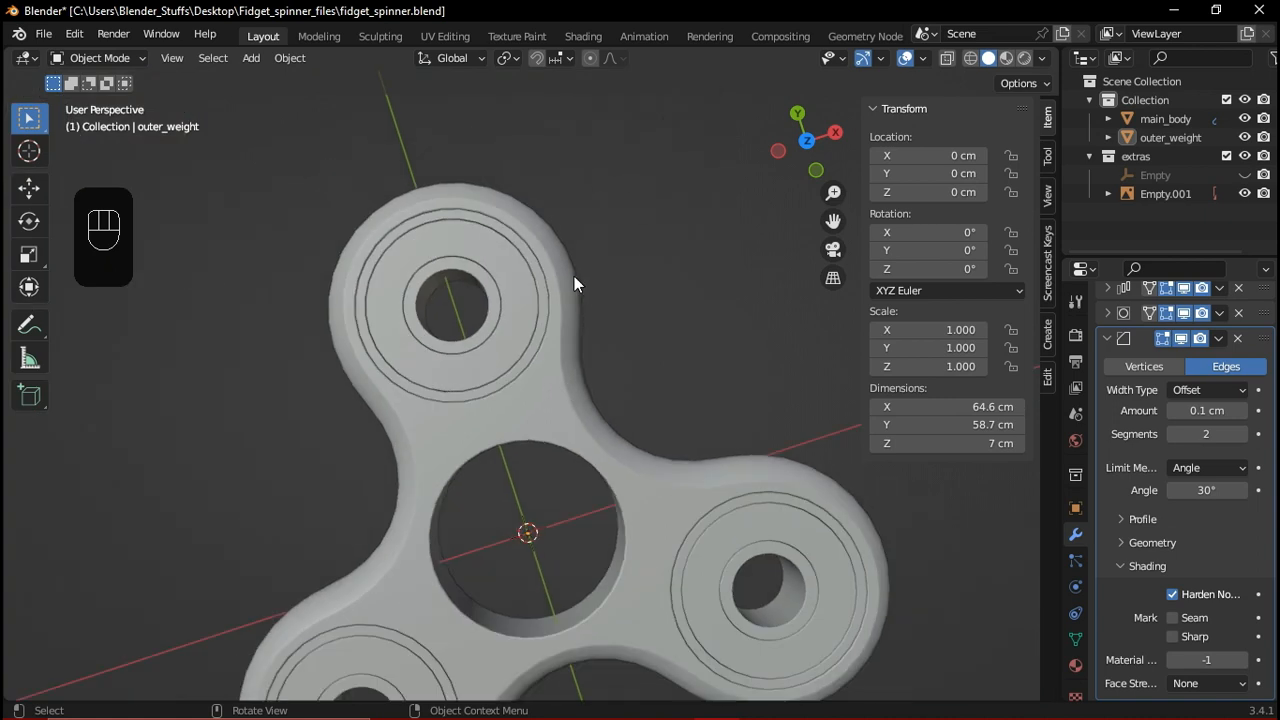
{"action": "scroll", "coordinate": [505, 277], "scroll_direction": "down", "scroll_amount": 1}
{"action": "scroll", "coordinate": [505, 277], "scroll_direction": "up", "scroll_amount": 2}
{"action": "scroll", "coordinate": [651, 334], "scroll_direction": "down", "scroll_amount": 1}
{"action": "middle_click_drag", "start_coordinate": [612, 545], "coordinate": [640, 300], "text": "shift"}
{"action": "key", "text": "grave"}
{"action": "scroll", "coordinate": [590, 327], "scroll_direction": "up", "scroll_amount": 1}
{"action": "scroll", "coordinate": [590, 327], "scroll_direction": "down", "scroll_amount": 1}
{"action": "scroll", "coordinate": [590, 327], "scroll_direction": "down", "scroll_amount": 1}
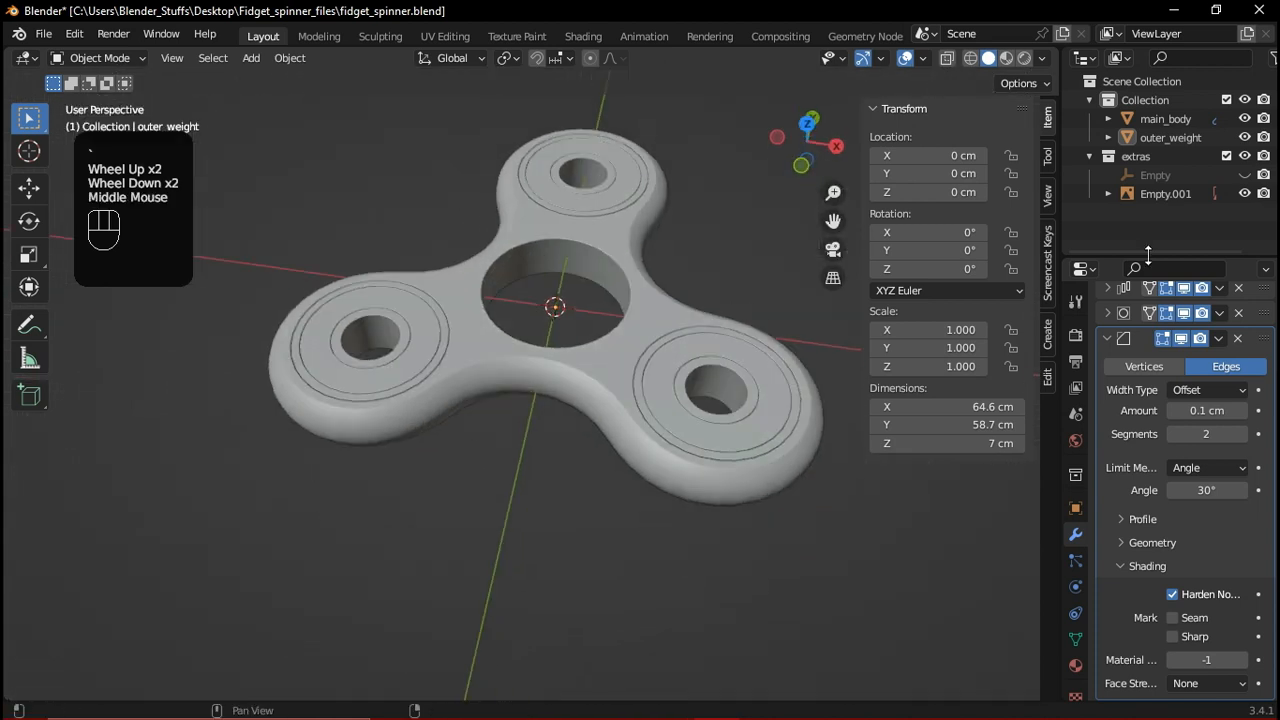
Hide the reference image Empty.001 in the extras collection and rename it ref_1
{"action": "left_click", "coordinate": [1183, 197]}
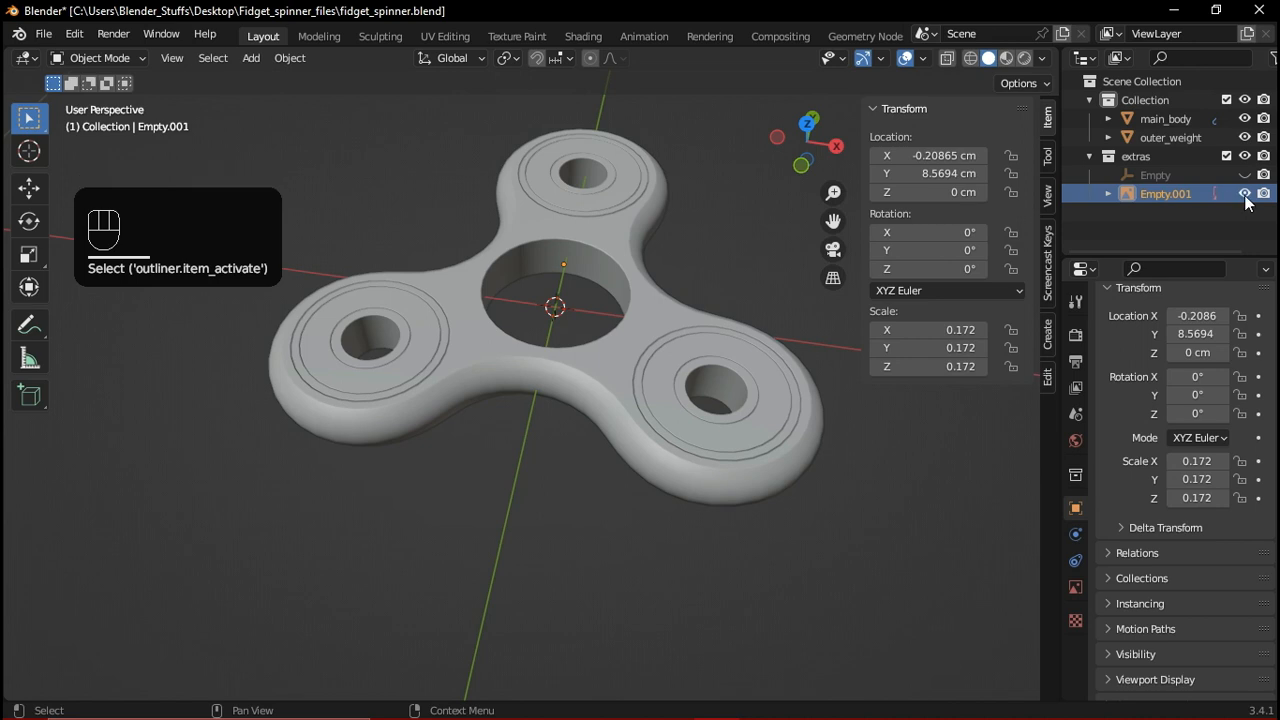
{"action": "left_click", "coordinate": [1245, 194]}
{"action": "double_click", "coordinate": [1181, 193]}
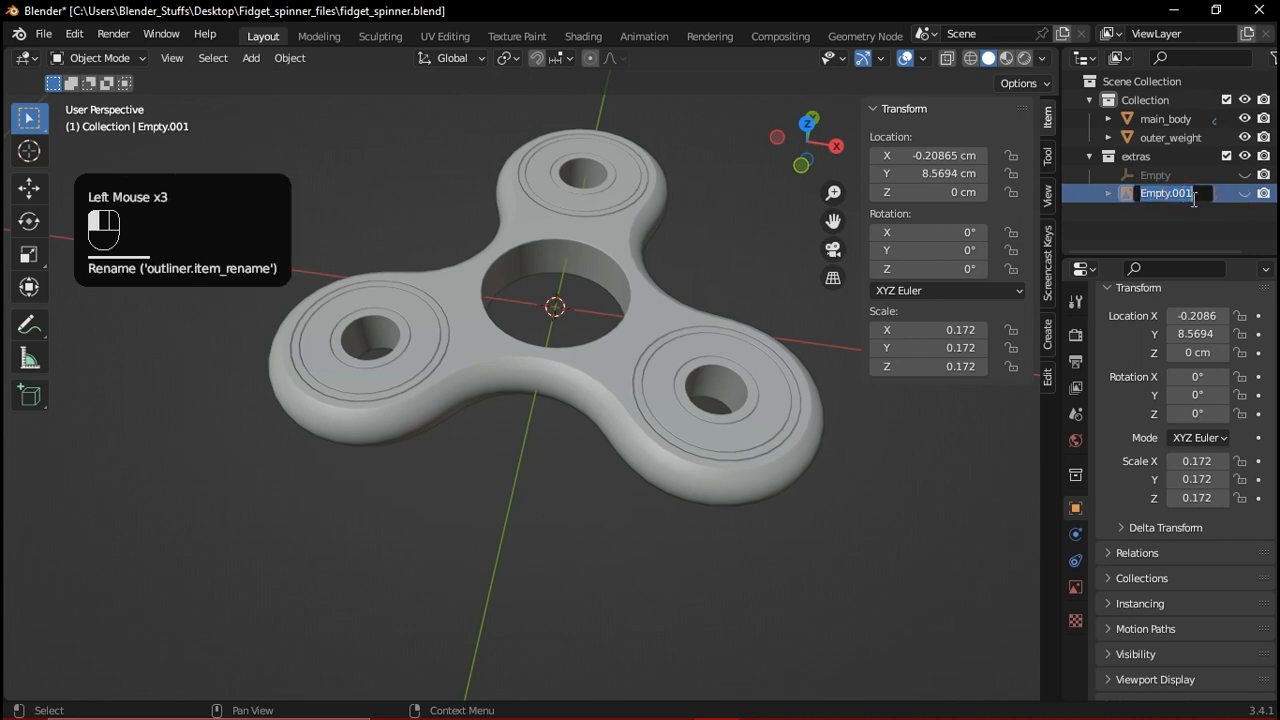
{"action": "type", "text": "ref_1"}
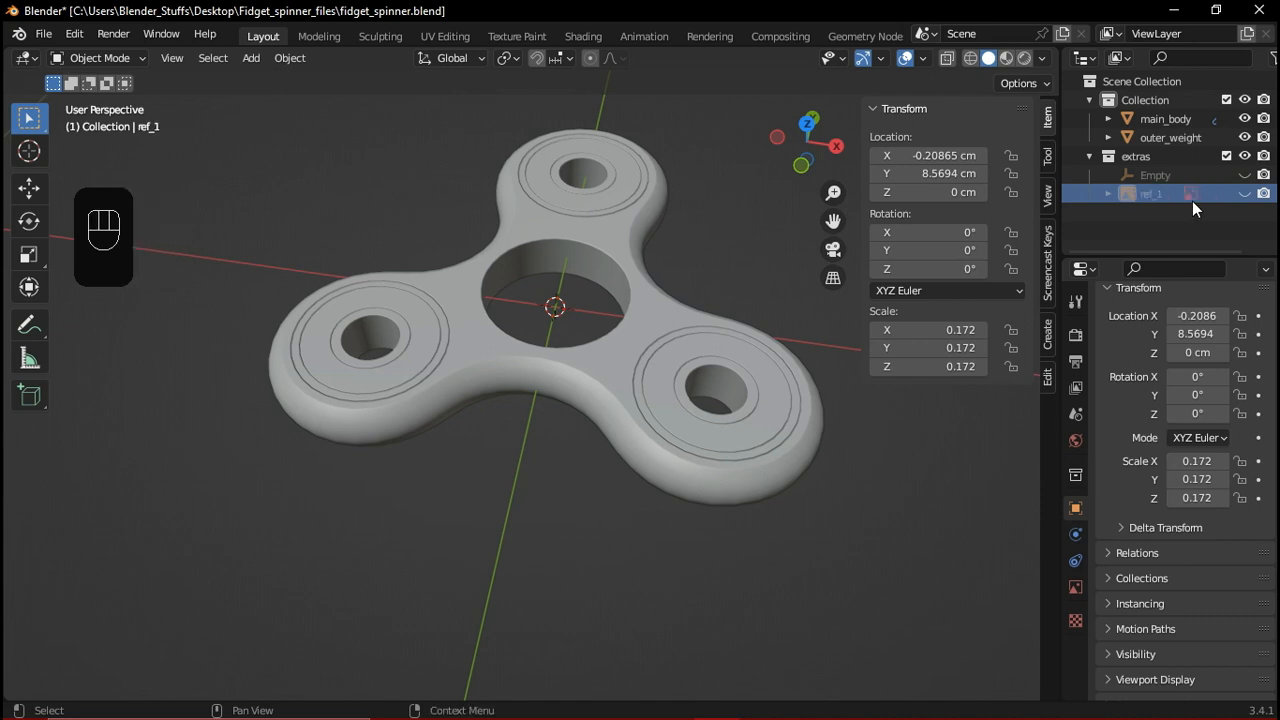
Delete the ref_1 reference image from the extras collection and hide the viewport sidebar
{"action": "left_click", "coordinate": [1162, 200]}
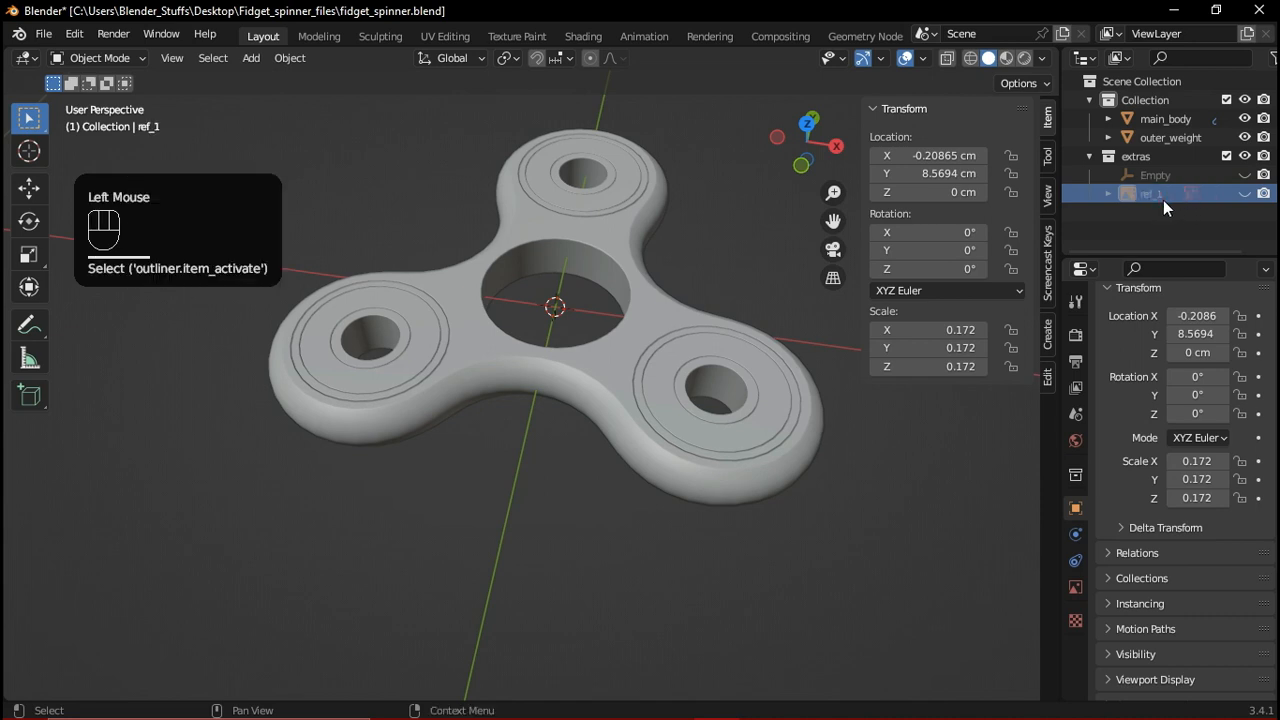
{"action": "key", "text": "Delete"}
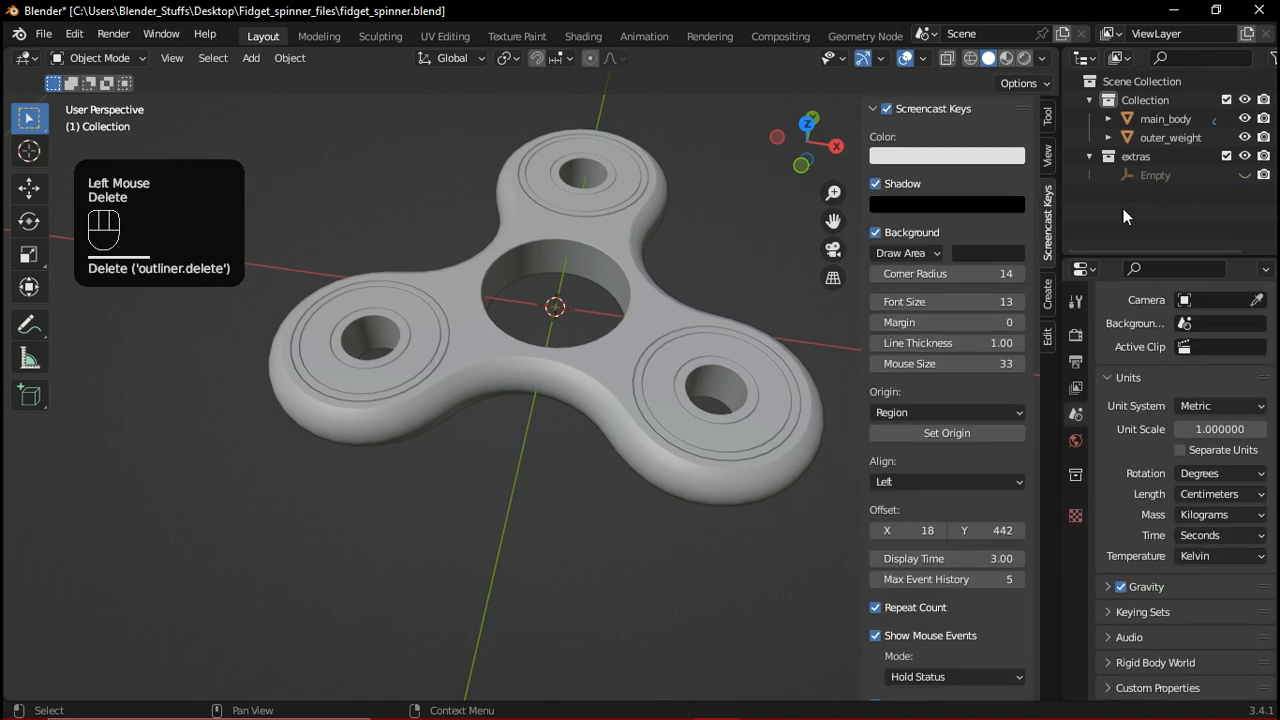
{"action": "middle_click_drag", "start_coordinate": [690, 280], "coordinate": [680, 293]}
{"action": "middle_click_drag", "start_coordinate": [680, 293], "coordinate": [637, 373], "text": "shift"}
{"action": "key", "text": "n"}
Add Bearing.png from the project's reference image folder to the scene as a reference image
{"action": "key", "text": "shift+a"}
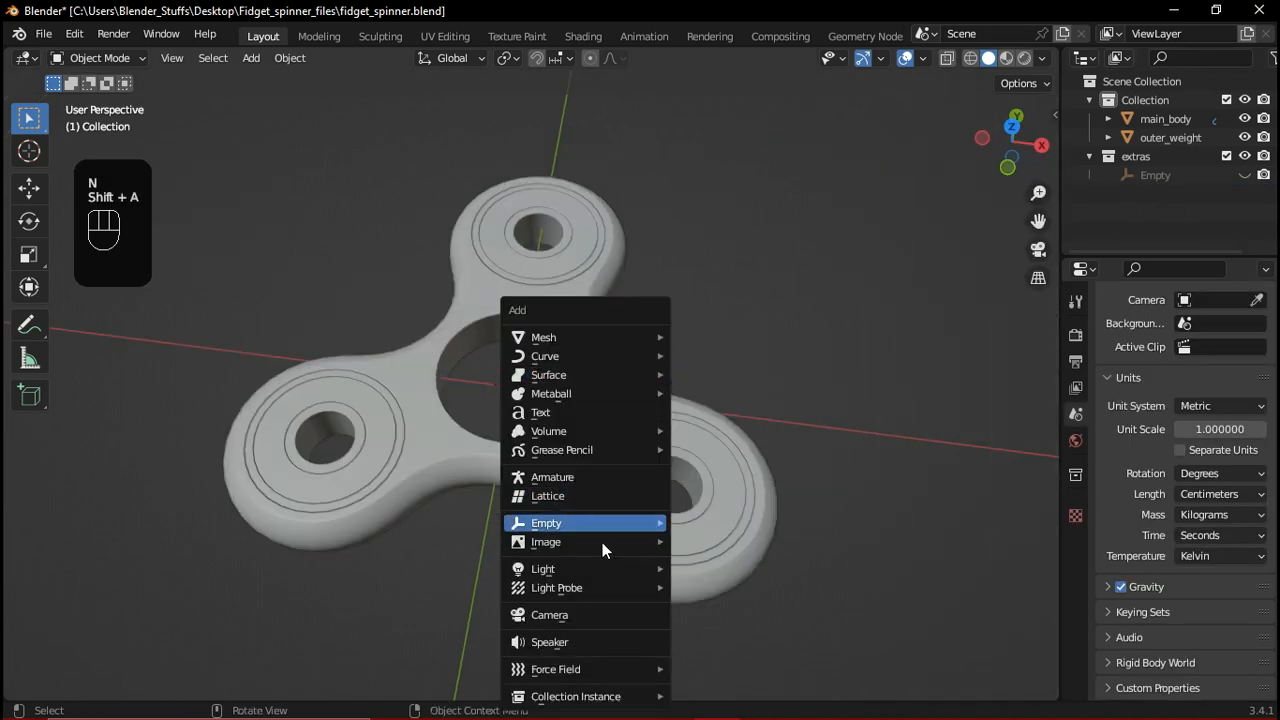
{"action": "mouse_move", "coordinate": [650, 541]}
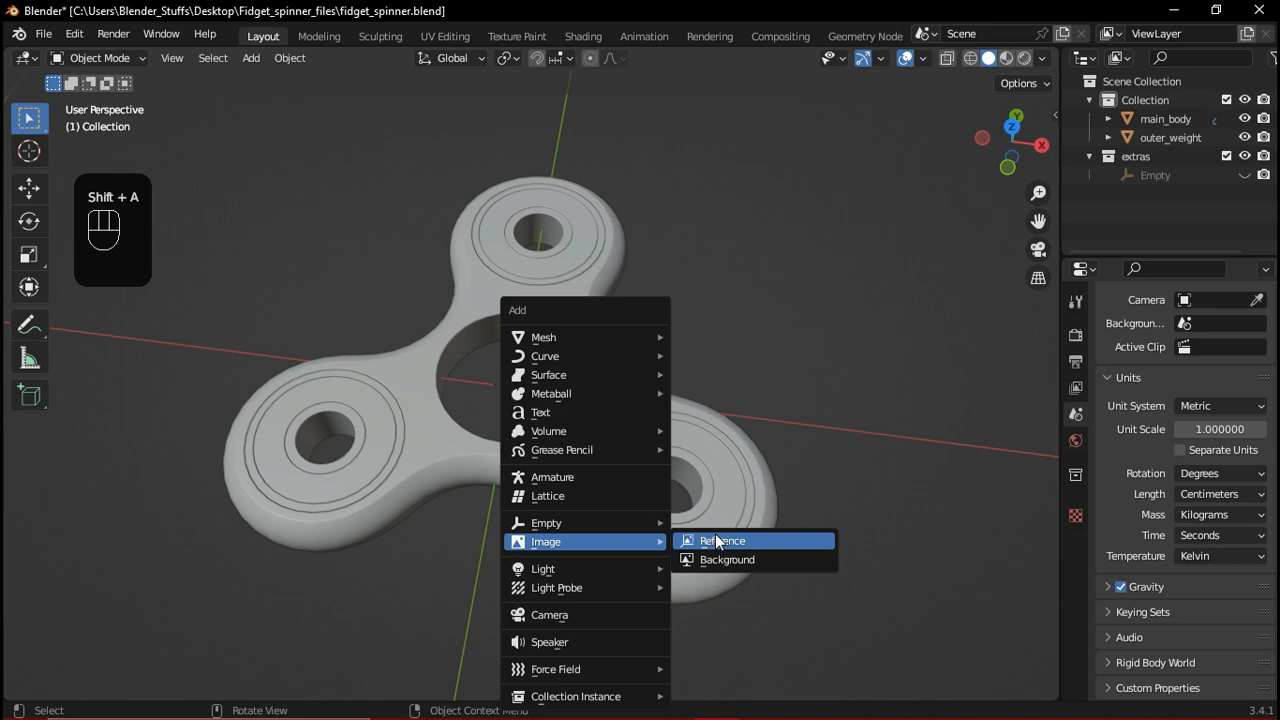
{"action": "left_click", "coordinate": [717, 540]}
{"action": "double_click", "coordinate": [477, 280]}
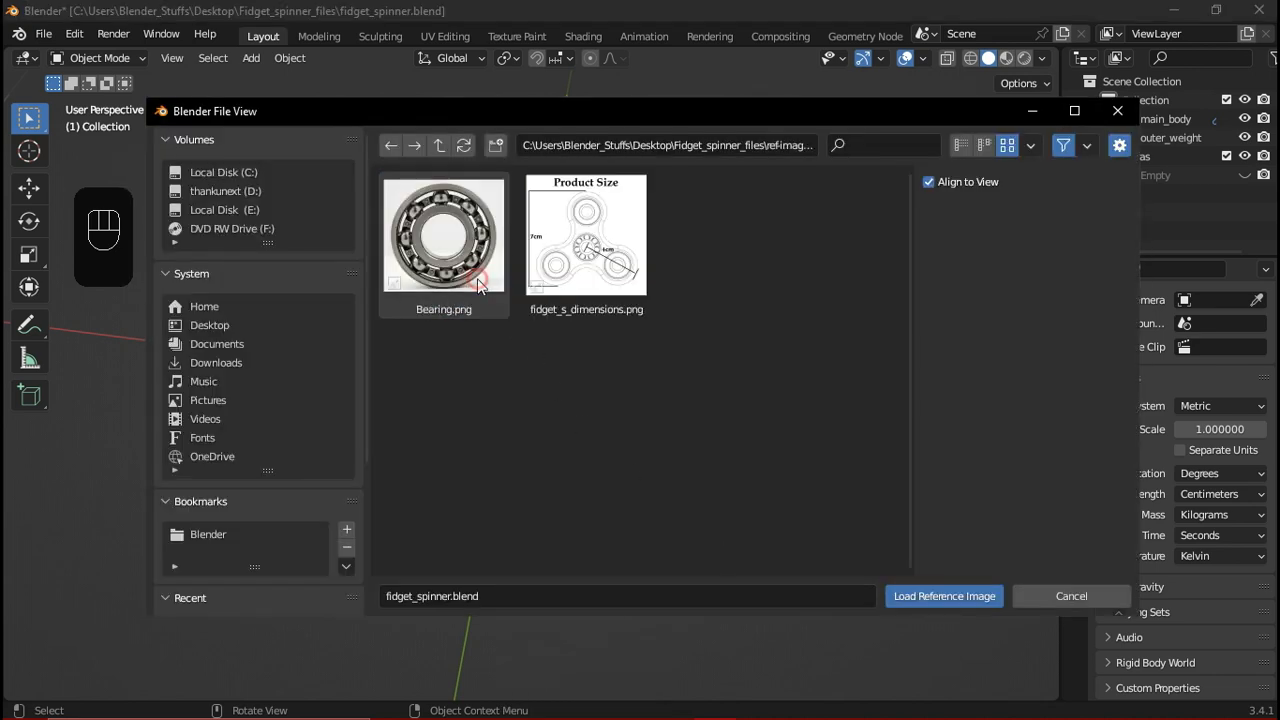
{"action": "left_click", "coordinate": [457, 252]}
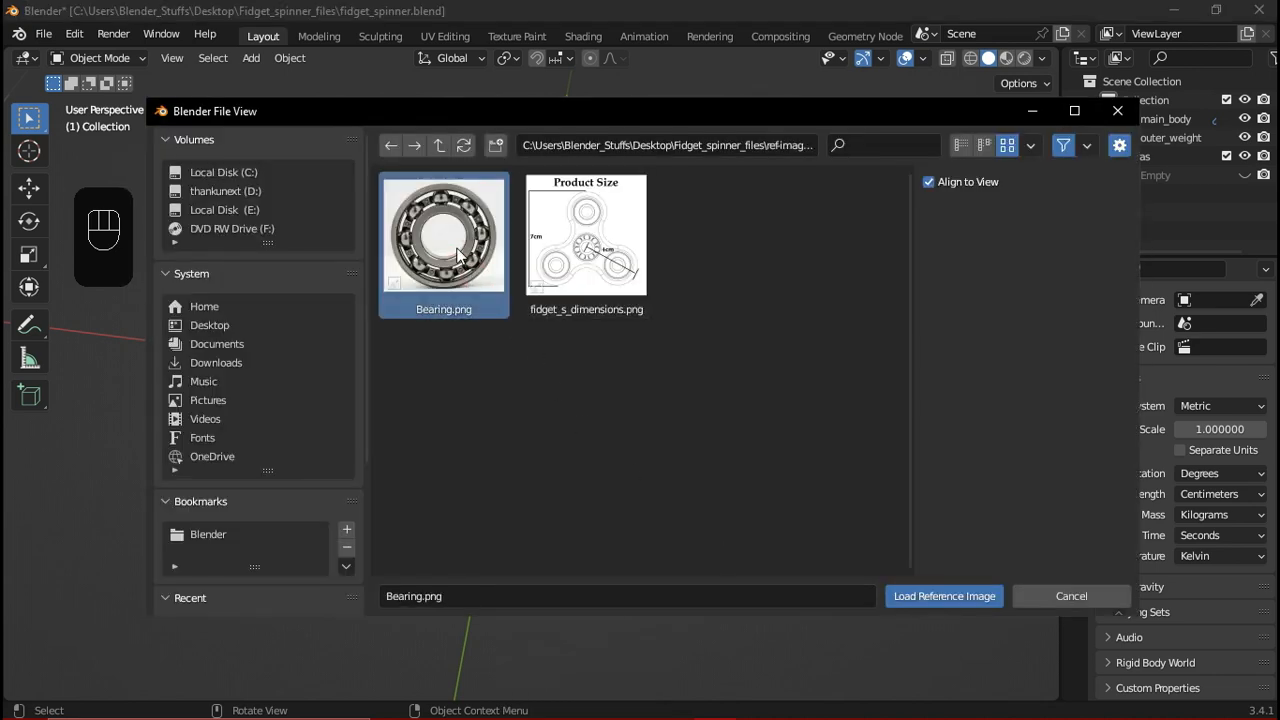
{"action": "left_click", "coordinate": [910, 592]}
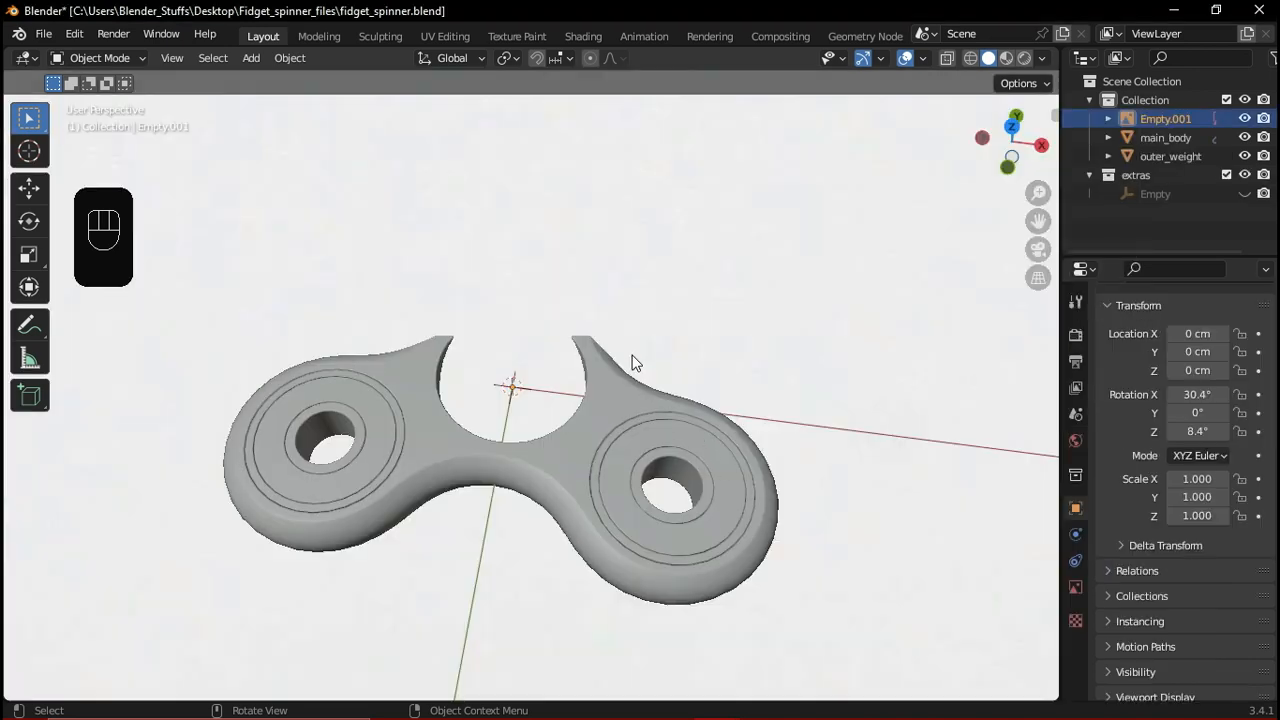
Clear the bearing reference image's location and rotation and look at it in top view
{"action": "scroll", "coordinate": [636, 375], "scroll_direction": "down", "scroll_amount": 2}
{"action": "scroll", "coordinate": [639, 383], "scroll_direction": "down", "scroll_amount": 2}
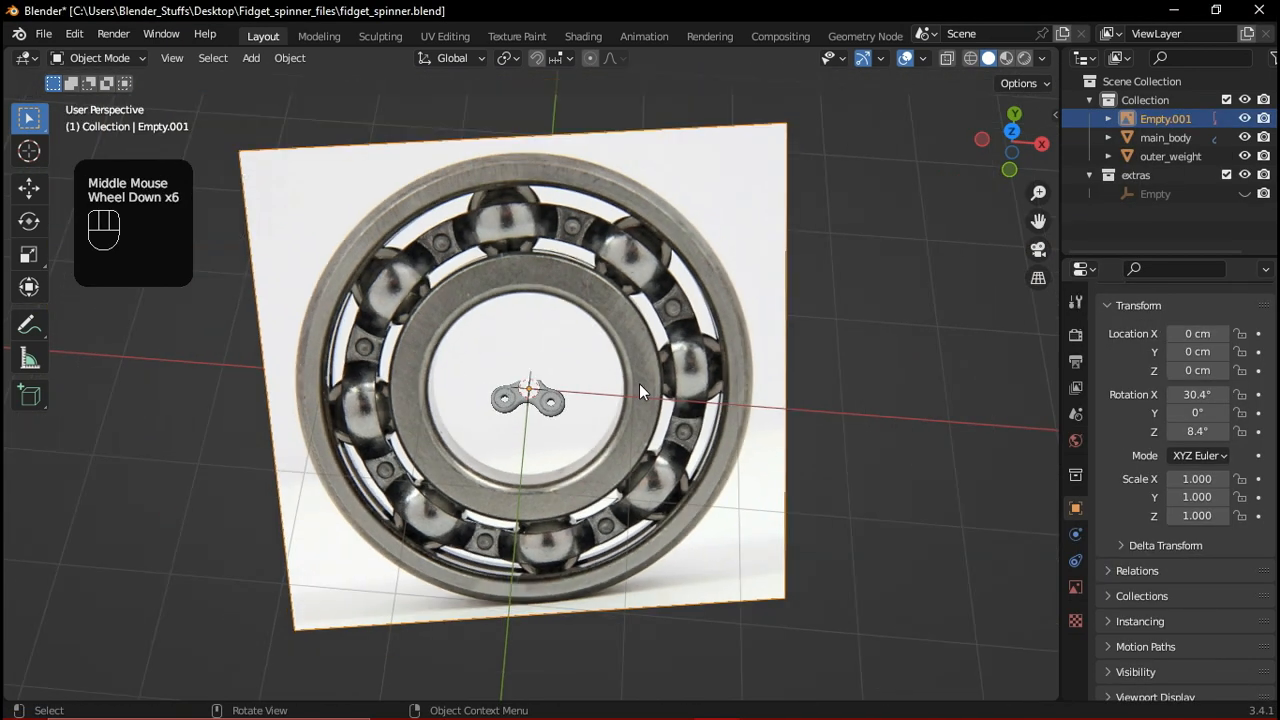
{"action": "mouse_move", "coordinate": [679, 392]}
{"action": "middle_mouse_down"}
{"action": "mouse_move", "coordinate": [683, 378]}
{"action": "mouse_move", "coordinate": [682, 402]}
{"action": "middle_mouse_up"}
{"action": "key", "text": "alt+g"}
{"action": "key", "text": "alt+r"}
{"action": "key", "text": "grave"}
{"action": "left_click", "coordinate": [680, 355]}
{"action": "scroll", "coordinate": [795, 440], "scroll_direction": "up", "scroll_amount": 2}
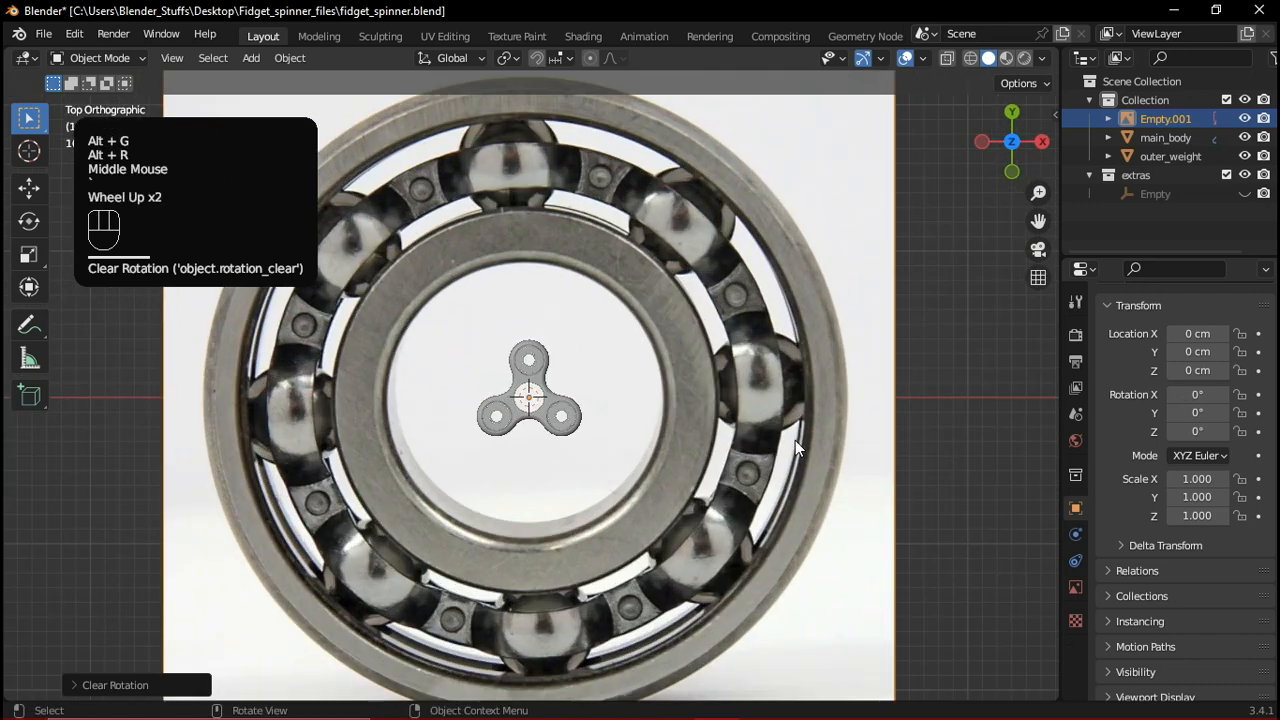
Scale the bearing reference image down to about 0.046 so the bearing fits the spinner's central hole
{"action": "key", "text": "s"}
{"action": "left_click", "coordinate": [614, 410]}
{"action": "scroll", "coordinate": [777, 474], "scroll_direction": "up", "scroll_amount": 2}
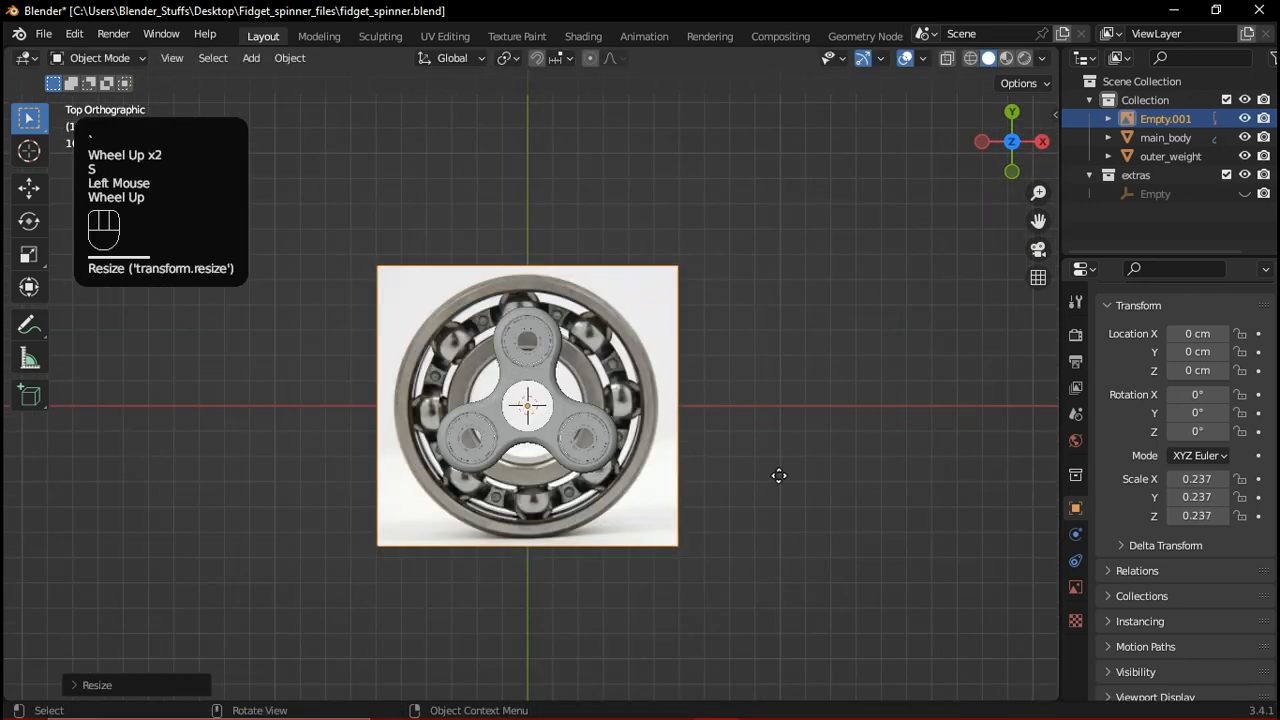
{"action": "key", "text": "s"}
{"action": "left_click", "coordinate": [651, 443]}
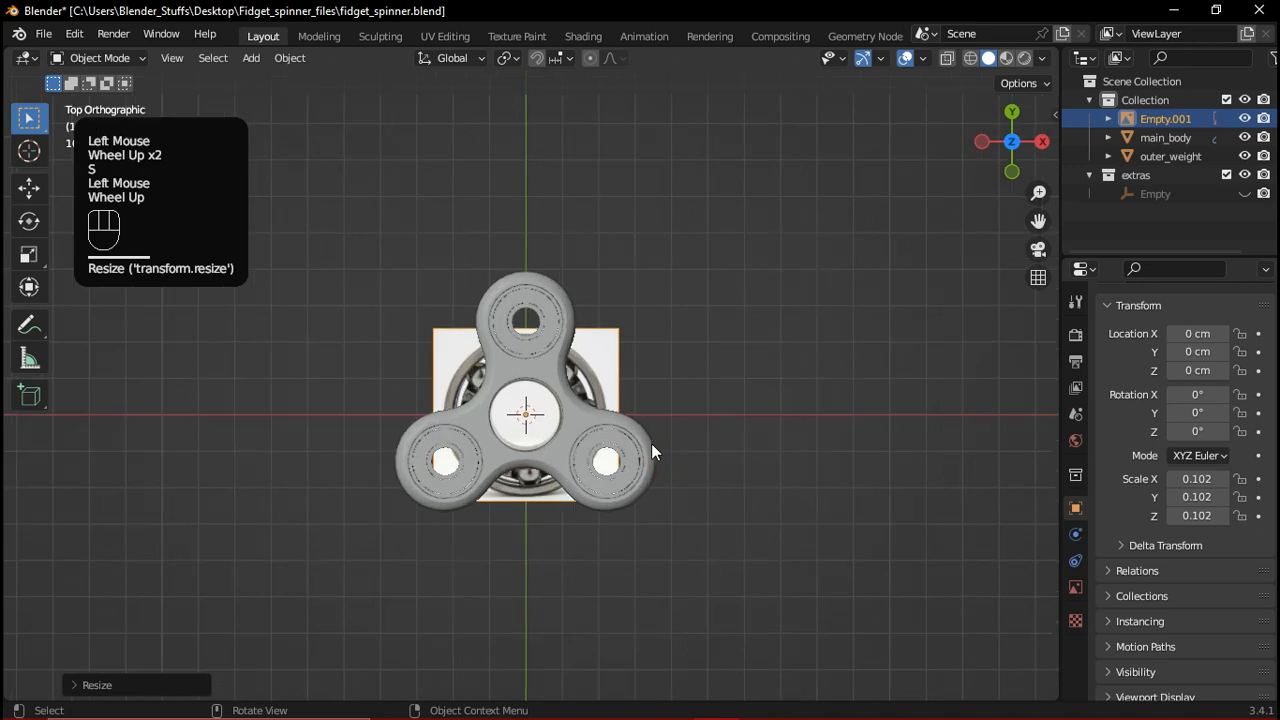
{"action": "scroll", "coordinate": [645, 435], "scroll_direction": "up", "scroll_amount": 3}
{"action": "scroll", "coordinate": [642, 431], "scroll_direction": "up", "scroll_amount": 1}
{"action": "key", "text": "s"}
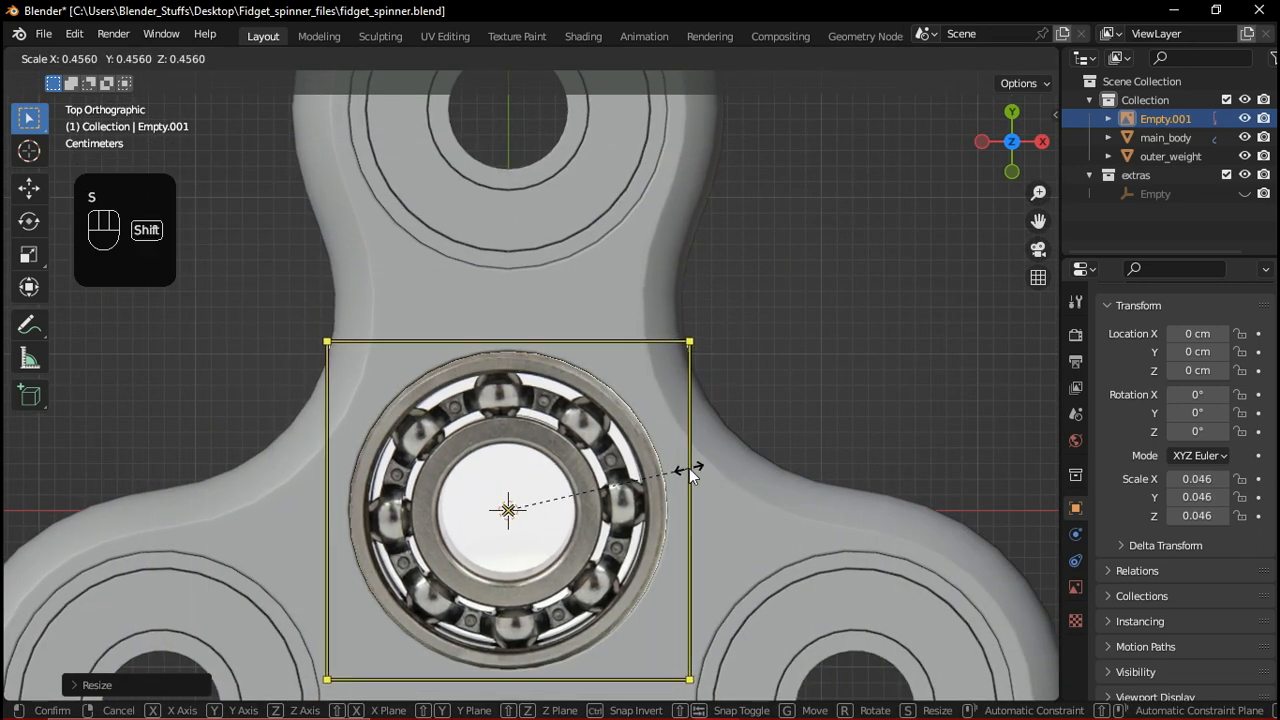
{"action": "left_click", "coordinate": [689, 468], "text": "shift"}
Move the bearing image to about X 0.095 cm, Y 0.09 cm and fine-tune its scale to match the central hole
{"action": "scroll", "coordinate": [647, 483], "scroll_direction": "up", "scroll_amount": 1}
{"action": "key", "text": "g"}
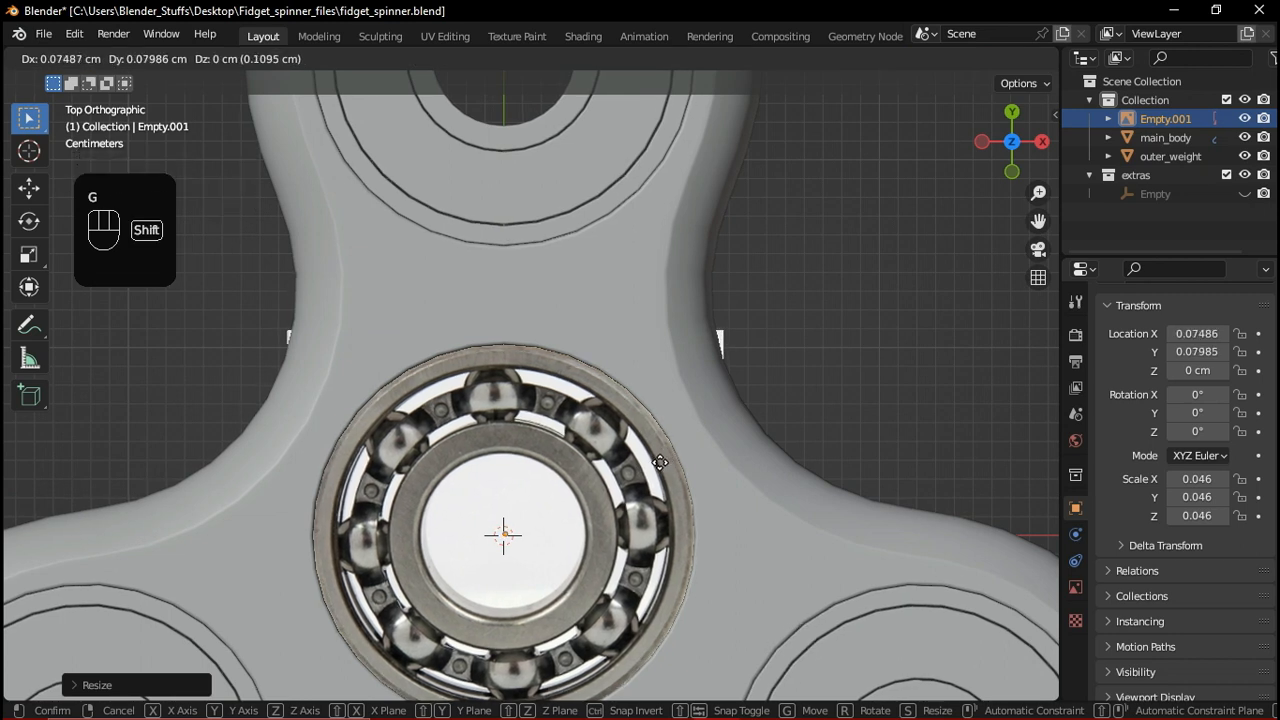
{"action": "left_click", "coordinate": [665, 457], "text": "shift"}
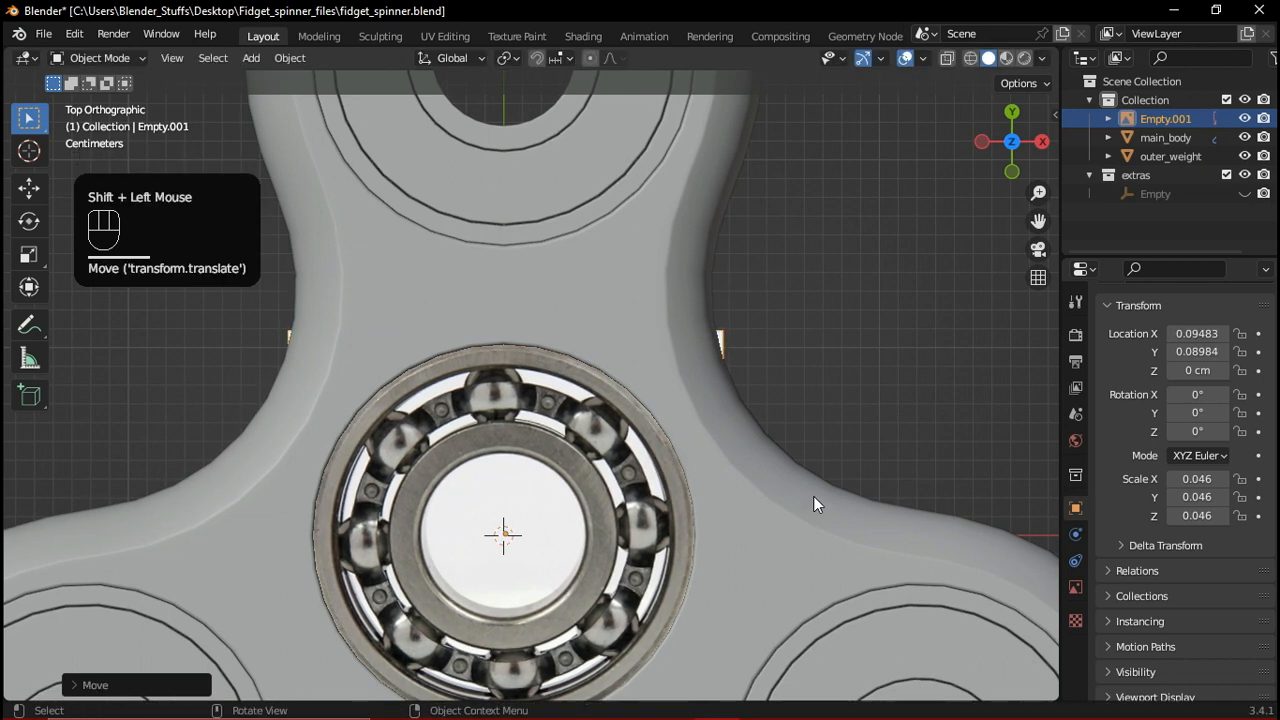
{"action": "key", "text": "s"}
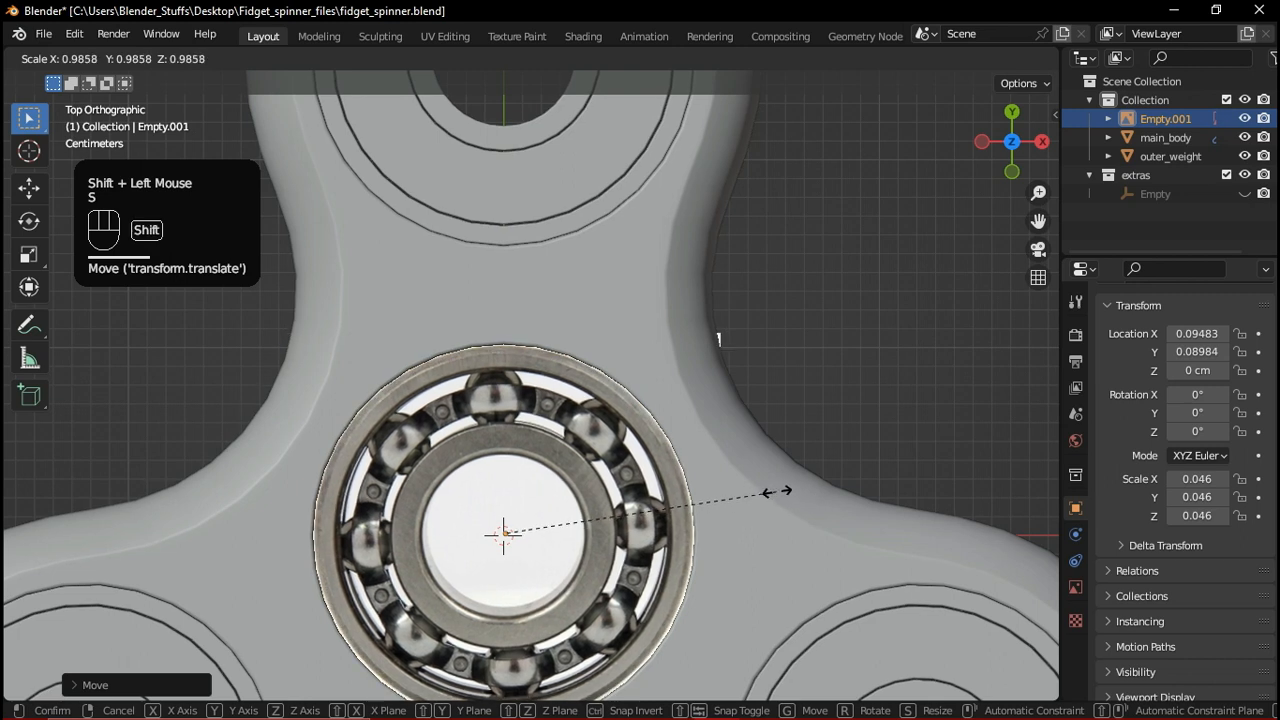
{"action": "left_click", "coordinate": [776, 542], "text": "shift"}
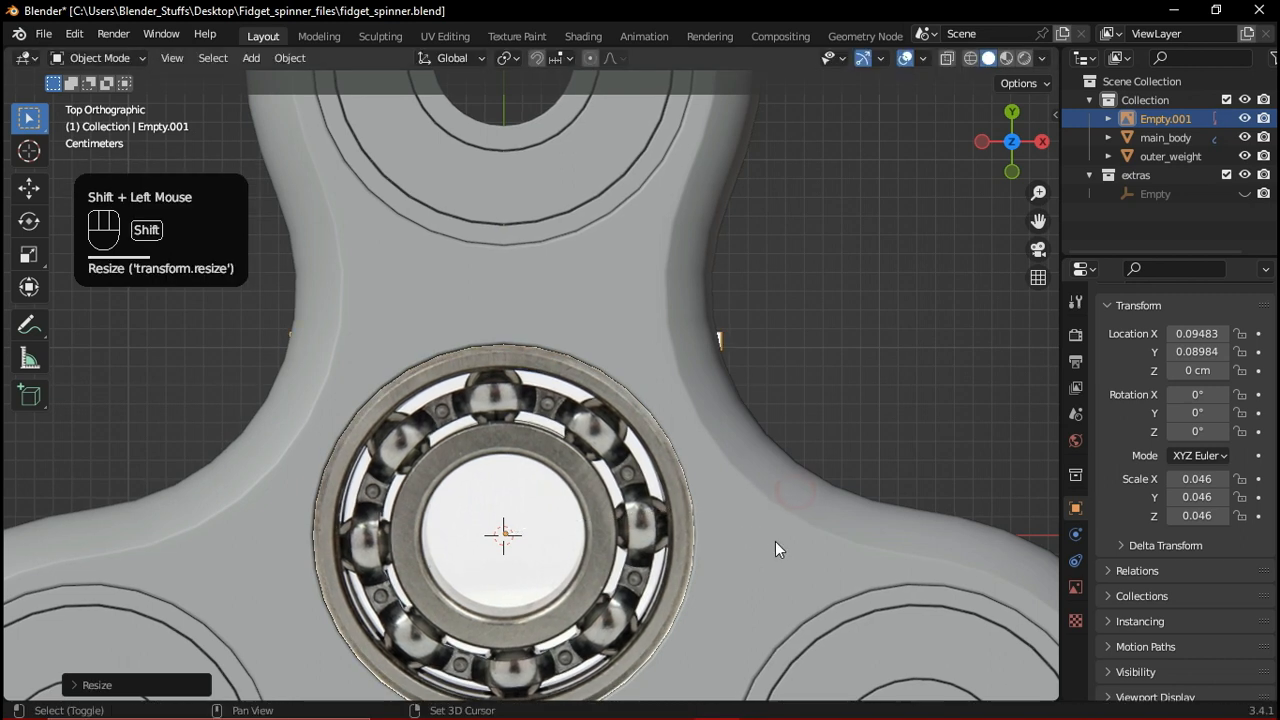
{"action": "scroll", "coordinate": [748, 506], "scroll_direction": "down", "scroll_amount": 3}
{"action": "middle_click_drag", "start_coordinate": [748, 506], "coordinate": [756, 457]}
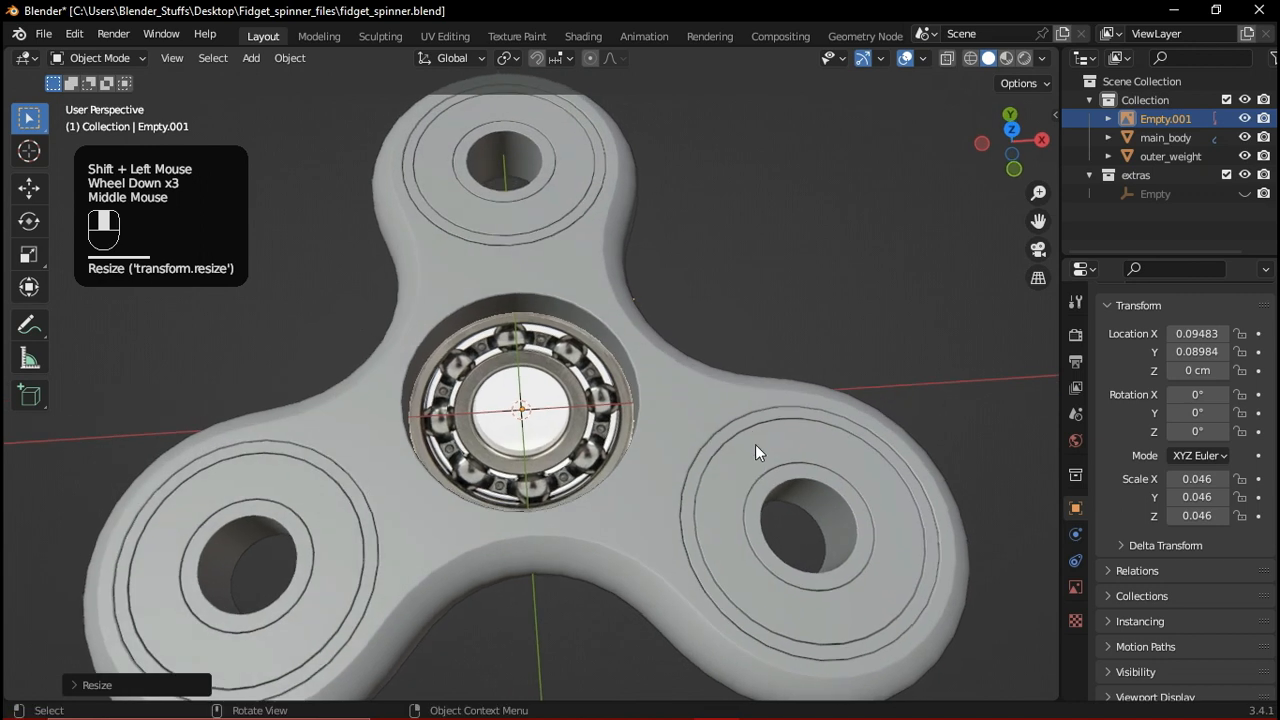
Add a cylinder mesh with 16 vertices at the spinner's centre
{"action": "key", "text": "shift+a"}
{"action": "mouse_move", "coordinate": [710, 197]}
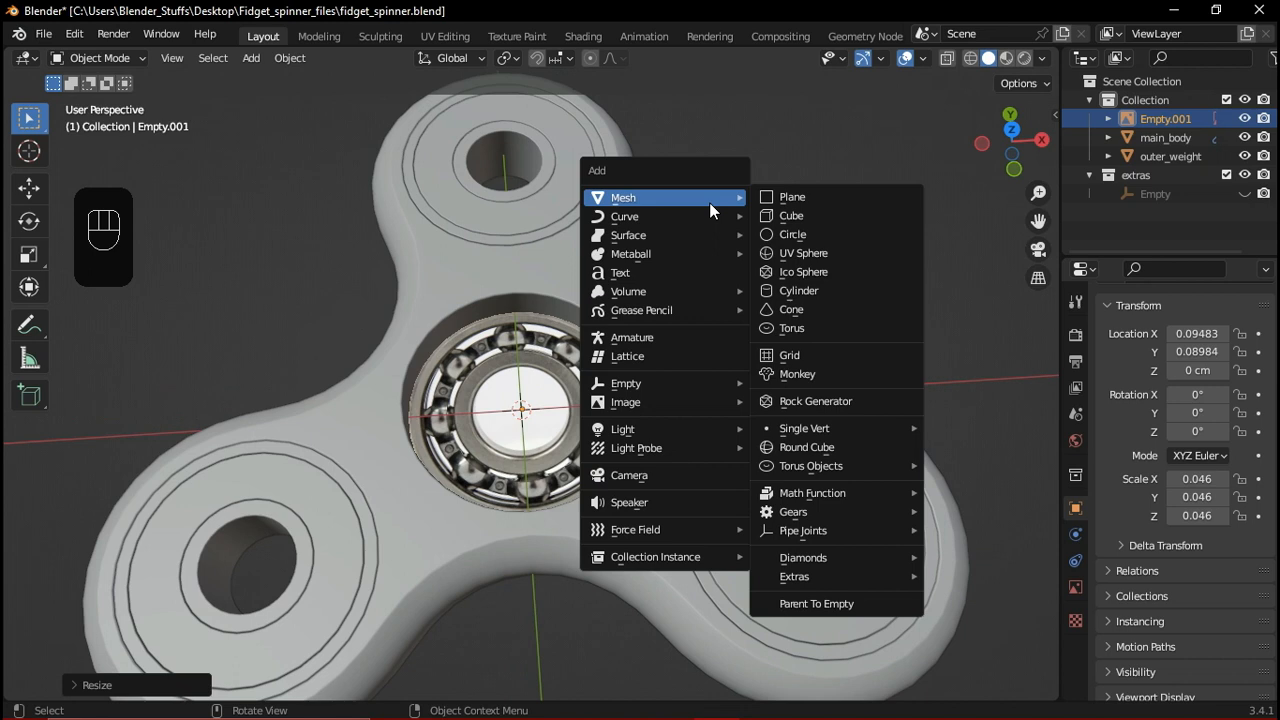
{"action": "left_click", "coordinate": [799, 290]}
{"action": "scroll", "coordinate": [649, 352], "scroll_direction": "down", "scroll_amount": 3}
{"action": "scroll", "coordinate": [650, 354], "scroll_direction": "down", "scroll_amount": 2}
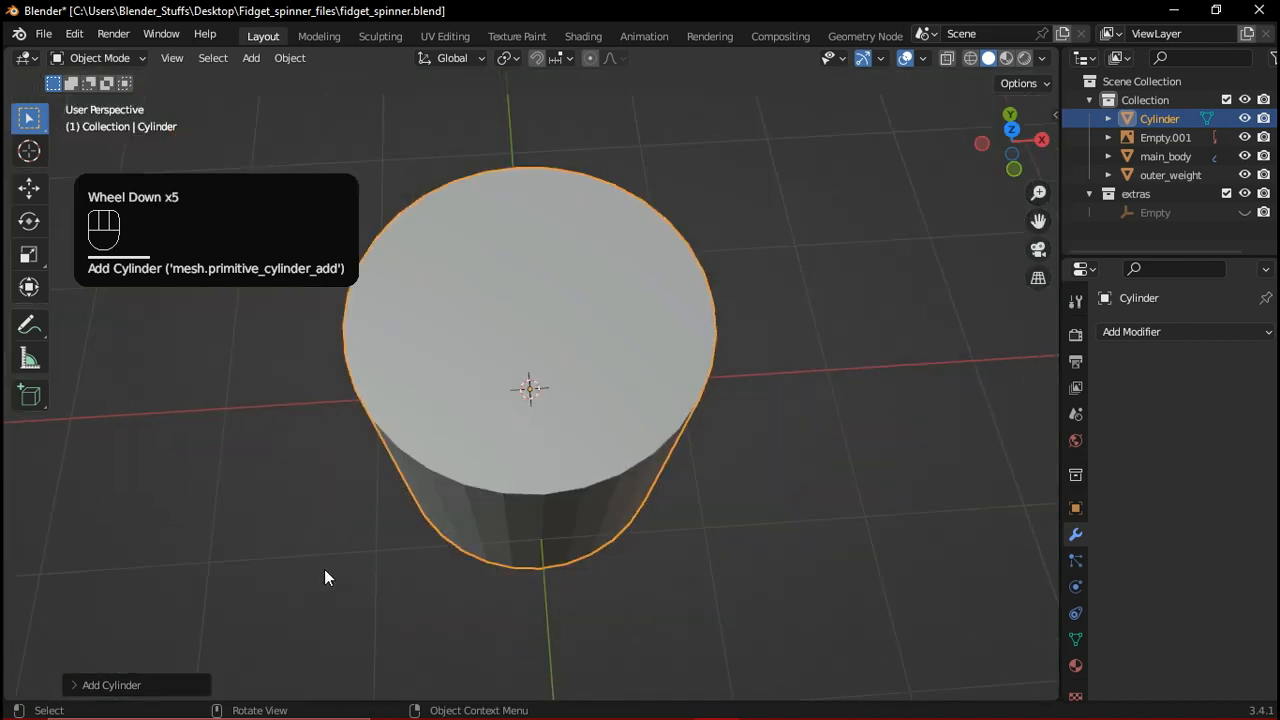
{"action": "left_click", "coordinate": [78, 685]}
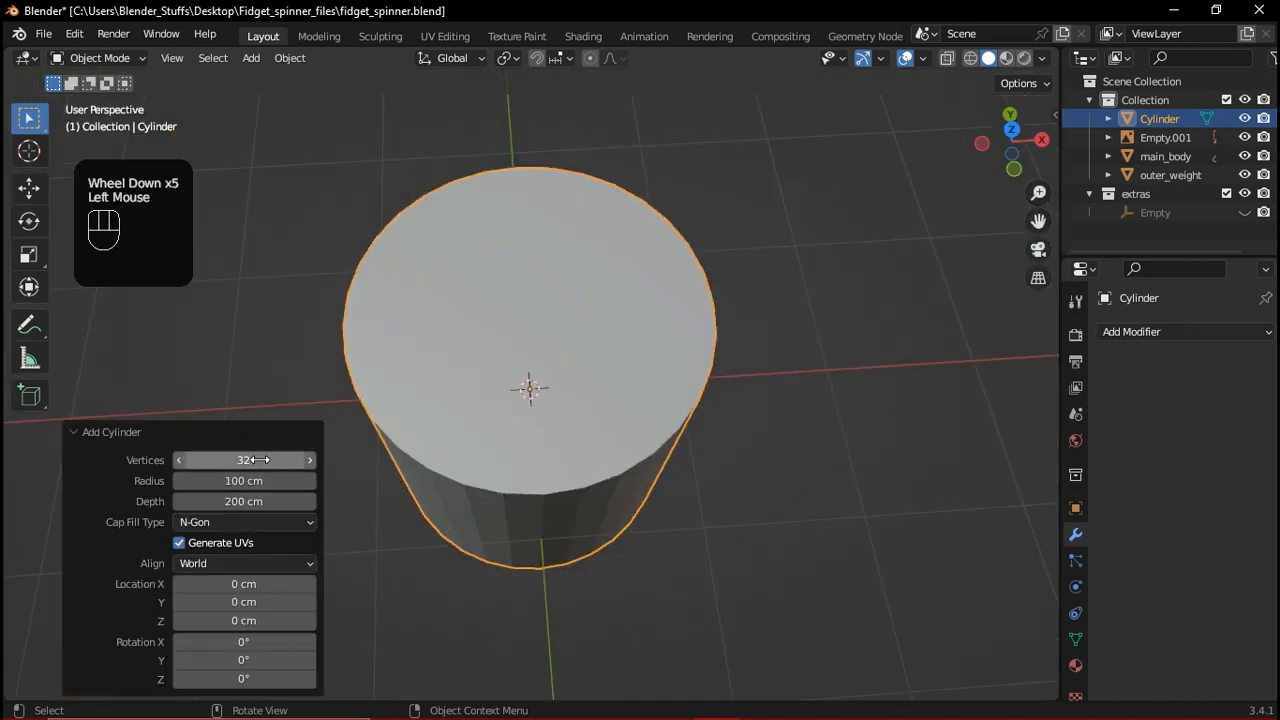
{"action": "left_click", "coordinate": [251, 460]}
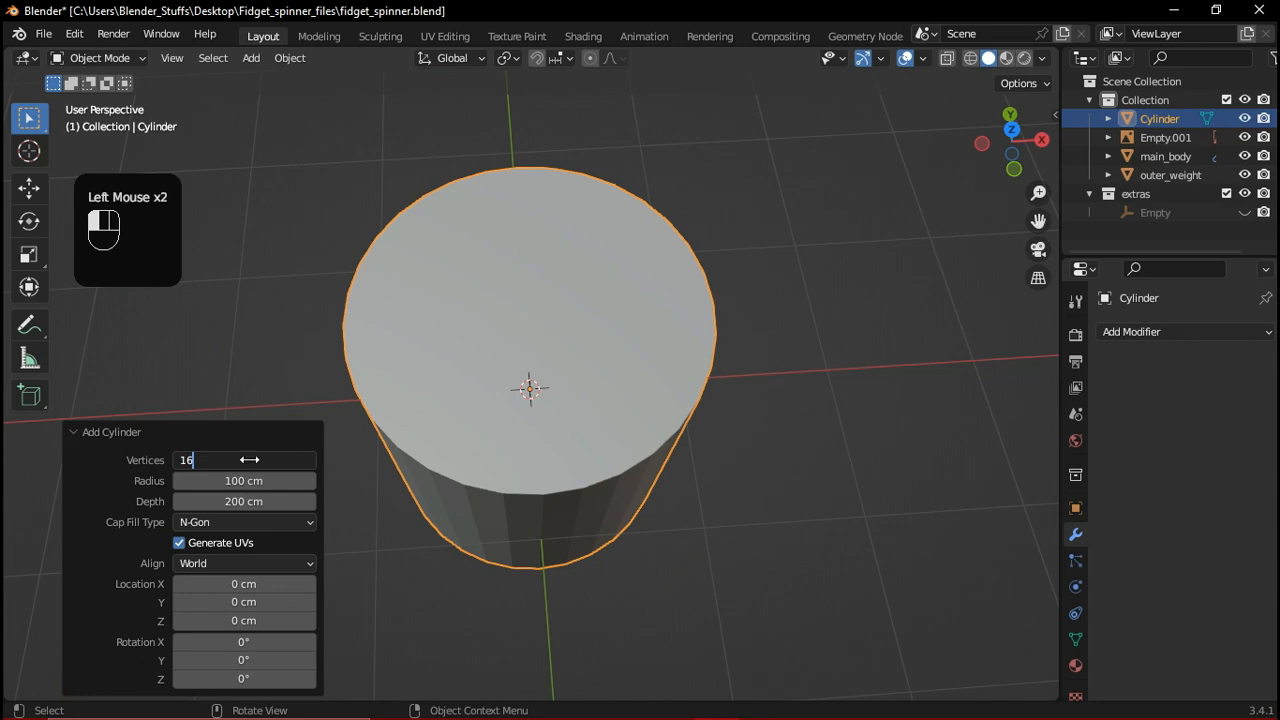
{"action": "key", "text": "Return"}
Scale the cylinder down by about 0.235 and again by about 0.435 in top view to roughly fill the central hole
{"action": "key", "text": "s"}
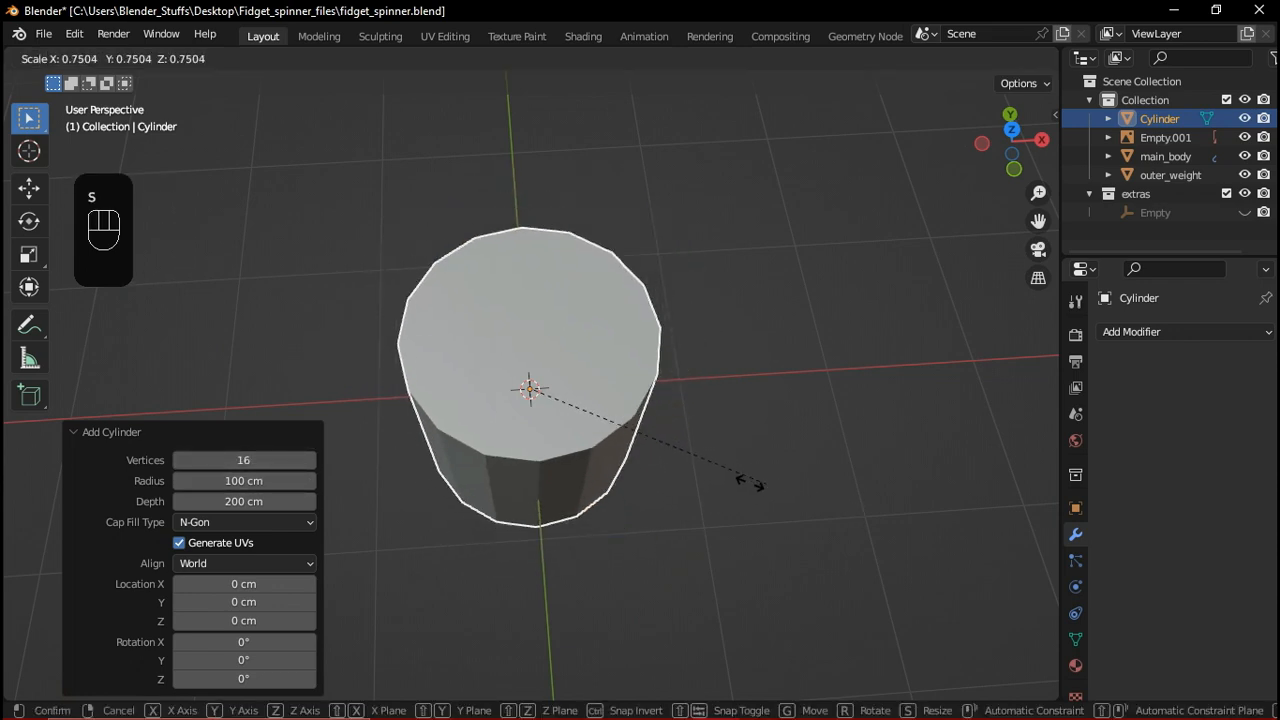
{"action": "left_click", "coordinate": [615, 434]}
{"action": "key", "text": "grave"}
{"action": "scroll", "coordinate": [644, 492], "scroll_direction": "up", "scroll_amount": 3}
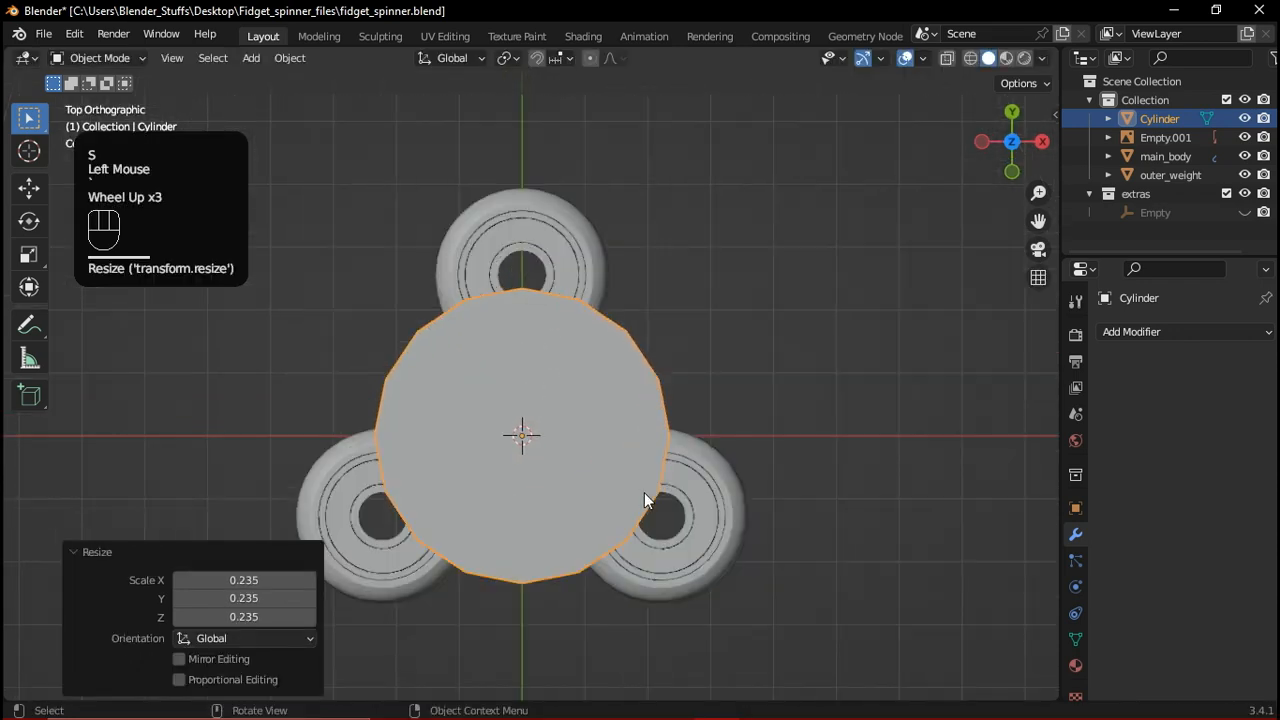
{"action": "scroll", "coordinate": [644, 492], "scroll_direction": "up", "scroll_amount": 1}
{"action": "key", "text": "s"}
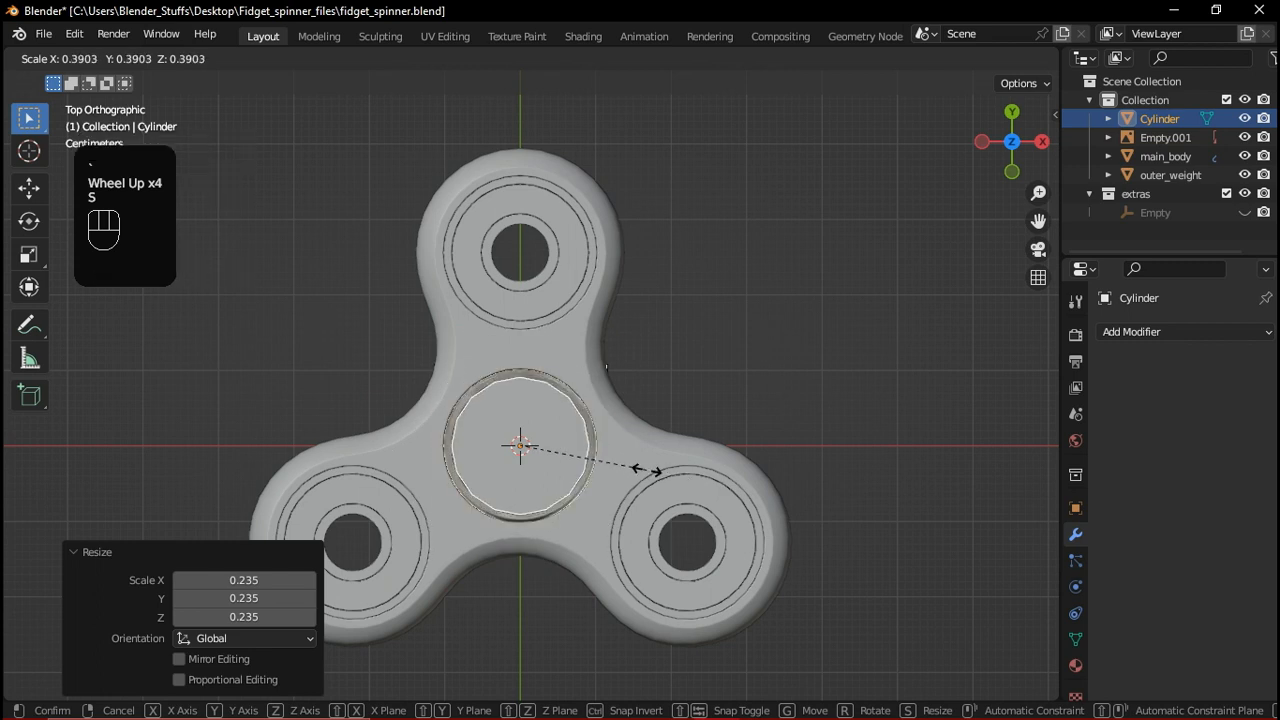
{"action": "left_click", "coordinate": [794, 485], "text": "shift"}
Fine-tune the cylinder's size by a factor of about 1.013 so its outline meets the edge of the central hole
{"action": "scroll", "coordinate": [666, 378], "scroll_direction": "up", "scroll_amount": 2}
{"action": "middle_click_drag", "start_coordinate": [666, 378], "coordinate": [645, 418], "text": "shift"}
{"action": "scroll", "coordinate": [645, 418], "scroll_direction": "up", "scroll_amount": 1, "text": "shift"}
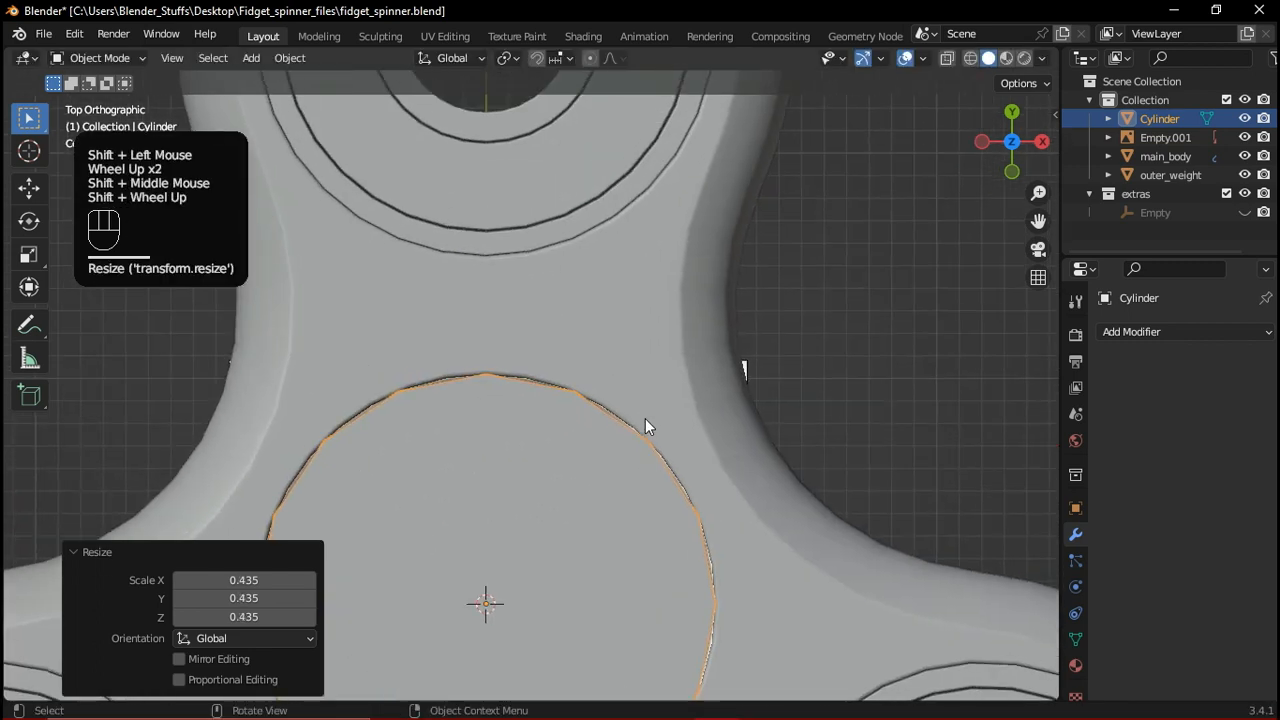
{"action": "scroll", "coordinate": [645, 420], "scroll_direction": "up", "scroll_amount": 3}
{"action": "key", "text": "s"}
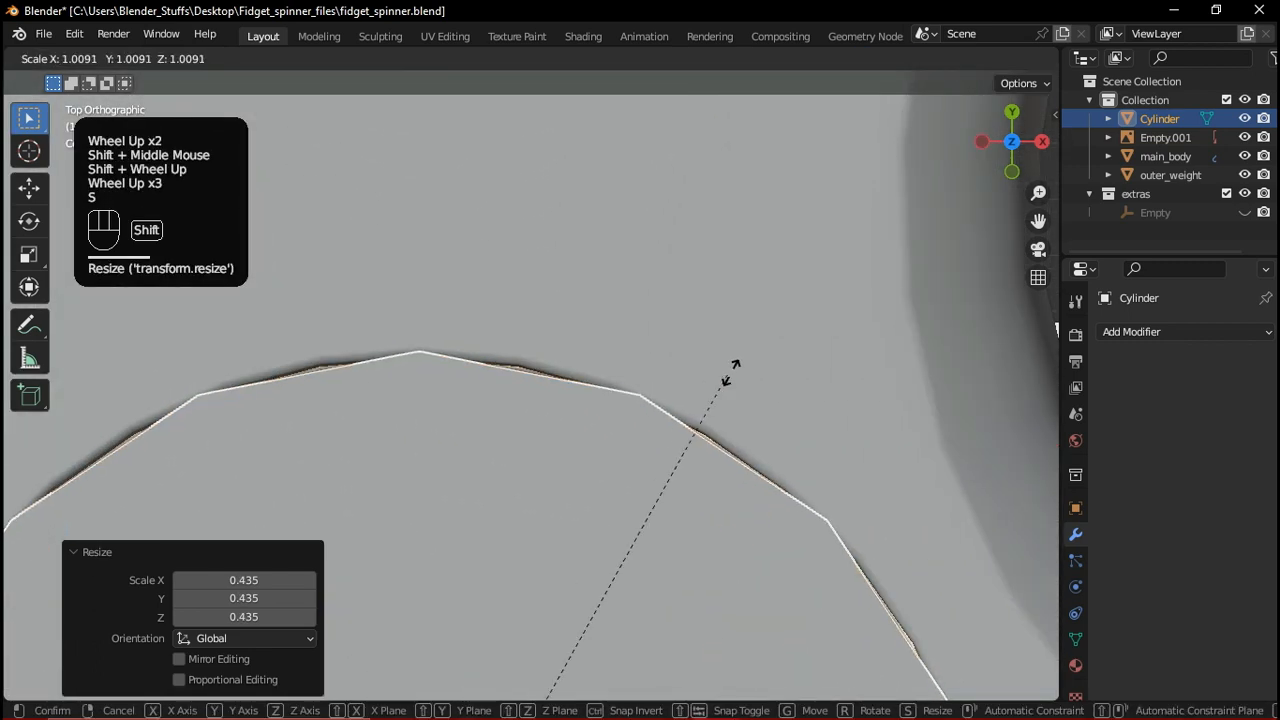
{"action": "left_click", "coordinate": [750, 362], "text": "shift"}
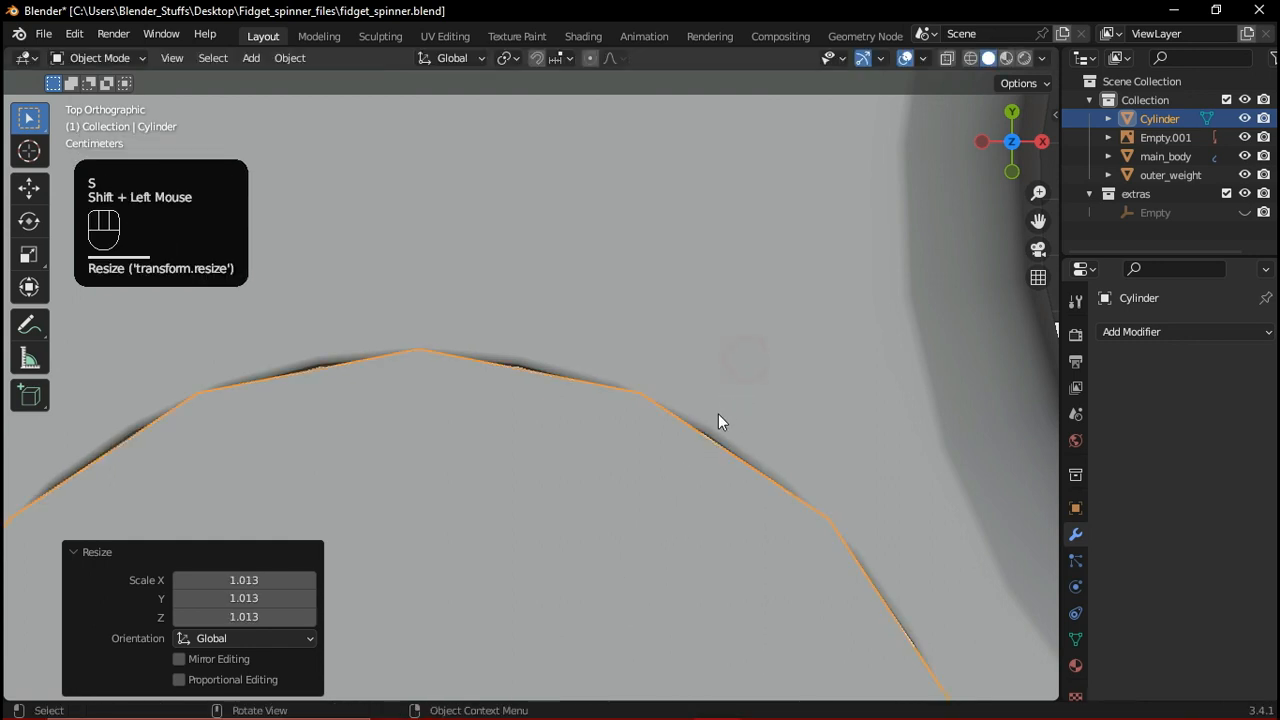
{"action": "scroll", "coordinate": [663, 510], "scroll_direction": "down", "scroll_amount": 2}
{"action": "middle_click_drag", "start_coordinate": [663, 510], "coordinate": [644, 408]}
{"action": "scroll", "coordinate": [643, 408], "scroll_direction": "down", "scroll_amount": 2}
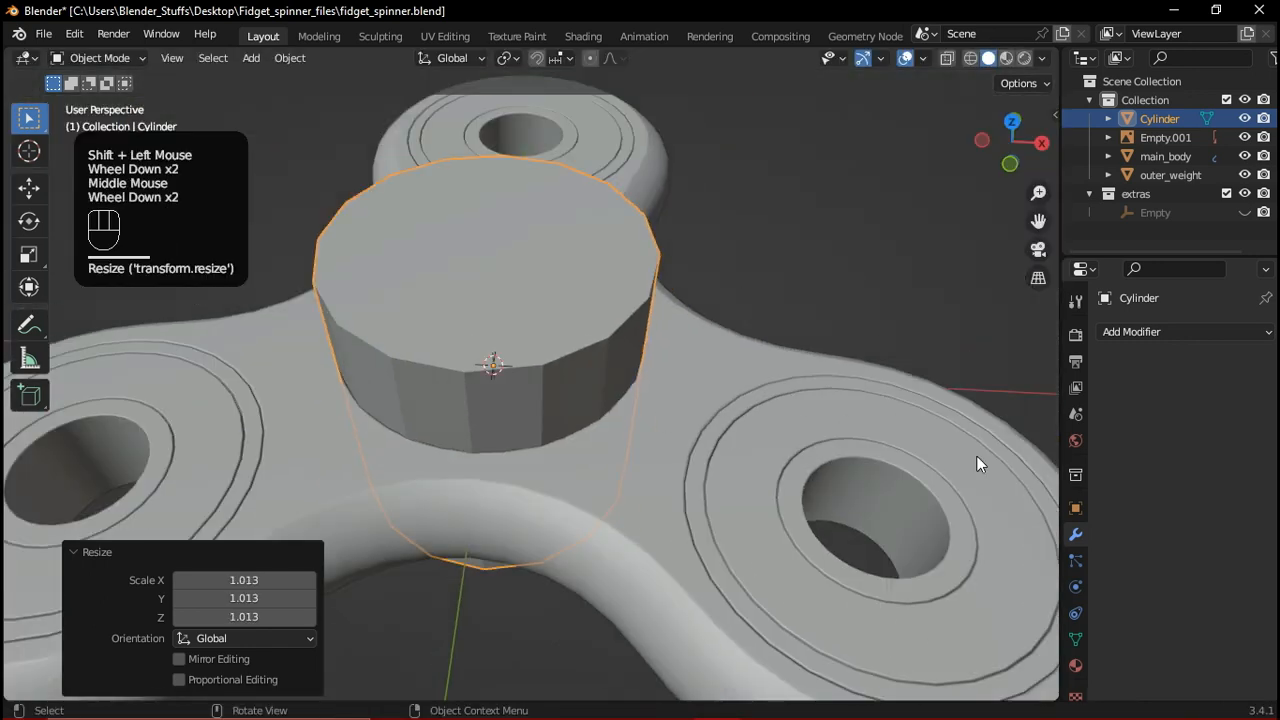
Set the cylinder's Z dimension to 7 cm and return to top view with the cylinder selected
{"action": "key", "text": "n"}
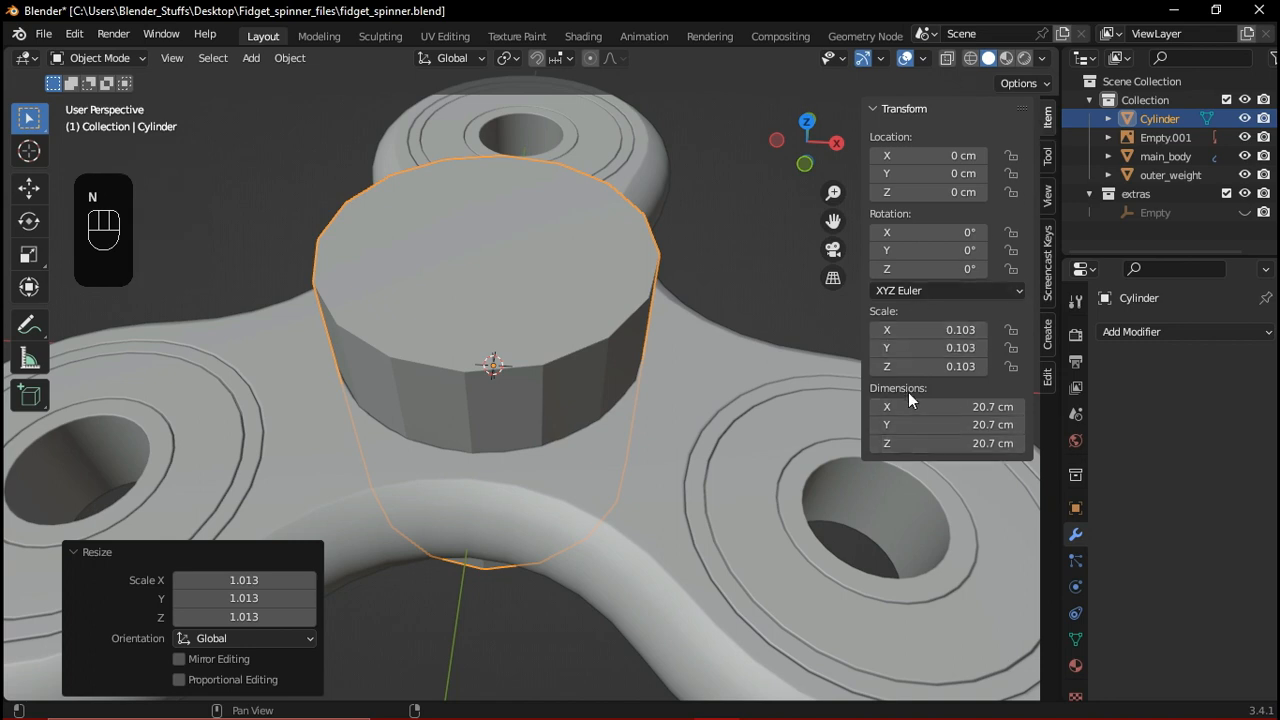
{"action": "left_click", "coordinate": [922, 444]}
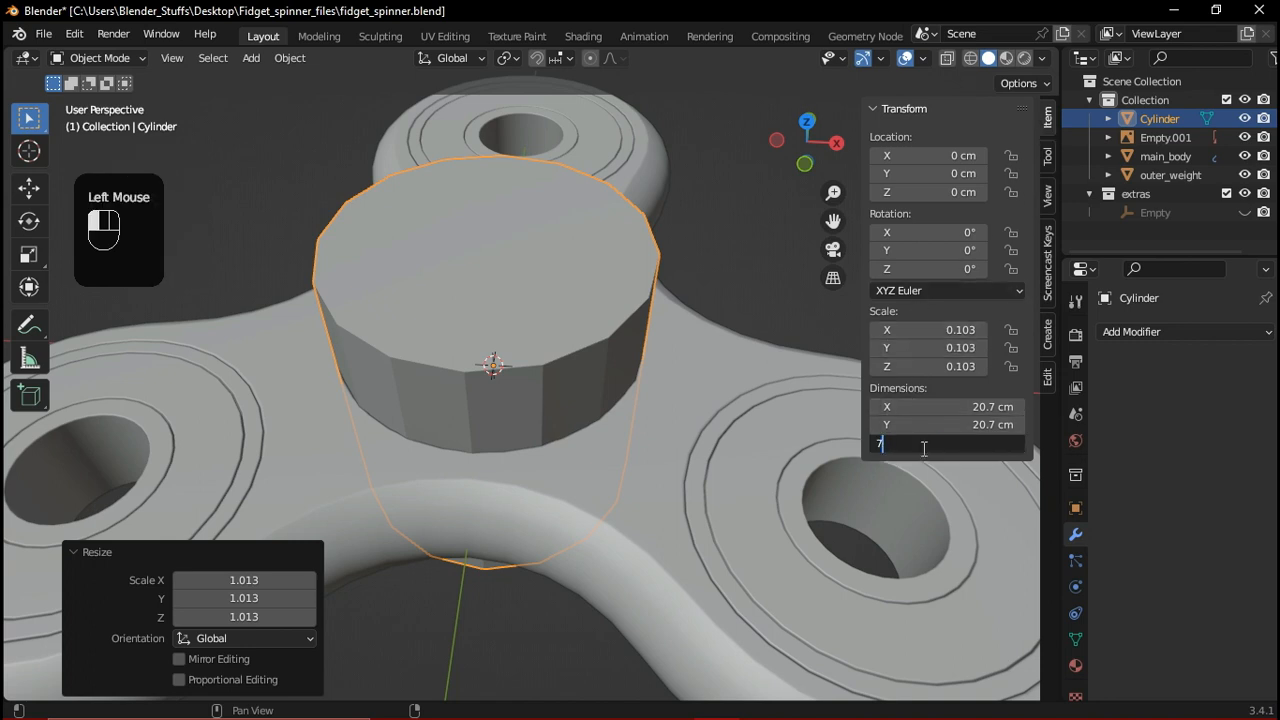
{"action": "type", "text": "7"}
{"action": "key", "text": "Return"}
{"action": "scroll", "coordinate": [645, 426], "scroll_direction": "down", "scroll_amount": 2}
{"action": "middle_click_drag", "start_coordinate": [645, 426], "coordinate": [604, 352]}
{"action": "left_click", "coordinate": [630, 343]}
{"action": "left_click", "coordinate": [625, 375]}
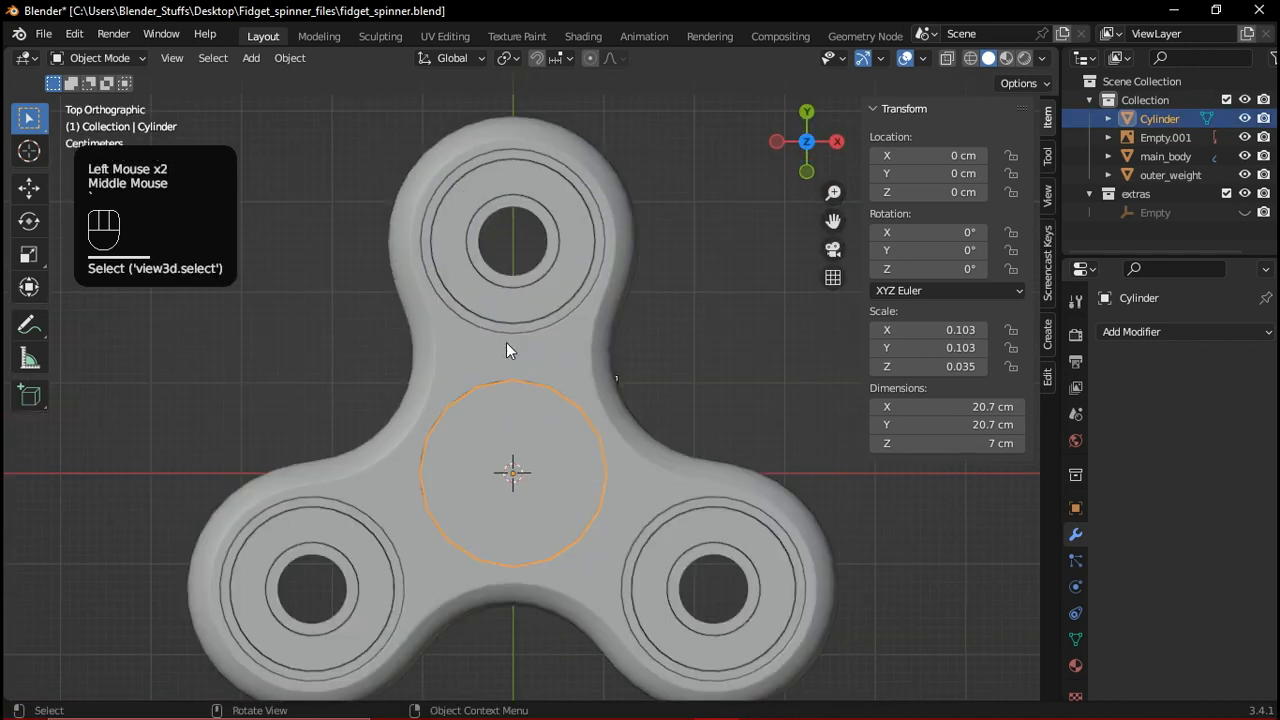
Enter Edit Mode on the cylinder with face selection and X-ray turned on
{"action": "scroll", "coordinate": [545, 439], "scroll_direction": "down", "scroll_amount": 1}
{"action": "scroll", "coordinate": [537, 363], "scroll_direction": "up", "scroll_amount": 3}
{"action": "middle_click_drag", "start_coordinate": [545, 439], "coordinate": [524, 318], "text": "shift"}
{"action": "key", "text": "Tab"}
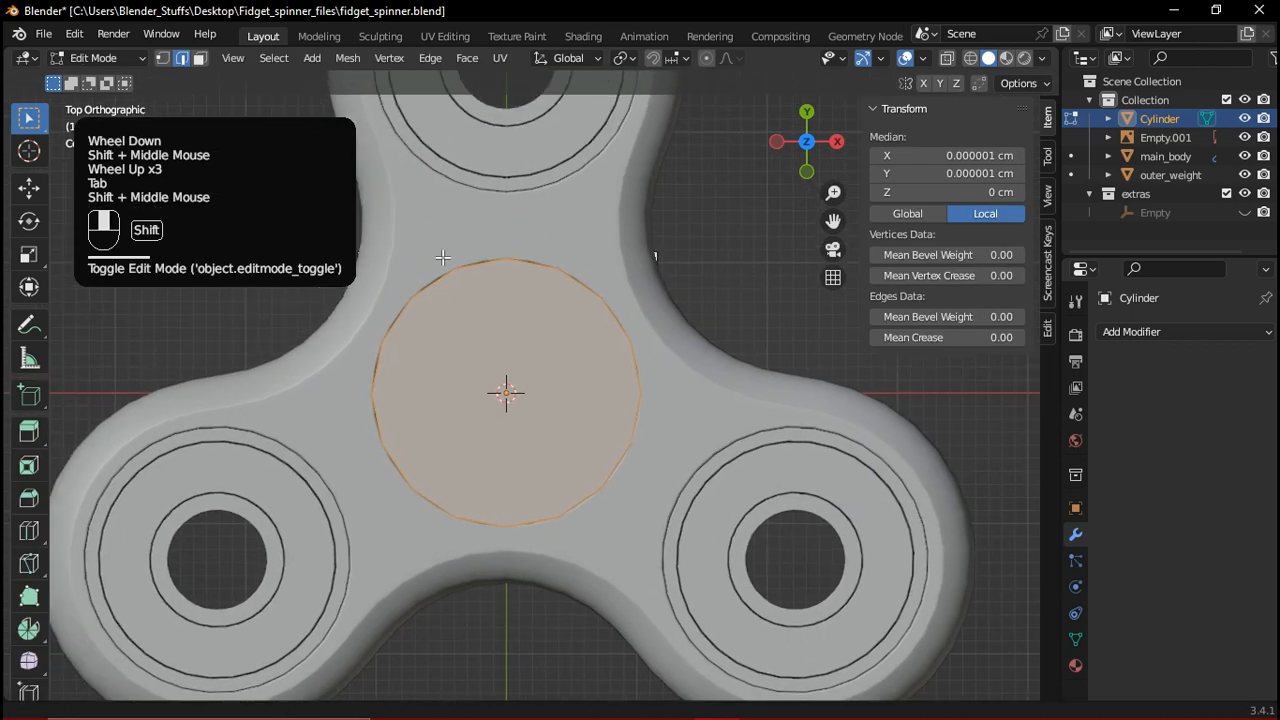
{"action": "left_click", "coordinate": [200, 58]}
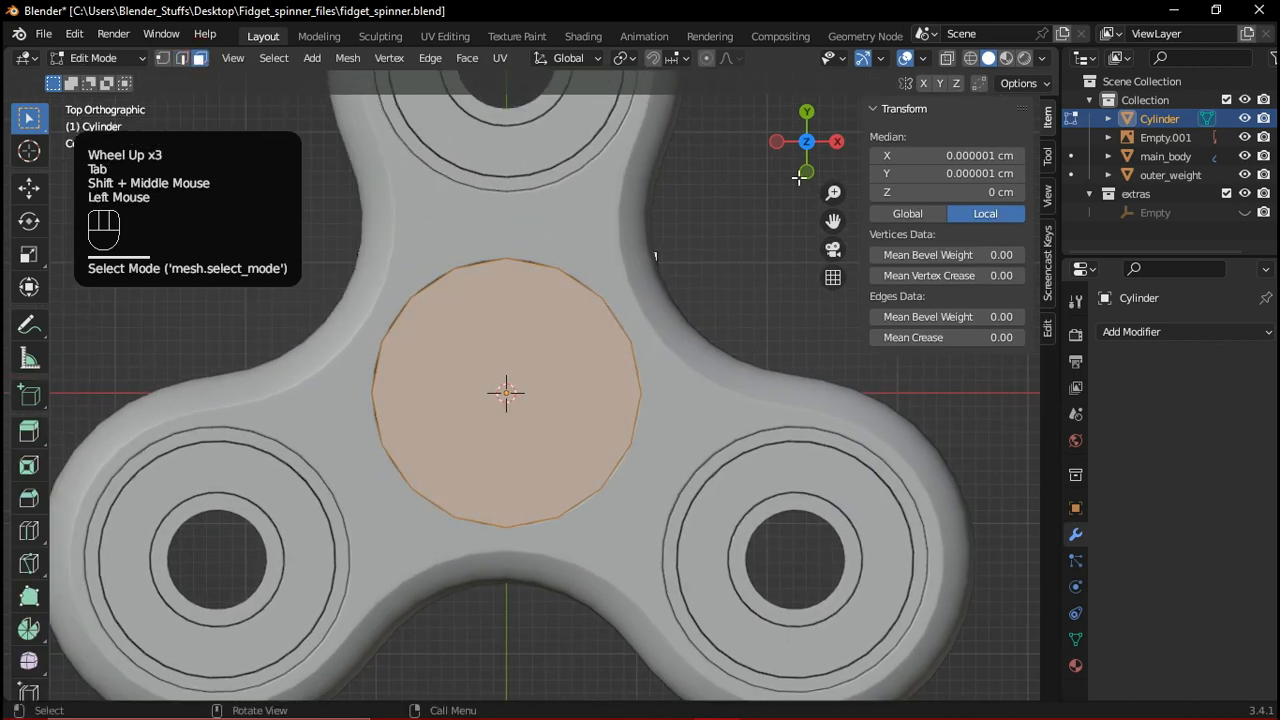
{"action": "left_click", "coordinate": [947, 58]}
{"action": "left_click", "coordinate": [947, 58]}
{"action": "key", "text": "alt+z"}
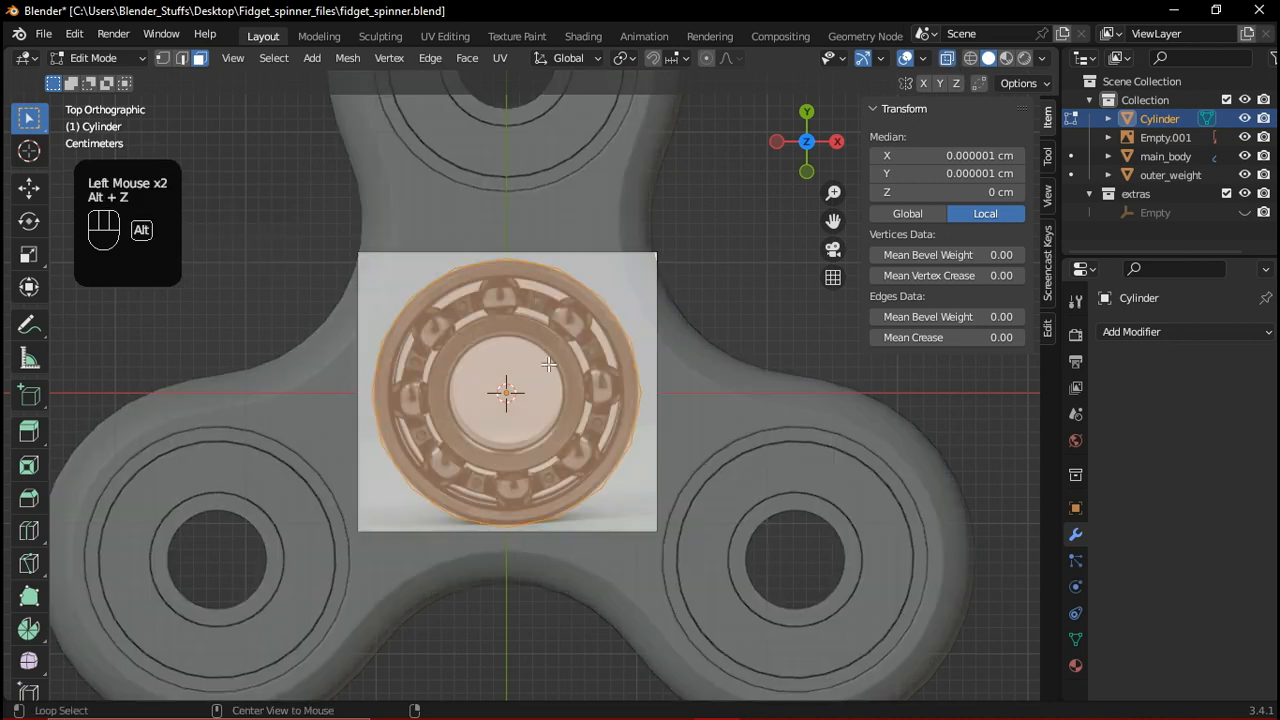
Select the cylinder's top and bottom faces and inset them about 13.82 cm to match the bearing's outer ring
{"action": "scroll", "coordinate": [549, 364], "scroll_direction": "up", "scroll_amount": 2}
{"action": "left_click", "coordinate": [458, 340]}
{"action": "left_click_drag", "start_coordinate": [534, 460], "coordinate": [534, 460]}
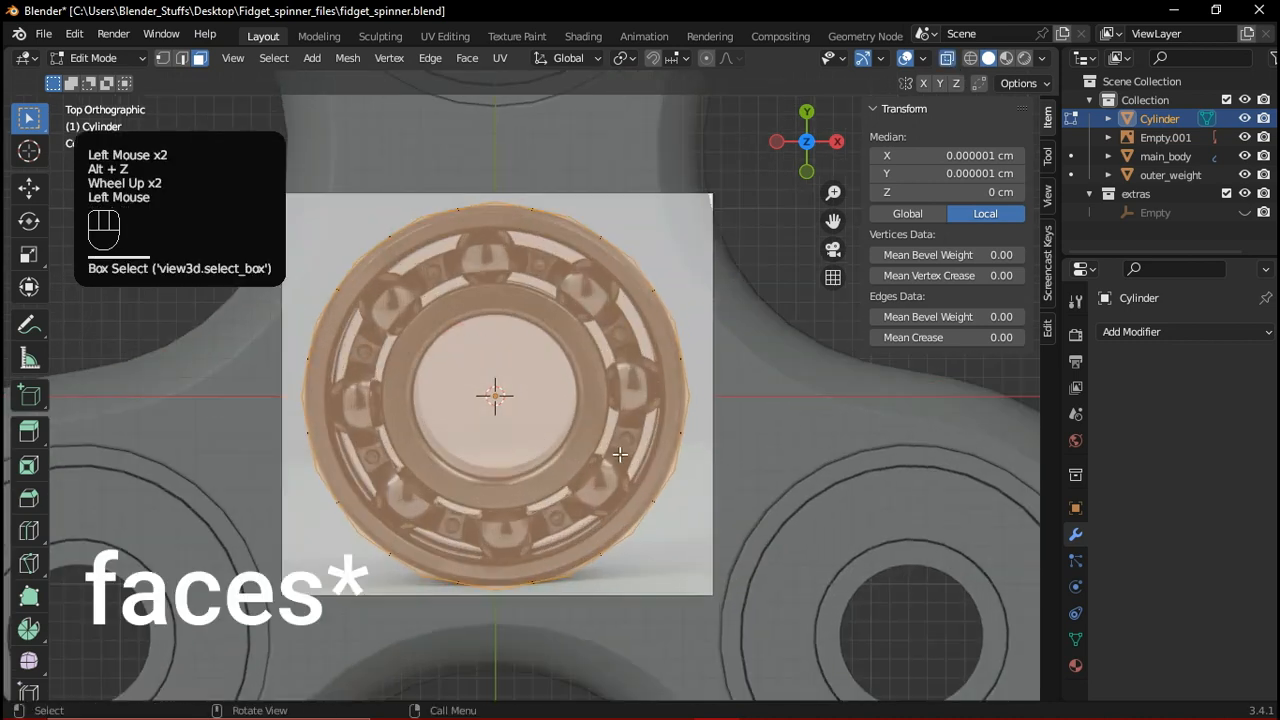
{"action": "key", "text": "i"}
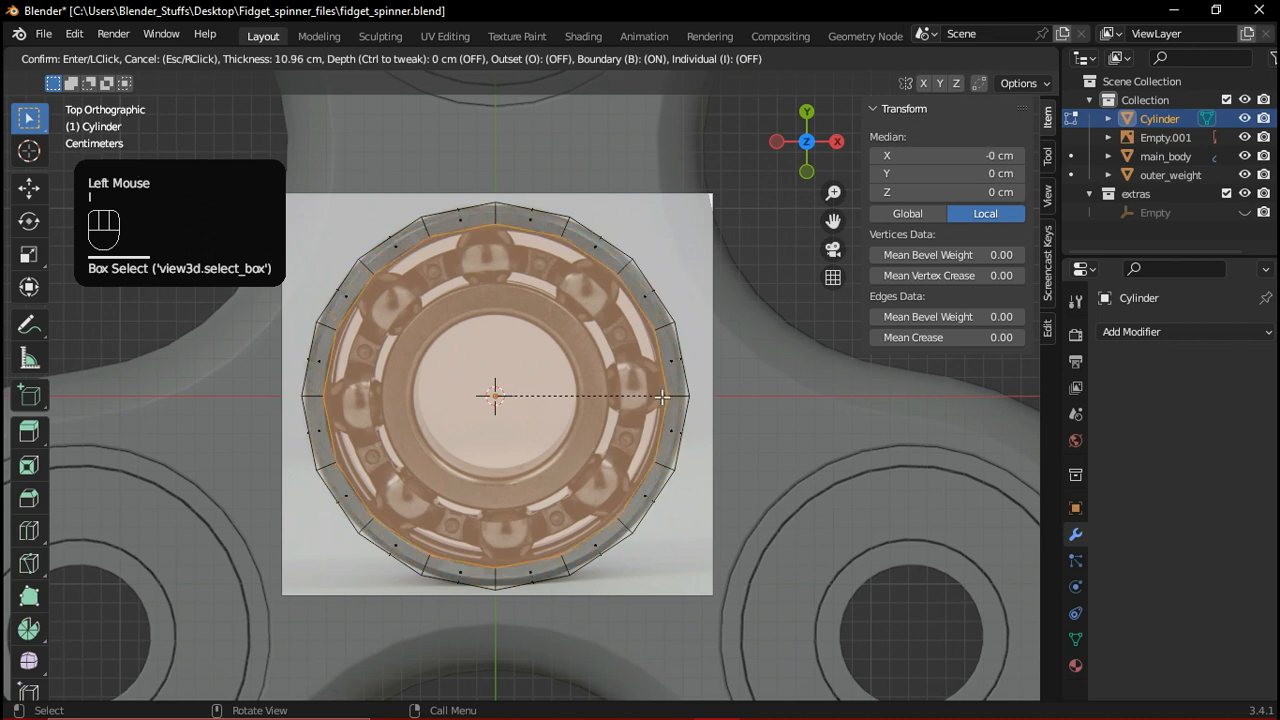
{"action": "left_click", "coordinate": [657, 398]}
{"action": "middle_click_drag", "start_coordinate": [620, 337], "coordinate": [571, 251], "text": "shift"}
Turn off X-ray and bridge the two inset faces with LoopTools to open a hole through the cylinder
{"action": "key", "text": "alt+z"}
{"action": "scroll", "coordinate": [540, 268], "scroll_direction": "down", "scroll_amount": 2}
{"action": "middle_click_drag", "start_coordinate": [508, 283], "coordinate": [598, 315]}
{"action": "right_click", "coordinate": [595, 308]}
{"action": "mouse_move", "coordinate": [625, 281]}
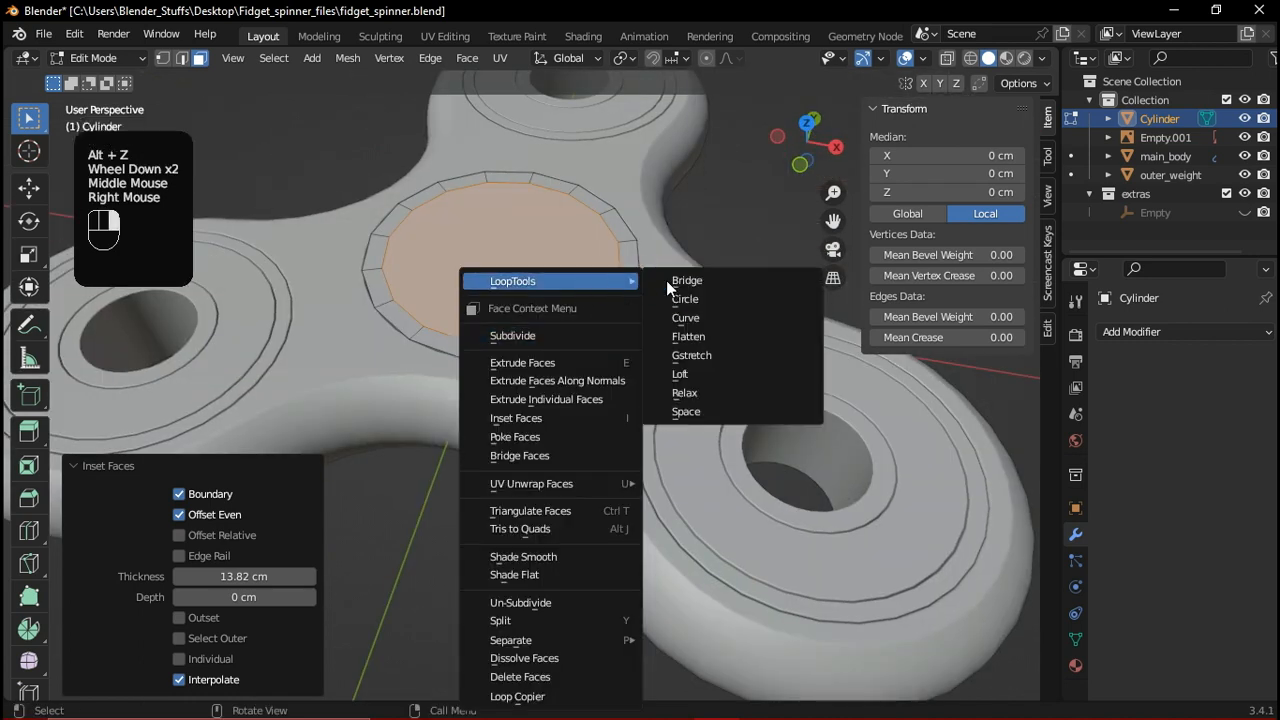
{"action": "left_click", "coordinate": [686, 281]}
{"action": "middle_click_drag", "start_coordinate": [686, 281], "coordinate": [600, 368]}
{"action": "scroll", "coordinate": [600, 368], "scroll_direction": "up", "scroll_amount": 2}
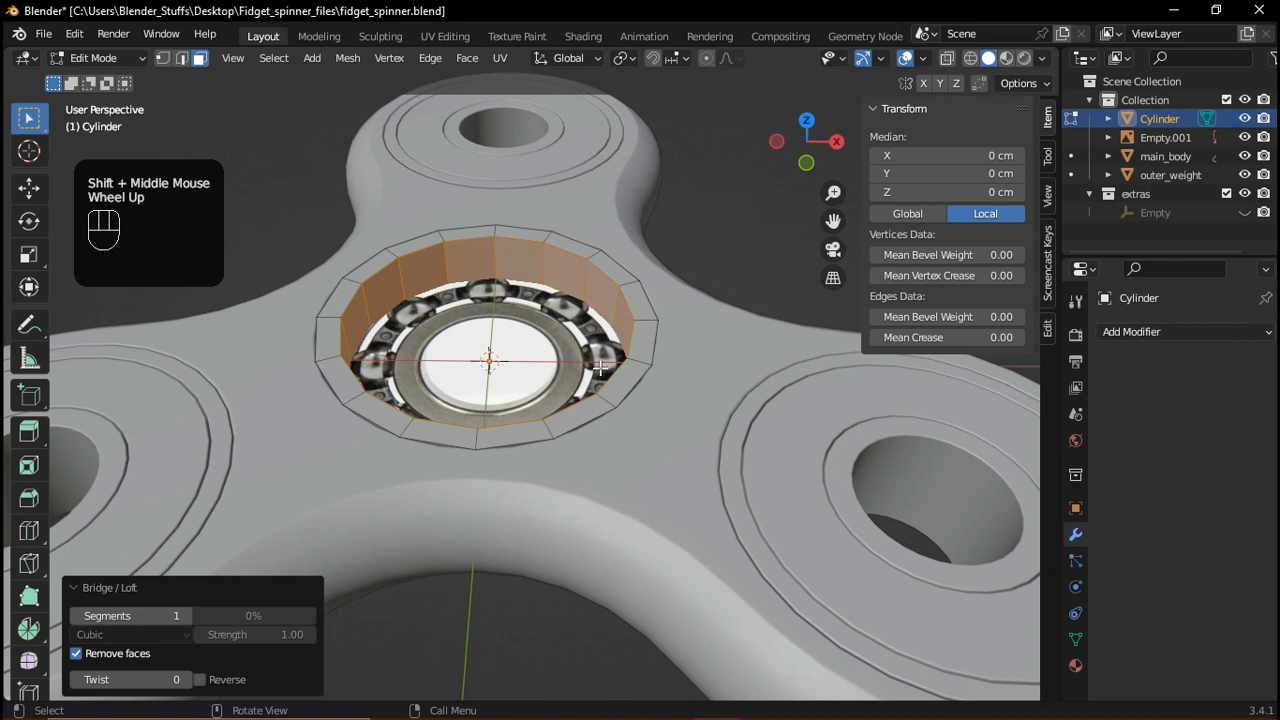
Duplicate the whole ring in place and scale the copy to about 0.59 excluding Z to match the bearing's inner ring
{"action": "key", "text": "grave"}
{"action": "left_click", "coordinate": [632, 225]}
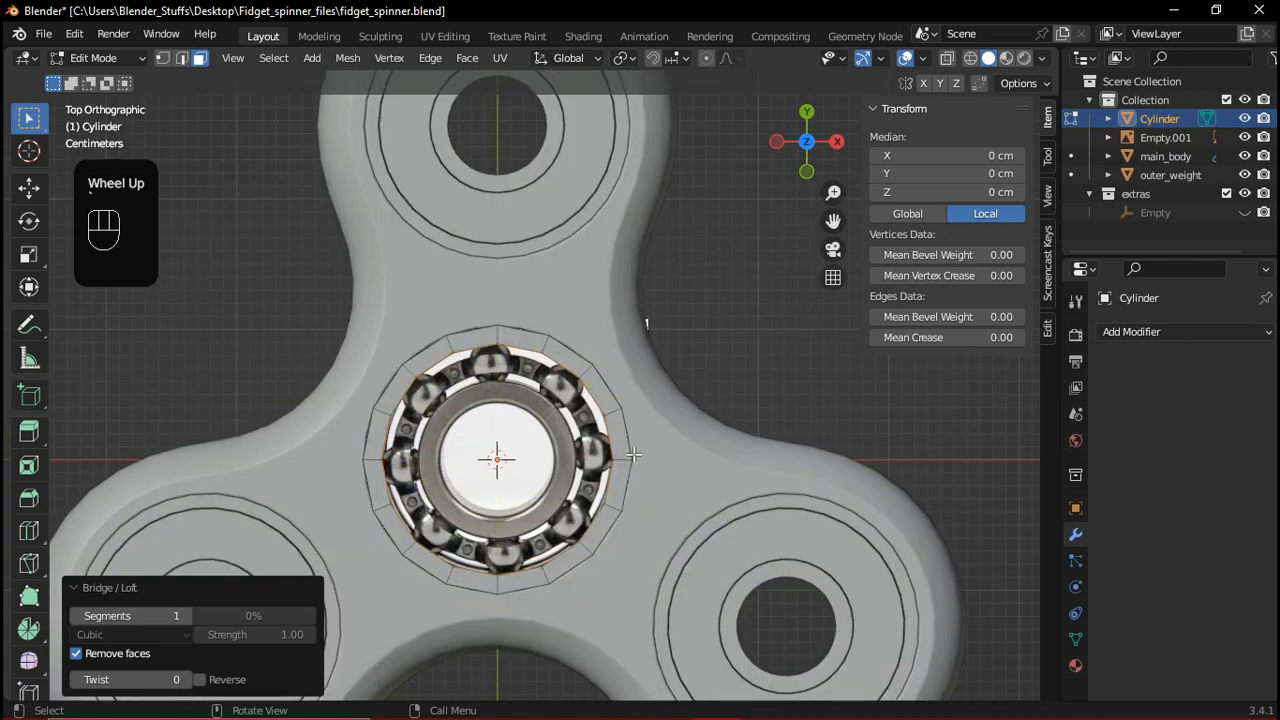
{"action": "scroll", "coordinate": [630, 458], "scroll_direction": "up", "scroll_amount": 2}
{"action": "key", "text": "a"}
{"action": "middle_click_drag", "start_coordinate": [622, 472], "coordinate": [628, 428], "text": "shift"}
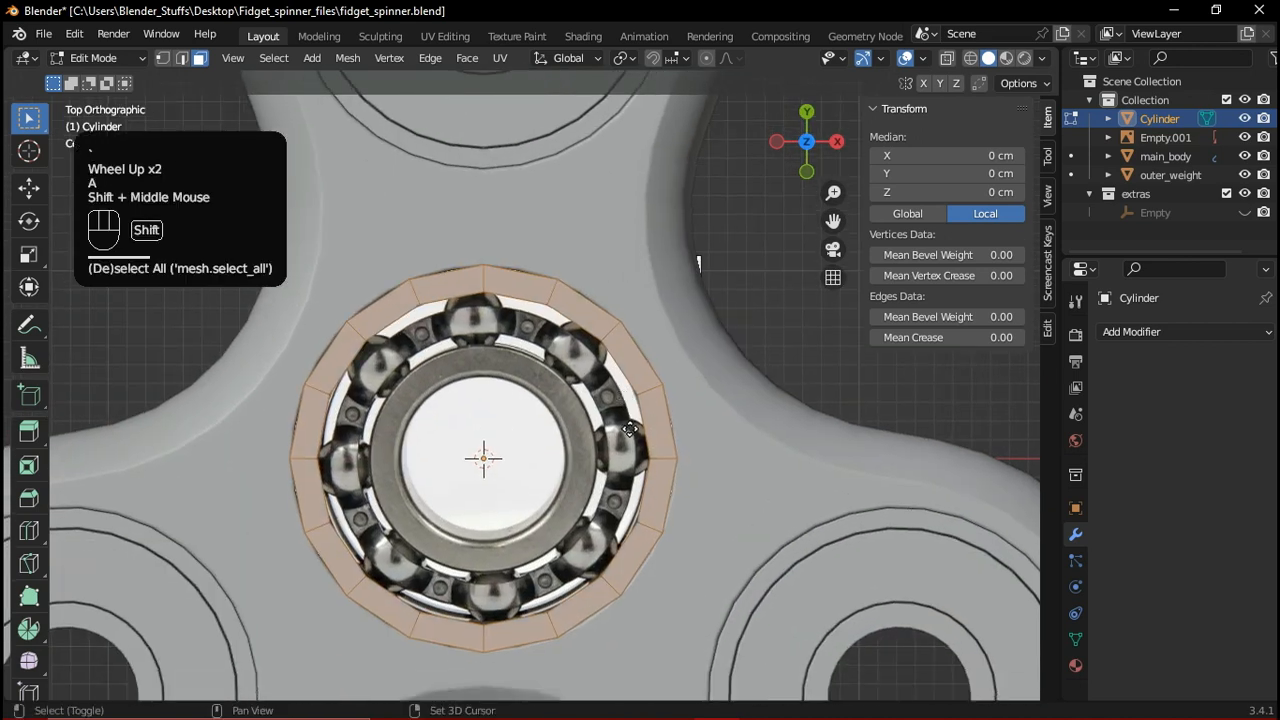
{"action": "key", "text": "shift+d"}
{"action": "right_click", "coordinate": [747, 454]}
{"action": "key", "text": "s"}
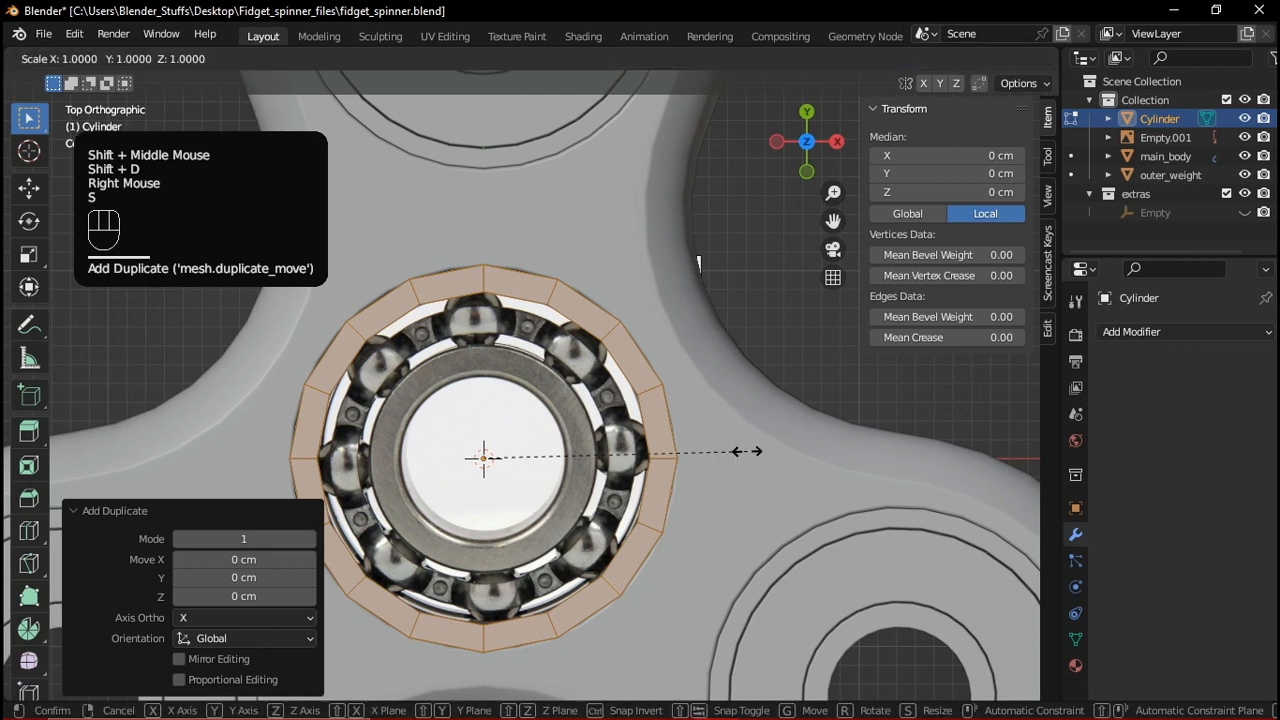
{"action": "key", "text": "shift+z"}
{"action": "key", "text": "shift"}
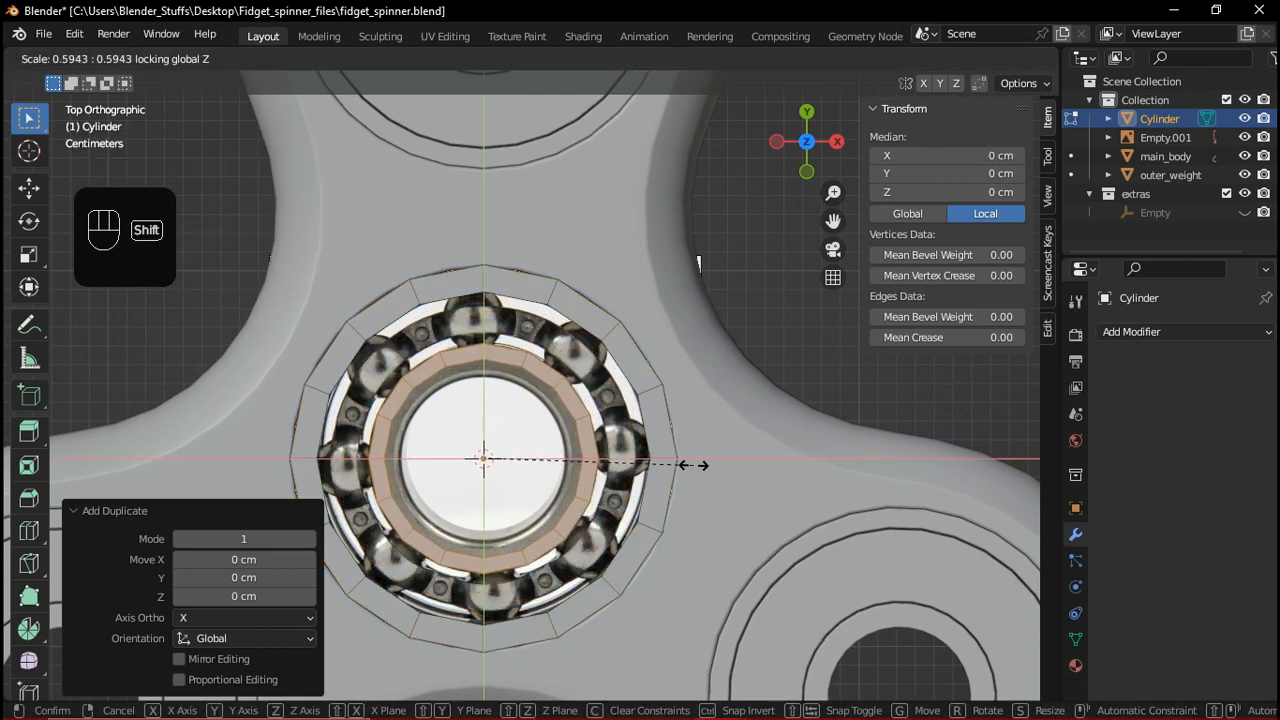
{"action": "left_click", "coordinate": [690, 465], "text": "shift"}
Select the inner ring's inside face loop and scale it by about 0.934 excluding Z to thicken the ring
{"action": "middle_click_drag", "start_coordinate": [610, 428], "coordinate": [584, 345]}
{"action": "middle_click_drag", "start_coordinate": [532, 262], "coordinate": [538, 346], "text": "shift"}
{"action": "left_click", "coordinate": [525, 353], "text": "alt"}
{"action": "scroll", "coordinate": [682, 428], "scroll_direction": "up", "scroll_amount": 2}
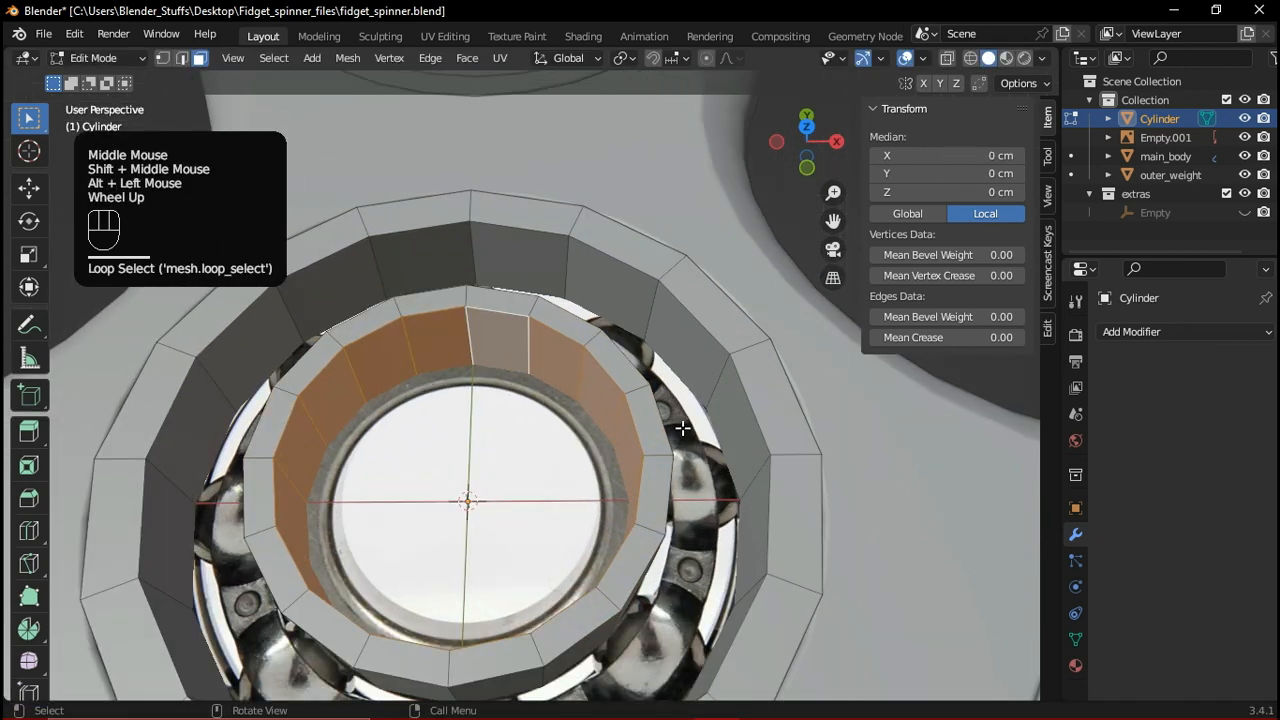
{"action": "key", "text": "s"}
{"action": "key", "text": "shift+z"}
{"action": "left_click", "coordinate": [676, 378]}
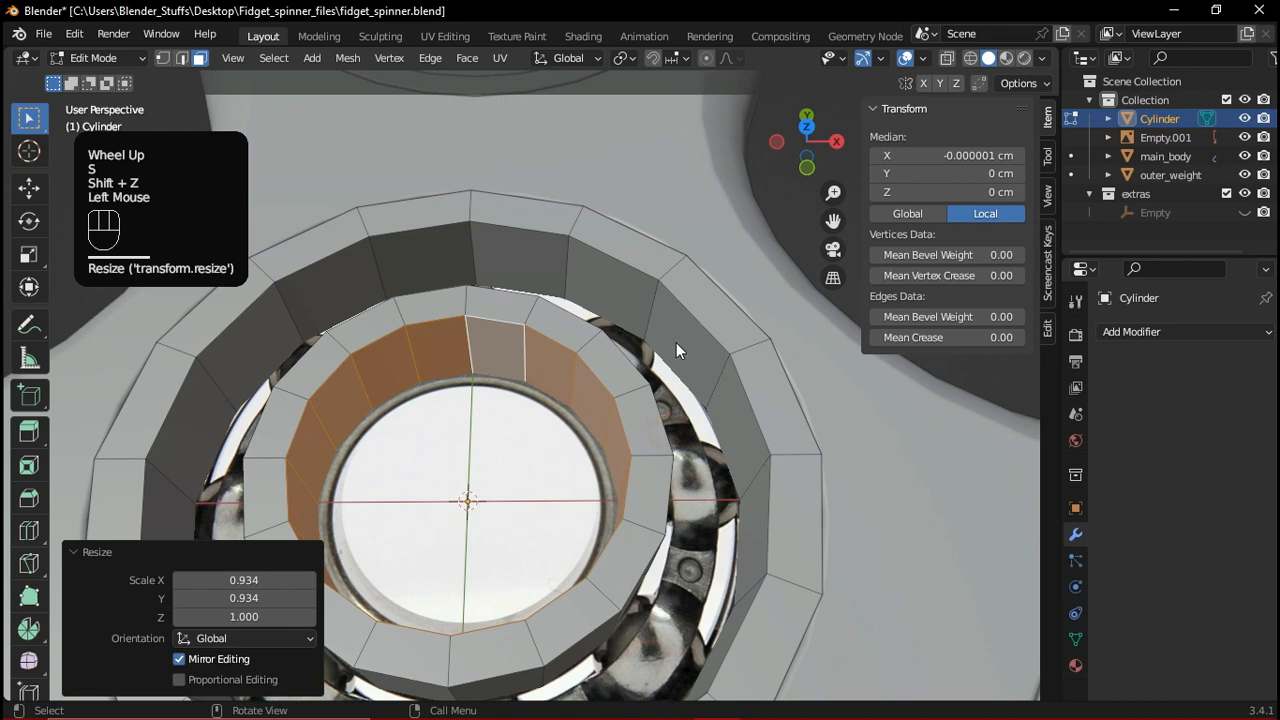
Scale the inner ring's inside faces excluding Z to match the bearing hole in the reference image, and leave Edit Mode
{"action": "key", "text": "grave"}
{"action": "scroll", "coordinate": [740, 322], "scroll_direction": "up", "scroll_amount": 2}
{"action": "middle_click_drag", "start_coordinate": [661, 529], "coordinate": [690, 422], "text": "shift"}
{"action": "scroll", "coordinate": [690, 422], "scroll_direction": "up", "scroll_amount": 1}
{"action": "key", "text": "s"}
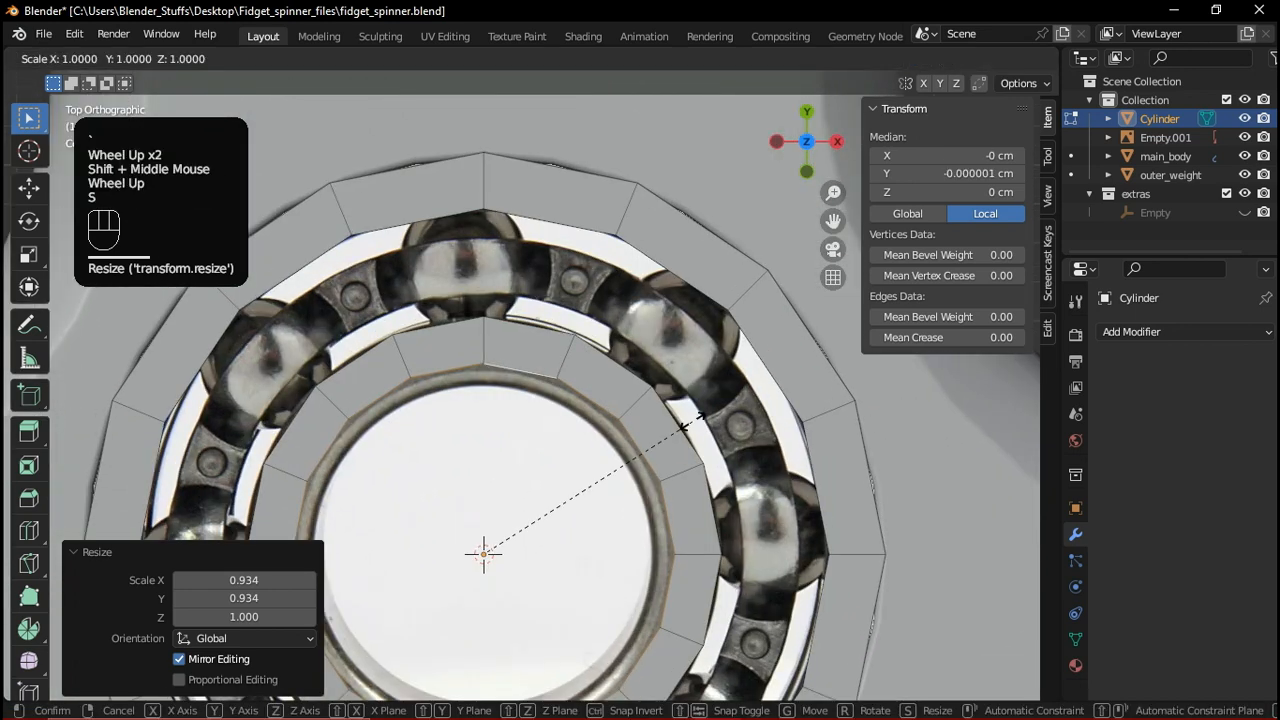
{"action": "key", "text": "shift+z"}
{"action": "left_click", "coordinate": [668, 436], "text": "shift"}
{"action": "scroll", "coordinate": [636, 492], "scroll_direction": "down", "scroll_amount": 1}
{"action": "key", "text": "Tab"}
Examine both bearing rings against the reference image inside the spinner body from several angles
{"action": "scroll", "coordinate": [636, 492], "scroll_direction": "down", "scroll_amount": 3}
{"action": "middle_click_drag", "start_coordinate": [636, 492], "coordinate": [489, 455]}
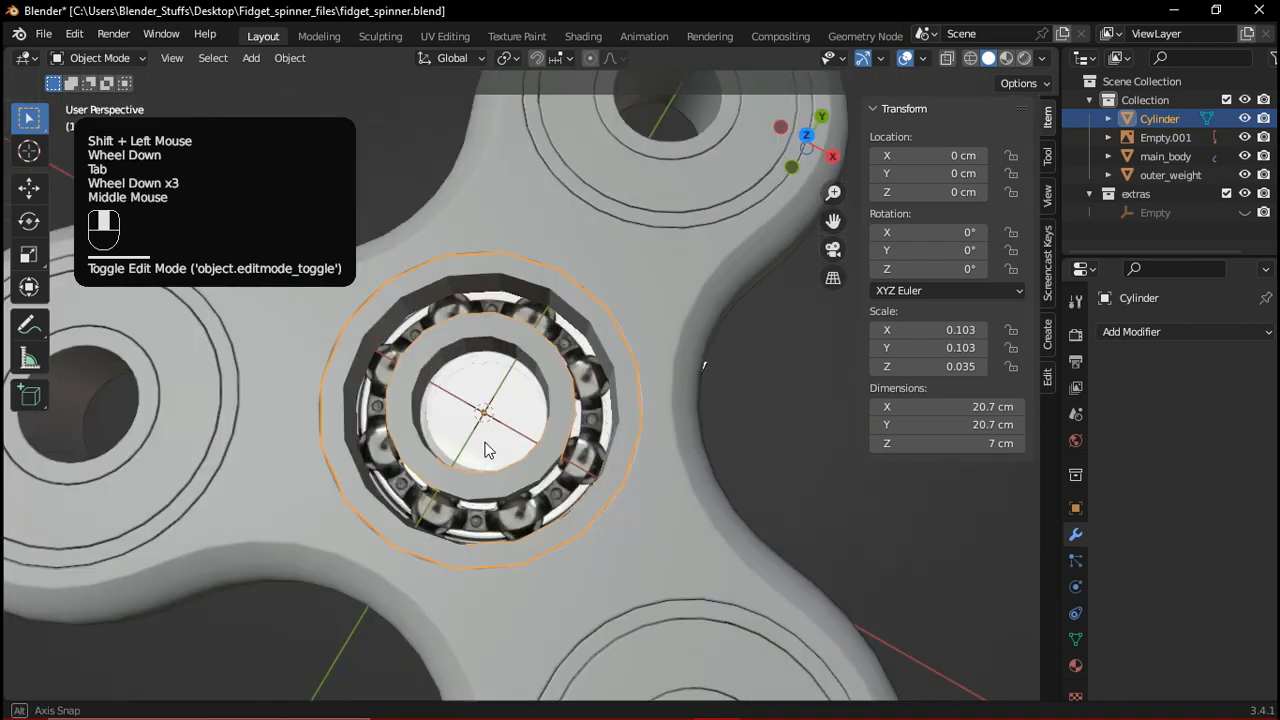
{"action": "scroll", "coordinate": [494, 188], "scroll_direction": "down", "scroll_amount": 2}
{"action": "left_click", "coordinate": [535, 443]}
{"action": "scroll", "coordinate": [646, 498], "scroll_direction": "up", "scroll_amount": 2}
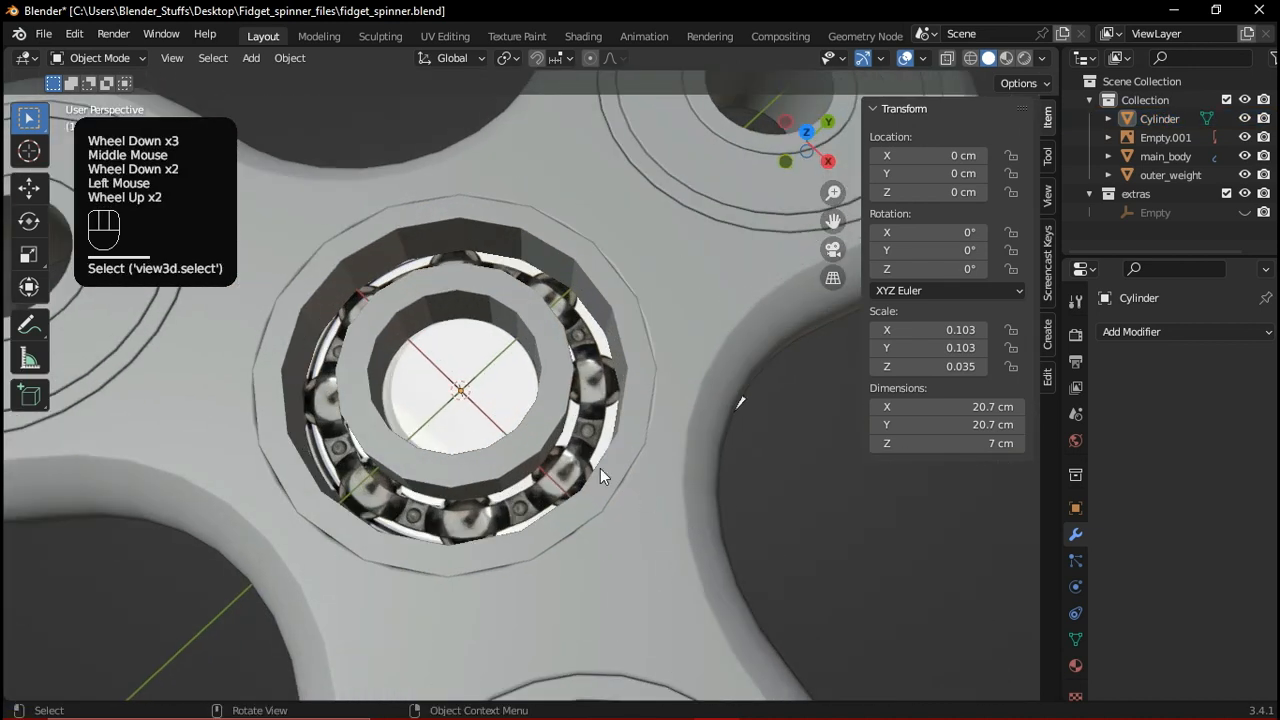
{"action": "middle_click_drag", "start_coordinate": [600, 468], "coordinate": [630, 489]}
{"action": "scroll", "coordinate": [607, 473], "scroll_direction": "up", "scroll_amount": 1}
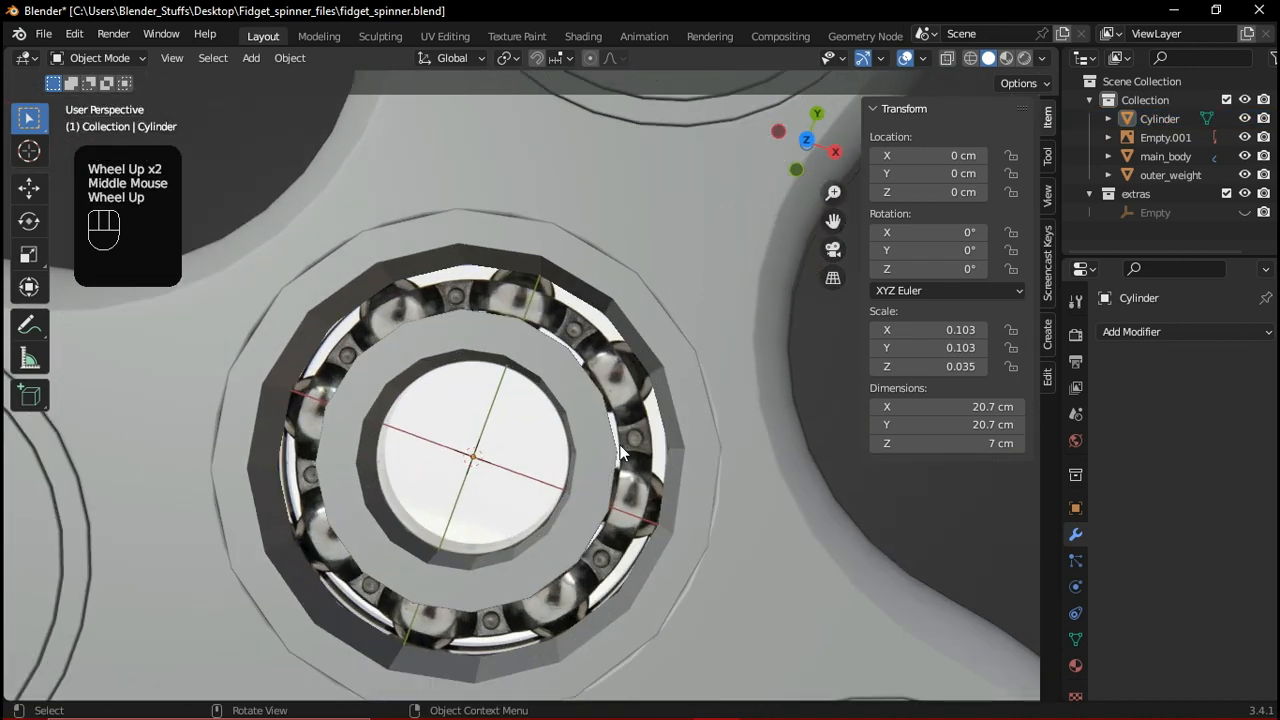
Move the ring cylinder into a new collection named Bearing and nest that collection inside Collection
{"action": "left_click", "coordinate": [588, 429]}
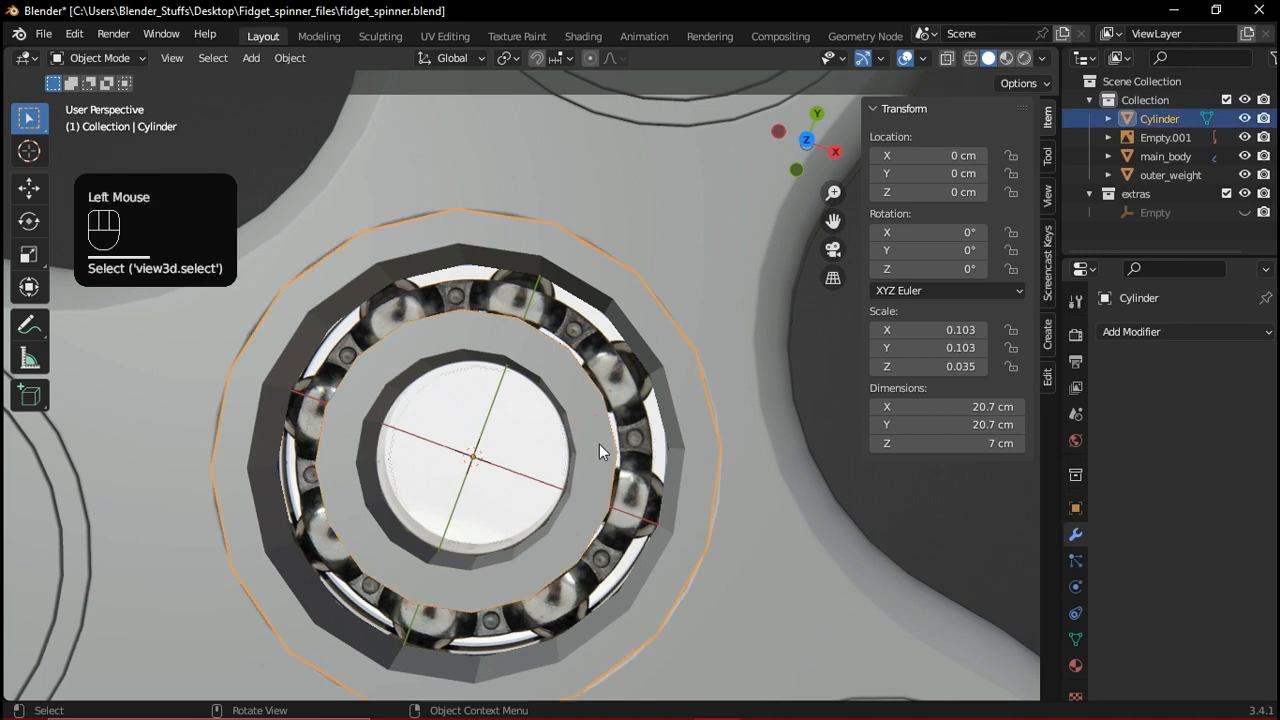
{"action": "scroll", "coordinate": [598, 442], "scroll_direction": "down", "scroll_amount": 1}
{"action": "mouse_move", "coordinate": [574, 449]}
{"action": "middle_mouse_down", "text": "shift"}
{"action": "mouse_move", "coordinate": [591, 494]}
{"action": "mouse_move", "coordinate": [580, 433]}
{"action": "middle_mouse_up", "text": "shift"}
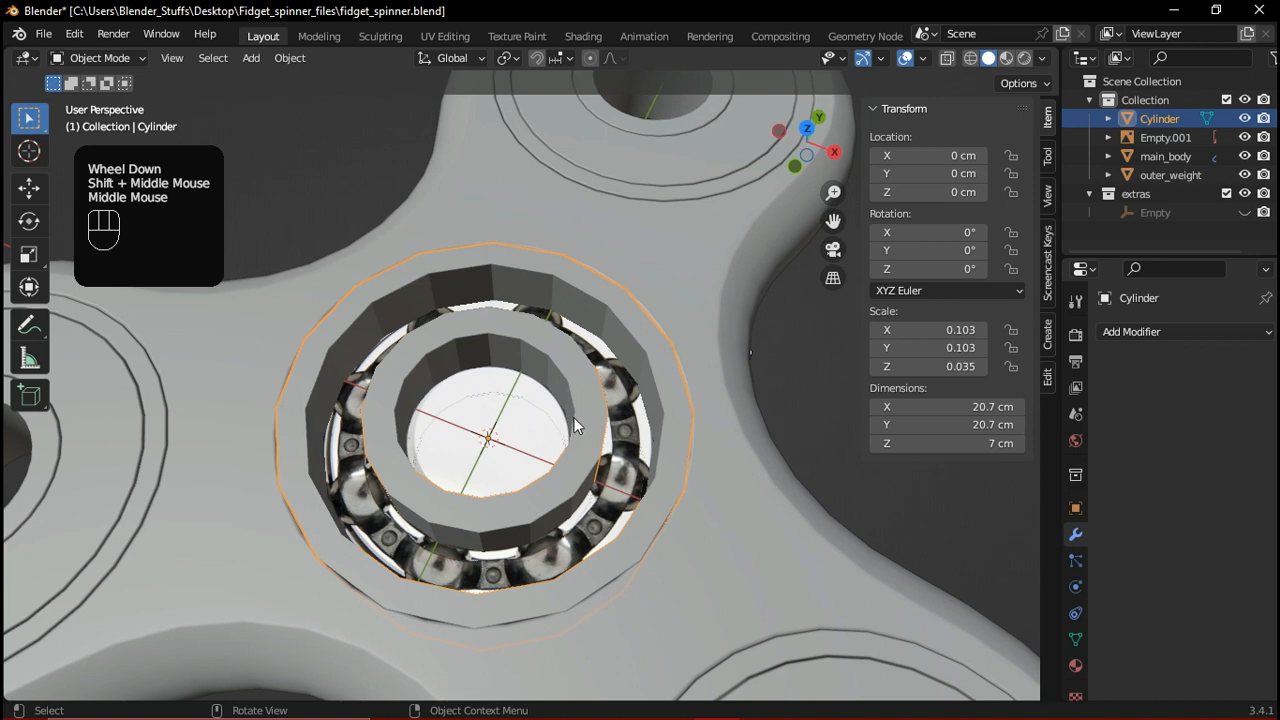
{"action": "key", "text": "m"}
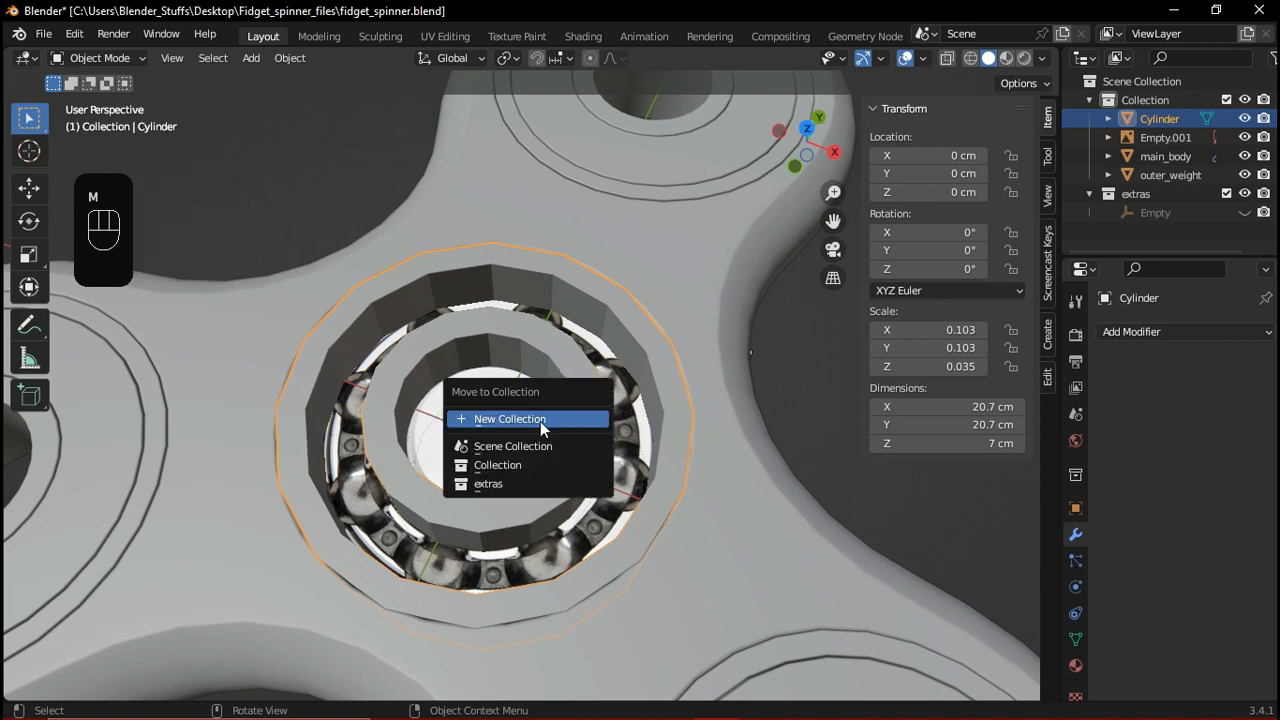
{"action": "left_click", "coordinate": [540, 420]}
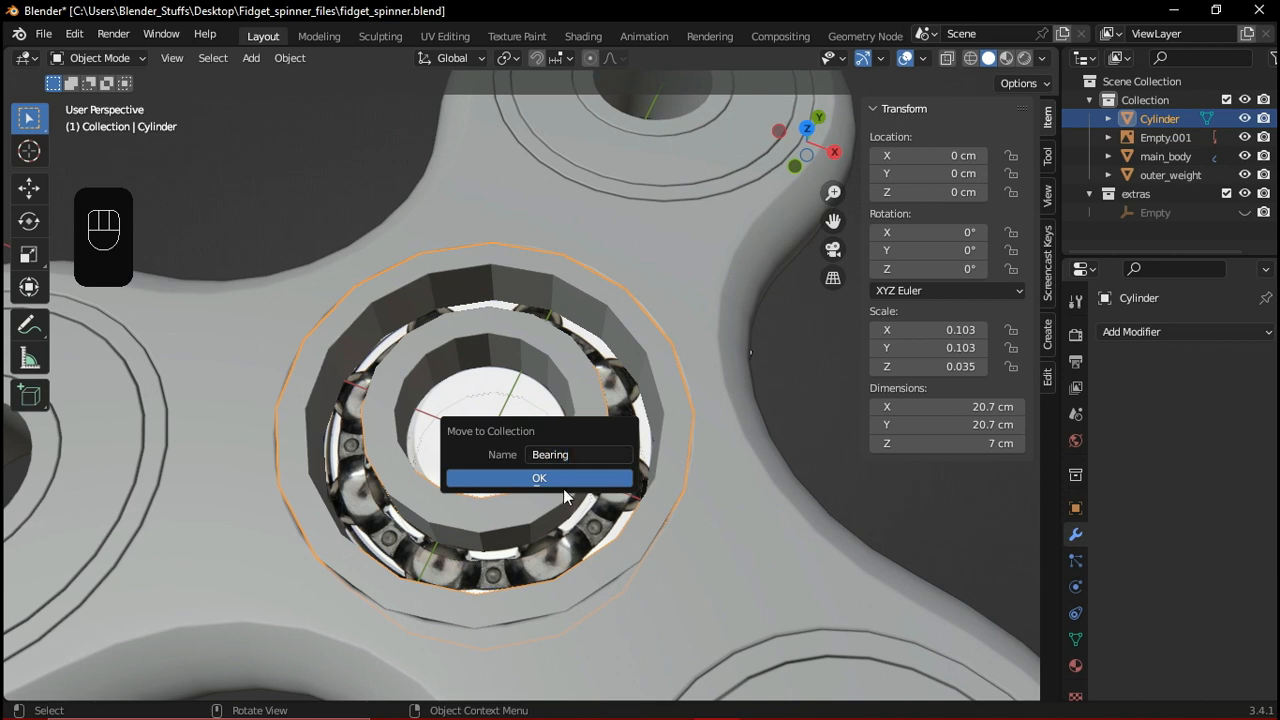
{"action": "left_click", "coordinate": [541, 479]}
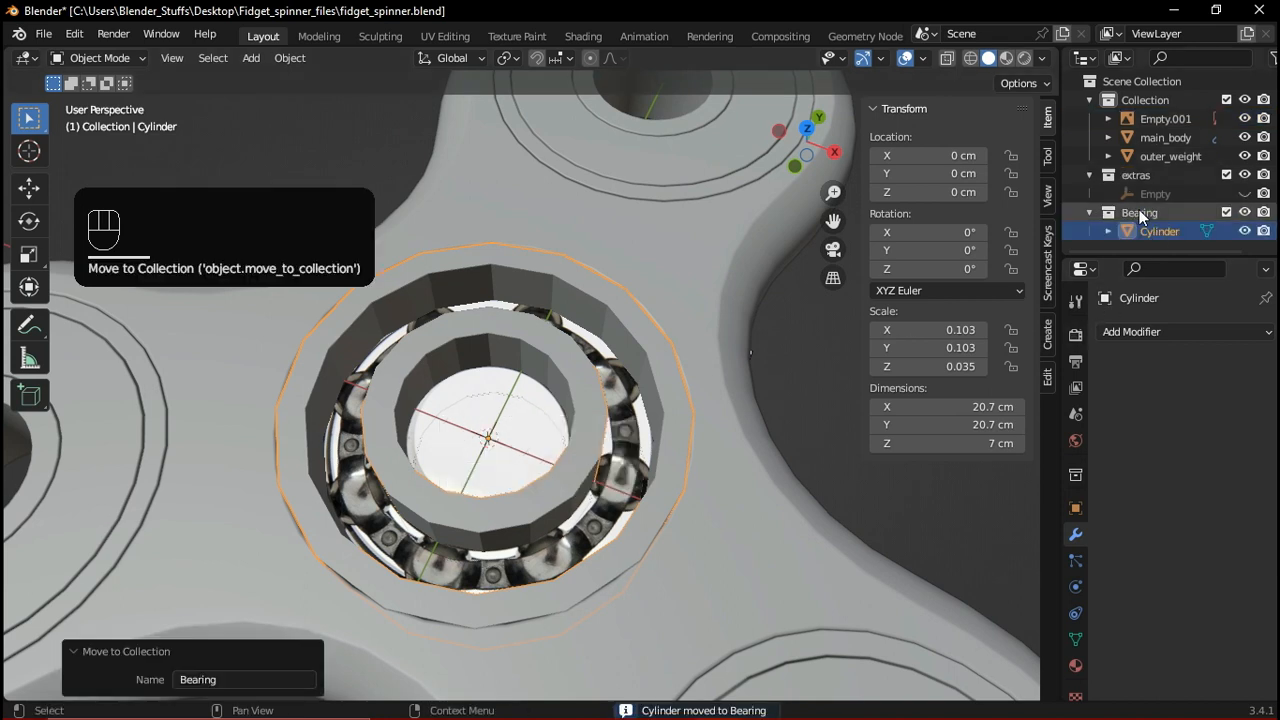
{"action": "left_click", "coordinate": [1106, 214]}
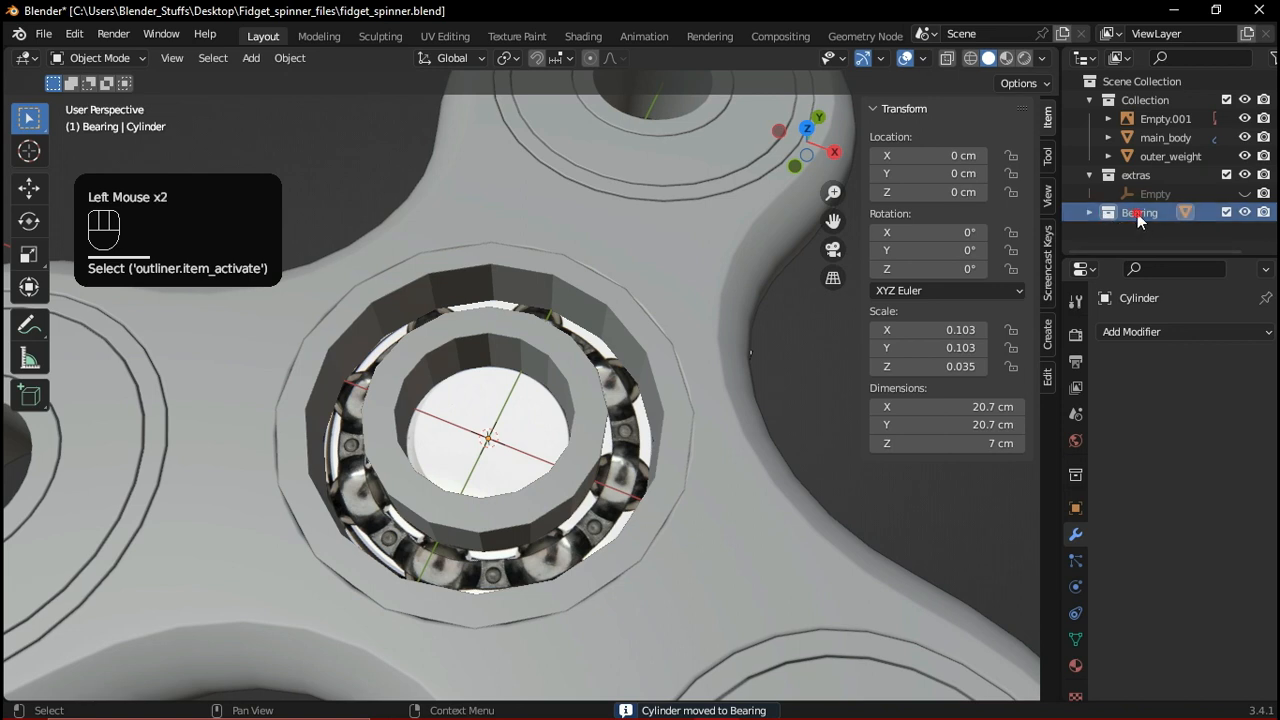
{"action": "left_click_drag", "start_coordinate": [1139, 219], "coordinate": [1145, 100]}
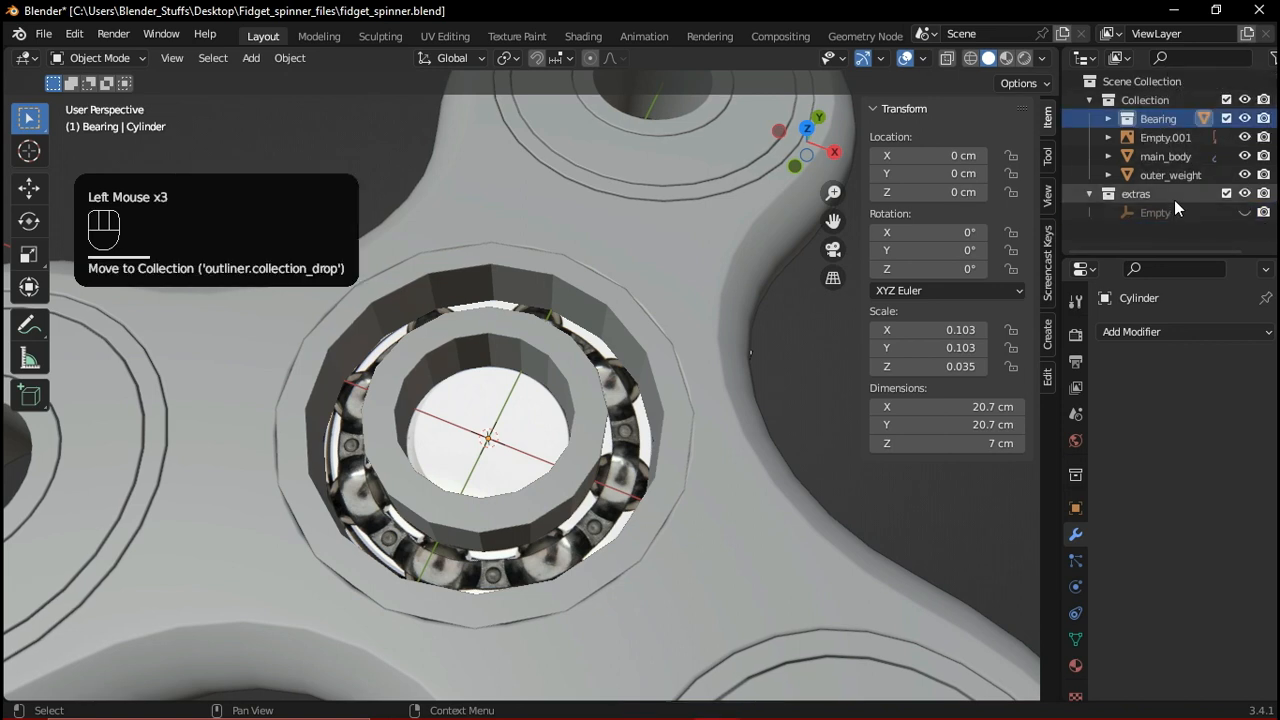
Move the bearing reference image Empty.001 into the extras collection
{"action": "left_click", "coordinate": [1166, 137]}
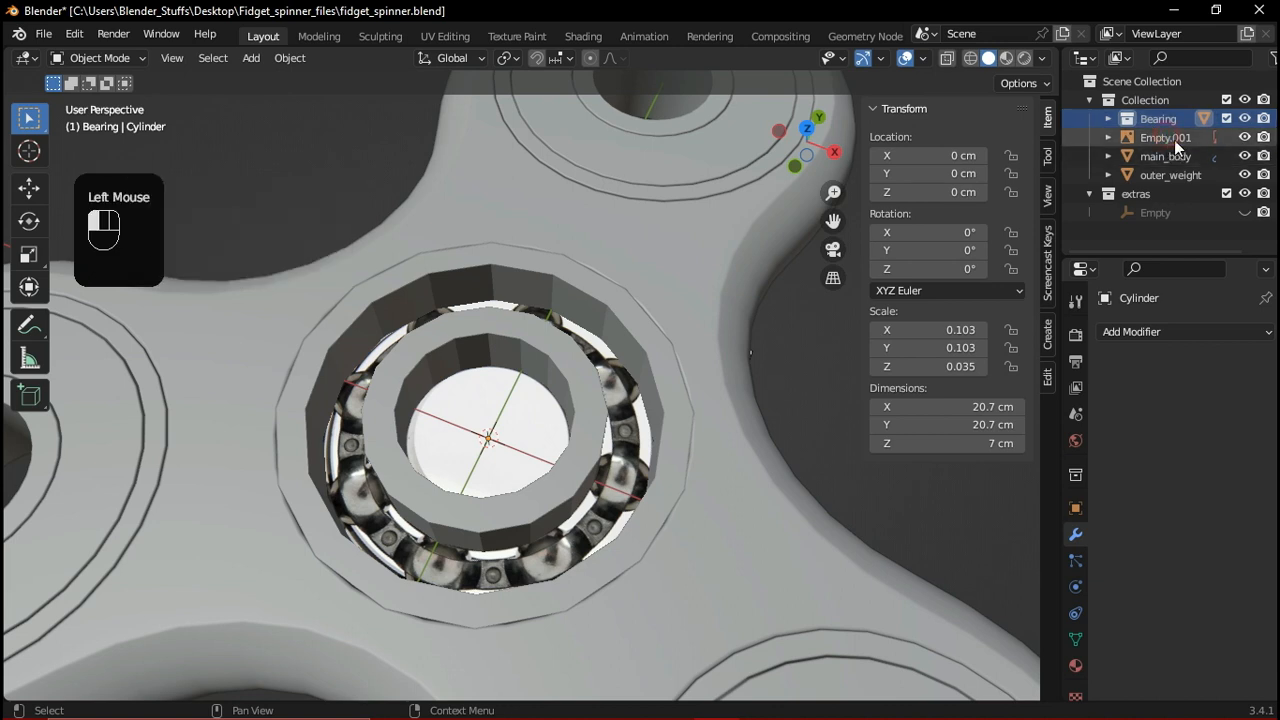
{"action": "scroll", "coordinate": [620, 445], "scroll_direction": "down", "scroll_amount": 2}
{"action": "scroll", "coordinate": [620, 445], "scroll_direction": "down", "scroll_amount": 1}
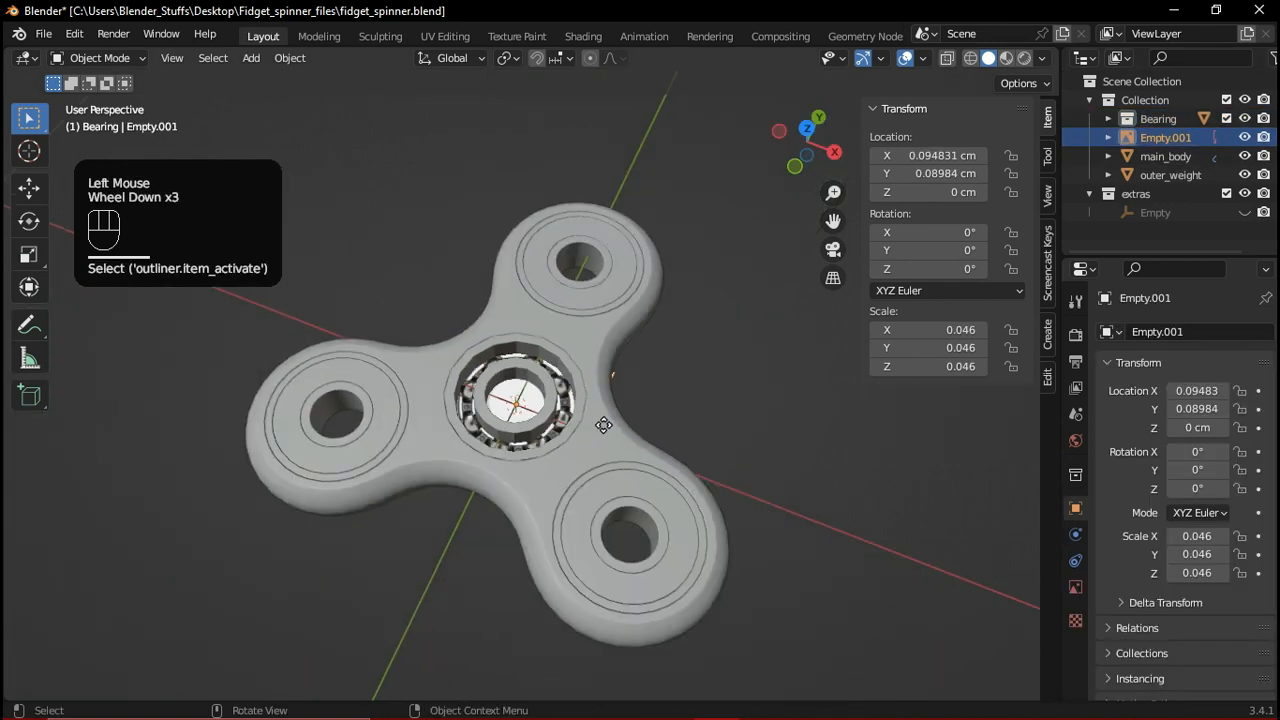
{"action": "key", "text": "g"}
{"action": "right_click", "coordinate": [772, 326]}
{"action": "left_click_drag", "start_coordinate": [1182, 143], "coordinate": [1140, 193]}
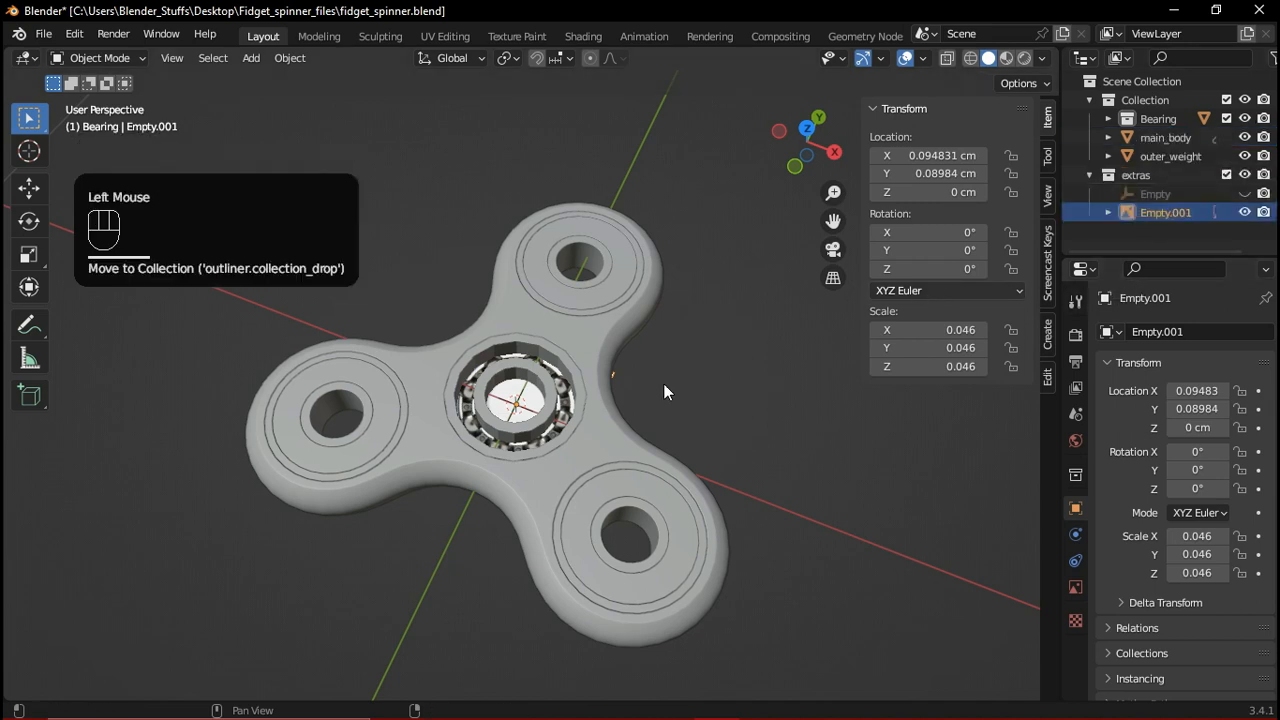
Select the ring cylinder and the bearing reference image and hide all unselected objects
{"action": "scroll", "coordinate": [526, 360], "scroll_direction": "up", "scroll_amount": 2}
{"action": "middle_click_drag", "start_coordinate": [526, 360], "coordinate": [613, 485]}
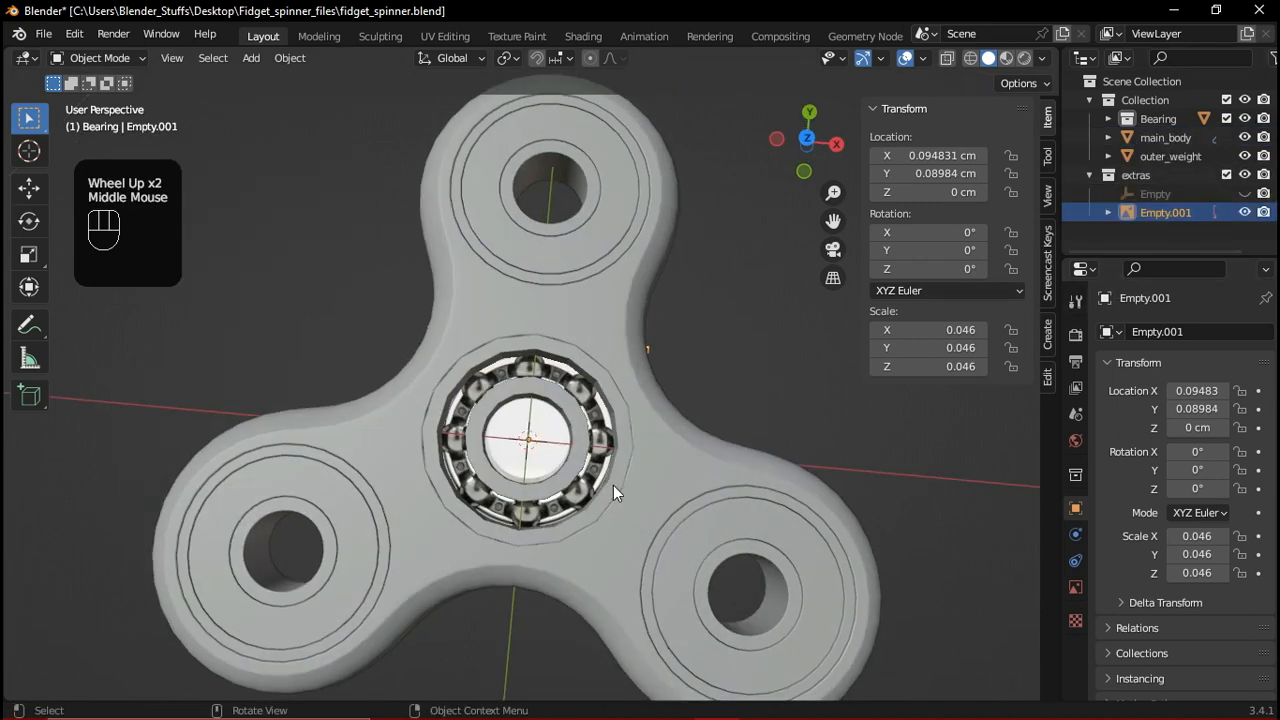
{"action": "left_click", "coordinate": [566, 432]}
{"action": "scroll", "coordinate": [660, 455], "scroll_direction": "up", "scroll_amount": 1}
{"action": "middle_click_drag", "start_coordinate": [660, 455], "coordinate": [652, 442]}
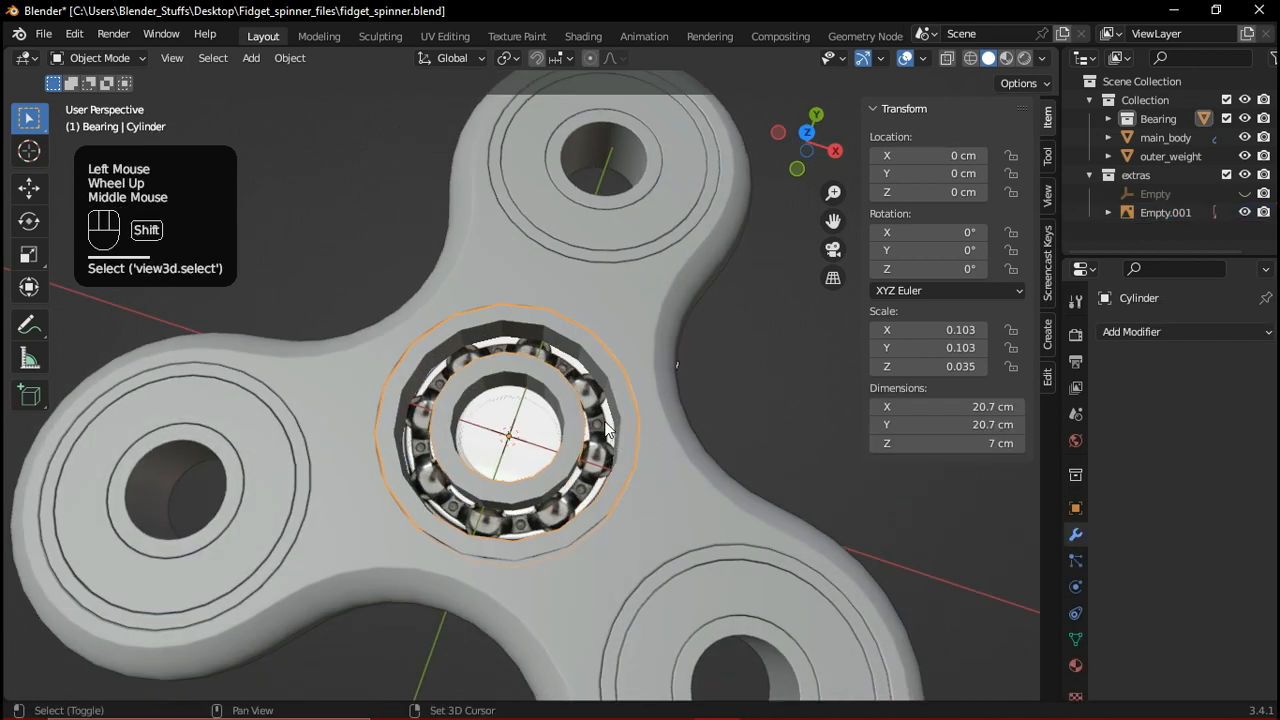
{"action": "left_click", "coordinate": [607, 447], "text": "shift"}
{"action": "scroll", "coordinate": [607, 449], "scroll_direction": "down", "scroll_amount": 3}
{"action": "key", "text": "g"}
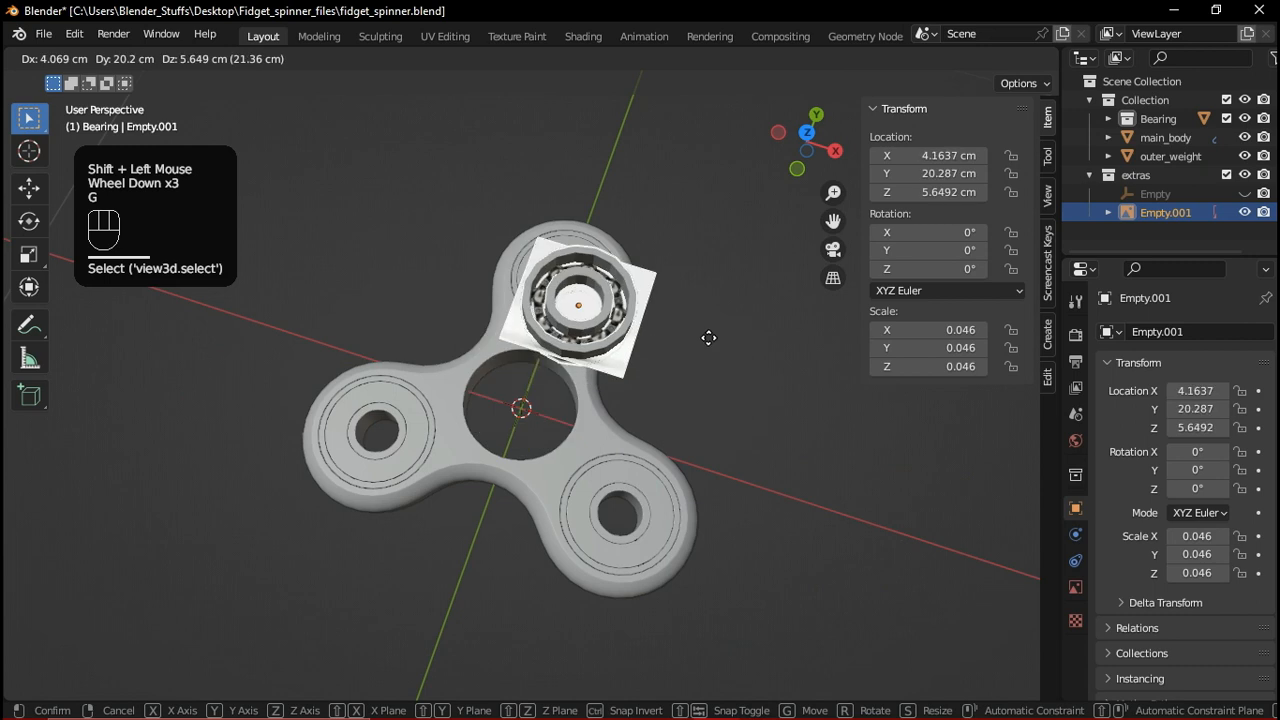
{"action": "right_click", "coordinate": [632, 402]}
{"action": "scroll", "coordinate": [620, 415], "scroll_direction": "up", "scroll_amount": 3}
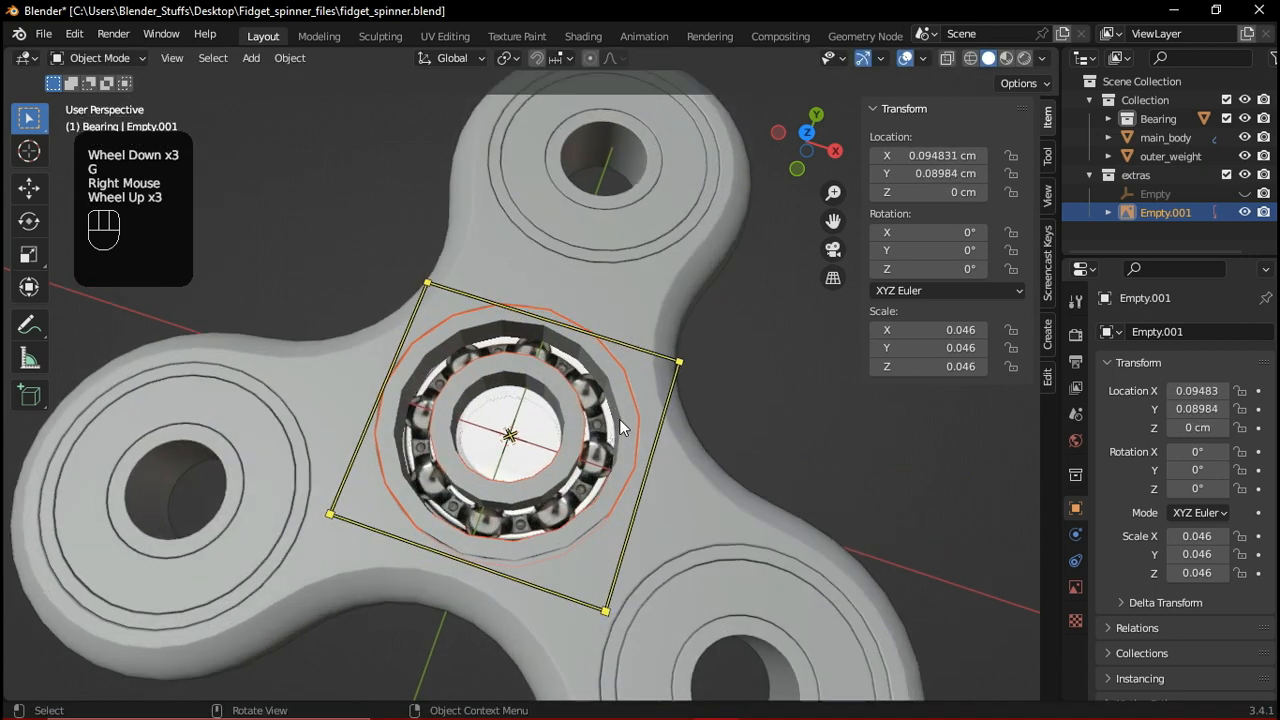
{"action": "key", "text": "shift+h"}
{"action": "middle_click_drag", "start_coordinate": [619, 419], "coordinate": [631, 277]}
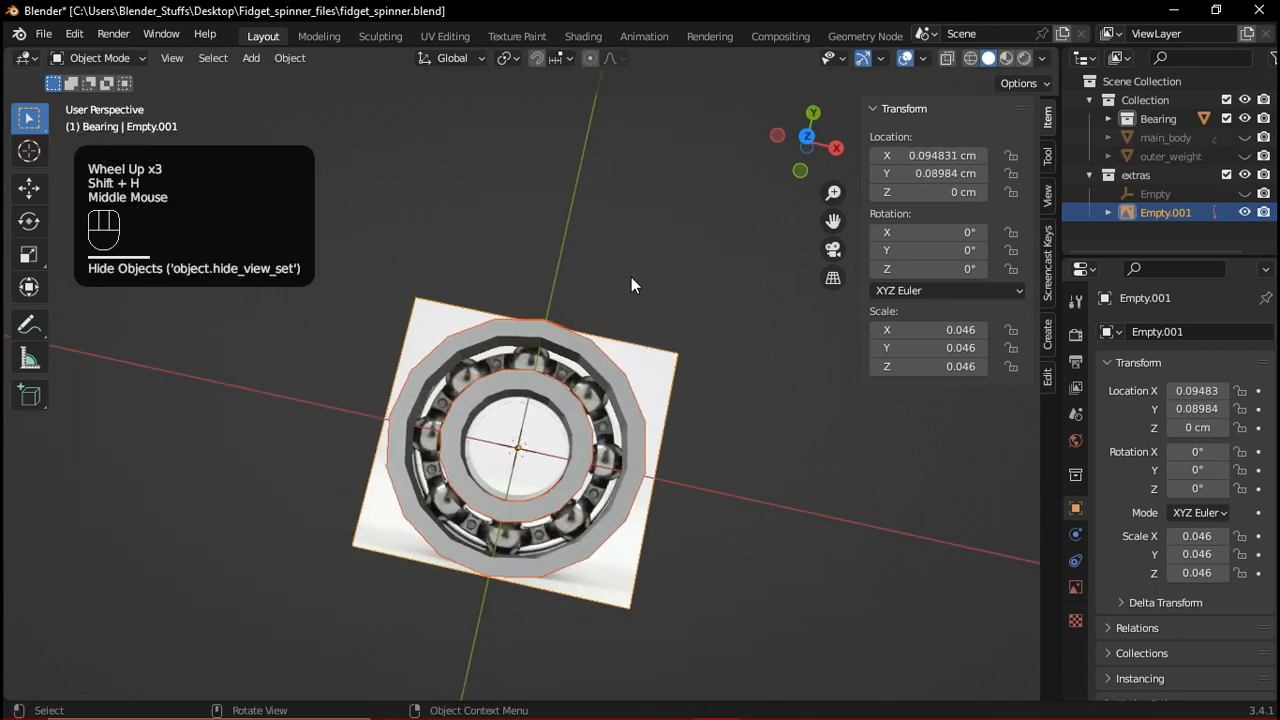
Select the ring cylinder and add a UV sphere at the bearing's center in top view
{"action": "left_click", "coordinate": [577, 455]}
{"action": "middle_click_drag", "start_coordinate": [577, 455], "coordinate": [561, 383]}
{"action": "scroll", "coordinate": [567, 406], "scroll_direction": "up", "scroll_amount": 2}
{"action": "scroll", "coordinate": [561, 383], "scroll_direction": "up", "scroll_amount": 1}
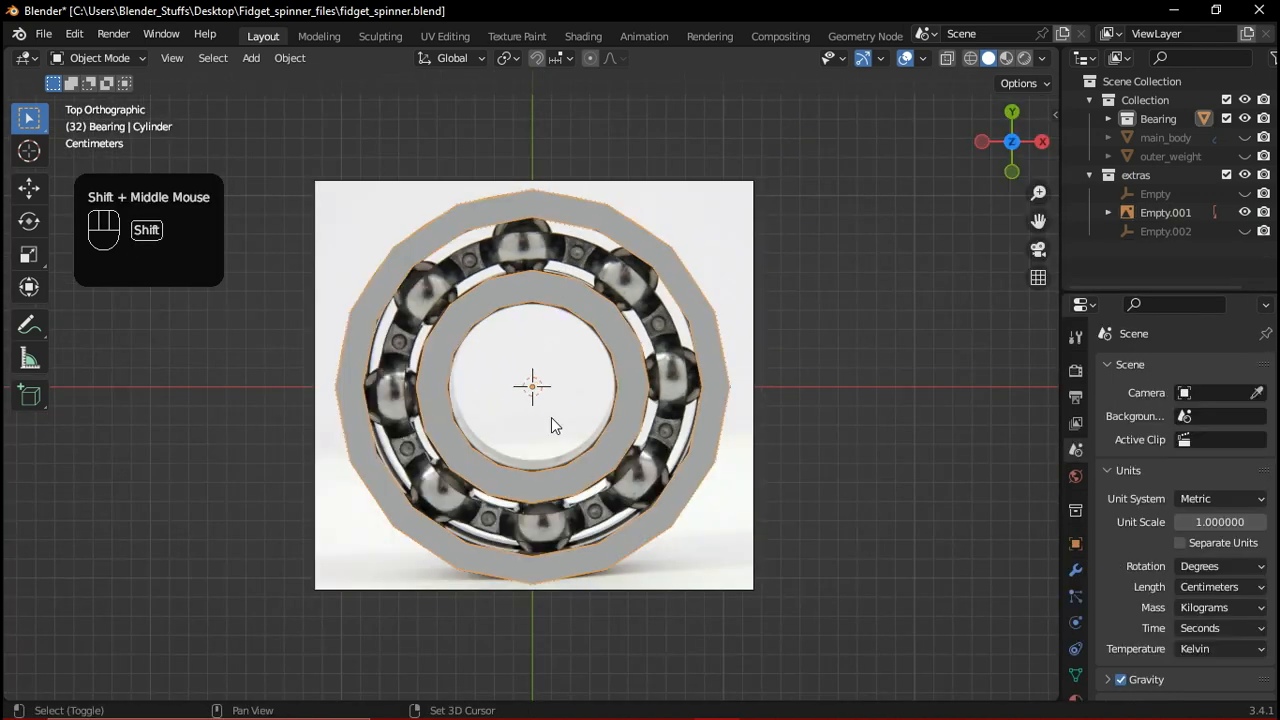
{"action": "key", "text": "shift+a"}
{"action": "mouse_move", "coordinate": [515, 337]}
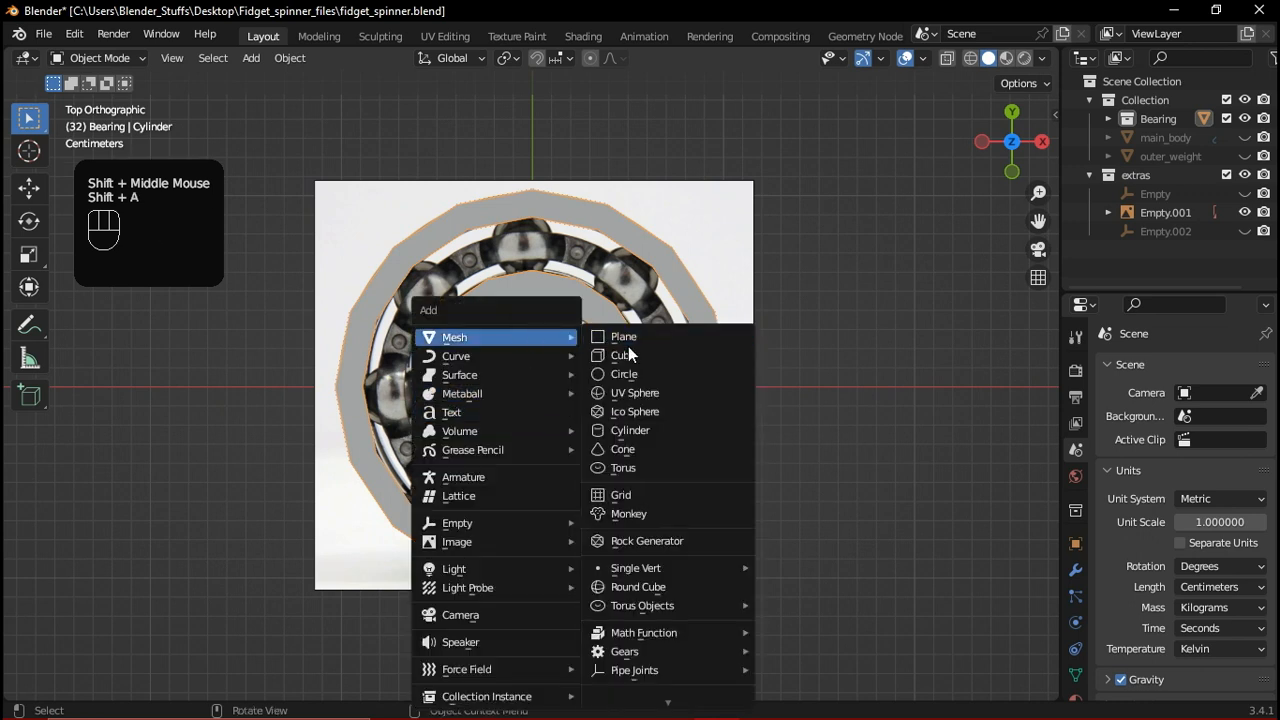
{"action": "left_click", "coordinate": [637, 394]}
{"action": "scroll", "coordinate": [495, 414], "scroll_direction": "down", "scroll_amount": 6}
{"action": "scroll", "coordinate": [540, 446], "scroll_direction": "down", "scroll_amount": 1}
{"action": "scroll", "coordinate": [575, 452], "scroll_direction": "up", "scroll_amount": 1}
{"action": "scroll", "coordinate": [611, 460], "scroll_direction": "down", "scroll_amount": 4}
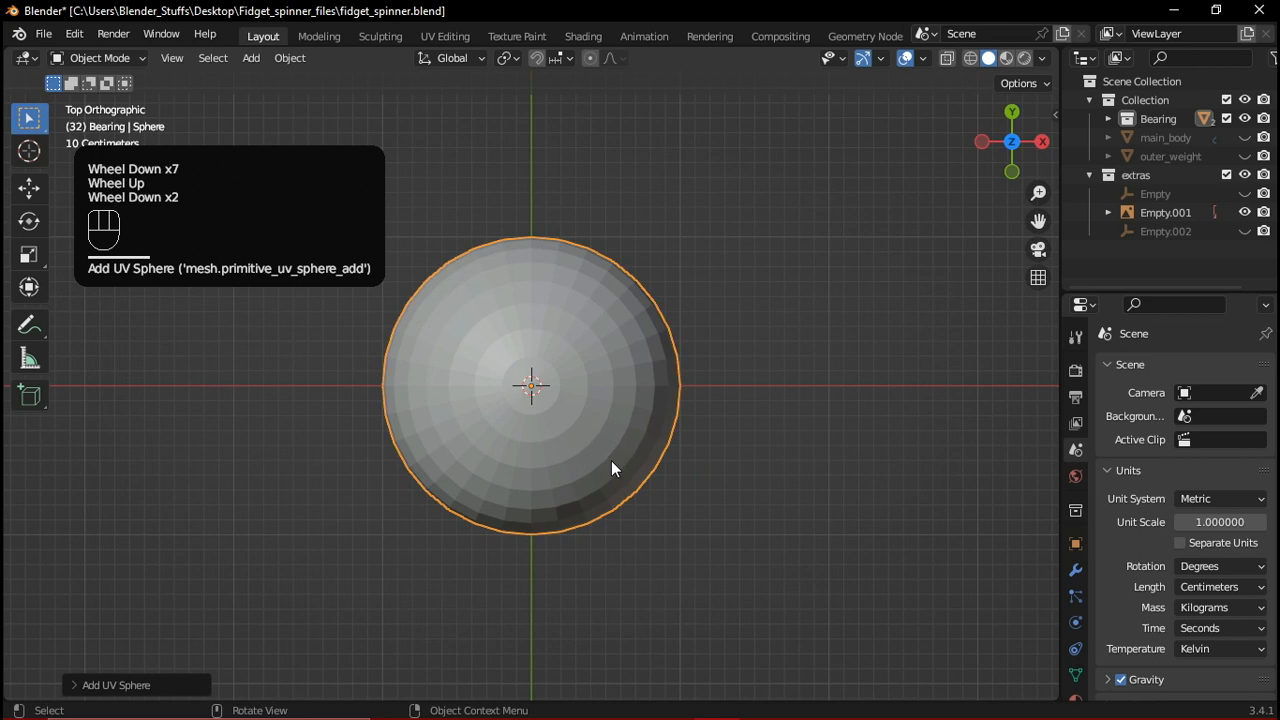
Scale the UV sphere down to roughly the size of one ball in the reference image
{"action": "key", "text": "s"}
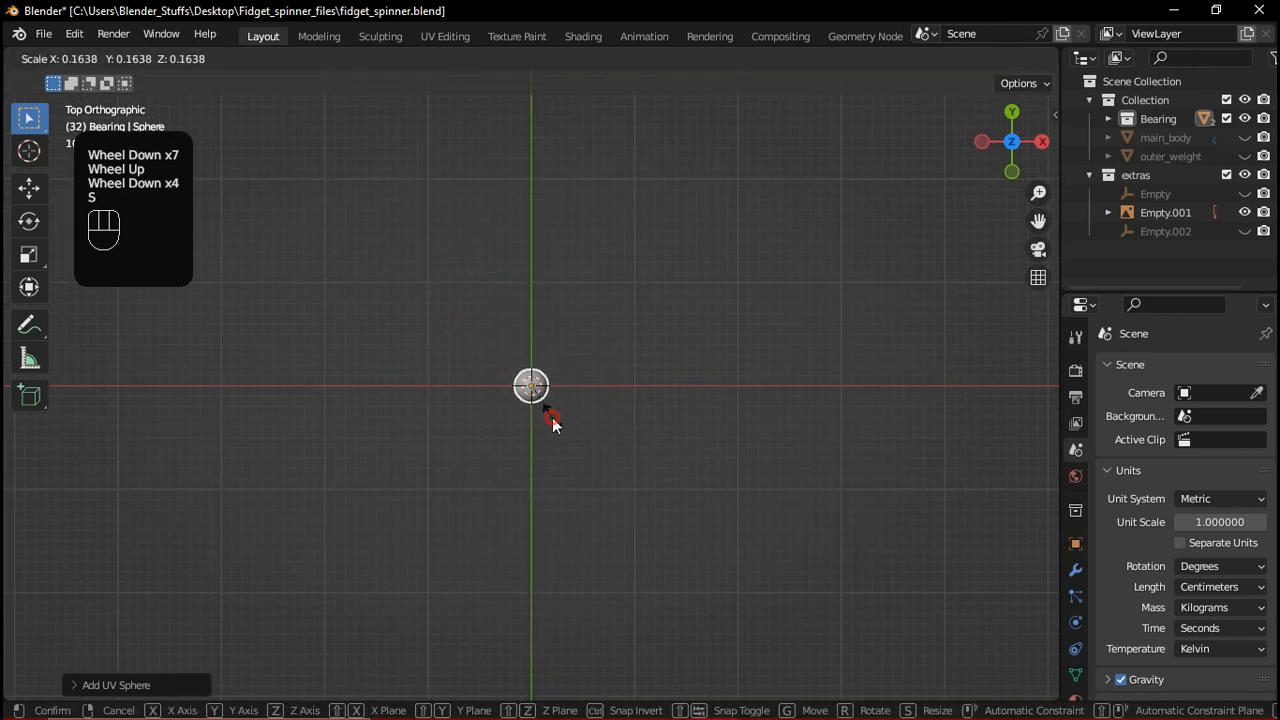
{"action": "left_click", "coordinate": [553, 421]}
{"action": "scroll", "coordinate": [558, 417], "scroll_direction": "up", "scroll_amount": 3}
{"action": "key", "text": "s"}
{"action": "left_click", "coordinate": [618, 428]}
{"action": "scroll", "coordinate": [618, 428], "scroll_direction": "up", "scroll_amount": 1}
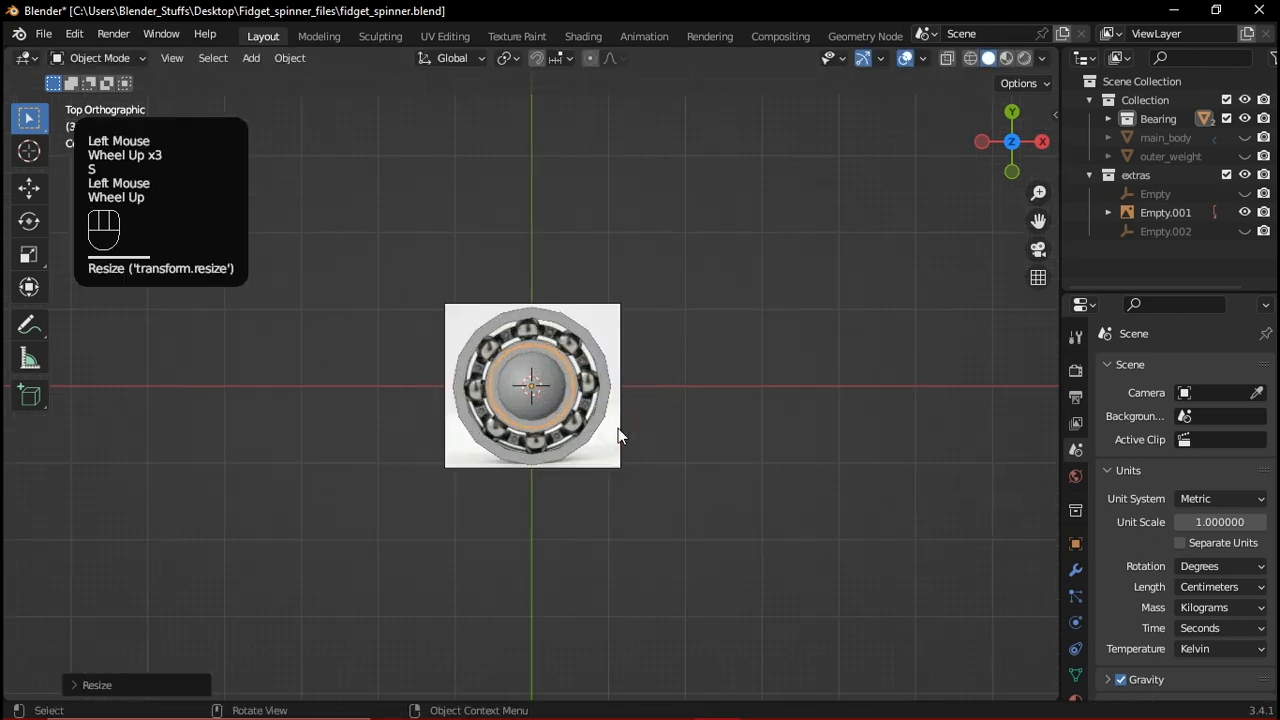
{"action": "scroll", "coordinate": [618, 428], "scroll_direction": "up", "scroll_amount": 3}
{"action": "key", "text": "s"}
{"action": "left_click", "coordinate": [639, 404]}
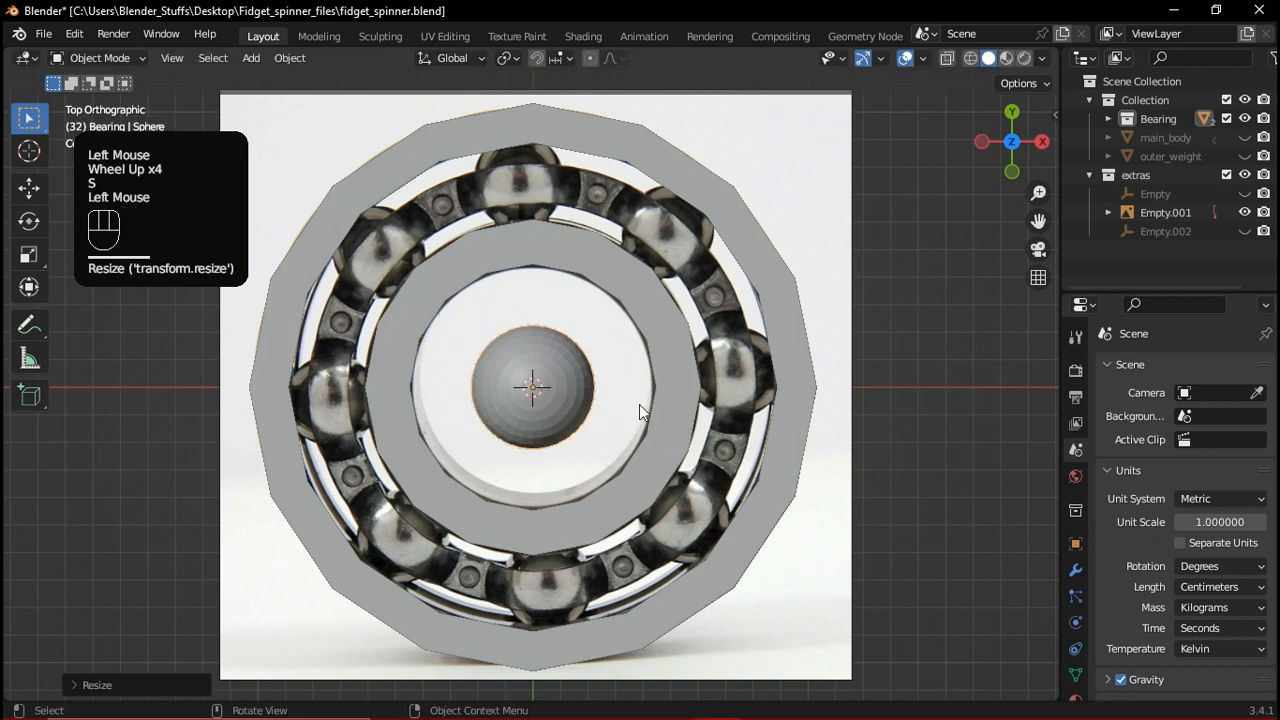
Move the sphere over the uppermost ball in the reference image and turn on X-ray to align their centers
{"action": "scroll", "coordinate": [625, 410], "scroll_direction": "up", "scroll_amount": 2}
{"action": "middle_click_drag", "start_coordinate": [610, 414], "coordinate": [675, 549], "text": "shift"}
{"action": "scroll", "coordinate": [600, 485], "scroll_direction": "up", "scroll_amount": 1, "text": "shift"}
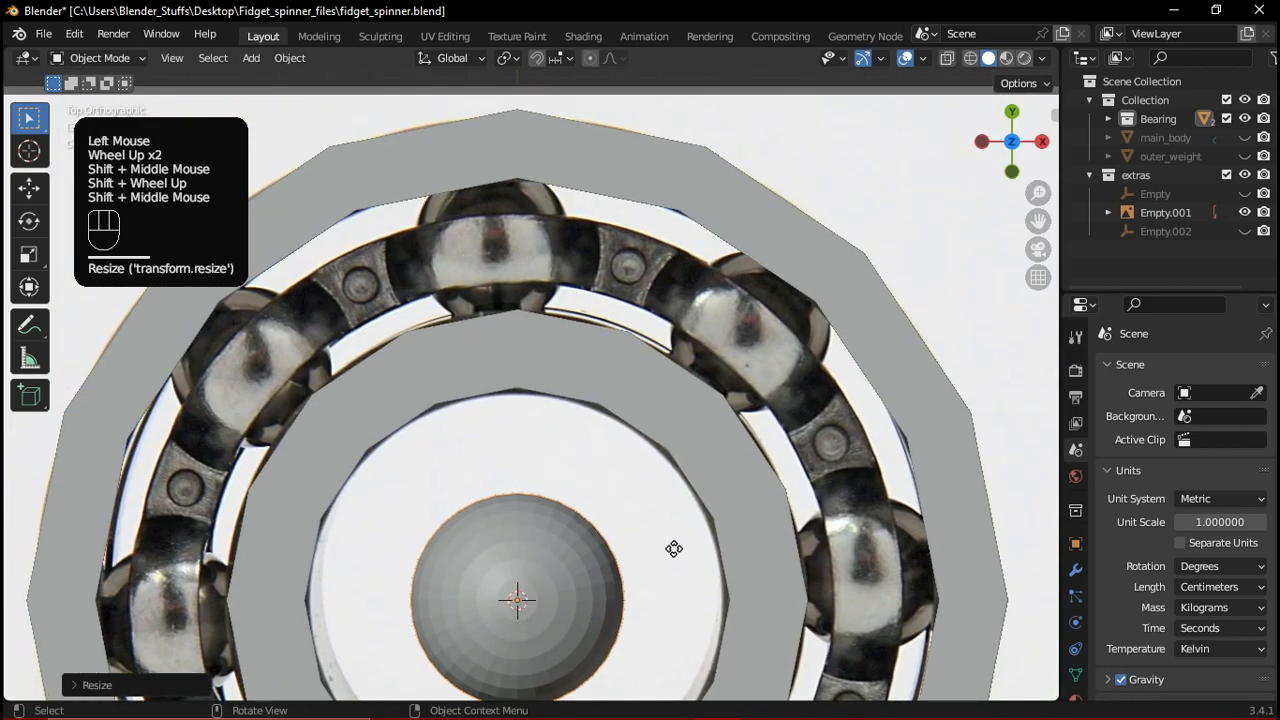
{"action": "key", "text": "g"}
{"action": "right_click", "coordinate": [694, 543]}
{"action": "key", "text": "g"}
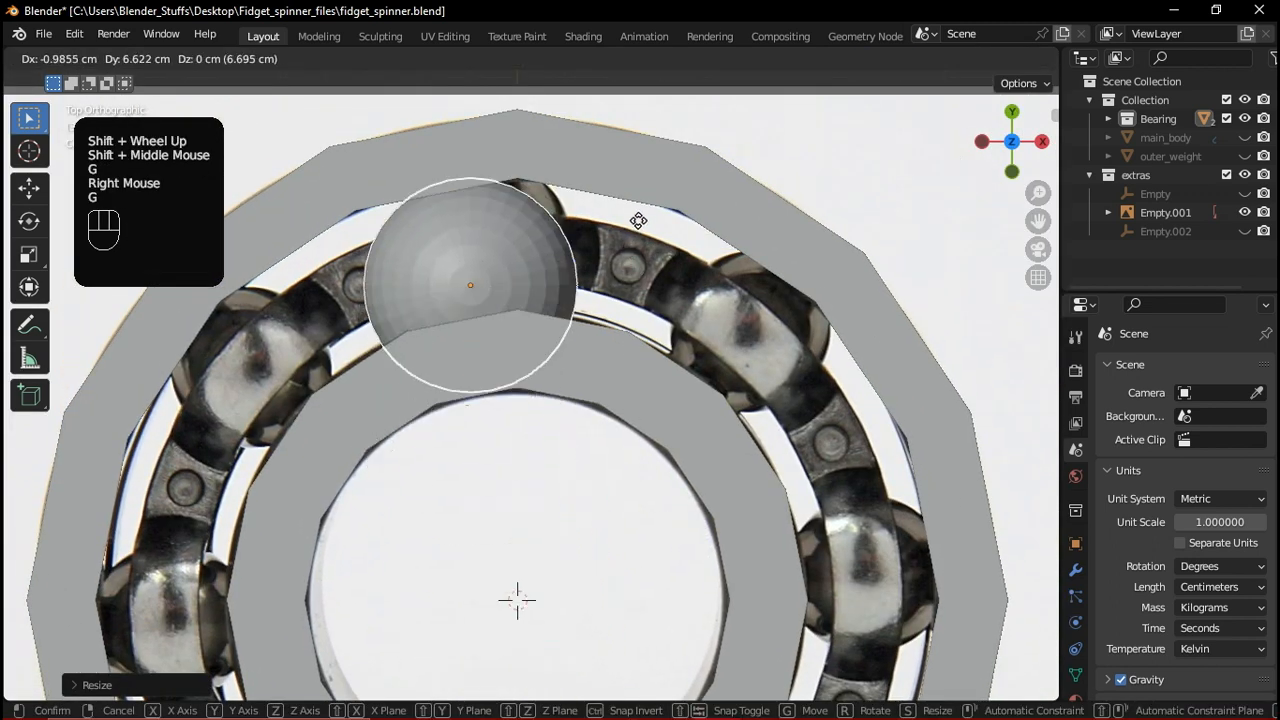
{"action": "left_click", "coordinate": [637, 228]}
{"action": "middle_click_drag", "start_coordinate": [637, 228], "coordinate": [726, 405], "text": "shift"}
{"action": "key", "text": "alt+z"}
{"action": "scroll", "coordinate": [642, 341], "scroll_direction": "up", "scroll_amount": 1}
{"action": "key", "text": "g"}
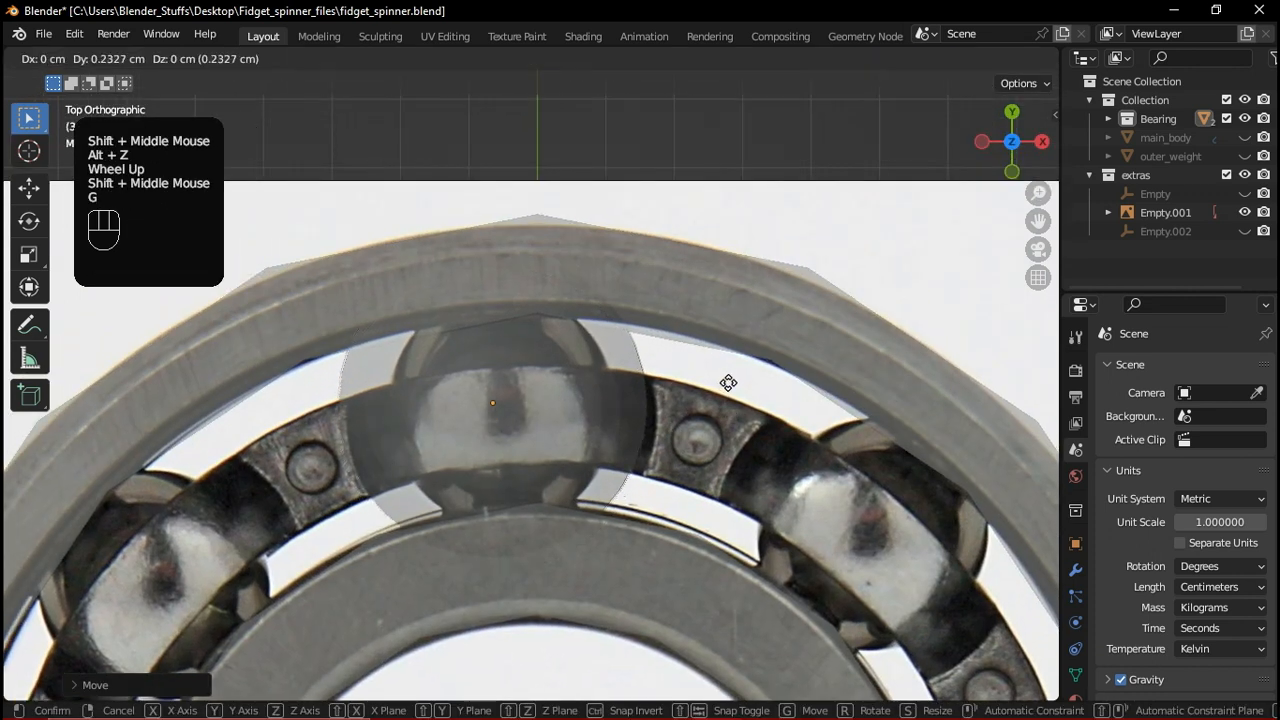
{"action": "left_click", "coordinate": [737, 392]}
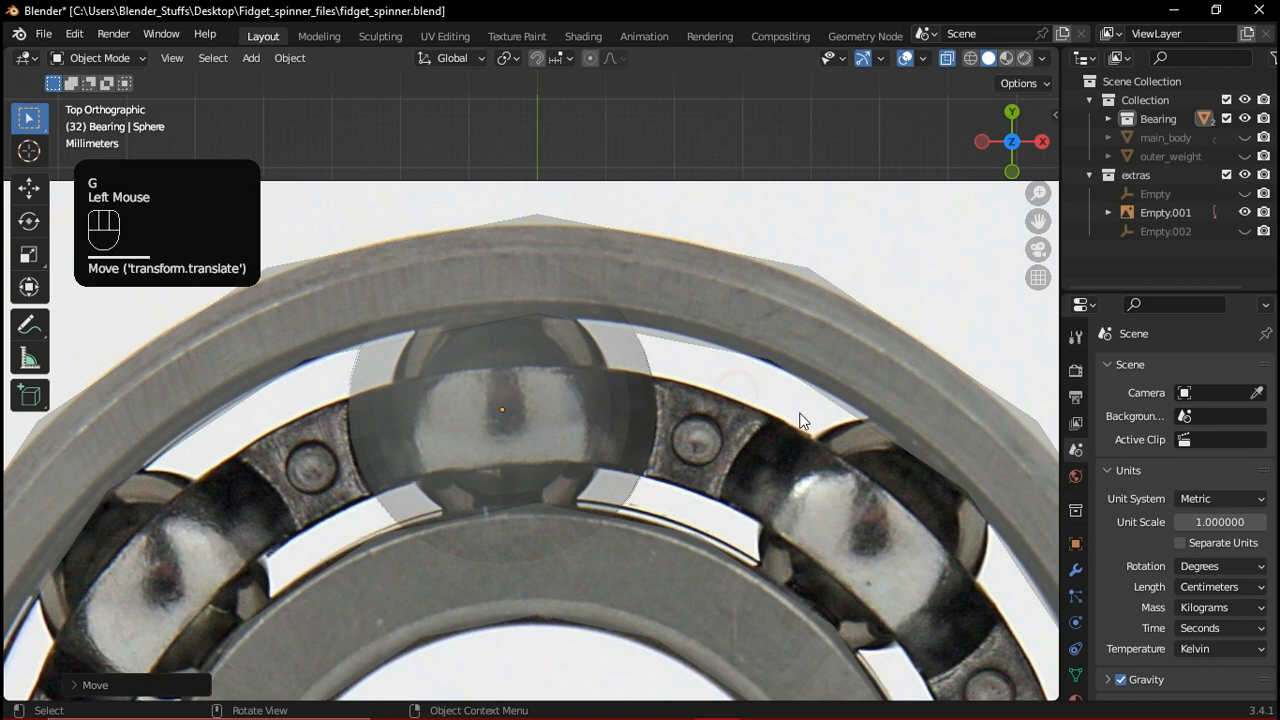
Scale the sphere to match the outline of the reference ball in a maximized viewport, and turn off X-ray
{"action": "key", "text": "s"}
{"action": "left_click", "coordinate": [721, 399]}
{"action": "scroll", "coordinate": [721, 399], "scroll_direction": "up", "scroll_amount": 2}
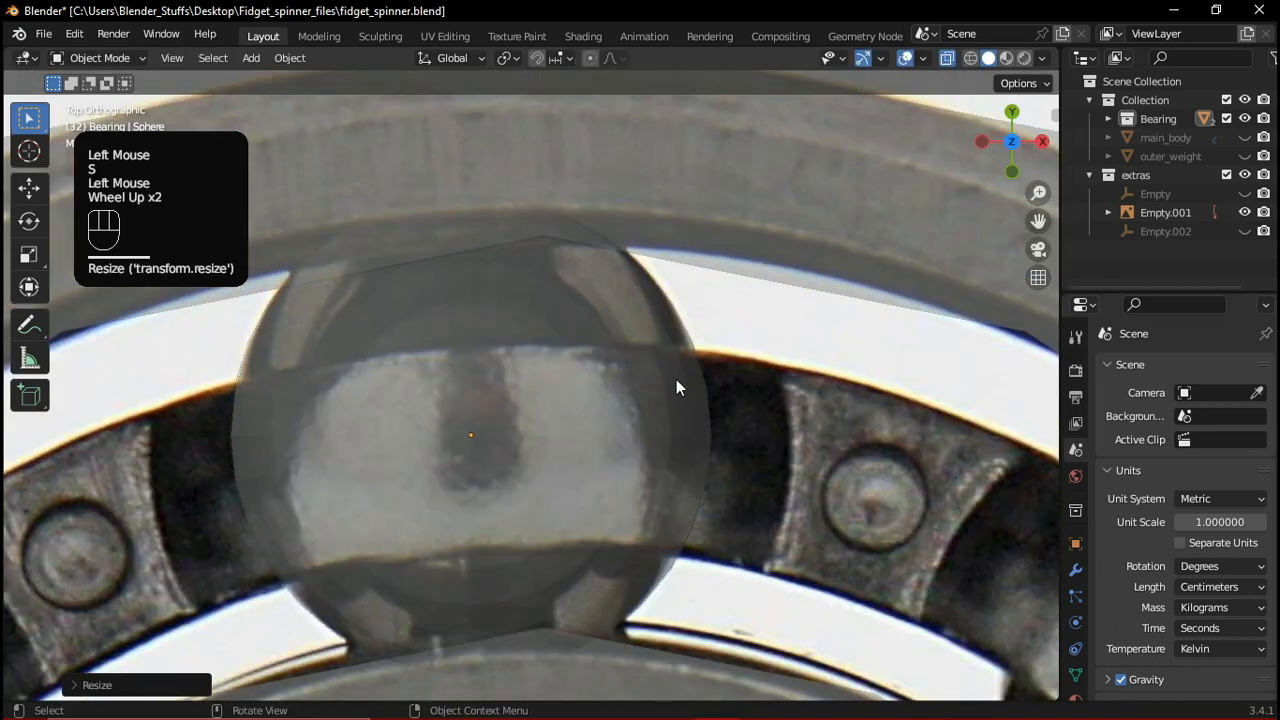
{"action": "key", "text": "ctrl+space"}
{"action": "middle_click_drag", "start_coordinate": [831, 458], "coordinate": [854, 426], "text": "shift"}
{"action": "scroll", "coordinate": [888, 408], "scroll_direction": "down", "scroll_amount": 1}
{"action": "key", "text": "s"}
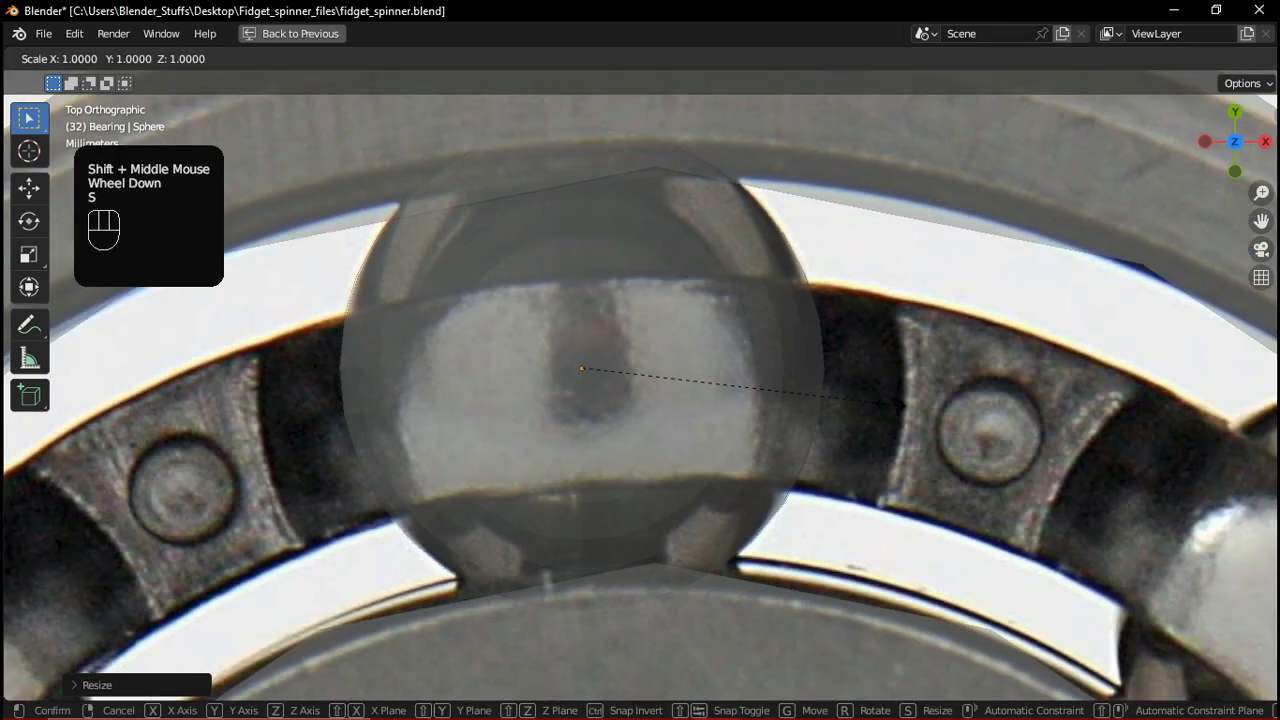
{"action": "right_click", "coordinate": [877, 398], "text": "shift"}
{"action": "scroll", "coordinate": [877, 401], "scroll_direction": "down", "scroll_amount": 2}
{"action": "scroll", "coordinate": [807, 497], "scroll_direction": "down", "scroll_amount": 1, "text": "shift"}
{"action": "scroll", "coordinate": [807, 497], "scroll_direction": "up", "scroll_amount": 1, "text": "shift"}
{"action": "middle_click_drag", "start_coordinate": [807, 497], "coordinate": [707, 402], "text": "shift"}
{"action": "scroll", "coordinate": [700, 403], "scroll_direction": "down", "scroll_amount": 4}
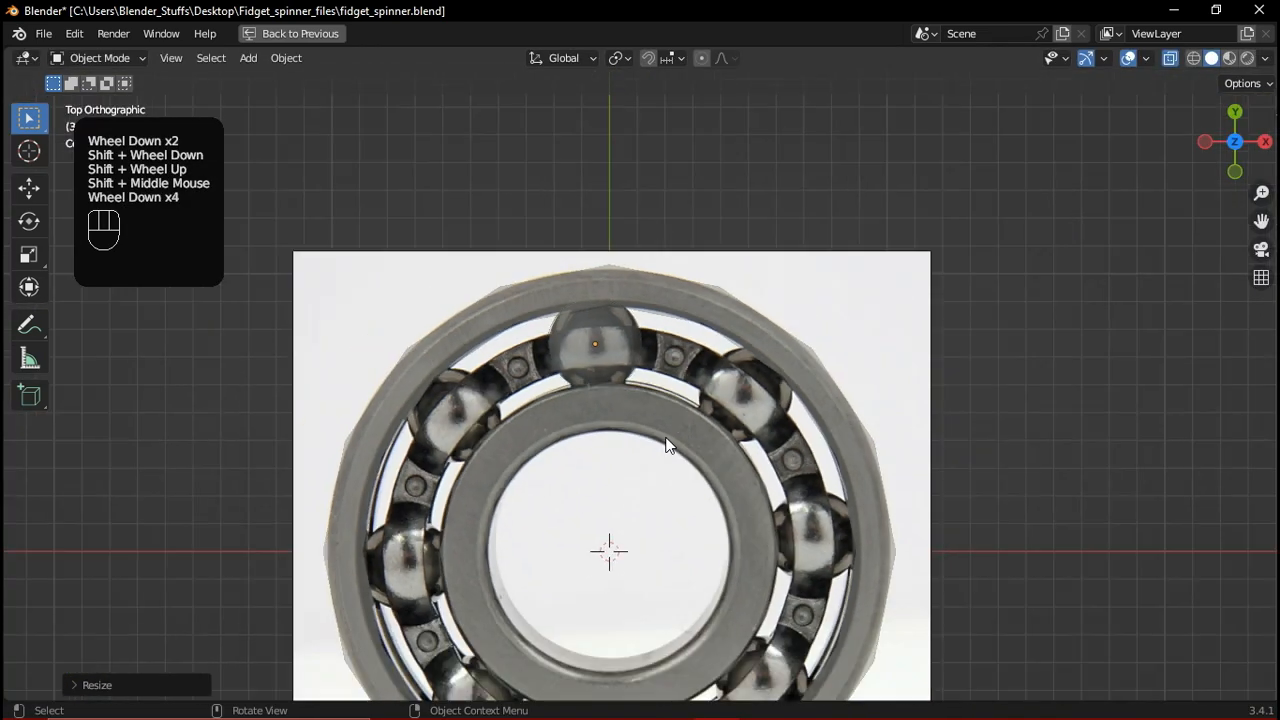
{"action": "key", "text": "alt+z"}
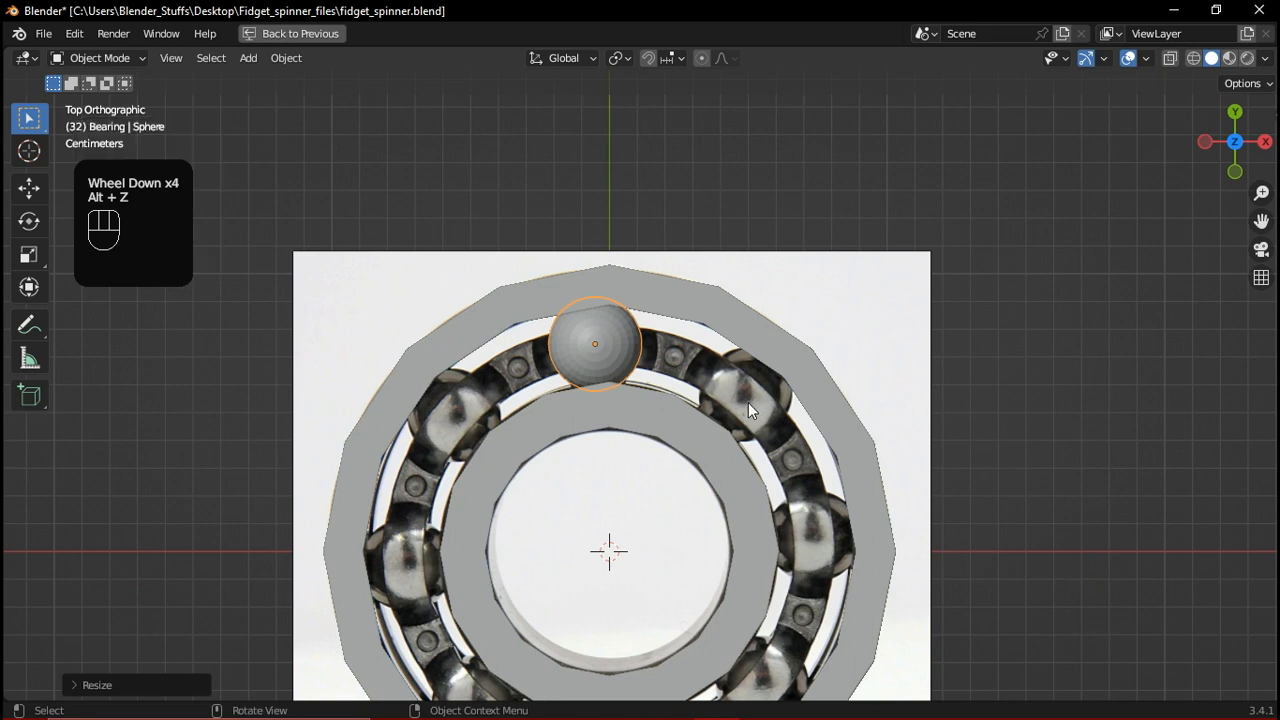
Clear the sphere's location to return it to the world origin
{"action": "key", "text": "alt+g"}
{"action": "middle_click_drag", "start_coordinate": [525, 543], "coordinate": [509, 443], "text": "shift"}
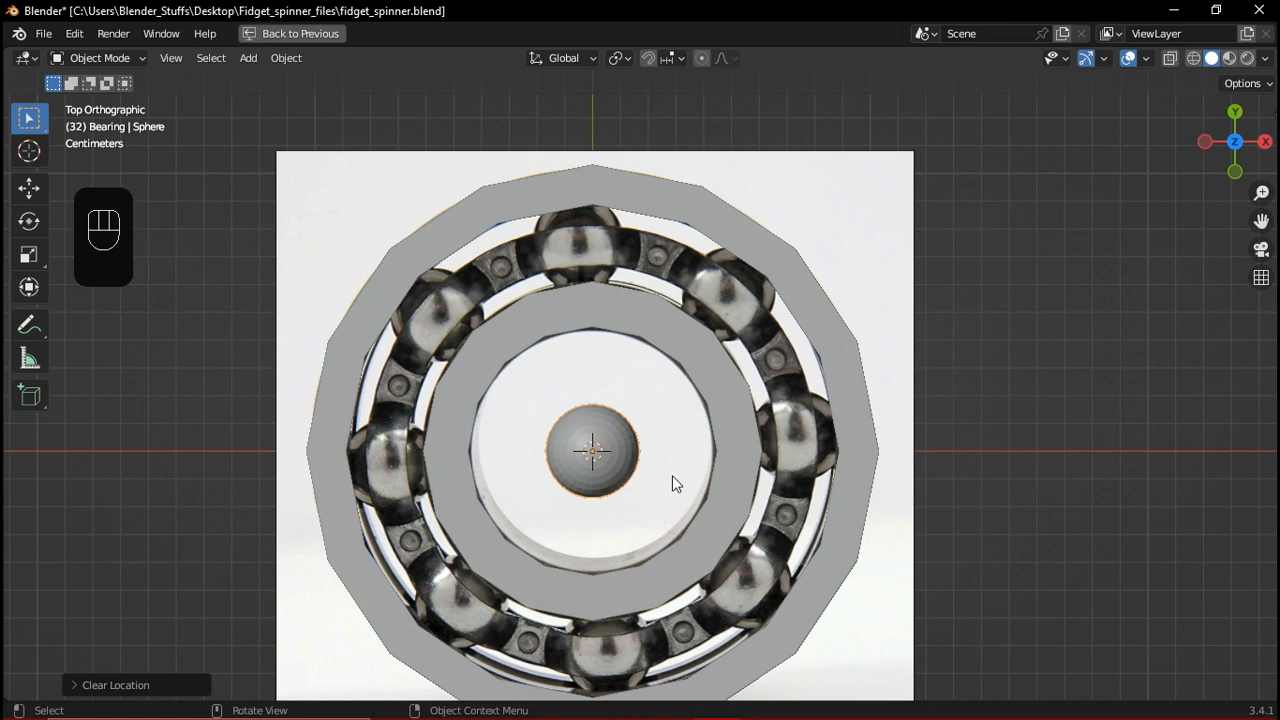
{"action": "scroll", "coordinate": [658, 476], "scroll_direction": "down", "scroll_amount": 2}
{"action": "middle_click_drag", "start_coordinate": [646, 474], "coordinate": [630, 425], "text": "shift"}
{"action": "scroll", "coordinate": [618, 484], "scroll_direction": "up", "scroll_amount": 1}
{"action": "scroll", "coordinate": [637, 488], "scroll_direction": "up", "scroll_amount": 1}
{"action": "scroll", "coordinate": [630, 425], "scroll_direction": "down", "scroll_amount": 2}
{"action": "scroll", "coordinate": [654, 440], "scroll_direction": "down", "scroll_amount": 1}
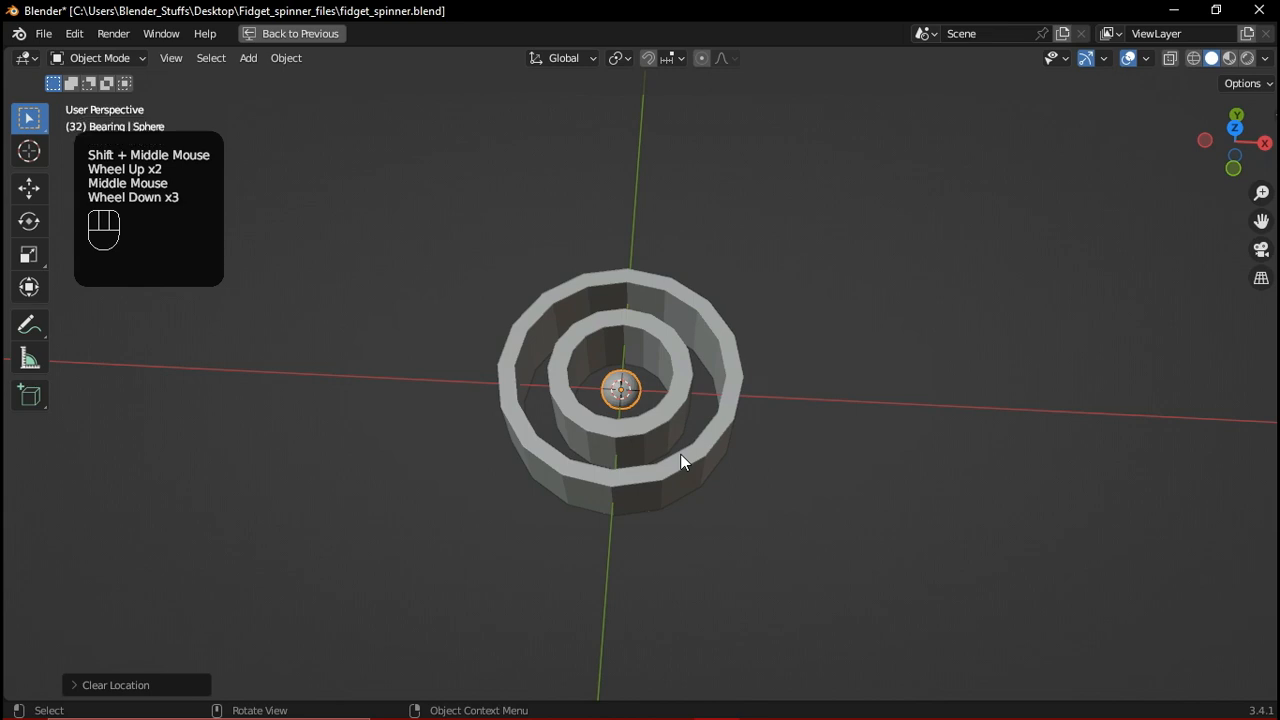
Isolate the small sphere at the center of the bearing in local view
{"action": "middle_click_drag", "start_coordinate": [677, 456], "coordinate": [672, 494]}
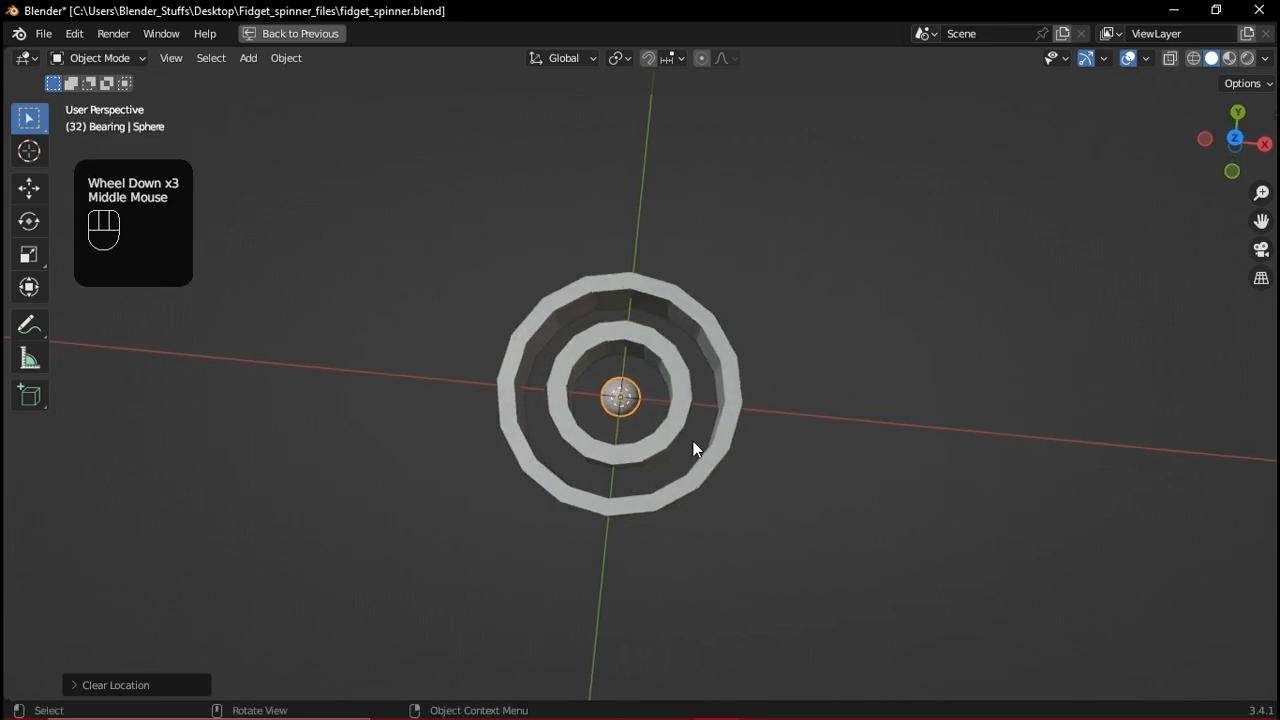
{"action": "middle_click_drag", "start_coordinate": [693, 441], "coordinate": [651, 480], "text": "shift"}
{"action": "scroll", "coordinate": [651, 480], "scroll_direction": "up", "scroll_amount": 2}
{"action": "scroll", "coordinate": [627, 418], "scroll_direction": "up", "scroll_amount": 1}
{"action": "middle_click_drag", "start_coordinate": [627, 418], "coordinate": [654, 438], "text": "shift"}
{"action": "scroll", "coordinate": [620, 423], "scroll_direction": "up", "scroll_amount": 2}
{"action": "scroll", "coordinate": [623, 434], "scroll_direction": "up", "scroll_amount": 1}
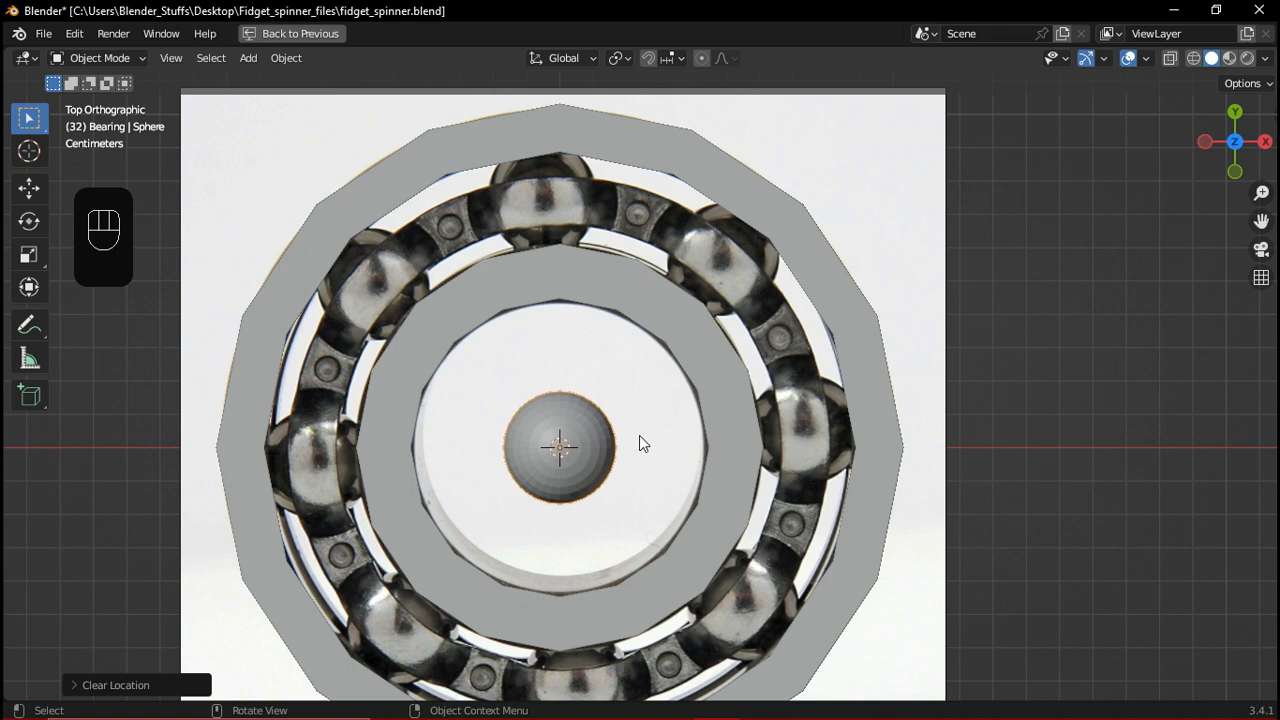
{"action": "middle_click_drag", "start_coordinate": [563, 423], "coordinate": [600, 433]}
{"action": "left_click", "coordinate": [581, 450]}
{"action": "key", "text": "KP_Divide"}
{"action": "middle_click_drag", "start_coordinate": [575, 449], "coordinate": [589, 471]}
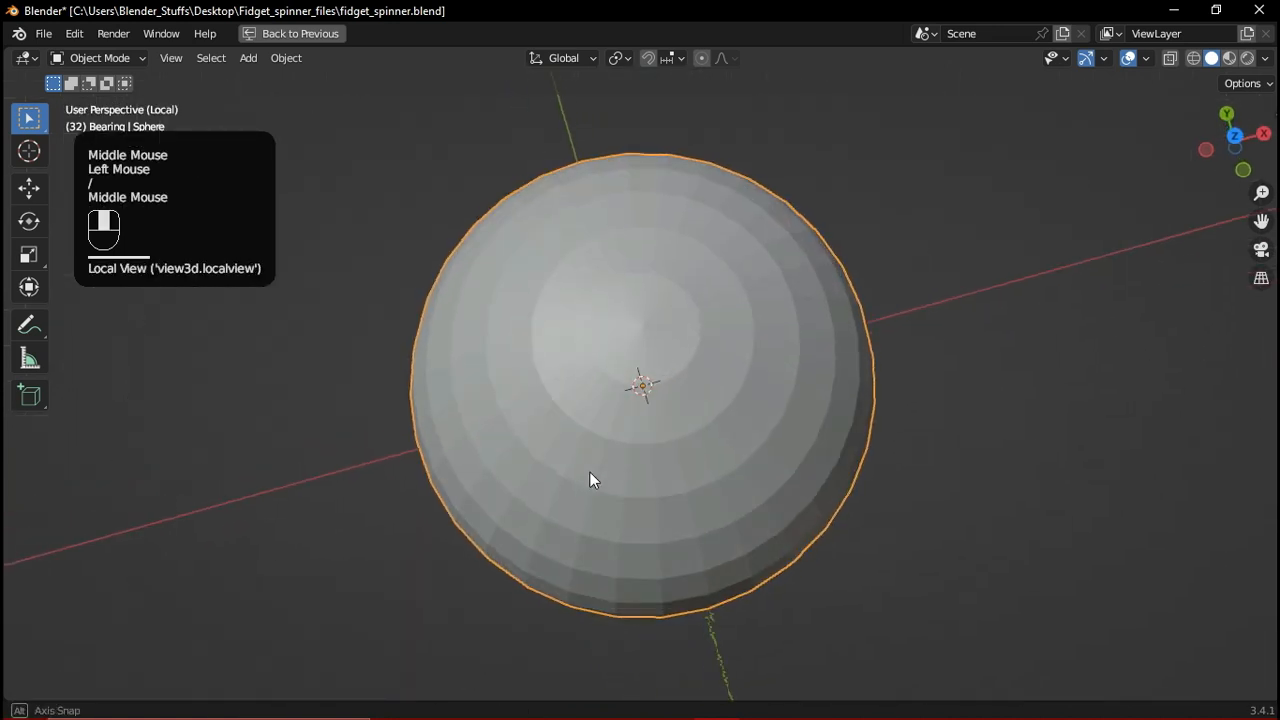
Rotate the sphere 90° around the global X axis
{"action": "scroll", "coordinate": [610, 470], "scroll_direction": "down", "scroll_amount": 4}
{"action": "middle_click_drag", "start_coordinate": [685, 435], "coordinate": [663, 480]}
{"action": "scroll", "coordinate": [663, 518], "scroll_direction": "down", "scroll_amount": 1}
{"action": "scroll", "coordinate": [663, 480], "scroll_direction": "down", "scroll_amount": 1}
{"action": "key", "text": "r"}
{"action": "key", "text": "x"}
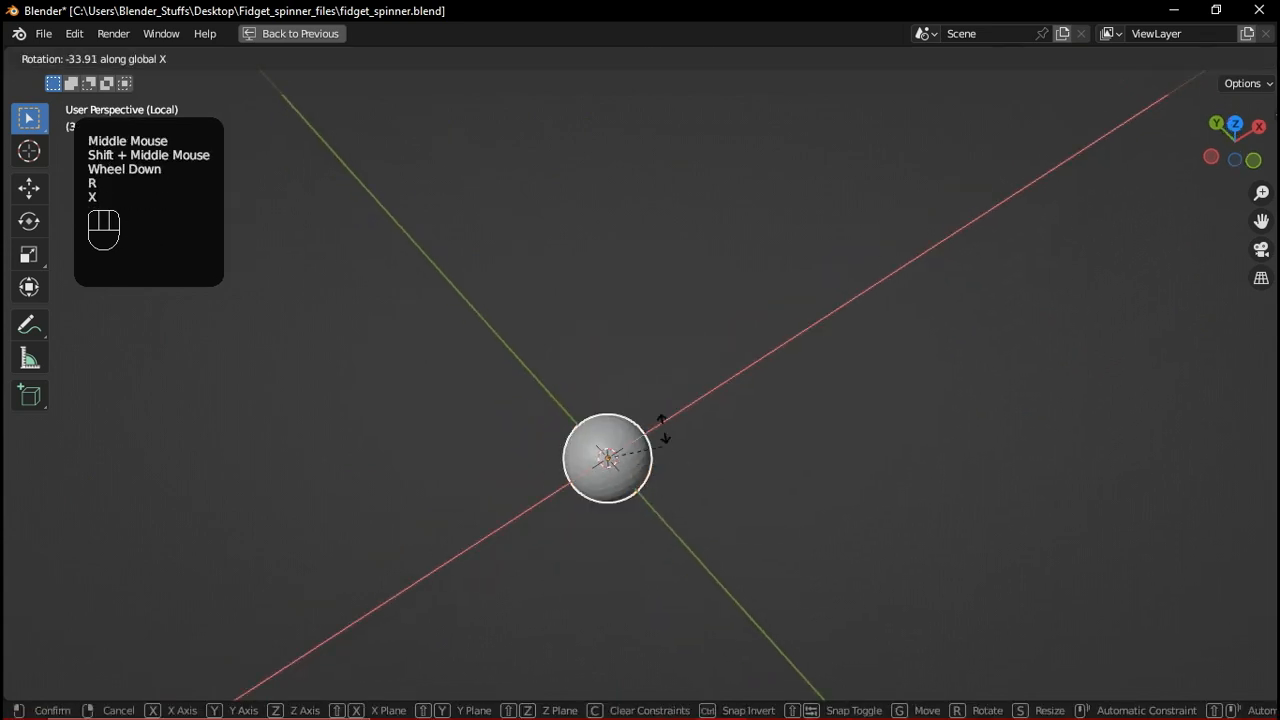
{"action": "type", "text": "90"}
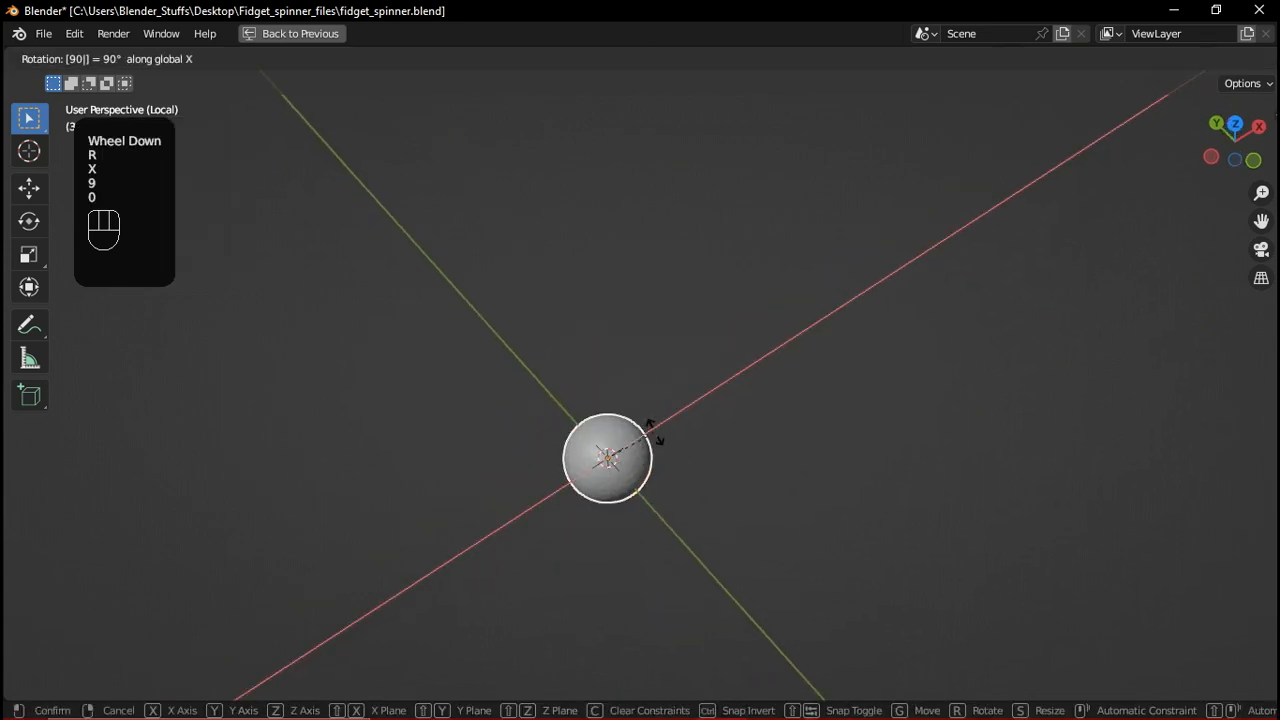
{"action": "left_click", "coordinate": [652, 430]}
Duplicate the sphere in place from the top view and scale the copy up slightly so it encloses the original
{"action": "middle_click_drag", "start_coordinate": [670, 457], "coordinate": [649, 474]}
{"action": "key", "text": "grave"}
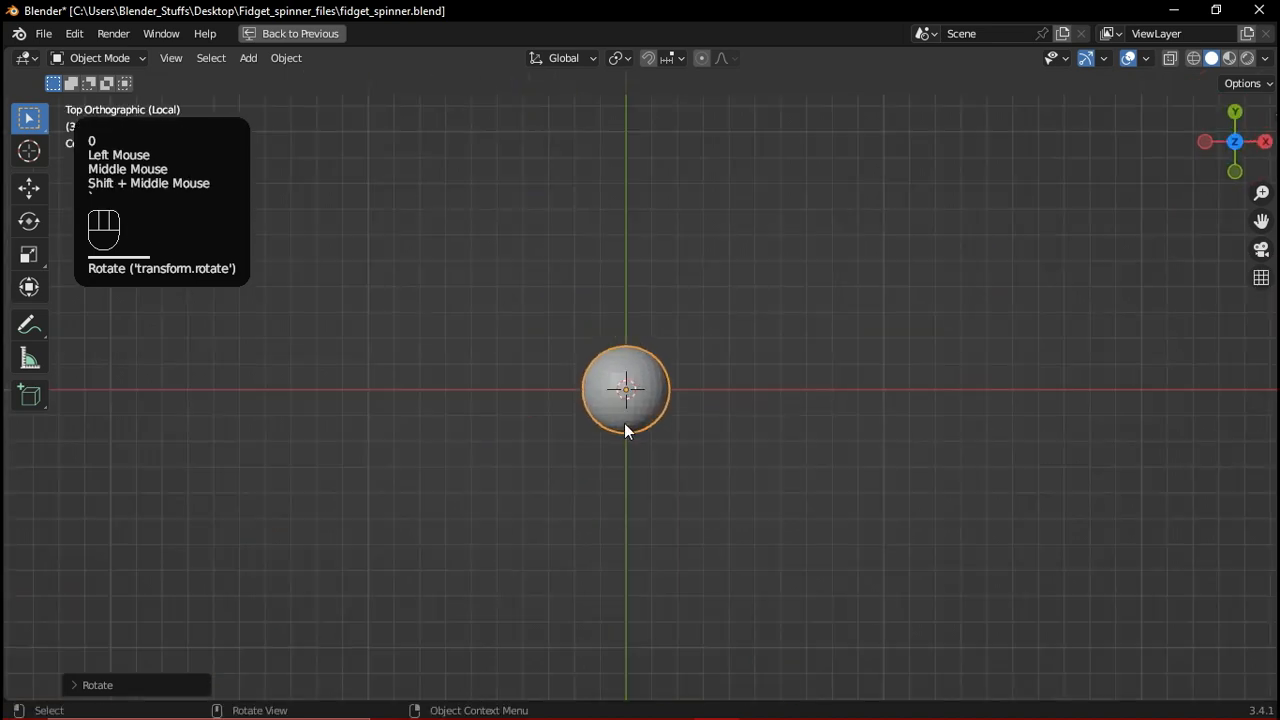
{"action": "scroll", "coordinate": [649, 371], "scroll_direction": "up", "scroll_amount": 3}
{"action": "middle_click_drag", "start_coordinate": [649, 371], "coordinate": [649, 436], "text": "shift"}
{"action": "scroll", "coordinate": [649, 430], "scroll_direction": "up", "scroll_amount": 2}
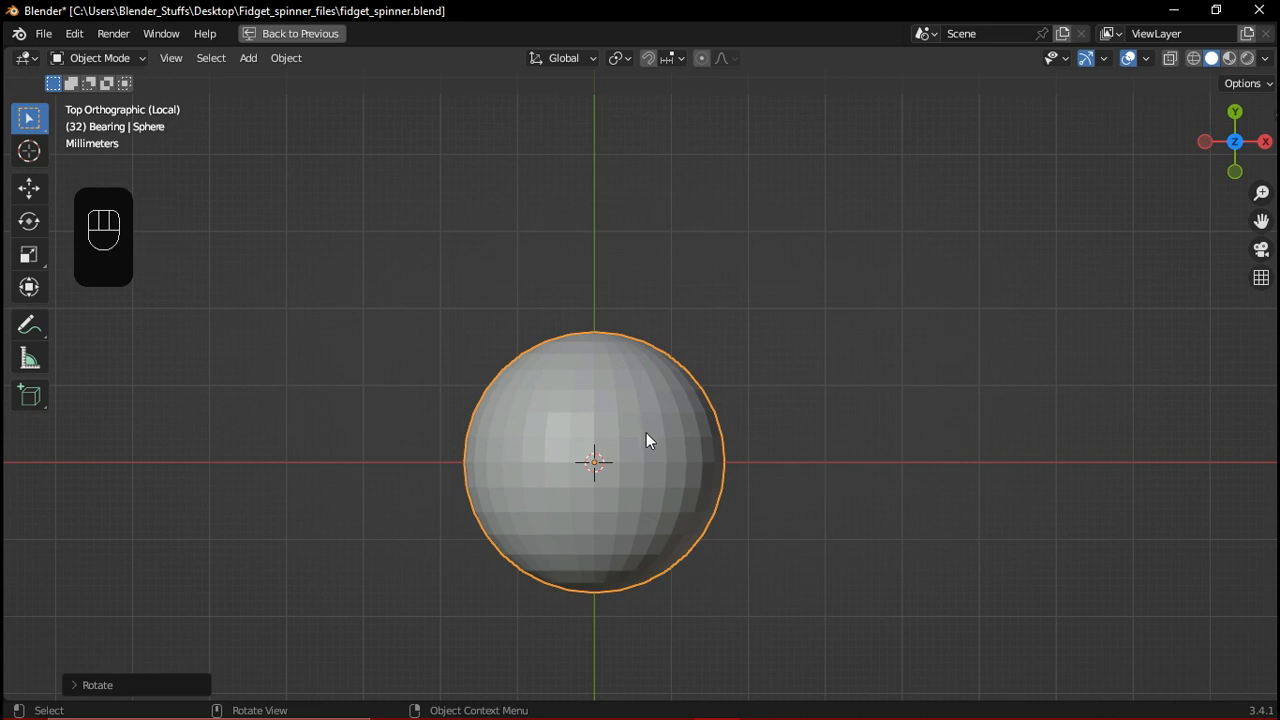
{"action": "key", "text": "shift+d"}
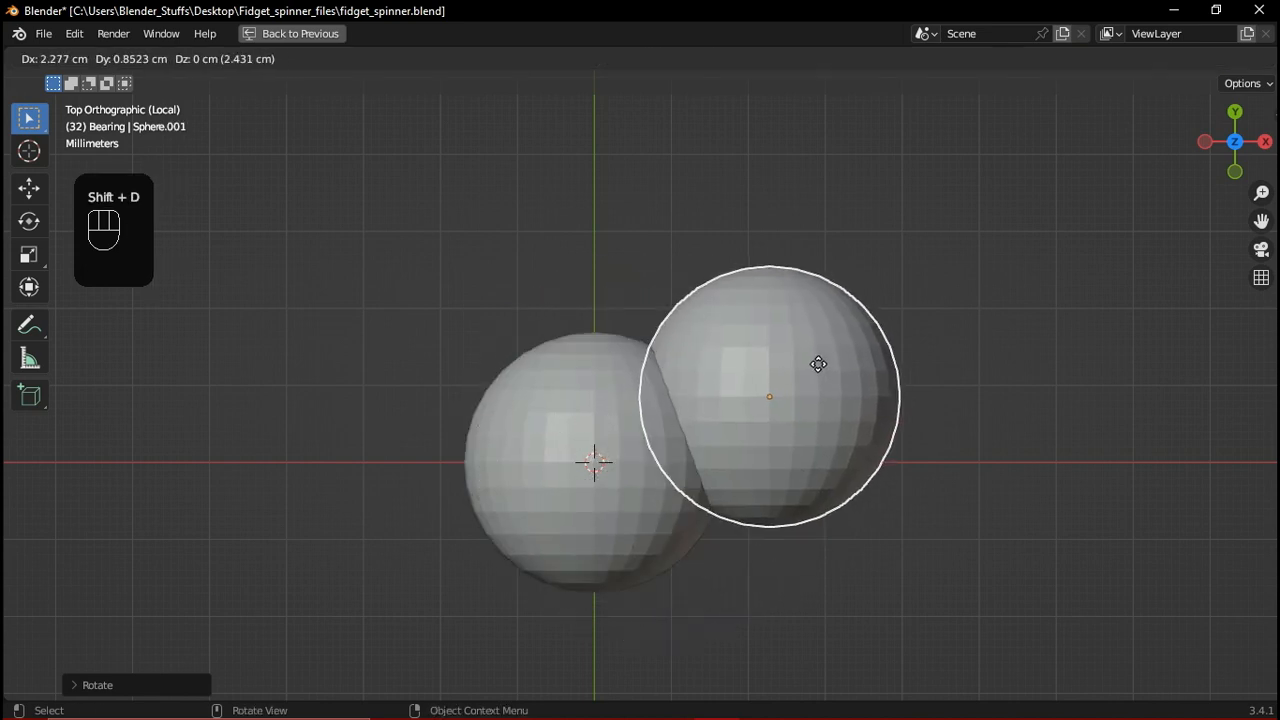
{"action": "right_click", "coordinate": [815, 364]}
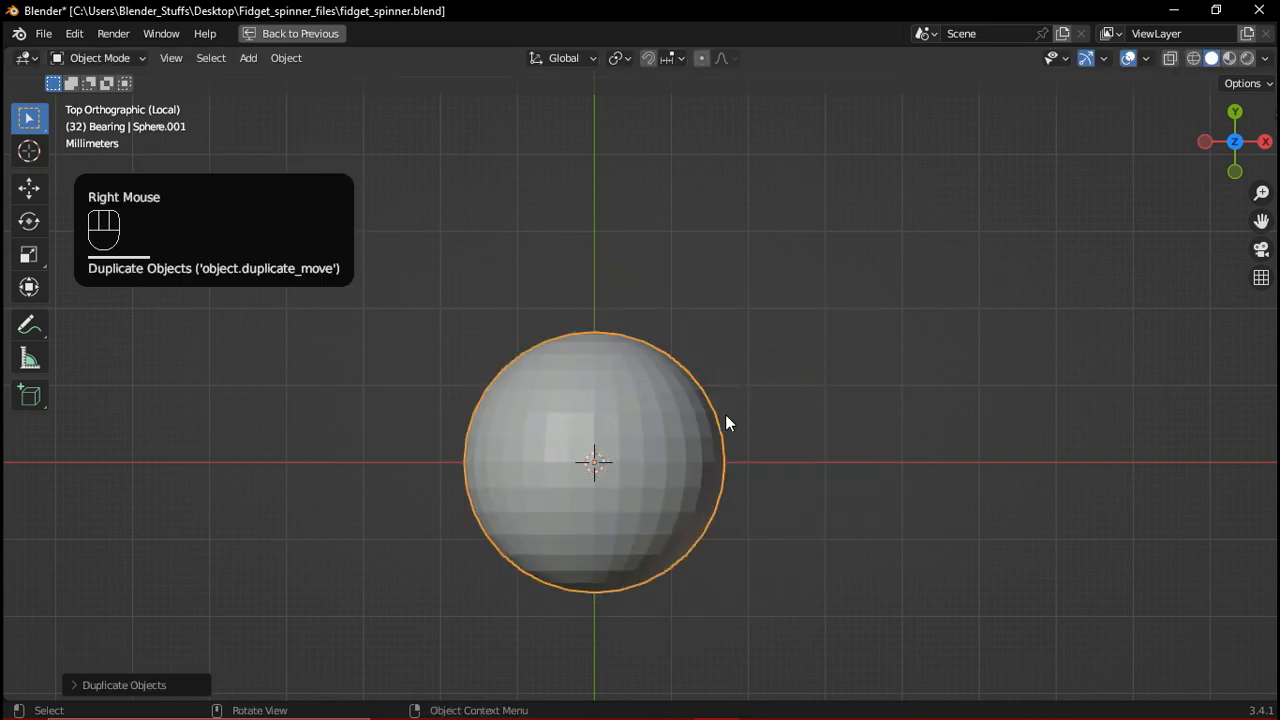
{"action": "key", "text": "s"}
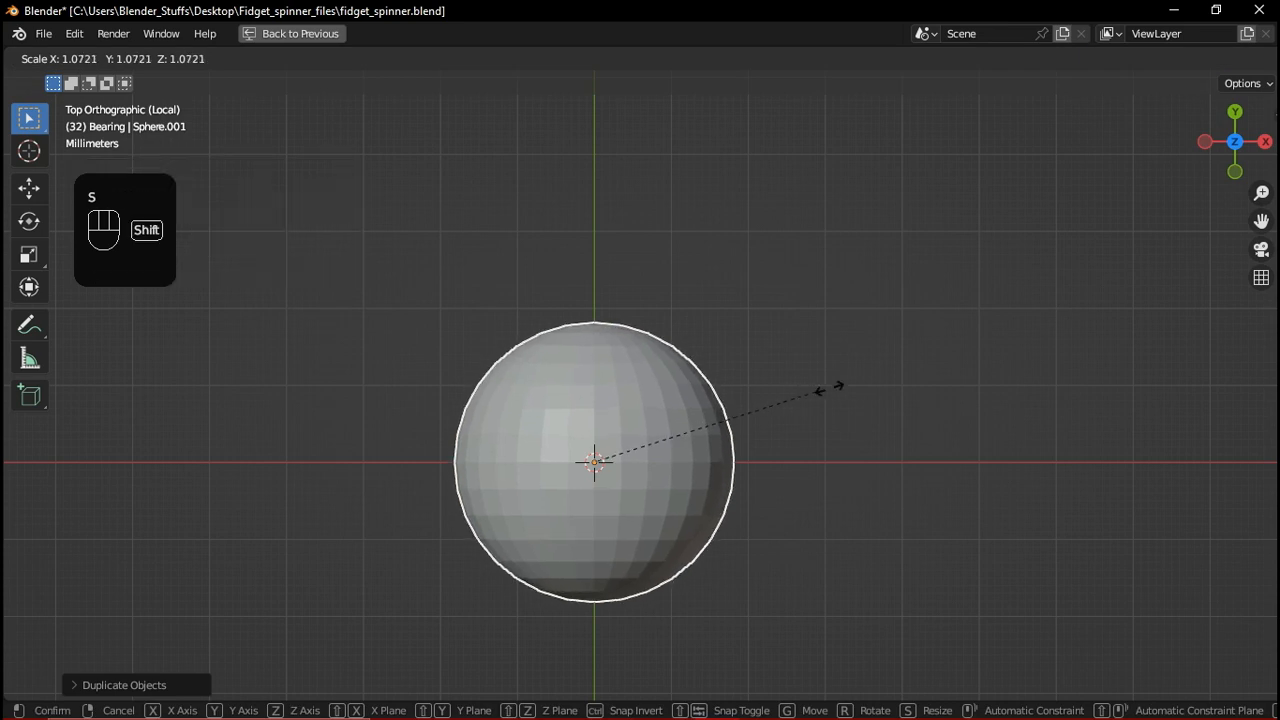
{"action": "left_click", "coordinate": [906, 373], "text": "shift"}
Examine the gap between the two nested spheres in X-ray and wireframe display, and restore solid shading
{"action": "key", "text": "alt+z"}
{"action": "scroll", "coordinate": [757, 423], "scroll_direction": "up", "scroll_amount": 2}
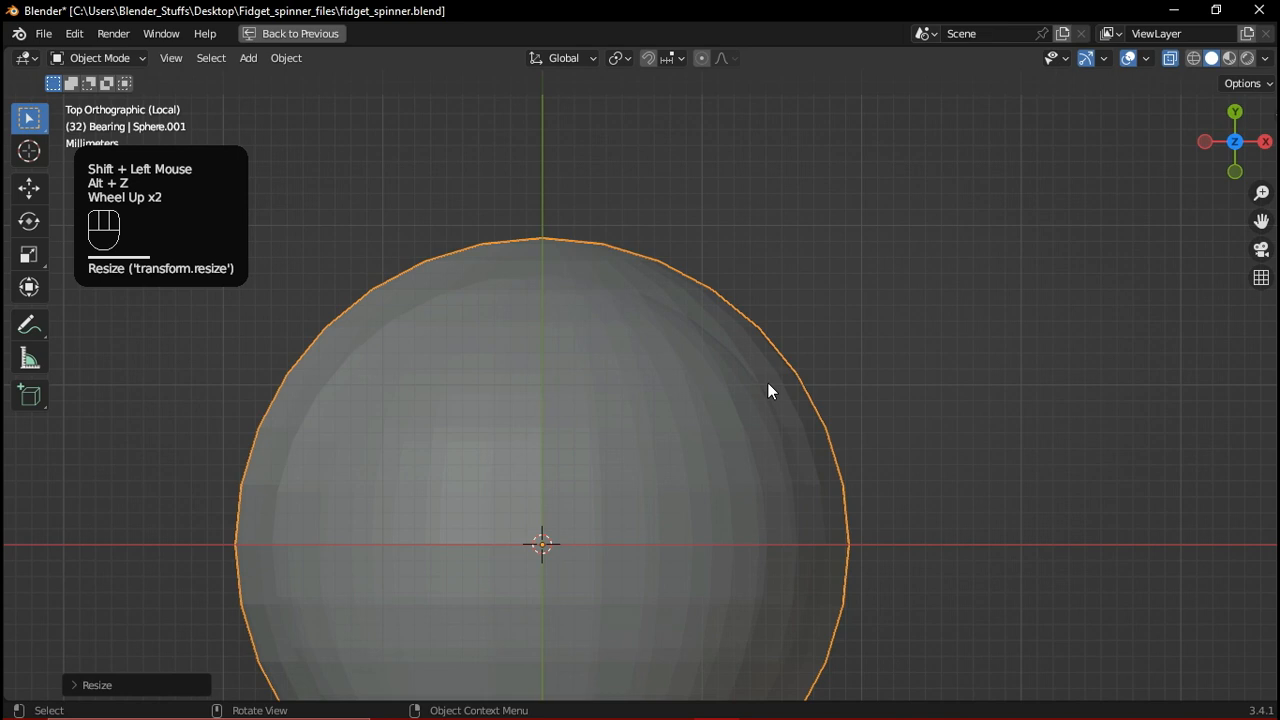
{"action": "mouse_move", "coordinate": [780, 382]}
{"action": "middle_mouse_down", "text": "shift"}
{"action": "mouse_move", "coordinate": [756, 345]}
{"action": "mouse_move", "coordinate": [754, 369]}
{"action": "mouse_move", "coordinate": [666, 354]}
{"action": "middle_mouse_up", "text": "shift"}
{"action": "key", "text": "z"}
{"action": "key", "text": "alt+z"}
{"action": "scroll", "coordinate": [640, 328], "scroll_direction": "up", "scroll_amount": 3}
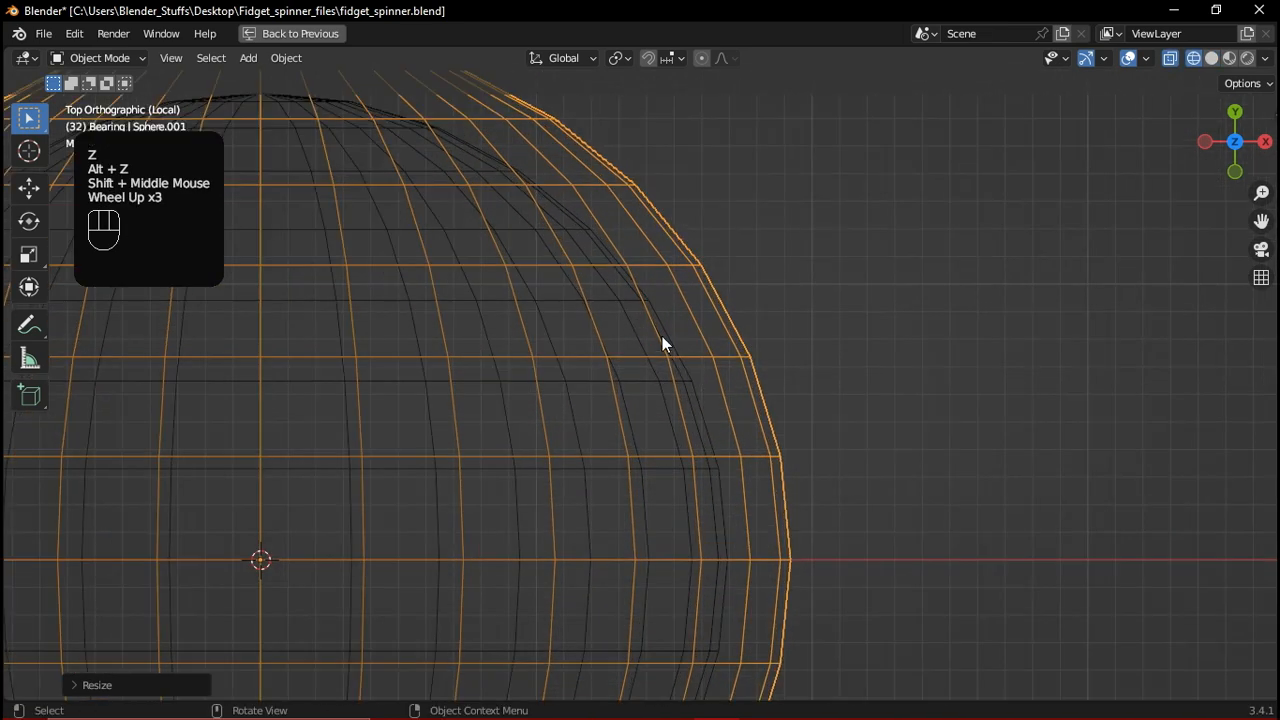
{"action": "key", "text": "alt+z"}
{"action": "scroll", "coordinate": [720, 434], "scroll_direction": "down", "scroll_amount": 2}
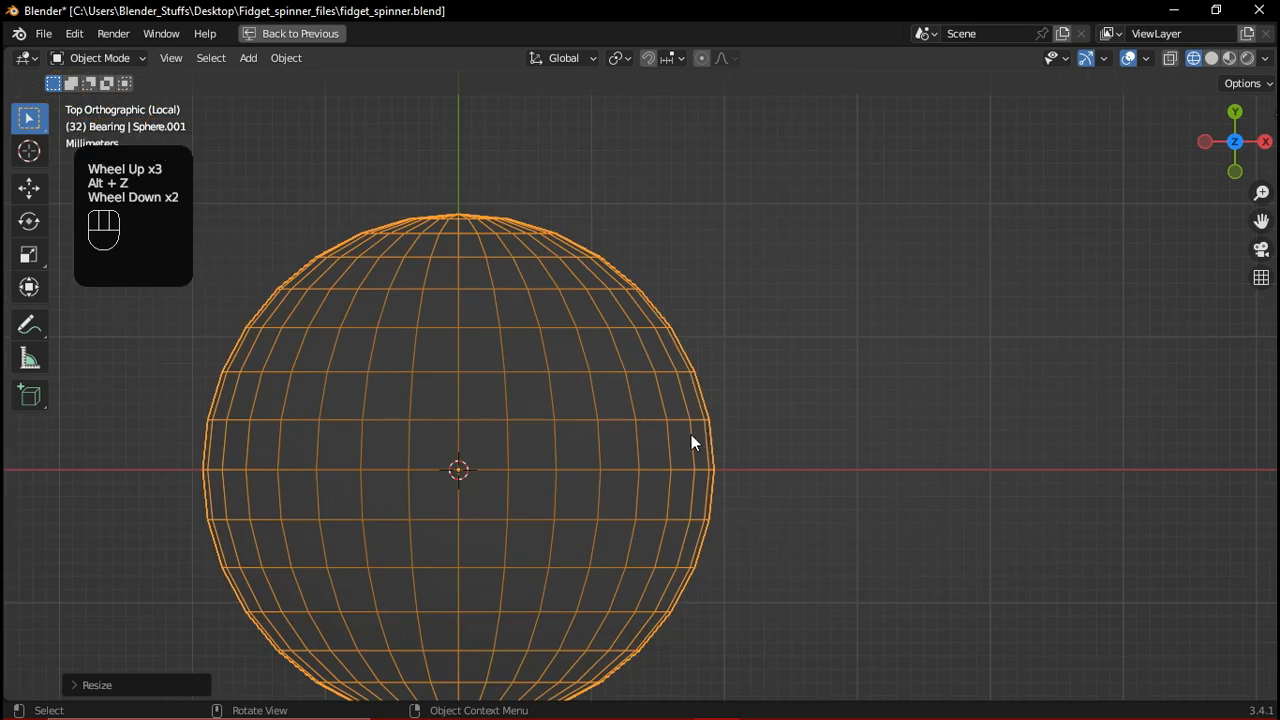
{"action": "middle_click_drag", "start_coordinate": [691, 443], "coordinate": [661, 397]}
{"action": "scroll", "coordinate": [571, 424], "scroll_direction": "down", "scroll_amount": 2}
{"action": "key", "text": "alt+z"}
{"action": "key", "text": "z"}
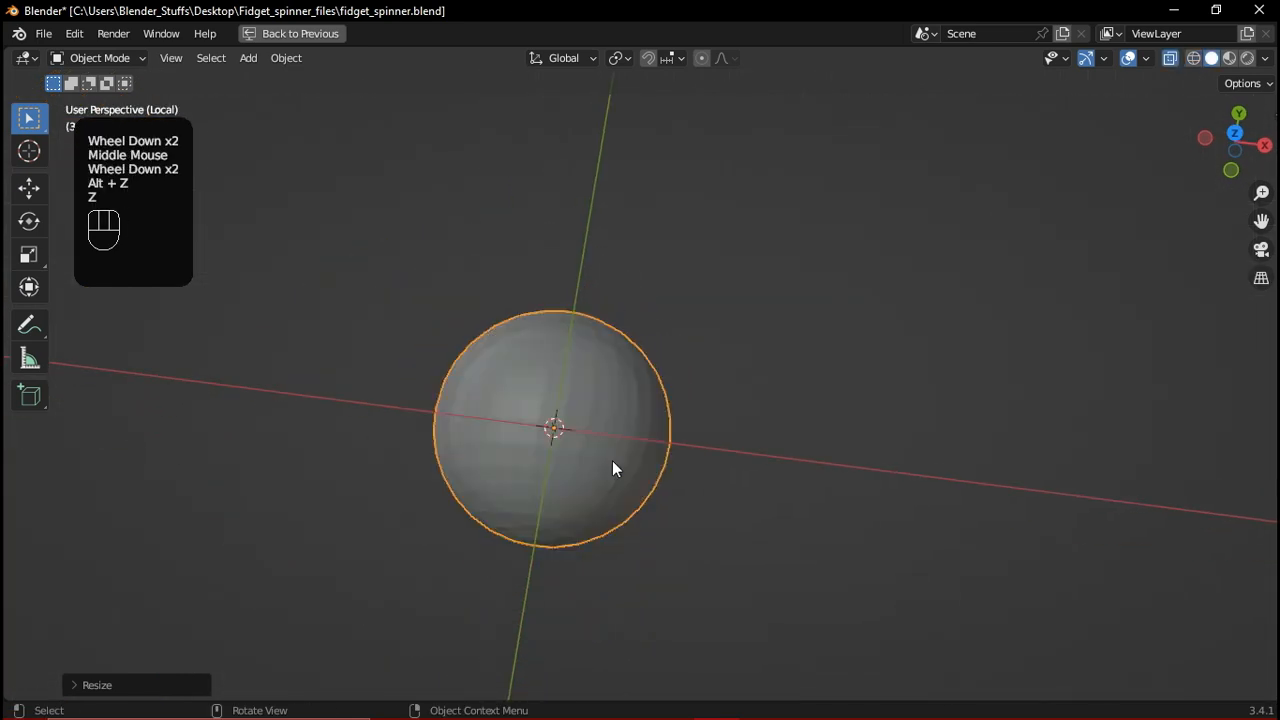
{"action": "key", "text": "alt+z"}
Enter Edit Mode on the larger outer sphere in the top view and switch to vertex selection
{"action": "left_click", "coordinate": [620, 396]}
{"action": "middle_click_drag", "start_coordinate": [690, 384], "coordinate": [638, 323], "text": "shift"}
{"action": "key", "text": "grave"}
{"action": "left_click", "coordinate": [675, 252]}
{"action": "left_click", "coordinate": [664, 378]}
{"action": "key", "text": "g"}
{"action": "right_click", "coordinate": [662, 368]}
{"action": "key", "text": "Tab"}
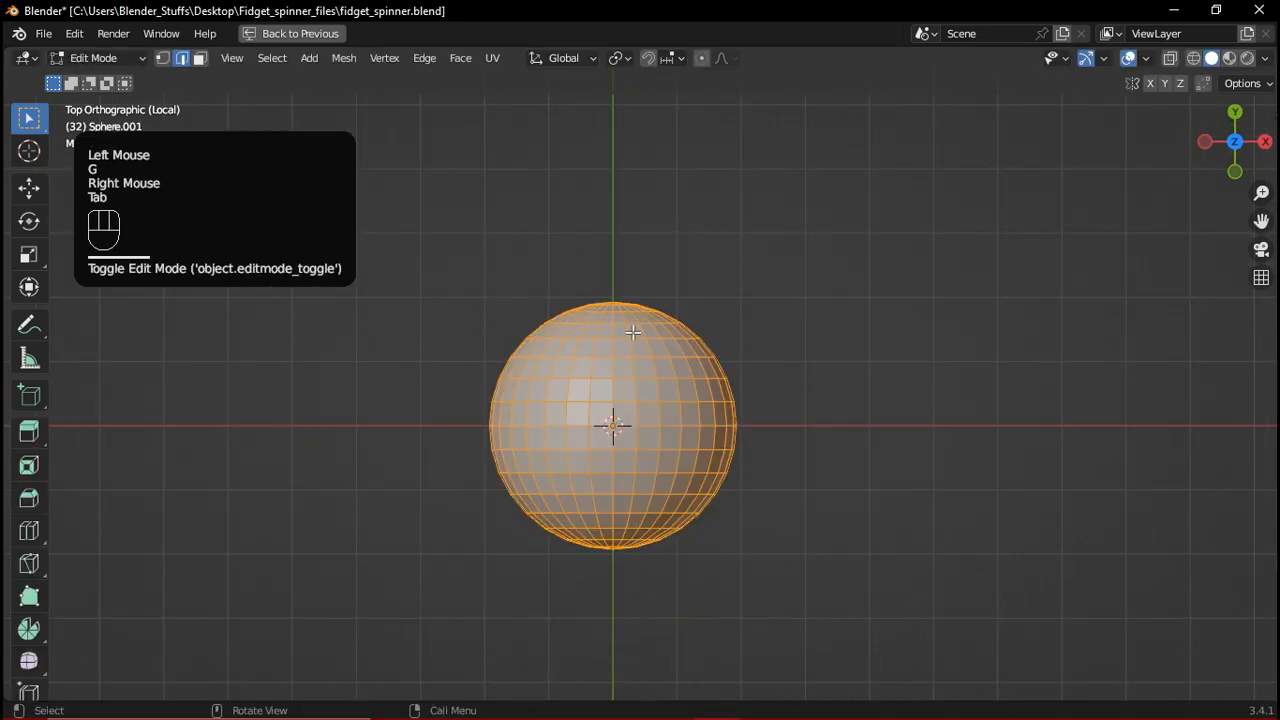
{"action": "left_click", "coordinate": [162, 58]}
{"action": "scroll", "coordinate": [560, 262], "scroll_direction": "up", "scroll_amount": 1}
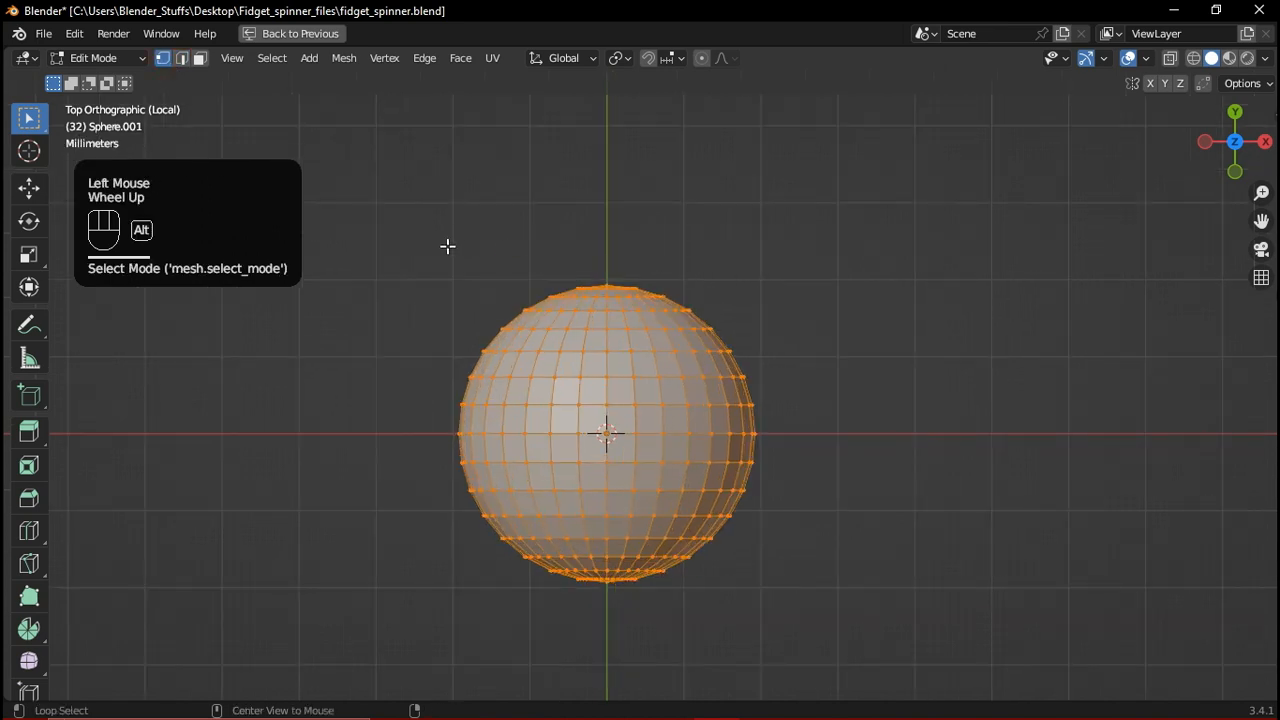
Delete the upper and lower cap vertices of the outer sphere, keeping only the five central vertex rows as a band
{"action": "key", "text": "alt+z"}
{"action": "left_click", "coordinate": [743, 240]}
{"action": "left_click_drag", "start_coordinate": [422, 248], "coordinate": [734, 394]}
{"action": "middle_click_drag", "start_coordinate": [734, 394], "coordinate": [727, 328], "text": "shift"}
{"action": "left_click_drag", "start_coordinate": [457, 437], "coordinate": [790, 565], "text": "shift"}
{"action": "scroll", "coordinate": [700, 491], "scroll_direction": "up", "scroll_amount": 2}
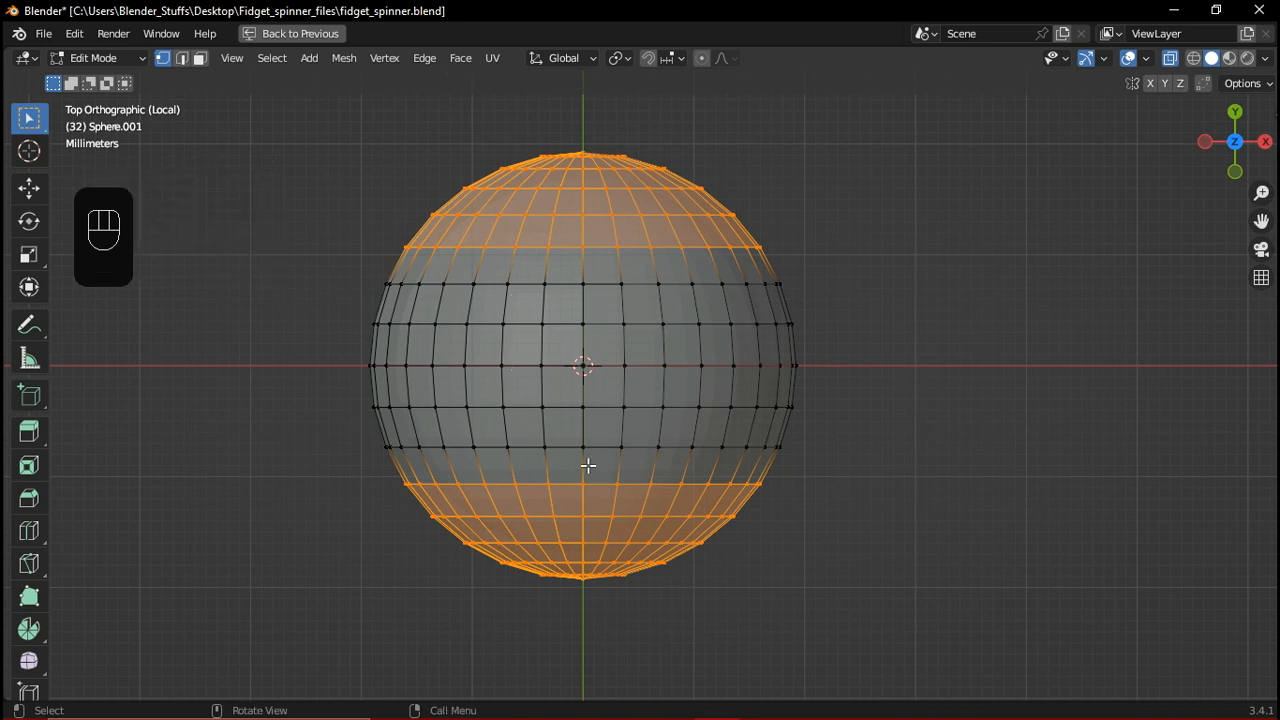
{"action": "key", "text": "alt+z"}
{"action": "middle_click_drag", "start_coordinate": [820, 603], "coordinate": [743, 457]}
{"action": "scroll", "coordinate": [533, 380], "scroll_direction": "down", "scroll_amount": 2}
{"action": "key", "text": "x"}
{"action": "left_click", "coordinate": [660, 430]}
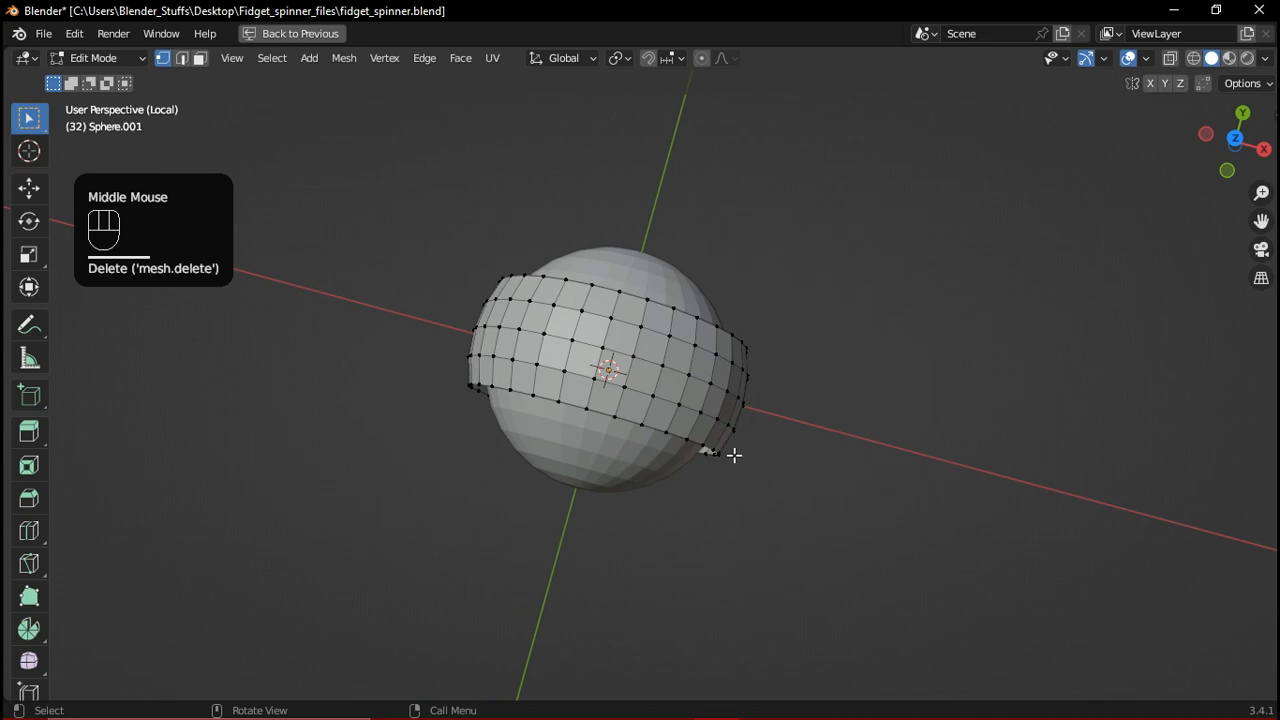
Return to Object Mode and isolate the band alone in local view, without the inner sphere
{"action": "key", "text": "grave"}
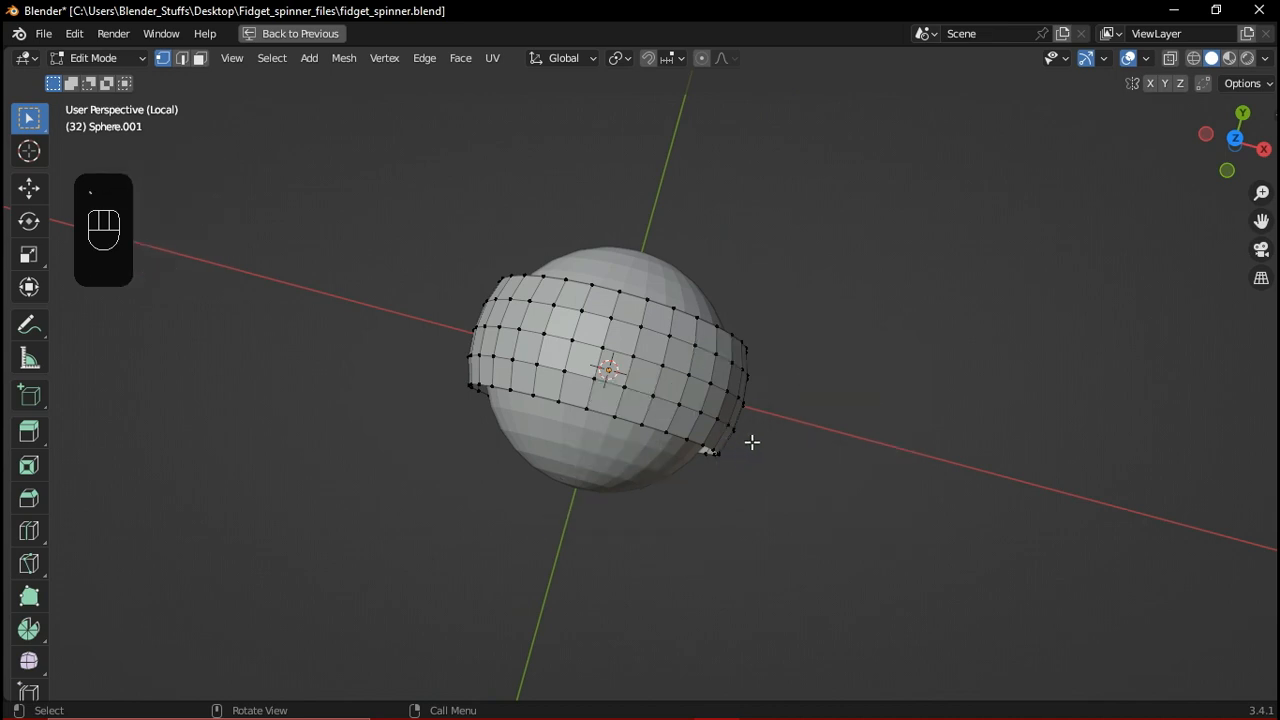
{"action": "key", "text": "Tab"}
{"action": "middle_click_drag", "start_coordinate": [749, 441], "coordinate": [756, 408]}
{"action": "left_click", "coordinate": [756, 408]}
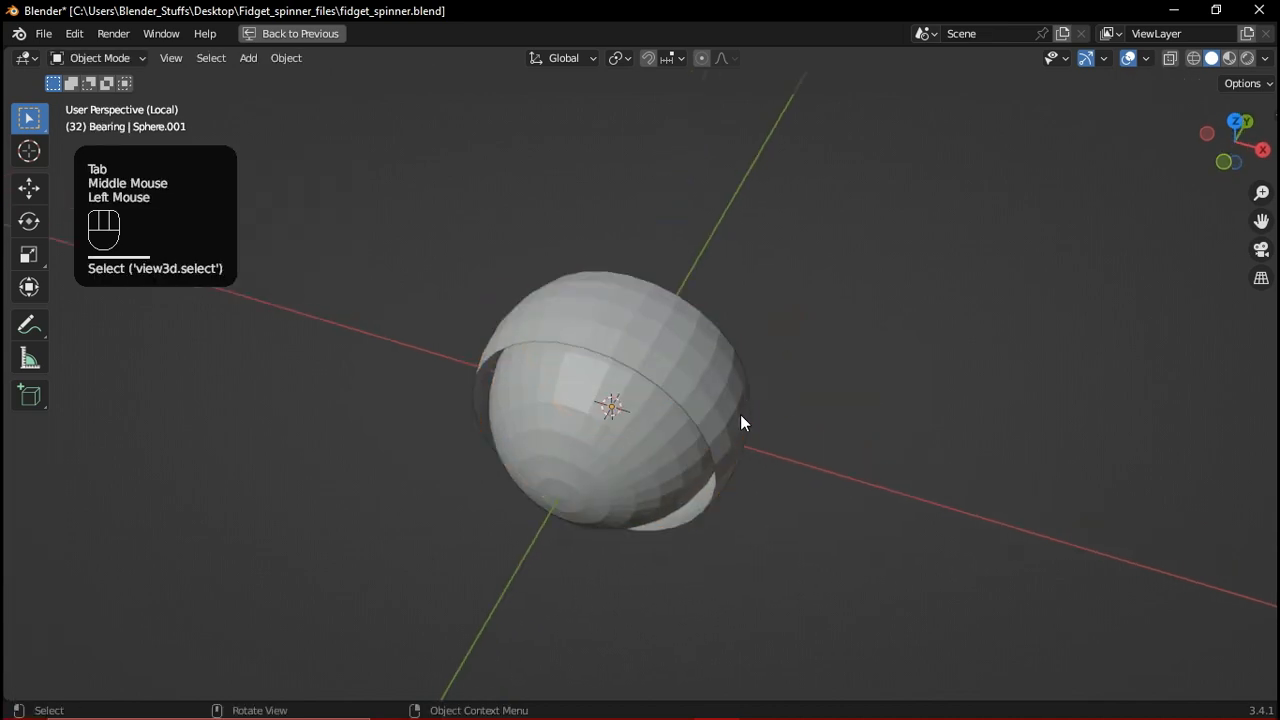
{"action": "key", "text": "slash"}
{"action": "middle_click_drag", "start_coordinate": [625, 435], "coordinate": [606, 389]}
{"action": "left_click", "coordinate": [595, 380]}
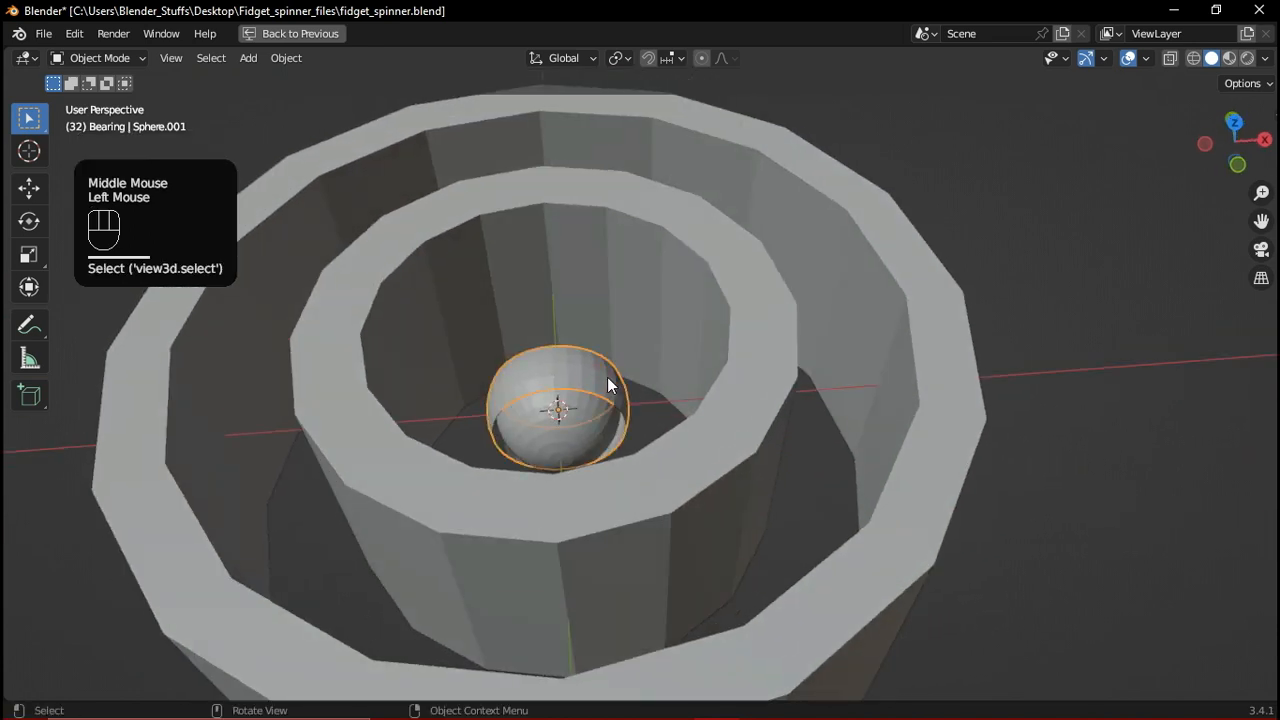
{"action": "key", "text": "slash"}
{"action": "middle_click_drag", "start_coordinate": [684, 430], "coordinate": [680, 394]}
{"action": "scroll", "coordinate": [683, 402], "scroll_direction": "down", "scroll_amount": 2}
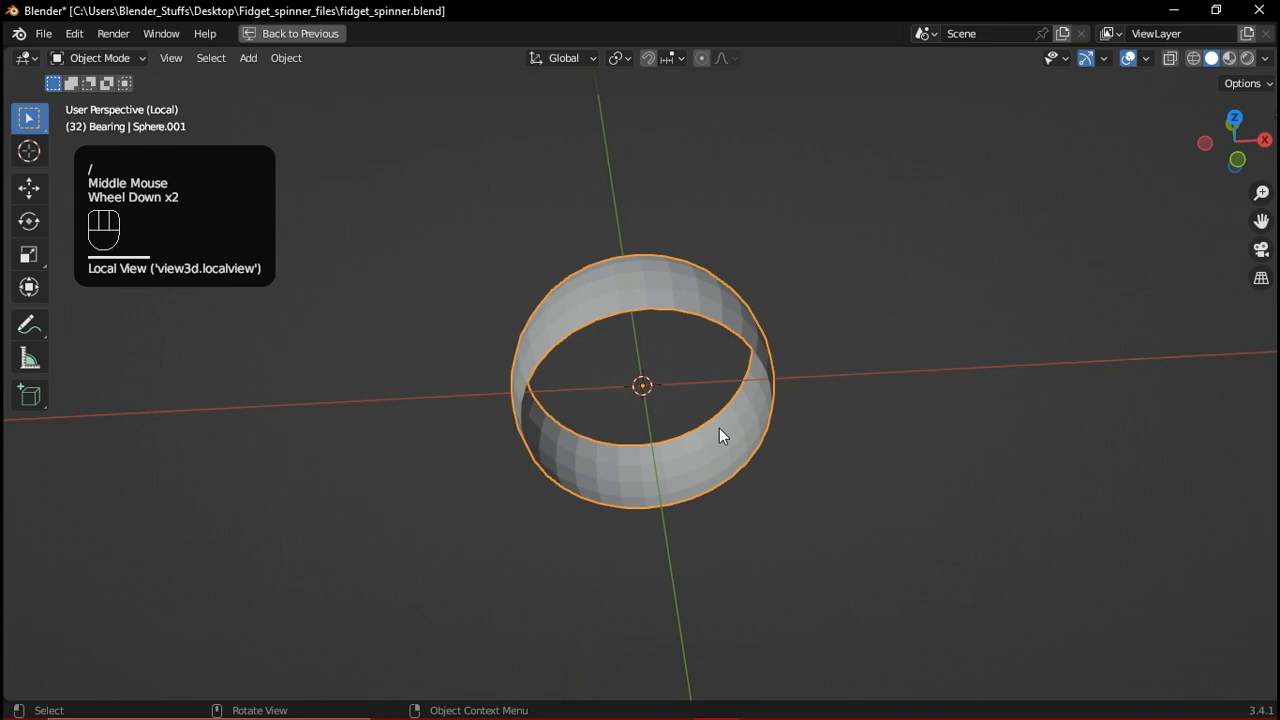
Delete the row of vertices crossing the band at its positive X side to open a gap in the ring
{"action": "key", "text": "grave"}
{"action": "middle_click_drag", "start_coordinate": [744, 401], "coordinate": [634, 386], "text": "shift"}
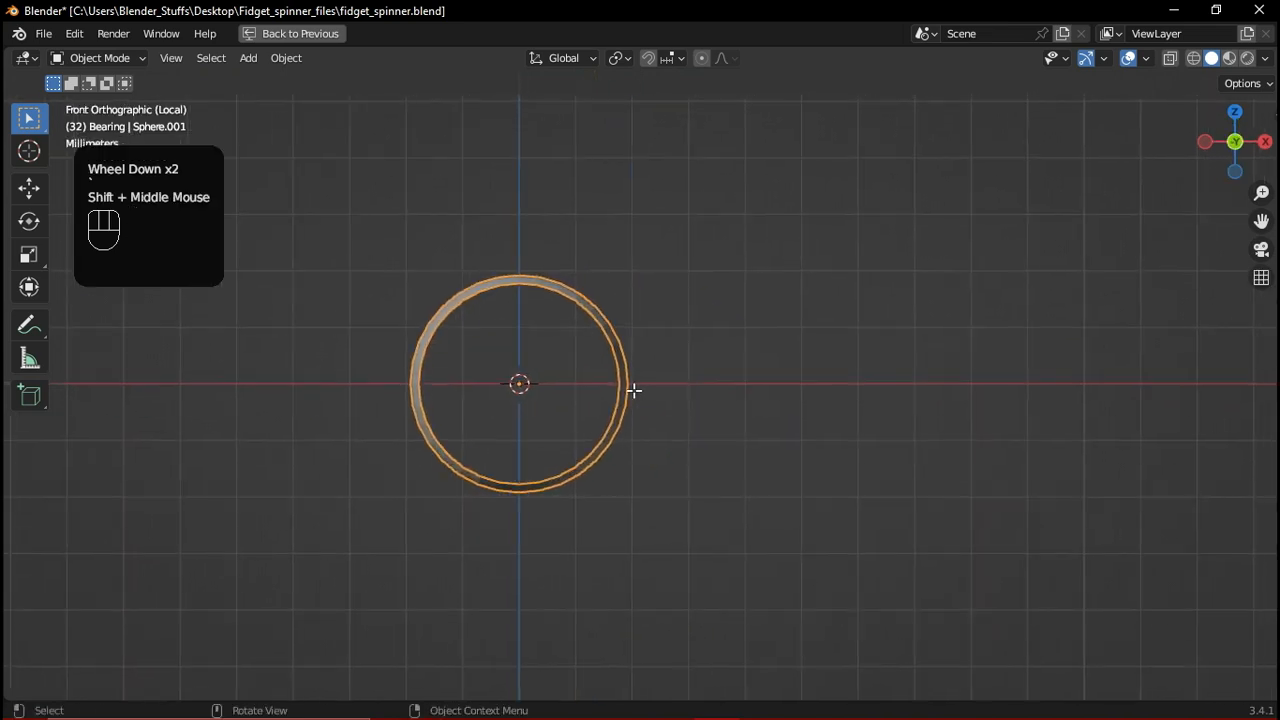
{"action": "key", "text": "Tab"}
{"action": "scroll", "coordinate": [694, 411], "scroll_direction": "up", "scroll_amount": 4}
{"action": "middle_click_drag", "start_coordinate": [587, 340], "coordinate": [557, 317], "text": "shift"}
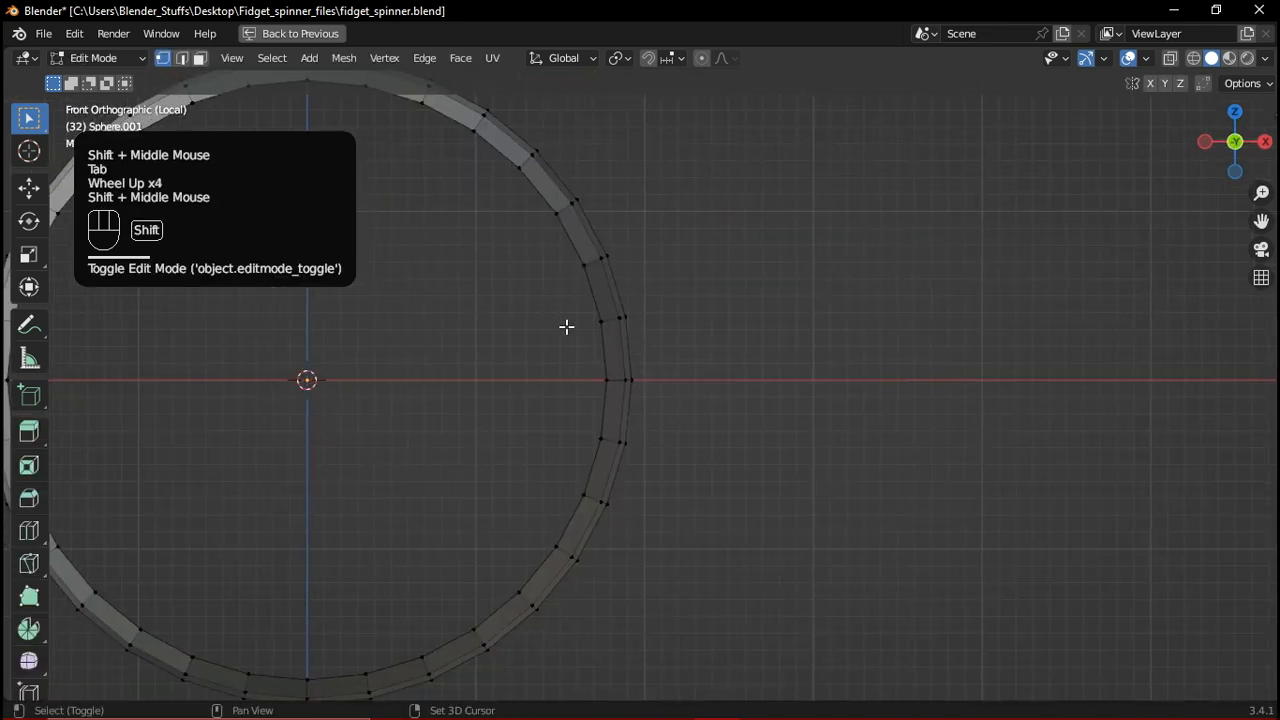
{"action": "key", "text": "alt+z"}
{"action": "left_click_drag", "start_coordinate": [511, 349], "coordinate": [790, 411]}
{"action": "key", "text": "alt+z"}
{"action": "middle_click_drag", "start_coordinate": [635, 418], "coordinate": [717, 460]}
{"action": "key", "text": "x"}
{"action": "left_click", "coordinate": [591, 433]}
Flatten the upper open edge of the gap by scaling its edge loop to 0 along Z
{"action": "key", "text": "grave"}
{"action": "left_click", "coordinate": [615, 363]}
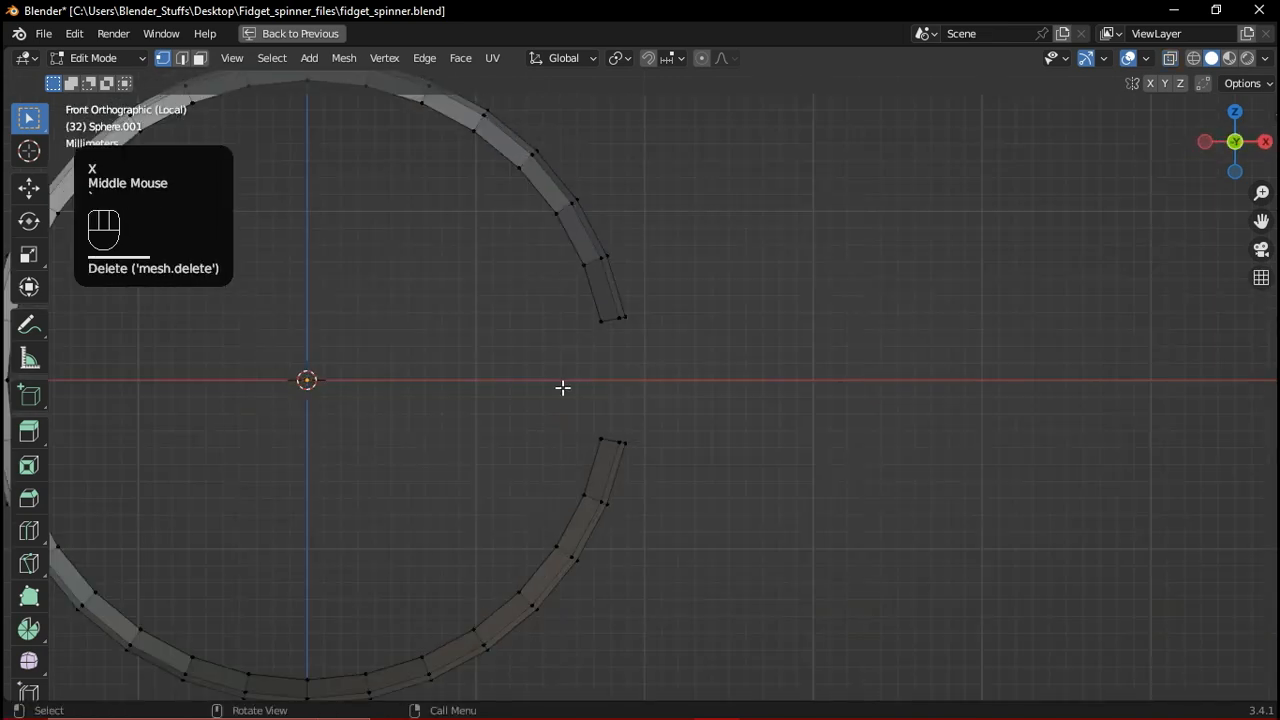
{"action": "middle_click_drag", "start_coordinate": [577, 386], "coordinate": [604, 336]}
{"action": "left_click", "coordinate": [603, 316], "text": "alt"}
{"action": "middle_click_drag", "start_coordinate": [666, 371], "coordinate": [640, 377]}
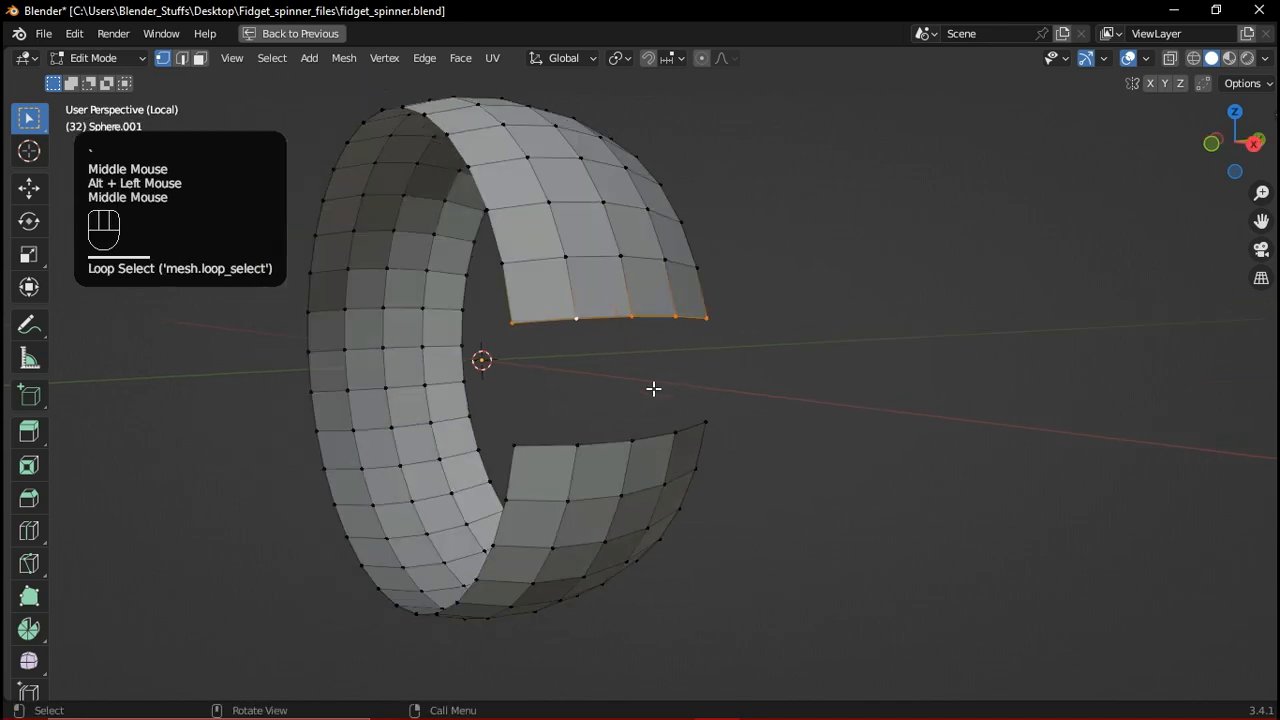
{"action": "scroll", "coordinate": [663, 429], "scroll_direction": "down", "scroll_amount": 2}
{"action": "middle_click_drag", "start_coordinate": [652, 472], "coordinate": [655, 444]}
{"action": "key", "text": "s"}
{"action": "key", "text": "z"}
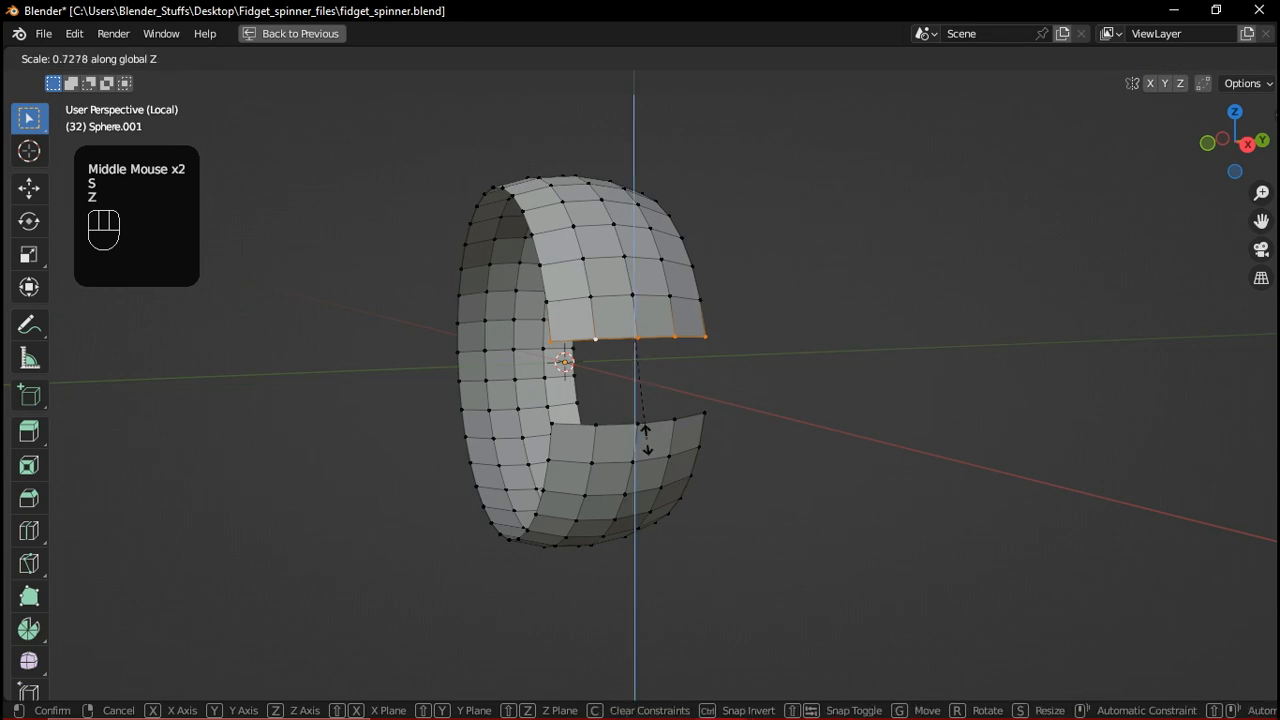
{"action": "key", "text": "0"}
{"action": "left_click", "coordinate": [646, 440]}
{"action": "middle_click_drag", "start_coordinate": [646, 440], "coordinate": [677, 437]}
{"action": "scroll", "coordinate": [575, 353], "scroll_direction": "up", "scroll_amount": 1}
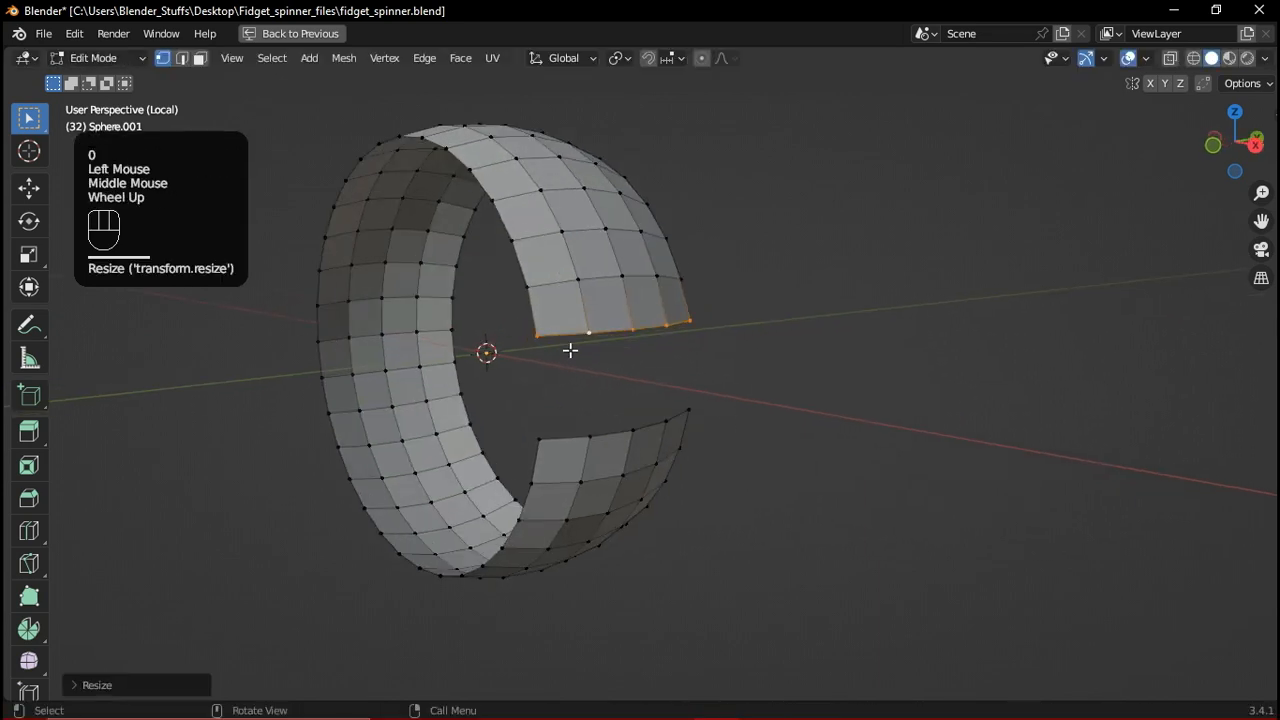
Flatten the lower open edge of the gap by scaling its edge loop to 0 along Z
{"action": "key", "text": "grave"}
{"action": "left_click", "coordinate": [588, 267]}
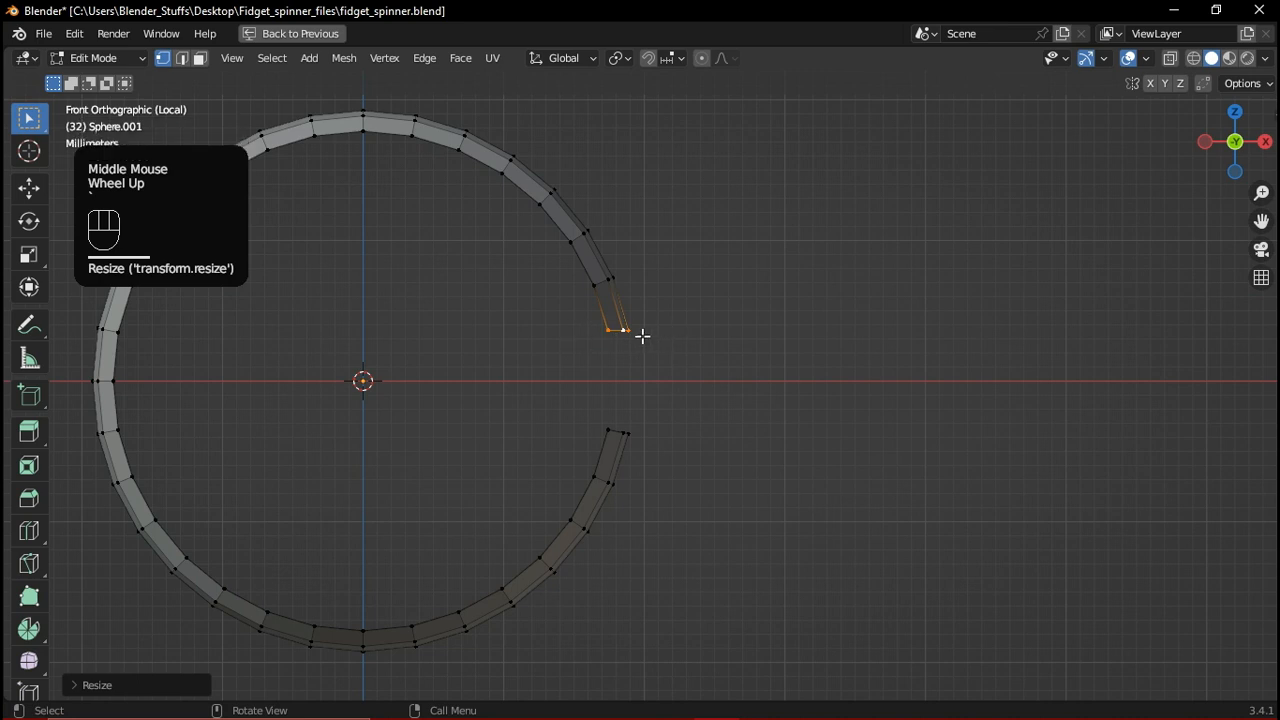
{"action": "middle_click_drag", "start_coordinate": [643, 336], "coordinate": [663, 403], "text": "shift"}
{"action": "scroll", "coordinate": [605, 369], "scroll_direction": "up", "scroll_amount": 2}
{"action": "middle_click_drag", "start_coordinate": [753, 407], "coordinate": [646, 368]}
{"action": "left_click", "coordinate": [646, 366], "text": "alt"}
{"action": "middle_click_drag", "start_coordinate": [646, 423], "coordinate": [689, 448]}
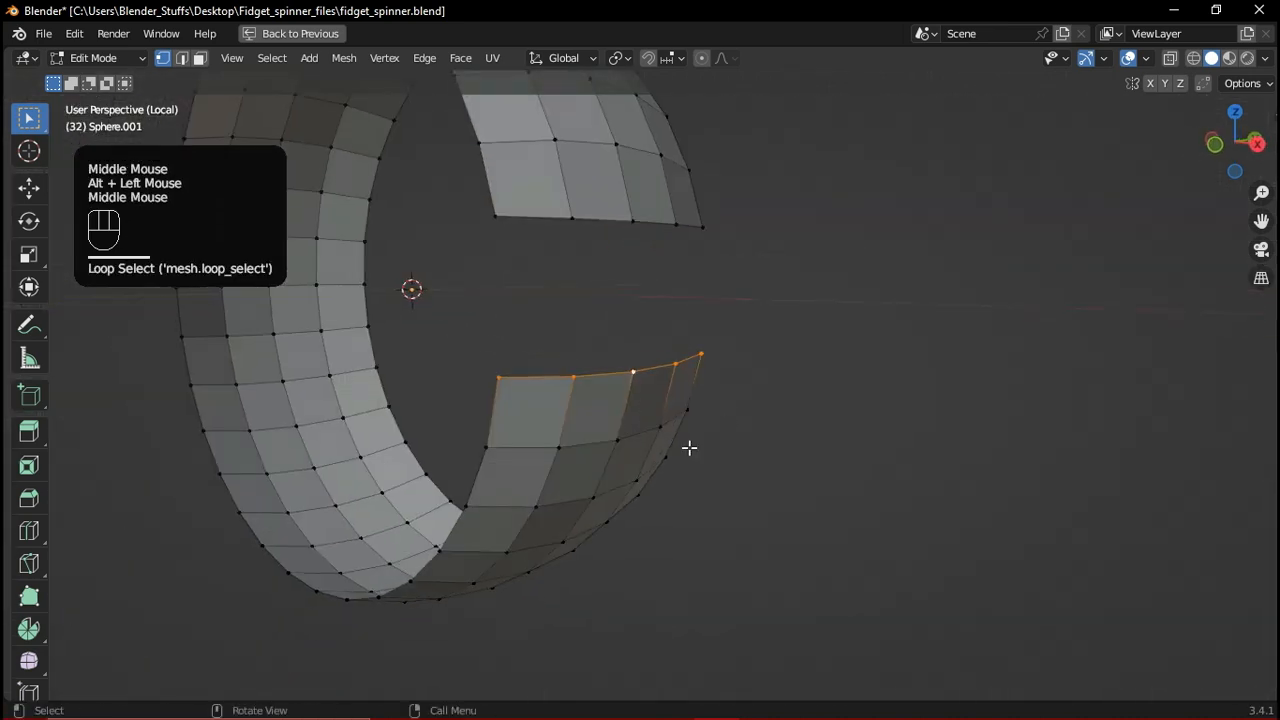
{"action": "scroll", "coordinate": [689, 526], "scroll_direction": "down", "scroll_amount": 1}
{"action": "scroll", "coordinate": [631, 451], "scroll_direction": "down", "scroll_amount": 1}
{"action": "key", "text": "KP_1"}
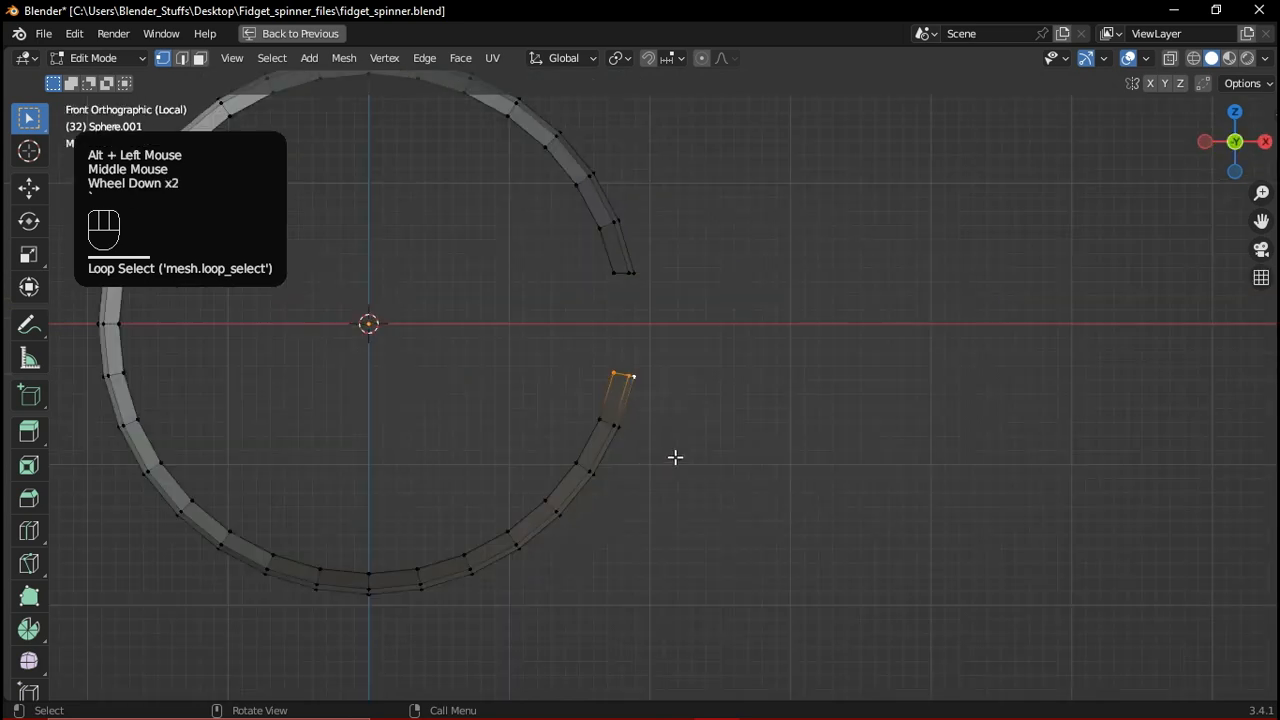
{"action": "scroll", "coordinate": [654, 452], "scroll_direction": "up", "scroll_amount": 2}
{"action": "key", "text": "s"}
{"action": "key", "text": "z"}
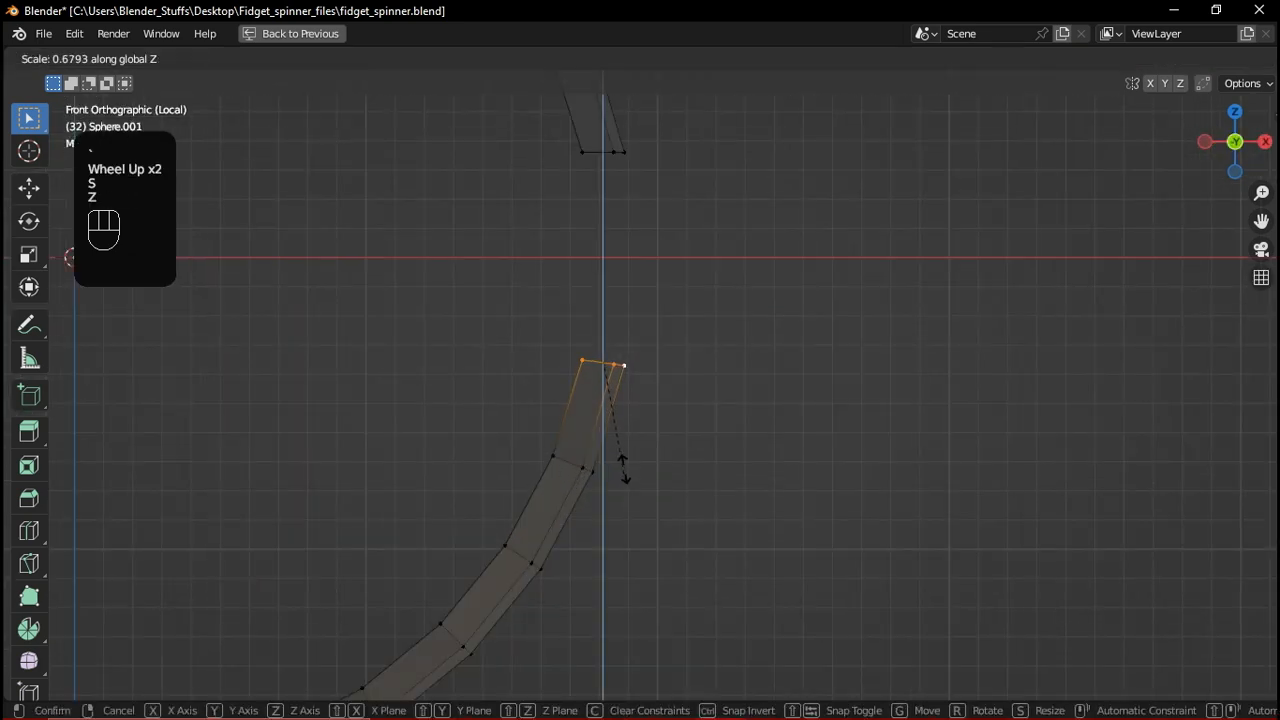
{"action": "key", "text": "0"}
{"action": "key", "text": "Return"}
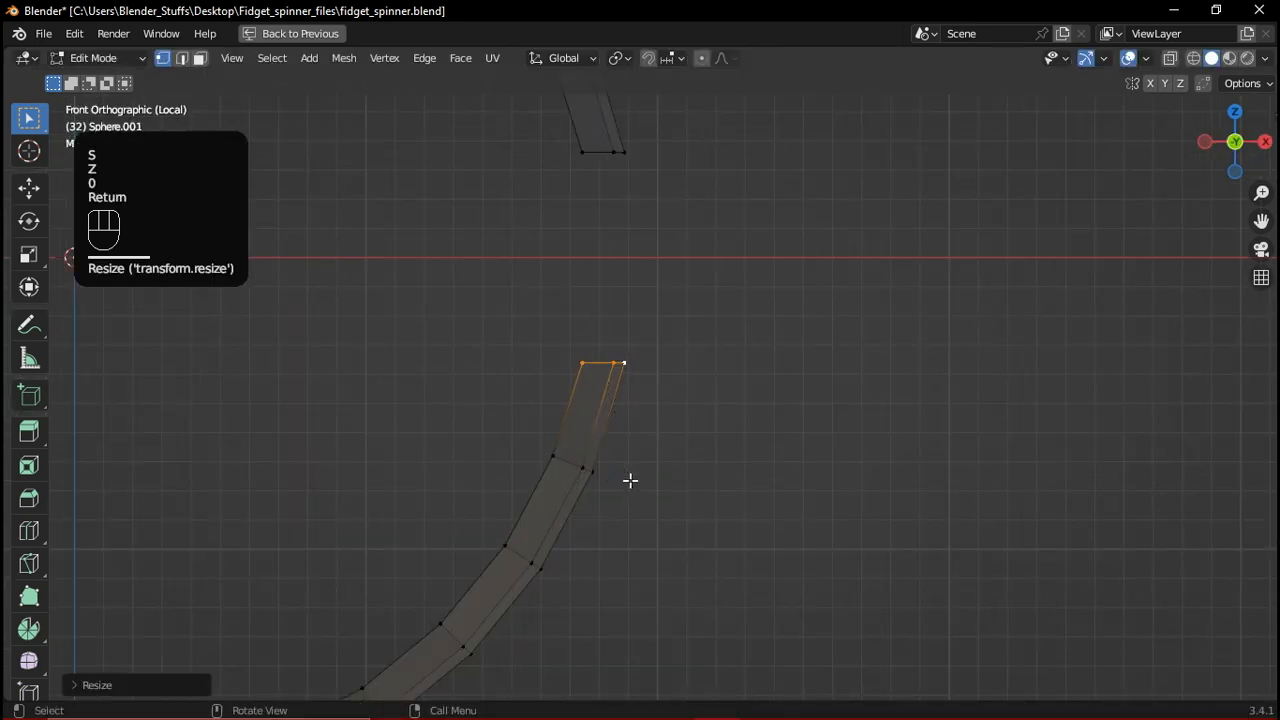
{"action": "scroll", "coordinate": [697, 429], "scroll_direction": "down", "scroll_amount": 2}
{"action": "middle_click_drag", "start_coordinate": [697, 429], "coordinate": [613, 481]}
{"action": "scroll", "coordinate": [613, 481], "scroll_direction": "down", "scroll_amount": 1}
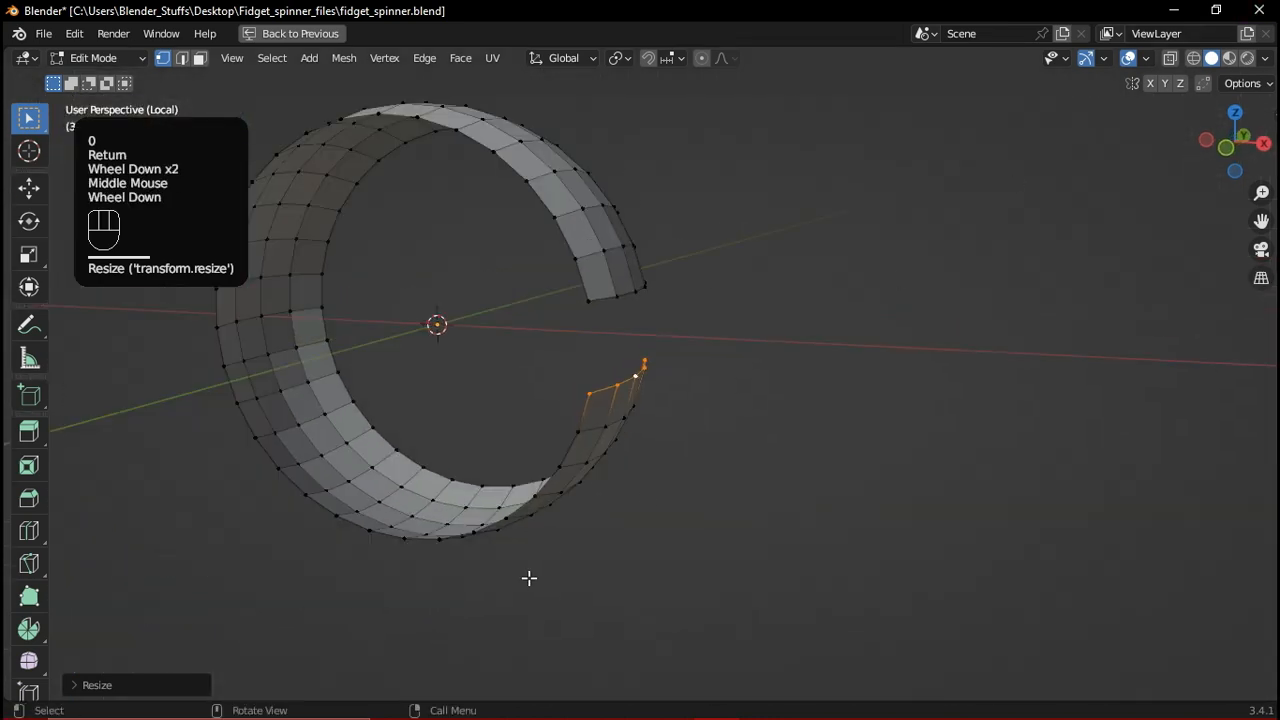
{"action": "scroll", "coordinate": [700, 423], "scroll_direction": "down", "scroll_amount": 1}
{"action": "middle_click_drag", "start_coordinate": [700, 423], "coordinate": [584, 257]}
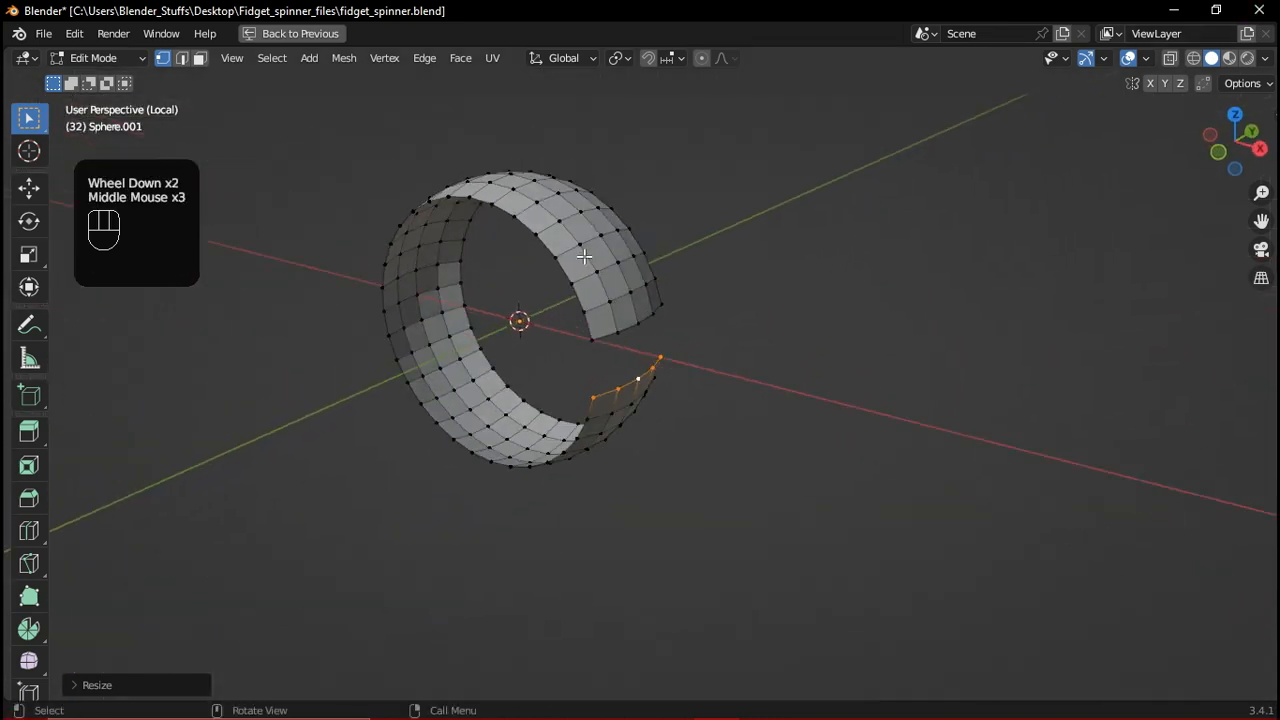
Extrude both open edge loops of the band's gap outward about 0.74 cm along X
{"action": "left_click", "coordinate": [627, 333], "text": "alt+shift"}
{"action": "middle_click_drag", "start_coordinate": [627, 333], "coordinate": [555, 433]}
{"action": "scroll", "coordinate": [669, 374], "scroll_direction": "up", "scroll_amount": 1}
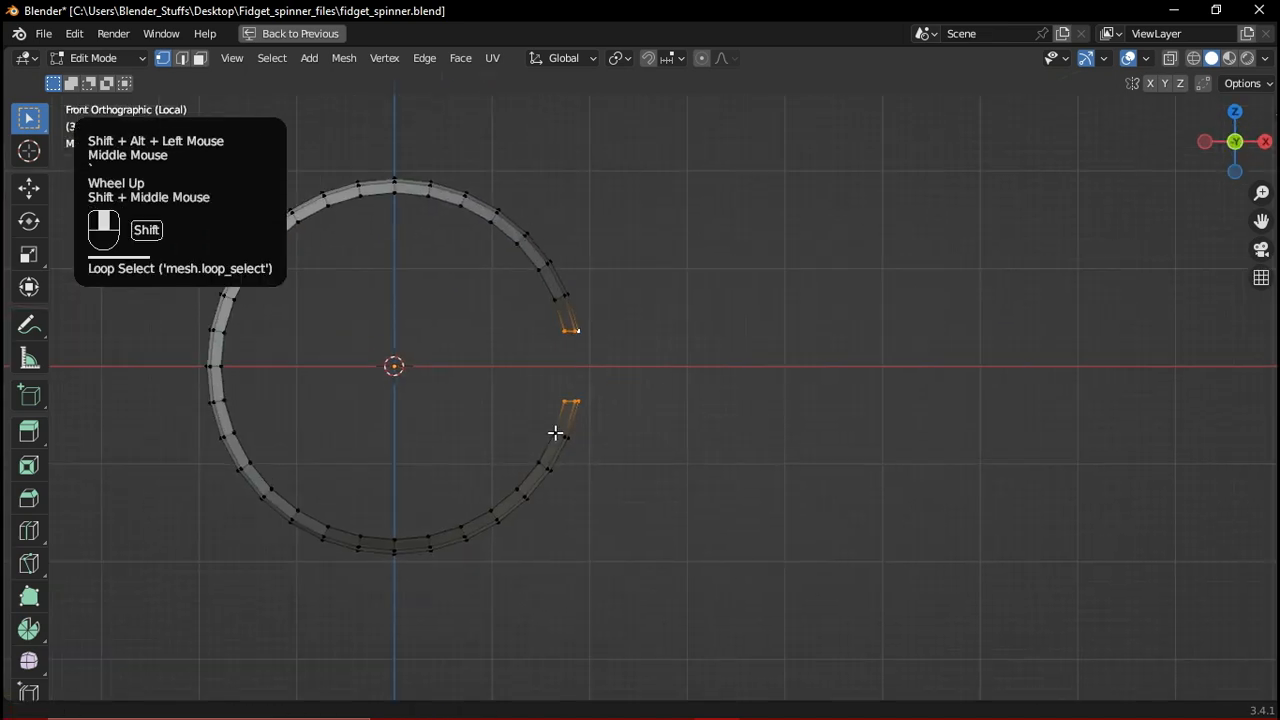
{"action": "scroll", "coordinate": [531, 400], "scroll_direction": "up", "scroll_amount": 2}
{"action": "key", "text": "e"}
{"action": "middle_click", "coordinate": [592, 400]}
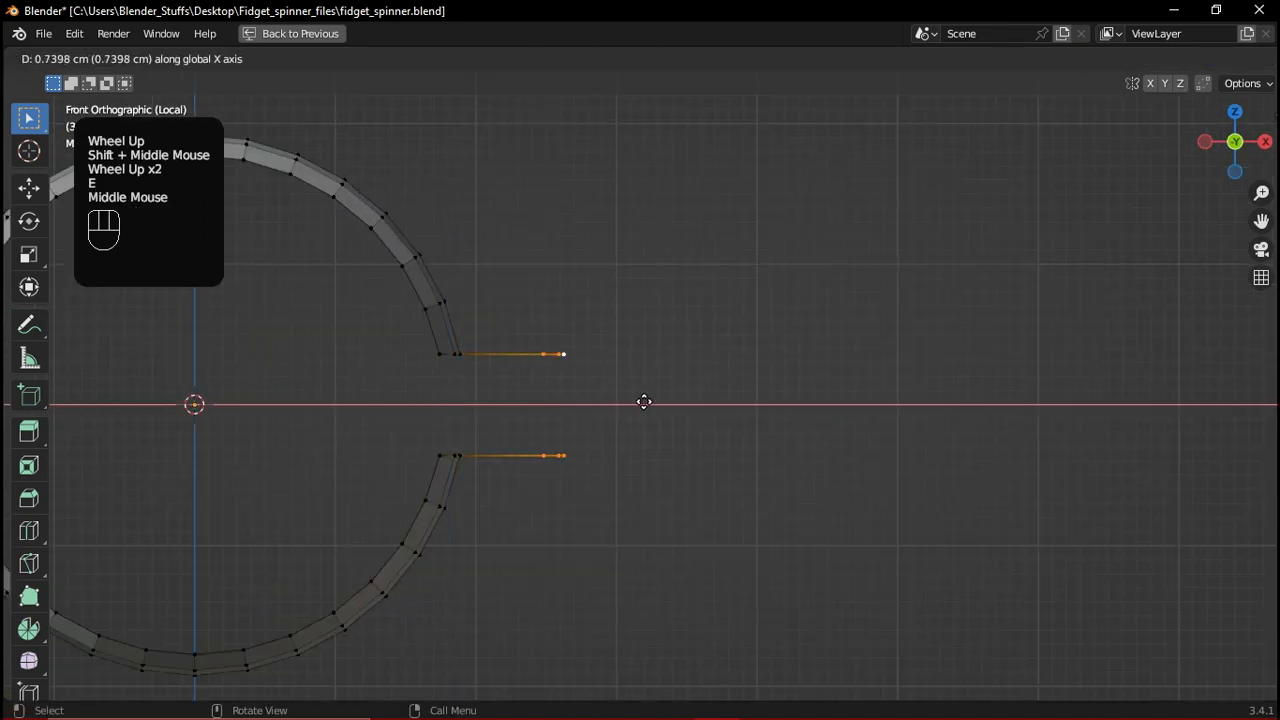
{"action": "left_click", "coordinate": [646, 402]}
Straighten the outer ends of the two extruded tabs by scaling them to 0 along X
{"action": "middle_click_drag", "start_coordinate": [597, 457], "coordinate": [790, 416]}
{"action": "scroll", "coordinate": [577, 537], "scroll_direction": "down", "scroll_amount": 1}
{"action": "scroll", "coordinate": [610, 470], "scroll_direction": "up", "scroll_amount": 1}
{"action": "scroll", "coordinate": [797, 414], "scroll_direction": "up", "scroll_amount": 1}
{"action": "key", "text": "s"}
{"action": "middle_click", "coordinate": [734, 411]}
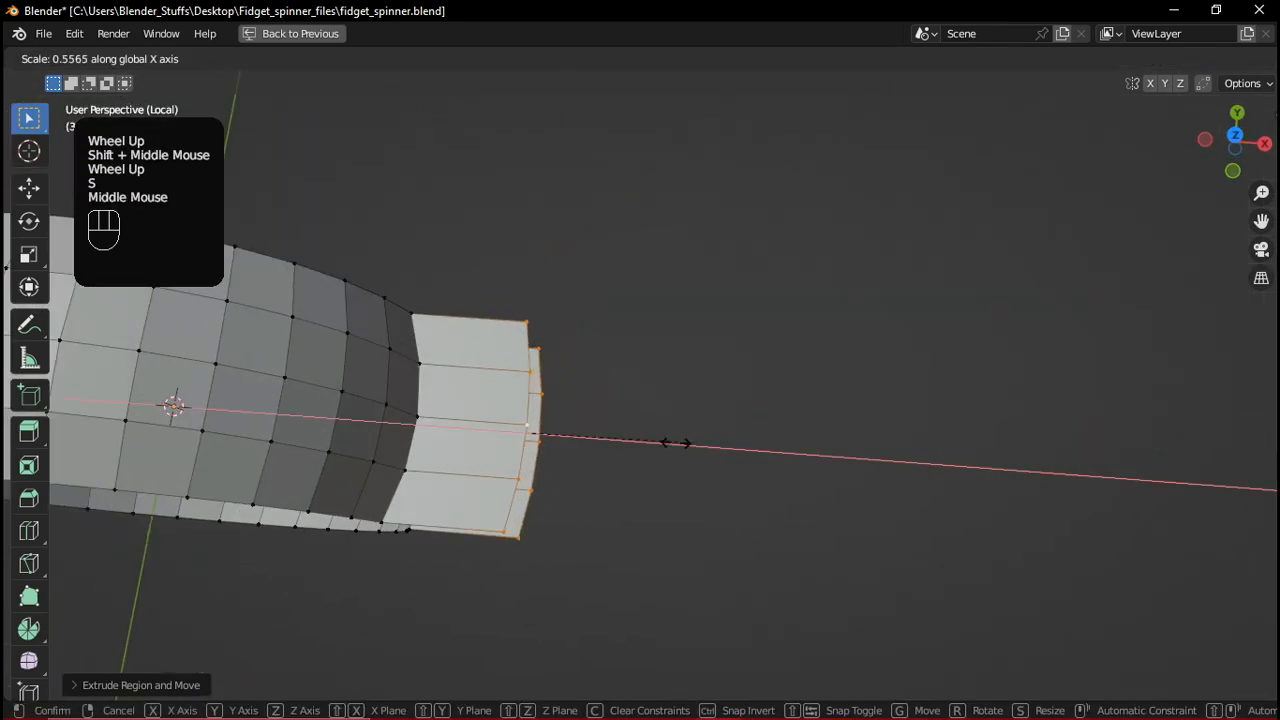
{"action": "key", "text": "0"}
{"action": "key", "text": "Return"}
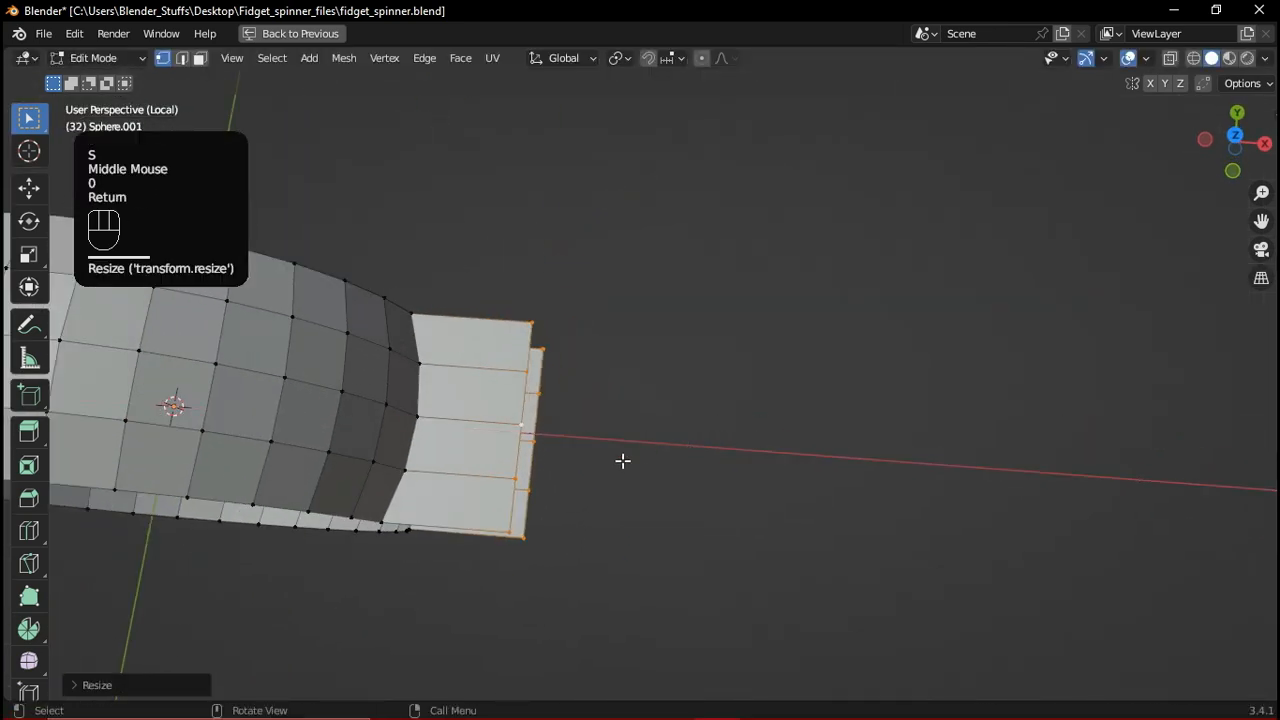
Mirror the band with its tabs across the X axis using AutoMirror with positive orientation, and return to Object Mode
{"action": "scroll", "coordinate": [600, 466], "scroll_direction": "down", "scroll_amount": 3}
{"action": "middle_click_drag", "start_coordinate": [593, 471], "coordinate": [637, 409]}
{"action": "scroll", "coordinate": [578, 404], "scroll_direction": "down", "scroll_amount": 1}
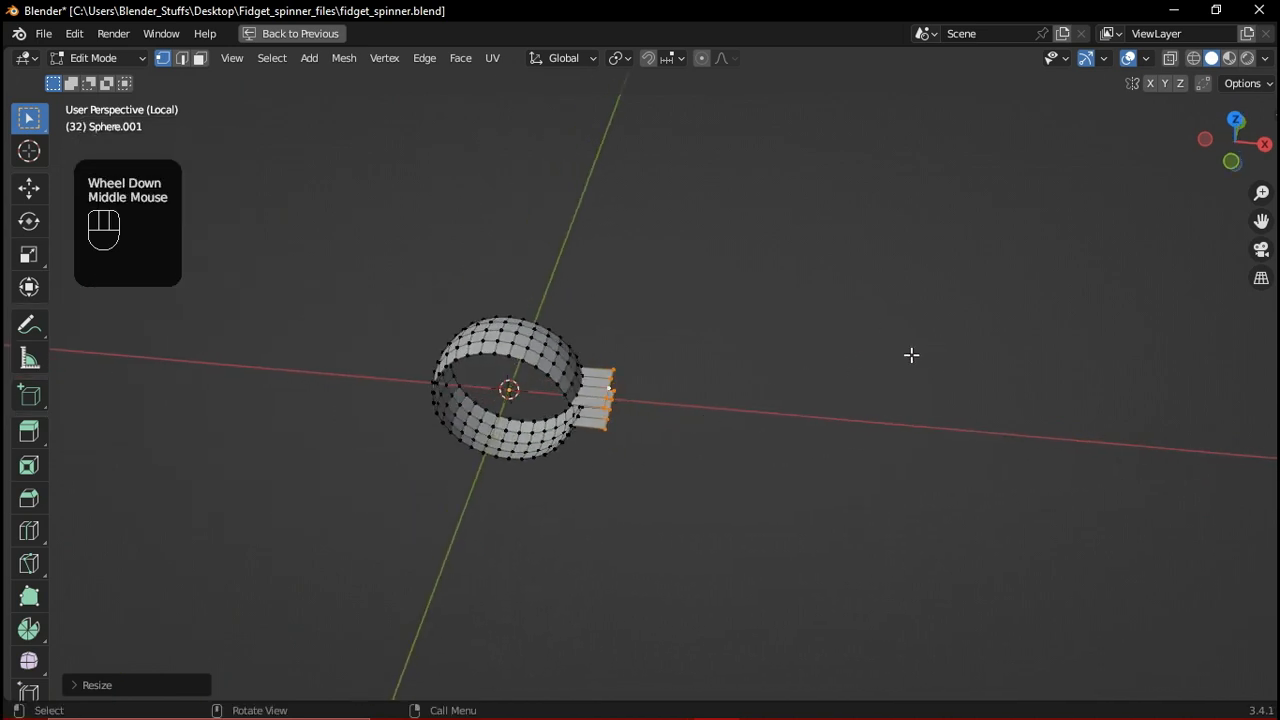
{"action": "key", "text": "n"}
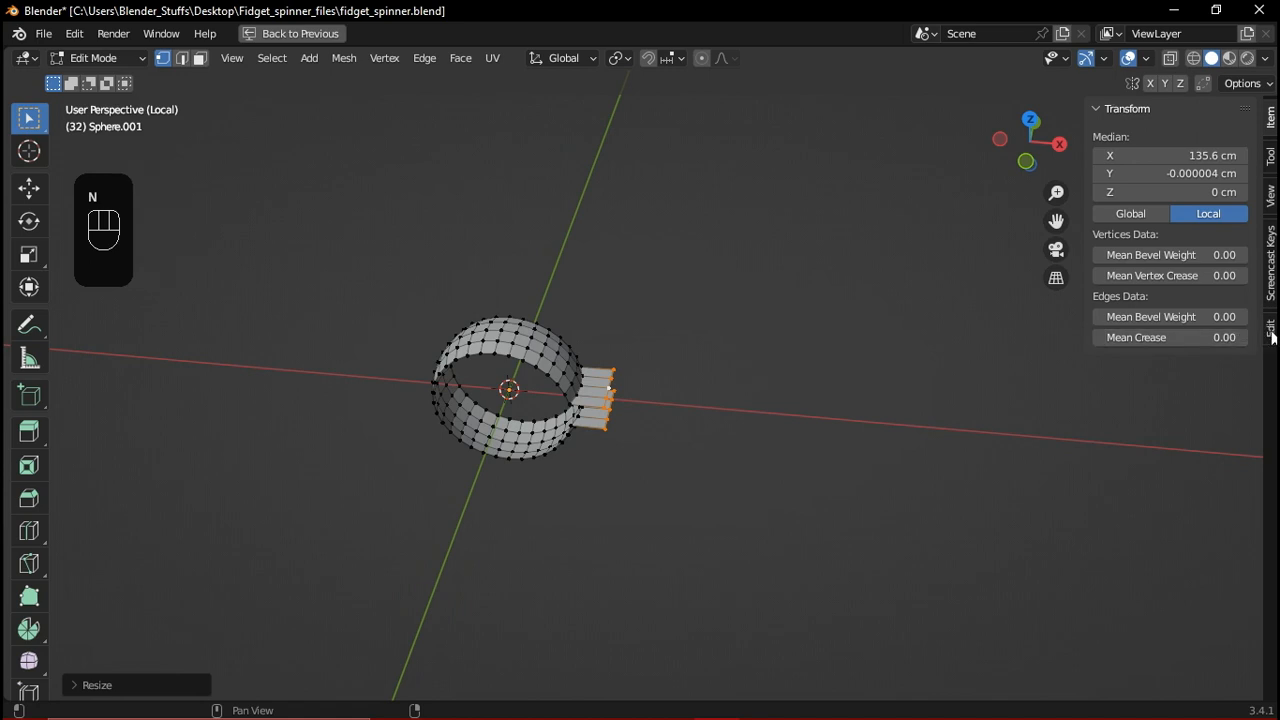
{"action": "left_click", "coordinate": [1271, 330]}
{"action": "middle_click_drag", "start_coordinate": [591, 390], "coordinate": [605, 386]}
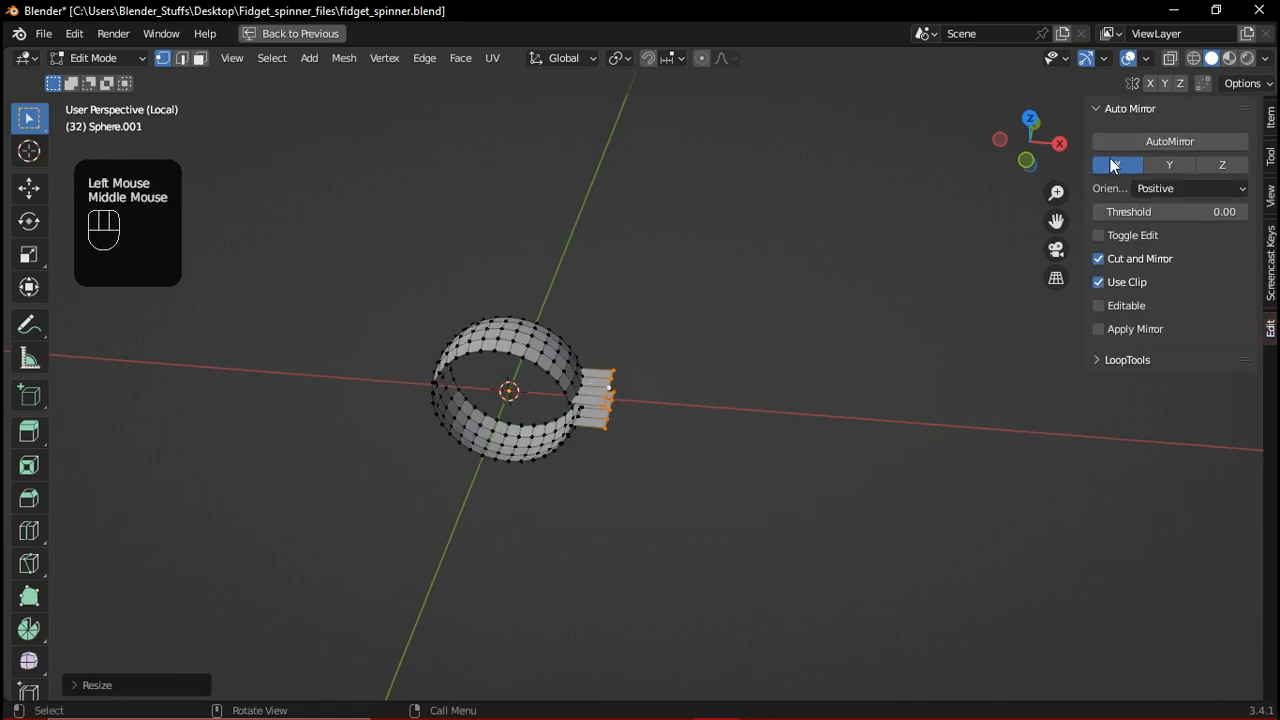
{"action": "left_click", "coordinate": [1186, 141]}
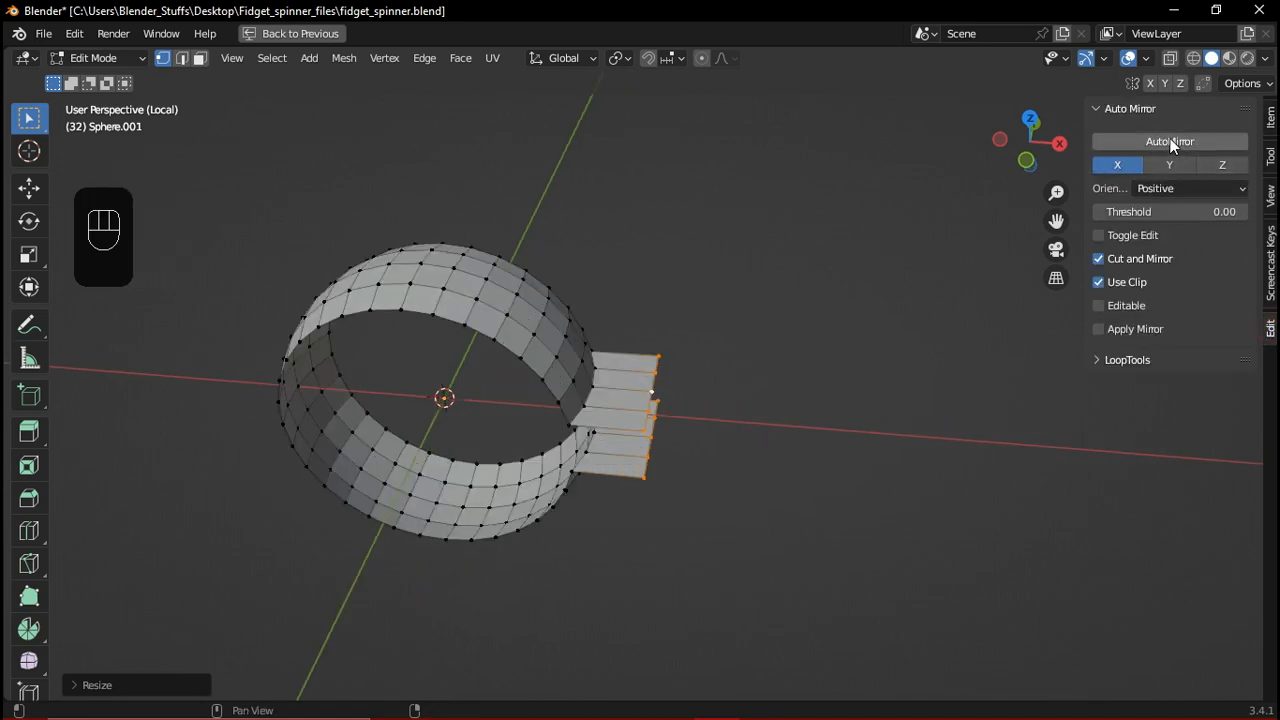
{"action": "key", "text": "Tab"}
{"action": "scroll", "coordinate": [674, 331], "scroll_direction": "down", "scroll_amount": 1, "text": "ctrl"}
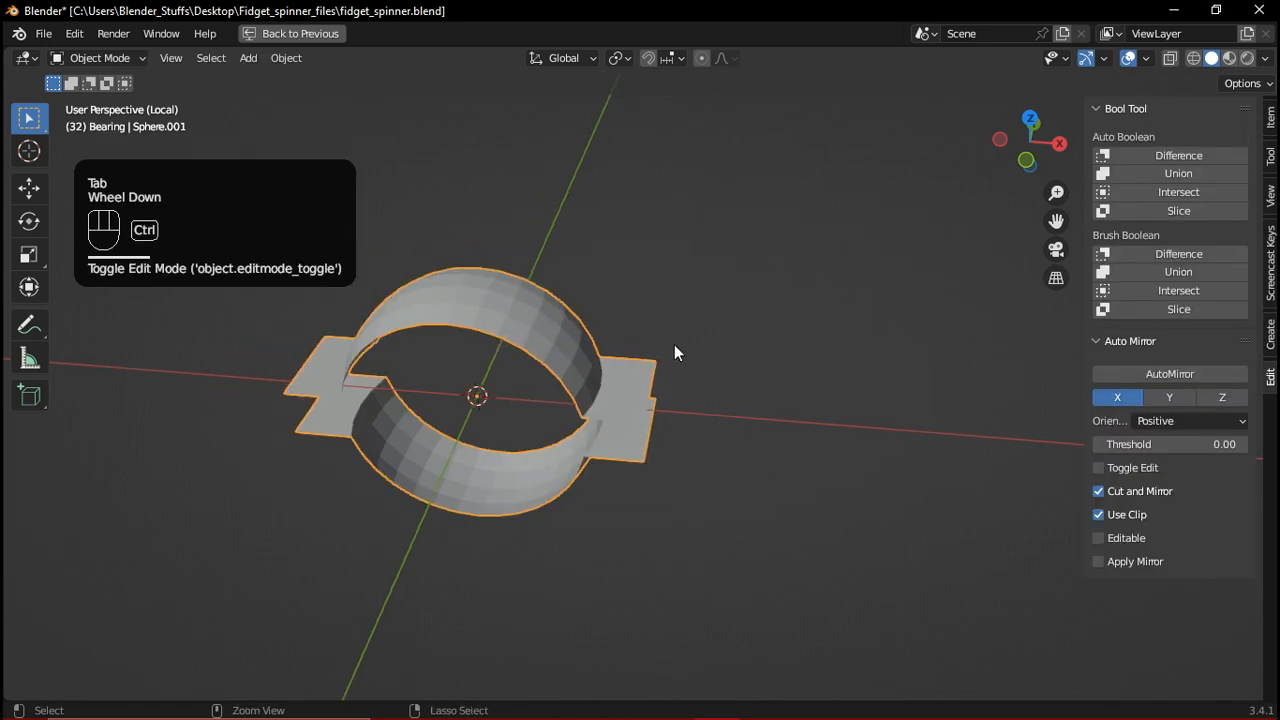
Restore the full window layout and exit local view to bring back the rest of the bearing
{"action": "key", "text": "ctrl+space"}
{"action": "key", "text": "n"}
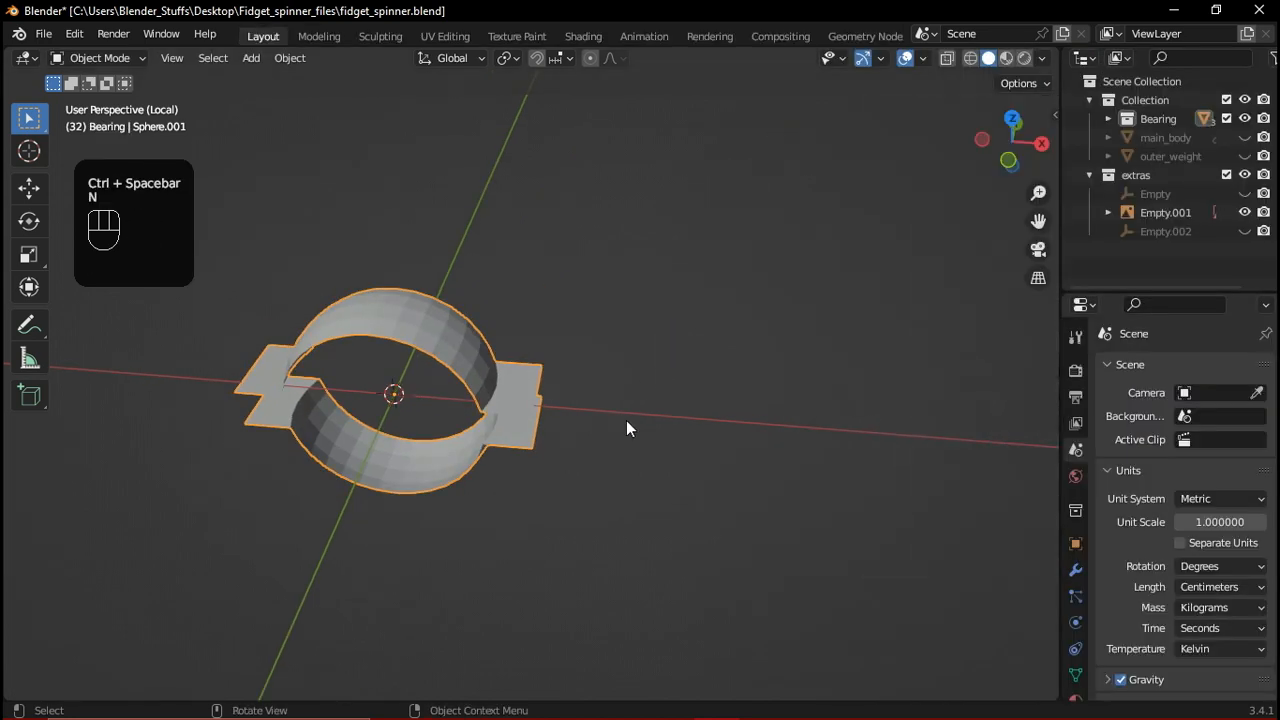
{"action": "key", "text": "KP_Divide"}
{"action": "scroll", "coordinate": [603, 330], "scroll_direction": "down", "scroll_amount": 1}
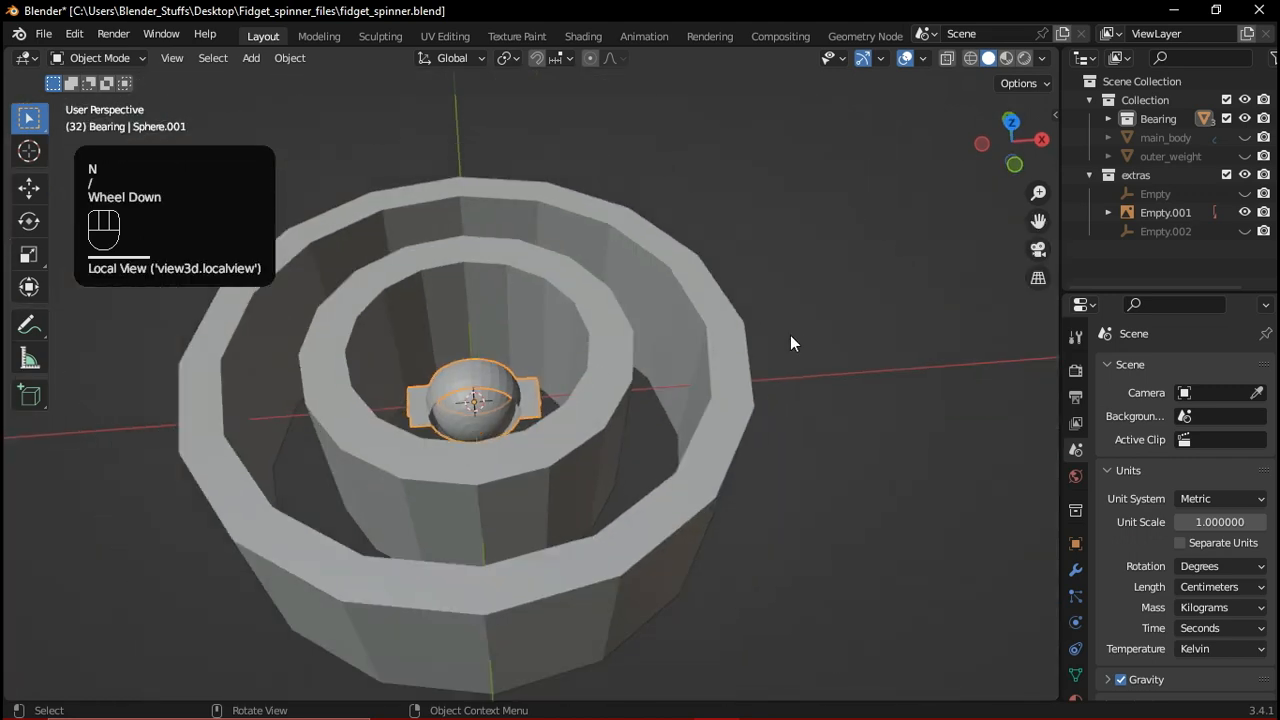
Add an Array modifier to the mirrored cage band with a fixed count of 8
{"action": "left_click", "coordinate": [463, 413]}
{"action": "scroll", "coordinate": [463, 413], "scroll_direction": "up", "scroll_amount": 1}
{"action": "middle_click_drag", "start_coordinate": [463, 413], "coordinate": [592, 474]}
{"action": "scroll", "coordinate": [480, 495], "scroll_direction": "up", "scroll_amount": 1}
{"action": "left_click", "coordinate": [618, 495]}
{"action": "middle_click_drag", "start_coordinate": [586, 538], "coordinate": [505, 485], "text": "shift"}
{"action": "left_click", "coordinate": [1076, 568]}
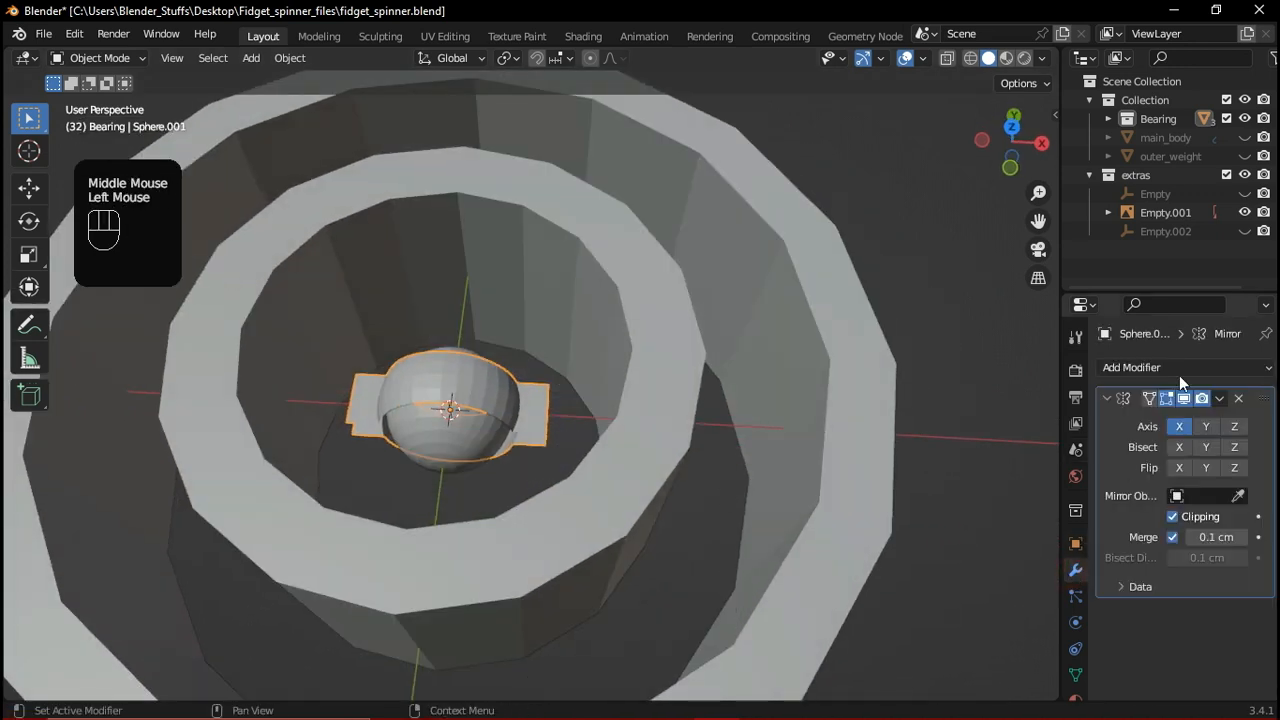
{"action": "left_click", "coordinate": [1214, 367]}
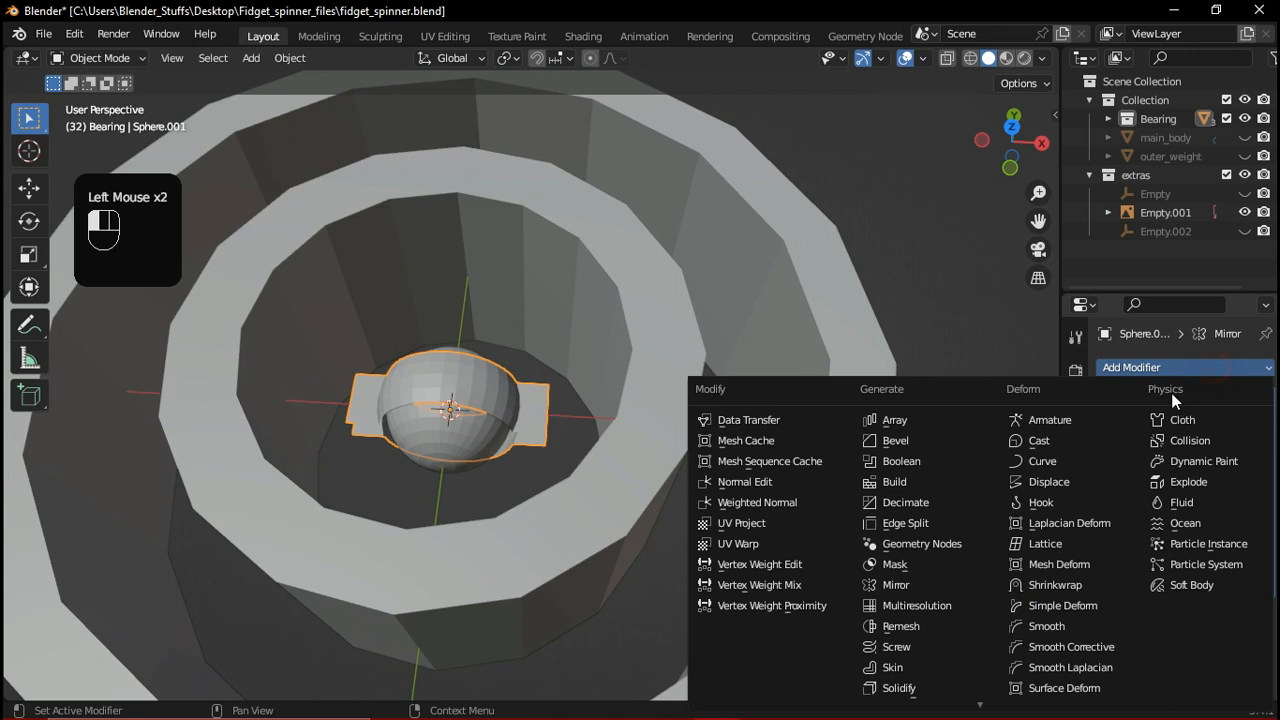
{"action": "left_click", "coordinate": [953, 424]}
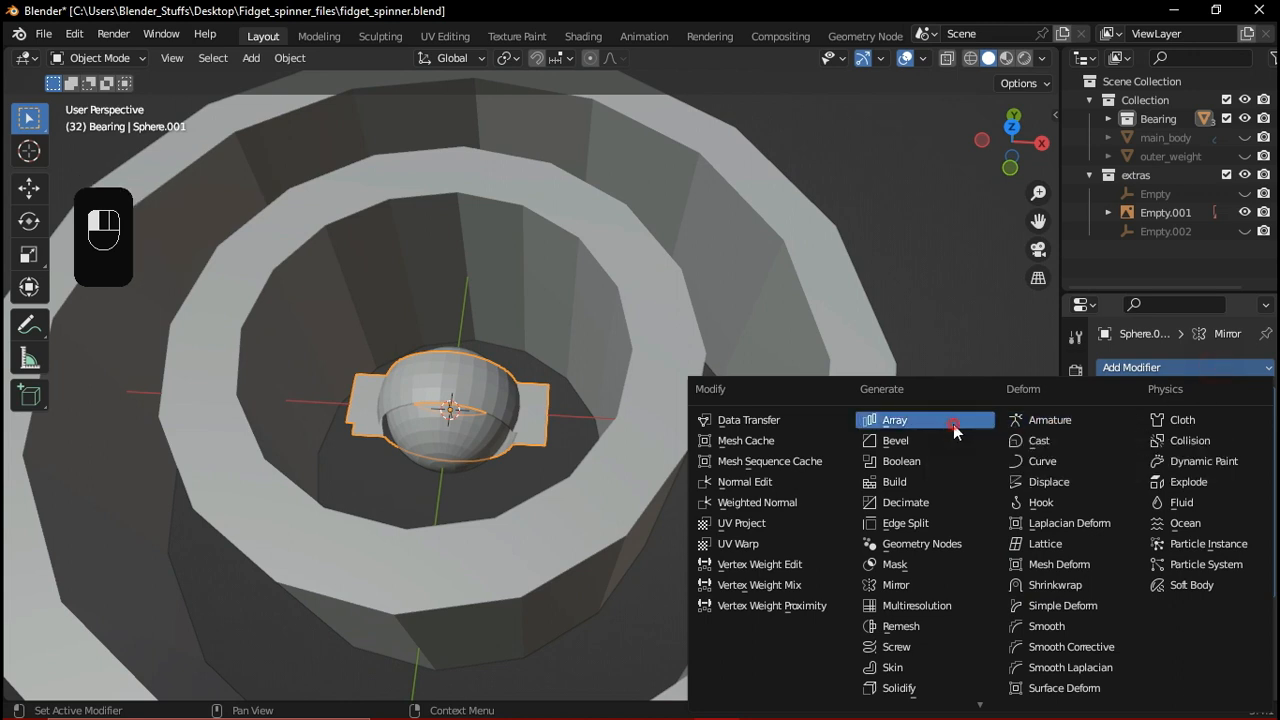
{"action": "left_click", "coordinate": [1106, 398]}
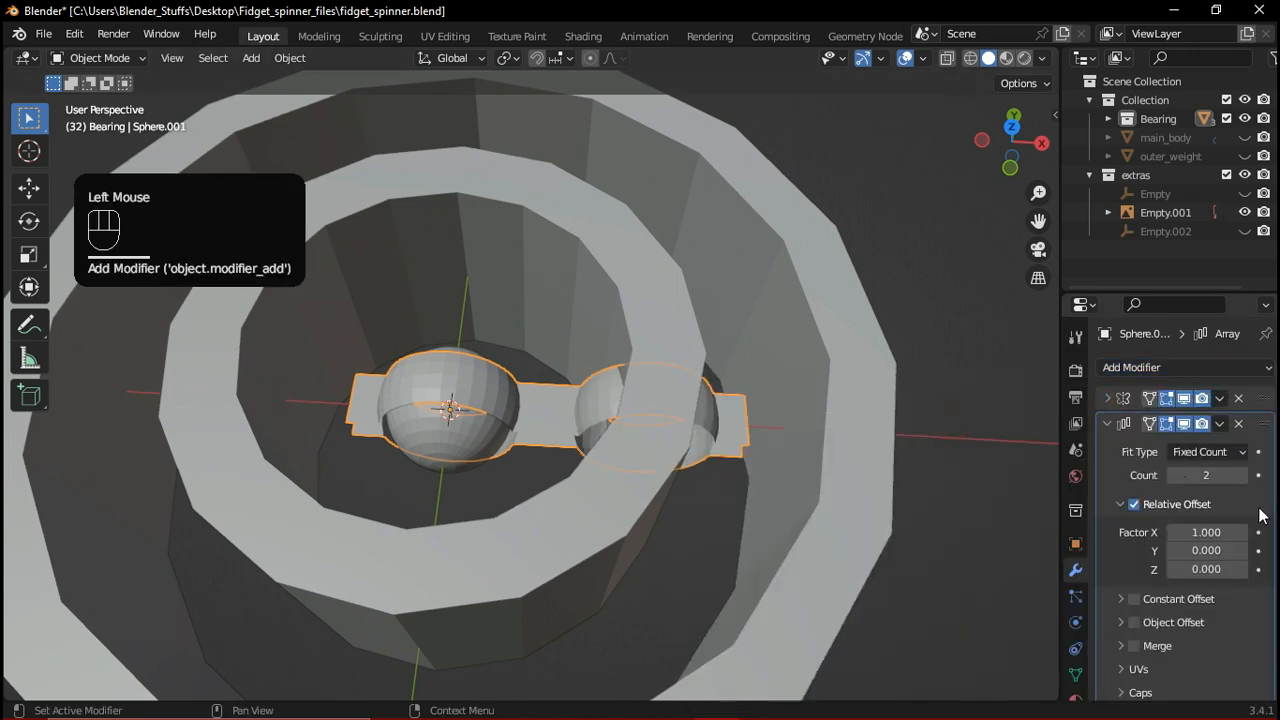
{"action": "type", "text": "8"}
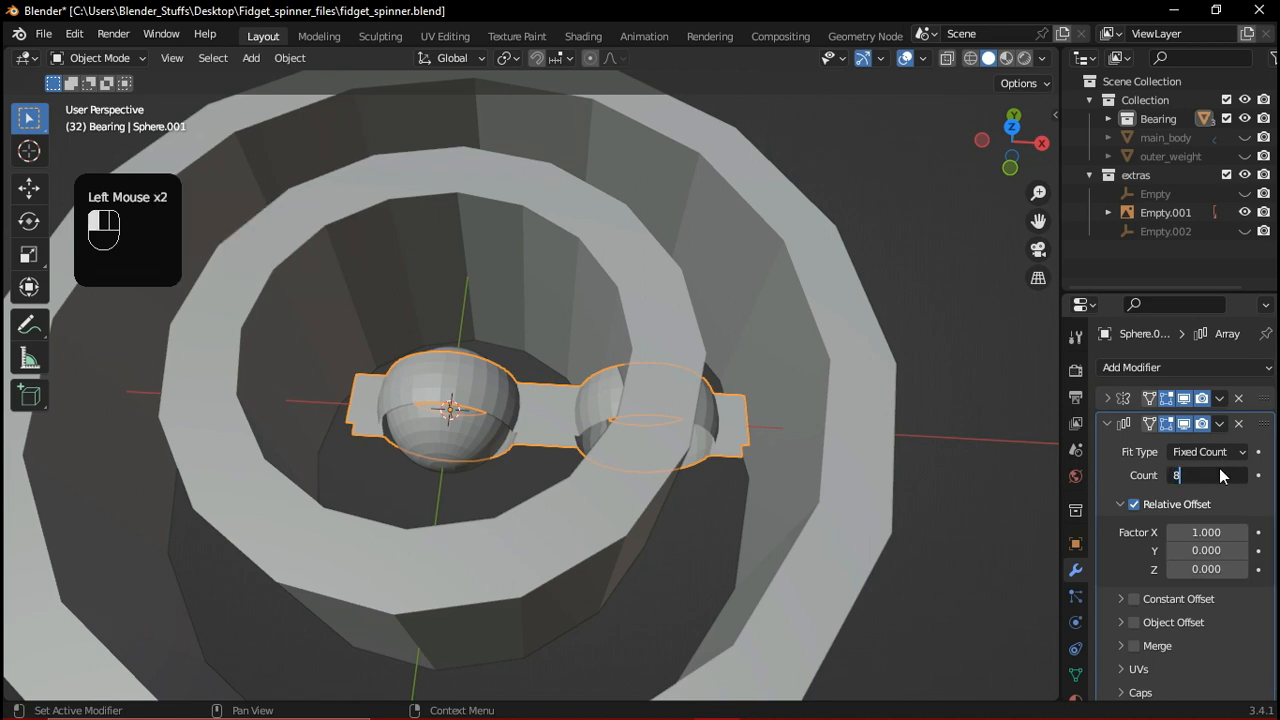
{"action": "key", "text": "Return"}
Examine the arrayed cage row against the bearing reference image from the top view
{"action": "scroll", "coordinate": [941, 472], "scroll_direction": "down", "scroll_amount": 2}
{"action": "middle_click_drag", "start_coordinate": [777, 420], "coordinate": [791, 473]}
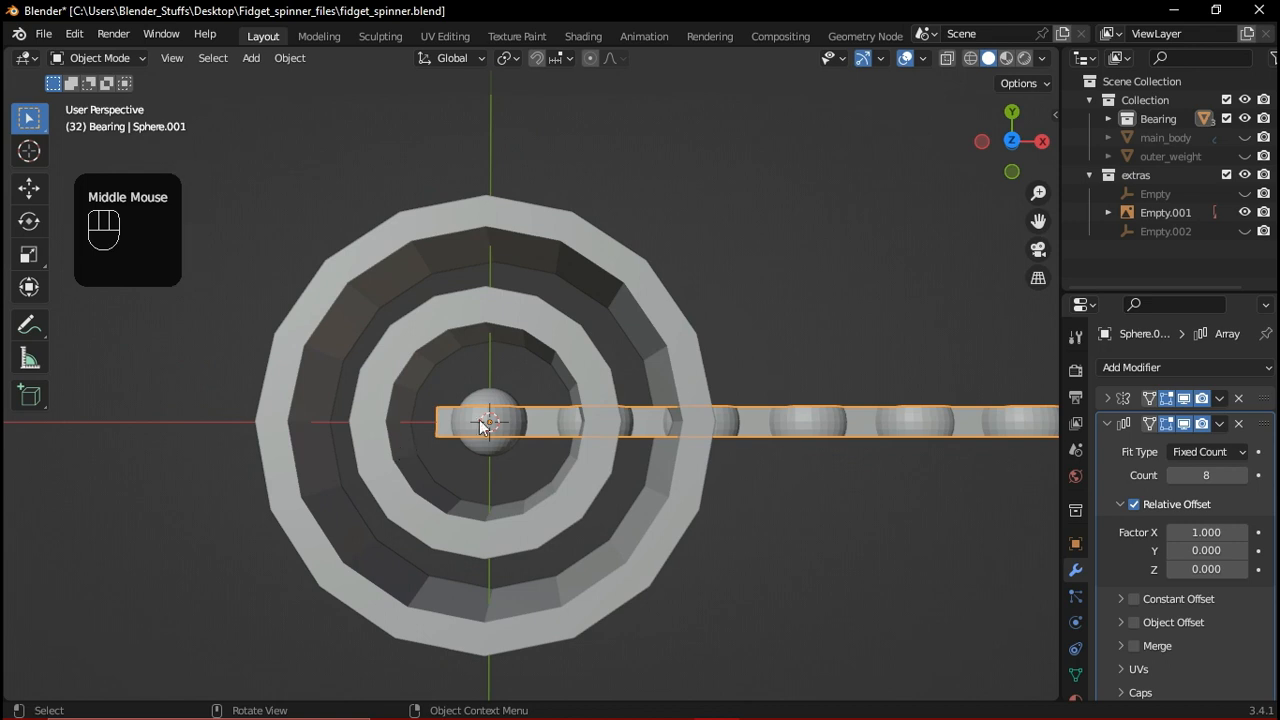
{"action": "scroll", "coordinate": [520, 432], "scroll_direction": "up", "scroll_amount": 1}
{"action": "key", "text": "grave"}
{"action": "scroll", "coordinate": [491, 378], "scroll_direction": "up", "scroll_amount": 2}
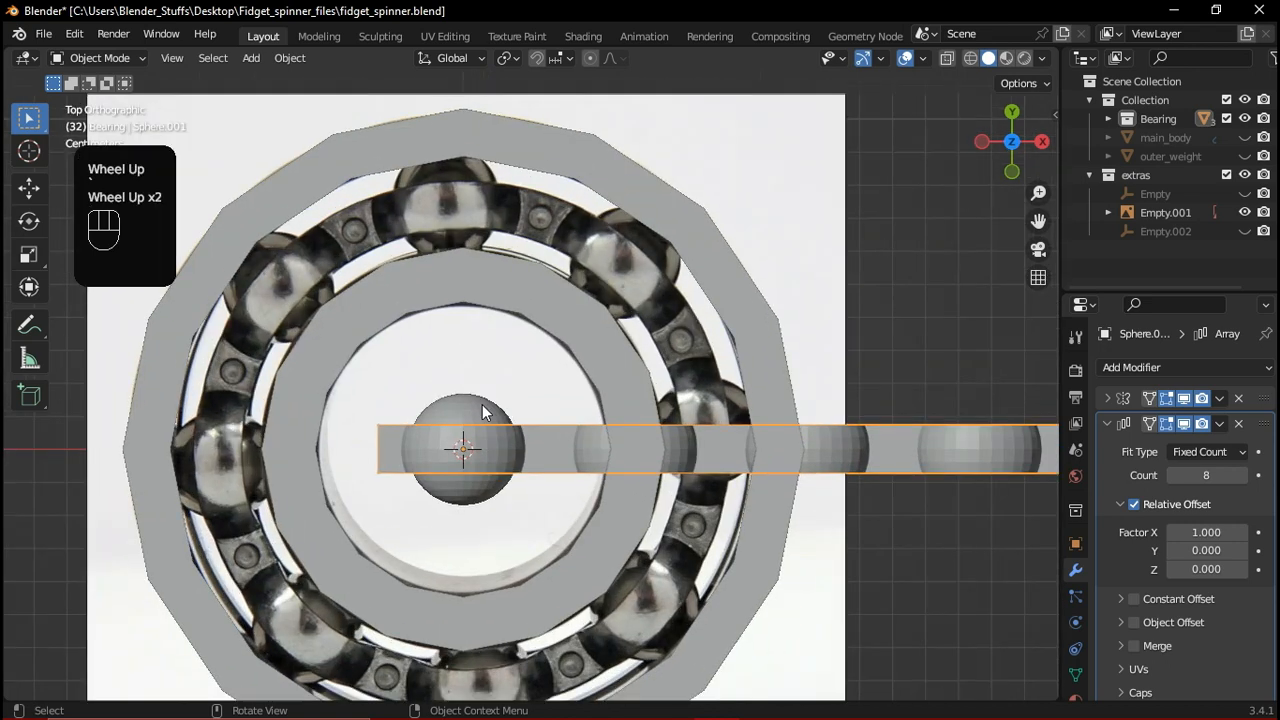
{"action": "middle_click_drag", "start_coordinate": [491, 378], "coordinate": [569, 384], "text": "shift"}
{"action": "scroll", "coordinate": [559, 456], "scroll_direction": "up", "scroll_amount": 2}
{"action": "scroll", "coordinate": [559, 457], "scroll_direction": "down", "scroll_amount": 1}
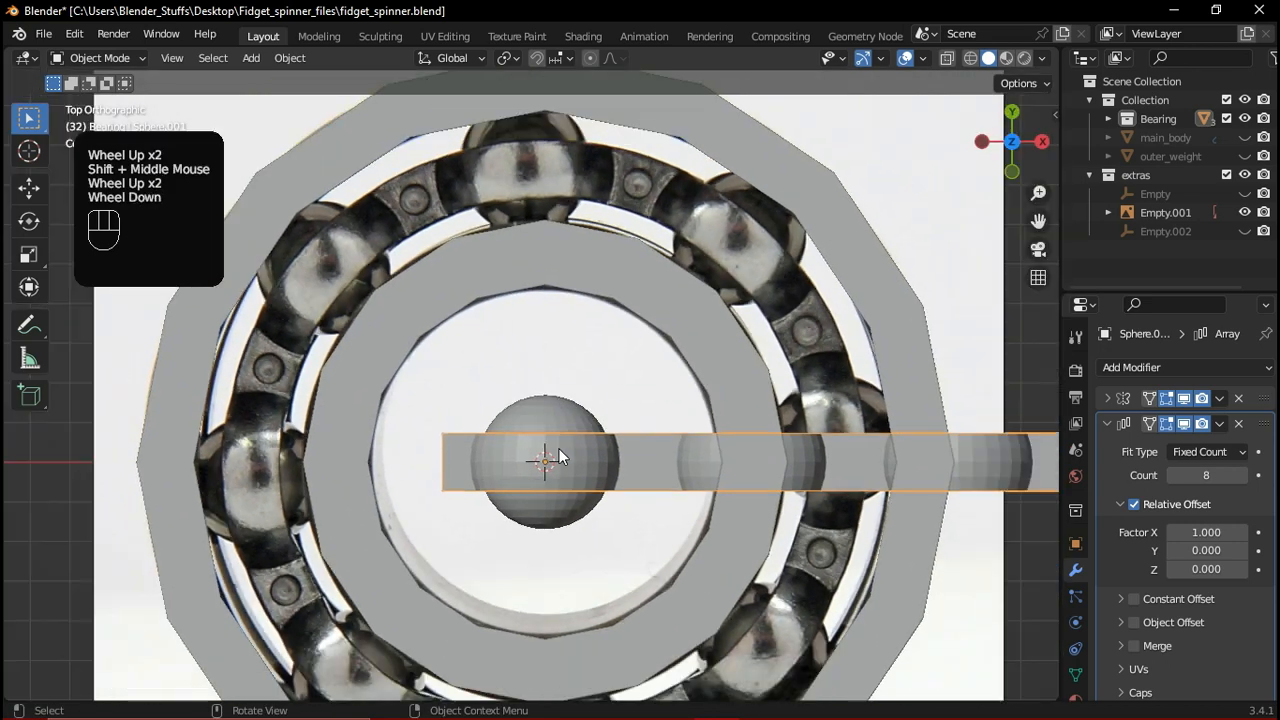
{"action": "key", "text": "Tab"}
{"action": "middle_click_drag", "start_coordinate": [581, 426], "coordinate": [656, 342]}
{"action": "key", "text": "Tab"}
{"action": "scroll", "coordinate": [693, 430], "scroll_direction": "down", "scroll_amount": 1}
{"action": "scroll", "coordinate": [693, 430], "scroll_direction": "down", "scroll_amount": 2}
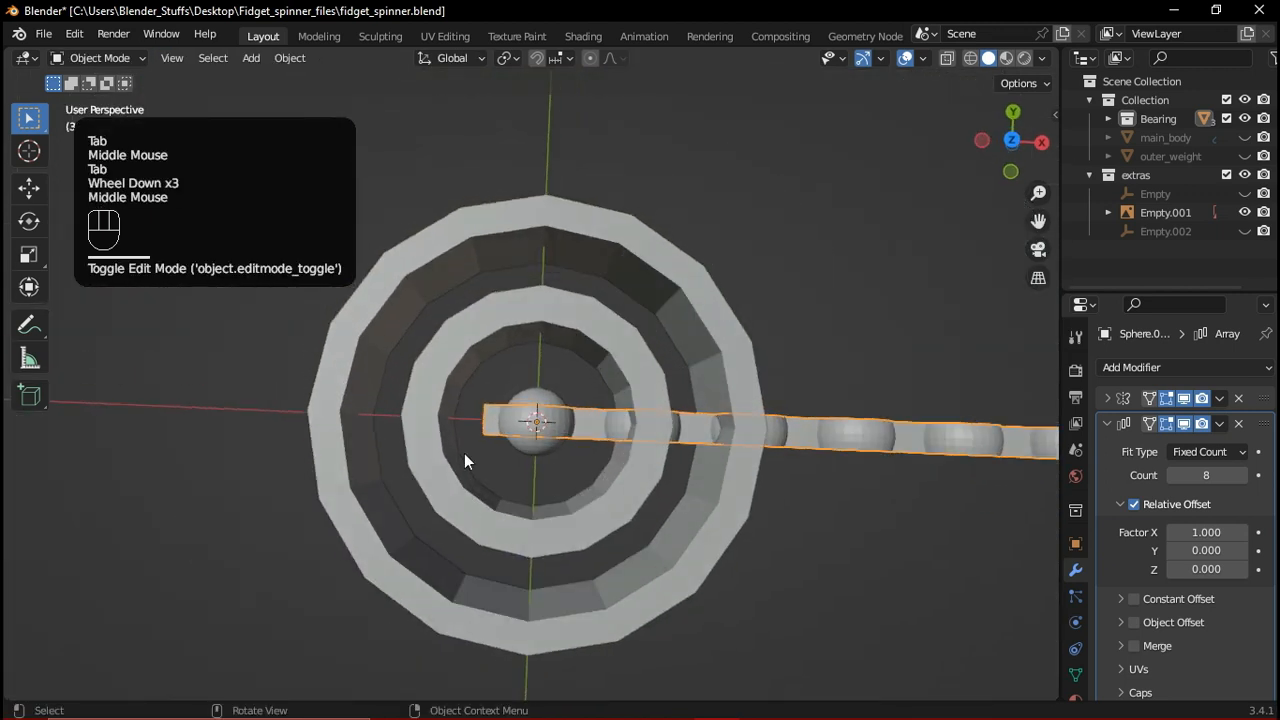
Add a Curve modifier below the Array on the cage band
{"action": "left_click", "coordinate": [1107, 423]}
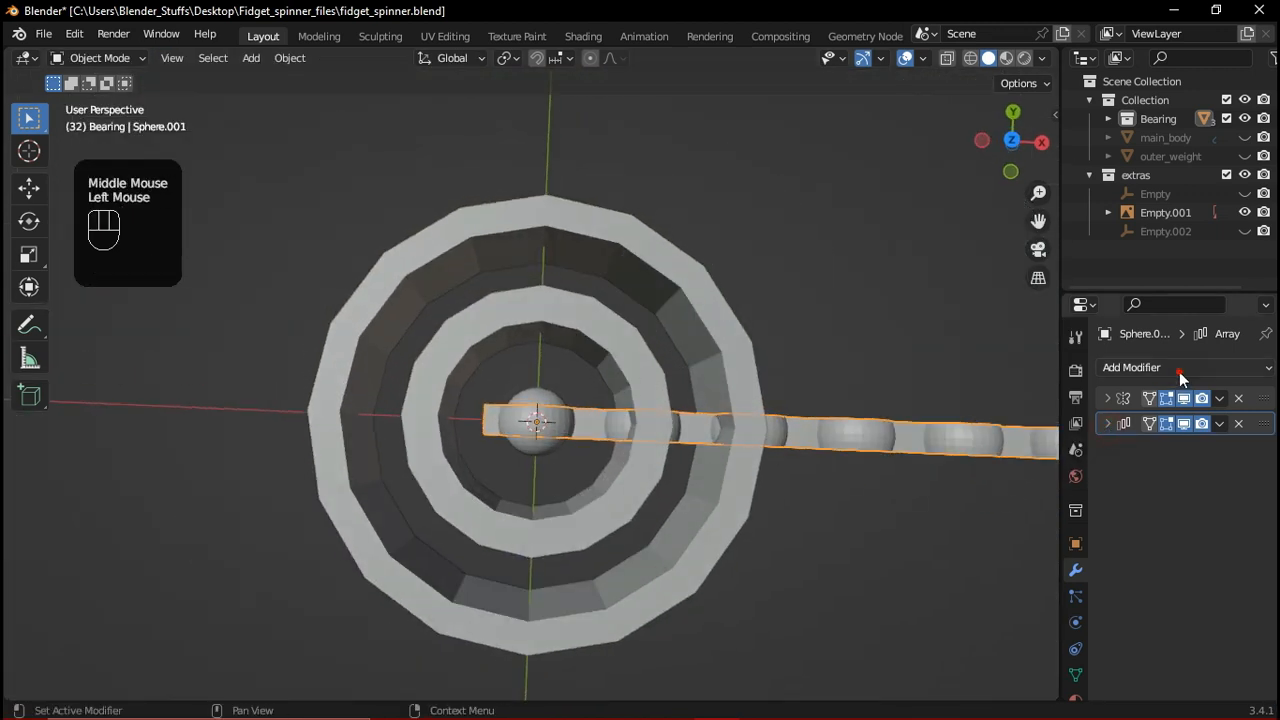
{"action": "left_click", "coordinate": [1179, 370]}
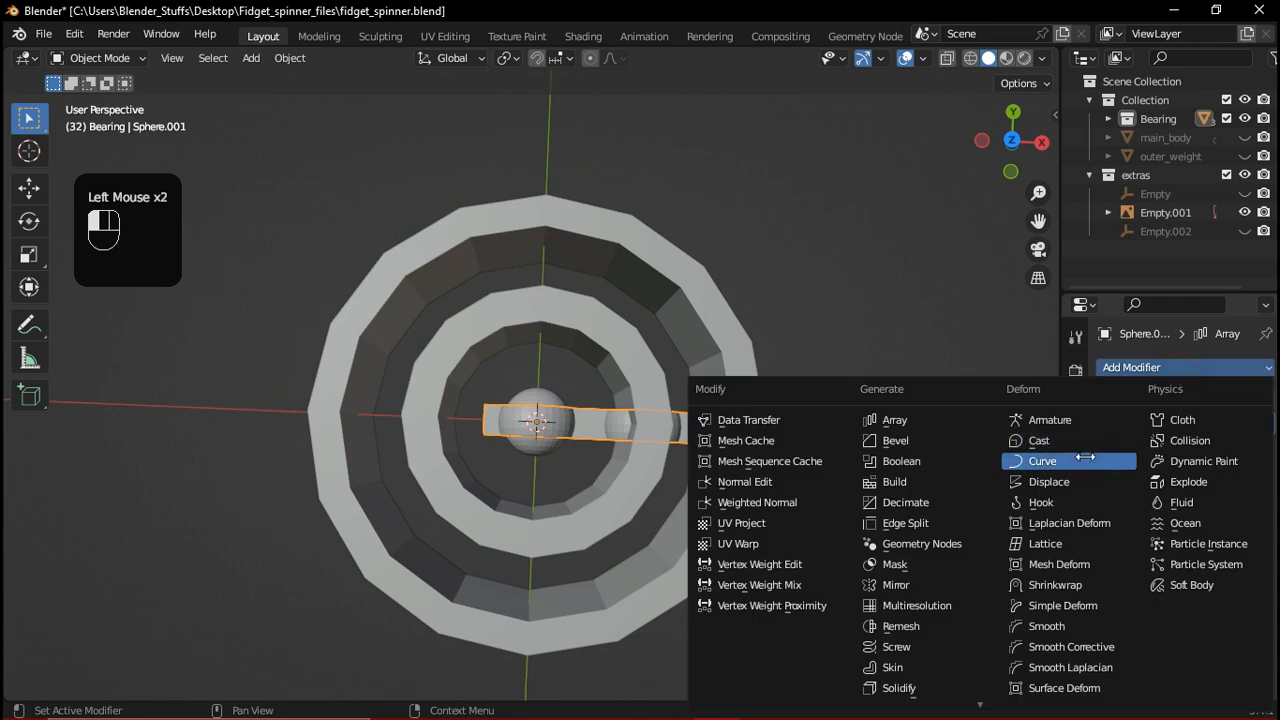
{"action": "left_click", "coordinate": [1088, 461]}
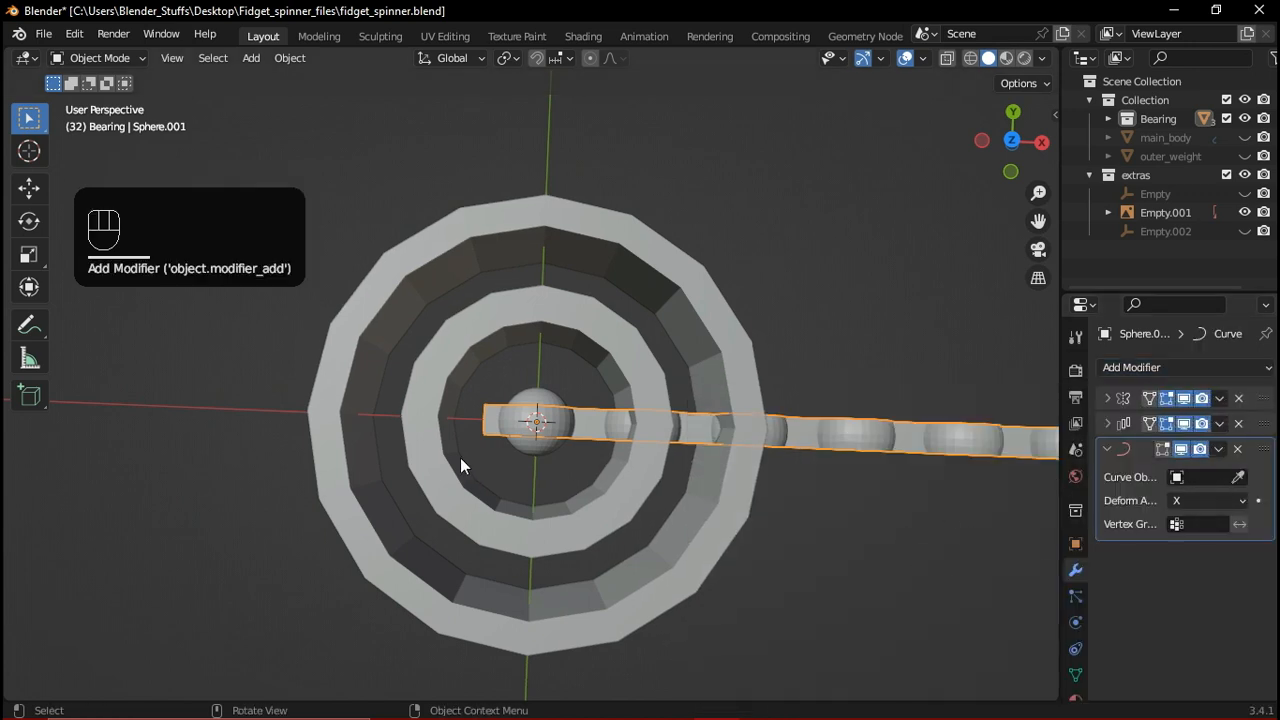
Add a Bezier circle at the centre of the bearing
{"action": "key", "text": "grave"}
{"action": "left_click", "coordinate": [641, 264]}
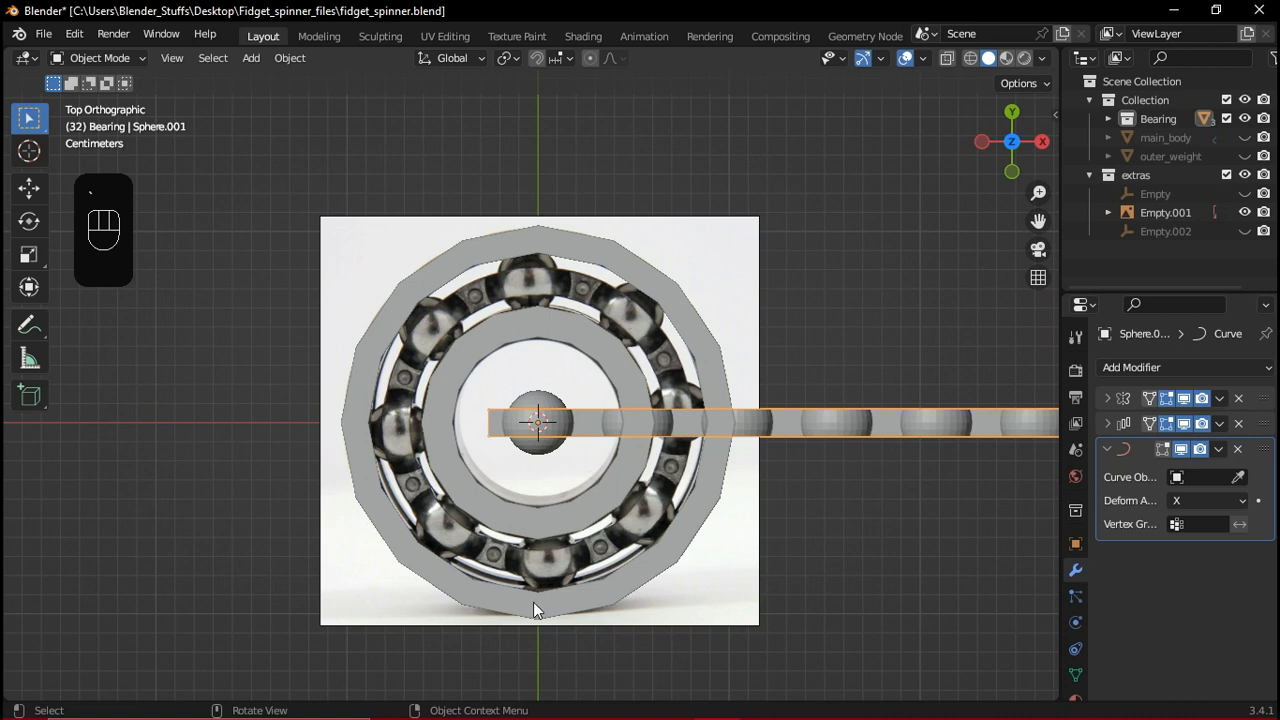
{"action": "middle_click_drag", "start_coordinate": [522, 424], "coordinate": [567, 371]}
{"action": "key", "text": "Tab"}
{"action": "key", "text": "Tab"}
{"action": "key", "text": "shift+a"}
{"action": "mouse_move", "coordinate": [580, 356]}
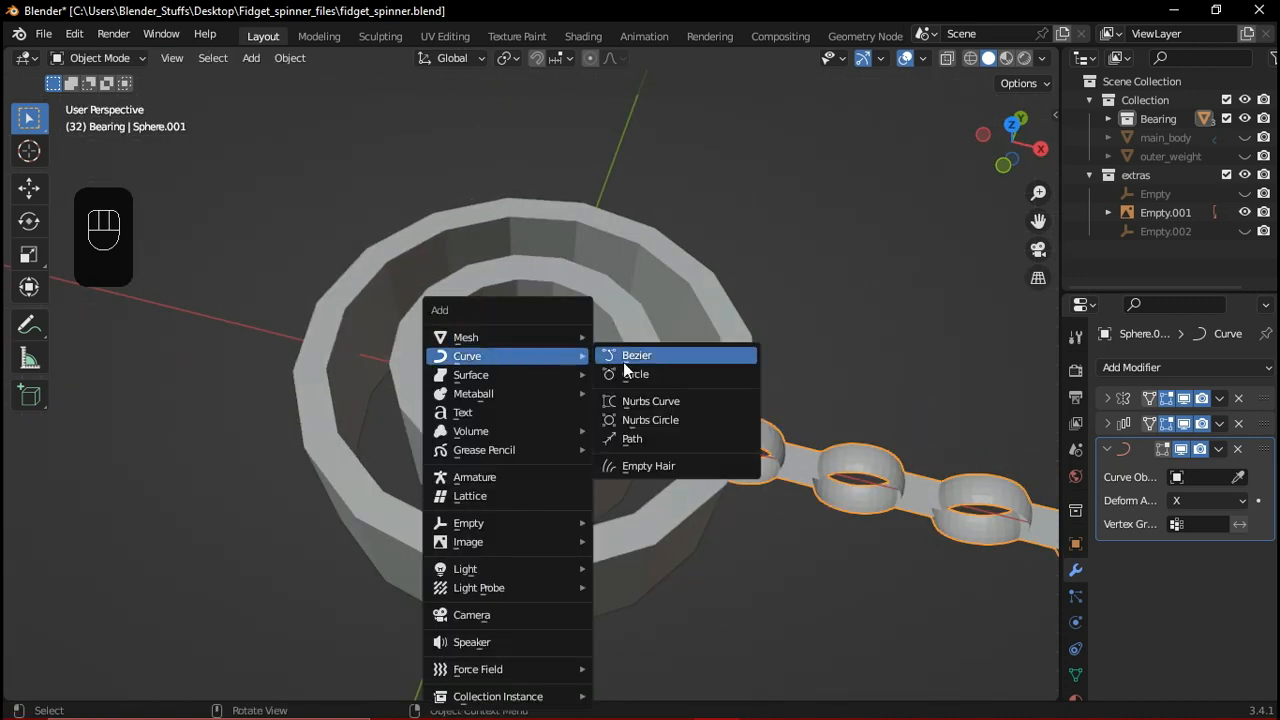
{"action": "left_click", "coordinate": [619, 375]}
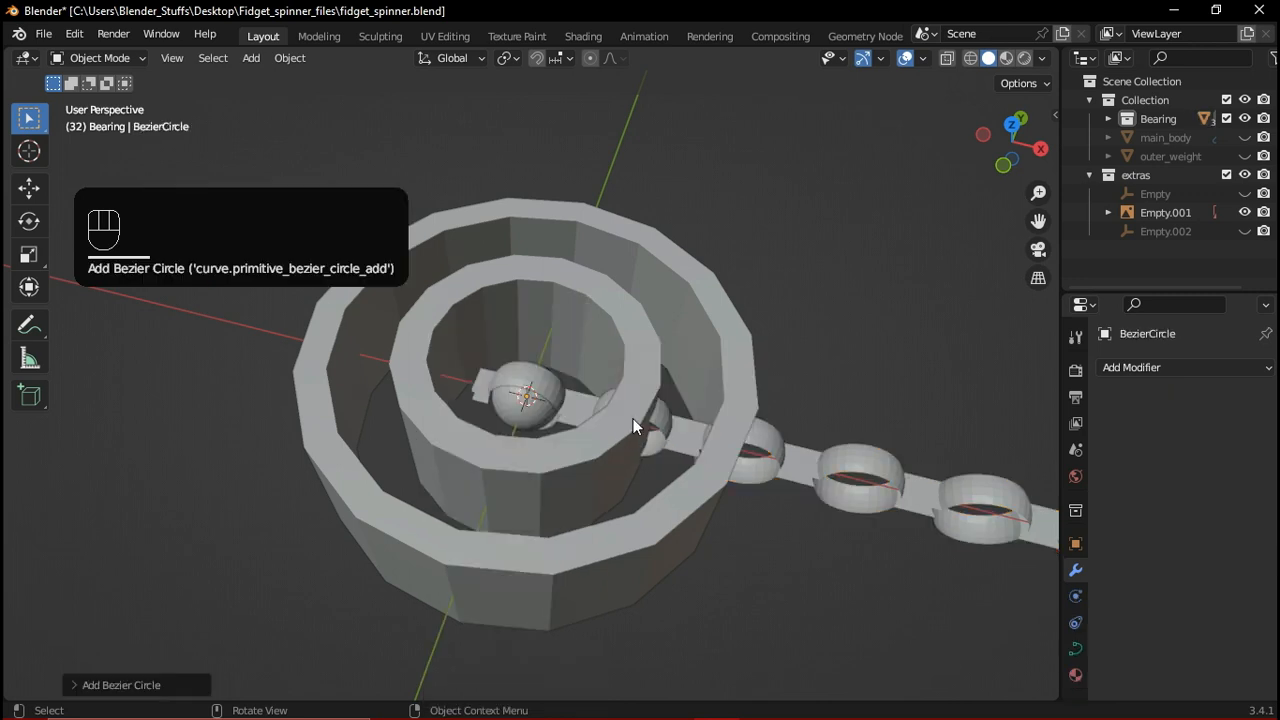
Scale the Bezier circle down to about 0.10 of its size, close to the bearing's diameter
{"action": "scroll", "coordinate": [633, 418], "scroll_direction": "down", "scroll_amount": 3}
{"action": "scroll", "coordinate": [700, 440], "scroll_direction": "down", "scroll_amount": 4}
{"action": "middle_click_drag", "start_coordinate": [757, 523], "coordinate": [863, 531], "text": "shift"}
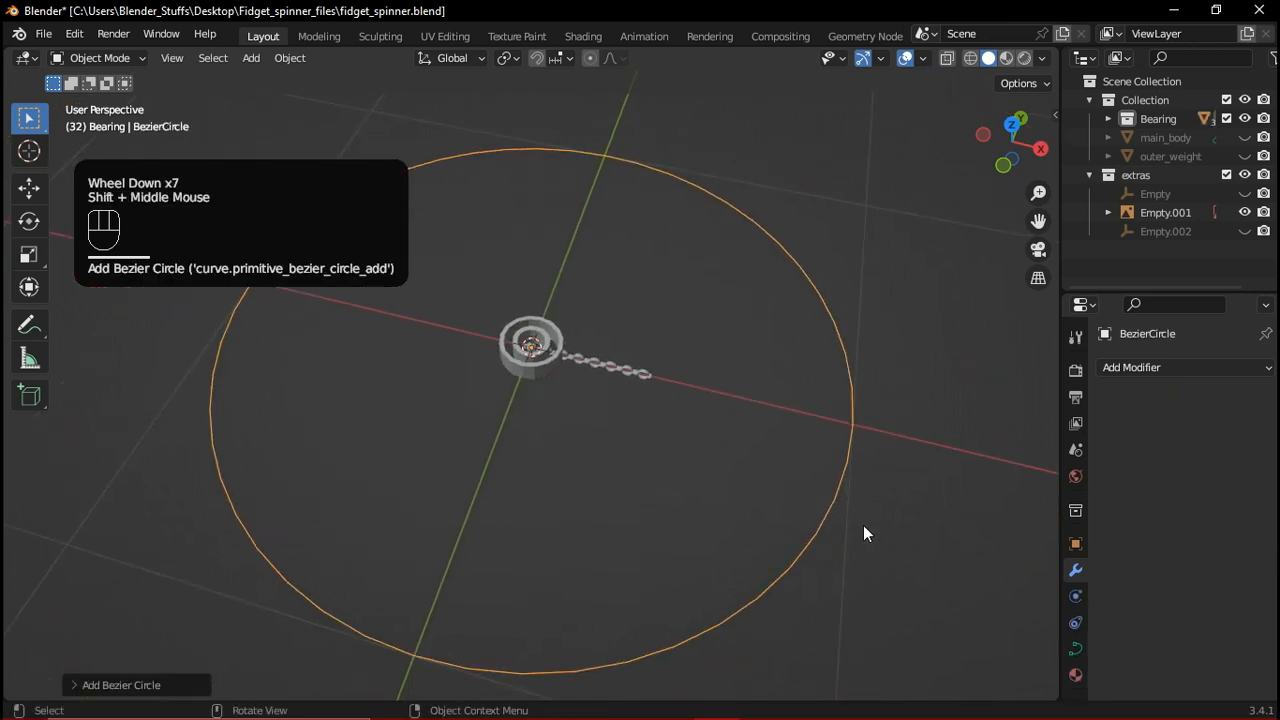
{"action": "key", "text": "s"}
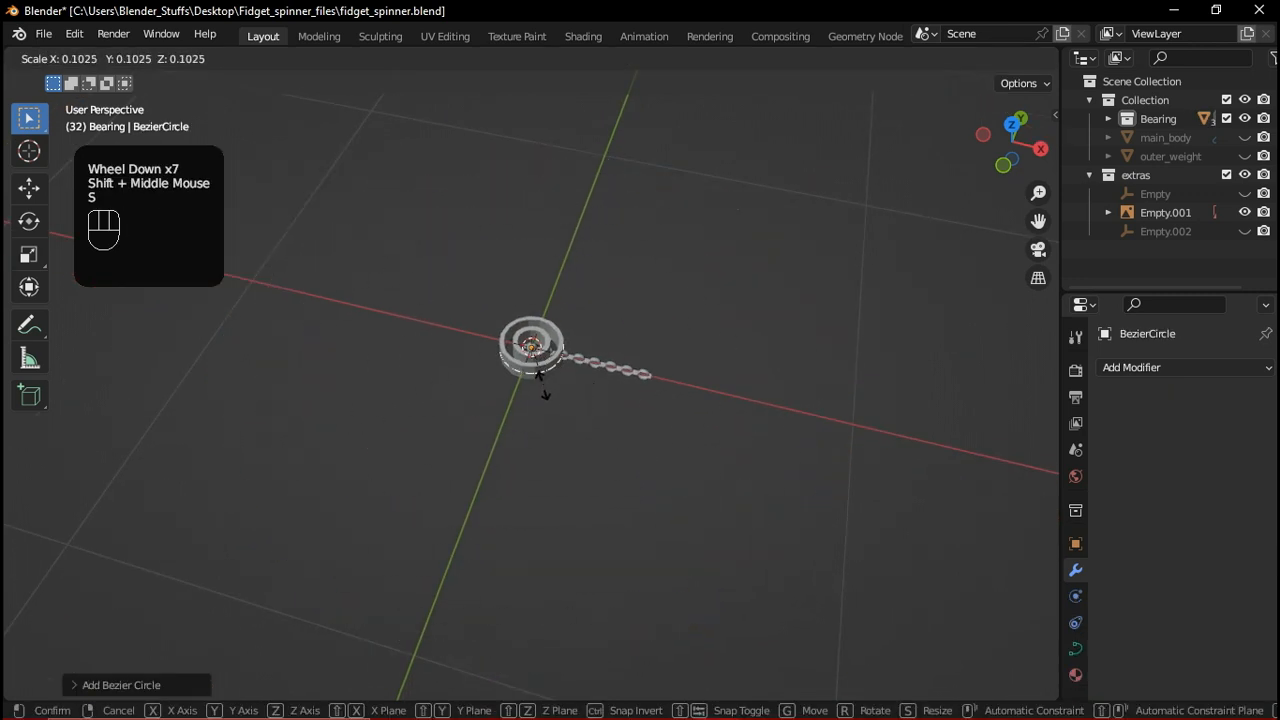
{"action": "left_click", "coordinate": [541, 383]}
Resize the Bezier circle in top view to follow the ring of balls in the reference image
{"action": "scroll", "coordinate": [597, 377], "scroll_direction": "up", "scroll_amount": 2}
{"action": "key", "text": "KP_7"}
{"action": "scroll", "coordinate": [564, 318], "scroll_direction": "up", "scroll_amount": 2}
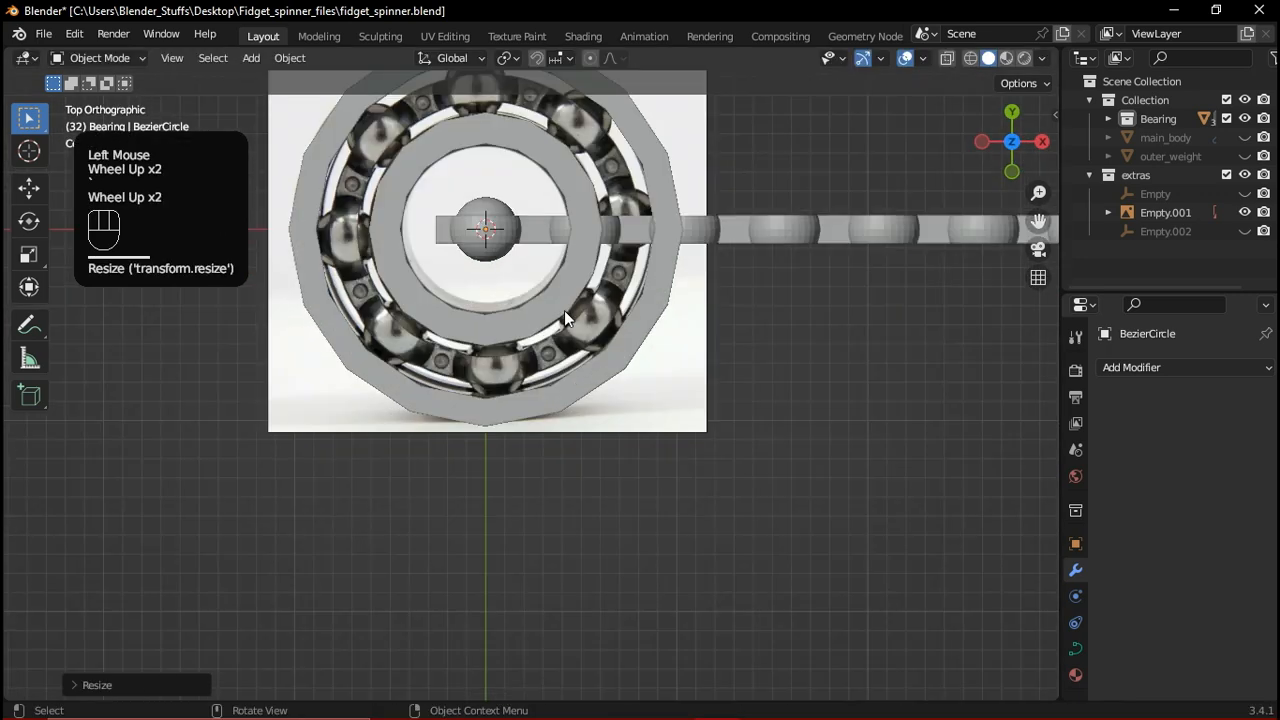
{"action": "scroll", "coordinate": [564, 310], "scroll_direction": "up", "scroll_amount": 1, "text": "shift"}
{"action": "middle_click_drag", "start_coordinate": [570, 400], "coordinate": [582, 488], "text": "shift"}
{"action": "scroll", "coordinate": [582, 488], "scroll_direction": "up", "scroll_amount": 3}
{"action": "middle_click_drag", "start_coordinate": [806, 329], "coordinate": [707, 462], "text": "shift"}
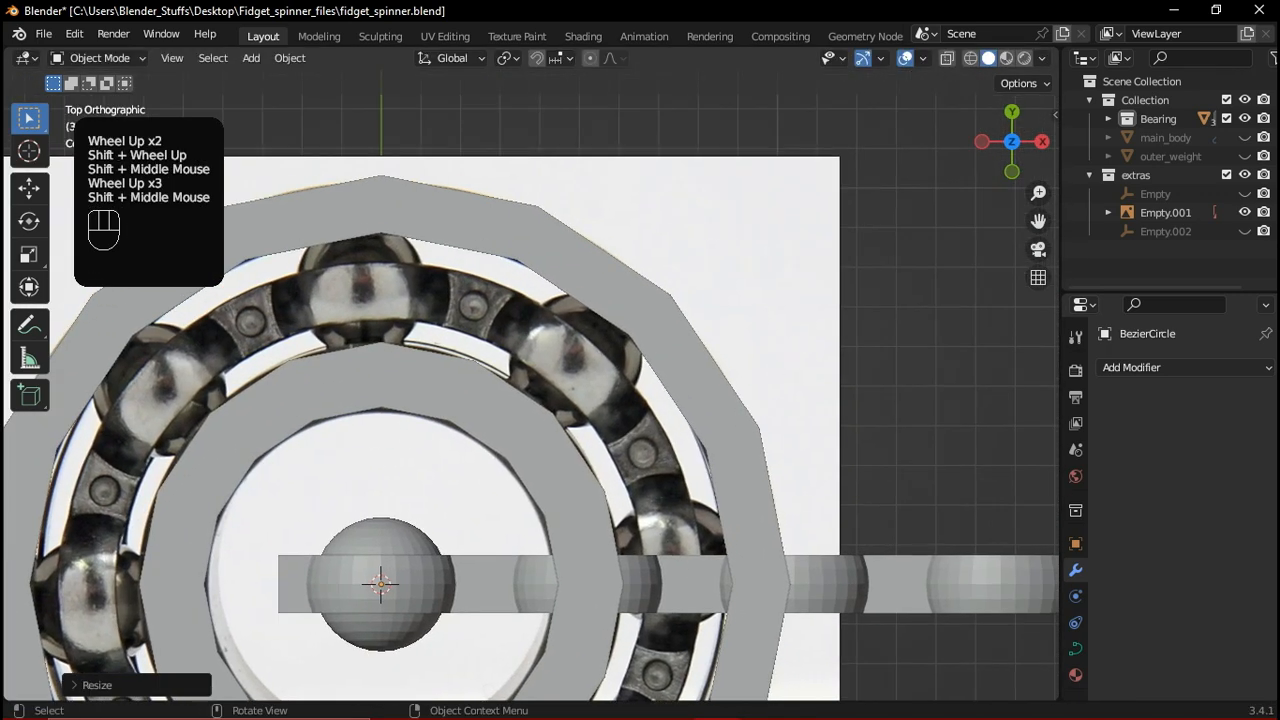
{"action": "key", "text": "s"}
{"action": "left_click", "coordinate": [691, 380]}
Fine-tune the Bezier circle's scale by about 0.987 to run along the middle of the reference cage
{"action": "scroll", "coordinate": [597, 320], "scroll_direction": "up", "scroll_amount": 1}
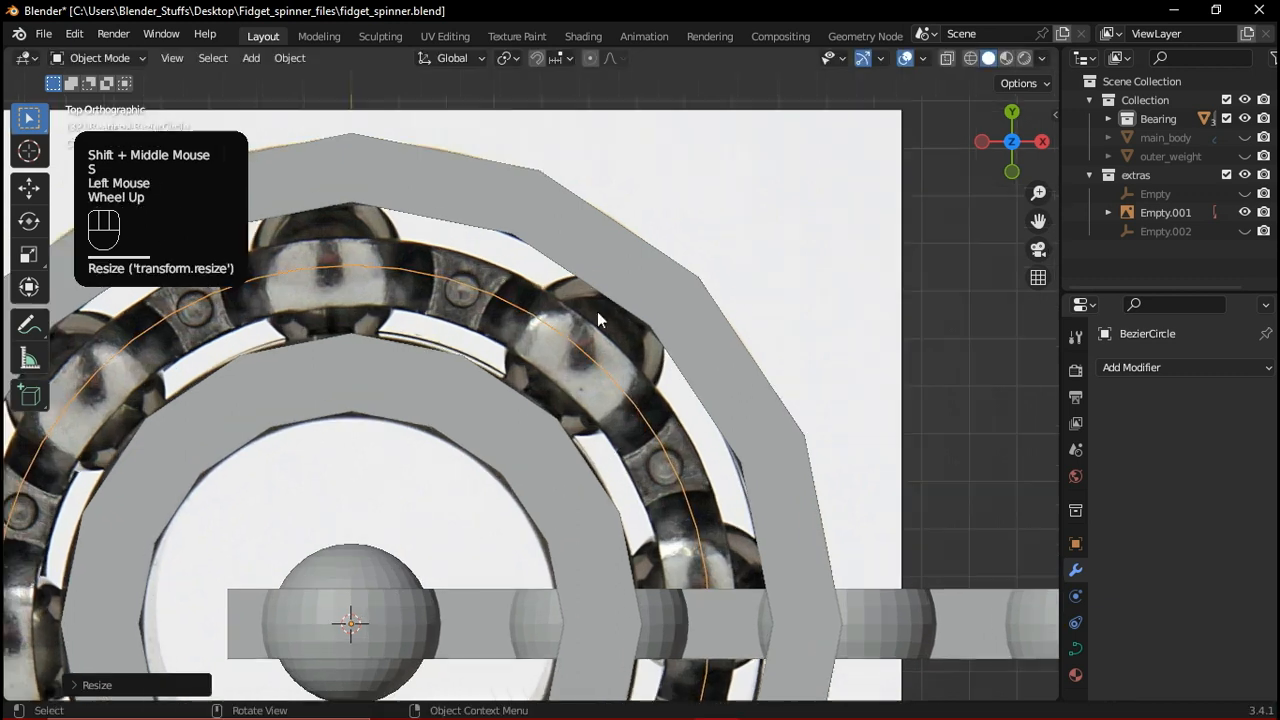
{"action": "scroll", "coordinate": [597, 320], "scroll_direction": "up", "scroll_amount": 1, "text": "shift"}
{"action": "middle_click_drag", "start_coordinate": [597, 320], "coordinate": [626, 429], "text": "shift"}
{"action": "scroll", "coordinate": [501, 333], "scroll_direction": "up", "scroll_amount": 2}
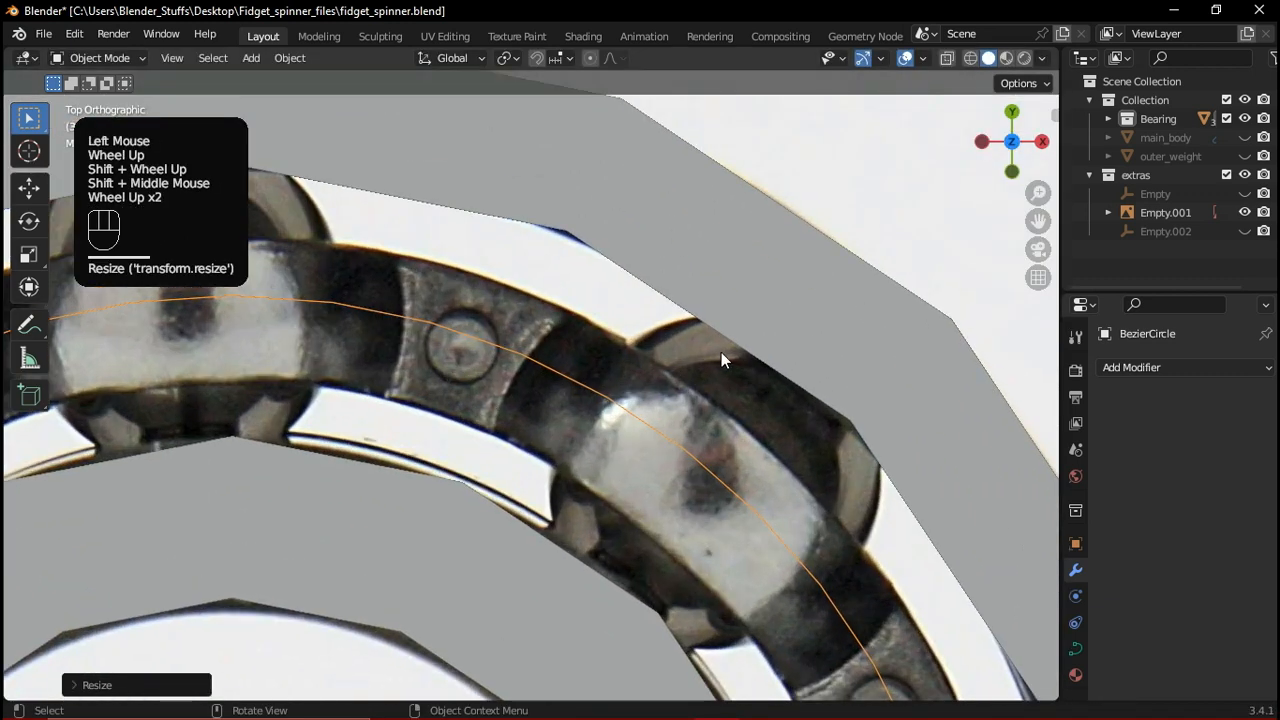
{"action": "key", "text": "s"}
{"action": "key", "text": "shift"}
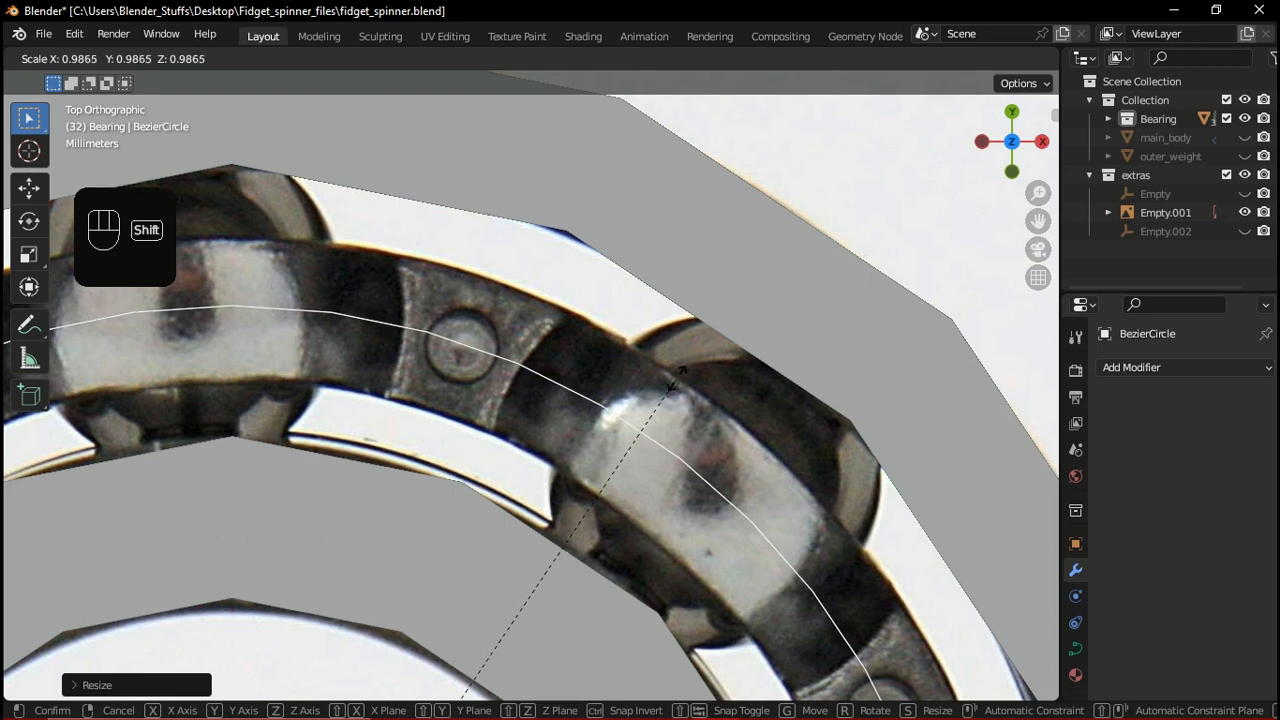
{"action": "left_click", "coordinate": [671, 390], "text": "shift"}
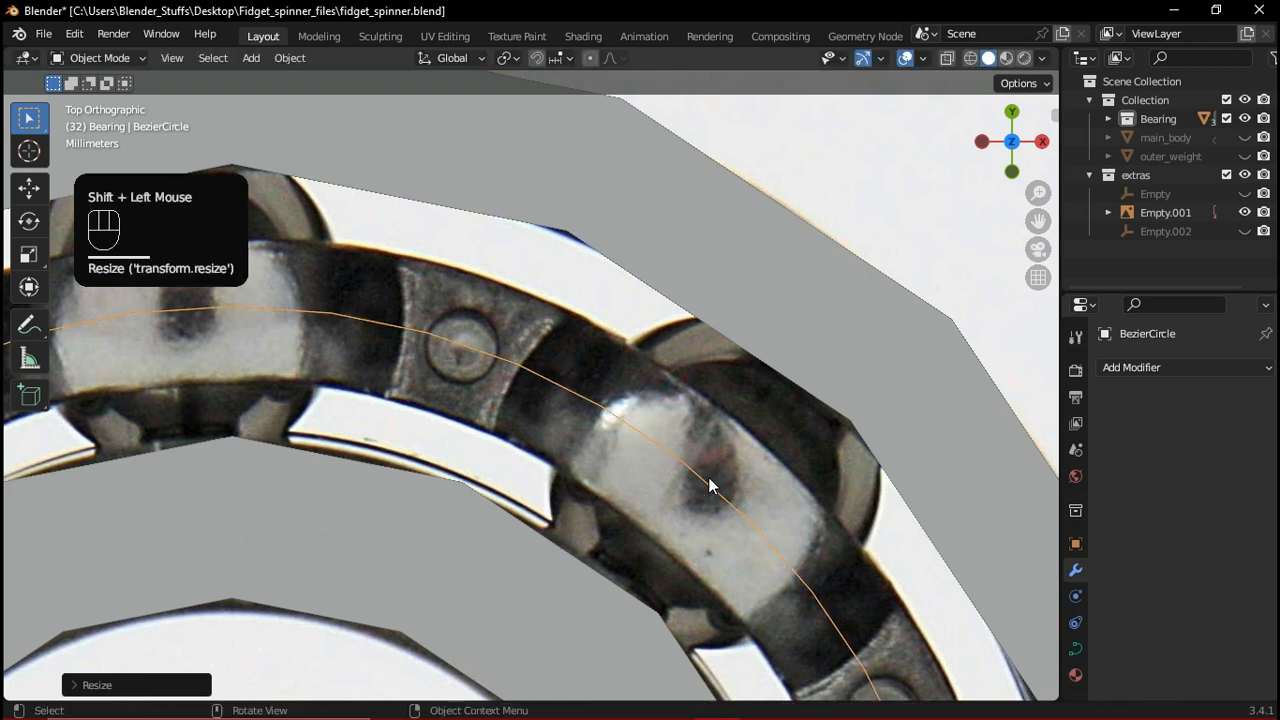
{"action": "scroll", "coordinate": [708, 479], "scroll_direction": "down", "scroll_amount": 3}
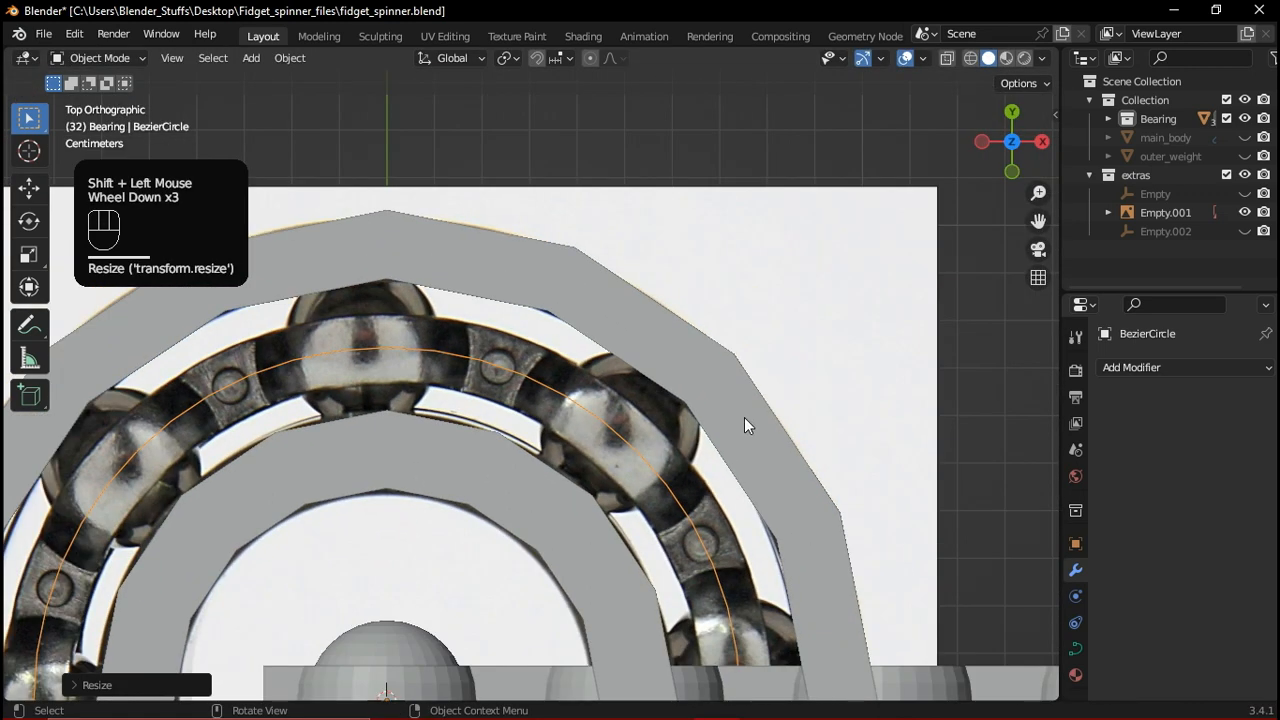
Scale the Bezier circle by about 0.992 so it runs along the centreline of the reference cage
{"action": "key", "text": "s"}
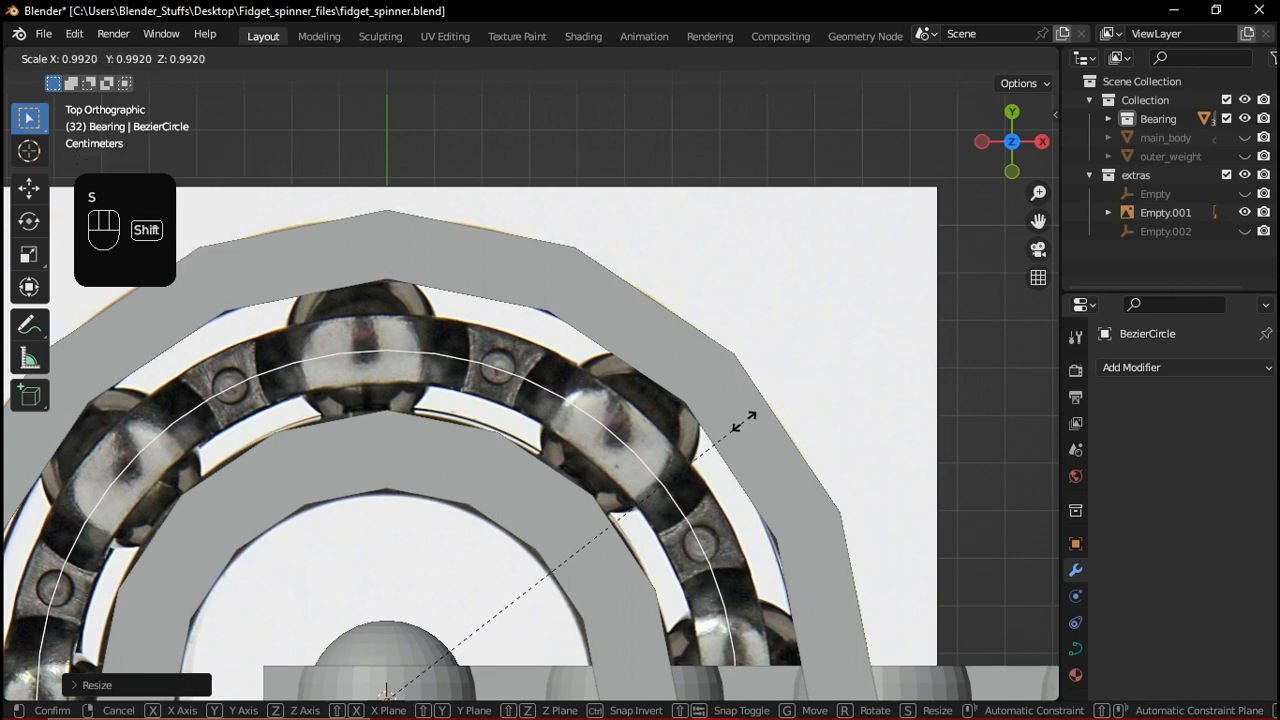
{"action": "left_click", "coordinate": [751, 411], "text": "shift"}
Set the Bezier circle as the curve object of the cage's Curve modifier
{"action": "scroll", "coordinate": [689, 525], "scroll_direction": "down", "scroll_amount": 2}
{"action": "middle_click_drag", "start_coordinate": [735, 563], "coordinate": [681, 358], "text": "shift"}
{"action": "scroll", "coordinate": [681, 358], "scroll_direction": "down", "scroll_amount": 1}
{"action": "middle_click_drag", "start_coordinate": [635, 309], "coordinate": [669, 386]}
{"action": "middle_click_drag", "start_coordinate": [714, 491], "coordinate": [720, 405]}
{"action": "left_click", "coordinate": [776, 425]}
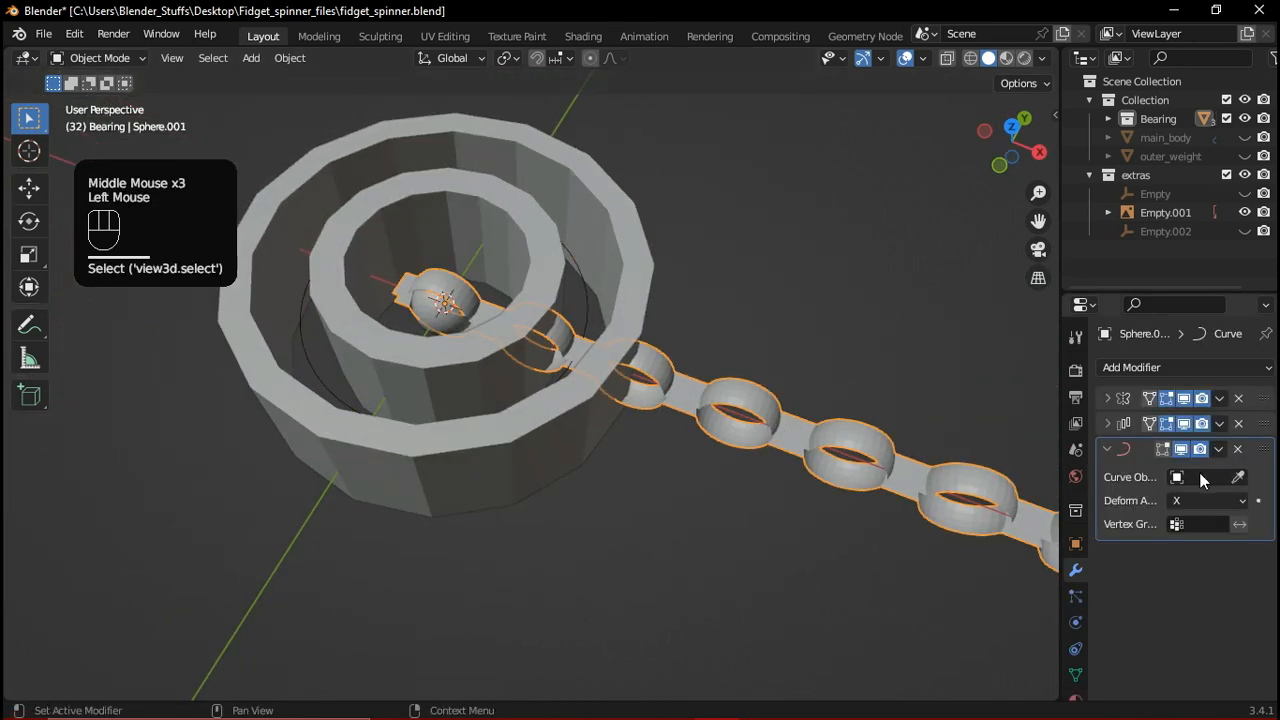
{"action": "middle_click_drag", "start_coordinate": [665, 340], "coordinate": [660, 403]}
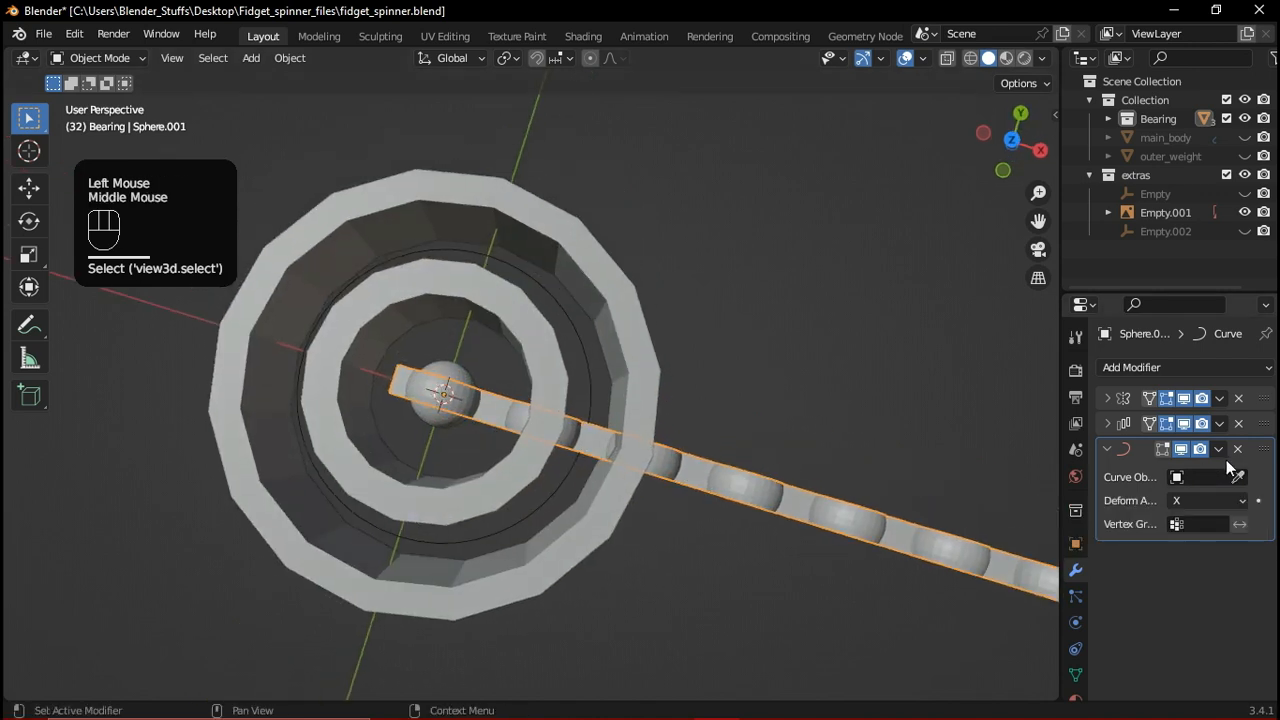
{"action": "left_click", "coordinate": [1239, 477]}
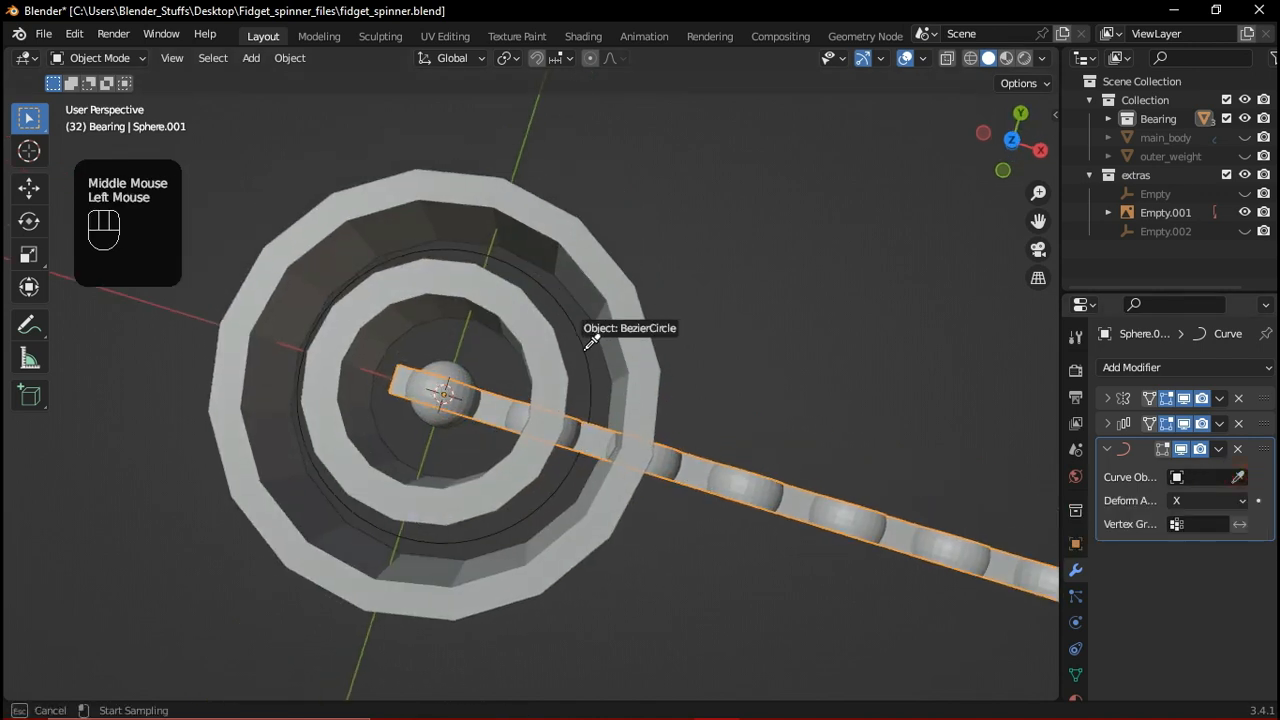
{"action": "left_click", "coordinate": [587, 345]}
Isolate the curved cage in local view
{"action": "middle_click_drag", "start_coordinate": [592, 425], "coordinate": [555, 375]}
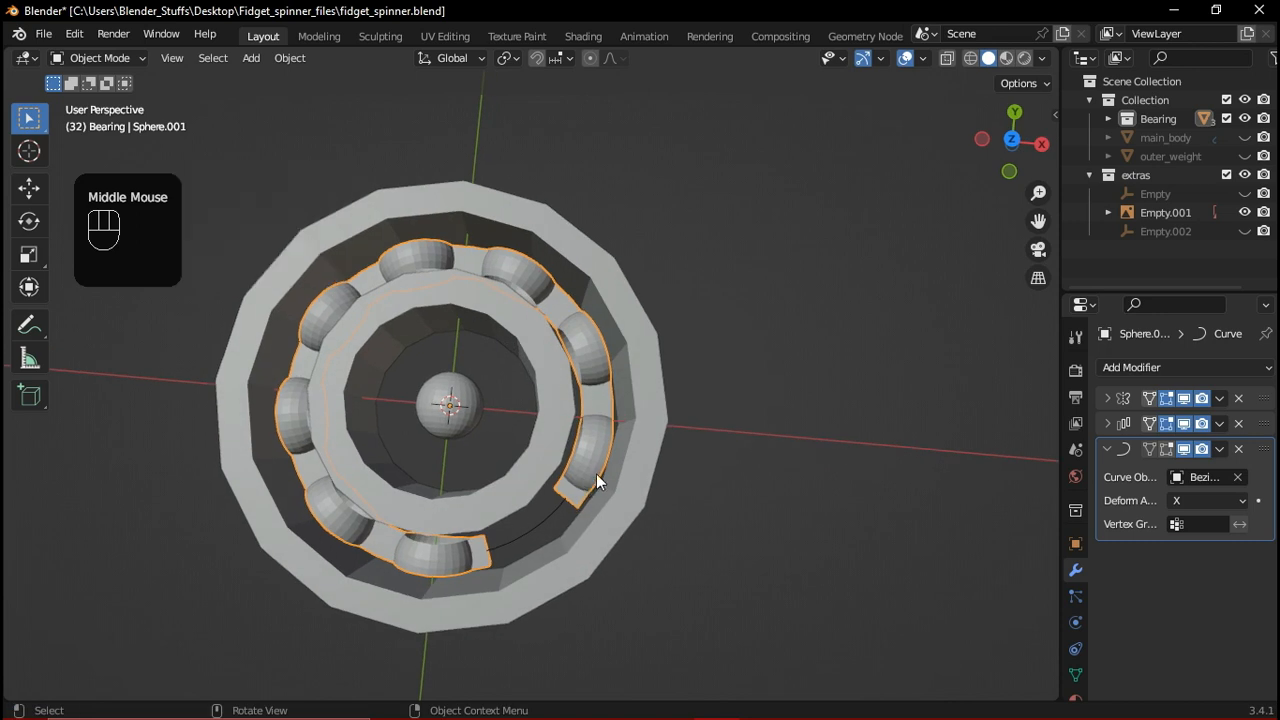
{"action": "key", "text": "Tab"}
{"action": "key", "text": "Tab"}
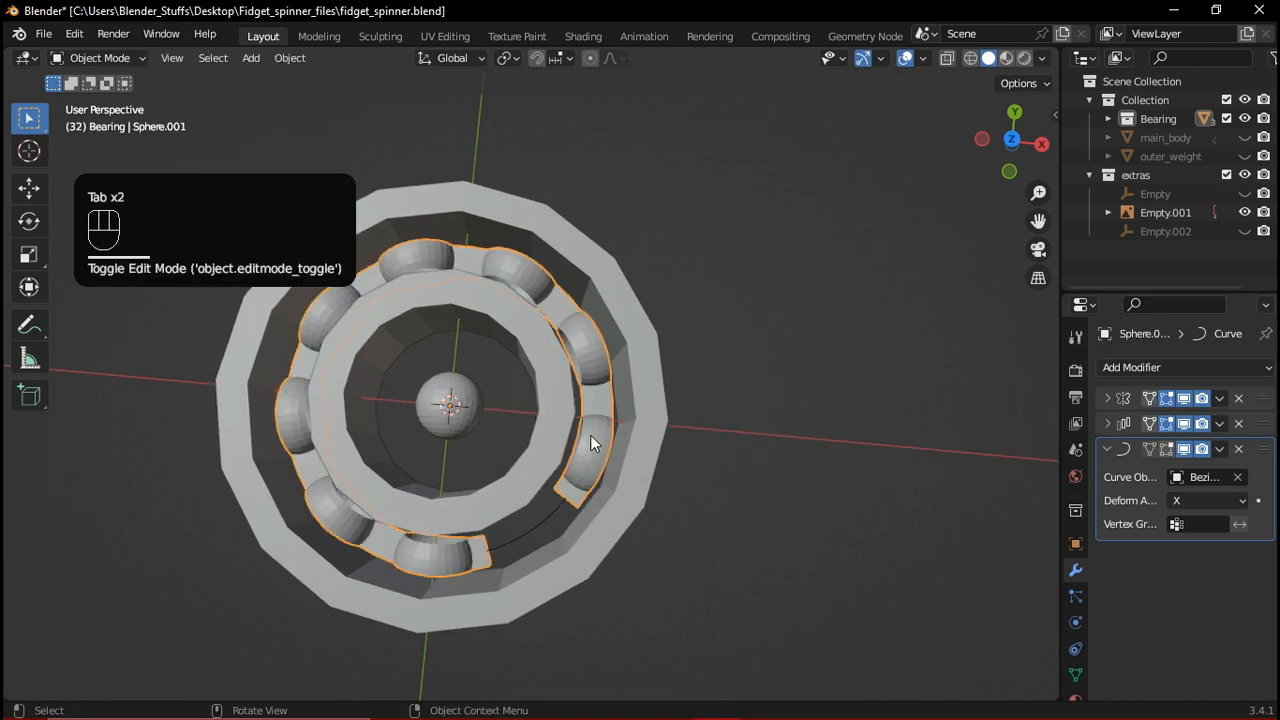
{"action": "left_click", "coordinate": [590, 437]}
{"action": "key", "text": "slash"}
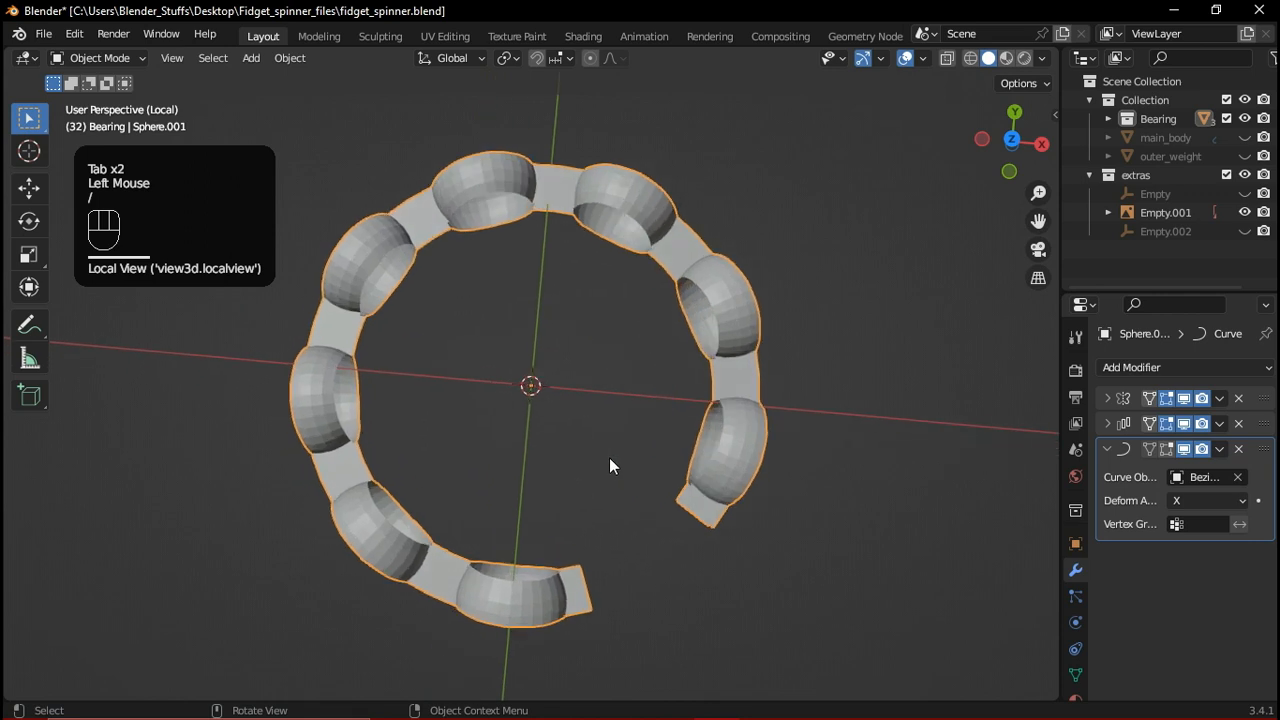
Enable edit-mode display of the cage's Curve modifier while editing the mesh in top view
{"action": "scroll", "coordinate": [609, 457], "scroll_direction": "down", "scroll_amount": 1}
{"action": "key", "text": "grave"}
{"action": "middle_click_drag", "start_coordinate": [603, 395], "coordinate": [563, 409], "text": "shift"}
{"action": "key", "text": "Tab"}
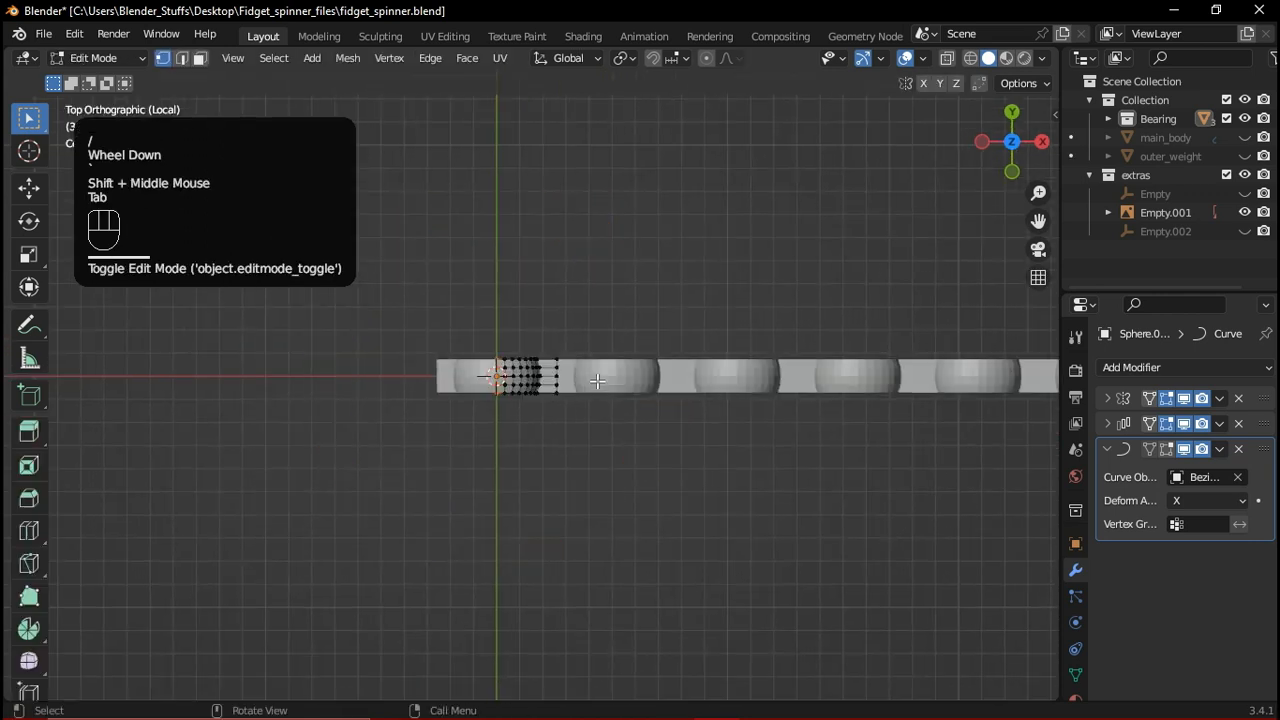
{"action": "scroll", "coordinate": [573, 394], "scroll_direction": "up", "scroll_amount": 1}
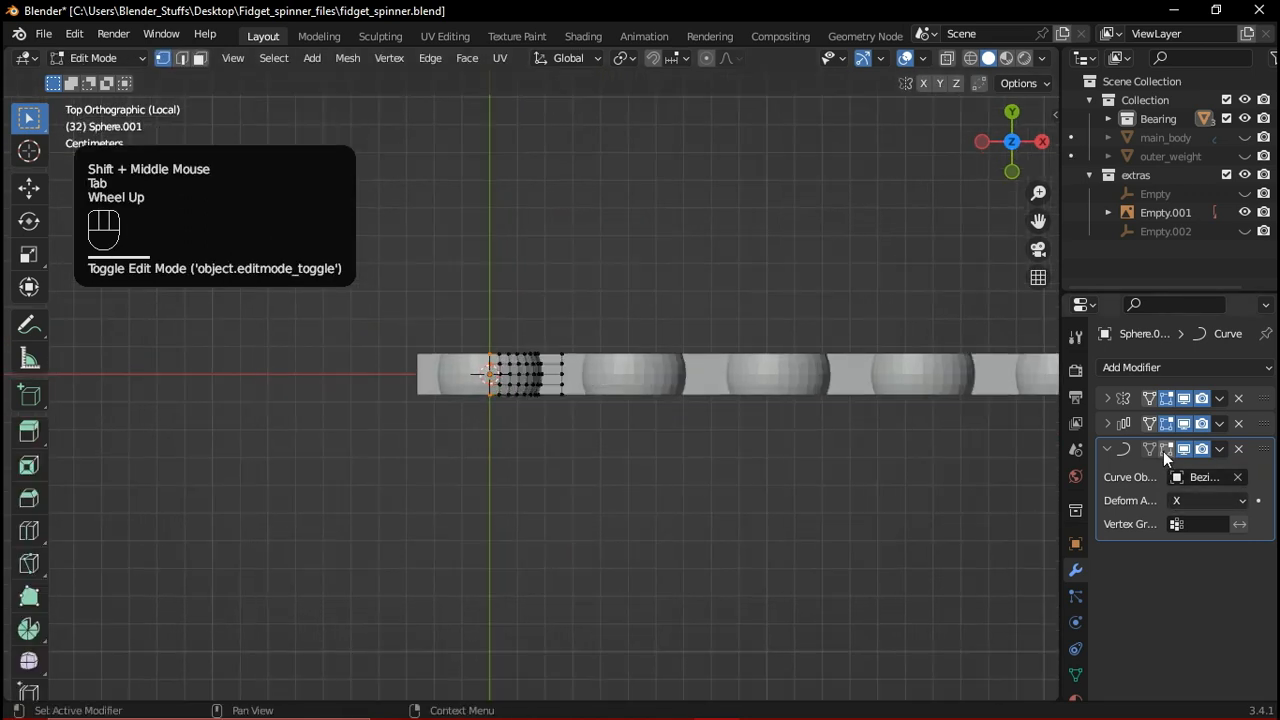
{"action": "key", "text": "Tab"}
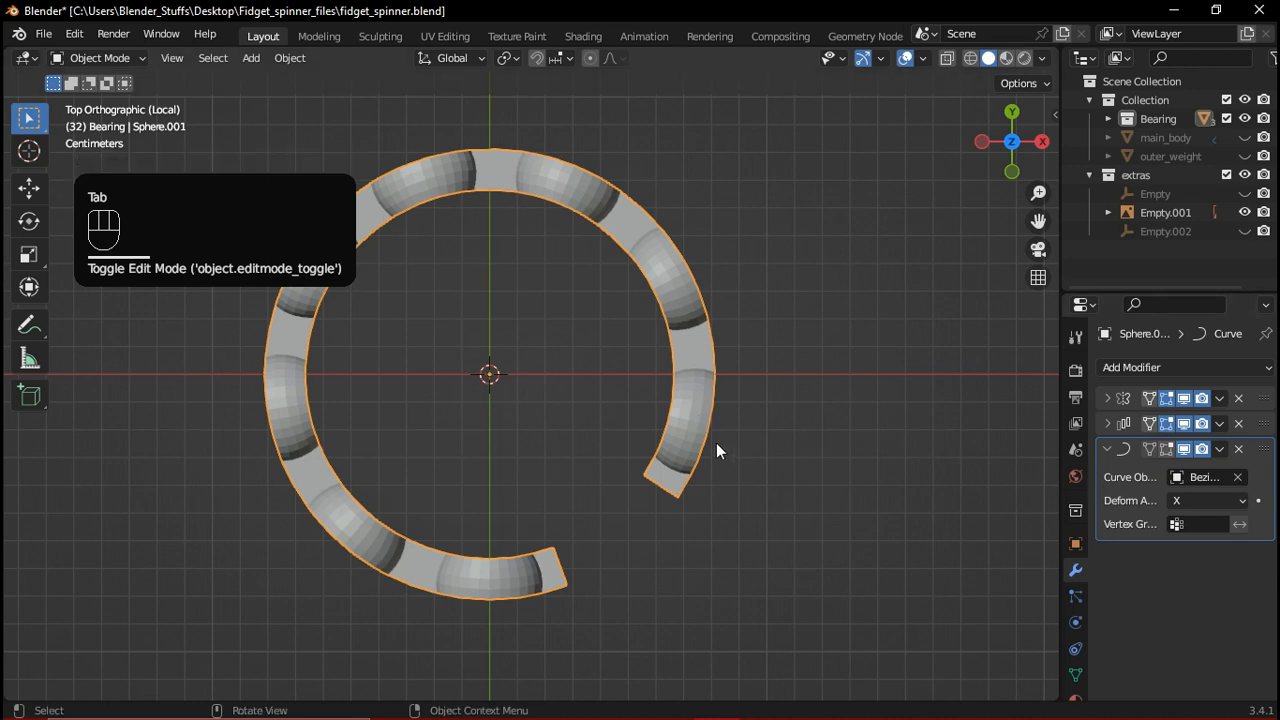
{"action": "key", "text": "Tab"}
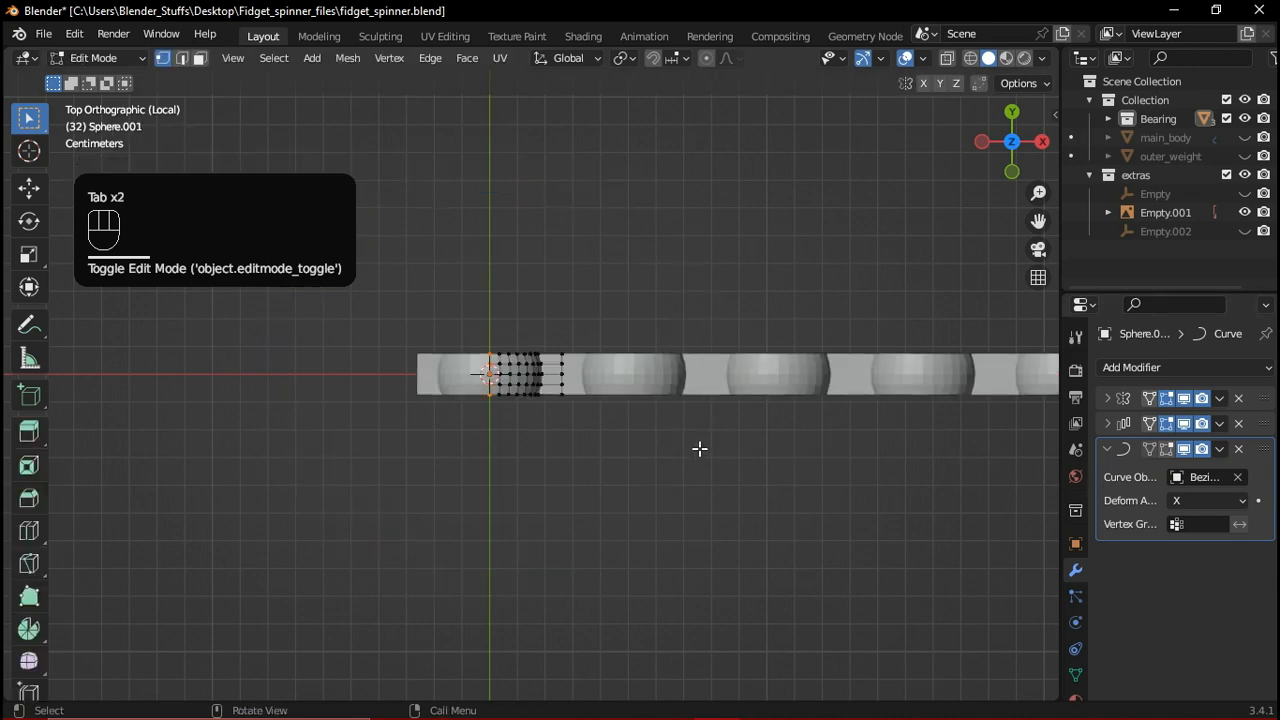
{"action": "left_click", "coordinate": [1168, 450]}
Select the upper and lower end edge loops of the cage's base segment and view it from the top
{"action": "middle_click_drag", "start_coordinate": [582, 407], "coordinate": [606, 391]}
{"action": "scroll", "coordinate": [560, 380], "scroll_direction": "up", "scroll_amount": 3}
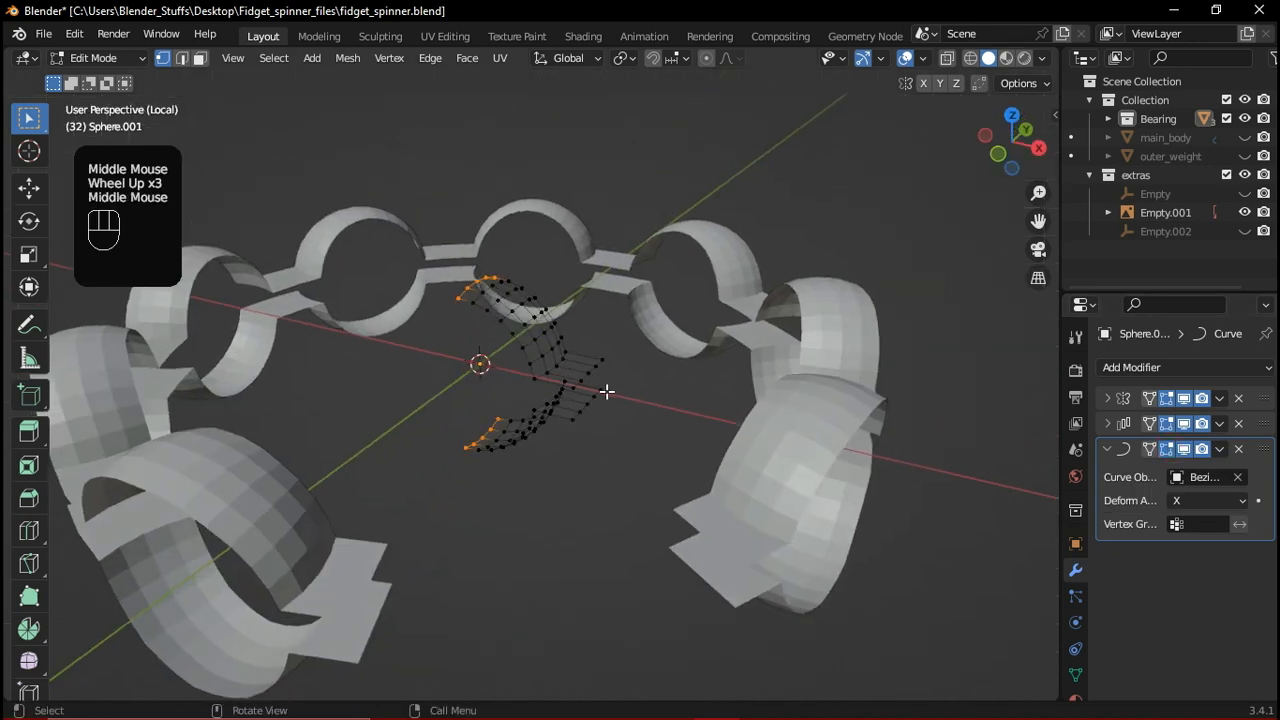
{"action": "scroll", "coordinate": [630, 378], "scroll_direction": "up", "scroll_amount": 3}
{"action": "left_click", "coordinate": [662, 372], "text": "alt"}
{"action": "left_click", "coordinate": [664, 405], "text": "alt+shift"}
{"action": "key", "text": "grave"}
{"action": "scroll", "coordinate": [630, 453], "scroll_direction": "down", "scroll_amount": 3}
{"action": "middle_click_drag", "start_coordinate": [600, 452], "coordinate": [563, 360], "text": "shift"}
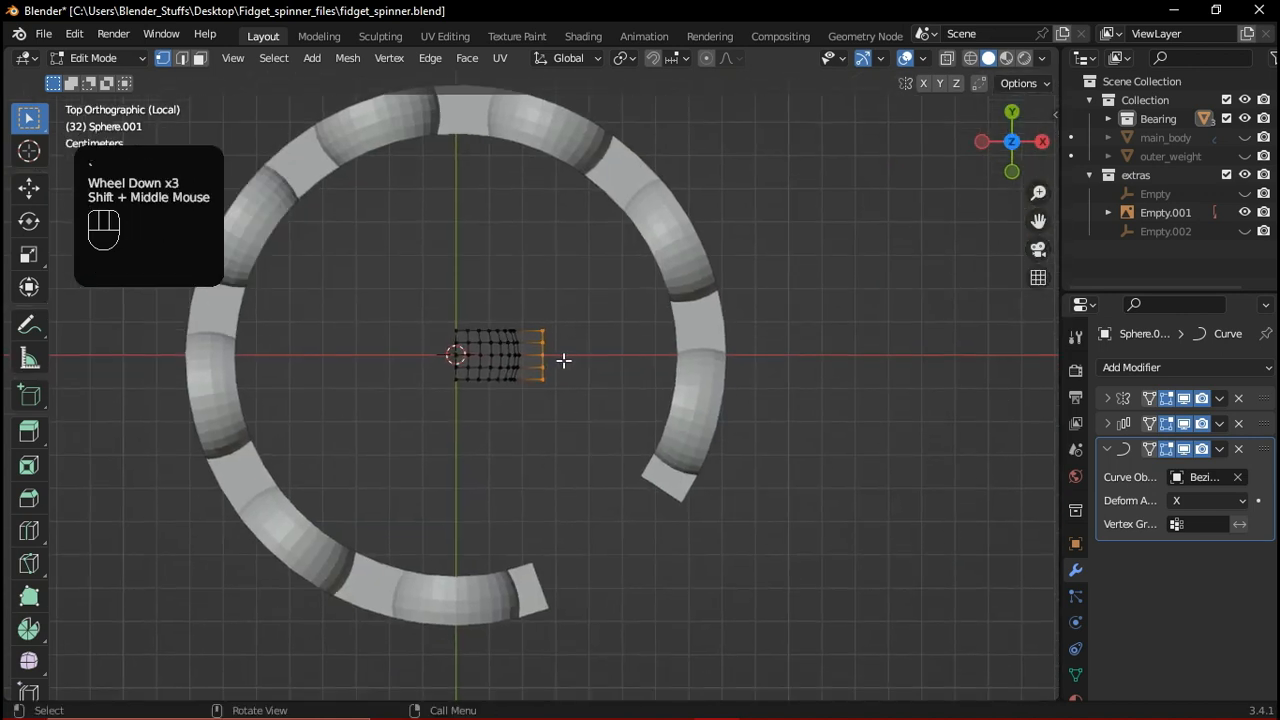
{"action": "key", "text": "g"}
{"action": "key", "text": "x"}
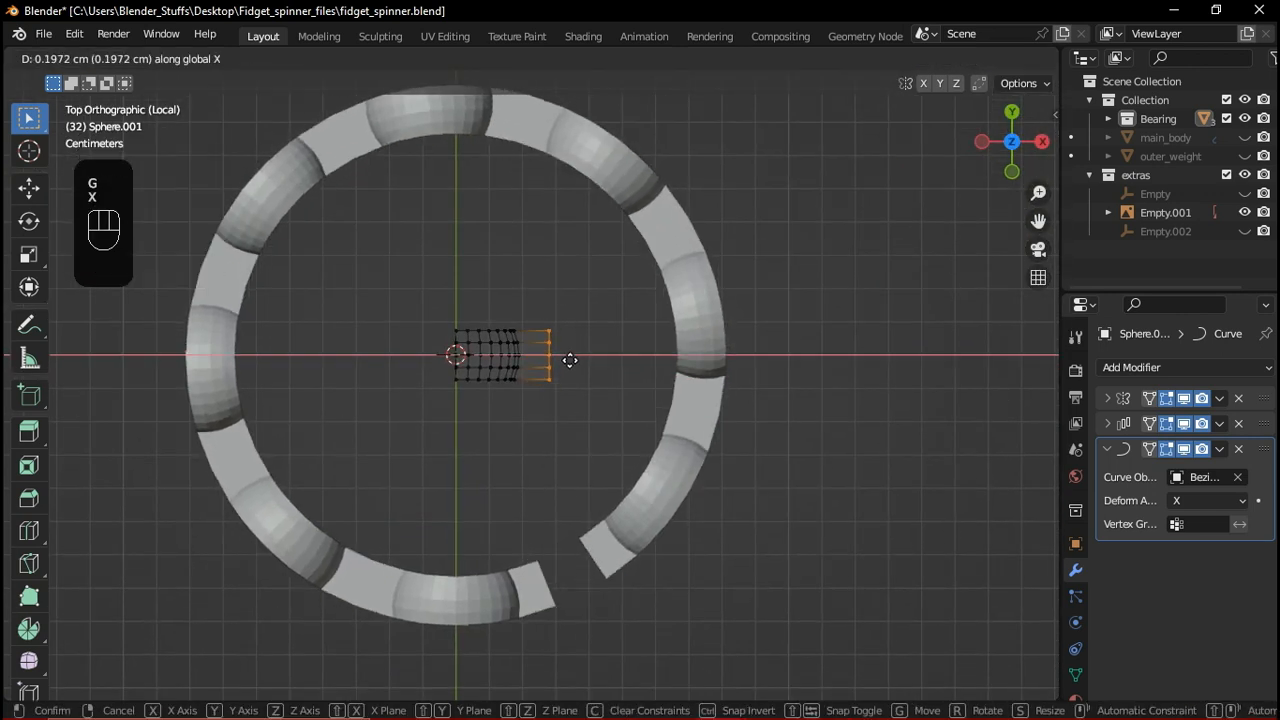
{"action": "key", "text": "shift"}
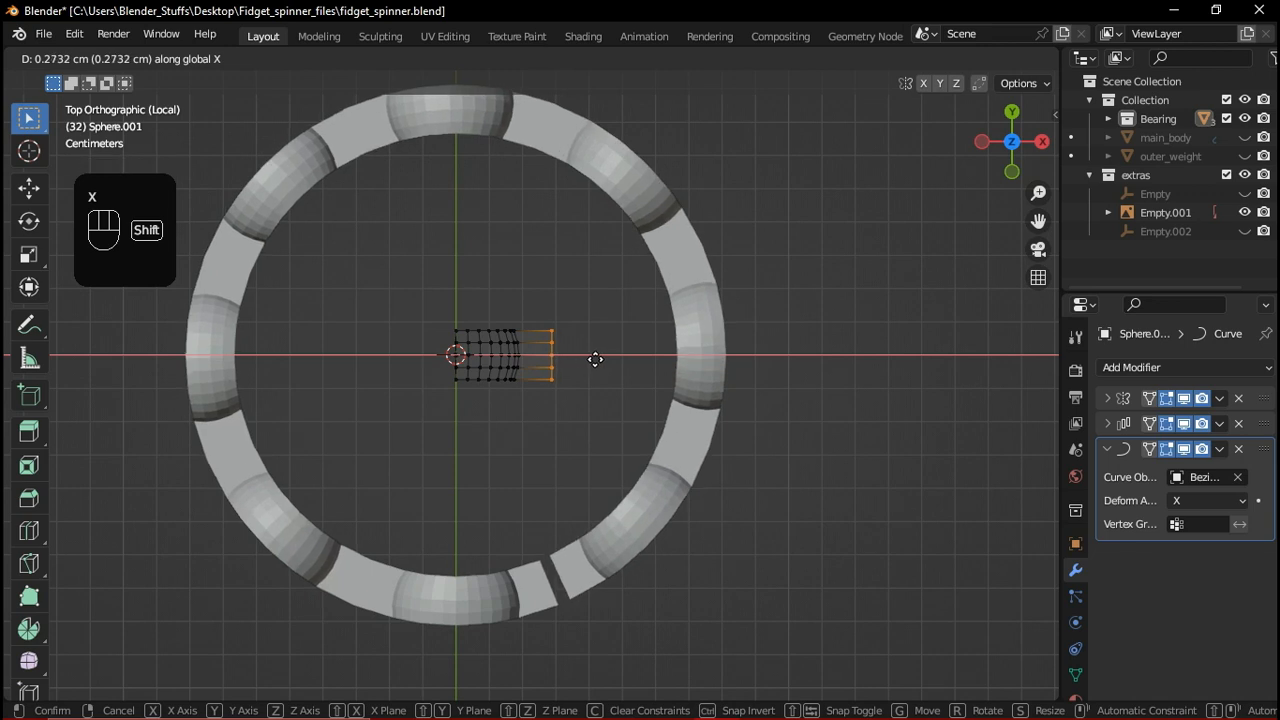
{"action": "right_click", "coordinate": [596, 359], "text": "shift"}
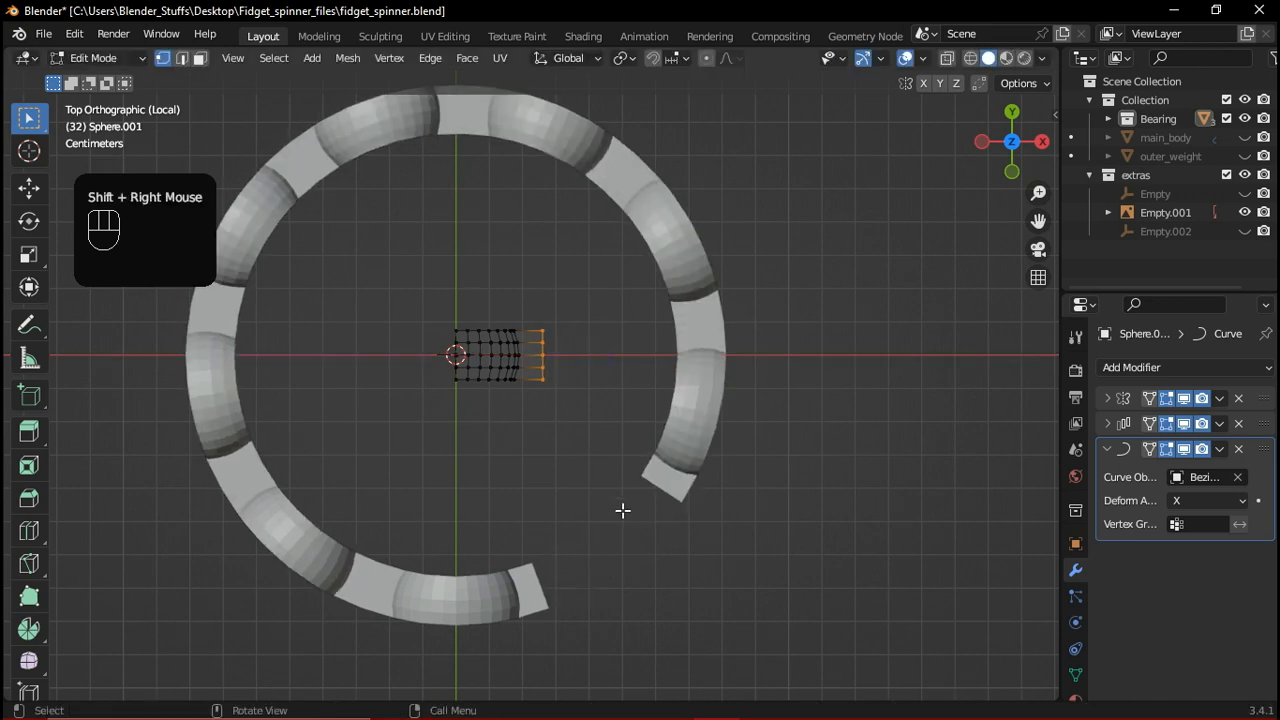
Move the selected end loops about 0.293 cm along X to close the gap in the cage ring
{"action": "key", "text": "g"}
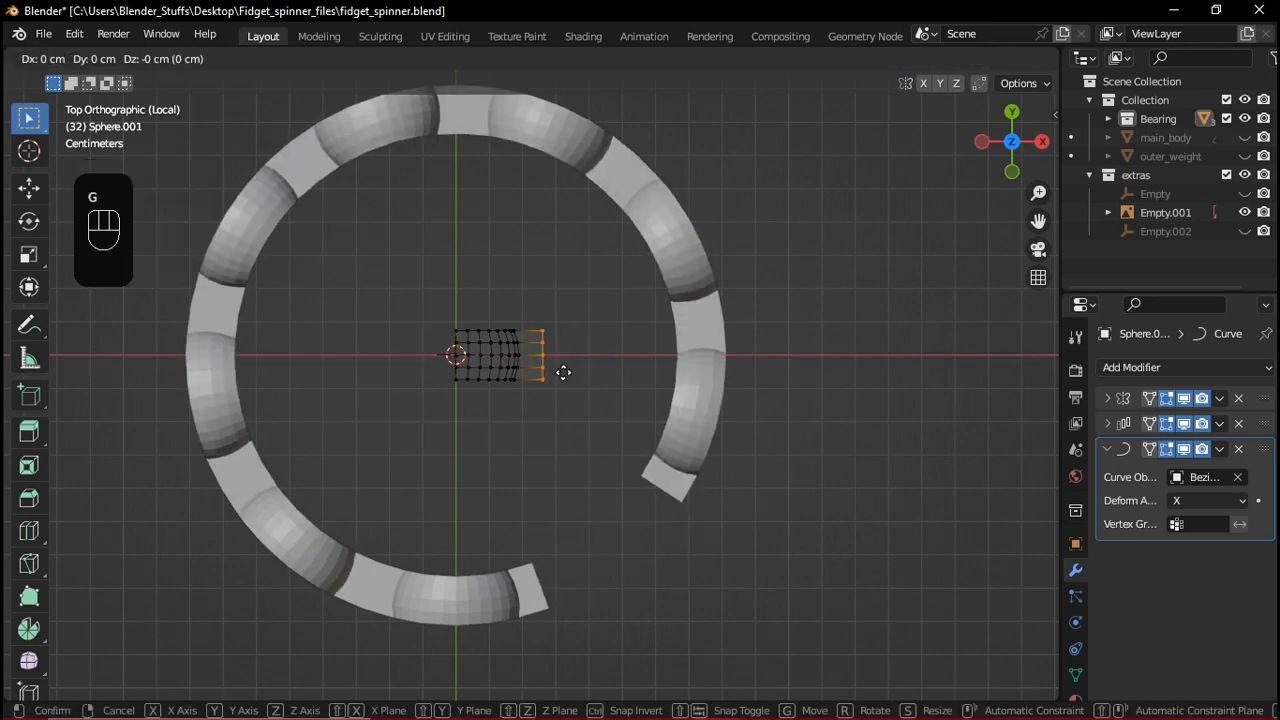
{"action": "key", "text": "x"}
{"action": "key", "text": "shift"}
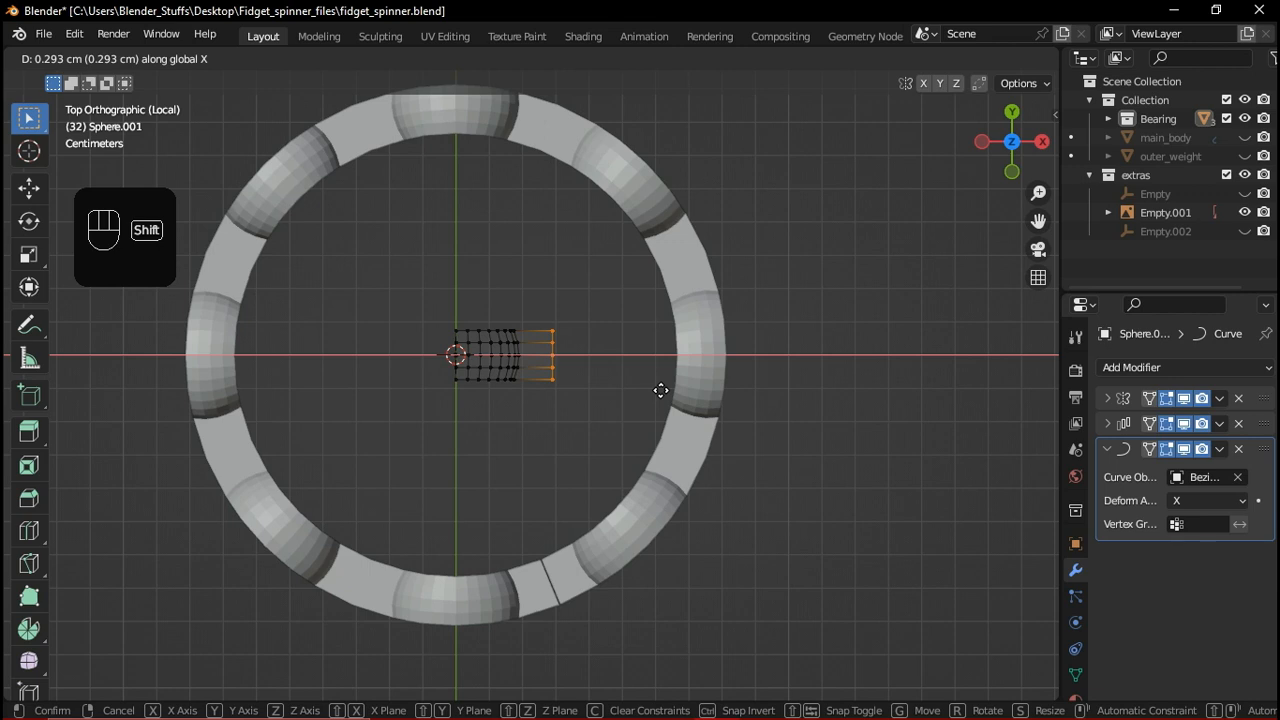
{"action": "left_click", "coordinate": [662, 390], "text": "shift"}
Examine the seam of the cage ring and the outer edge of the flat links between the ball sockets
{"action": "scroll", "coordinate": [570, 490], "scroll_direction": "down", "scroll_amount": 1}
{"action": "middle_click_drag", "start_coordinate": [571, 500], "coordinate": [580, 403], "text": "shift"}
{"action": "scroll", "coordinate": [569, 417], "scroll_direction": "up", "scroll_amount": 3}
{"action": "scroll", "coordinate": [566, 346], "scroll_direction": "up", "scroll_amount": 2}
{"action": "scroll", "coordinate": [580, 395], "scroll_direction": "down", "scroll_amount": 2}
{"action": "key", "text": "grave"}
{"action": "middle_click_drag", "start_coordinate": [548, 212], "coordinate": [491, 646], "text": "shift"}
{"action": "scroll", "coordinate": [554, 317], "scroll_direction": "up", "scroll_amount": 2}
{"action": "middle_click_drag", "start_coordinate": [554, 317], "coordinate": [523, 600], "text": "shift"}
{"action": "scroll", "coordinate": [447, 302], "scroll_direction": "up", "scroll_amount": 1, "text": "shift"}
{"action": "scroll", "coordinate": [447, 302], "scroll_direction": "up", "scroll_amount": 1}
{"action": "scroll", "coordinate": [447, 302], "scroll_direction": "up", "scroll_amount": 1}
{"action": "mouse_move", "coordinate": [482, 297]}
{"action": "middle_mouse_down", "text": "shift"}
{"action": "mouse_move", "coordinate": [529, 480]}
{"action": "mouse_move", "coordinate": [557, 507]}
{"action": "middle_mouse_up", "text": "shift"}
{"action": "scroll", "coordinate": [612, 453], "scroll_direction": "up", "scroll_amount": 2}
Sketch annotation strokes along the outer edge of a flat cage link and erase them
{"action": "key", "text": "d"}
{"action": "left_click_drag", "start_coordinate": [519, 446], "coordinate": [559, 460]}
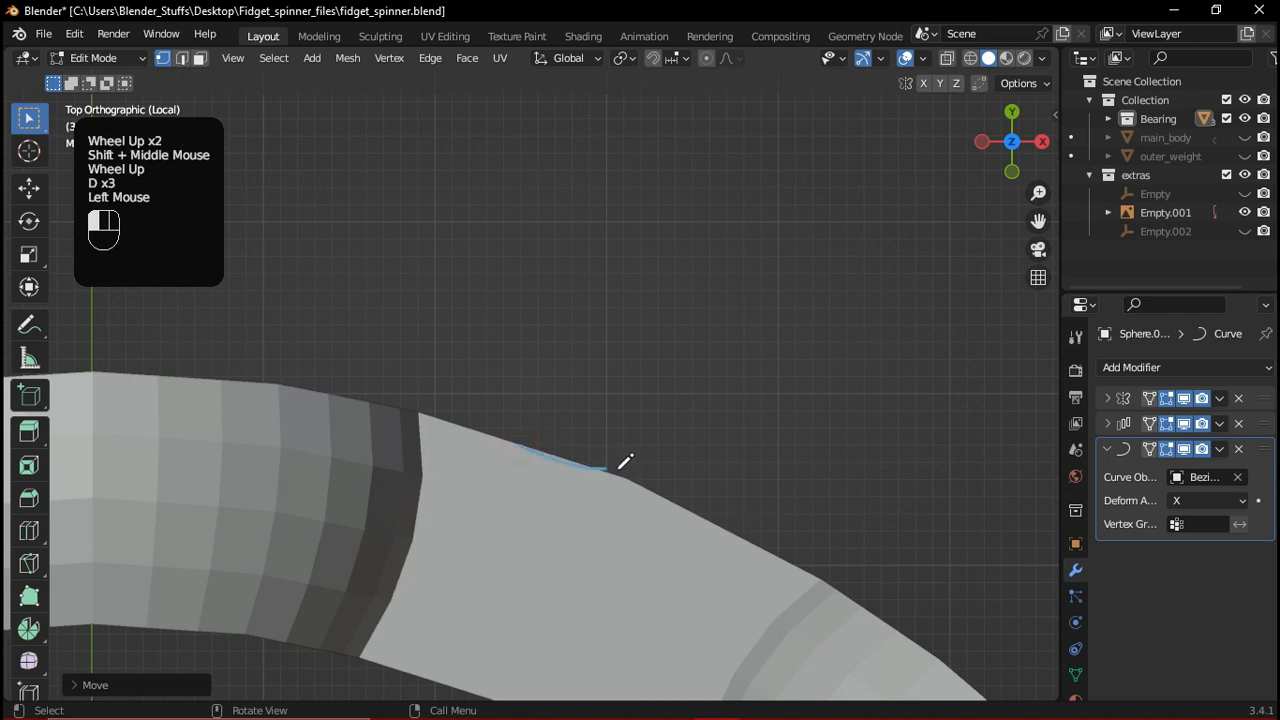
{"action": "left_click_drag", "start_coordinate": [690, 517], "coordinate": [699, 521]}
{"action": "left_click_drag", "start_coordinate": [598, 460], "coordinate": [699, 514]}
{"action": "right_click_drag", "start_coordinate": [646, 488], "coordinate": [727, 504]}
Add three evenly spaced loop cuts across the upper flat strip of the cage's base segment
{"action": "scroll", "coordinate": [668, 504], "scroll_direction": "down", "scroll_amount": 3}
{"action": "scroll", "coordinate": [655, 460], "scroll_direction": "up", "scroll_amount": 1, "text": "shift"}
{"action": "middle_click_drag", "start_coordinate": [655, 460], "coordinate": [634, 397], "text": "shift"}
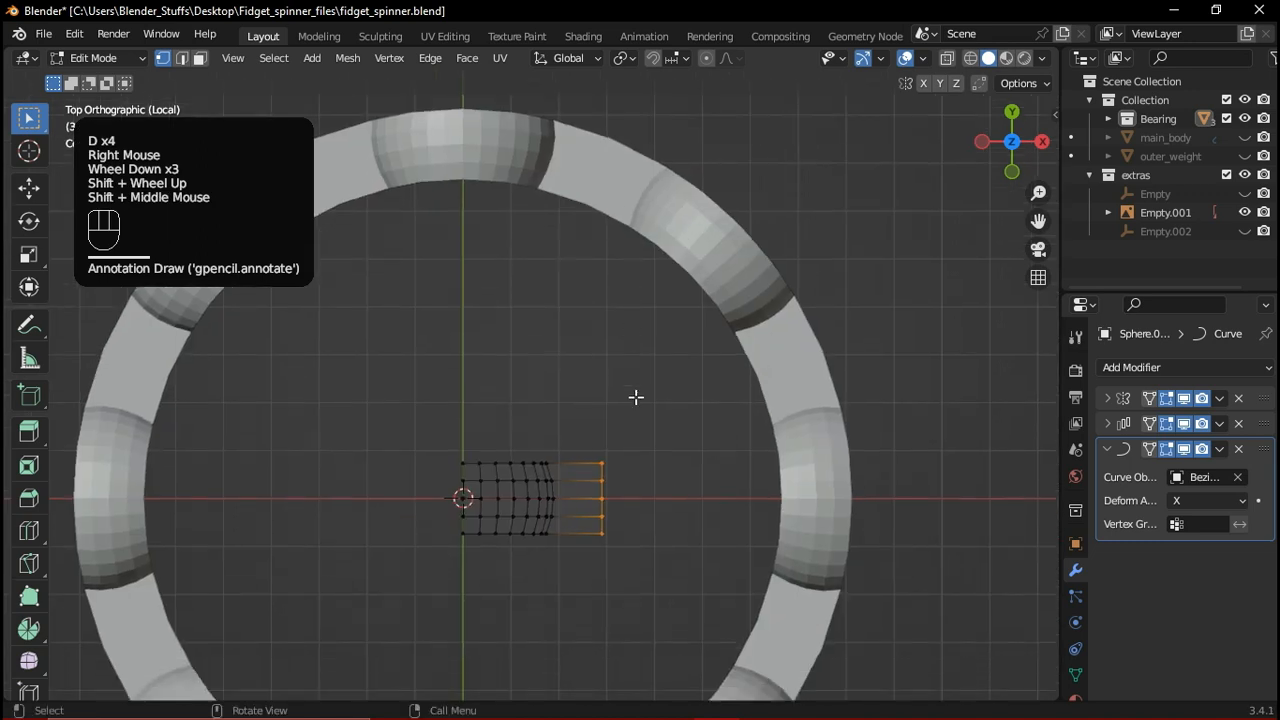
{"action": "scroll", "coordinate": [634, 397], "scroll_direction": "up", "scroll_amount": 2}
{"action": "middle_click_drag", "start_coordinate": [603, 337], "coordinate": [584, 319], "text": "shift"}
{"action": "scroll", "coordinate": [584, 319], "scroll_direction": "down", "scroll_amount": 2}
{"action": "middle_click_drag", "start_coordinate": [680, 471], "coordinate": [683, 426]}
{"action": "key", "text": "grave"}
{"action": "scroll", "coordinate": [583, 411], "scroll_direction": "up", "scroll_amount": 2}
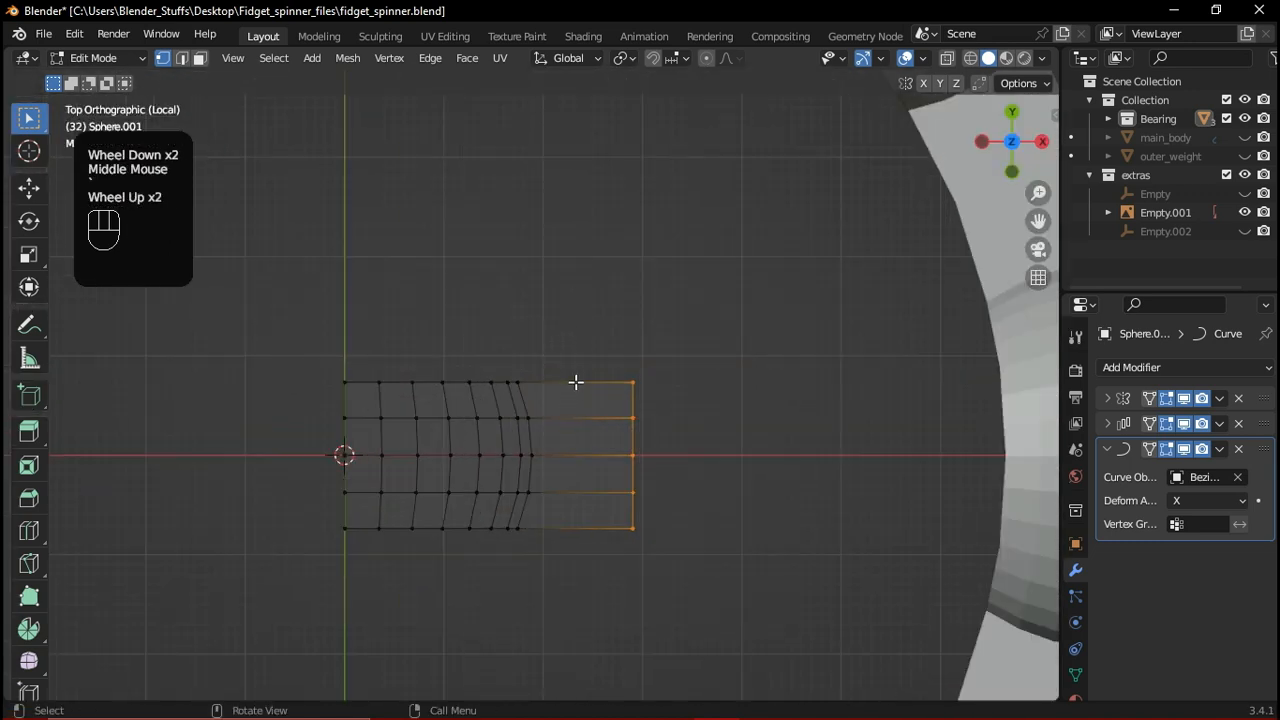
{"action": "scroll", "coordinate": [590, 497], "scroll_direction": "up", "scroll_amount": 1}
{"action": "middle_click_drag", "start_coordinate": [590, 497], "coordinate": [603, 414]}
{"action": "key", "text": "ctrl+r"}
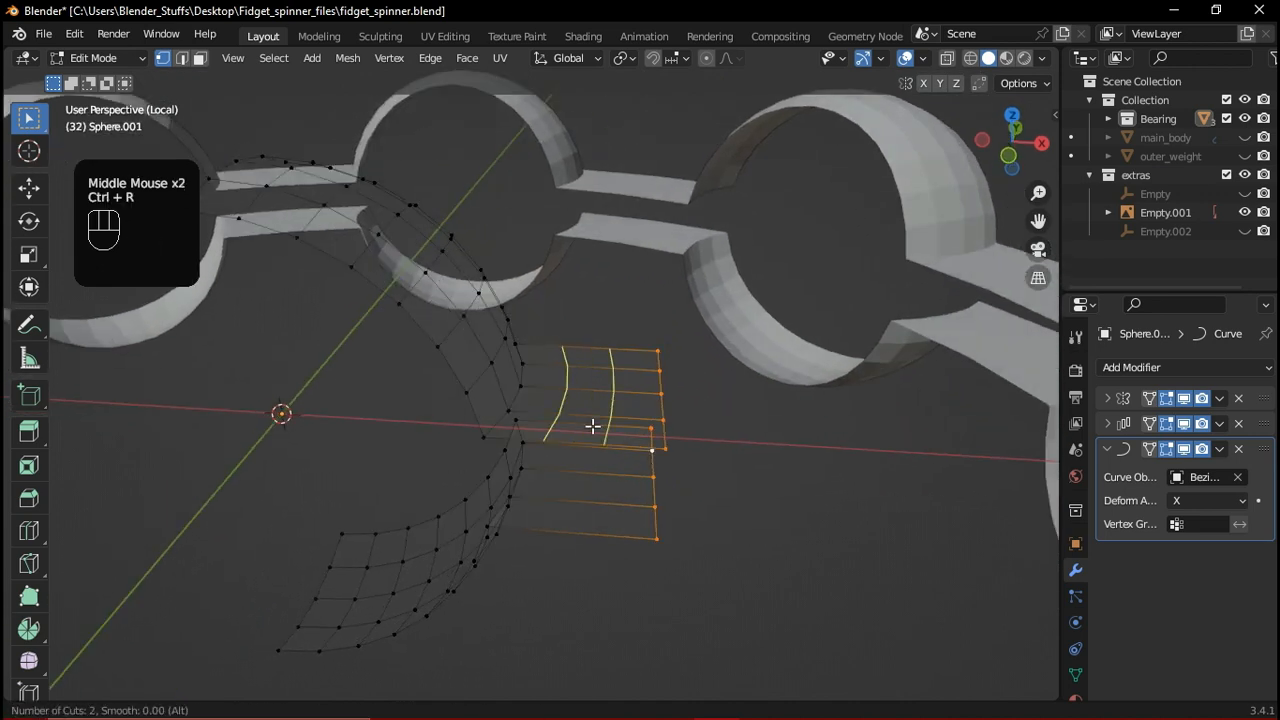
{"action": "left_click", "coordinate": [591, 426]}
{"action": "right_click", "coordinate": [588, 430]}
Add three evenly spaced loop cuts across the lower flat strip of the cage's base segment
{"action": "middle_click_drag", "start_coordinate": [634, 508], "coordinate": [625, 478]}
{"action": "key", "text": "ctrl+r"}
{"action": "scroll", "coordinate": [595, 478], "scroll_direction": "down", "scroll_amount": 1, "text": "ctrl"}
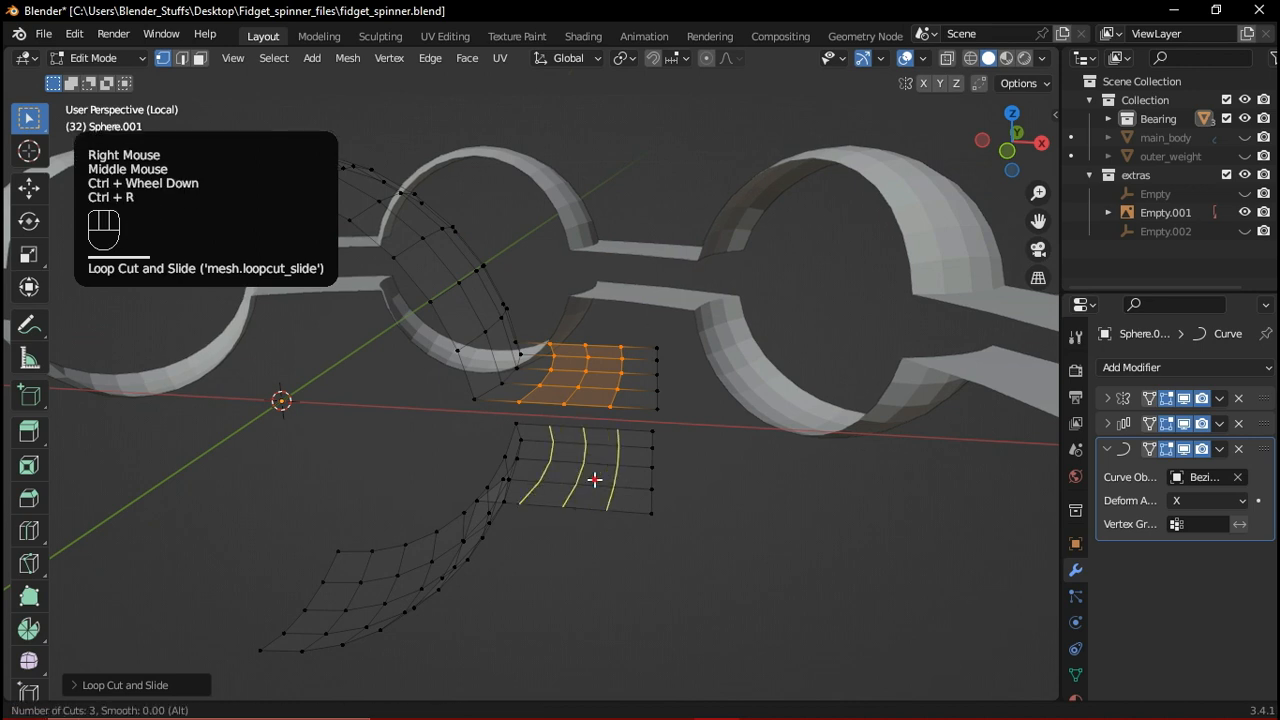
{"action": "right_click", "coordinate": [640, 483]}
Leave mesh editing and examine the curvature of the cage's flat links from the top
{"action": "scroll", "coordinate": [655, 458], "scroll_direction": "down", "scroll_amount": 1}
{"action": "middle_click_drag", "start_coordinate": [658, 460], "coordinate": [608, 554]}
{"action": "scroll", "coordinate": [643, 425], "scroll_direction": "down", "scroll_amount": 3}
{"action": "key", "text": "Tab"}
{"action": "scroll", "coordinate": [660, 271], "scroll_direction": "up", "scroll_amount": 1}
{"action": "left_click", "coordinate": [665, 285]}
{"action": "scroll", "coordinate": [682, 372], "scroll_direction": "up", "scroll_amount": 2}
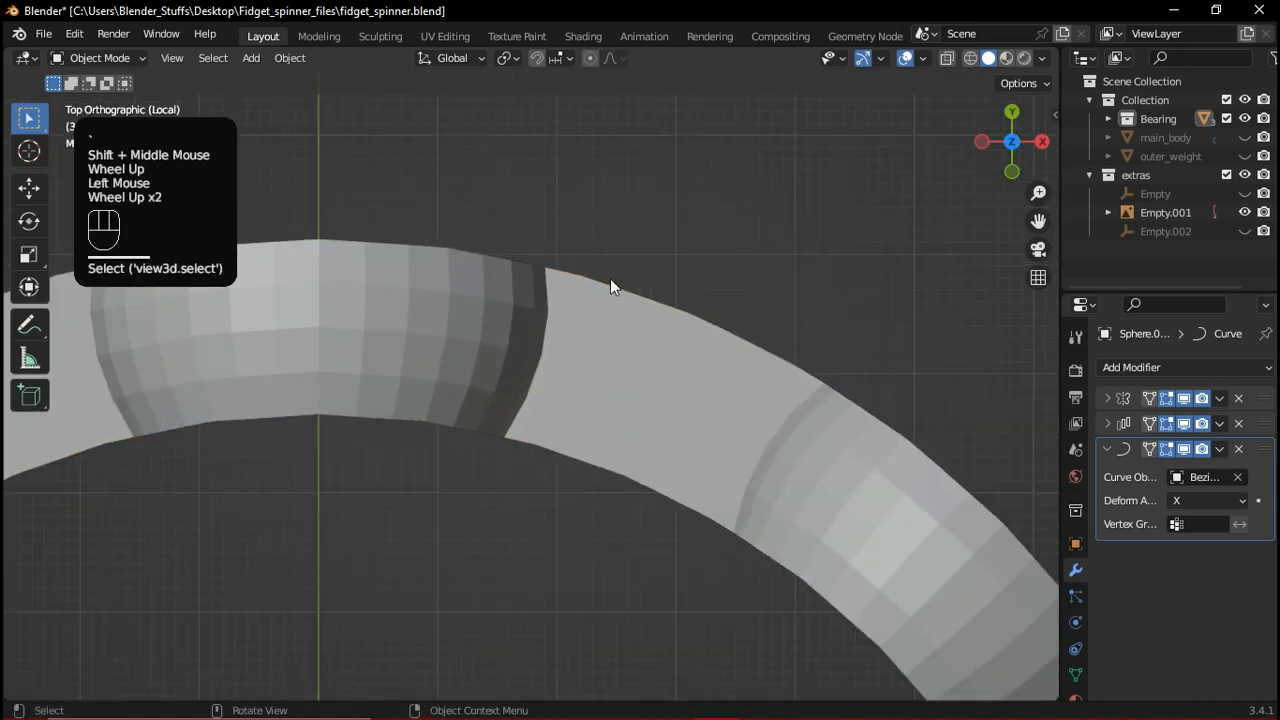
{"action": "middle_click_drag", "start_coordinate": [609, 434], "coordinate": [563, 508], "text": "shift"}
{"action": "scroll", "coordinate": [562, 508], "scroll_direction": "down", "scroll_amount": 3}
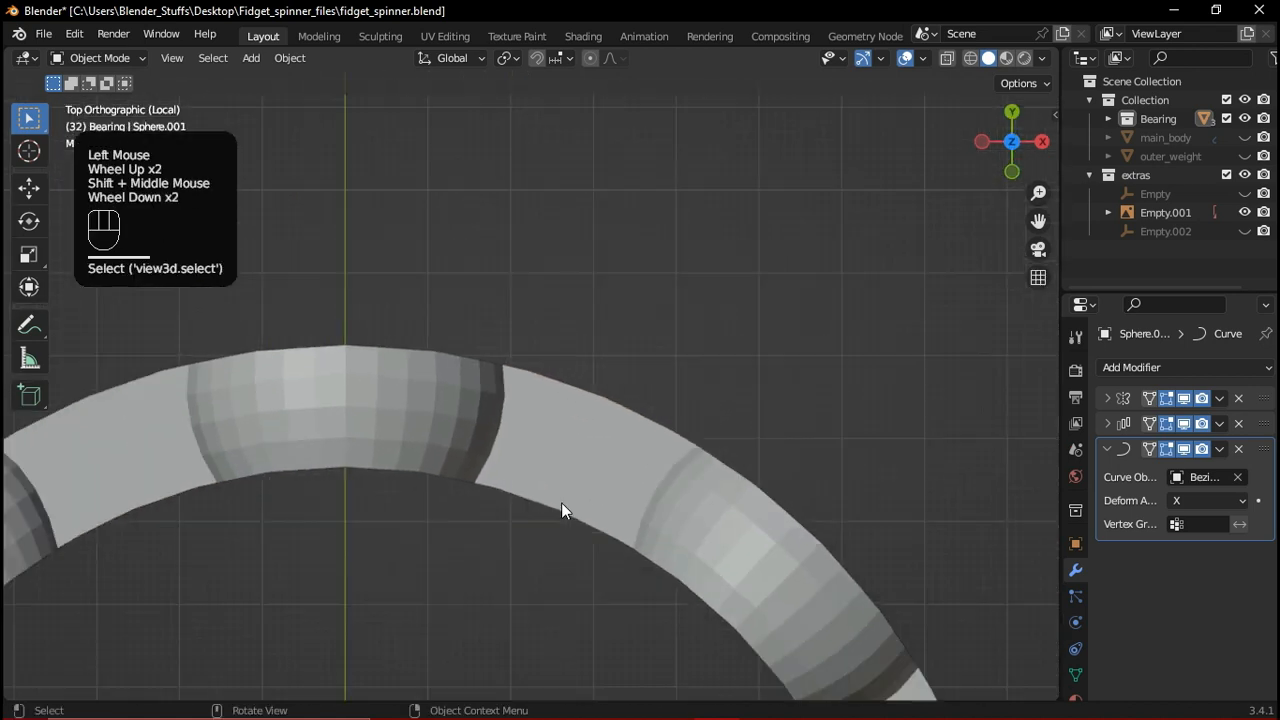
{"action": "scroll", "coordinate": [560, 510], "scroll_direction": "down", "scroll_amount": 3}
{"action": "middle_click_drag", "start_coordinate": [560, 517], "coordinate": [604, 500], "text": "shift"}
{"action": "scroll", "coordinate": [630, 495], "scroll_direction": "down", "scroll_amount": 2}
Exit local view and select the ball at the bearing's centre
{"action": "key", "text": "slash"}
{"action": "scroll", "coordinate": [919, 372], "scroll_direction": "down", "scroll_amount": 1}
{"action": "left_click", "coordinate": [716, 425]}
{"action": "scroll", "coordinate": [576, 328], "scroll_direction": "up", "scroll_amount": 1}
{"action": "scroll", "coordinate": [576, 328], "scroll_direction": "up", "scroll_amount": 1}
{"action": "middle_click_drag", "start_coordinate": [590, 345], "coordinate": [595, 492]}
{"action": "scroll", "coordinate": [610, 510], "scroll_direction": "up", "scroll_amount": 1}
{"action": "left_click", "coordinate": [609, 510]}
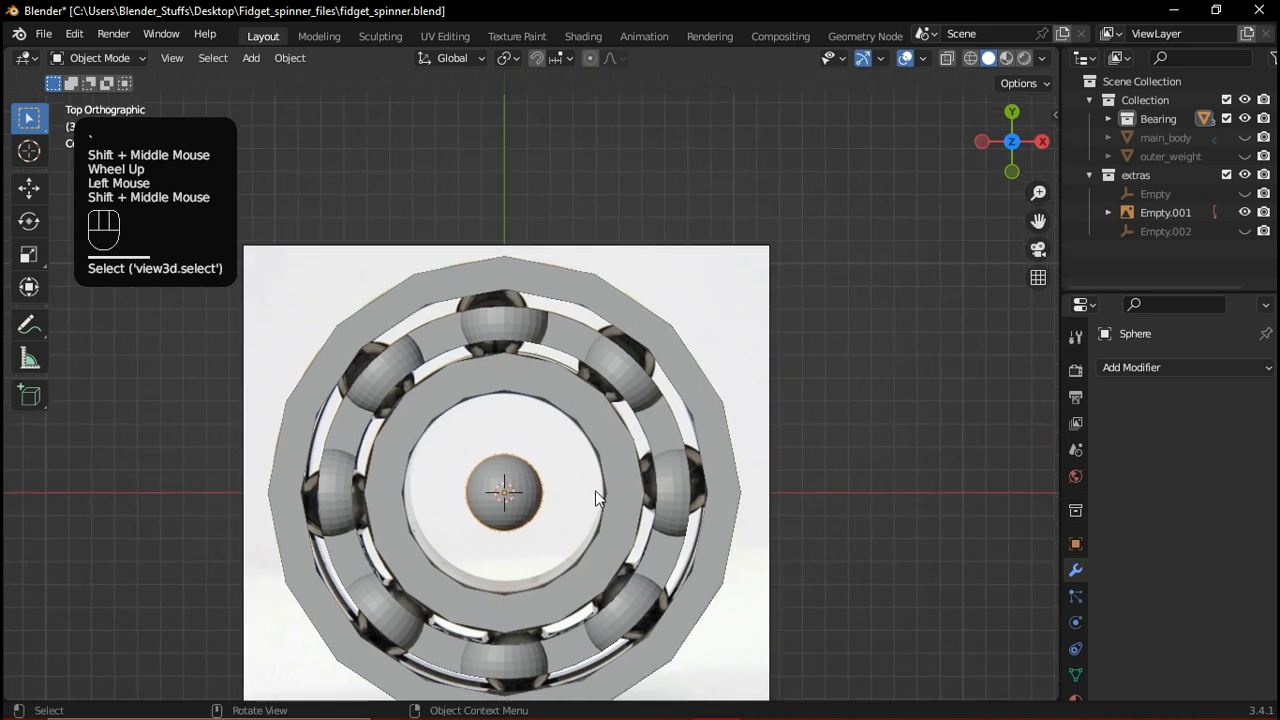
Move the central ball about 7.4 cm along Y into the cage socket above the bearing's centre
{"action": "scroll", "coordinate": [600, 496], "scroll_direction": "up", "scroll_amount": 3}
{"action": "key", "text": "g"}
{"action": "middle_click", "coordinate": [573, 470]}
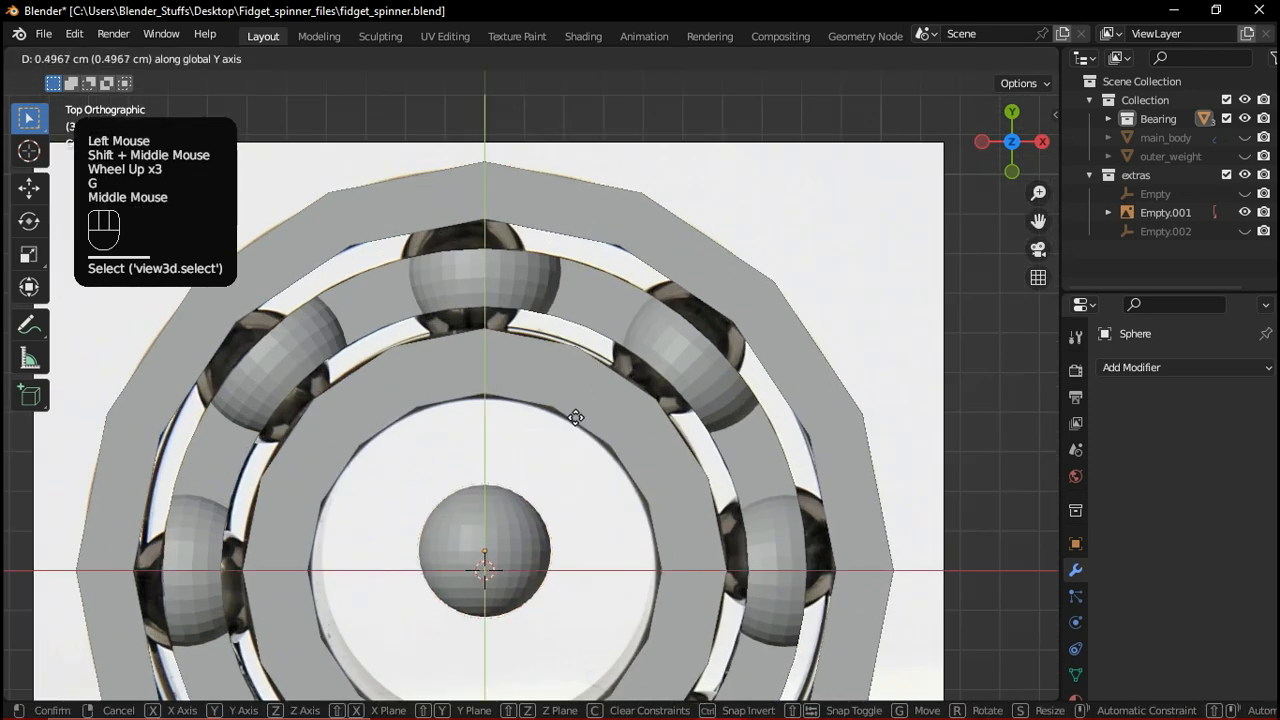
{"action": "scroll", "coordinate": [574, 370], "scroll_direction": "up", "scroll_amount": 1}
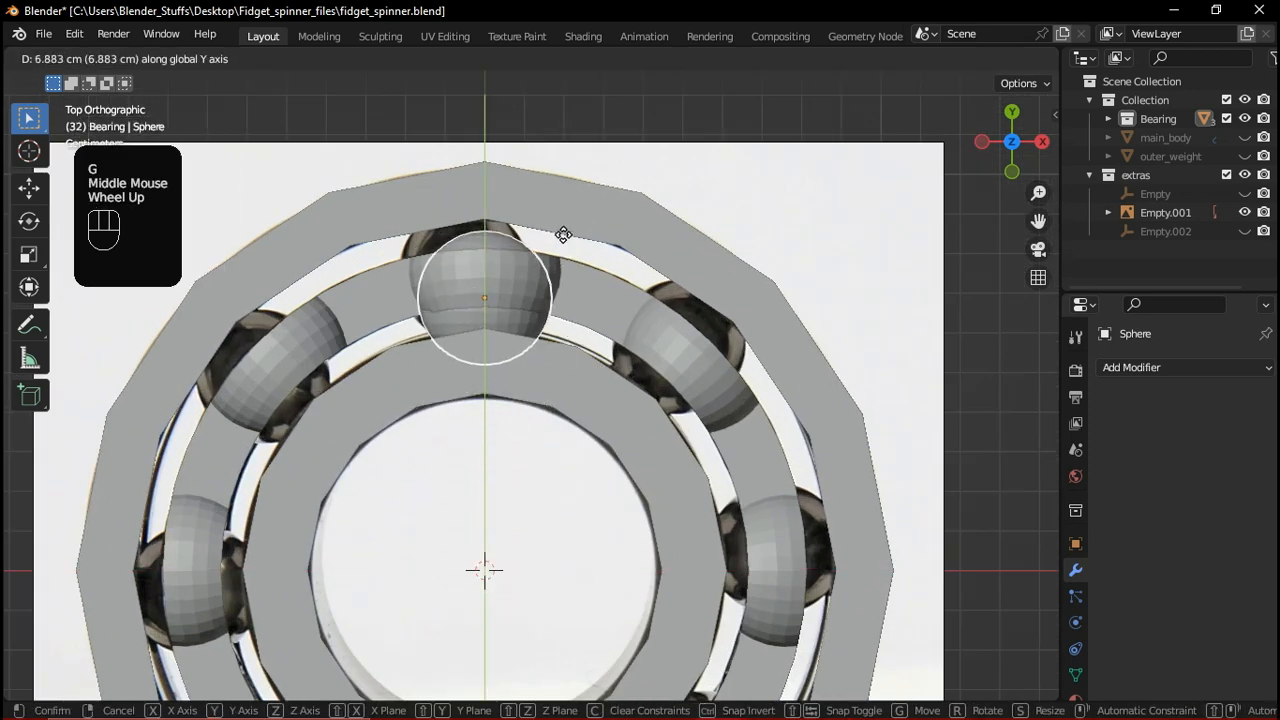
{"action": "scroll", "coordinate": [560, 220], "scroll_direction": "up", "scroll_amount": 1}
{"action": "key", "text": "shift"}
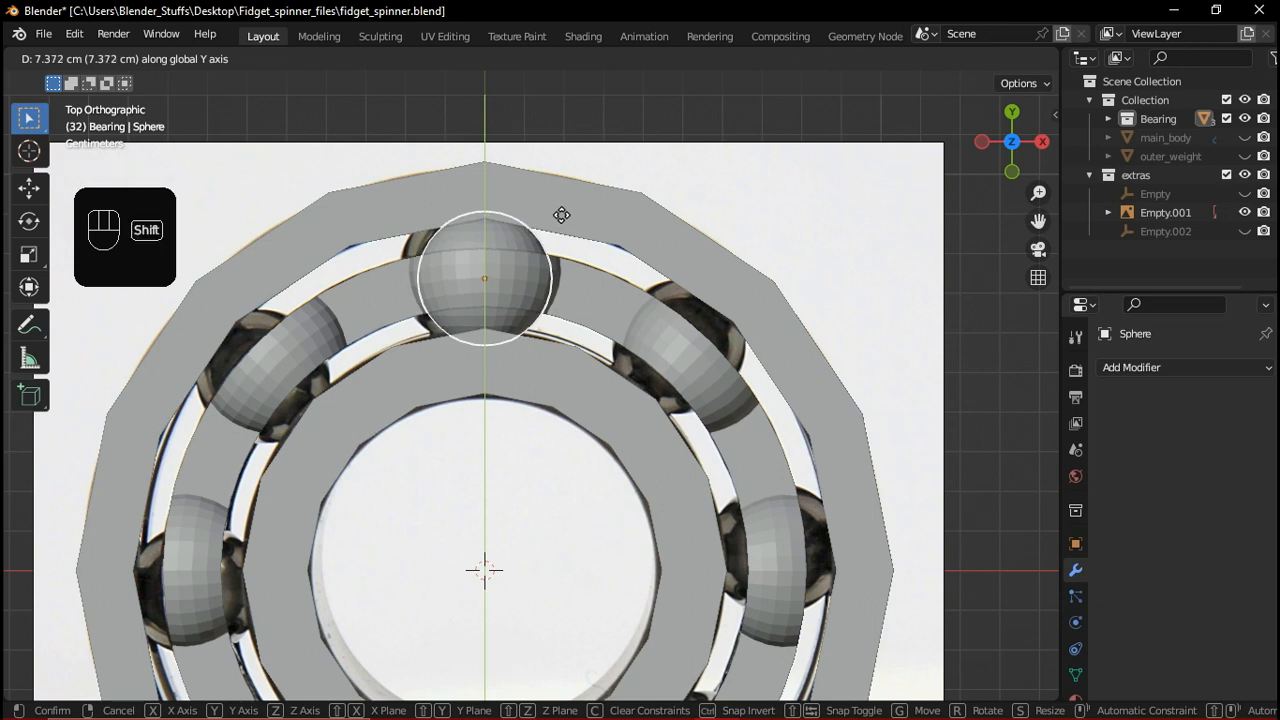
{"action": "left_click", "coordinate": [560, 192], "text": "shift"}
{"action": "left_click", "coordinate": [560, 317]}
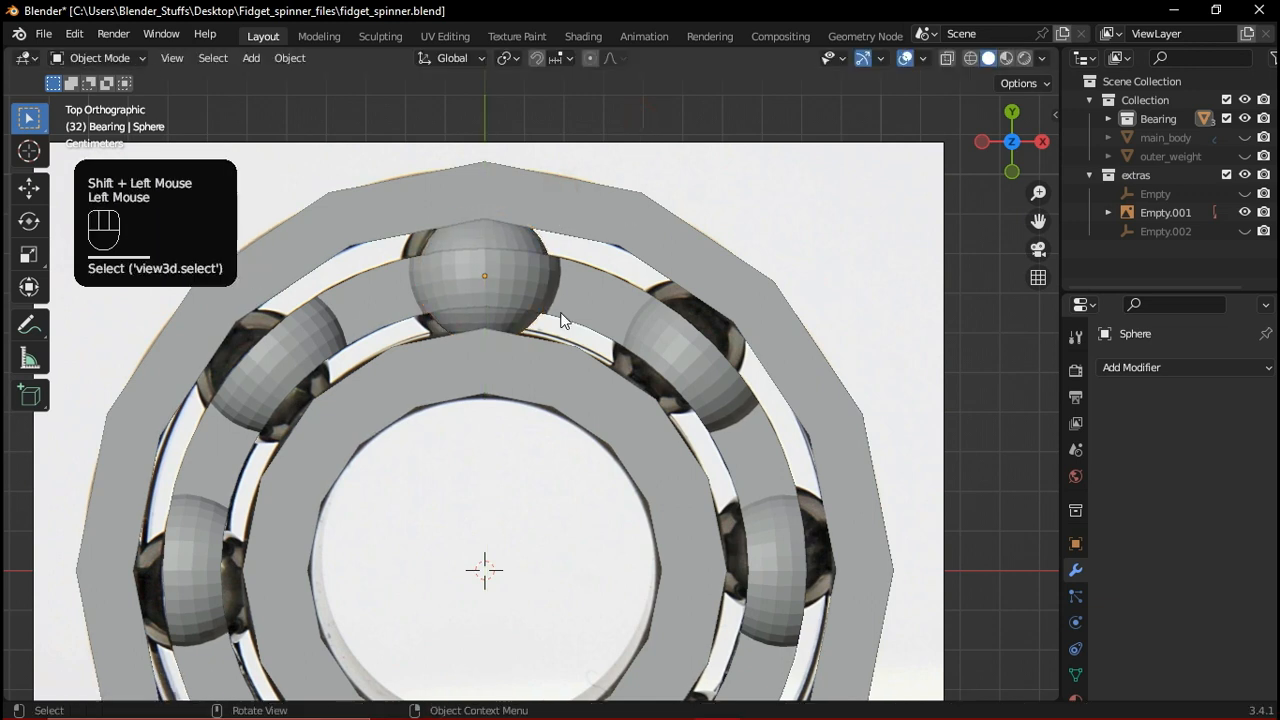
Examine how the ball fits in its cage socket, toggling X-ray display
{"action": "middle_click_drag", "start_coordinate": [560, 317], "coordinate": [527, 376], "text": "shift"}
{"action": "key", "text": "alt+z"}
{"action": "scroll", "coordinate": [579, 417], "scroll_direction": "up", "scroll_amount": 3}
{"action": "key", "text": "alt+z"}
{"action": "middle_click_drag", "start_coordinate": [579, 417], "coordinate": [490, 431]}
{"action": "scroll", "coordinate": [603, 434], "scroll_direction": "down", "scroll_amount": 4}
{"action": "scroll", "coordinate": [565, 440], "scroll_direction": "up", "scroll_amount": 1}
{"action": "key", "text": "alt+z"}
{"action": "key", "text": "alt+z"}
{"action": "scroll", "coordinate": [570, 455], "scroll_direction": "down", "scroll_amount": 2}
{"action": "scroll", "coordinate": [570, 455], "scroll_direction": "down", "scroll_amount": 1}
{"action": "left_click", "coordinate": [523, 434]}
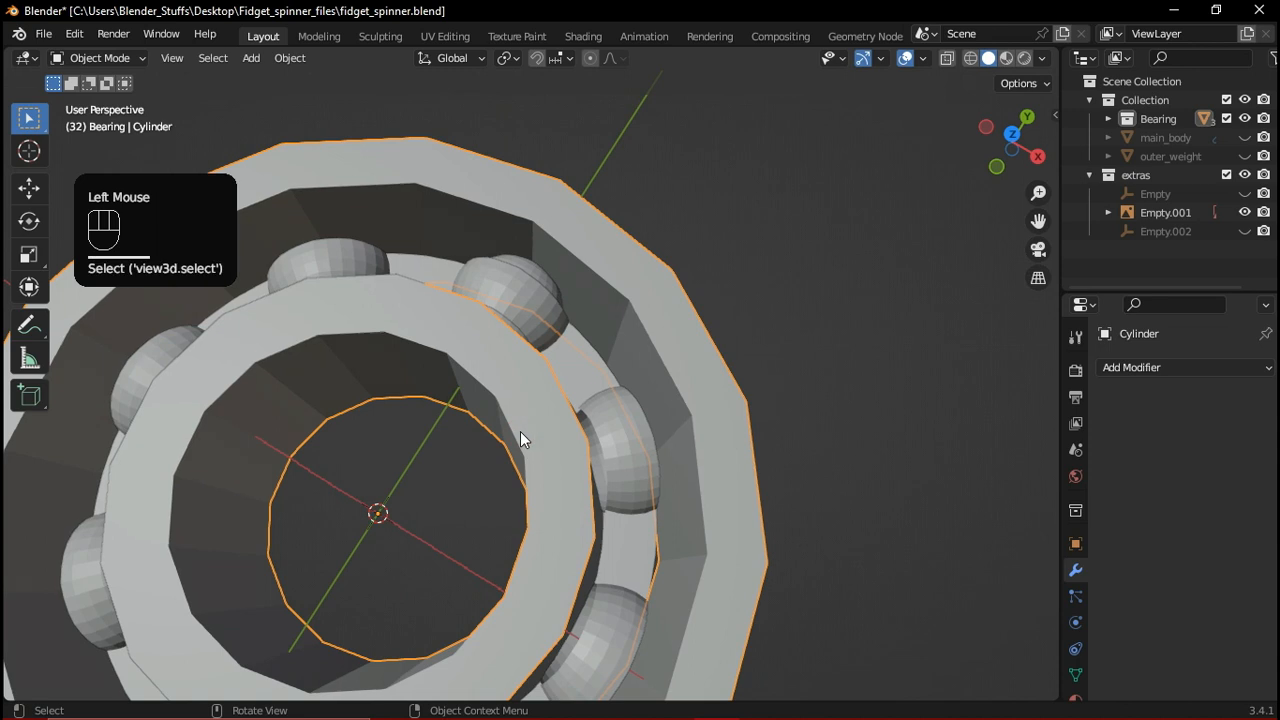
{"action": "right_click", "coordinate": [523, 434]}
{"action": "left_click", "coordinate": [629, 106]}
Rename the hidden Empty object in the extras collection to Empty_1
{"action": "middle_click_drag", "start_coordinate": [560, 345], "coordinate": [550, 277]}
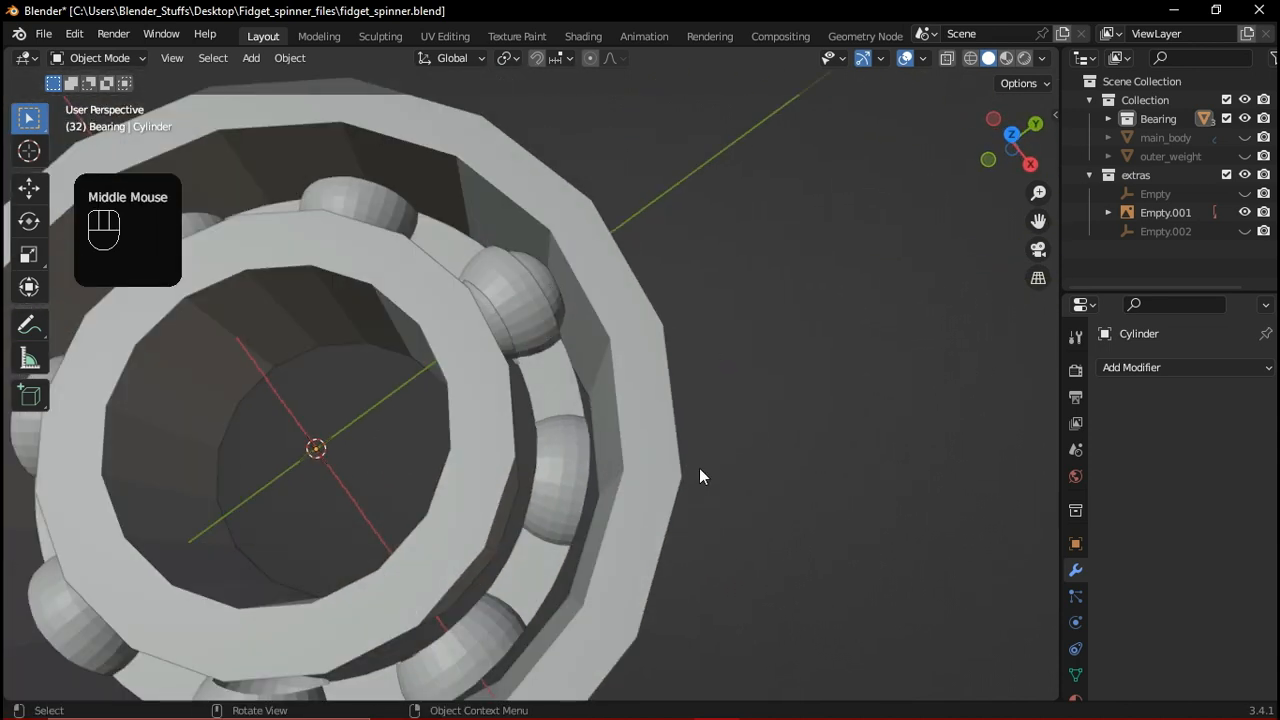
{"action": "scroll", "coordinate": [756, 404], "scroll_direction": "down", "scroll_amount": 1}
{"action": "left_click", "coordinate": [1244, 194]}
{"action": "left_click", "coordinate": [1168, 196]}
{"action": "double_click", "coordinate": [1170, 195]}
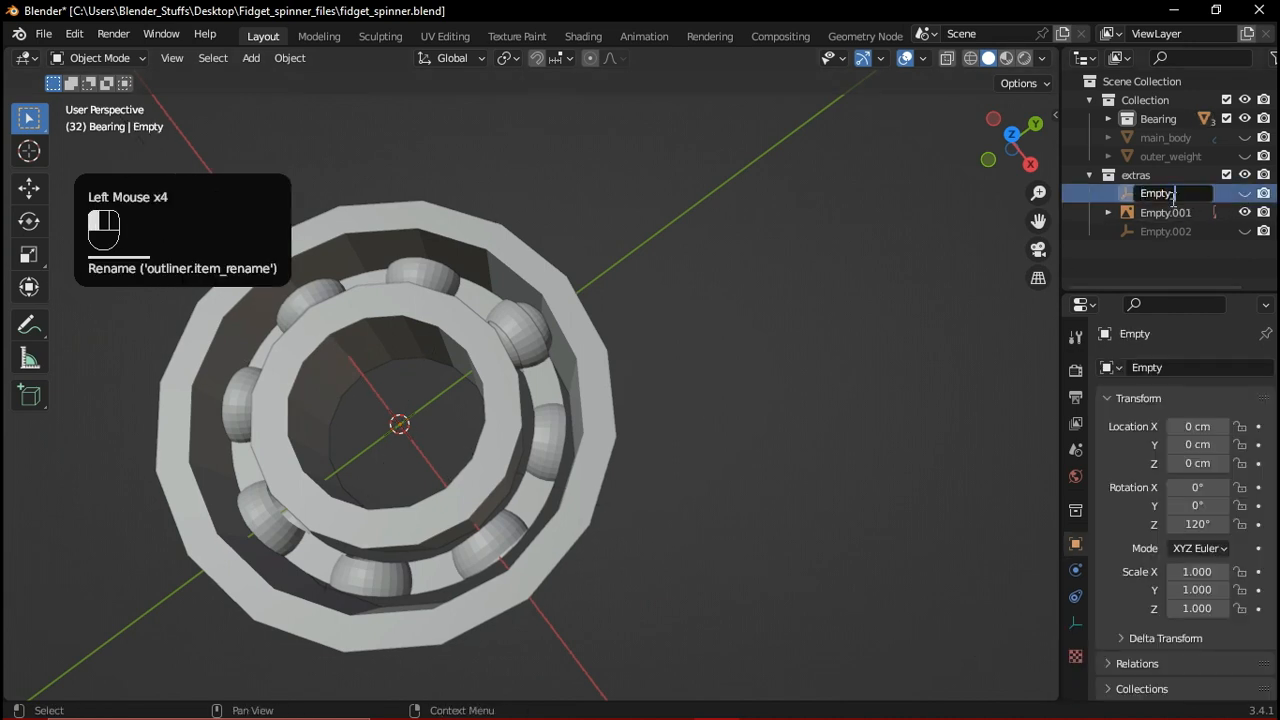
{"action": "type", "text": "_1"}
{"action": "key", "text": "Return"}
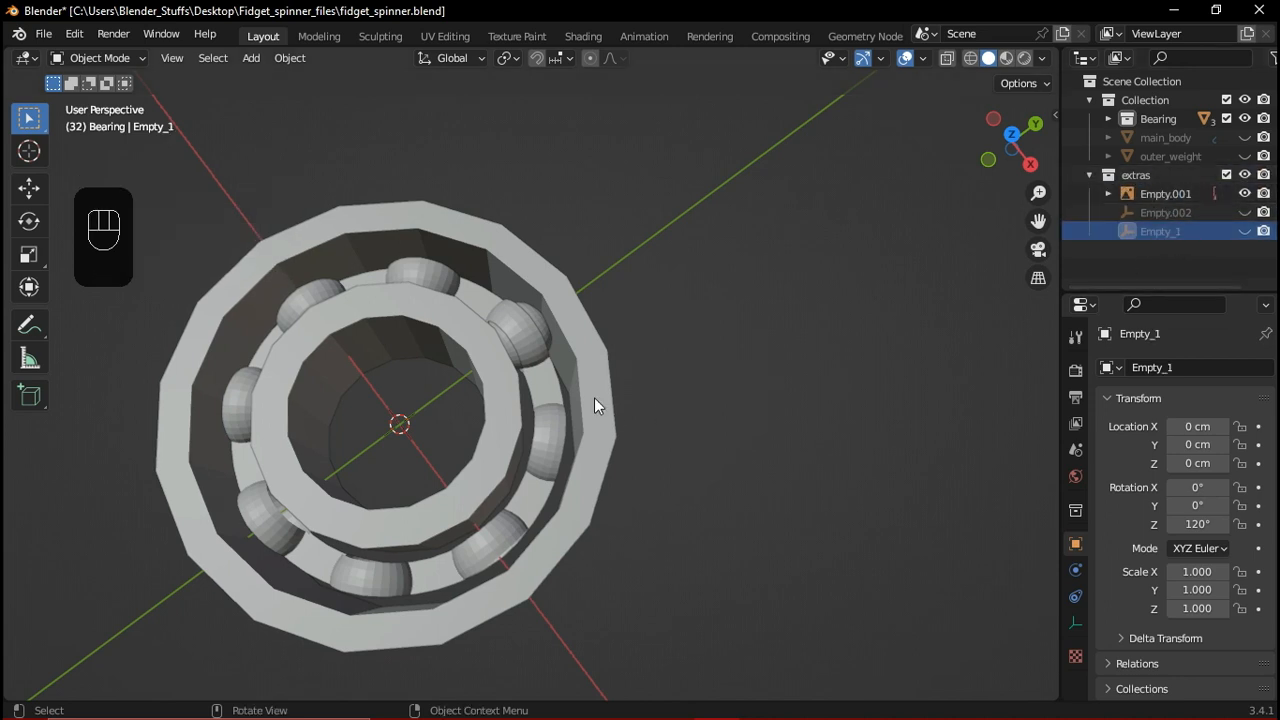
{"action": "scroll", "coordinate": [554, 346], "scroll_direction": "up", "scroll_amount": 2}
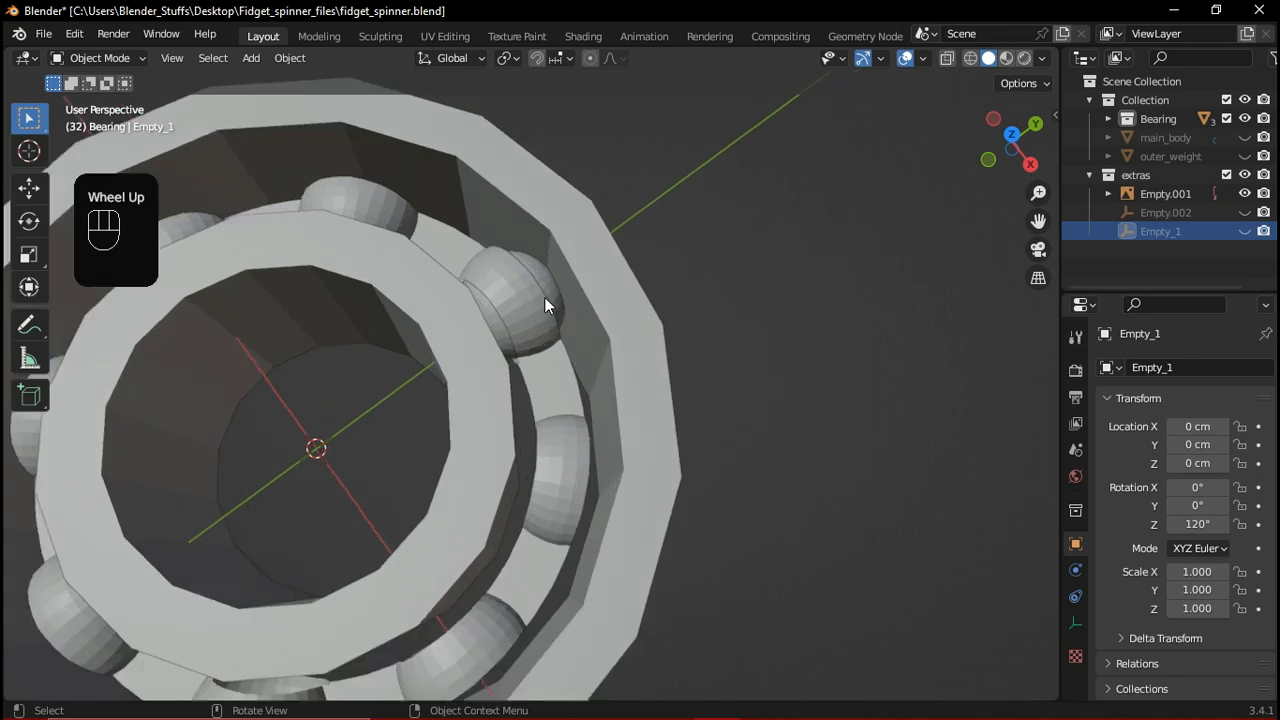
Add an Array modifier with a count of 8 to the ball in the bearing socket
{"action": "left_click", "coordinate": [563, 312]}
{"action": "left_click", "coordinate": [548, 282]}
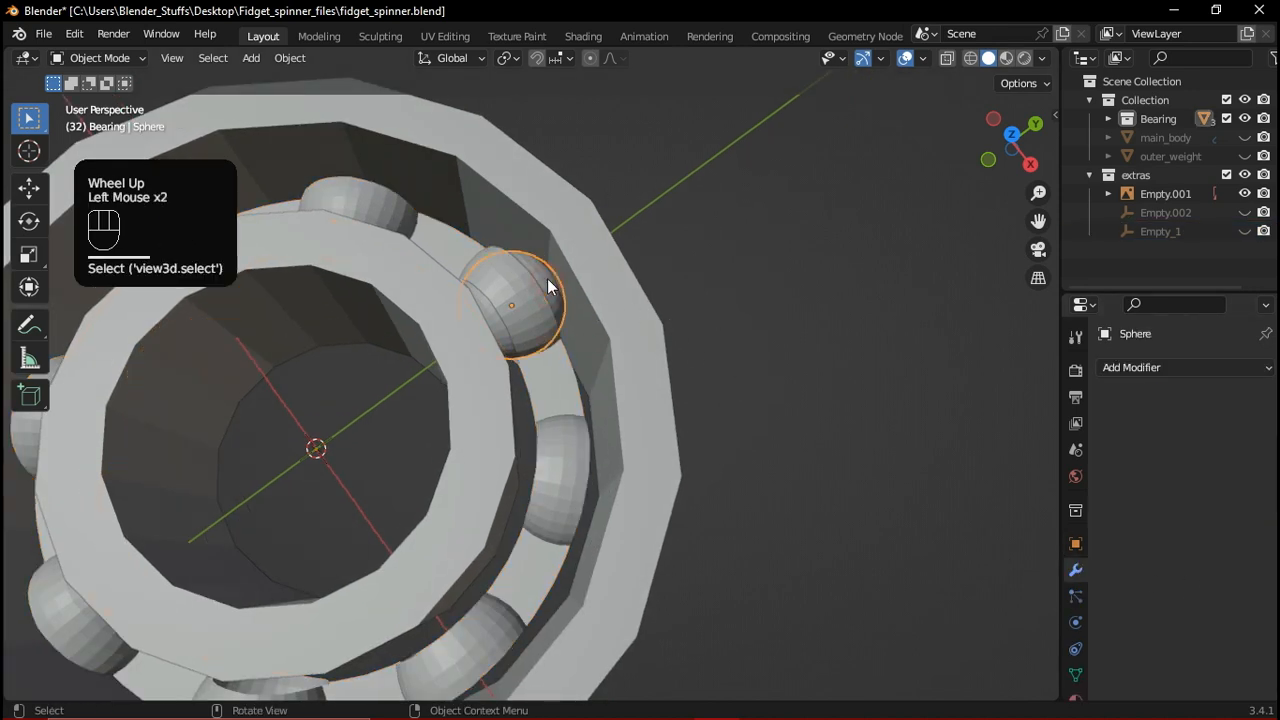
{"action": "left_click", "coordinate": [1168, 367]}
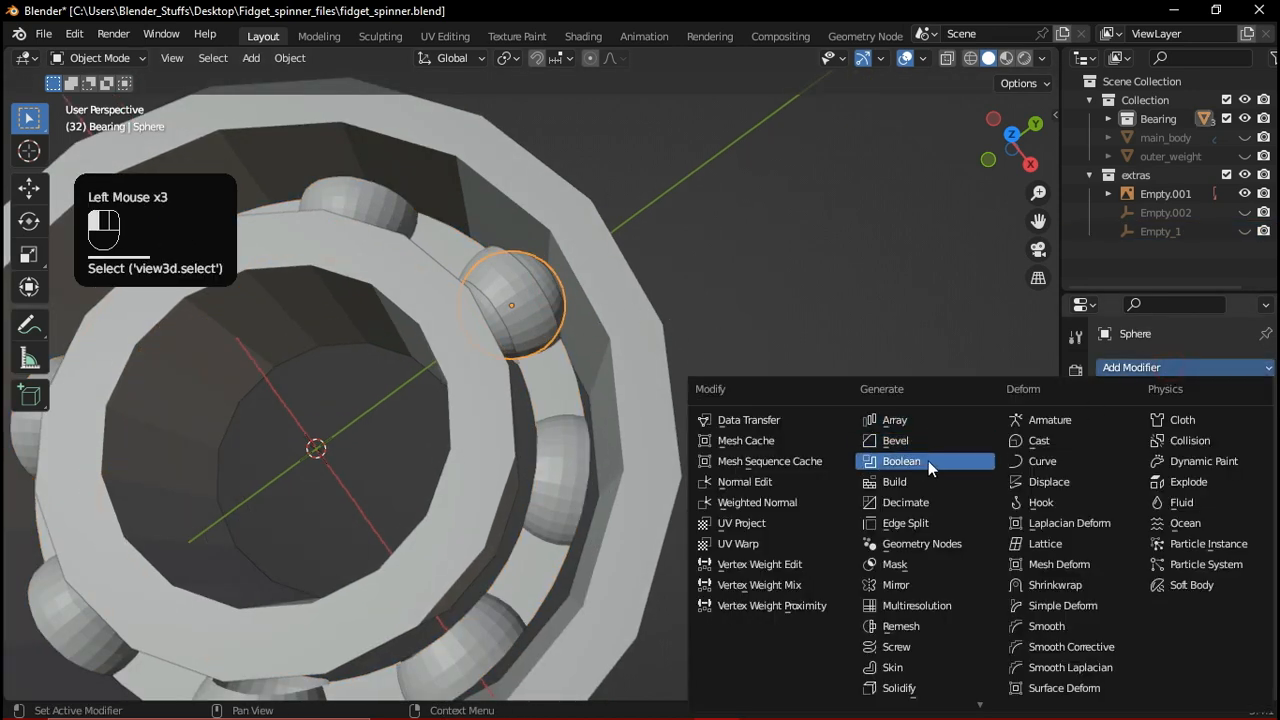
{"action": "left_click", "coordinate": [946, 424]}
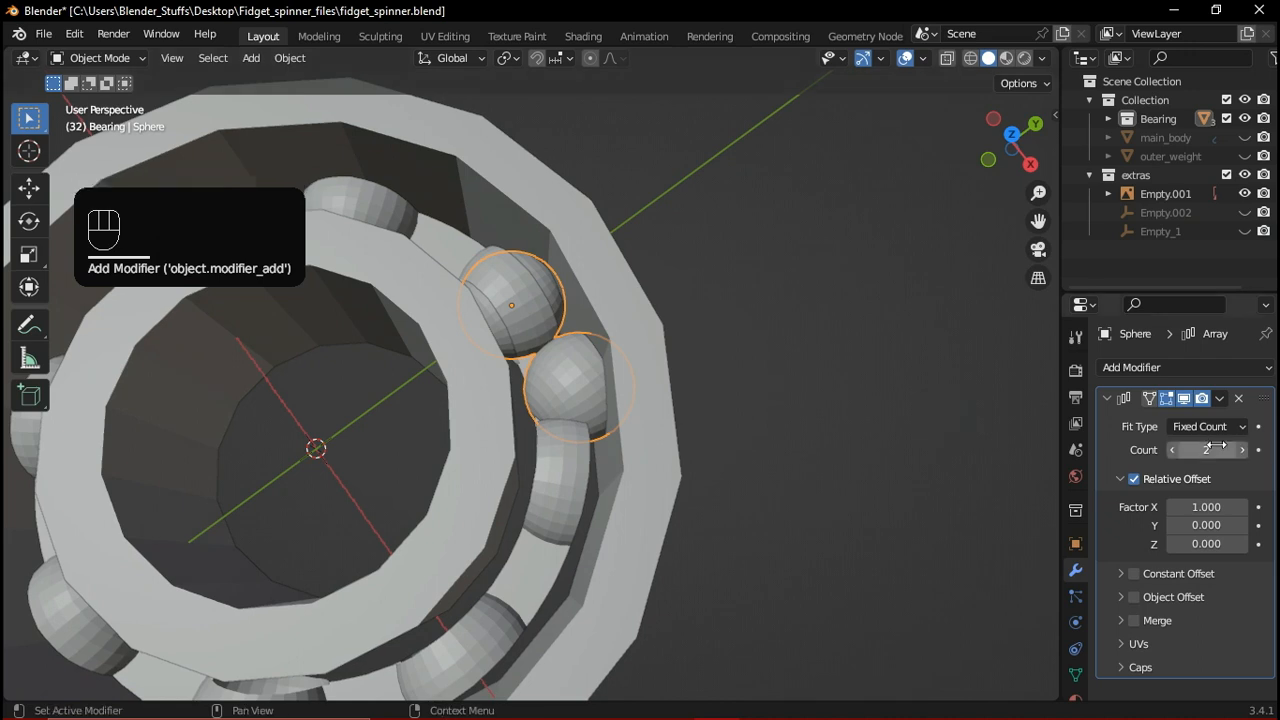
{"action": "type", "text": "8"}
{"action": "key", "text": "Return"}
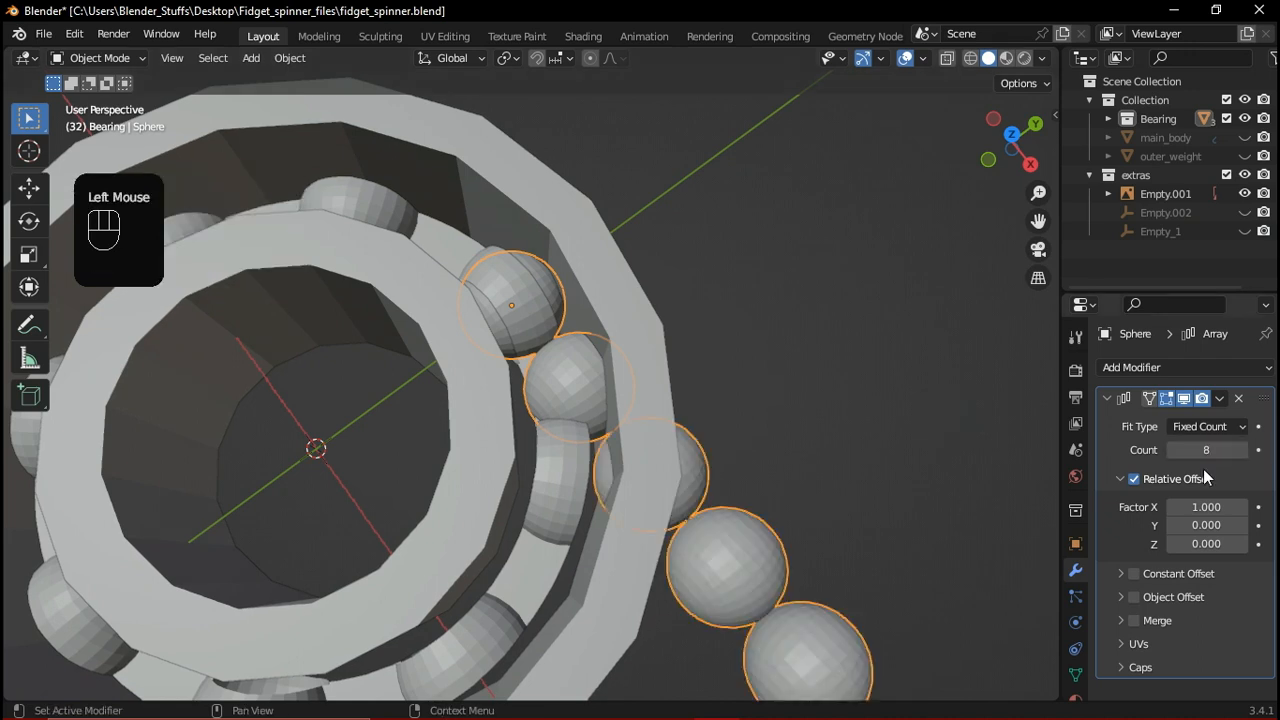
Apply all transforms to the arrayed ball
{"action": "middle_click_drag", "start_coordinate": [677, 323], "coordinate": [765, 358]}
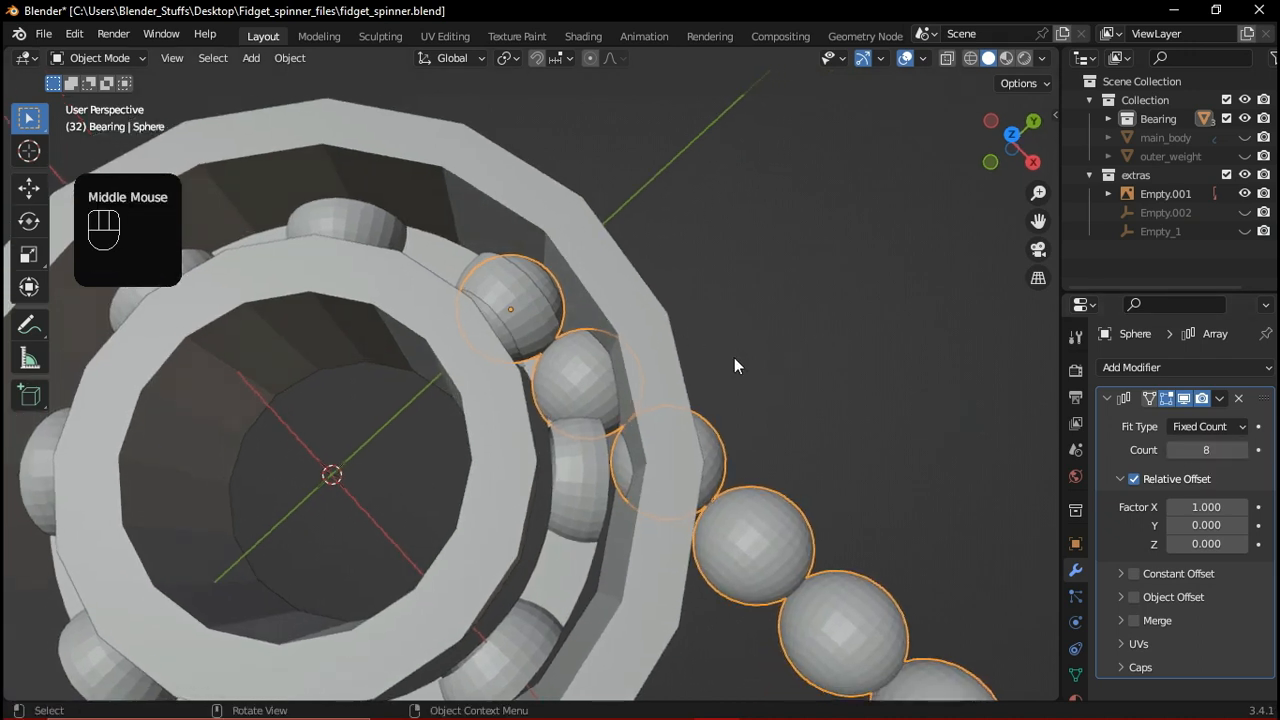
{"action": "key", "text": "ctrl+a"}
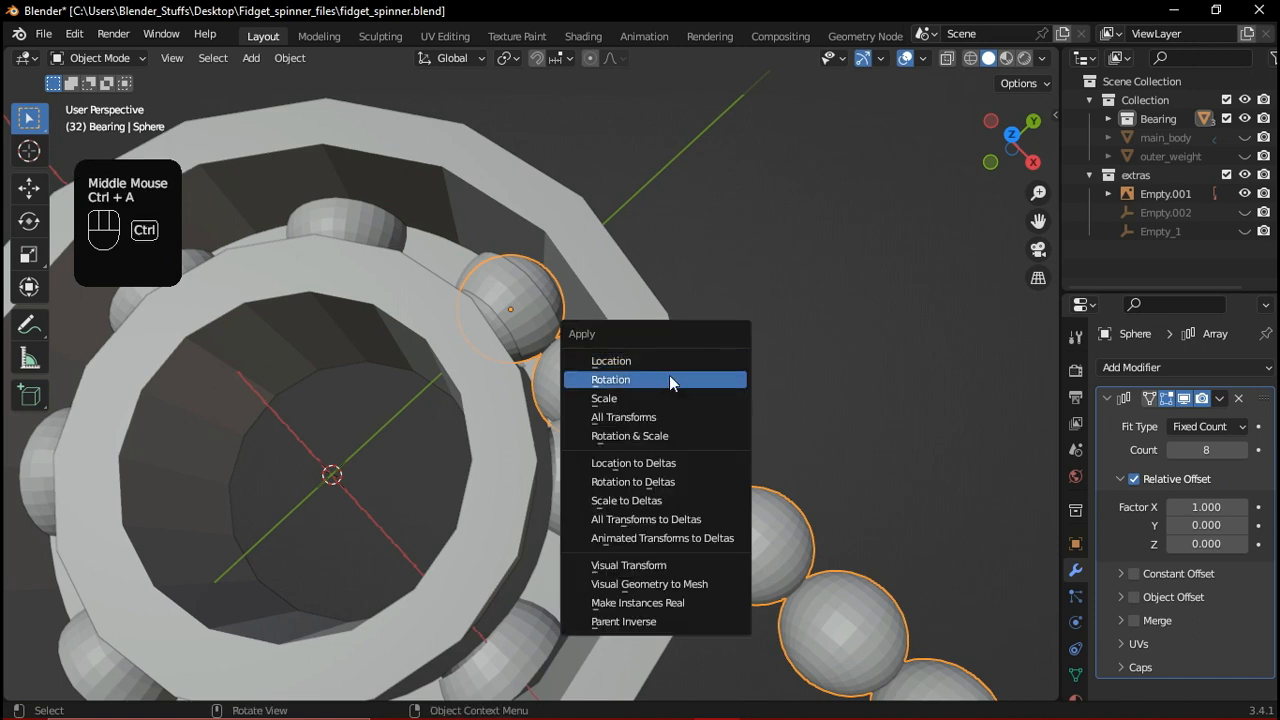
{"action": "left_click", "coordinate": [643, 419]}
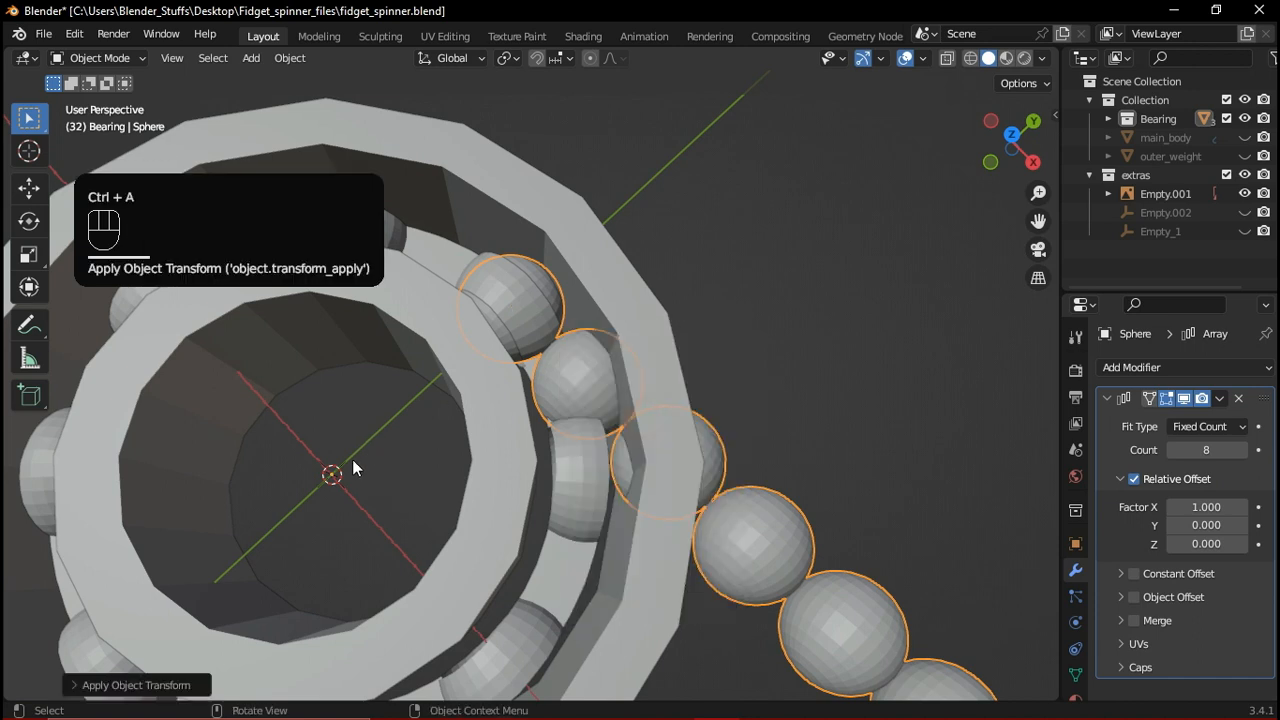
{"action": "scroll", "coordinate": [845, 333], "scroll_direction": "down", "scroll_amount": 2}
{"action": "left_click", "coordinate": [539, 425]}
{"action": "middle_click_drag", "start_coordinate": [539, 425], "coordinate": [594, 412]}
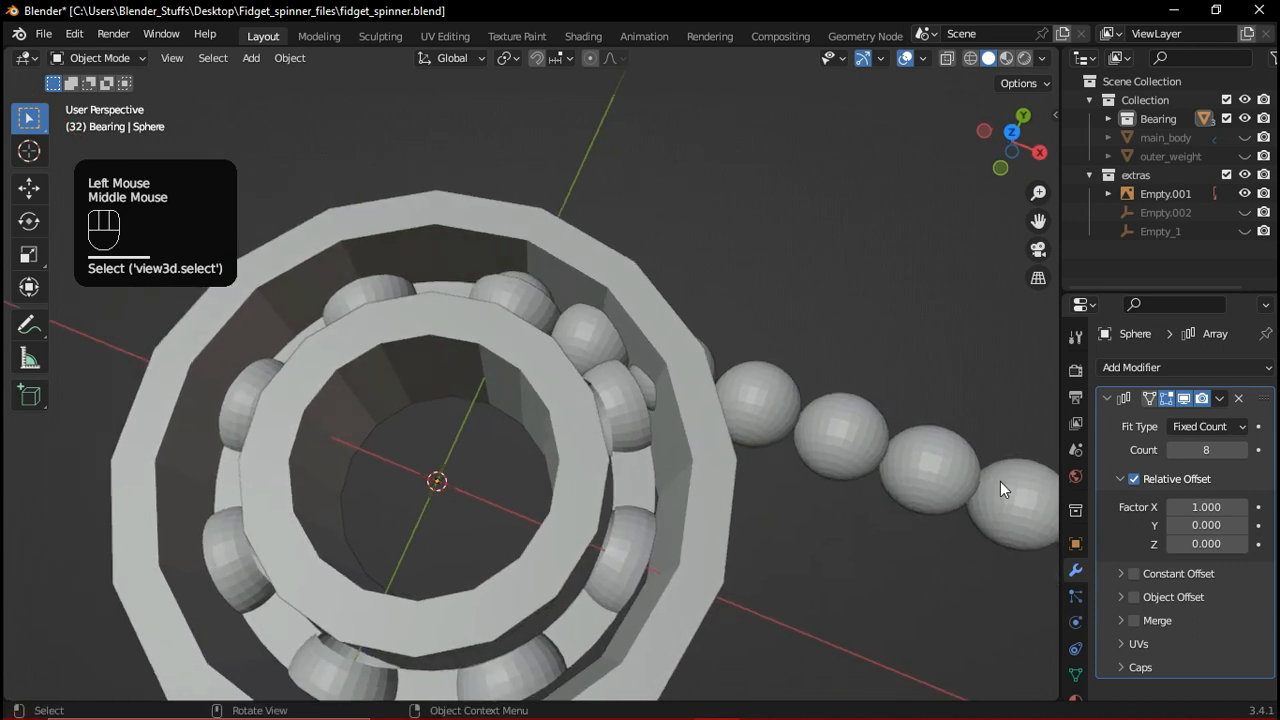
Switch the ball's Array modifier from Relative Offset to Object Offset
{"action": "left_click", "coordinate": [1133, 480]}
{"action": "left_click", "coordinate": [1118, 478]}
{"action": "left_click", "coordinate": [1120, 526]}
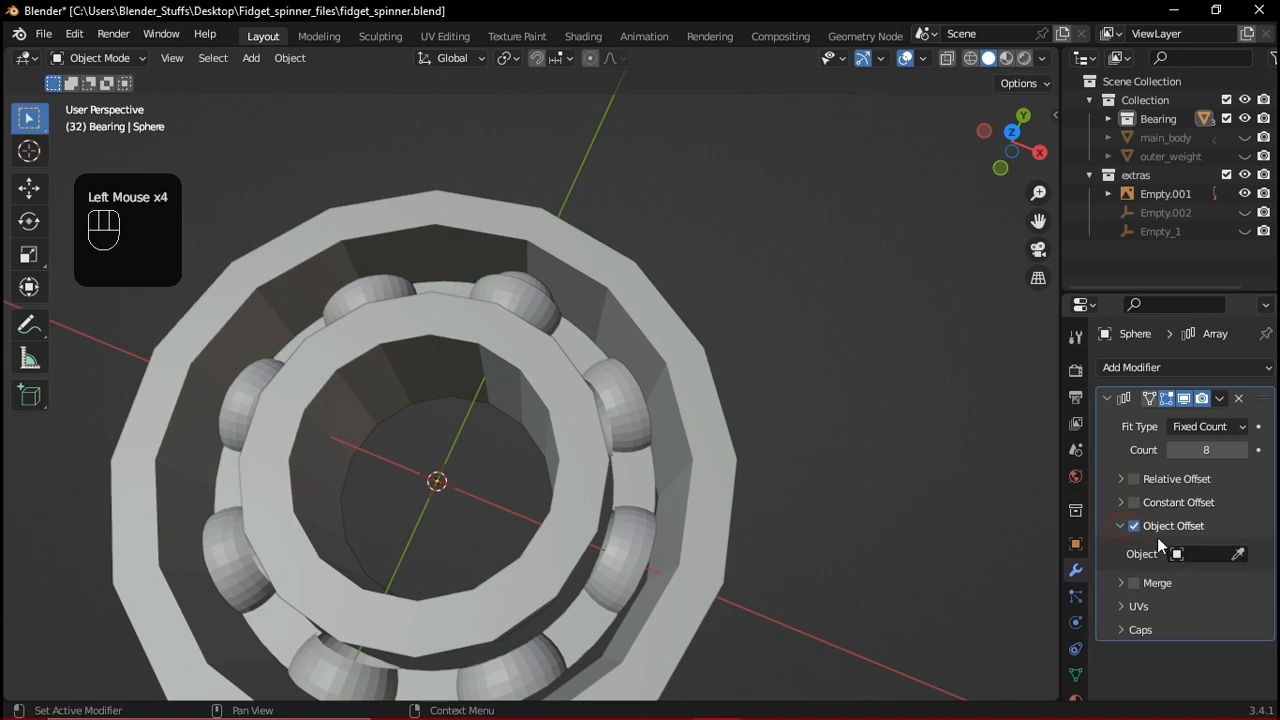
Add a Plain Axes empty at the bearing's centre
{"action": "scroll", "coordinate": [454, 326], "scroll_direction": "down", "scroll_amount": 2}
{"action": "middle_click_drag", "start_coordinate": [519, 398], "coordinate": [489, 321]}
{"action": "key", "text": "shift+a"}
{"action": "mouse_move", "coordinate": [445, 518]}
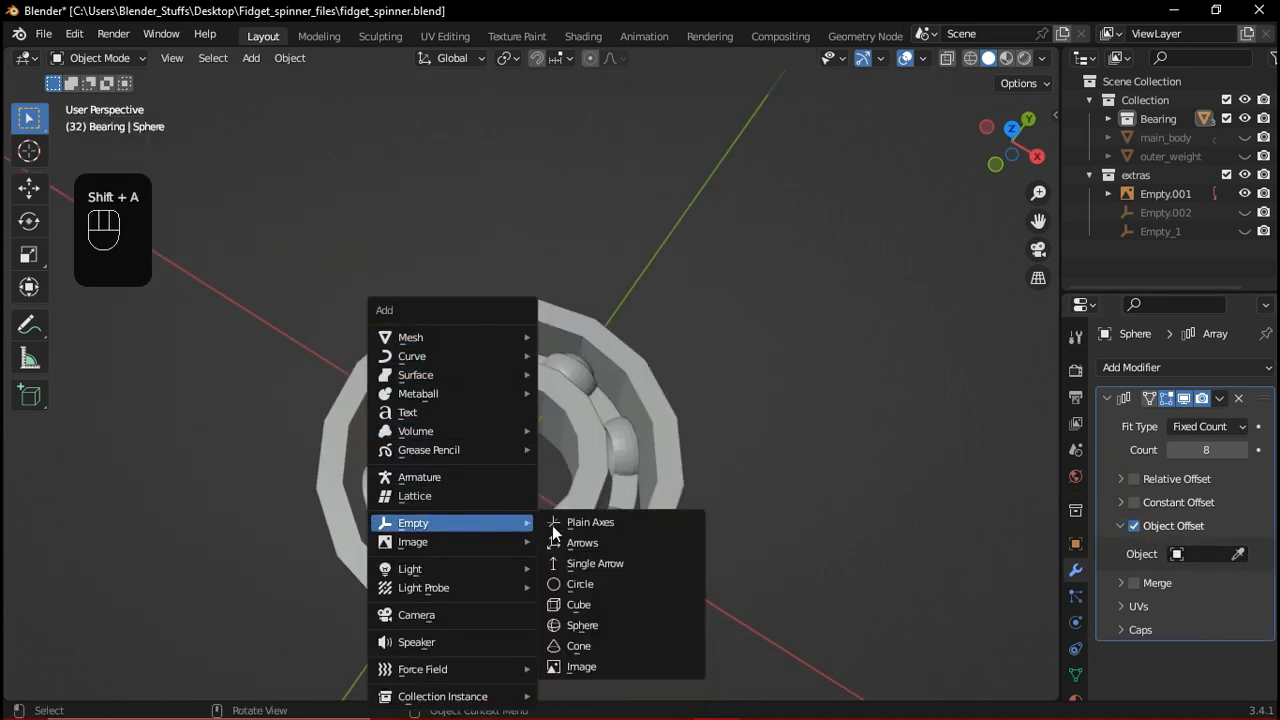
{"action": "left_click", "coordinate": [612, 523]}
{"action": "scroll", "coordinate": [603, 433], "scroll_direction": "down", "scroll_amount": 2}
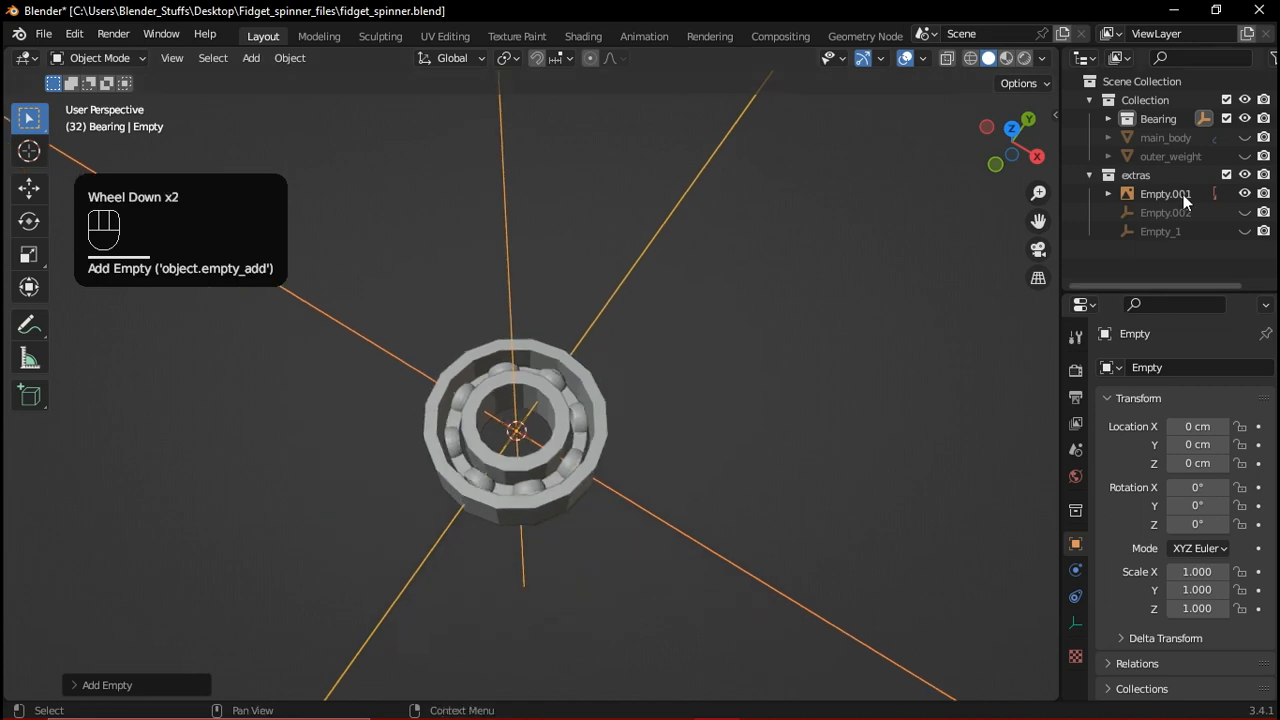
Rename the new empty Empty_2 and move it from the Bearing collection into the extras collection
{"action": "left_click", "coordinate": [1106, 119]}
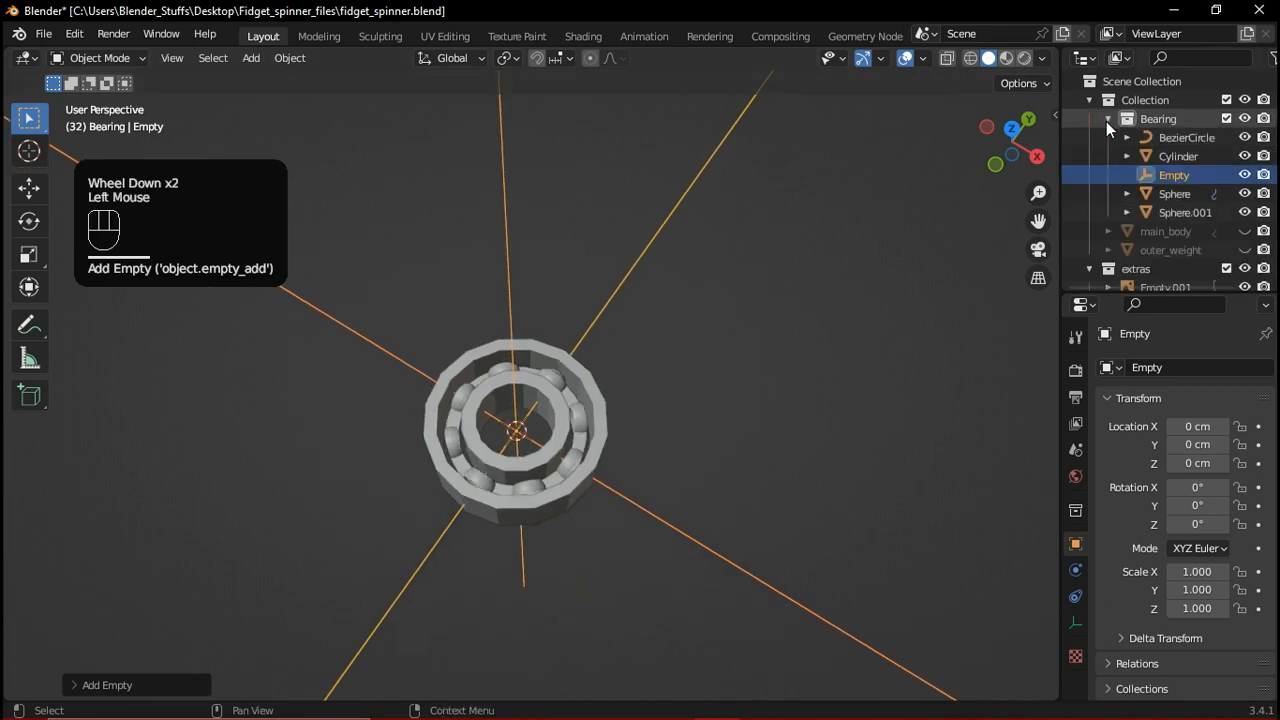
{"action": "double_click", "coordinate": [1183, 174]}
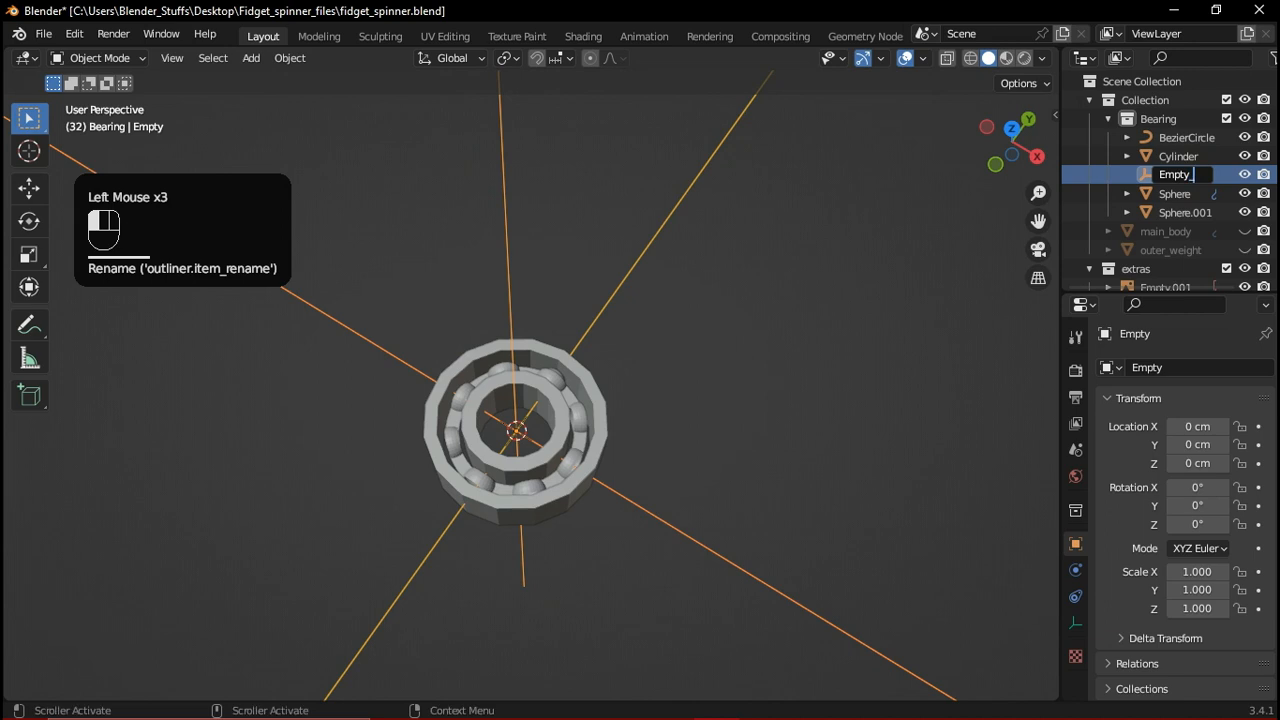
{"action": "key", "text": "Return"}
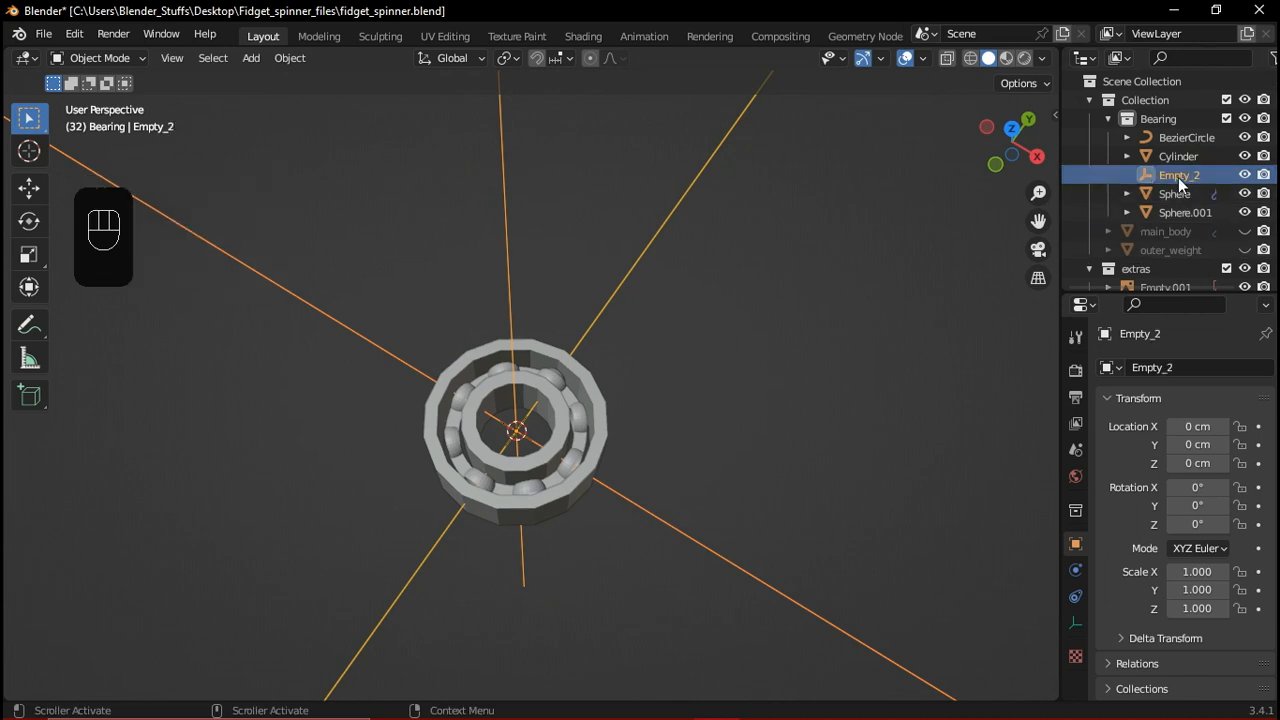
{"action": "left_click_drag", "start_coordinate": [1177, 177], "coordinate": [1163, 326]}
{"action": "scroll", "coordinate": [1147, 253], "scroll_direction": "down", "scroll_amount": 2}
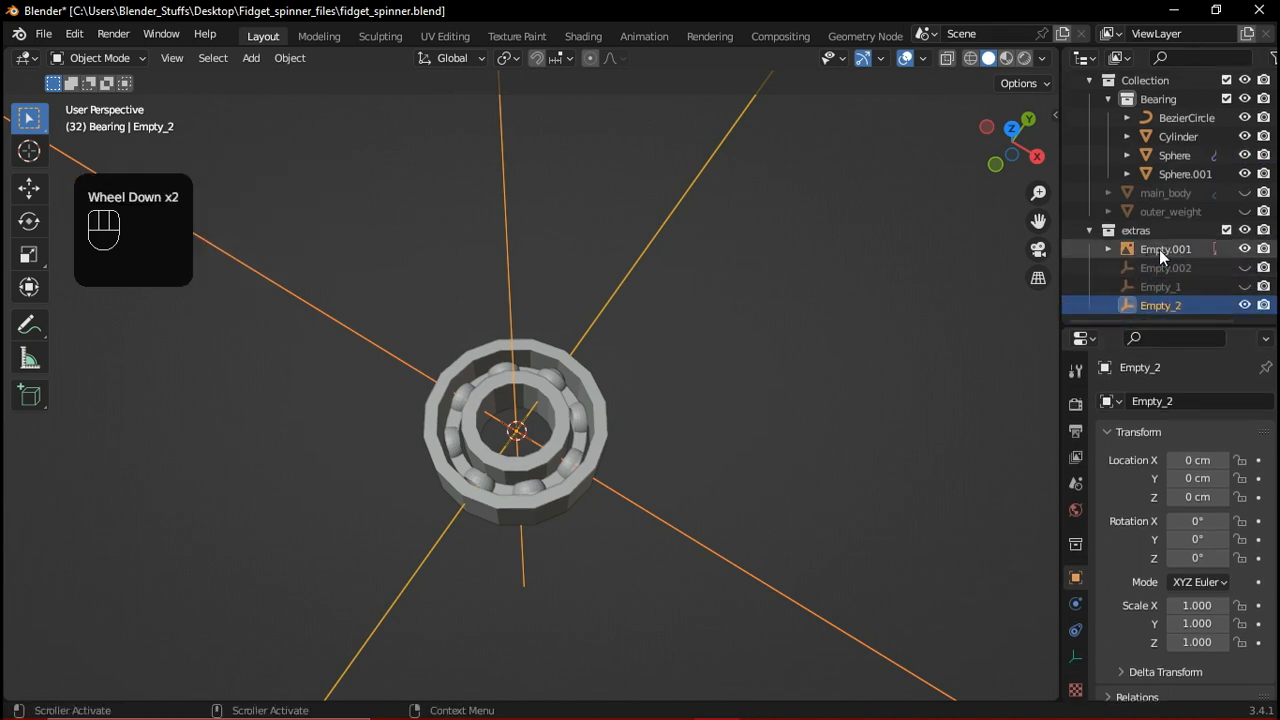
{"action": "scroll", "coordinate": [1212, 293], "scroll_direction": "down", "scroll_amount": 2}
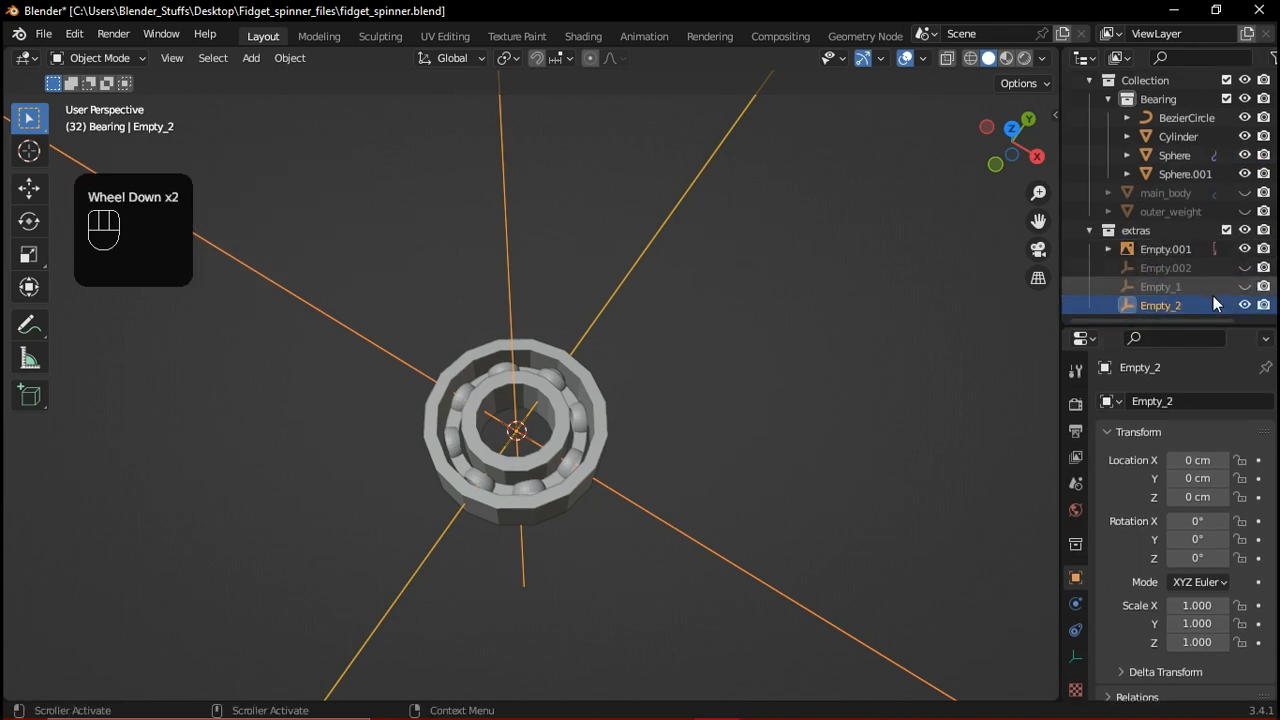
{"action": "scroll", "coordinate": [1189, 292], "scroll_direction": "down", "scroll_amount": 1}
{"action": "scroll", "coordinate": [1187, 287], "scroll_direction": "down", "scroll_amount": 2}
Delete the hidden Empty.002 object from the extras collection
{"action": "left_click", "coordinate": [1187, 287]}
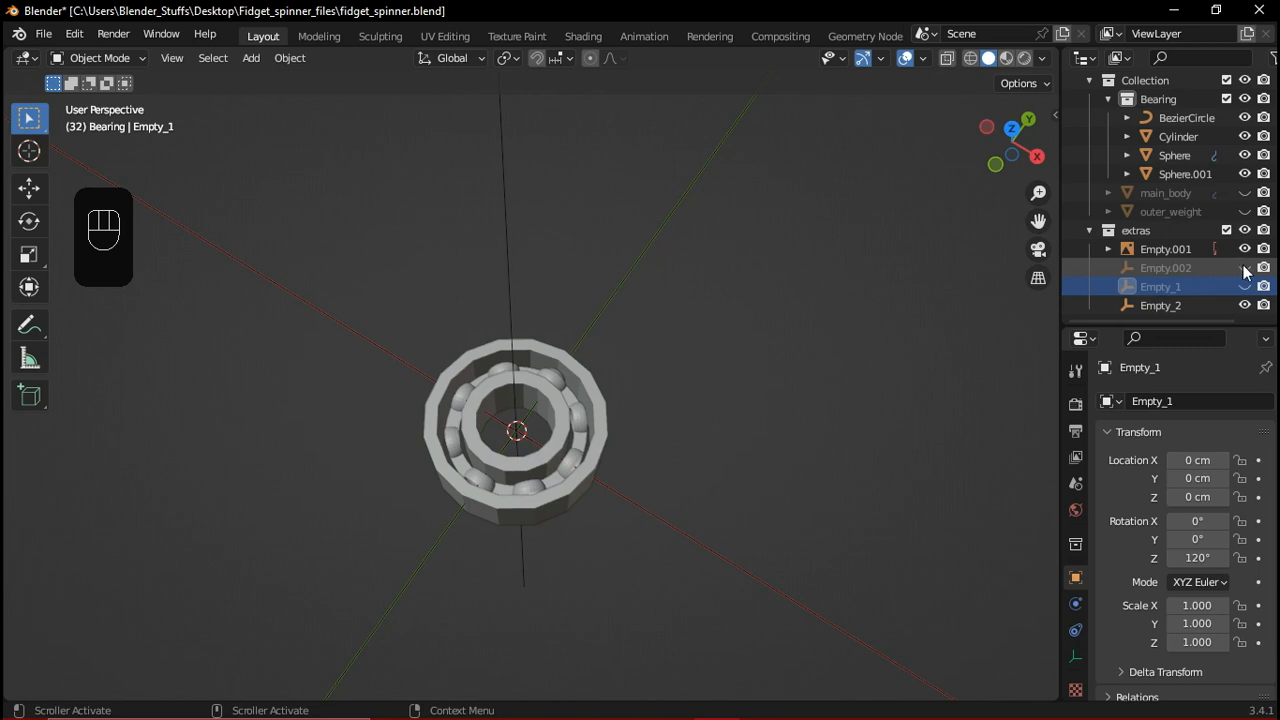
{"action": "left_click", "coordinate": [1176, 270]}
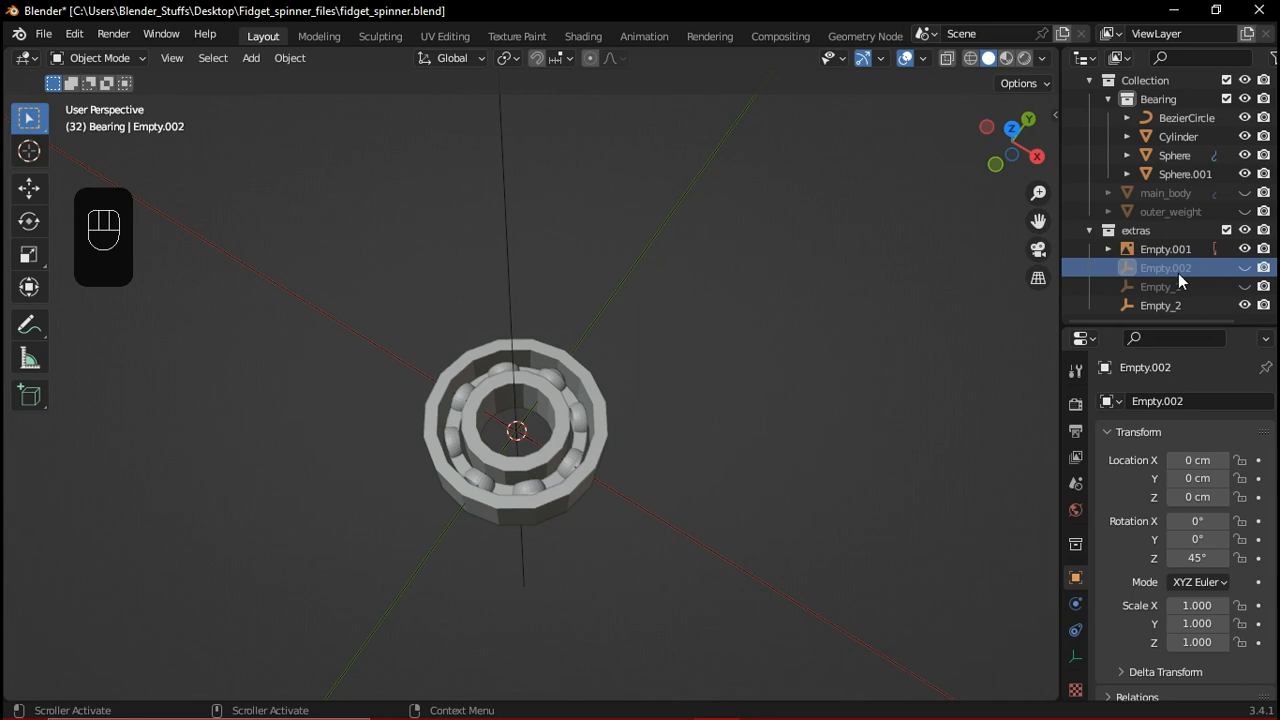
{"action": "key", "text": "Delete"}
{"action": "scroll", "coordinate": [1143, 300], "scroll_direction": "down", "scroll_amount": 1}
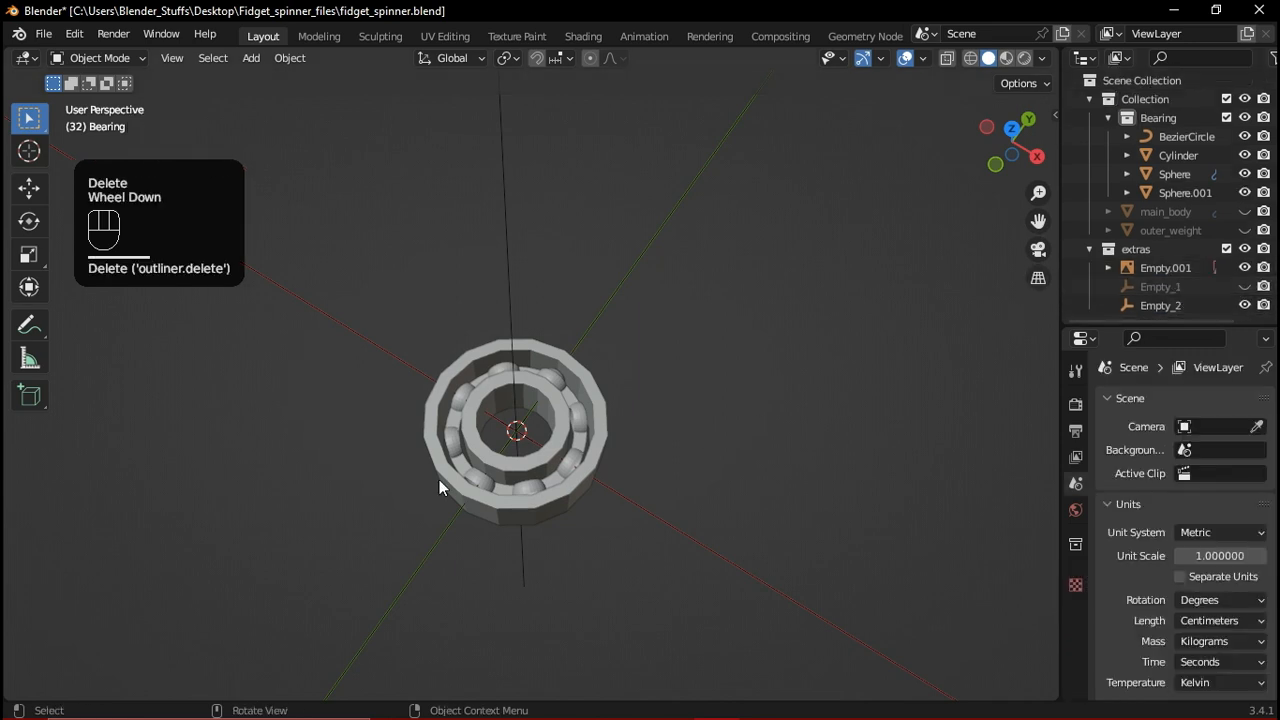
Examine the spacing of the bearing's eight sockets from above and at an angle
{"action": "scroll", "coordinate": [439, 479], "scroll_direction": "up", "scroll_amount": 2}
{"action": "middle_click_drag", "start_coordinate": [619, 460], "coordinate": [635, 475]}
{"action": "scroll", "coordinate": [635, 475], "scroll_direction": "down", "scroll_amount": 1}
{"action": "key", "text": "grave"}
{"action": "left_click", "coordinate": [640, 427]}
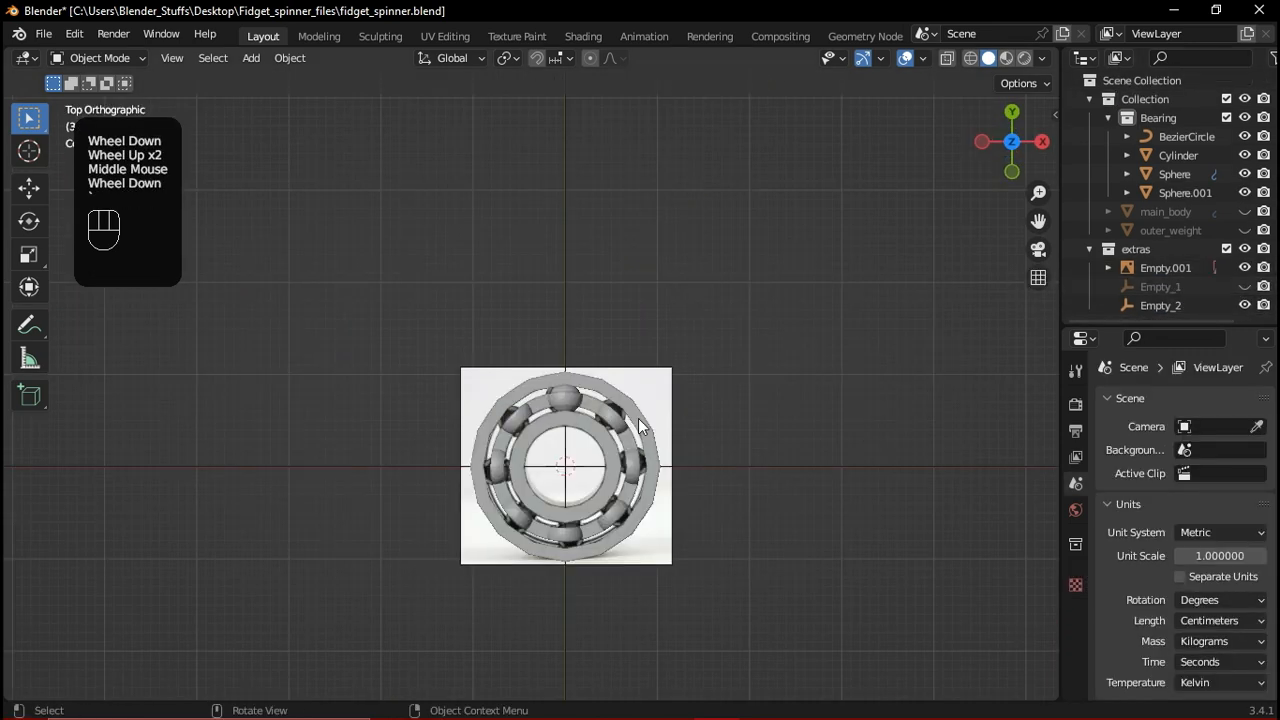
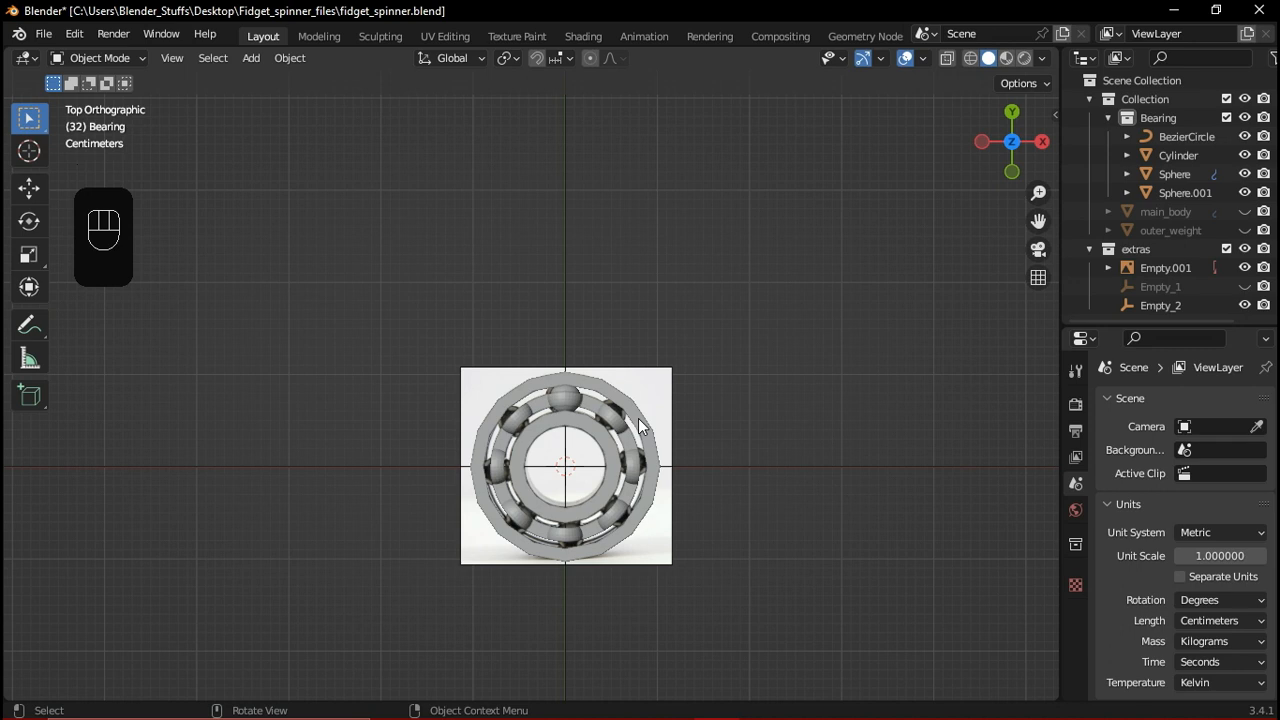
{"action": "middle_click_drag", "start_coordinate": [669, 277], "coordinate": [566, 283]}
{"action": "scroll", "coordinate": [614, 400], "scroll_direction": "down", "scroll_amount": 3}
{"action": "middle_click_drag", "start_coordinate": [614, 400], "coordinate": [577, 423]}
{"action": "scroll", "coordinate": [656, 355], "scroll_direction": "up", "scroll_amount": 3}
{"action": "scroll", "coordinate": [611, 349], "scroll_direction": "up", "scroll_amount": 1}
{"action": "scroll", "coordinate": [594, 374], "scroll_direction": "up", "scroll_amount": 1}
Select the ball and pick Empty_2 as the offset object of its Array modifier
{"action": "left_click", "coordinate": [592, 372]}
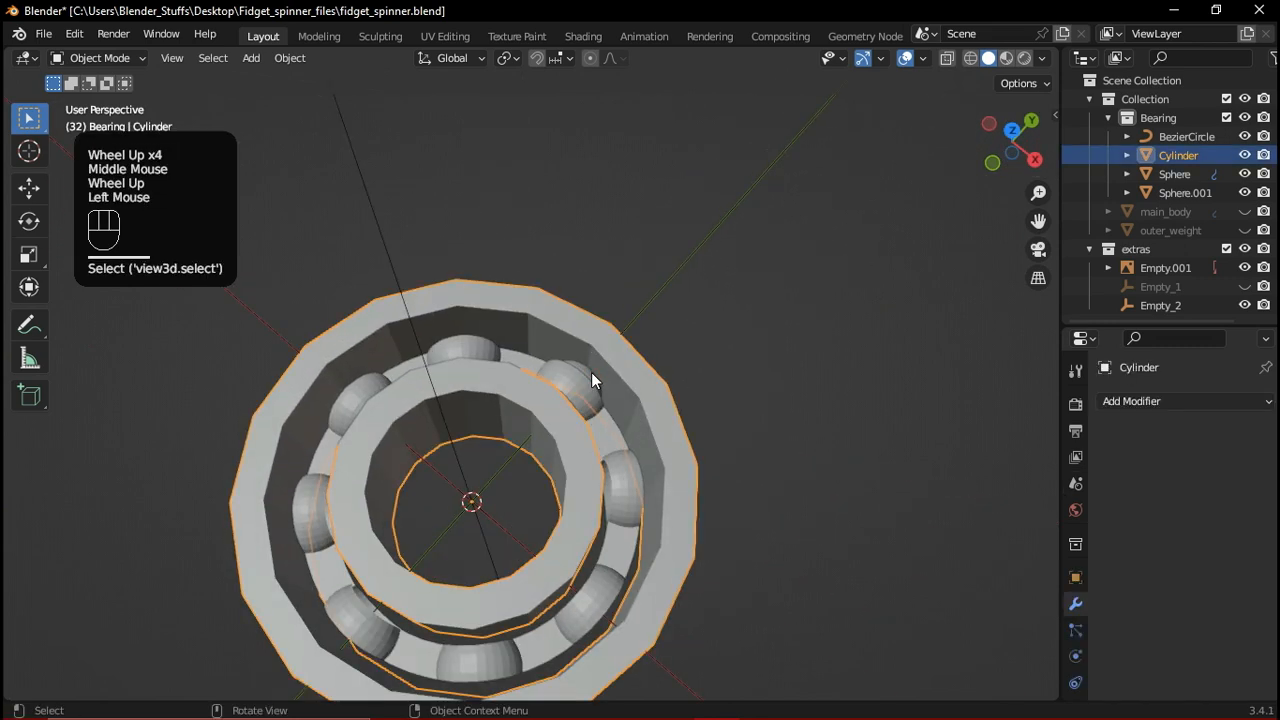
{"action": "left_click", "coordinate": [591, 372]}
{"action": "middle_click_drag", "start_coordinate": [590, 373], "coordinate": [553, 407]}
{"action": "scroll", "coordinate": [553, 407], "scroll_direction": "up", "scroll_amount": 1}
{"action": "left_click", "coordinate": [573, 413]}
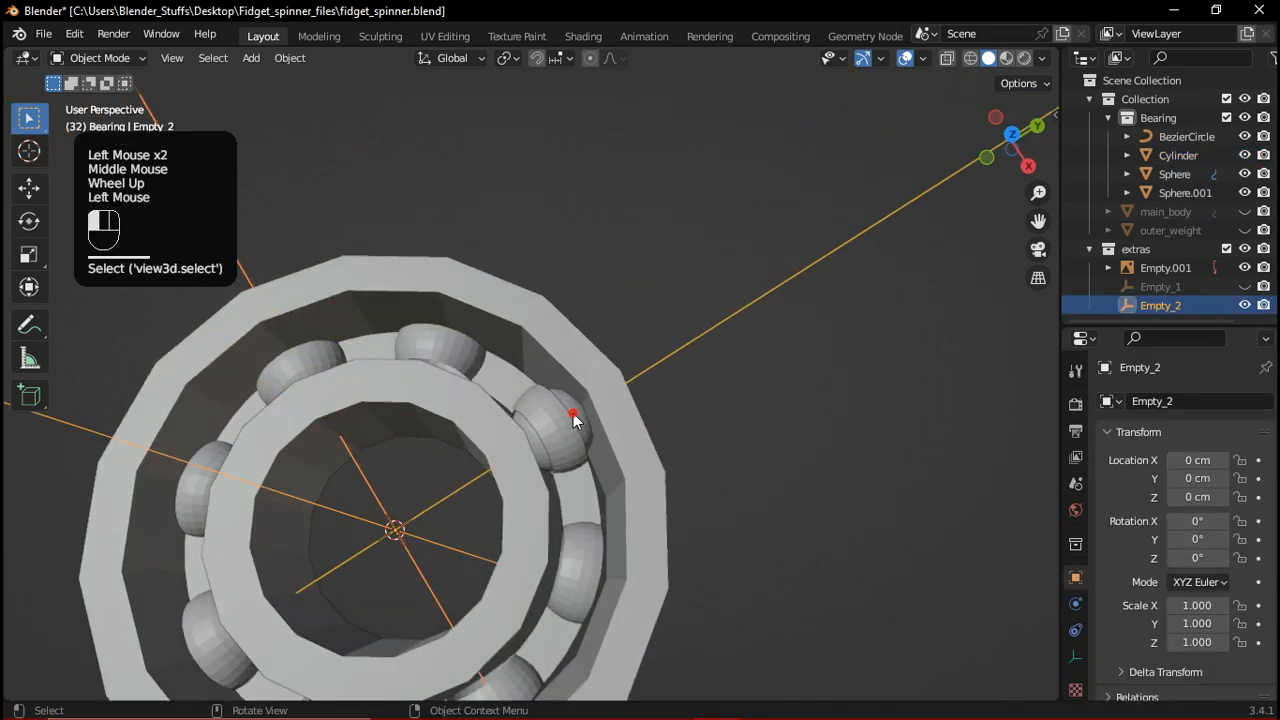
{"action": "left_click", "coordinate": [577, 412]}
{"action": "scroll", "coordinate": [642, 452], "scroll_direction": "down", "scroll_amount": 1}
{"action": "middle_click_drag", "start_coordinate": [642, 452], "coordinate": [625, 405]}
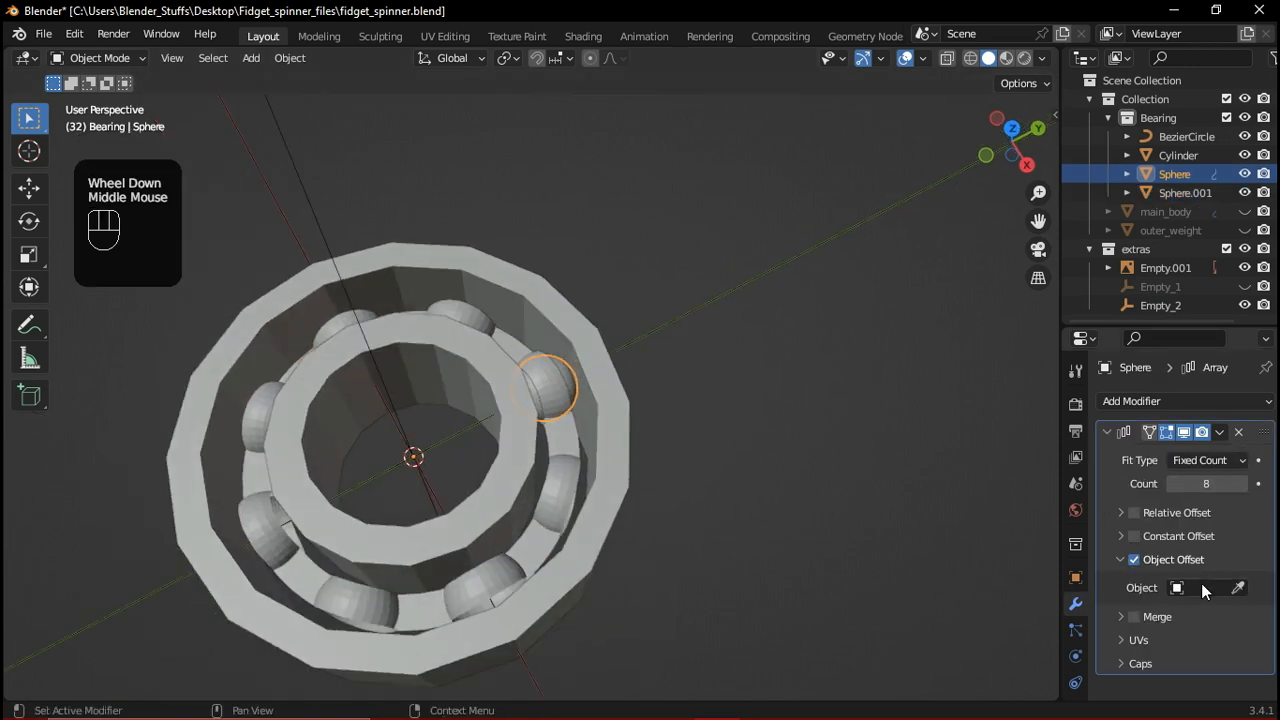
{"action": "left_click", "coordinate": [1238, 588]}
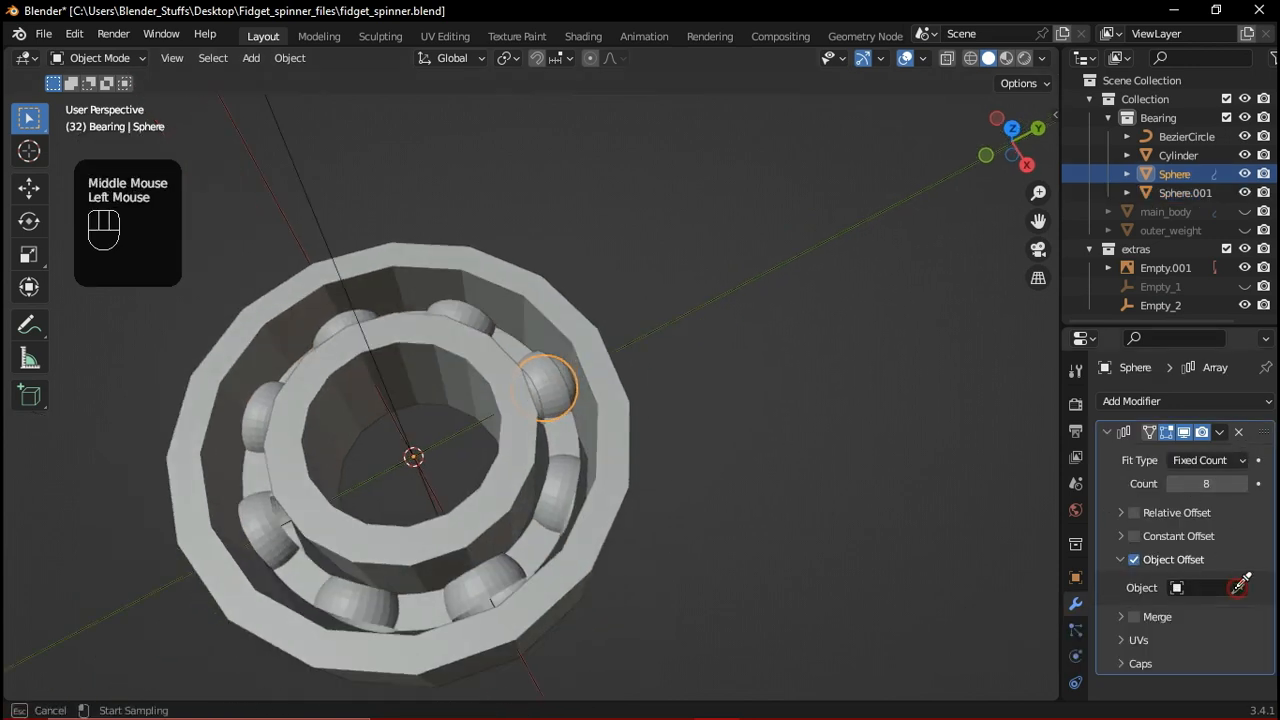
{"action": "left_click", "coordinate": [405, 431]}
Rotate Empty_2 by 45° about the Z axis to distribute the balls around the bearing
{"action": "middle_click_drag", "start_coordinate": [522, 464], "coordinate": [435, 468]}
{"action": "left_click", "coordinate": [435, 470]}
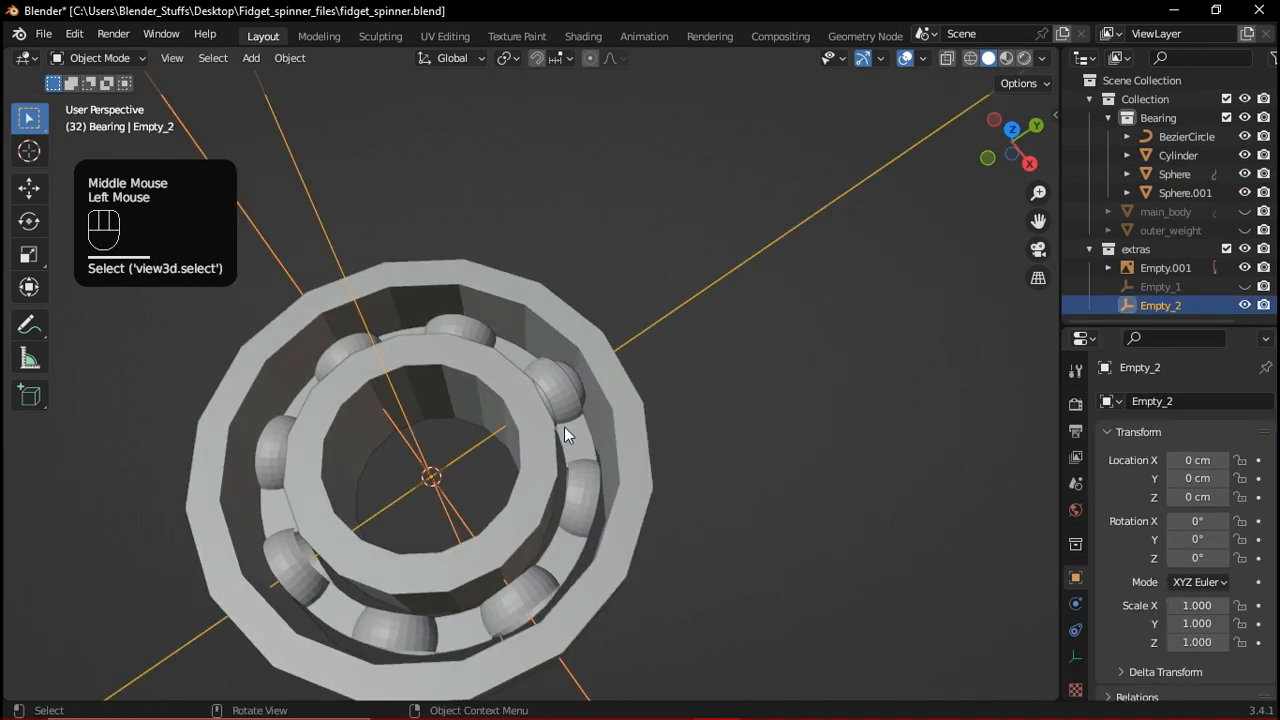
{"action": "key", "text": "r"}
{"action": "key", "text": "z"}
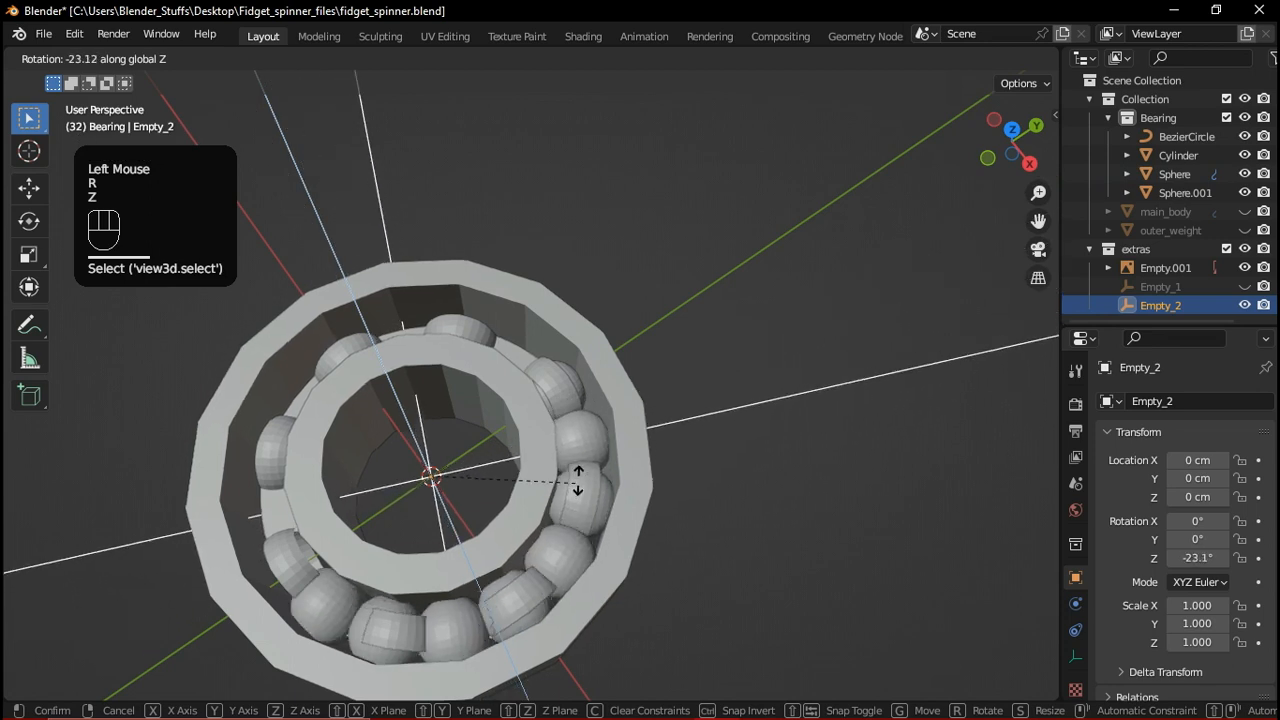
{"action": "type", "text": "45"}
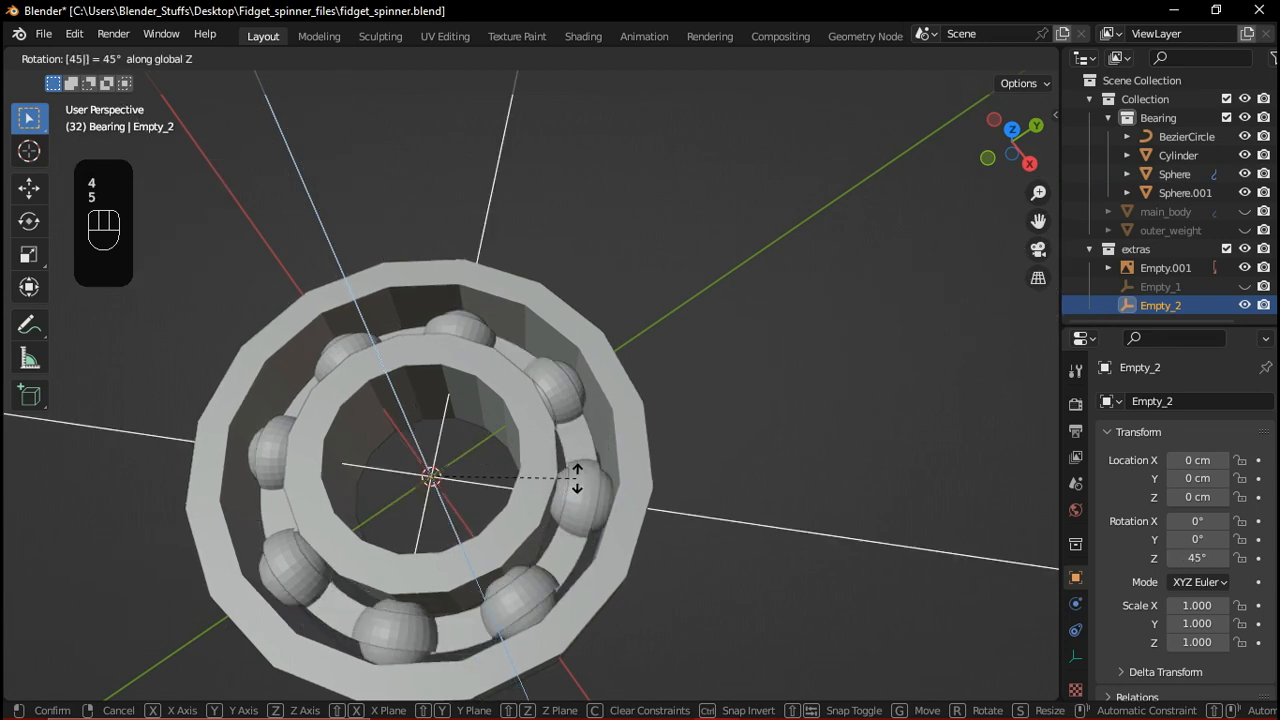
{"action": "key", "text": "Return"}
Select the cage and the arrayed balls and isolate them in local view
{"action": "middle_click_drag", "start_coordinate": [577, 479], "coordinate": [606, 488]}
{"action": "key", "text": "grave"}
{"action": "left_click", "coordinate": [598, 379]}
{"action": "scroll", "coordinate": [593, 372], "scroll_direction": "up", "scroll_amount": 3}
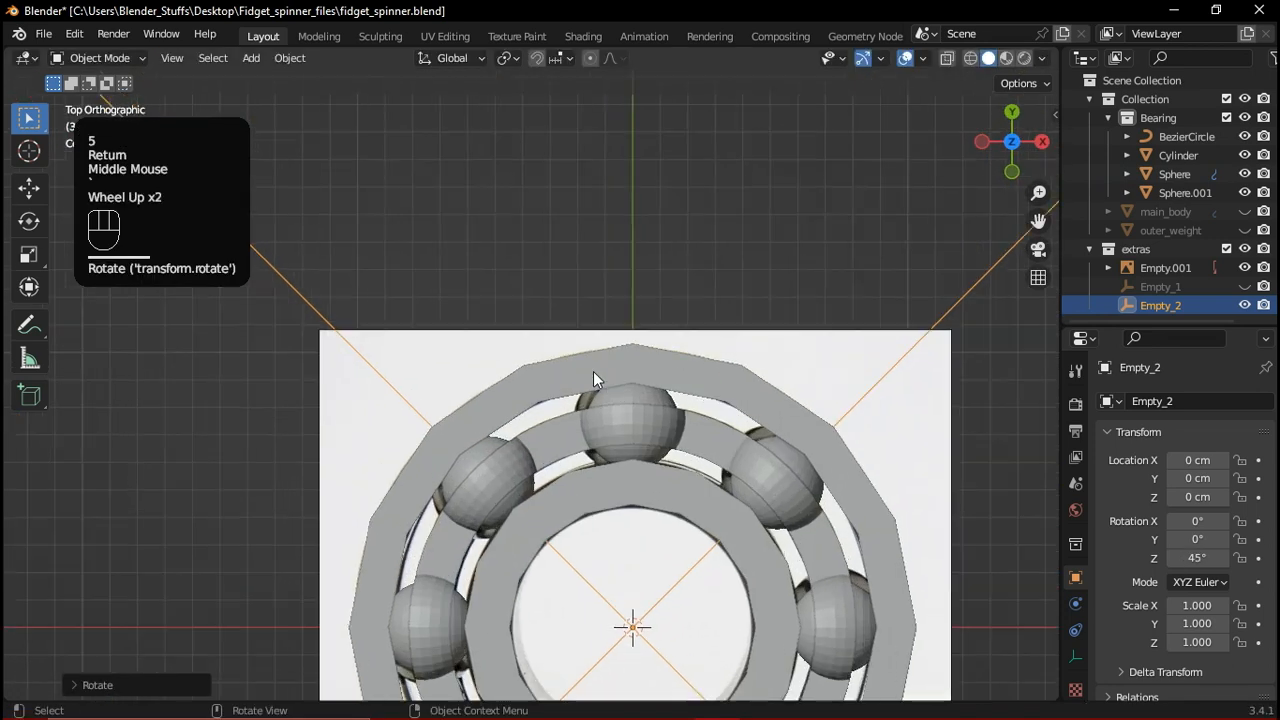
{"action": "middle_click_drag", "start_coordinate": [669, 516], "coordinate": [507, 414], "text": "shift"}
{"action": "middle_click_drag", "start_coordinate": [624, 478], "coordinate": [660, 420]}
{"action": "scroll", "coordinate": [522, 408], "scroll_direction": "down", "scroll_amount": 2}
{"action": "left_click", "coordinate": [712, 470]}
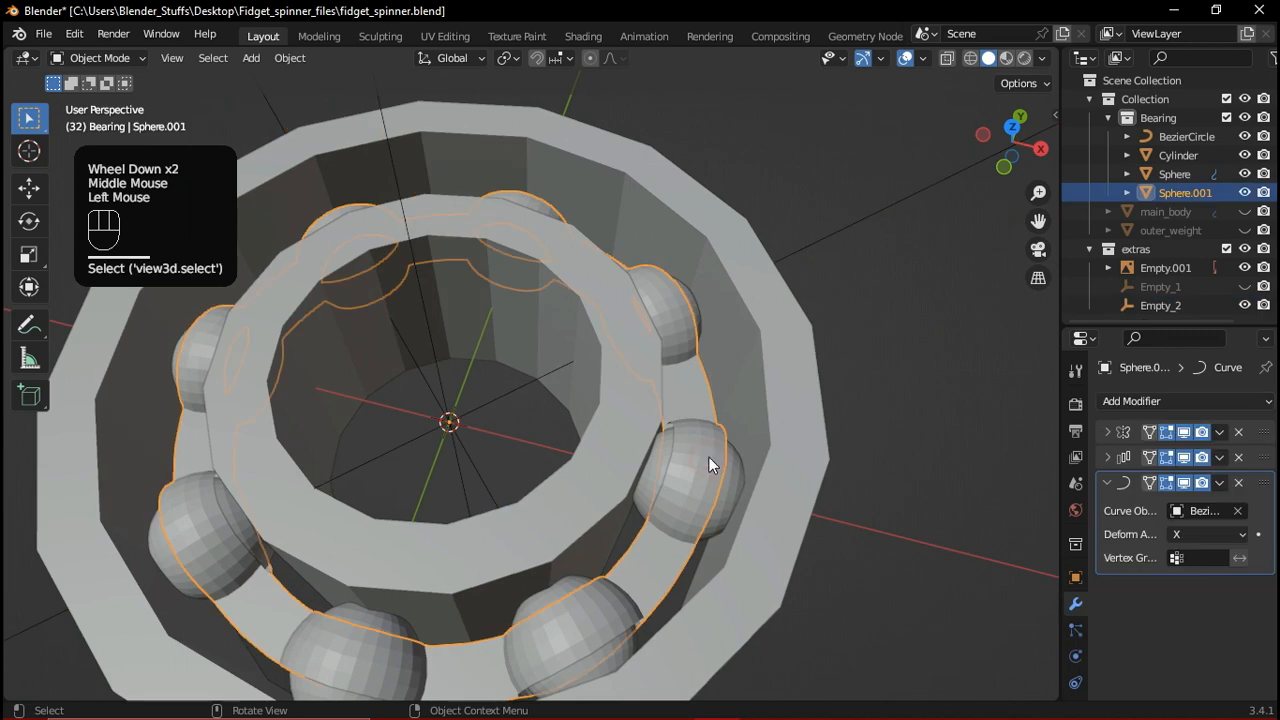
{"action": "left_click", "coordinate": [733, 478], "text": "shift"}
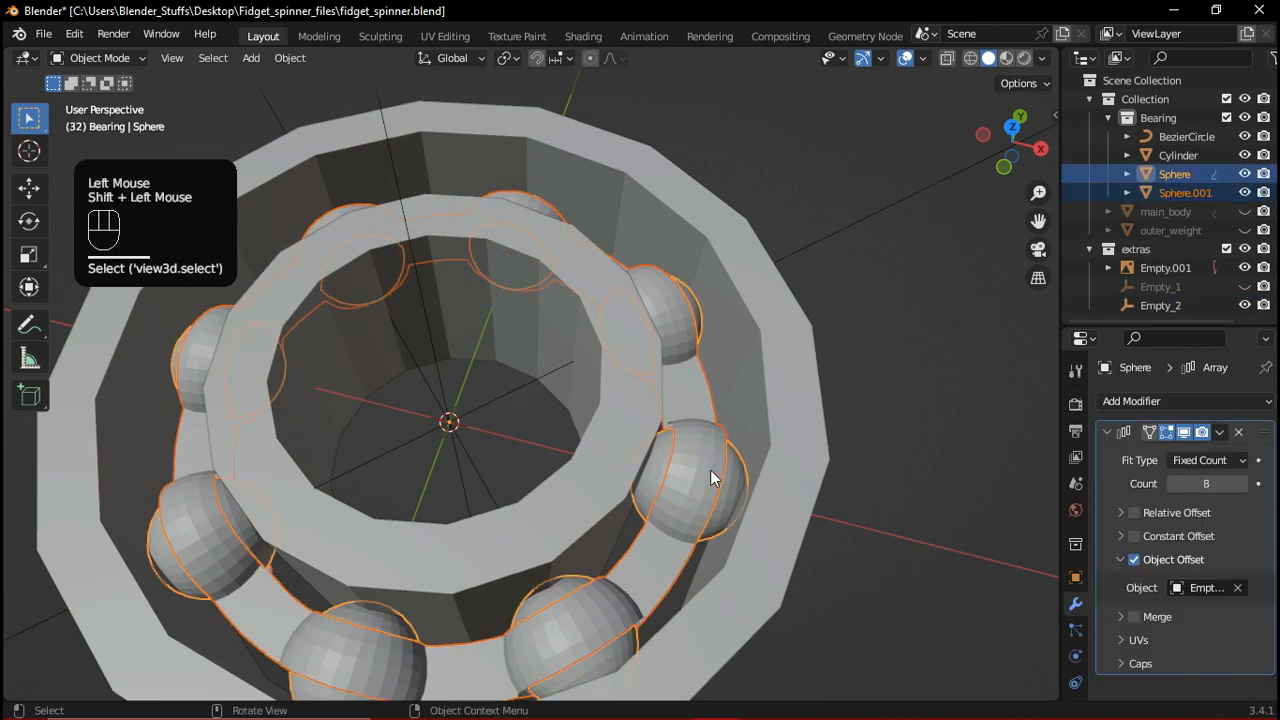
{"action": "key", "text": "slash"}
Examine how closely the balls fit inside their cage sockets
{"action": "left_click", "coordinate": [676, 357]}
{"action": "scroll", "coordinate": [660, 320], "scroll_direction": "up", "scroll_amount": 2}
{"action": "middle_click_drag", "start_coordinate": [655, 310], "coordinate": [686, 476]}
{"action": "scroll", "coordinate": [693, 491], "scroll_direction": "up", "scroll_amount": 3}
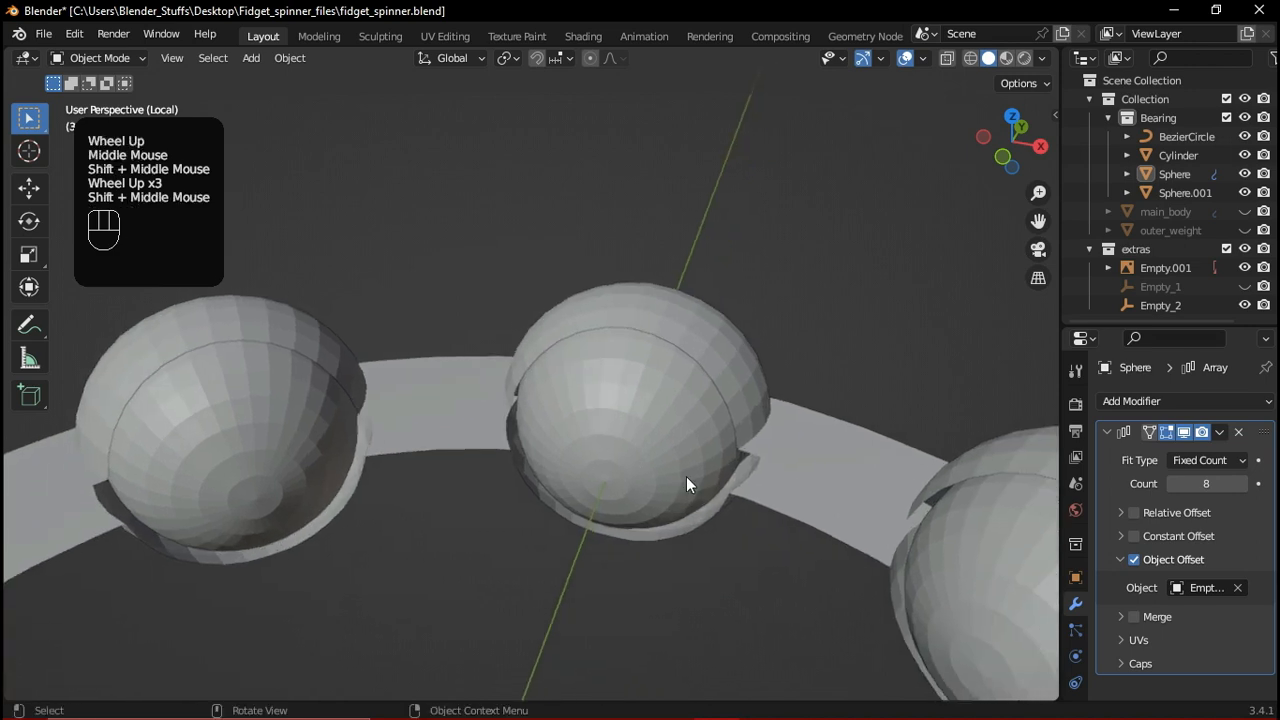
{"action": "scroll", "coordinate": [770, 498], "scroll_direction": "up", "scroll_amount": 3}
{"action": "middle_click_drag", "start_coordinate": [770, 498], "coordinate": [776, 467]}
{"action": "scroll", "coordinate": [776, 467], "scroll_direction": "down", "scroll_amount": 3}
{"action": "left_click", "coordinate": [664, 530]}
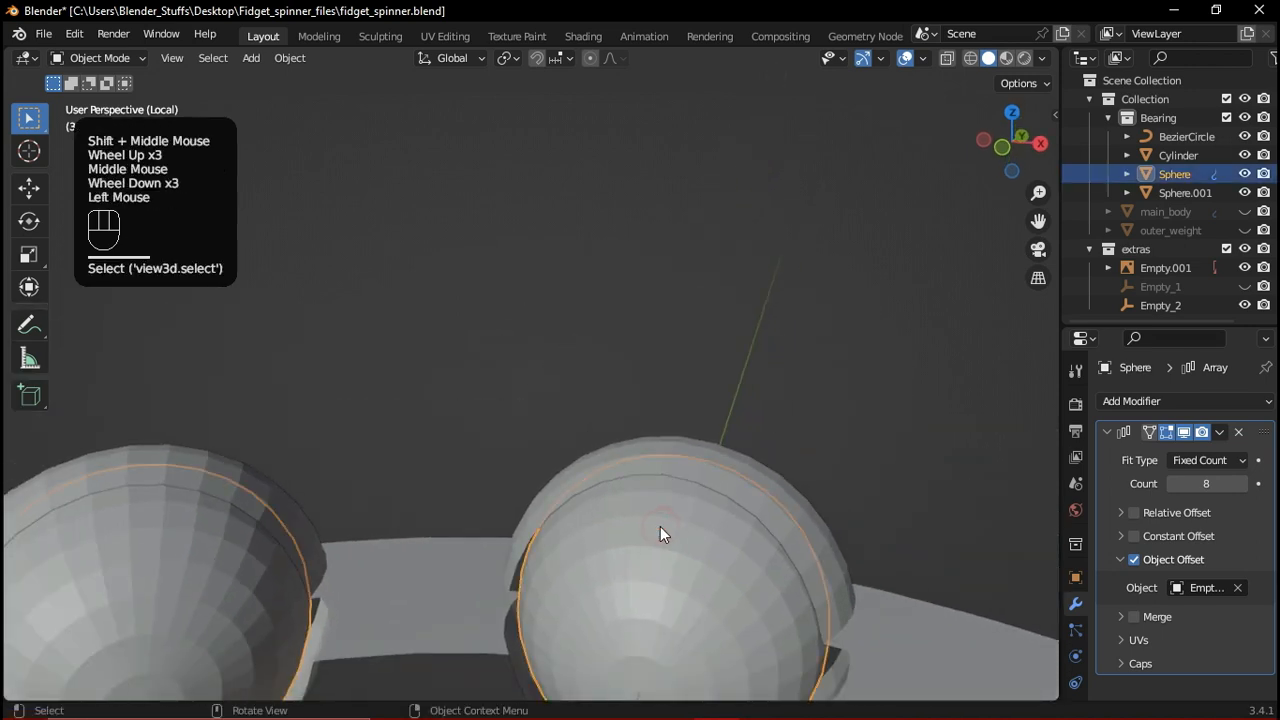
{"action": "scroll", "coordinate": [643, 453], "scroll_direction": "up", "scroll_amount": 3}
{"action": "middle_click_drag", "start_coordinate": [630, 390], "coordinate": [643, 546]}
{"action": "scroll", "coordinate": [643, 546], "scroll_direction": "up", "scroll_amount": 1}
{"action": "key", "text": "Tab"}
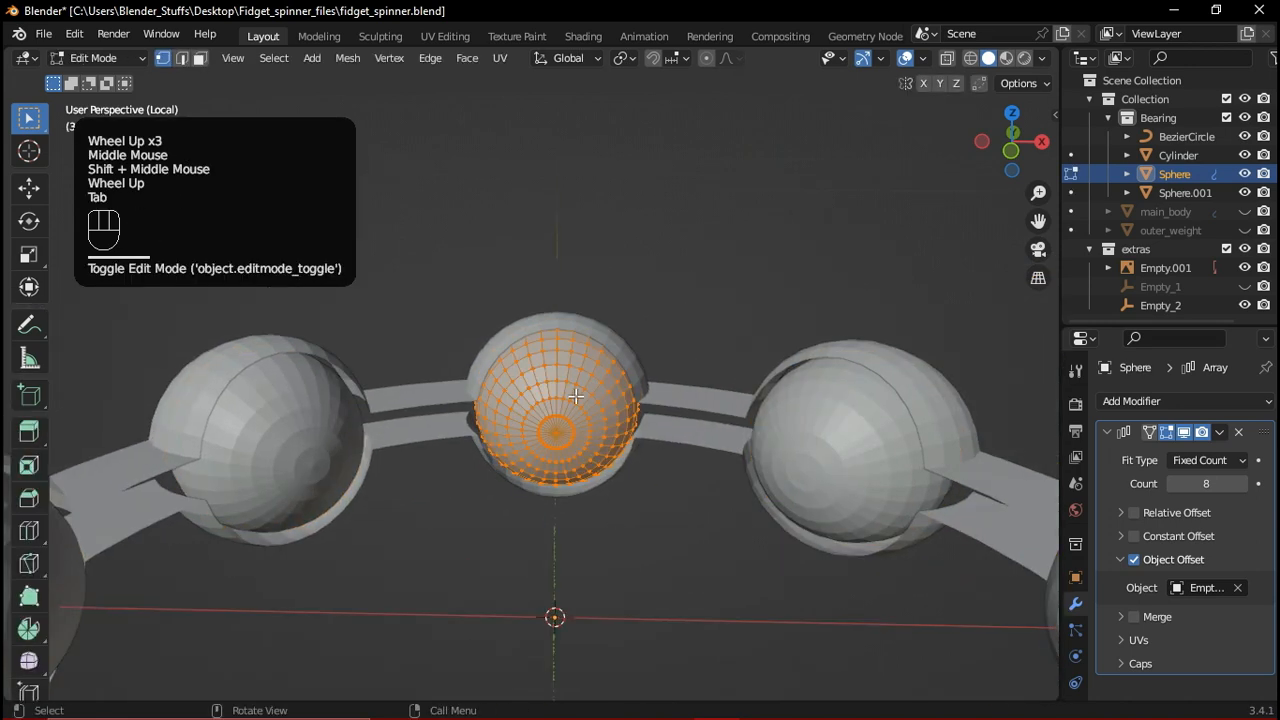
{"action": "key", "text": "1"}
{"action": "scroll", "coordinate": [700, 465], "scroll_direction": "up", "scroll_amount": 5}
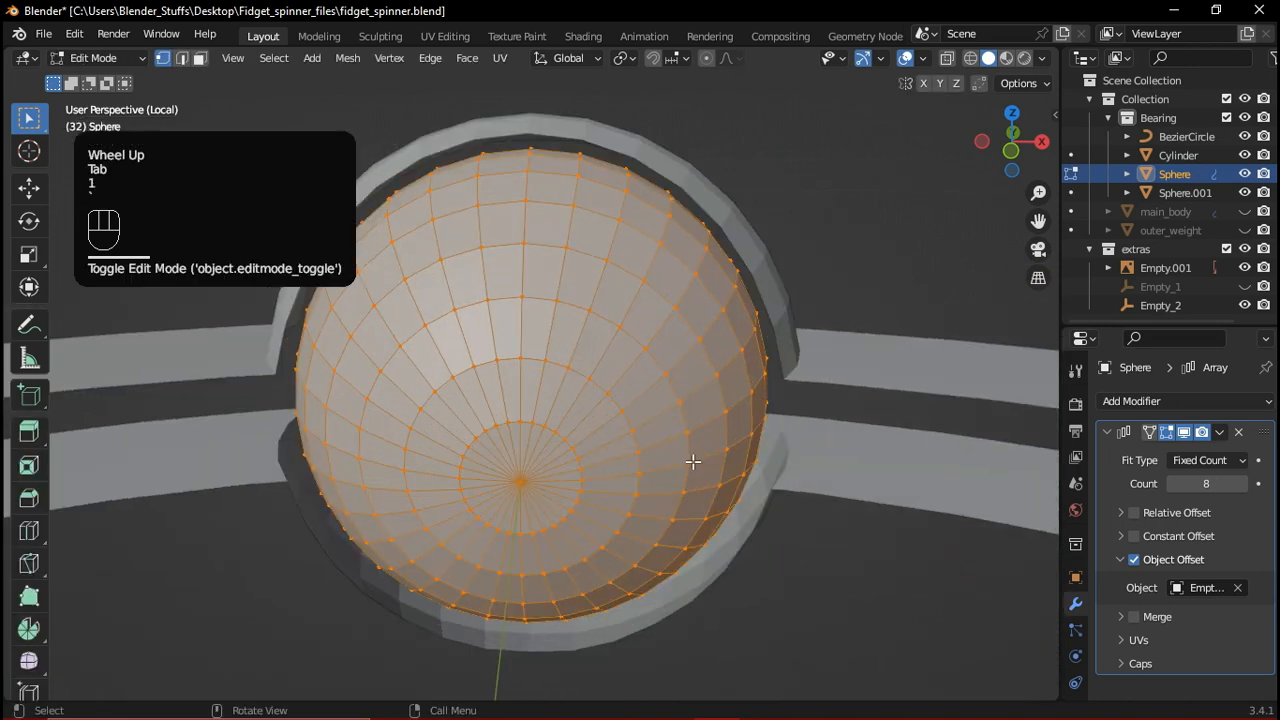
{"action": "scroll", "coordinate": [693, 461], "scroll_direction": "down", "scroll_amount": 4}
{"action": "key", "text": "Tab"}
{"action": "middle_click_drag", "start_coordinate": [632, 417], "coordinate": [633, 283]}
{"action": "left_click", "coordinate": [710, 244]}
{"action": "scroll", "coordinate": [581, 271], "scroll_direction": "up", "scroll_amount": 2}
{"action": "key", "text": "Tab"}
{"action": "key", "text": "r"}
{"action": "key", "text": "r"}
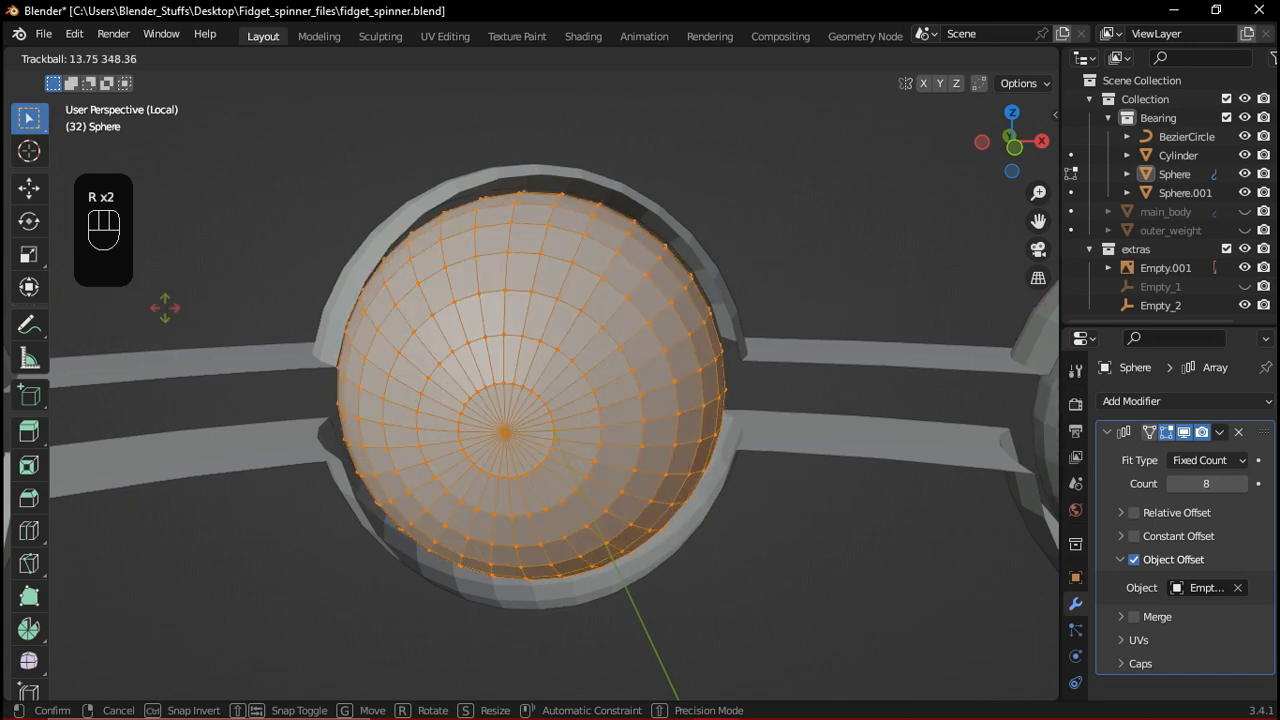
{"action": "right_click", "coordinate": [590, 290]}
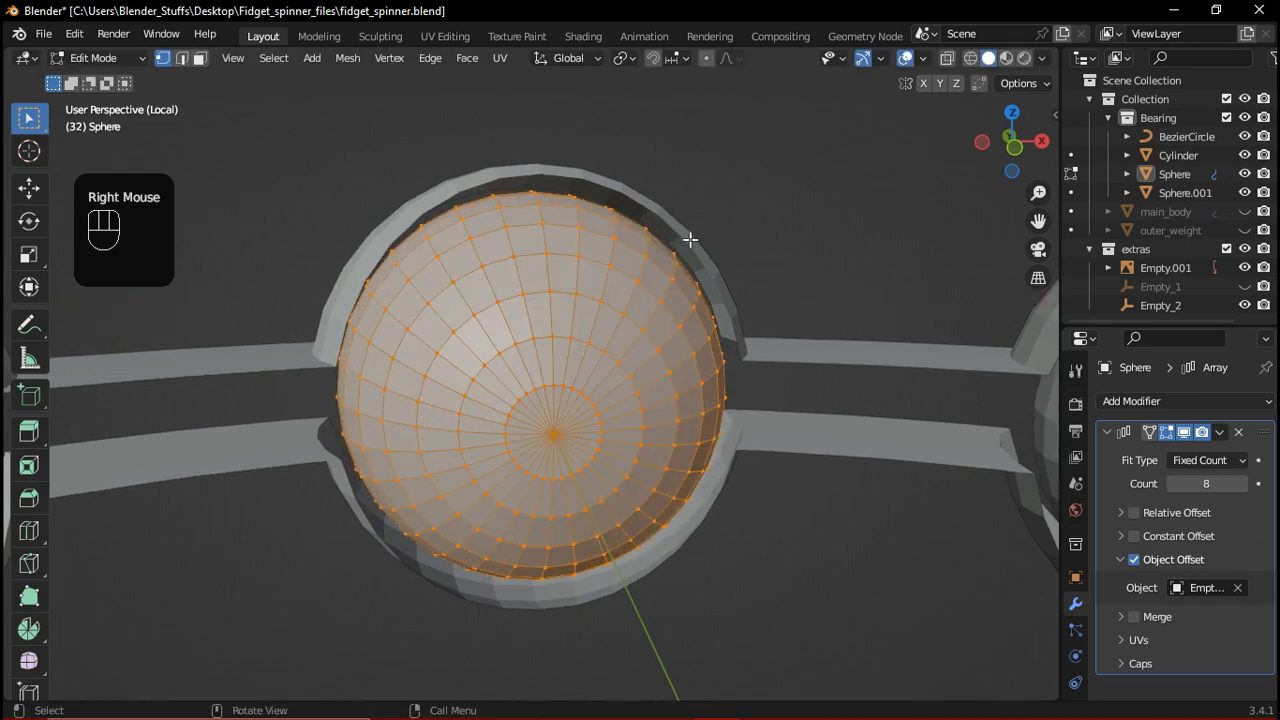
{"action": "key", "text": "Tab"}
{"action": "middle_click_drag", "start_coordinate": [688, 238], "coordinate": [709, 276]}
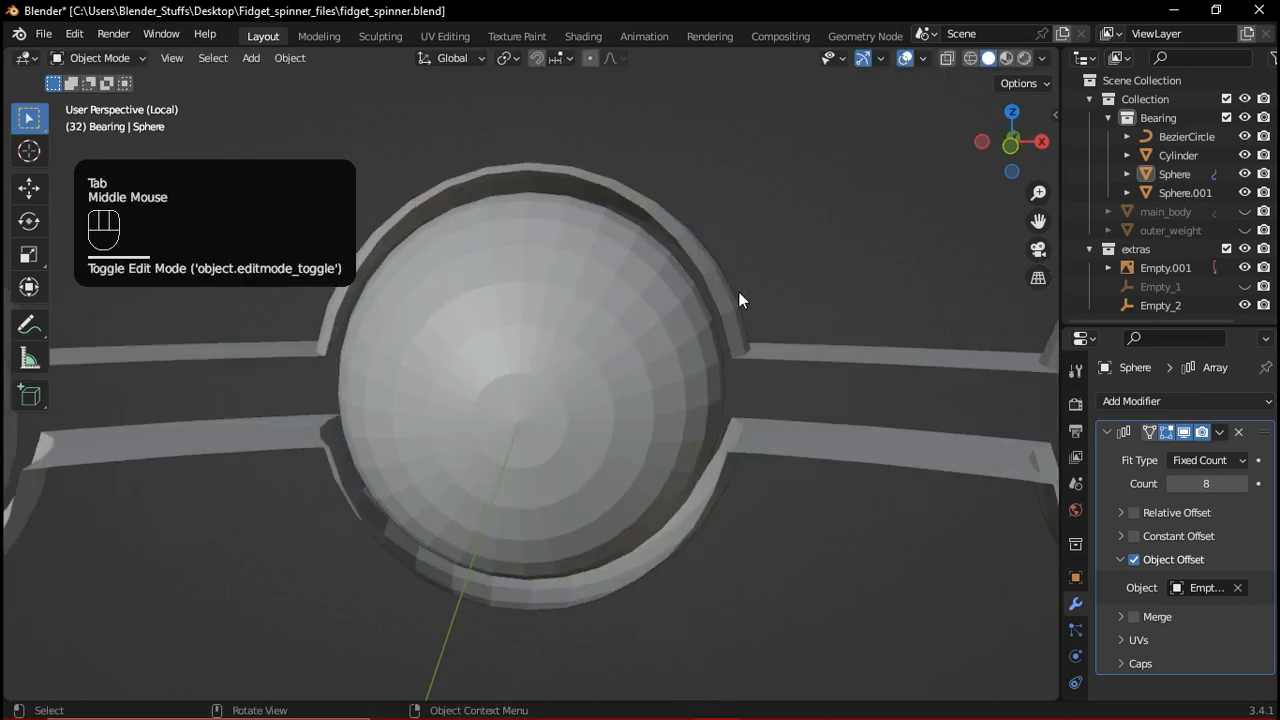
Select the cage and add a Solidify modifier to it
{"action": "left_click", "coordinate": [1129, 401]}
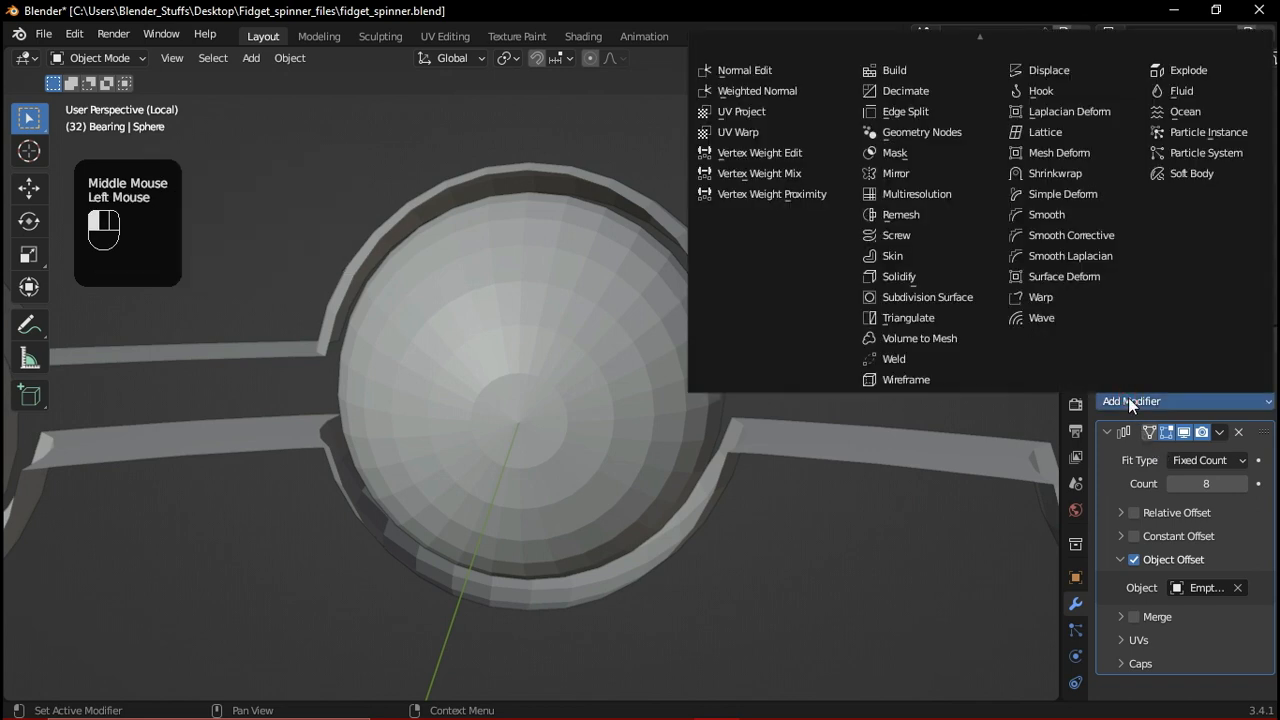
{"action": "left_click", "coordinate": [1128, 398]}
{"action": "double_click", "coordinate": [866, 408]}
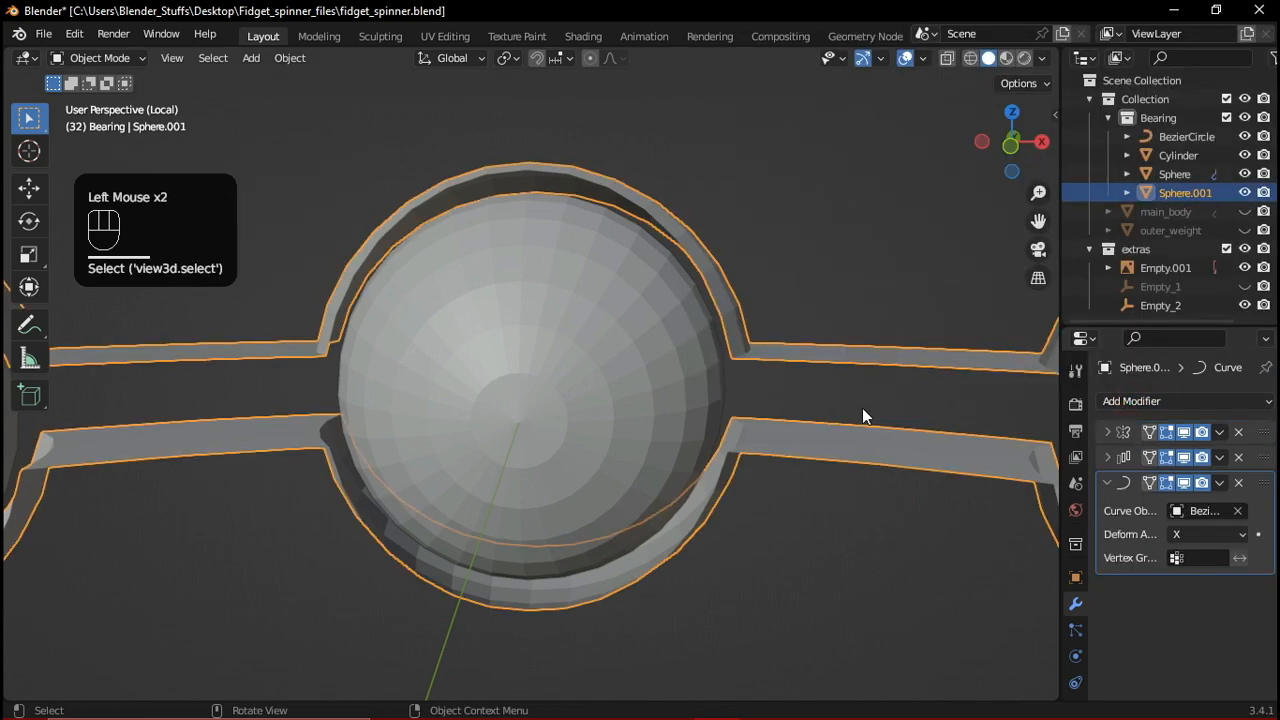
{"action": "middle_click_drag", "start_coordinate": [866, 409], "coordinate": [816, 403]}
{"action": "left_click", "coordinate": [1232, 400]}
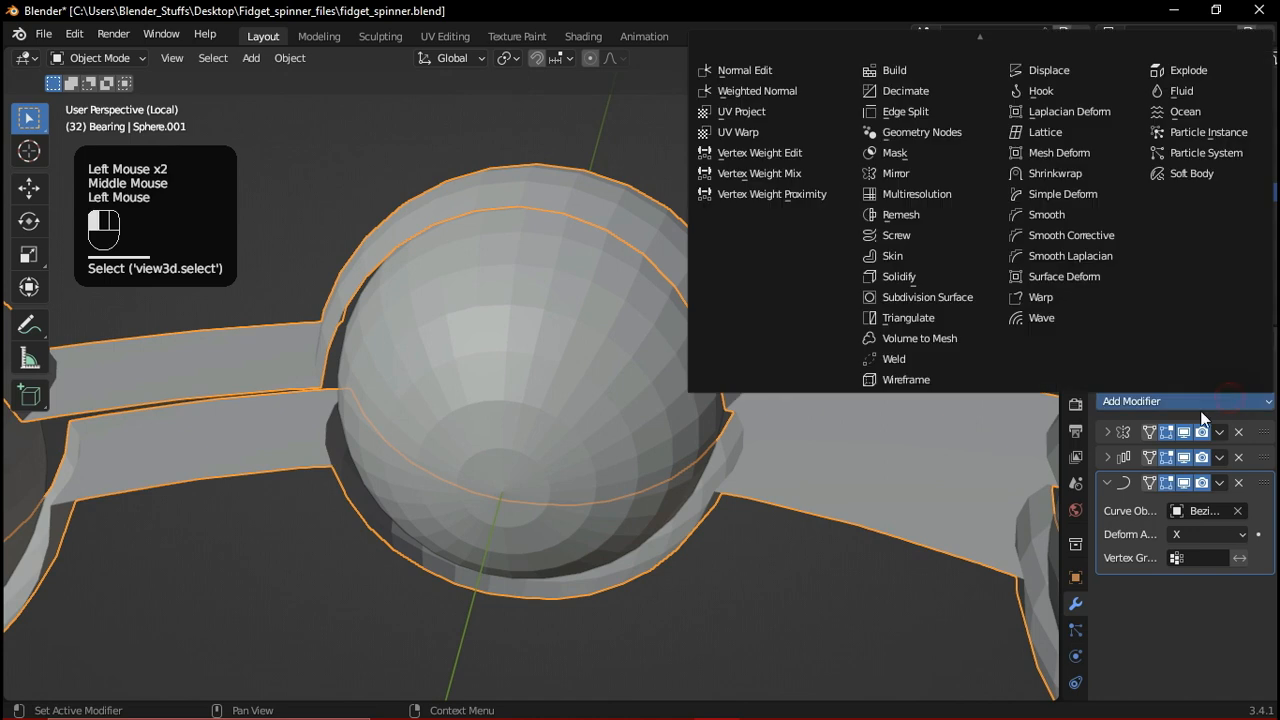
{"action": "left_click", "coordinate": [1140, 400]}
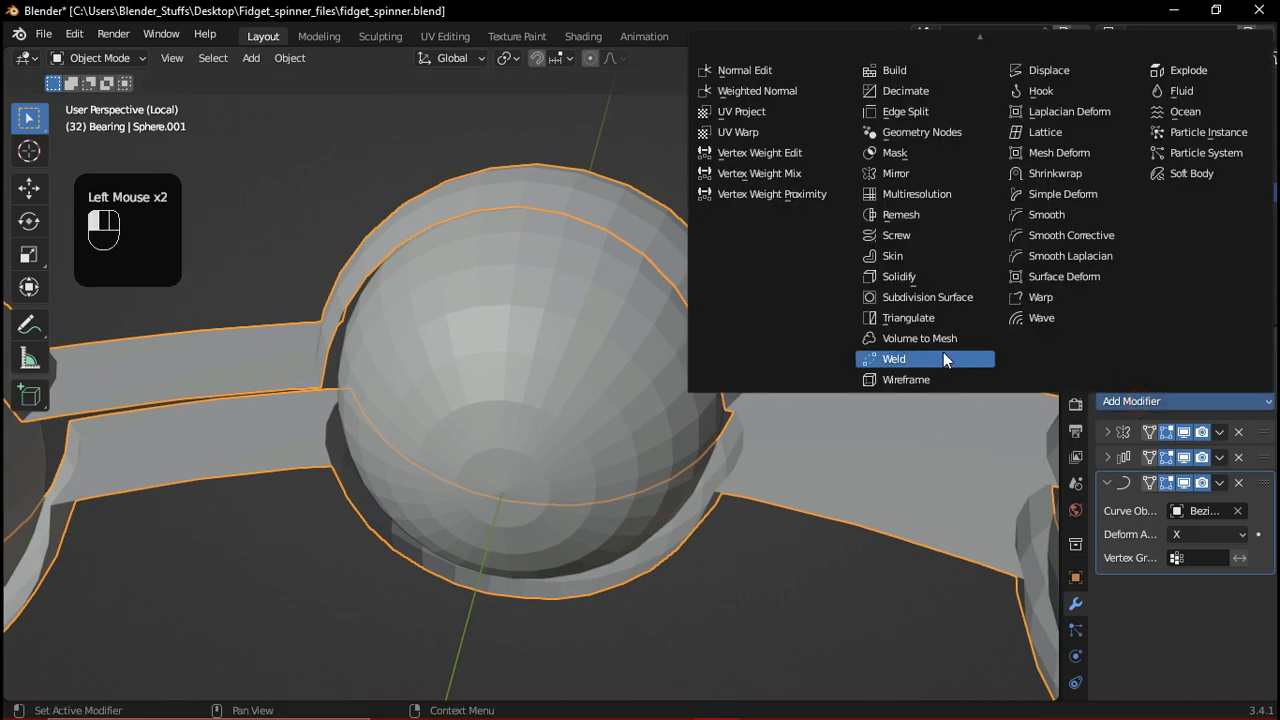
{"action": "left_click", "coordinate": [909, 278]}
{"action": "middle_click_drag", "start_coordinate": [783, 217], "coordinate": [823, 304]}
{"action": "left_click", "coordinate": [837, 410]}
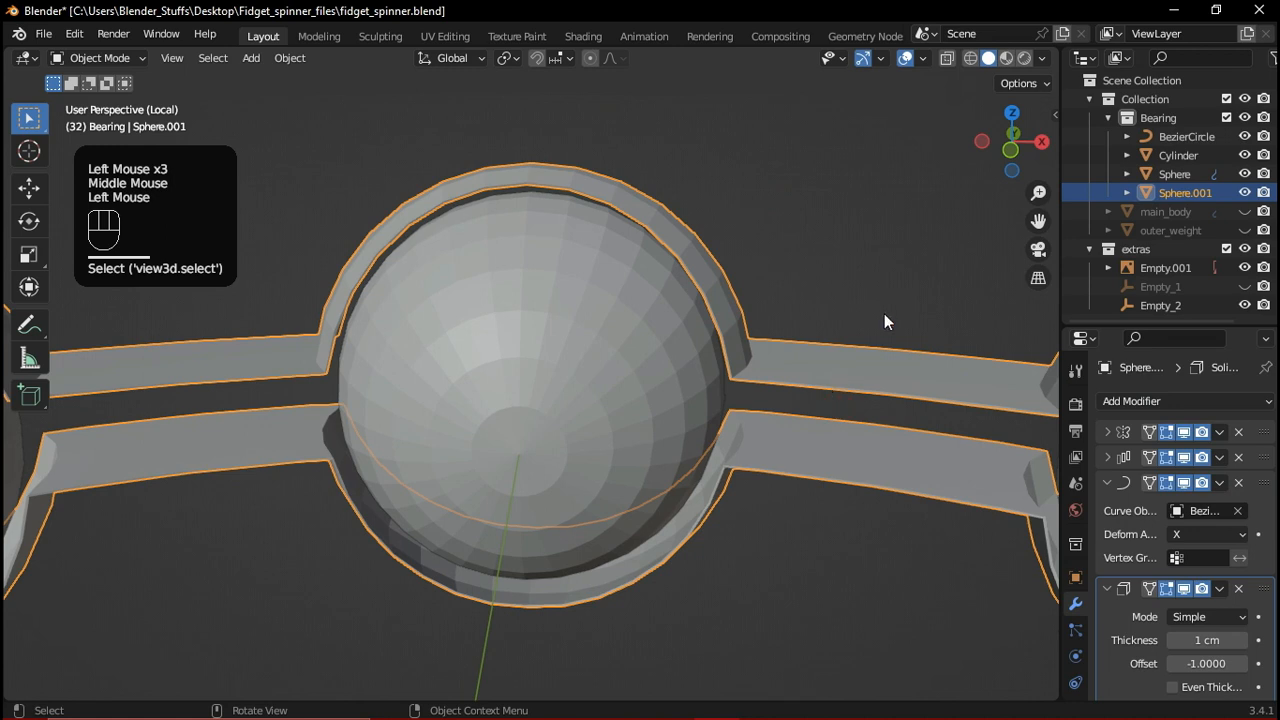
Show the cage's transform values and apply all of its transforms
{"action": "key", "text": "n"}
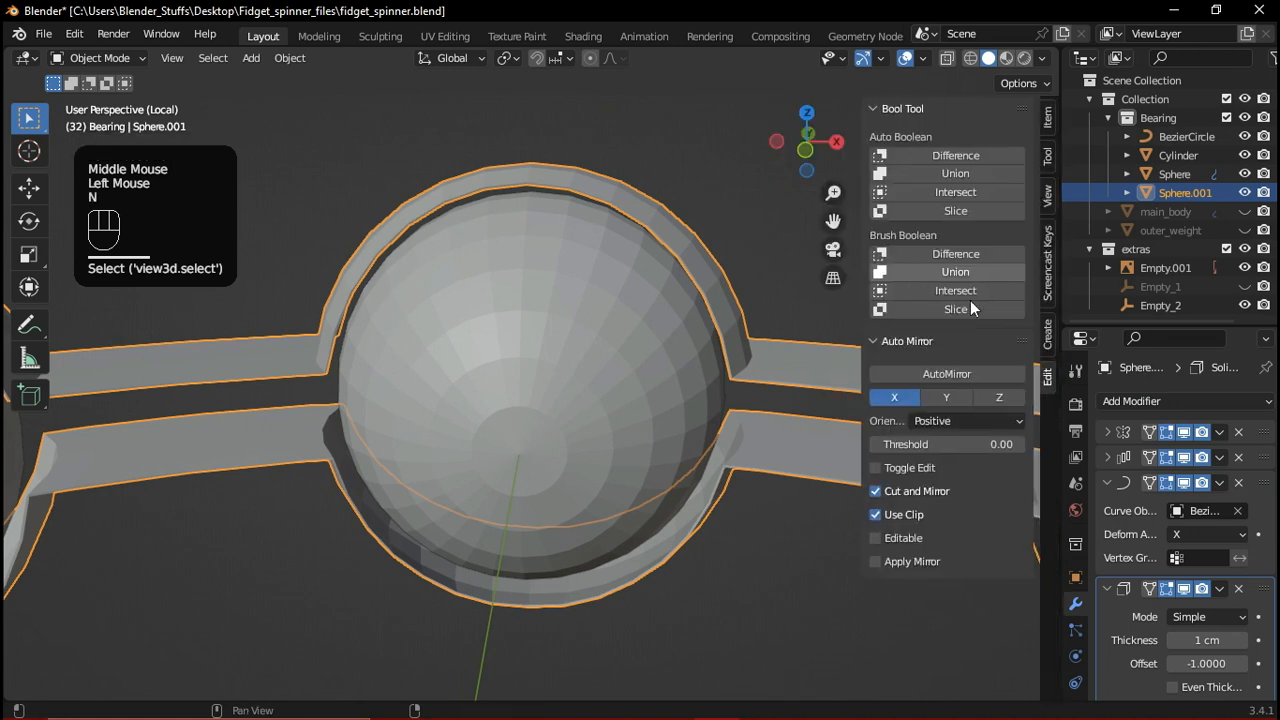
{"action": "left_click", "coordinate": [1047, 118]}
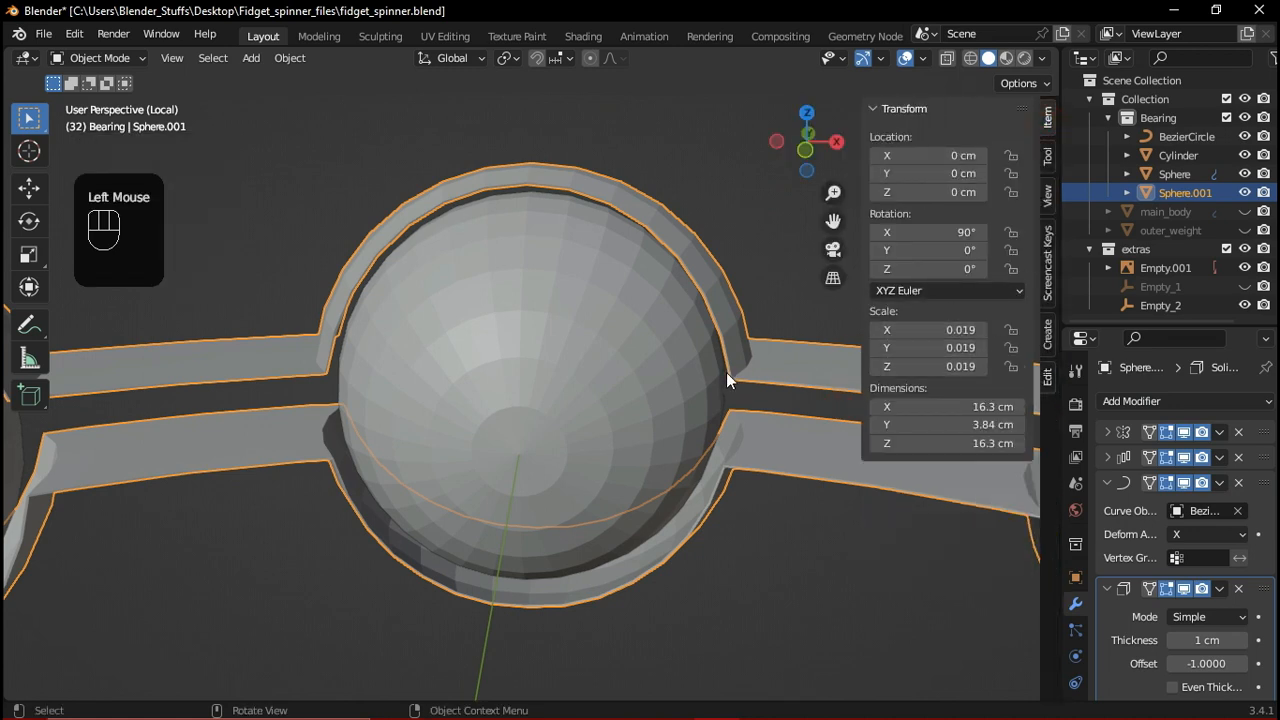
{"action": "key", "text": "ctrl+a"}
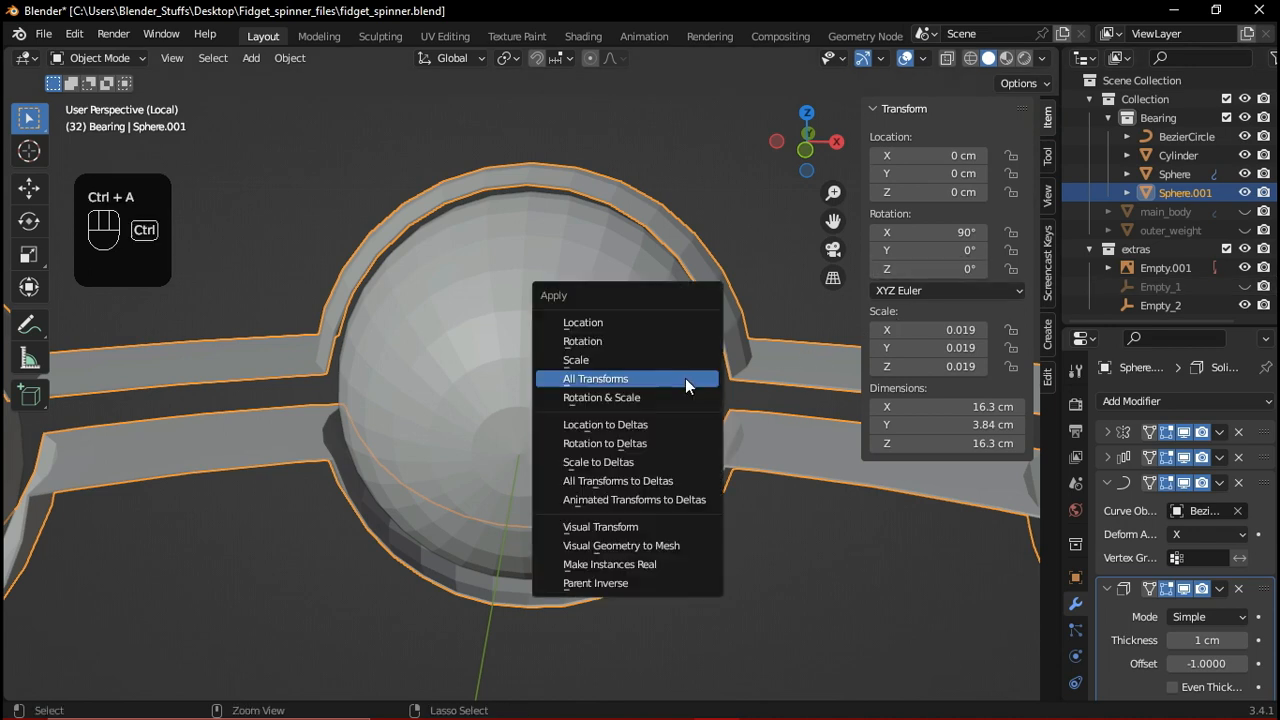
{"action": "left_click", "coordinate": [627, 377]}
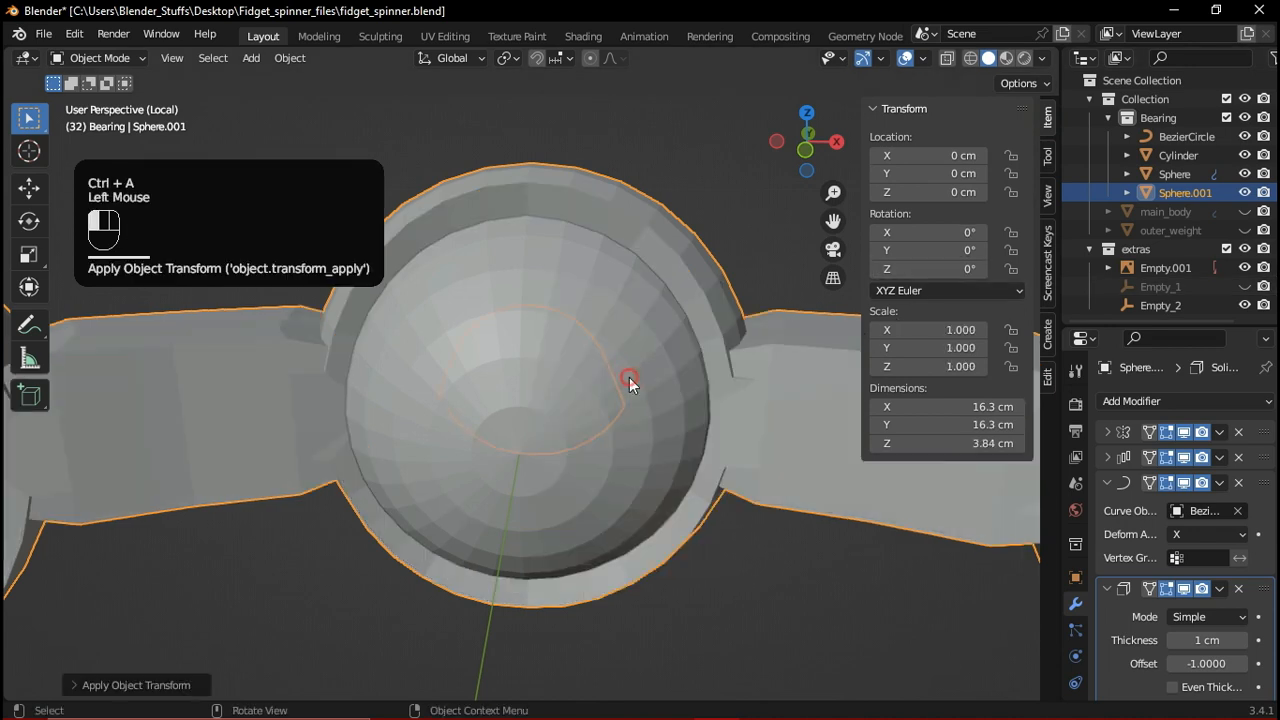
{"action": "left_click", "coordinate": [736, 326]}
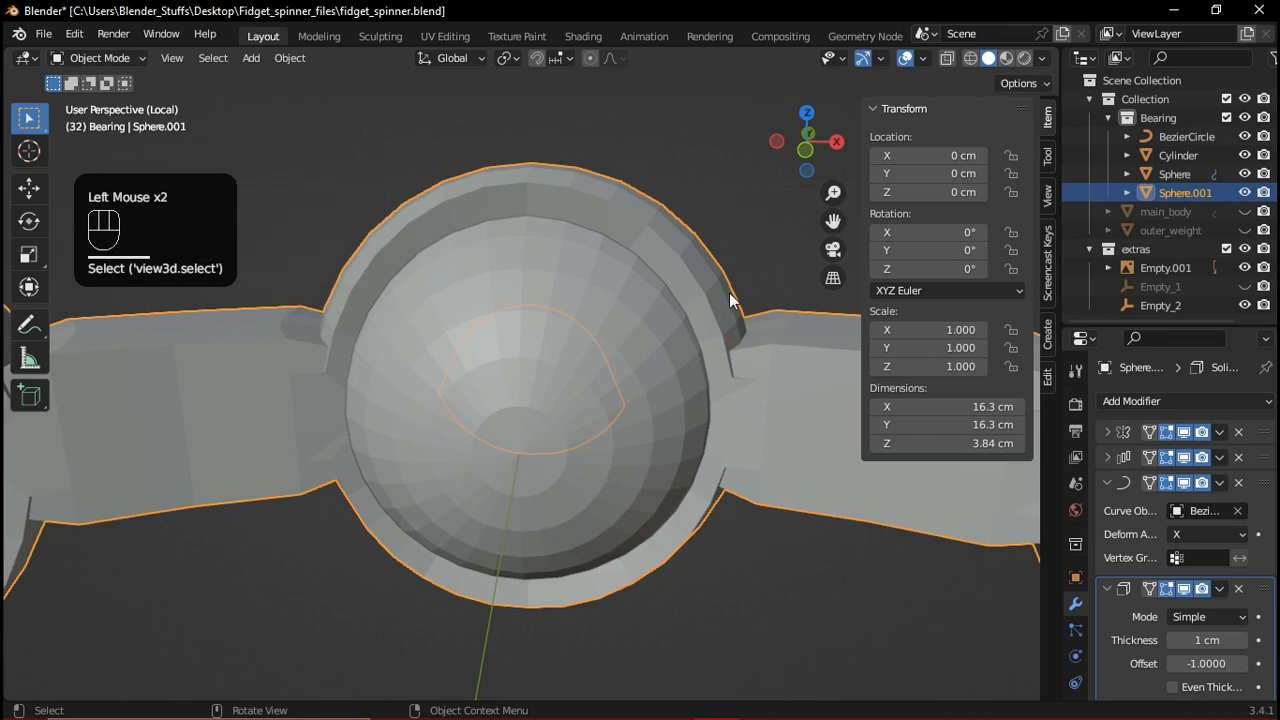
Collapse the cage's Curve modifier settings and set the Solidify thickness to 0.3 cm
{"action": "scroll", "coordinate": [728, 309], "scroll_direction": "down", "scroll_amount": 4}
{"action": "scroll", "coordinate": [700, 370], "scroll_direction": "up", "scroll_amount": 4}
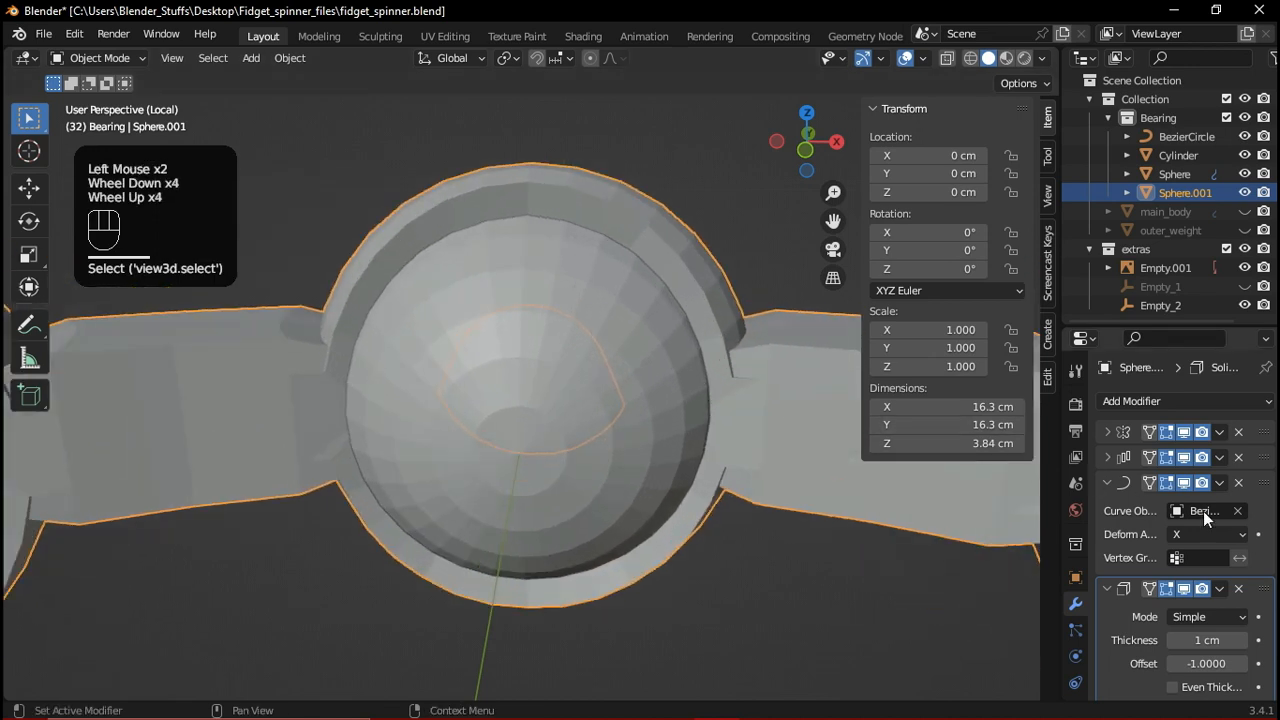
{"action": "left_click", "coordinate": [1106, 482]}
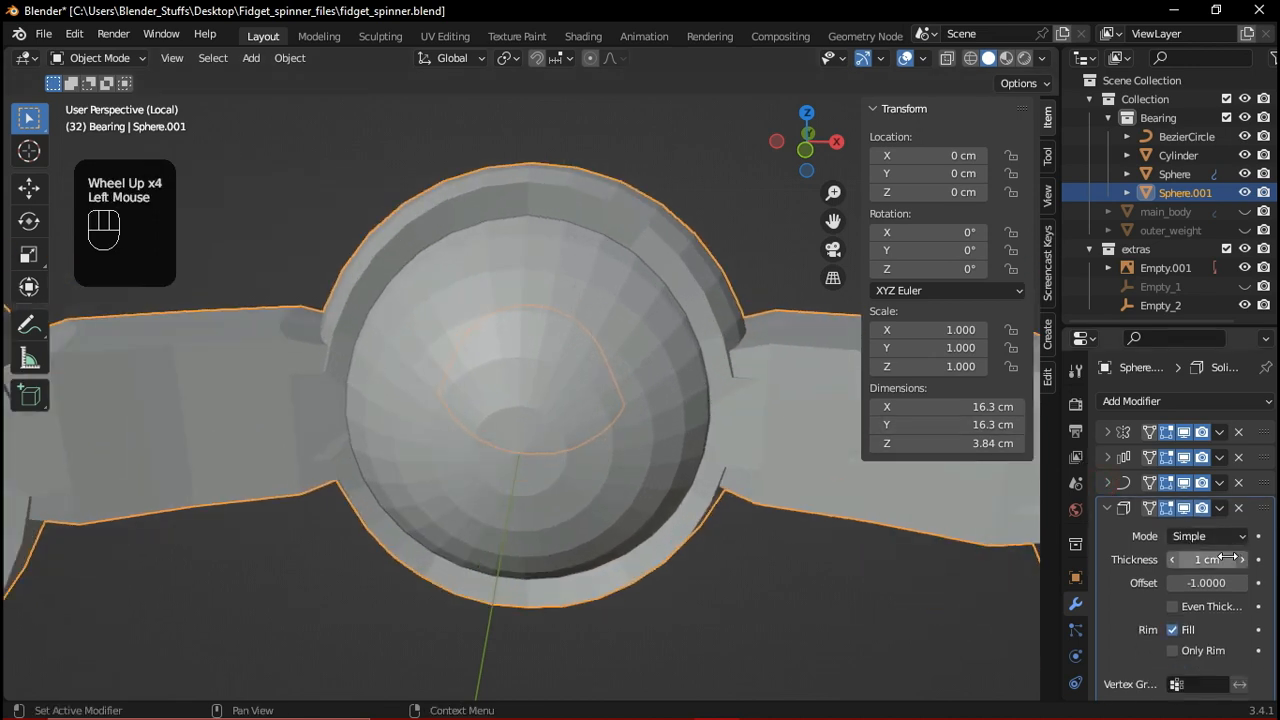
{"action": "left_click", "coordinate": [1207, 559], "text": "shift"}
{"action": "mouse_move", "coordinate": [1207, 559]}
{"action": "left_mouse_down", "text": "shift"}
{"action": "mouse_move", "coordinate": [1180, 559]}
{"action": "mouse_move", "coordinate": [1206, 559]}
{"action": "left_mouse_up", "text": "shift"}
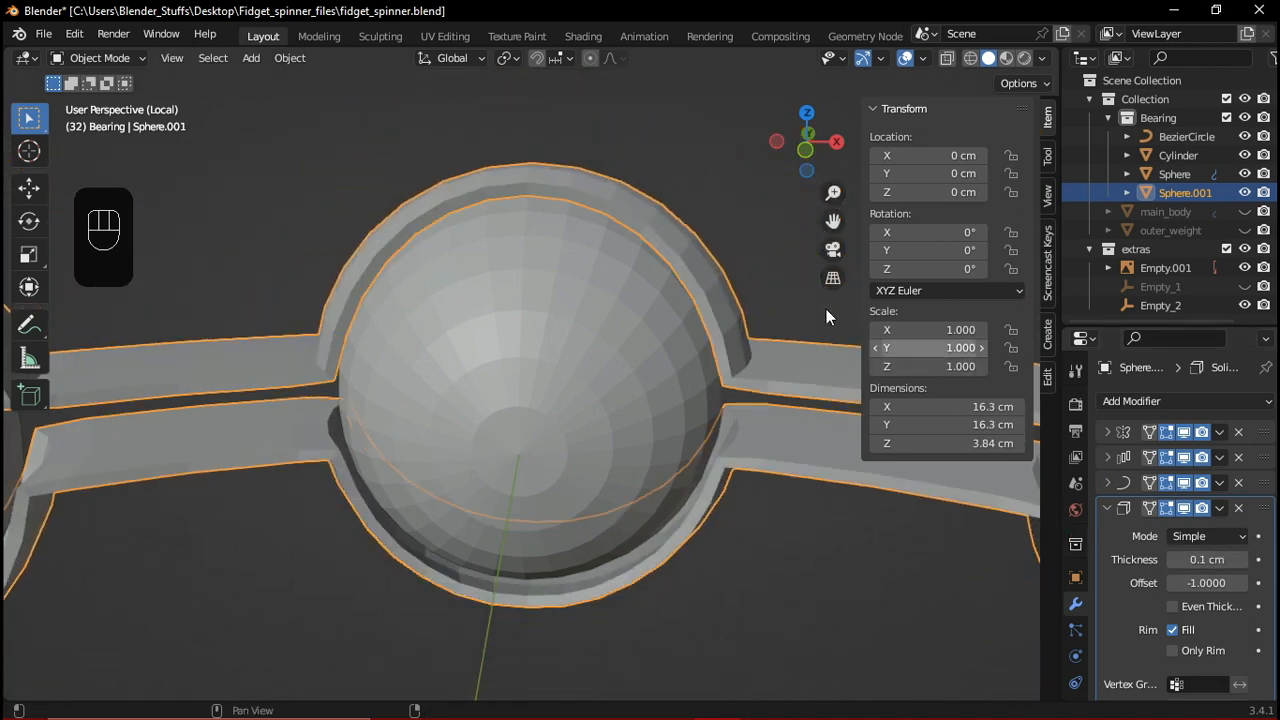
{"action": "left_click", "coordinate": [722, 196]}
{"action": "scroll", "coordinate": [706, 285], "scroll_direction": "up", "scroll_amount": 2}
{"action": "middle_click_drag", "start_coordinate": [706, 285], "coordinate": [985, 460]}
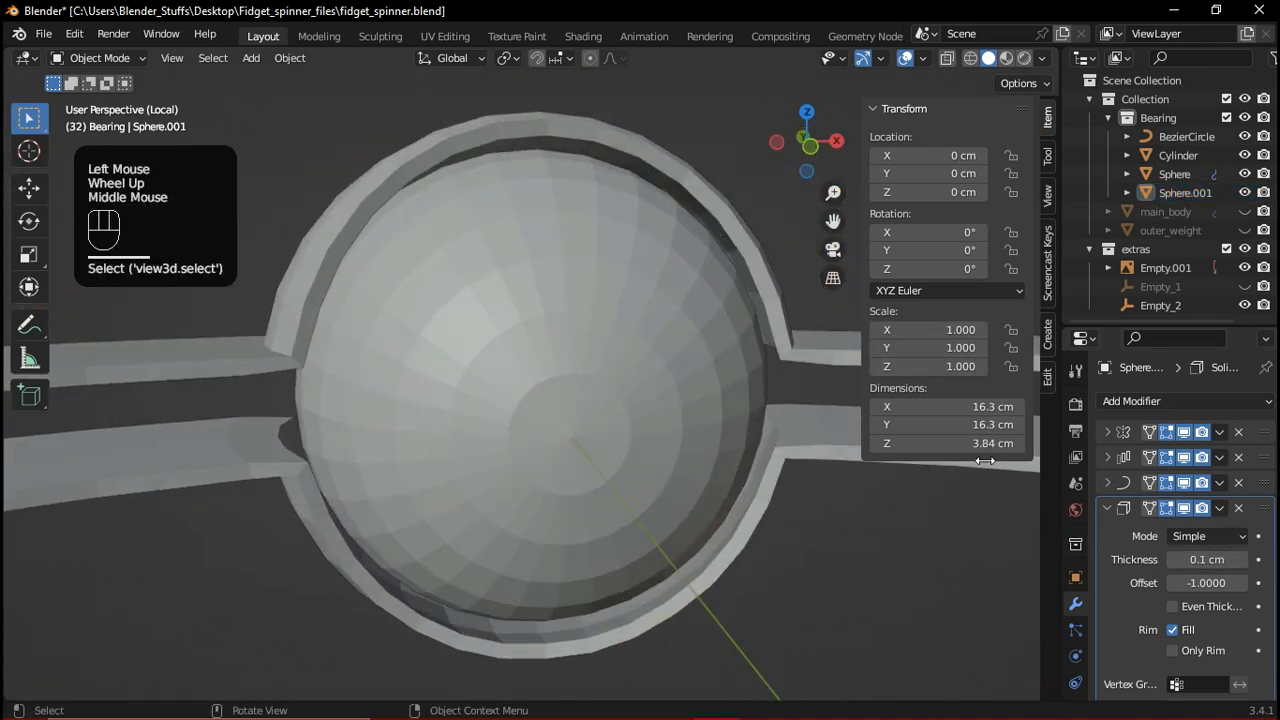
{"action": "left_click_drag", "start_coordinate": [1207, 559], "coordinate": [1220, 559], "text": "shift"}
Check the cage wall against the ball in X-ray and enable Even Thickness on its Solidify modifier
{"action": "key", "text": "alt+z"}
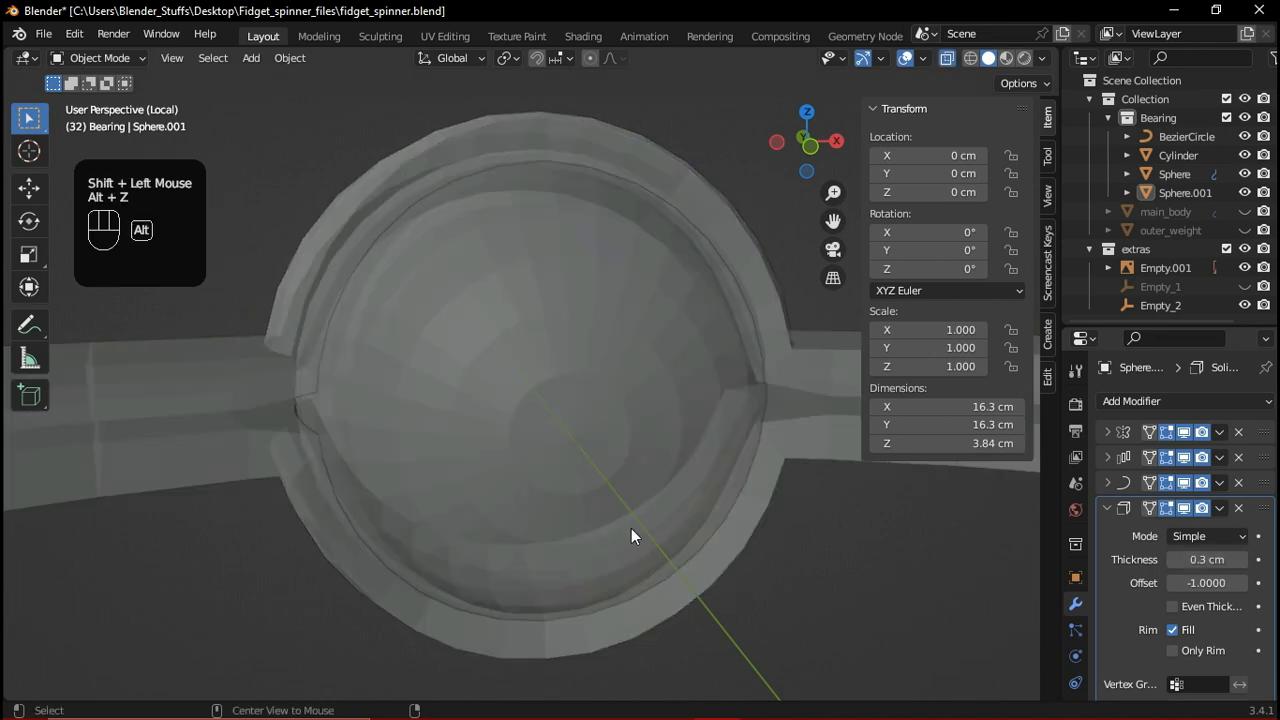
{"action": "mouse_move", "coordinate": [631, 528]}
{"action": "middle_mouse_down"}
{"action": "mouse_move", "coordinate": [582, 531]}
{"action": "mouse_move", "coordinate": [621, 543]}
{"action": "mouse_move", "coordinate": [656, 484]}
{"action": "mouse_move", "coordinate": [648, 504]}
{"action": "mouse_move", "coordinate": [421, 609]}
{"action": "mouse_move", "coordinate": [276, 562]}
{"action": "mouse_move", "coordinate": [267, 522]}
{"action": "mouse_move", "coordinate": [585, 568]}
{"action": "middle_mouse_up"}
{"action": "key", "text": "alt+z"}
{"action": "scroll", "coordinate": [526, 530], "scroll_direction": "down", "scroll_amount": 2}
{"action": "middle_click_drag", "start_coordinate": [526, 530], "coordinate": [530, 516]}
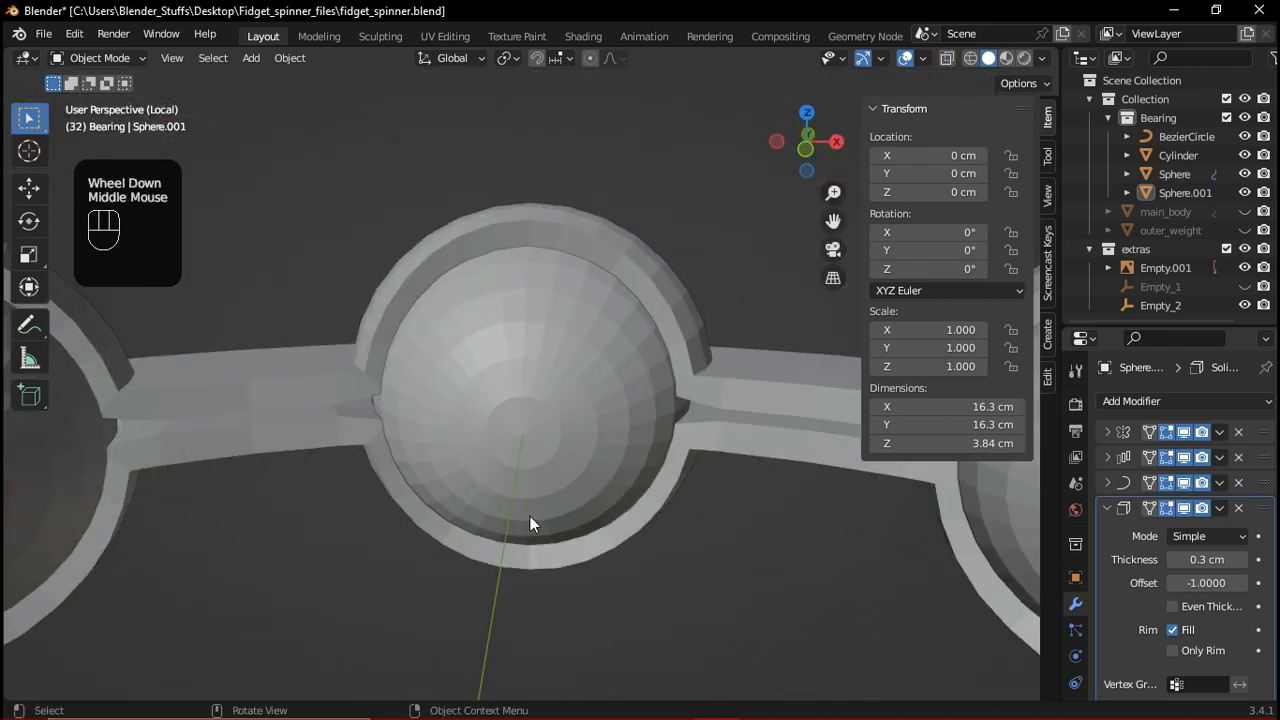
{"action": "middle_click_drag", "start_coordinate": [754, 497], "coordinate": [760, 480]}
{"action": "scroll", "coordinate": [1204, 604], "scroll_direction": "down", "scroll_amount": 2}
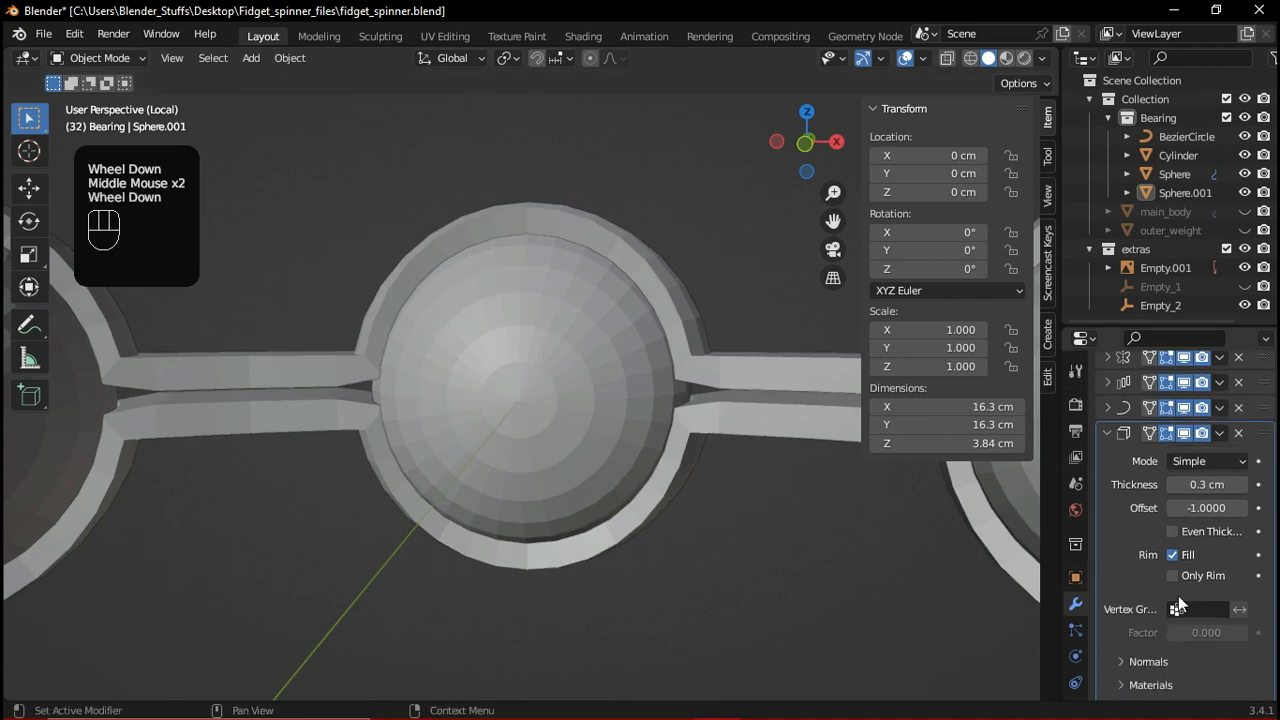
{"action": "left_click", "coordinate": [1173, 531]}
{"action": "mouse_move", "coordinate": [680, 508]}
{"action": "middle_mouse_down"}
{"action": "mouse_move", "coordinate": [609, 514]}
{"action": "mouse_move", "coordinate": [742, 507]}
{"action": "mouse_move", "coordinate": [672, 517]}
{"action": "middle_mouse_up"}
{"action": "scroll", "coordinate": [635, 490], "scroll_direction": "down", "scroll_amount": 5}
Apply Shade Auto Smooth to the cage
{"action": "left_click", "coordinate": [577, 444]}
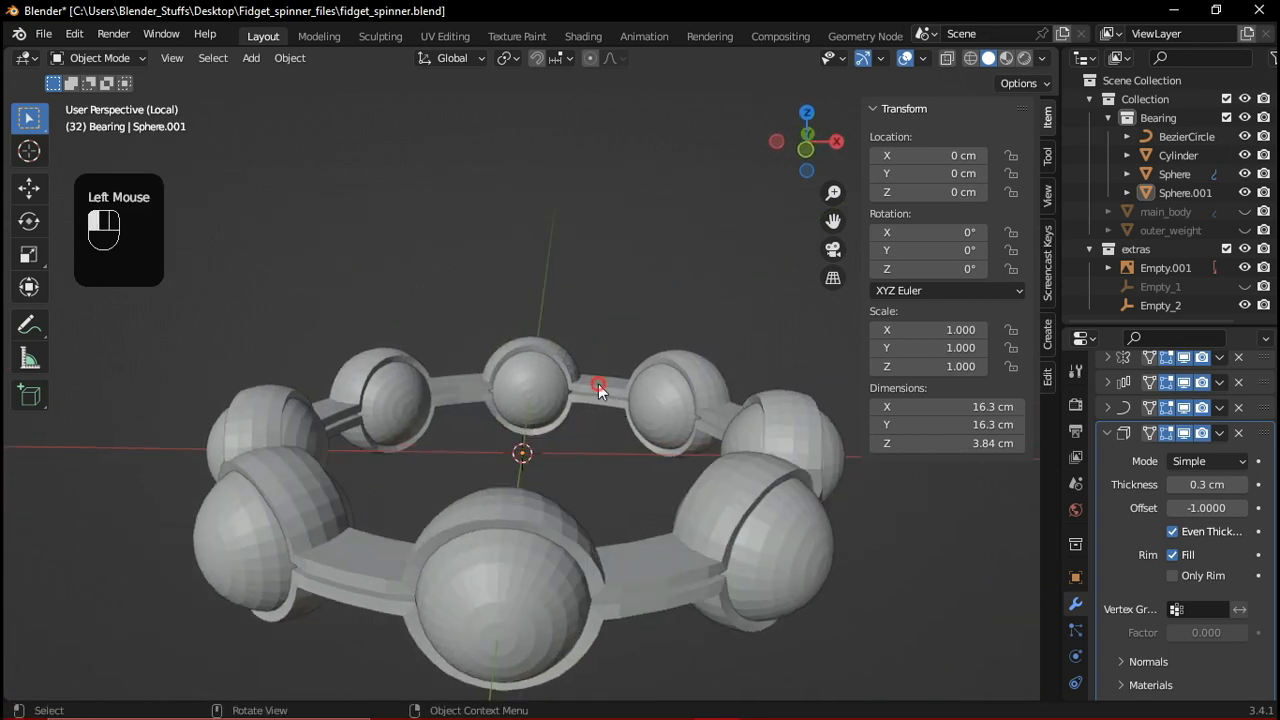
{"action": "middle_click_drag", "start_coordinate": [580, 442], "coordinate": [571, 409]}
{"action": "right_click", "coordinate": [528, 401]}
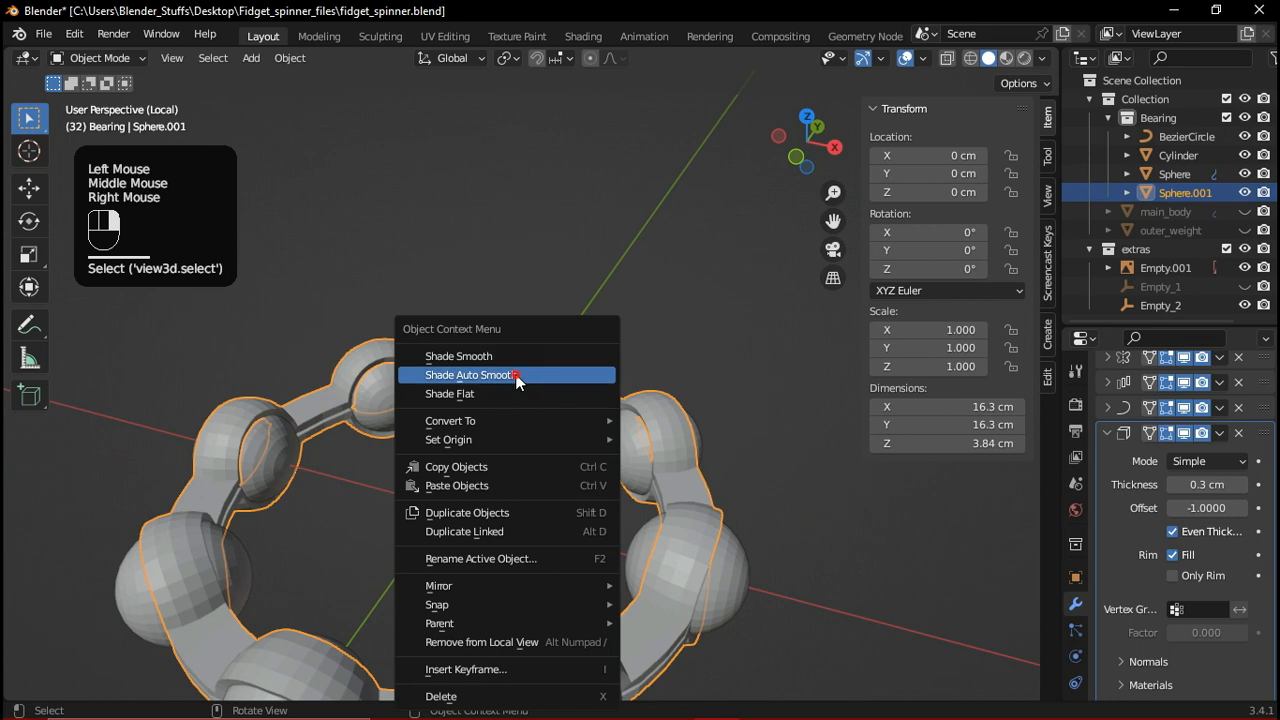
{"action": "left_click", "coordinate": [515, 374]}
Apply Shade Auto Smooth to the arrayed balls and deselect them
{"action": "scroll", "coordinate": [702, 455], "scroll_direction": "up", "scroll_amount": 2}
{"action": "left_click", "coordinate": [684, 485]}
{"action": "right_click", "coordinate": [652, 458]}
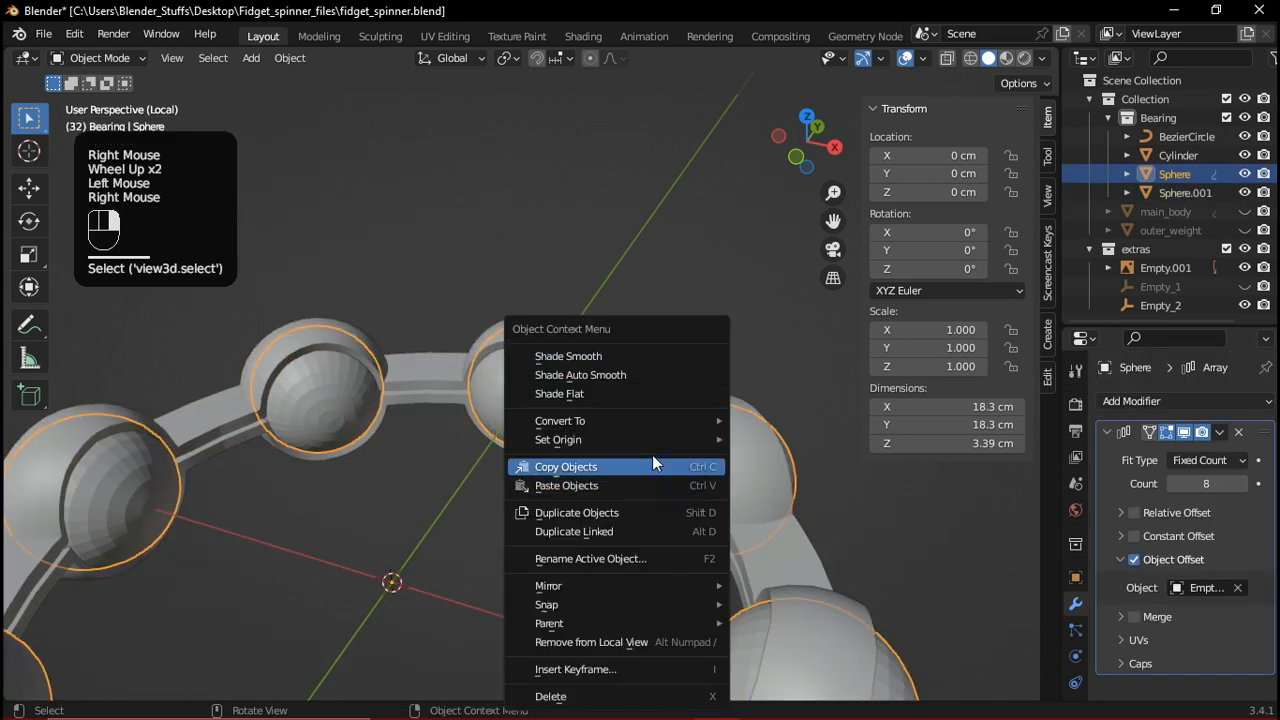
{"action": "left_click", "coordinate": [620, 379]}
{"action": "left_click", "coordinate": [654, 286]}
Inspect the smoothed cage and balls, exit local view, and view the whole bearing from the top
{"action": "scroll", "coordinate": [617, 375], "scroll_direction": "up", "scroll_amount": 1}
{"action": "mouse_move", "coordinate": [596, 400]}
{"action": "middle_mouse_down"}
{"action": "mouse_move", "coordinate": [542, 417]}
{"action": "mouse_move", "coordinate": [435, 398]}
{"action": "mouse_move", "coordinate": [514, 425]}
{"action": "mouse_move", "coordinate": [637, 422]}
{"action": "middle_mouse_up"}
{"action": "scroll", "coordinate": [425, 402], "scroll_direction": "down", "scroll_amount": 2}
{"action": "scroll", "coordinate": [551, 383], "scroll_direction": "up", "scroll_amount": 2}
{"action": "middle_click_drag", "start_coordinate": [551, 383], "coordinate": [649, 436]}
{"action": "scroll", "coordinate": [647, 437], "scroll_direction": "down", "scroll_amount": 1}
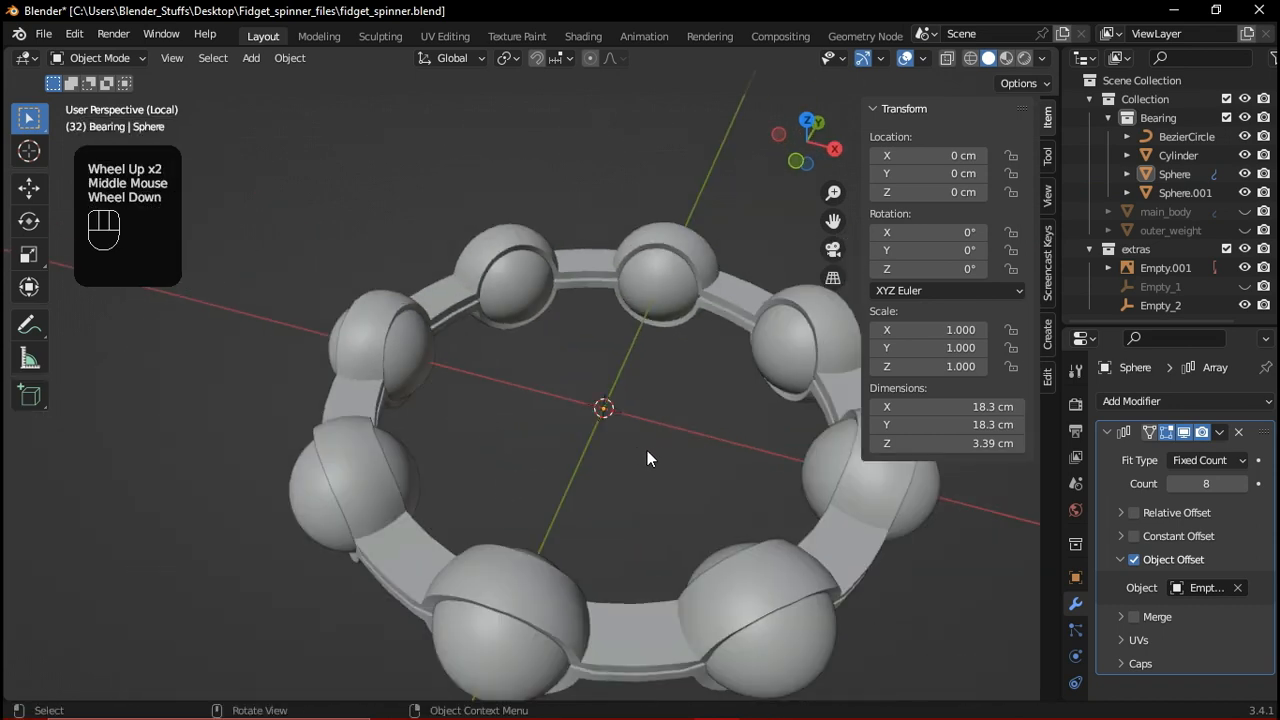
{"action": "key", "text": "slash"}
{"action": "middle_click_drag", "start_coordinate": [677, 464], "coordinate": [649, 439]}
{"action": "key", "text": "grave"}
{"action": "left_click", "coordinate": [643, 402]}
{"action": "key", "text": "grave"}
{"action": "left_click", "coordinate": [643, 402]}
Select the cage and examine the rivet between two ball sockets in the reference image using X-ray
{"action": "middle_click_drag", "start_coordinate": [573, 384], "coordinate": [452, 353], "text": "shift"}
{"action": "scroll", "coordinate": [460, 332], "scroll_direction": "up", "scroll_amount": 2}
{"action": "left_click", "coordinate": [448, 310]}
{"action": "middle_click_drag", "start_coordinate": [314, 380], "coordinate": [543, 429], "text": "shift"}
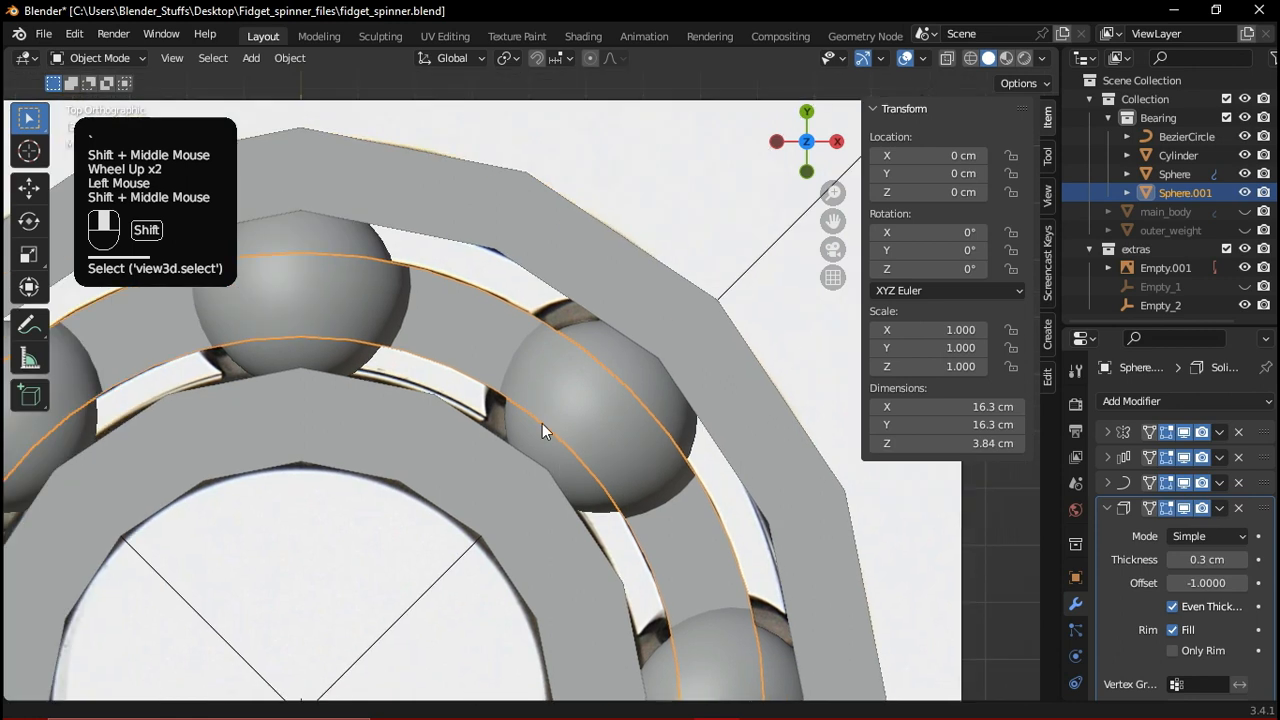
{"action": "key", "text": "alt+z"}
{"action": "scroll", "coordinate": [471, 351], "scroll_direction": "up", "scroll_amount": 1}
{"action": "middle_click_drag", "start_coordinate": [471, 351], "coordinate": [470, 350]}
{"action": "middle_click_drag", "start_coordinate": [482, 264], "coordinate": [517, 366]}
{"action": "scroll", "coordinate": [574, 381], "scroll_direction": "up", "scroll_amount": 2}
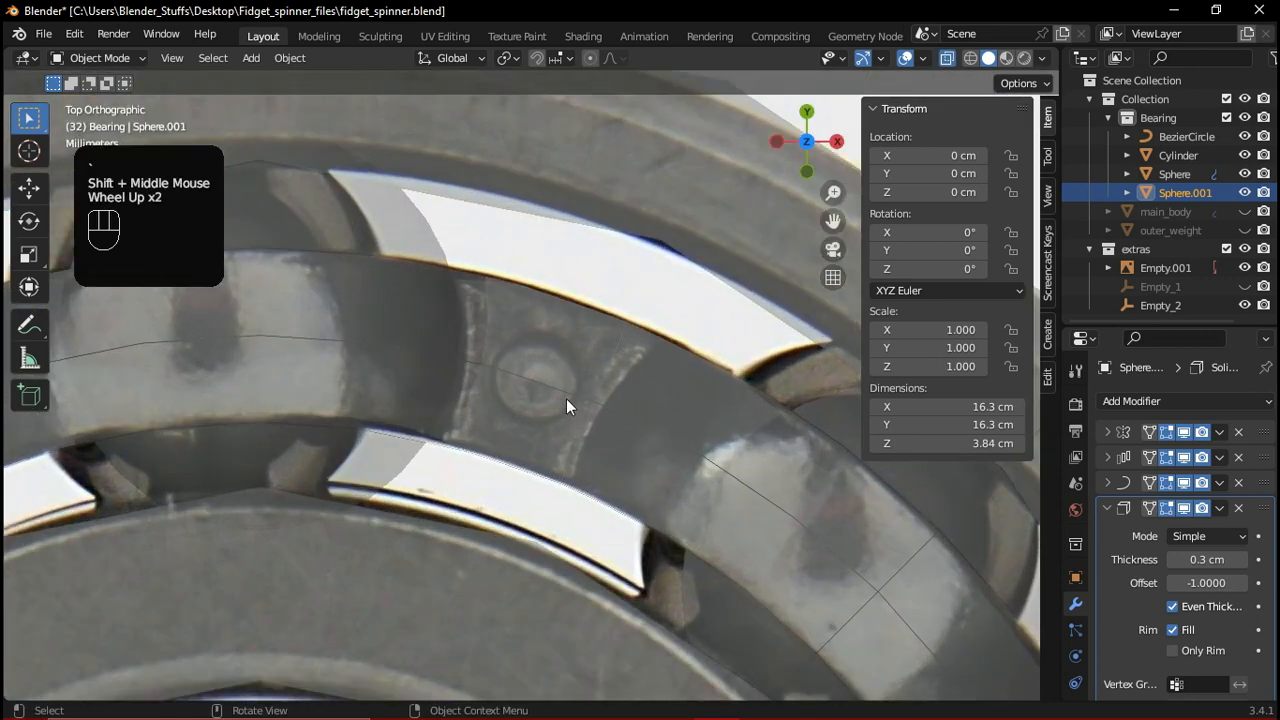
{"action": "middle_click_drag", "start_coordinate": [619, 466], "coordinate": [593, 407]}
{"action": "scroll", "coordinate": [586, 426], "scroll_direction": "down", "scroll_amount": 4}
{"action": "key", "text": "alt+z"}
Isolate the cage and the arrayed balls together in local view, and clear the selection
{"action": "scroll", "coordinate": [534, 482], "scroll_direction": "down", "scroll_amount": 1}
{"action": "scroll", "coordinate": [588, 413], "scroll_direction": "down", "scroll_amount": 2}
{"action": "scroll", "coordinate": [612, 414], "scroll_direction": "up", "scroll_amount": 3}
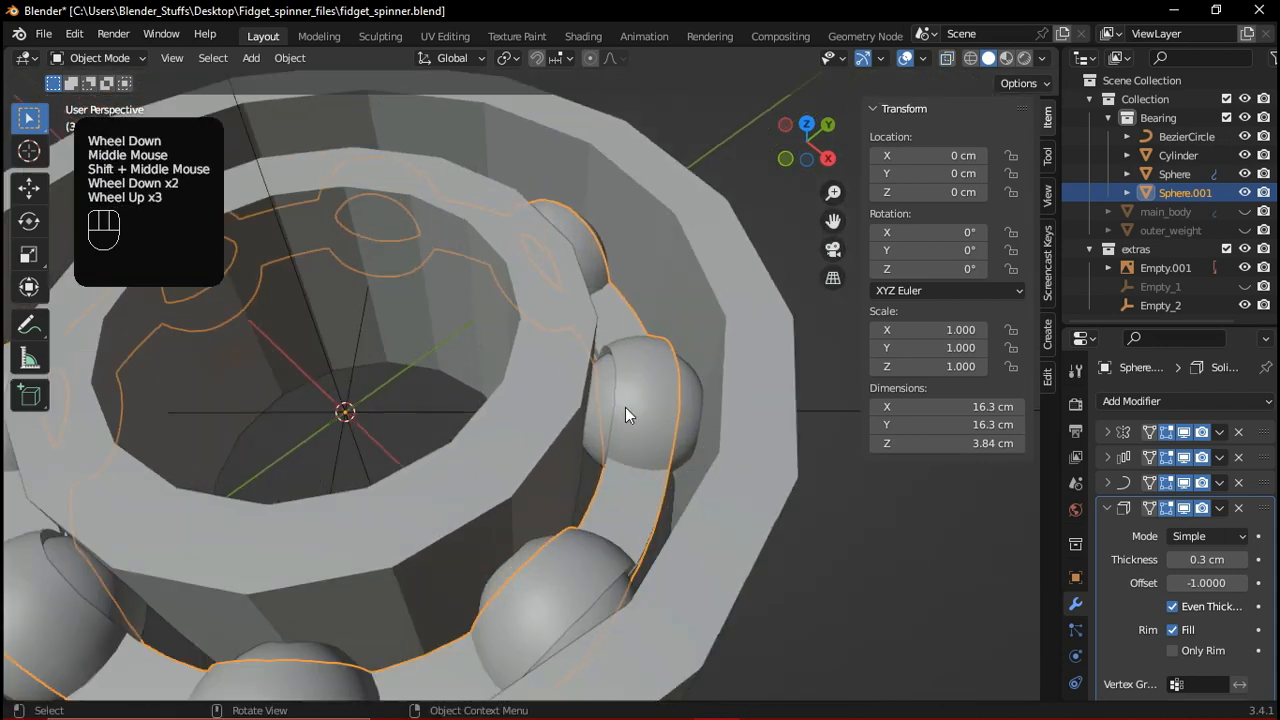
{"action": "left_click", "coordinate": [686, 422], "text": "shift"}
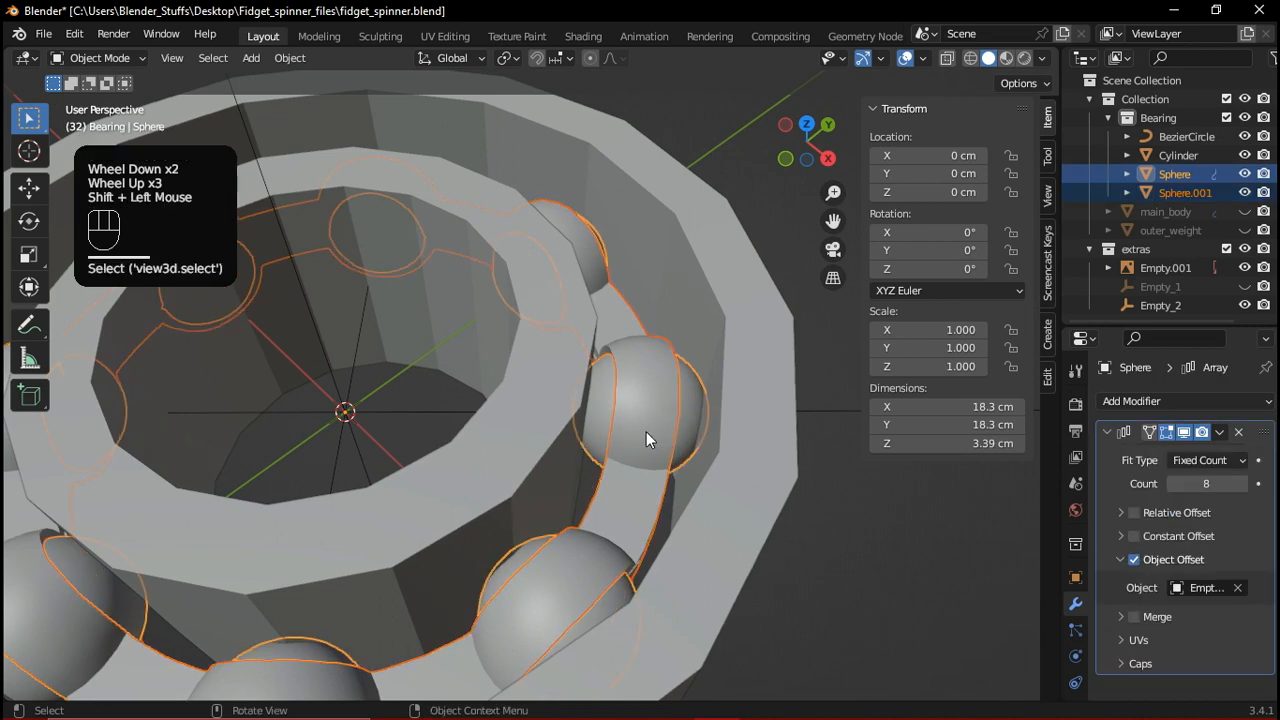
{"action": "key", "text": "KP_Divide"}
{"action": "left_click", "coordinate": [699, 382]}
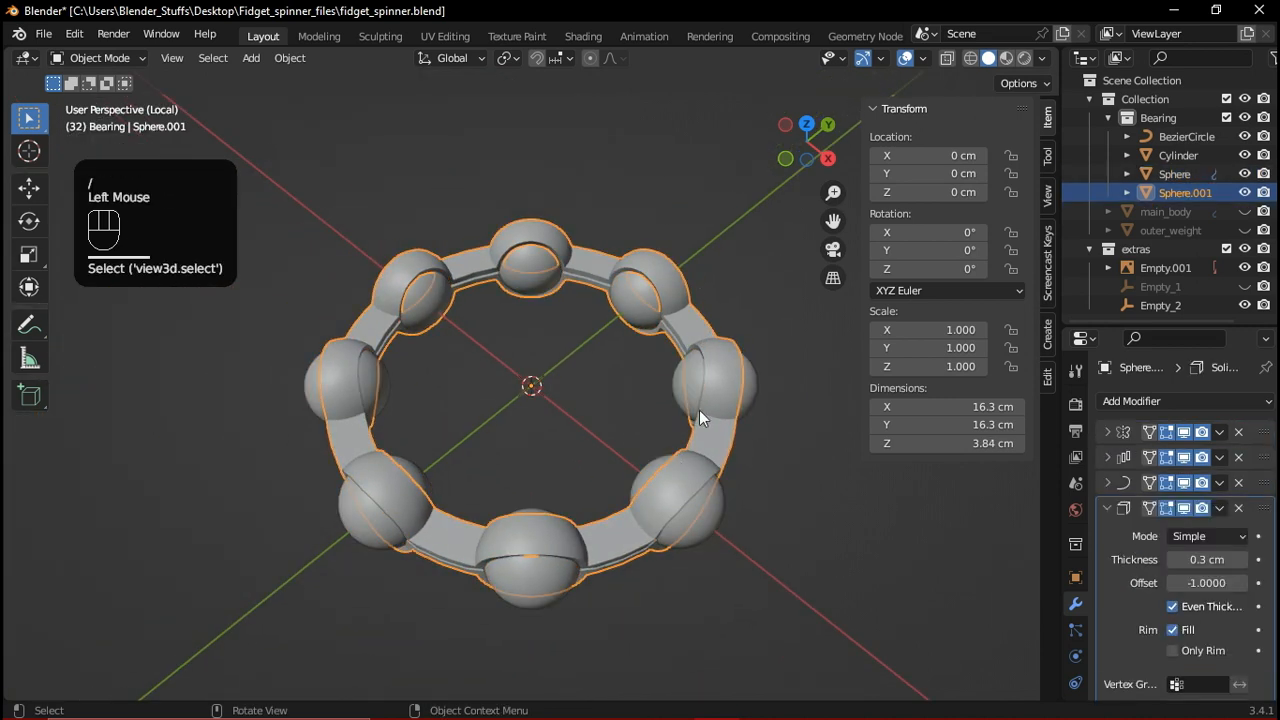
{"action": "left_click", "coordinate": [739, 267]}
Switch to the top view and add a cylinder mesh at the bearing's centre
{"action": "key", "text": "KP_7"}
{"action": "middle_click_drag", "start_coordinate": [634, 318], "coordinate": [607, 372], "text": "shift"}
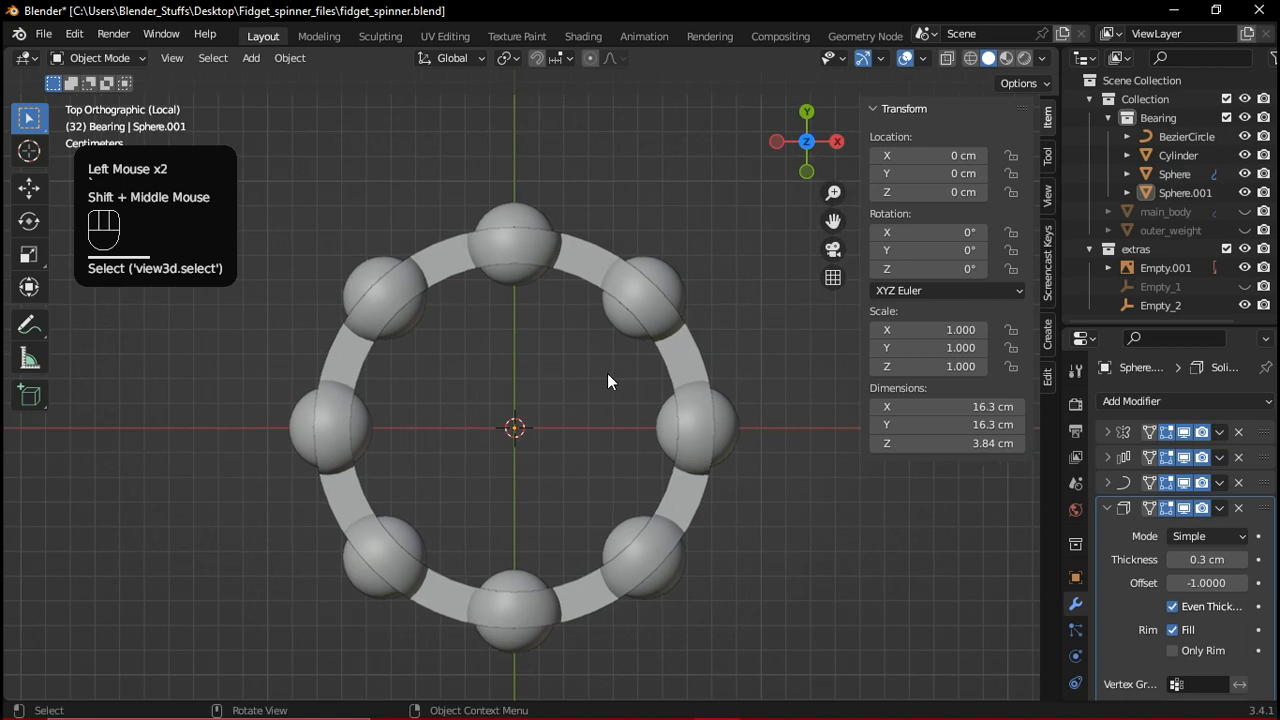
{"action": "scroll", "coordinate": [538, 335], "scroll_direction": "up", "scroll_amount": 1}
{"action": "key", "text": "shift+a"}
{"action": "mouse_move", "coordinate": [496, 132]}
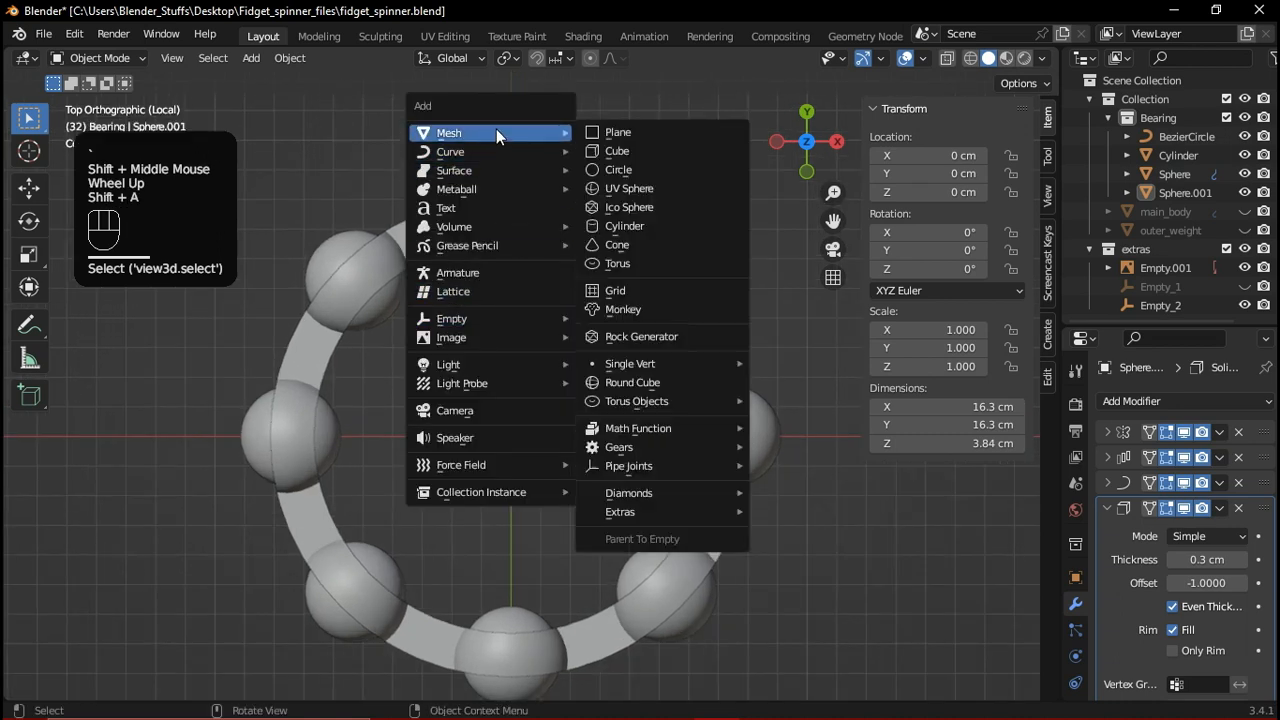
{"action": "left_click", "coordinate": [641, 225]}
{"action": "scroll", "coordinate": [560, 401], "scroll_direction": "down", "scroll_amount": 1}
{"action": "scroll", "coordinate": [560, 401], "scroll_direction": "up", "scroll_amount": 1}
{"action": "scroll", "coordinate": [560, 401], "scroll_direction": "down", "scroll_amount": 1}
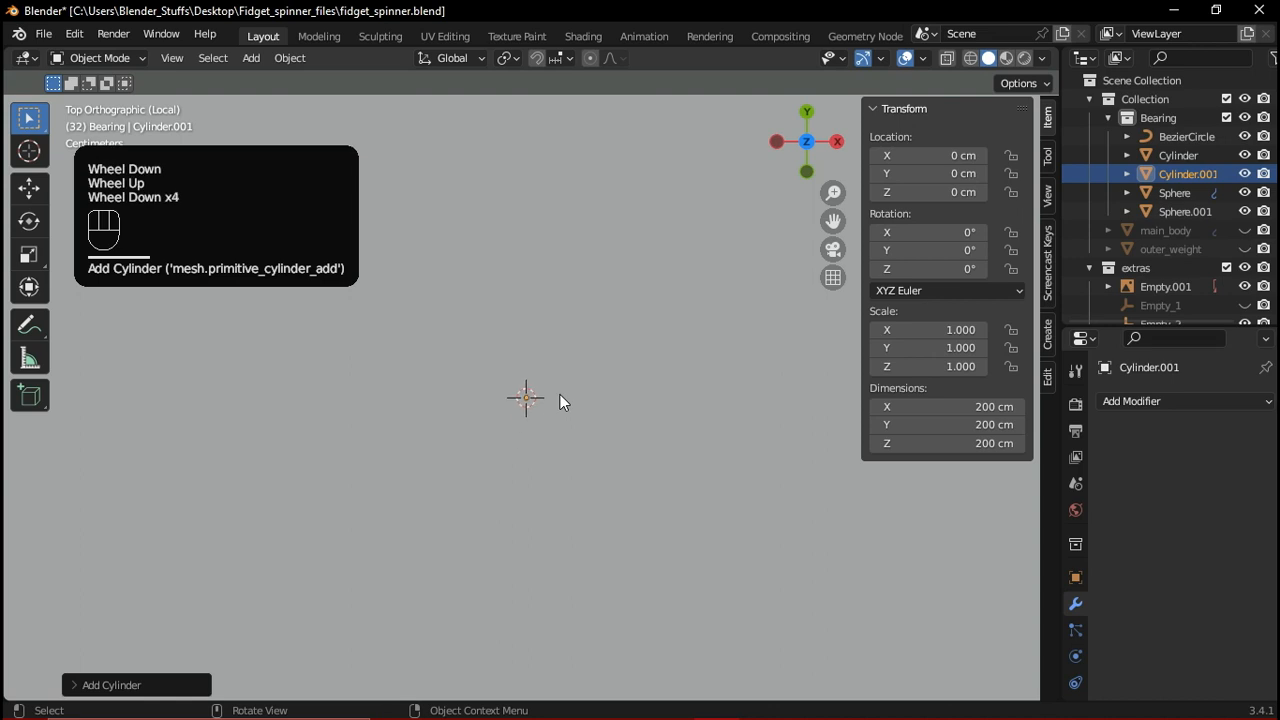
Set the new cylinder's vertex count to 16
{"action": "scroll", "coordinate": [560, 401], "scroll_direction": "down", "scroll_amount": 3}
{"action": "scroll", "coordinate": [560, 397], "scroll_direction": "down", "scroll_amount": 1}
{"action": "middle_click_drag", "start_coordinate": [555, 390], "coordinate": [115, 651]}
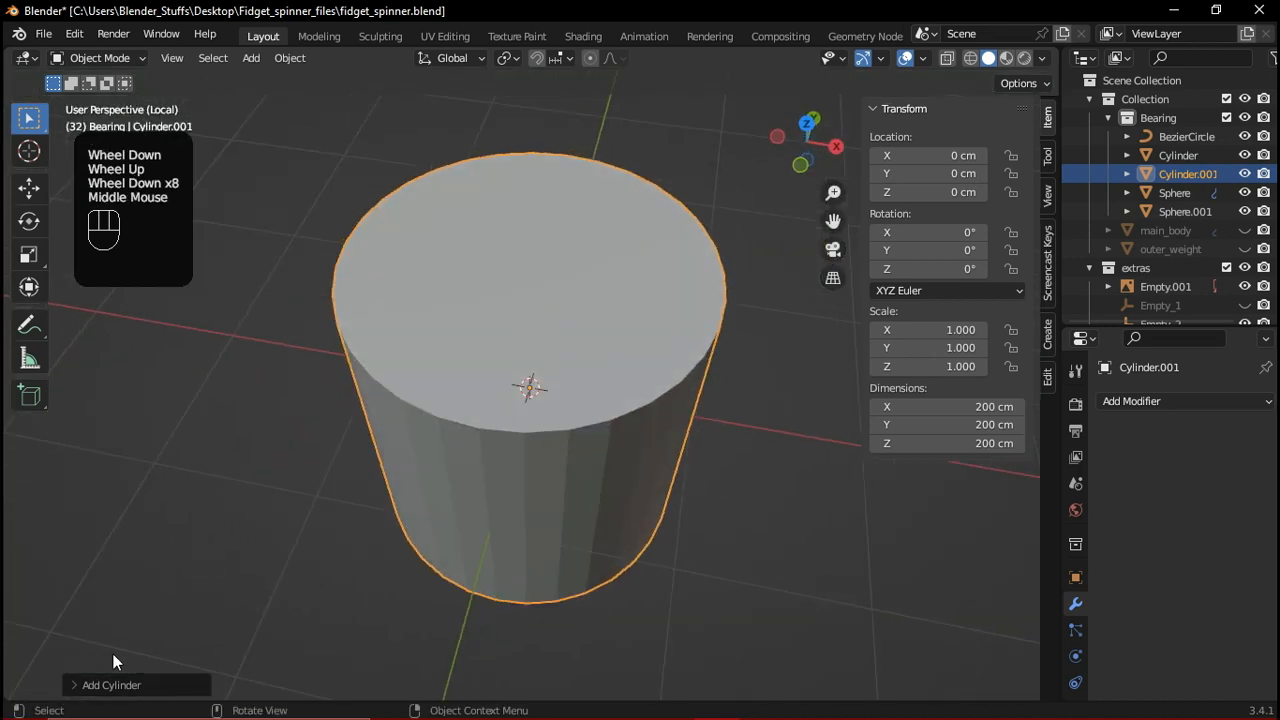
{"action": "left_click", "coordinate": [78, 685]}
{"action": "left_click", "coordinate": [240, 461]}
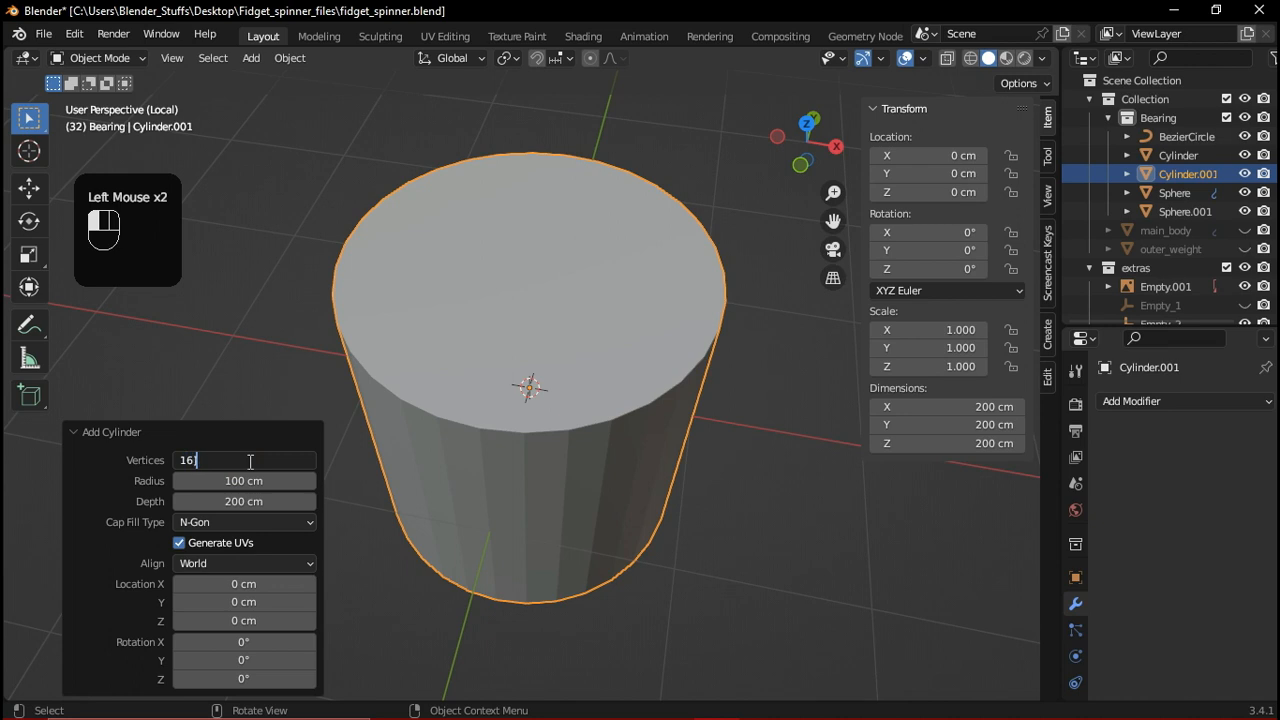
{"action": "key", "text": "Return"}
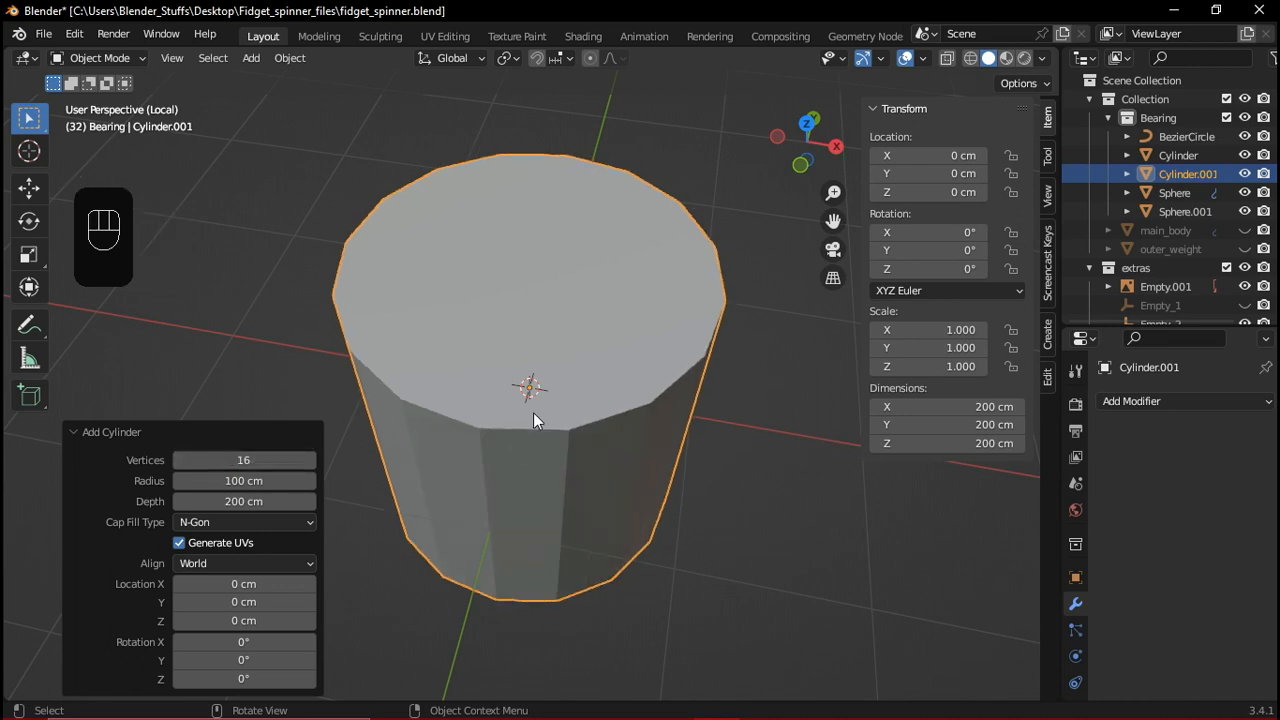
In the top view, scale the 16-sided cylinder down uniformly to about 29 cm across
{"action": "key", "text": "grave"}
{"action": "middle_click_drag", "start_coordinate": [611, 338], "coordinate": [612, 364], "text": "shift"}
{"action": "scroll", "coordinate": [612, 364], "scroll_direction": "up", "scroll_amount": 1}
{"action": "key", "text": "Tab"}
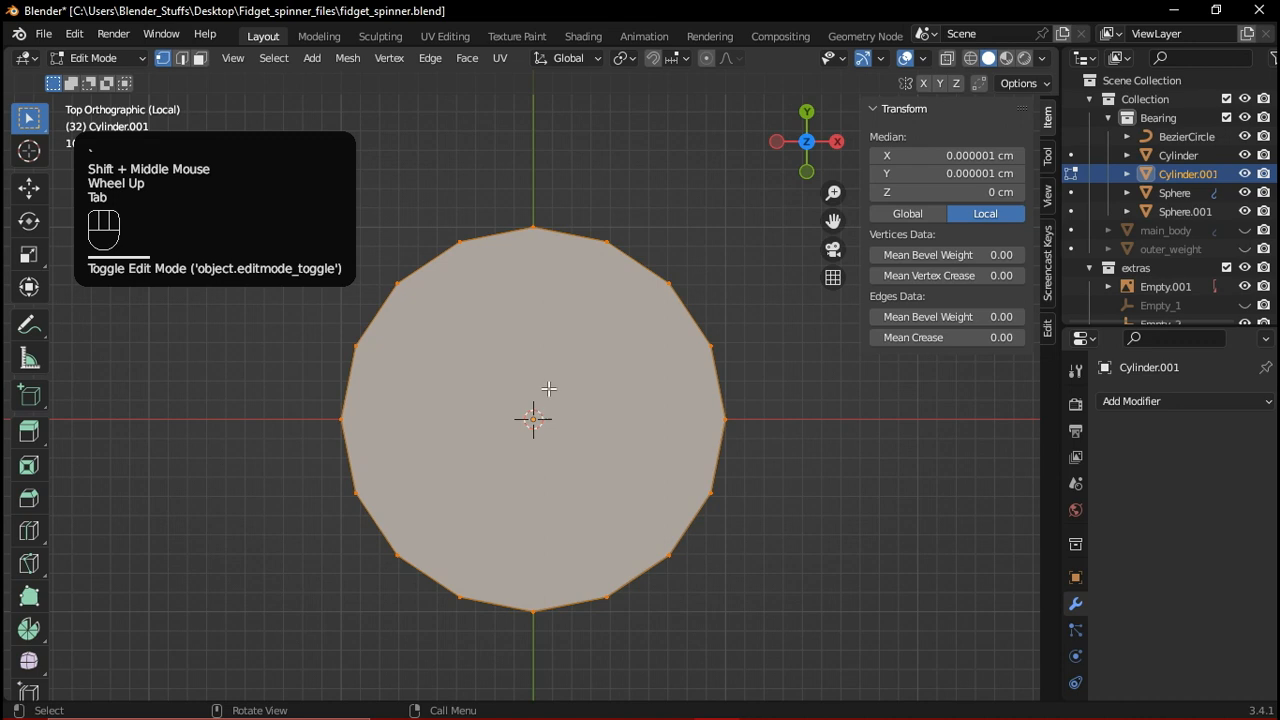
{"action": "middle_click_drag", "start_coordinate": [560, 410], "coordinate": [572, 347], "text": "shift"}
{"action": "key", "text": "Tab"}
{"action": "key", "text": "s"}
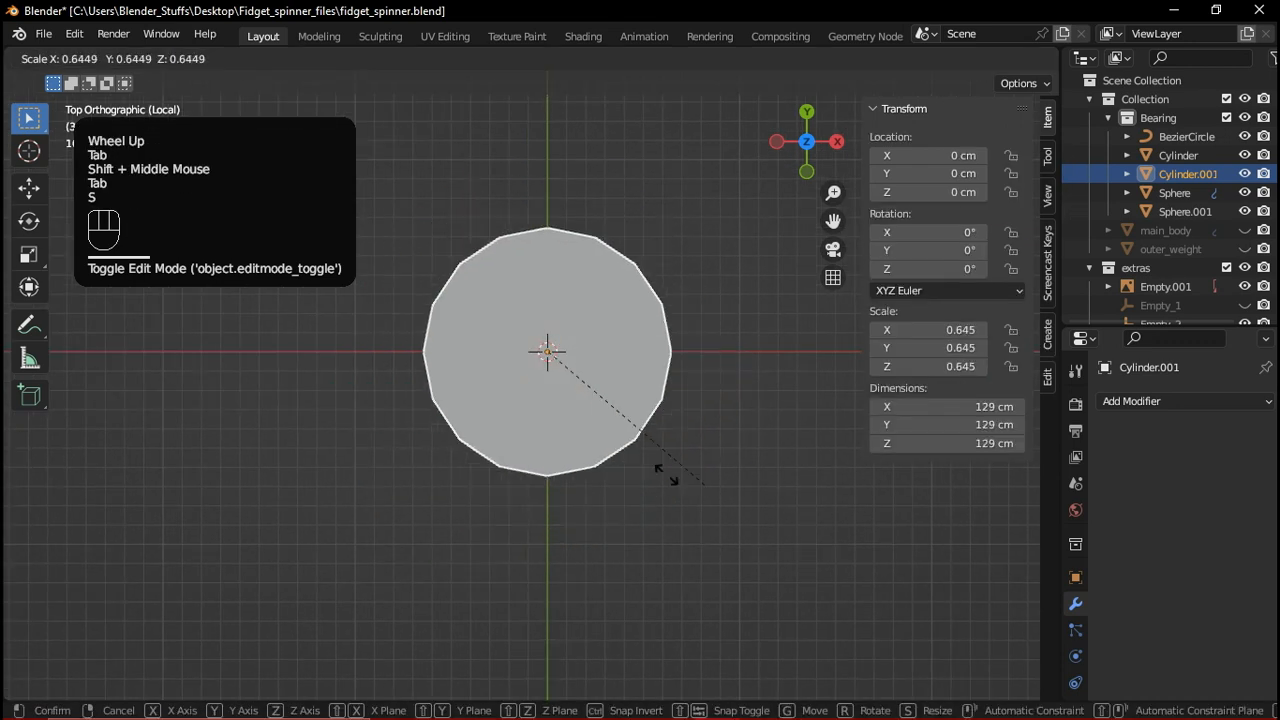
{"action": "left_click", "coordinate": [523, 394]}
{"action": "scroll", "coordinate": [659, 423], "scroll_direction": "up", "scroll_amount": 2}
{"action": "scroll", "coordinate": [655, 390], "scroll_direction": "up", "scroll_amount": 2}
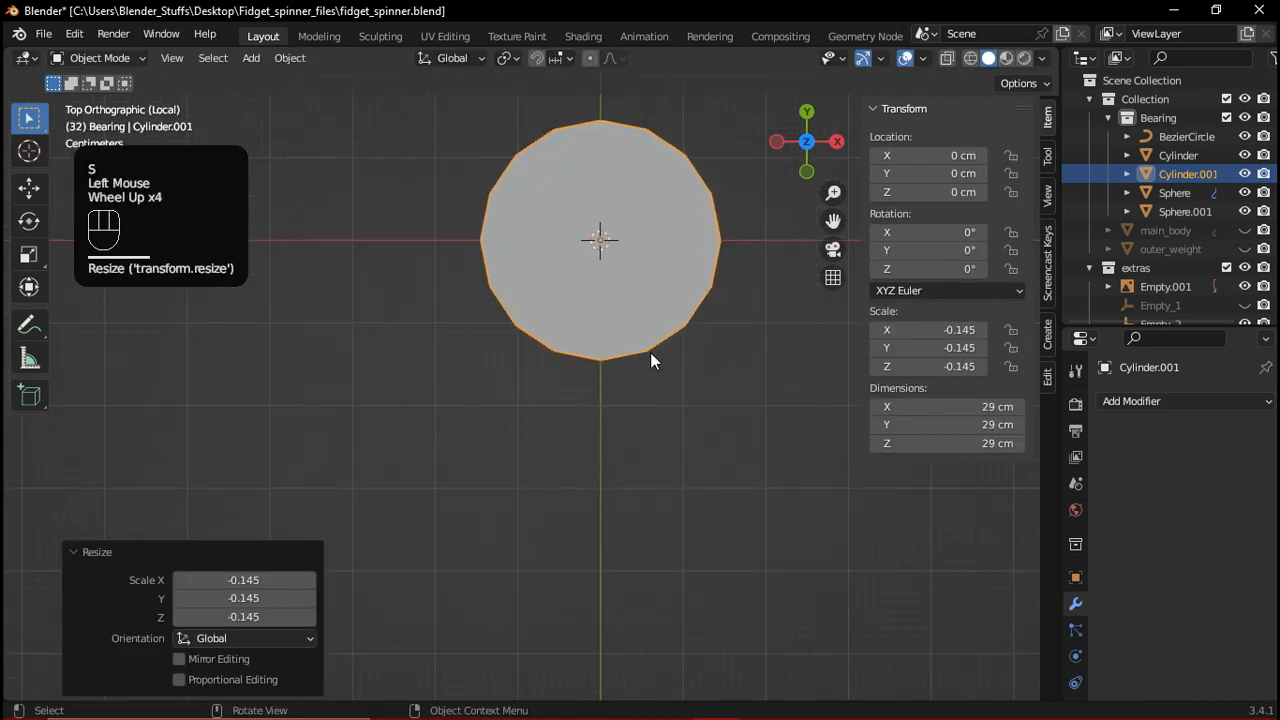
Scale the cylinder down further, inside the ring of balls, to about 3.5 cm across
{"action": "middle_click_drag", "start_coordinate": [651, 357], "coordinate": [543, 557], "text": "shift"}
{"action": "scroll", "coordinate": [722, 550], "scroll_direction": "up", "scroll_amount": 2}
{"action": "key", "text": "s"}
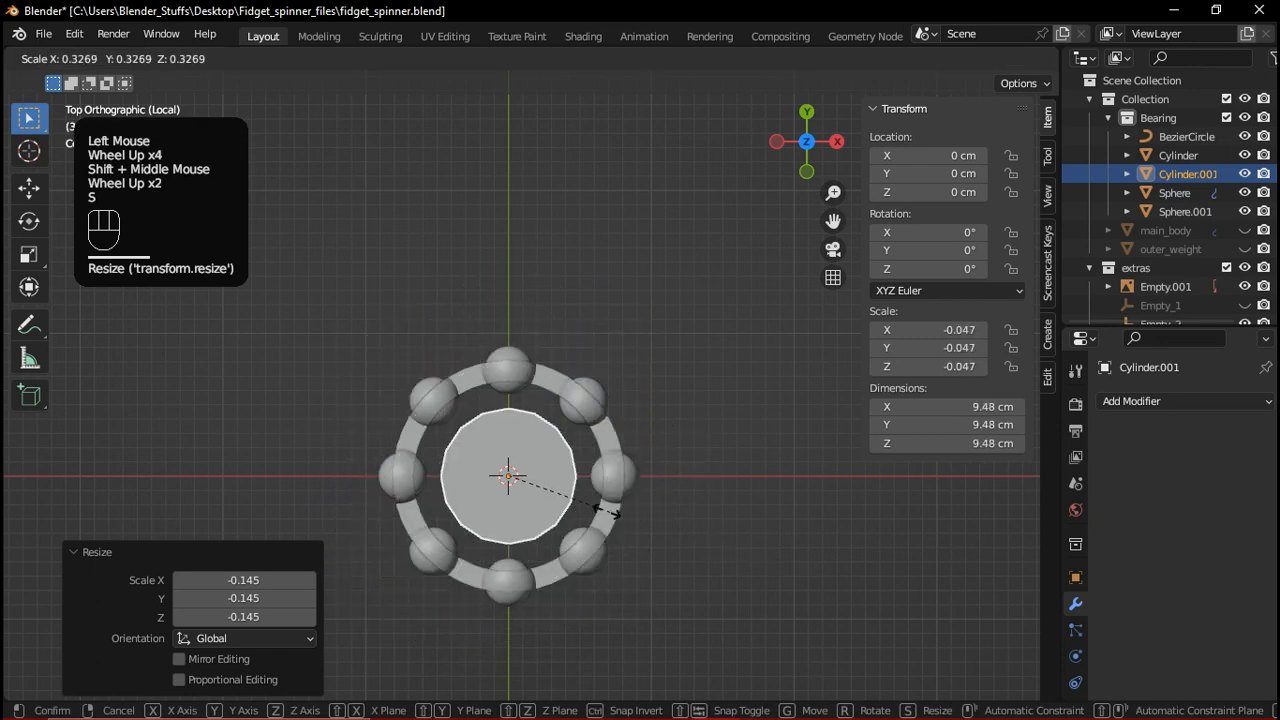
{"action": "left_click", "coordinate": [578, 507]}
{"action": "scroll", "coordinate": [714, 558], "scroll_direction": "up", "scroll_amount": 2}
{"action": "middle_click_drag", "start_coordinate": [567, 565], "coordinate": [553, 531], "text": "shift"}
{"action": "key", "text": "s"}
{"action": "left_click", "coordinate": [596, 472]}
Move the cylinder onto the cage between two neighbouring balls at about X 2.93, Y 6.72 cm, and scale it to about 0.97 cm
{"action": "scroll", "coordinate": [596, 478], "scroll_direction": "up", "scroll_amount": 1}
{"action": "key", "text": "g"}
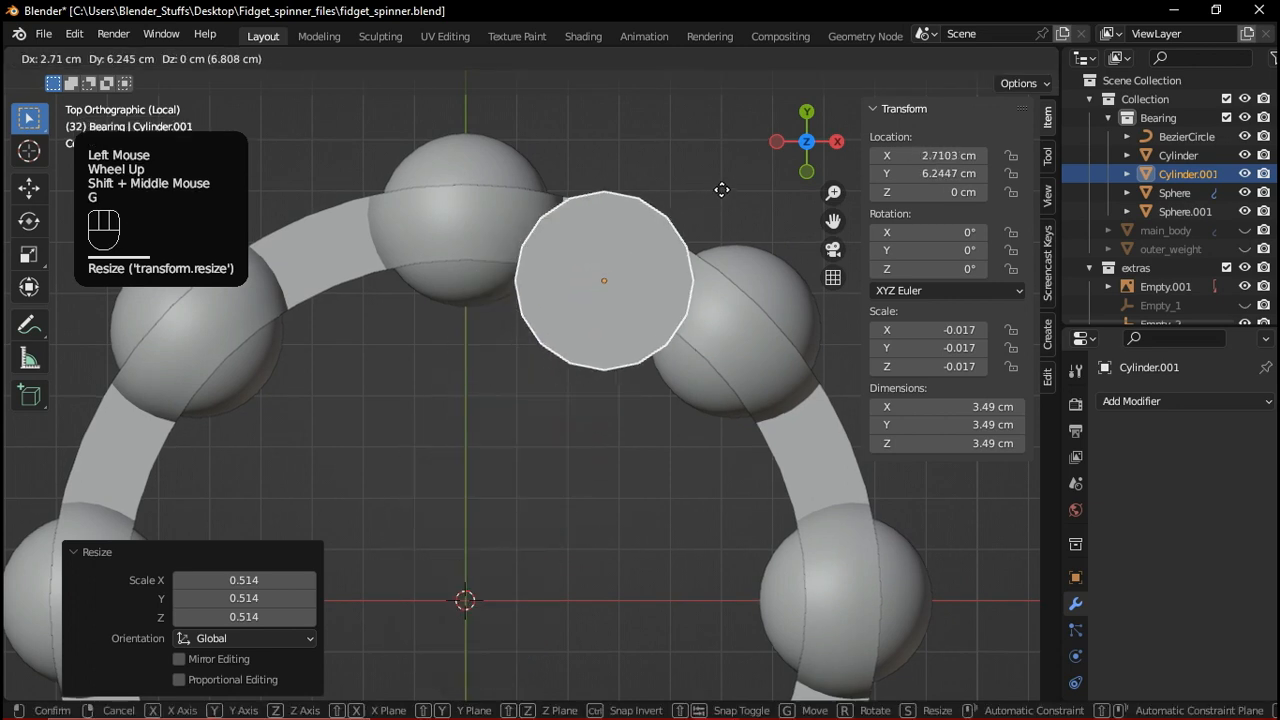
{"action": "left_click", "coordinate": [657, 343]}
{"action": "middle_click_drag", "start_coordinate": [782, 448], "coordinate": [732, 588], "text": "shift"}
{"action": "scroll", "coordinate": [732, 588], "scroll_direction": "up", "scroll_amount": 3}
{"action": "key", "text": "s"}
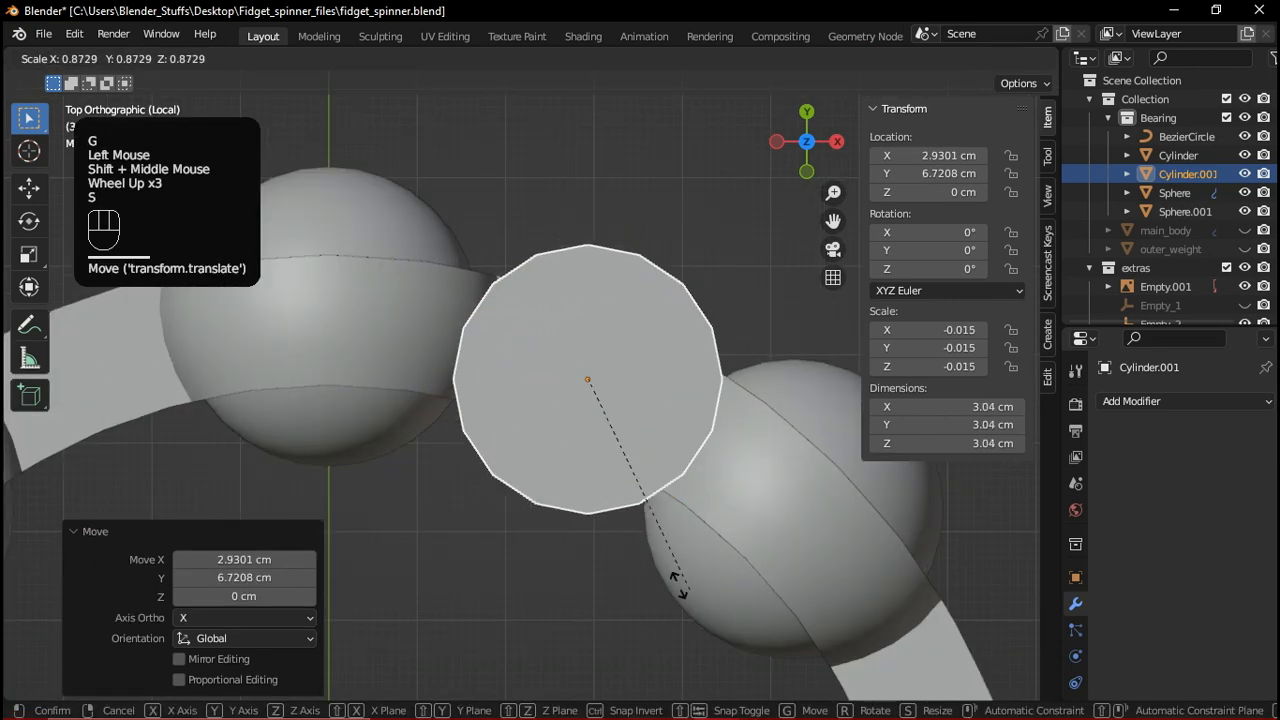
{"action": "left_click", "coordinate": [600, 450]}
Centre the cylinder on the cage strip at about X 2.87, Y 6.83 cm, and scale it down slightly
{"action": "middle_click_drag", "start_coordinate": [587, 469], "coordinate": [610, 494], "text": "shift"}
{"action": "scroll", "coordinate": [584, 528], "scroll_direction": "up", "scroll_amount": 1, "text": "shift"}
{"action": "scroll", "coordinate": [584, 528], "scroll_direction": "up", "scroll_amount": 2}
{"action": "key", "text": "g"}
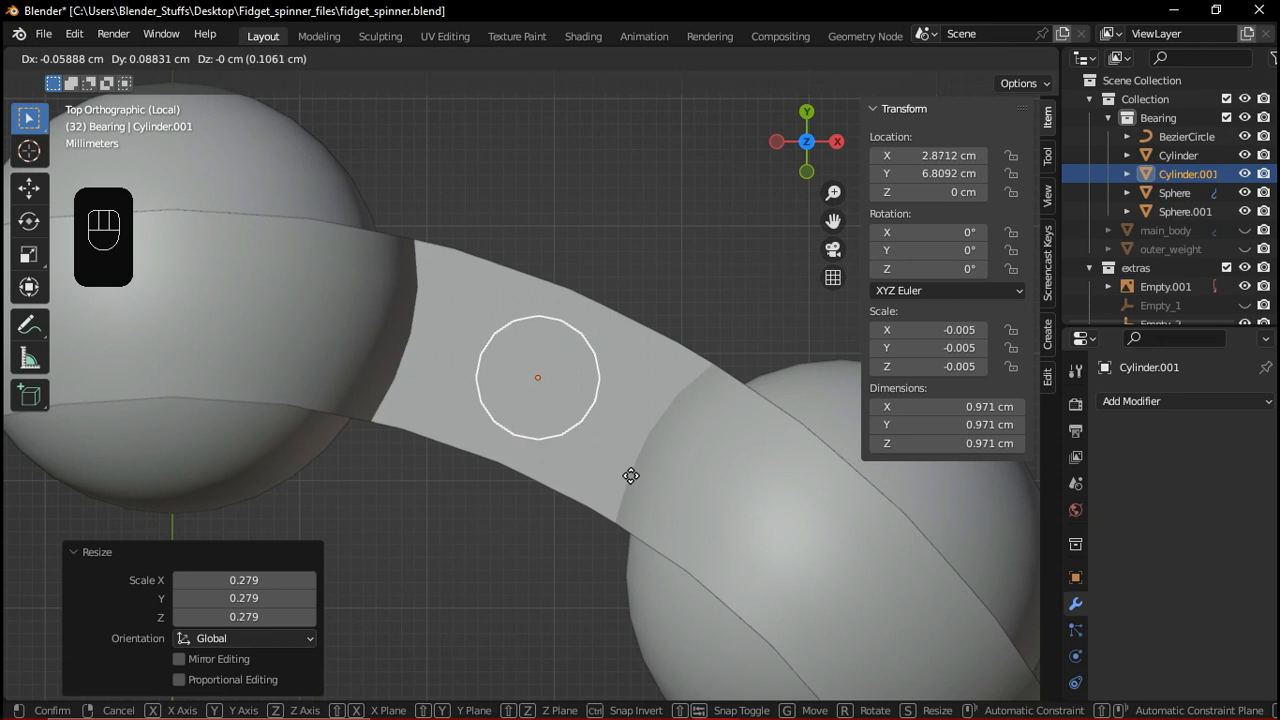
{"action": "left_click", "coordinate": [630, 471]}
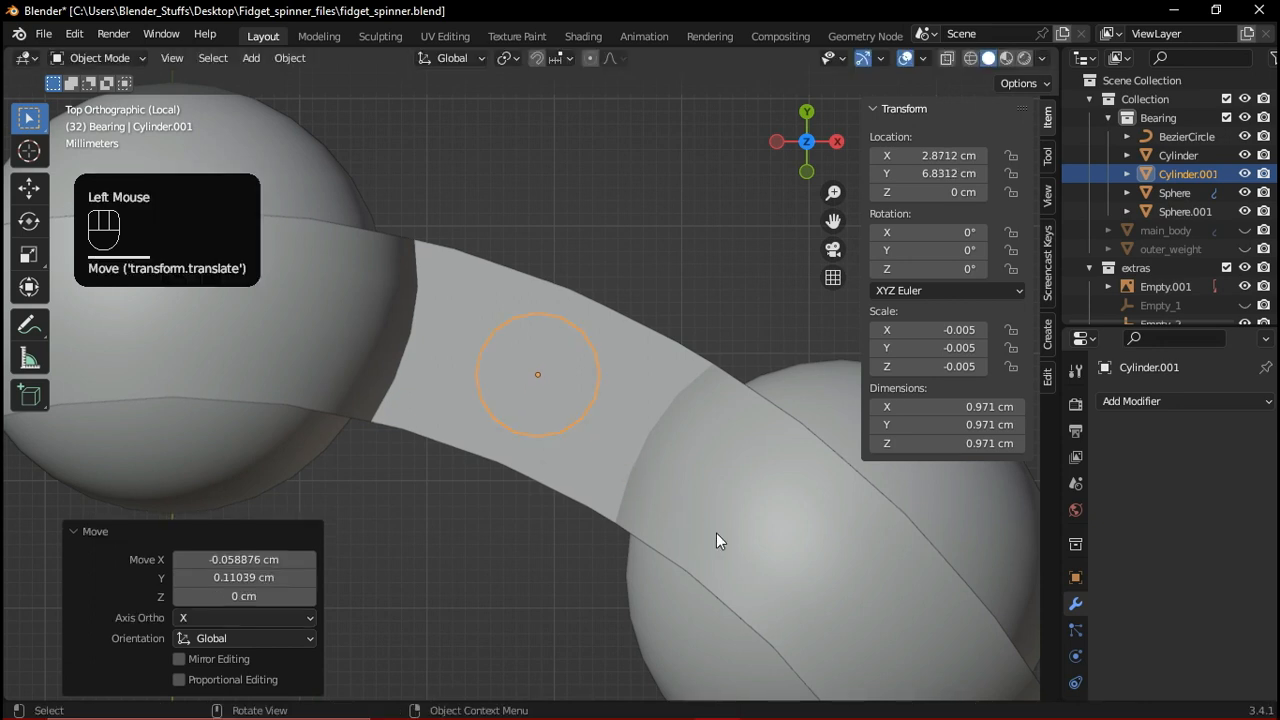
{"action": "key", "text": "s"}
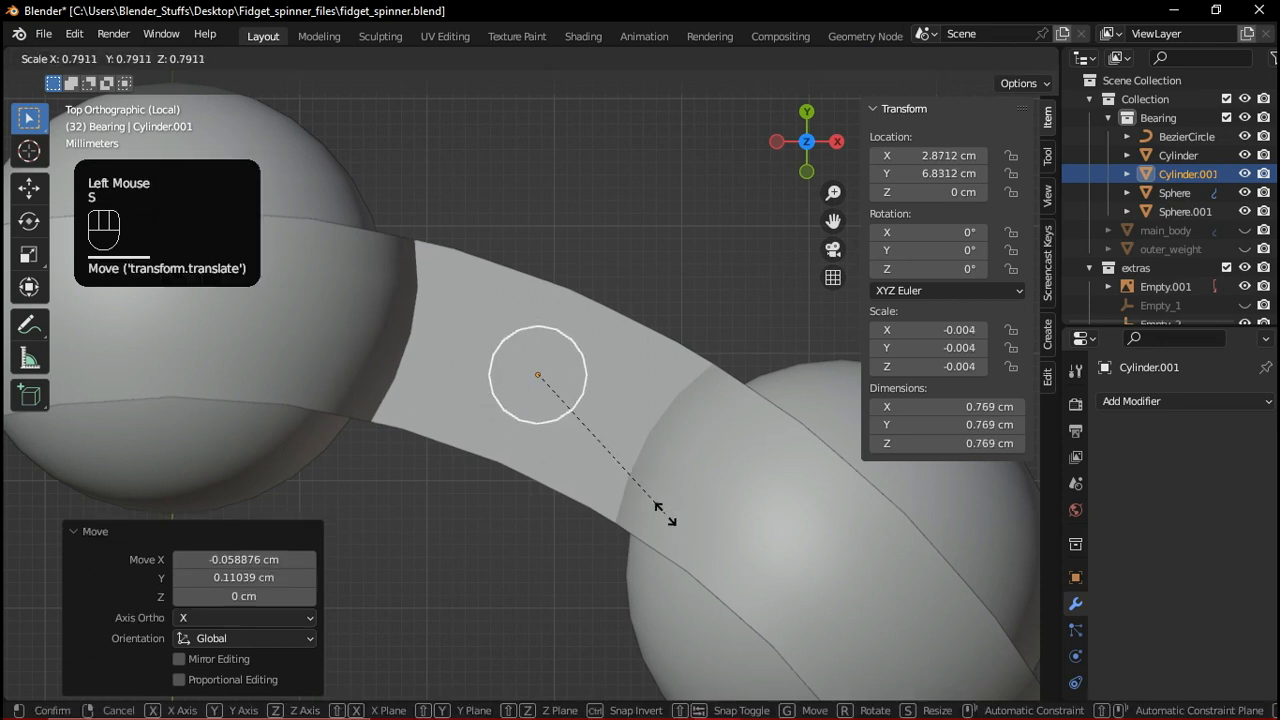
Scale the small rivet cylinder by 0.778 and fine-tune its position on the bearing cage between two balls
{"action": "left_click", "coordinate": [662, 513]}
{"action": "key", "text": "g"}
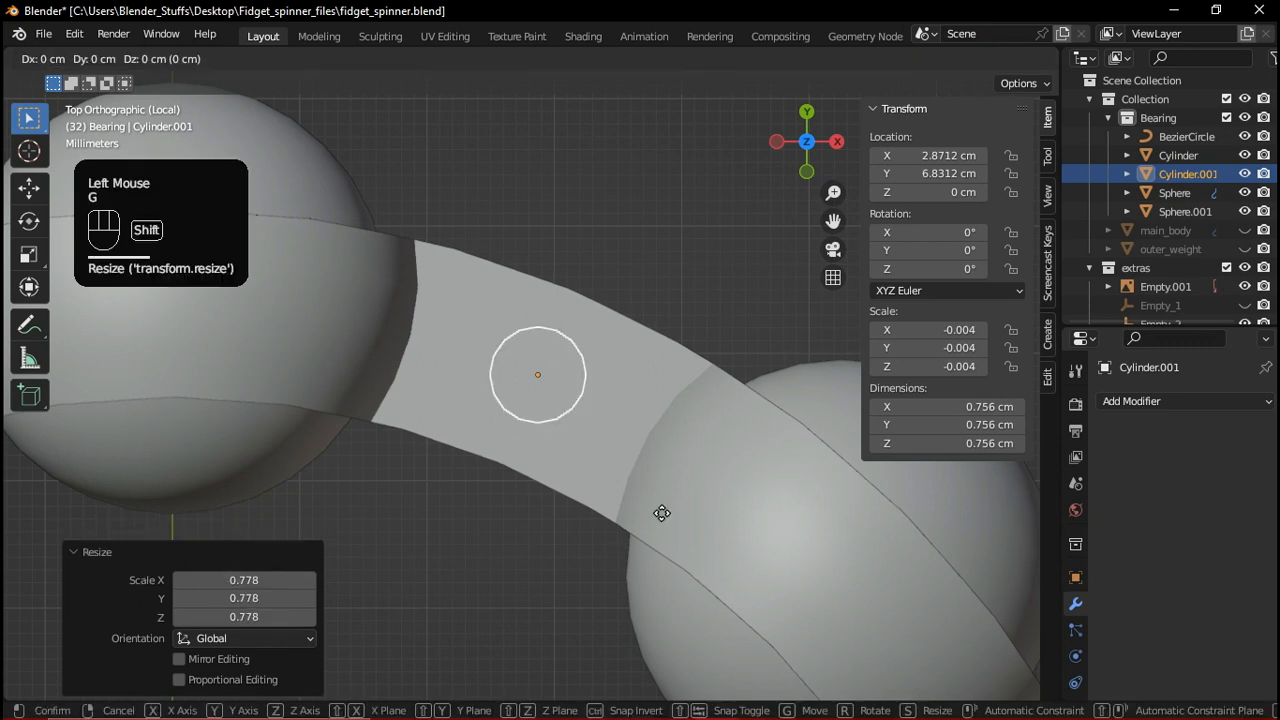
{"action": "left_click", "coordinate": [668, 533], "text": "shift"}
{"action": "left_click", "coordinate": [651, 420]}
Stretch the rivet cylinder along Z by a factor of about 1.416 so it protrudes through both cage plates
{"action": "middle_click_drag", "start_coordinate": [651, 420], "coordinate": [575, 361]}
{"action": "left_click", "coordinate": [575, 361]}
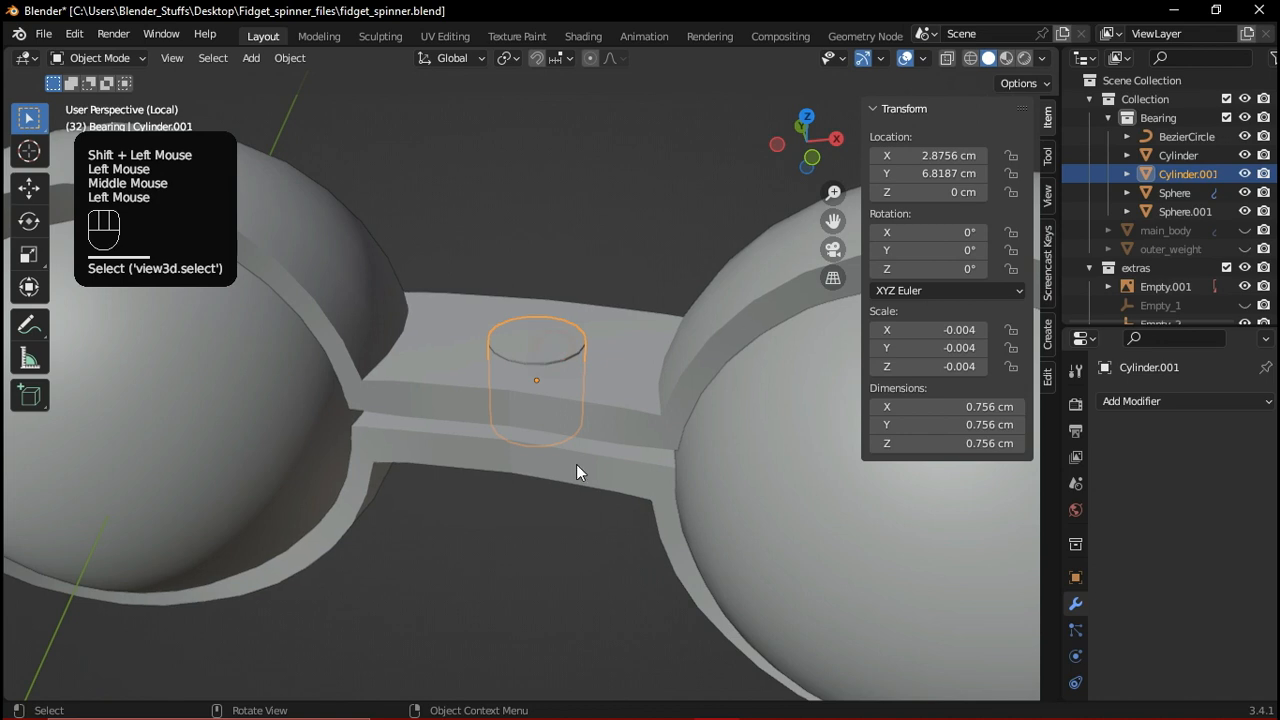
{"action": "middle_click_drag", "start_coordinate": [573, 474], "coordinate": [588, 431]}
{"action": "key", "text": "s"}
{"action": "key", "text": "z"}
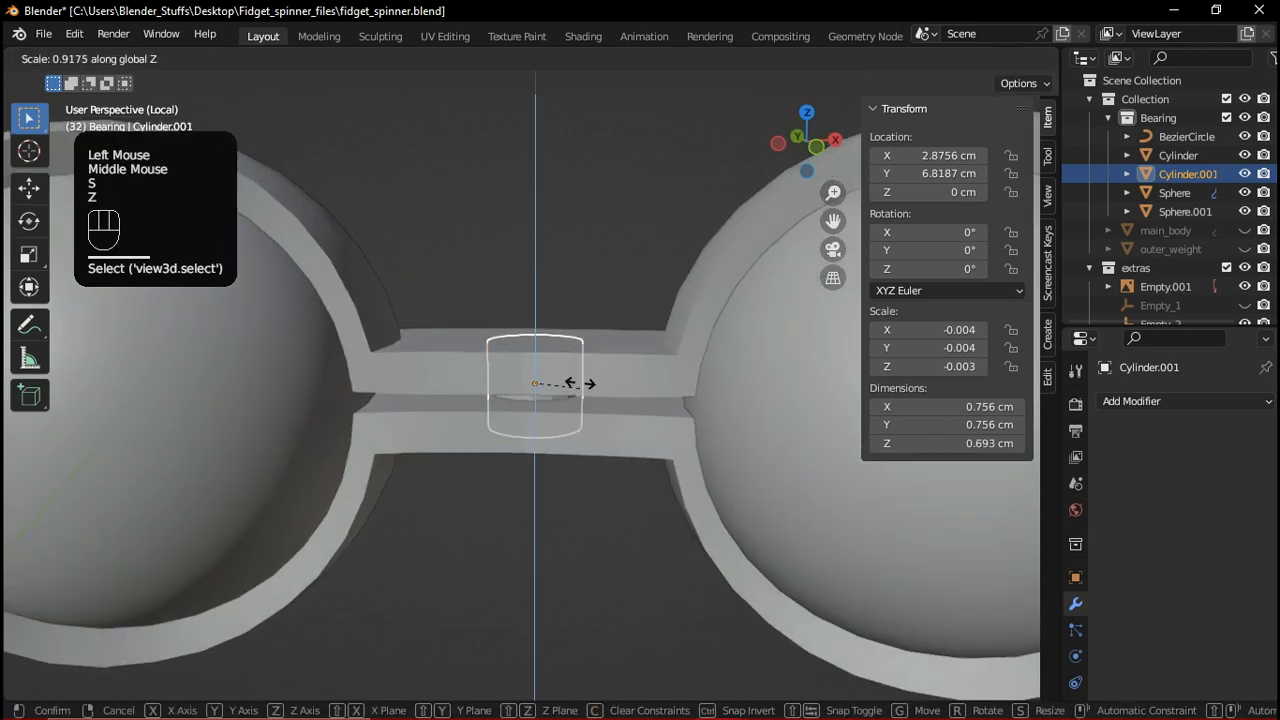
{"action": "key", "text": "shift"}
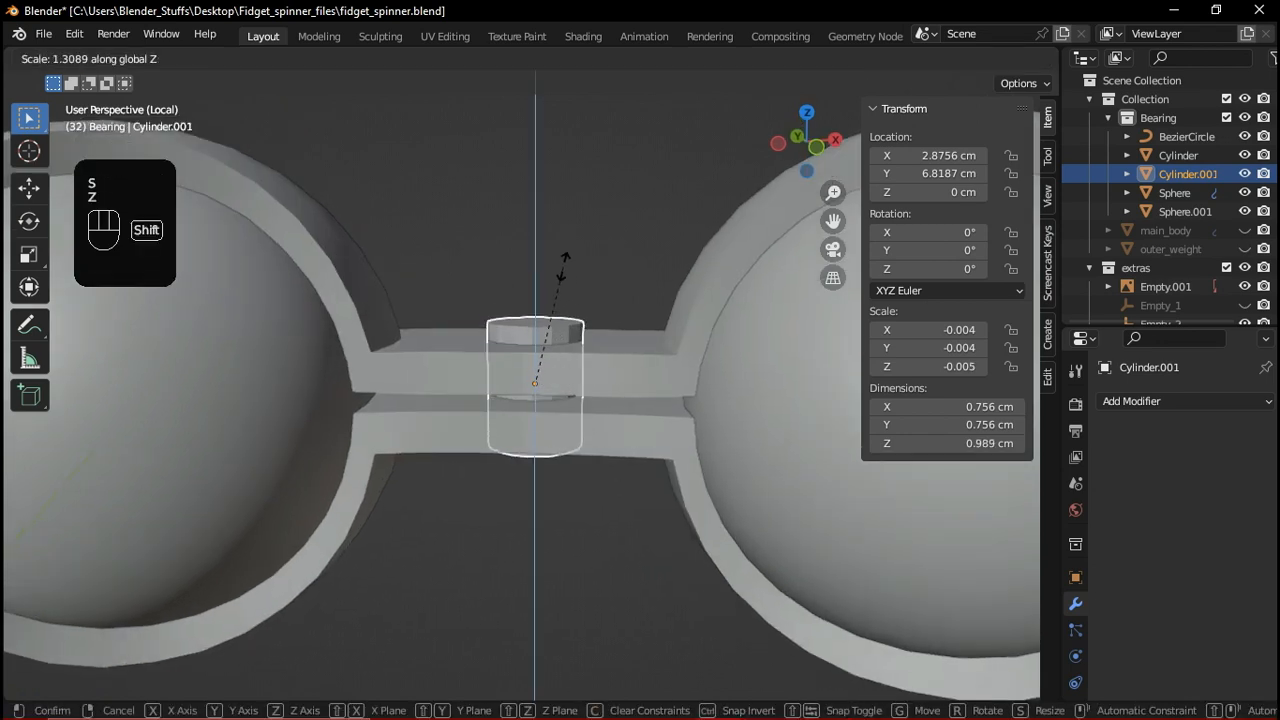
{"action": "left_click", "coordinate": [566, 205], "text": "shift"}
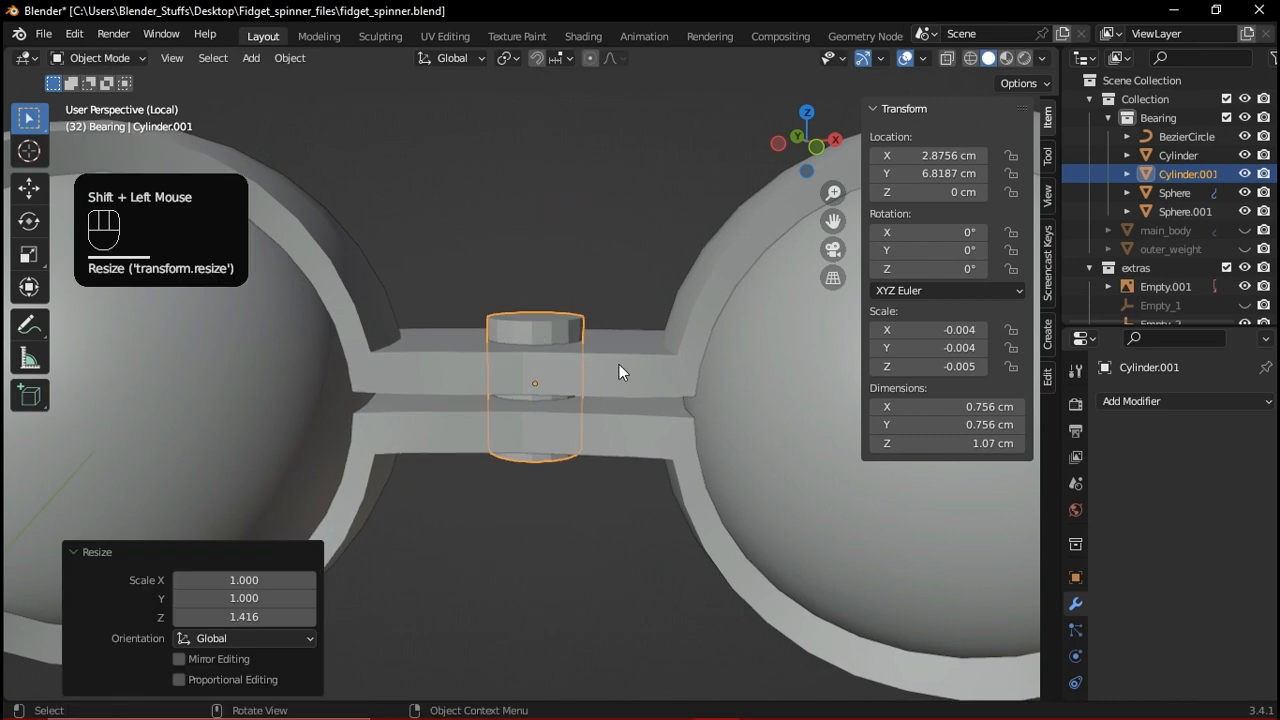
Inspect the rivet's fit on the ball cage from above
{"action": "scroll", "coordinate": [615, 370], "scroll_direction": "down", "scroll_amount": 2}
{"action": "middle_click_drag", "start_coordinate": [620, 323], "coordinate": [610, 457]}
{"action": "left_click", "coordinate": [608, 386]}
{"action": "key", "text": "Tab"}
{"action": "scroll", "coordinate": [620, 511], "scroll_direction": "down", "scroll_amount": 2}
{"action": "key", "text": "Tab"}
{"action": "left_click", "coordinate": [604, 474]}
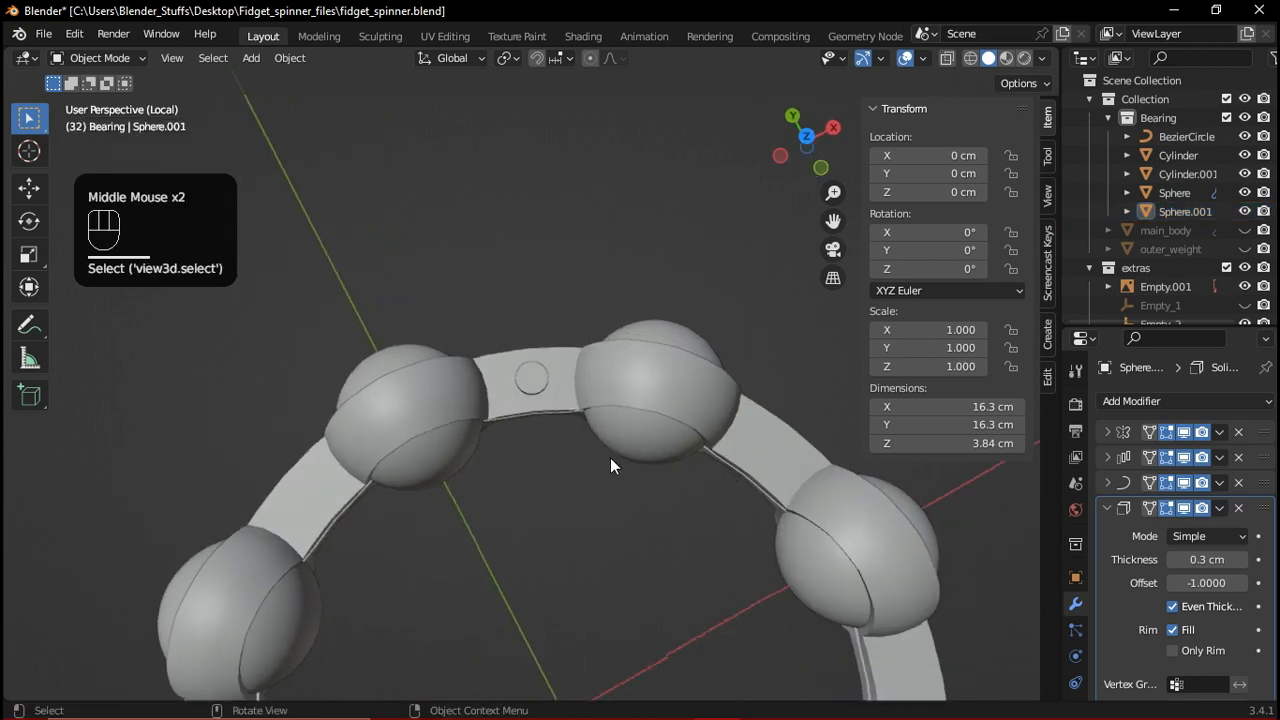
Apply smooth shading to the rivet cylinder on the ball cage
{"action": "scroll", "coordinate": [611, 474], "scroll_direction": "down", "scroll_amount": 2}
{"action": "middle_click_drag", "start_coordinate": [611, 474], "coordinate": [609, 355]}
{"action": "scroll", "coordinate": [553, 414], "scroll_direction": "up", "scroll_amount": 4}
{"action": "scroll", "coordinate": [600, 362], "scroll_direction": "down", "scroll_amount": 2}
{"action": "scroll", "coordinate": [560, 362], "scroll_direction": "up", "scroll_amount": 5}
{"action": "left_click", "coordinate": [534, 355]}
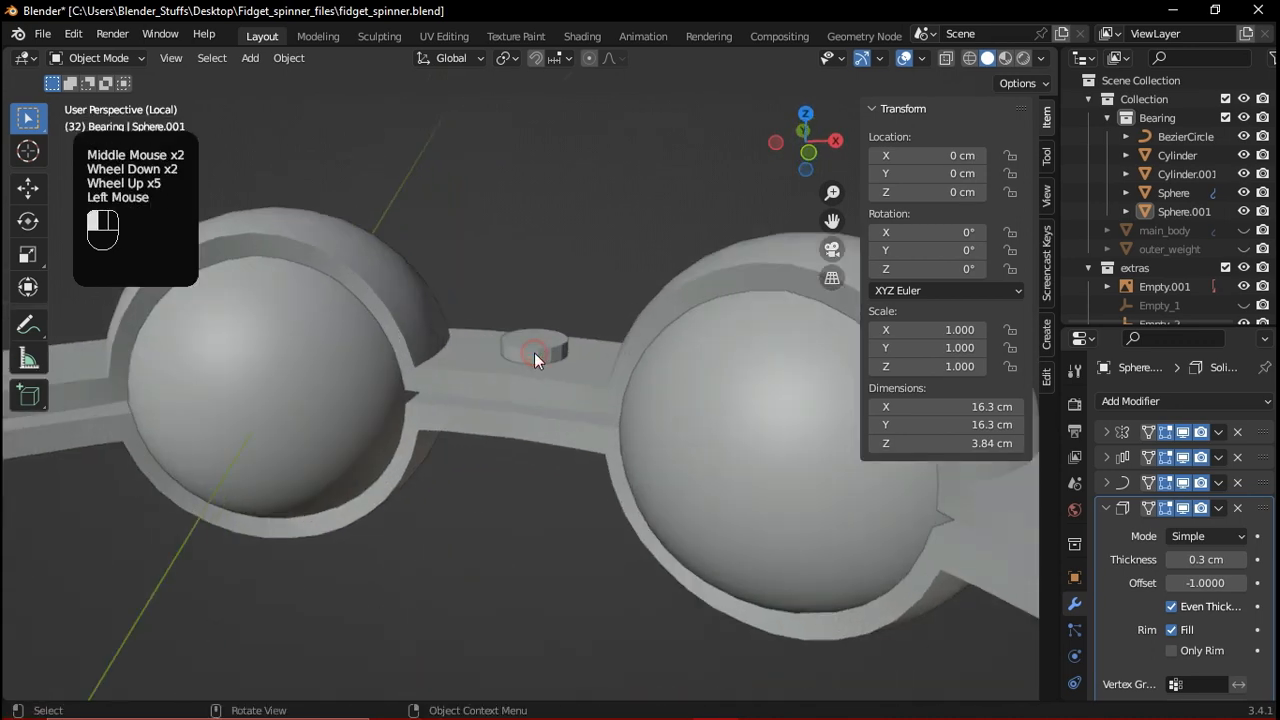
{"action": "right_click", "coordinate": [534, 352]}
{"action": "left_click", "coordinate": [515, 355]}
Leave the isolated local view to bring the whole bearing back into sight
{"action": "scroll", "coordinate": [575, 235], "scroll_direction": "down", "scroll_amount": 2}
{"action": "middle_click_drag", "start_coordinate": [568, 236], "coordinate": [483, 392]}
{"action": "scroll", "coordinate": [497, 406], "scroll_direction": "up", "scroll_amount": 2}
{"action": "scroll", "coordinate": [497, 406], "scroll_direction": "down", "scroll_amount": 2}
{"action": "key", "text": "KP_Divide"}
{"action": "scroll", "coordinate": [379, 347], "scroll_direction": "down", "scroll_amount": 2}
Select the rivet cylinder and apply its location, rotation and scale
{"action": "left_click", "coordinate": [408, 350]}
{"action": "middle_click_drag", "start_coordinate": [480, 395], "coordinate": [525, 435], "text": "shift"}
{"action": "scroll", "coordinate": [1155, 277], "scroll_direction": "down", "scroll_amount": 2}
{"action": "scroll", "coordinate": [692, 405], "scroll_direction": "up", "scroll_amount": 2}
{"action": "left_click", "coordinate": [679, 447]}
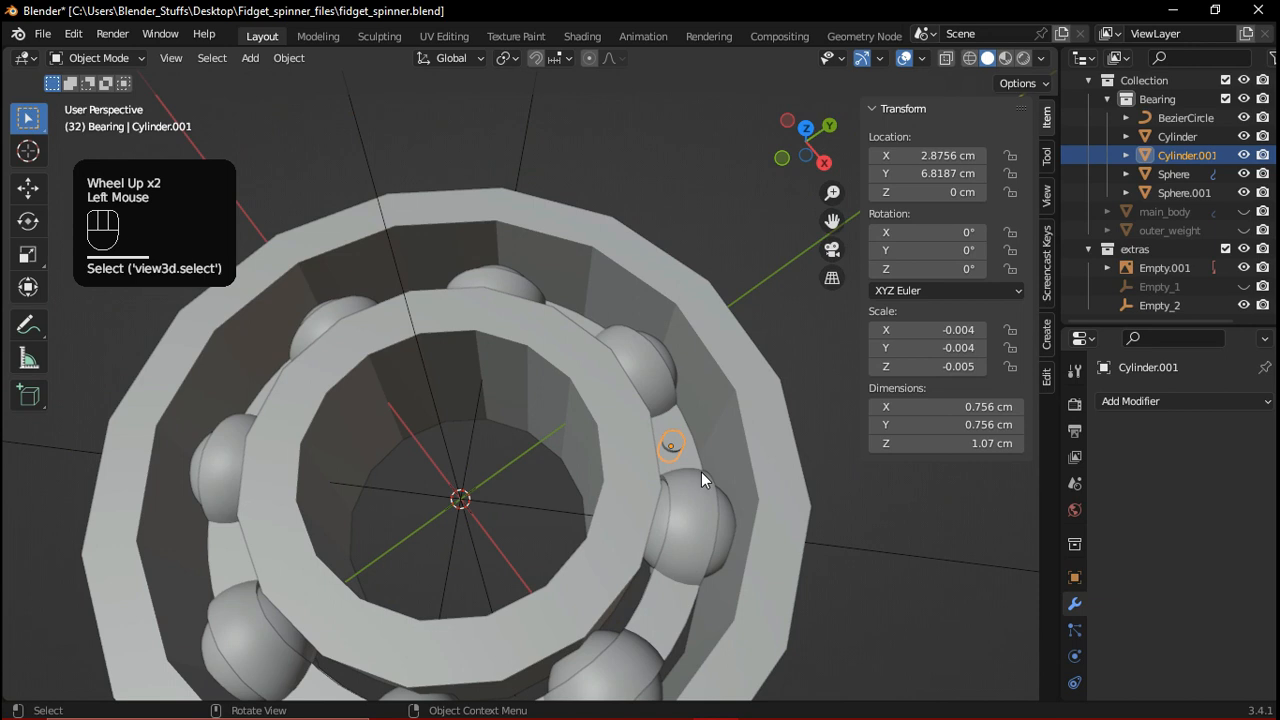
{"action": "key", "text": "ctrl+a"}
{"action": "left_click", "coordinate": [628, 468]}
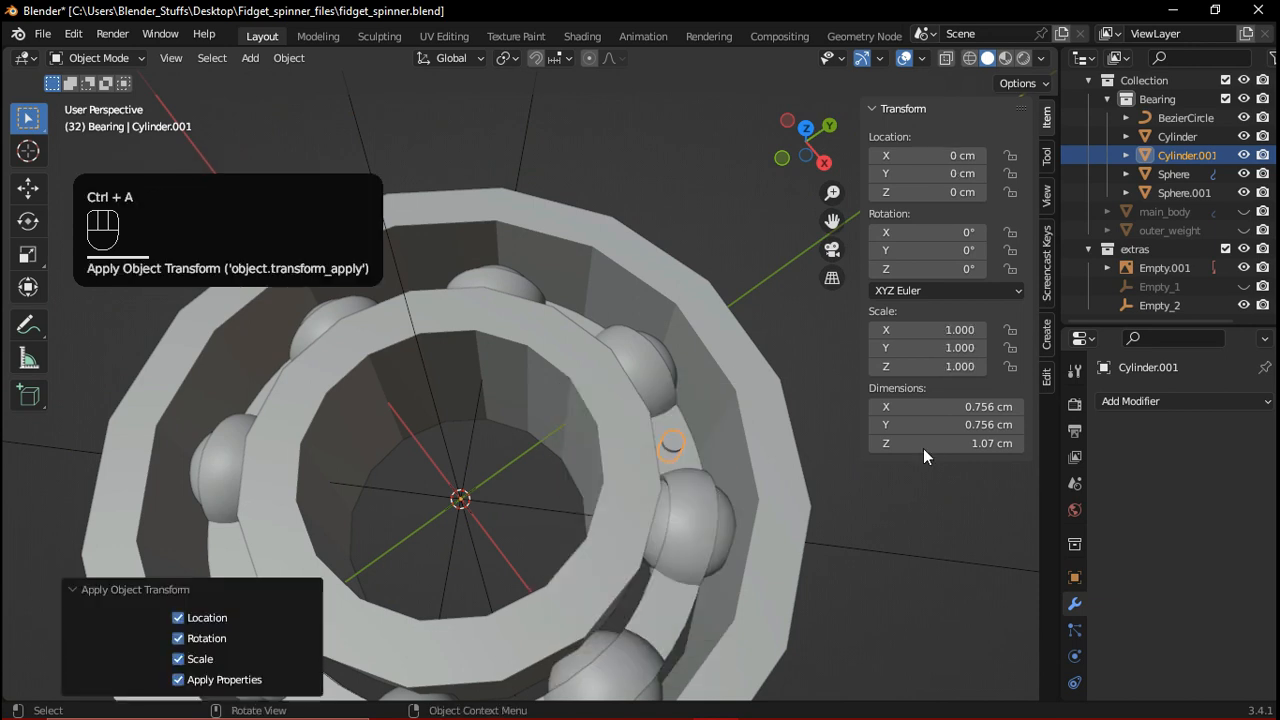
Add an Array modifier to the rivet cylinder with a fixed count of 8
{"action": "left_click", "coordinate": [1111, 407]}
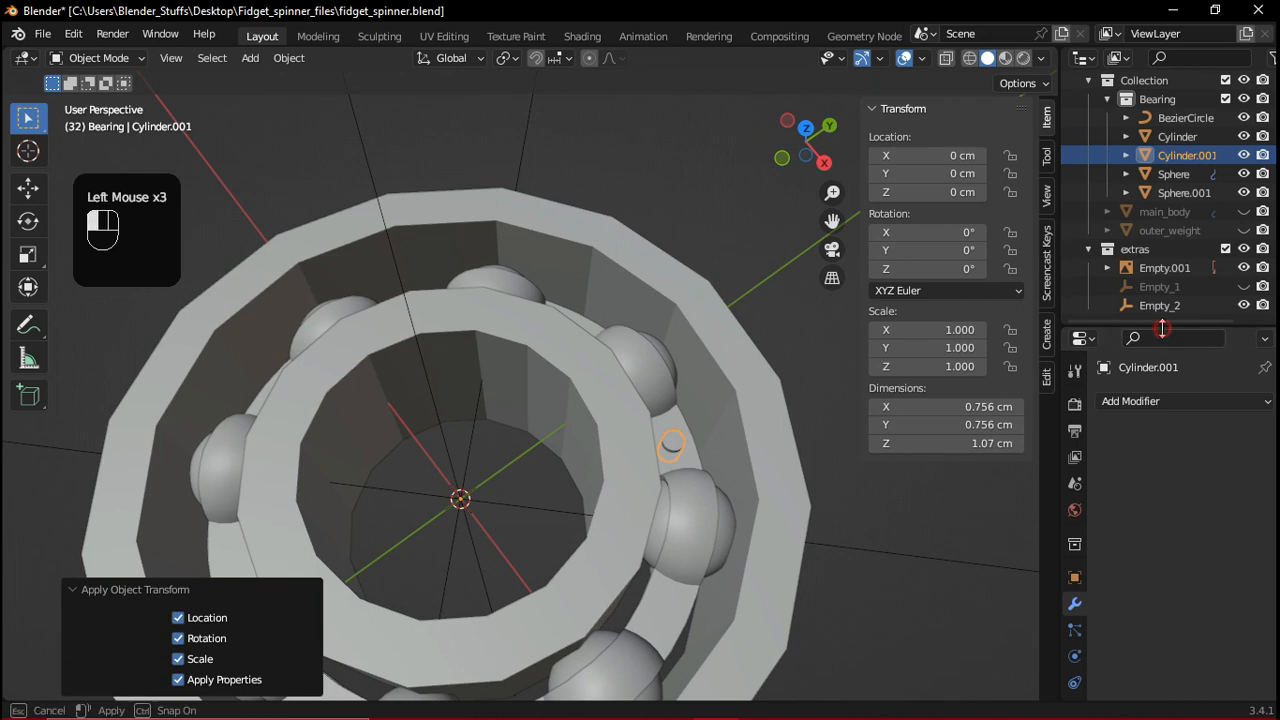
{"action": "left_click_drag", "start_coordinate": [1162, 324], "coordinate": [1162, 291]}
{"action": "left_click", "coordinate": [1177, 365]}
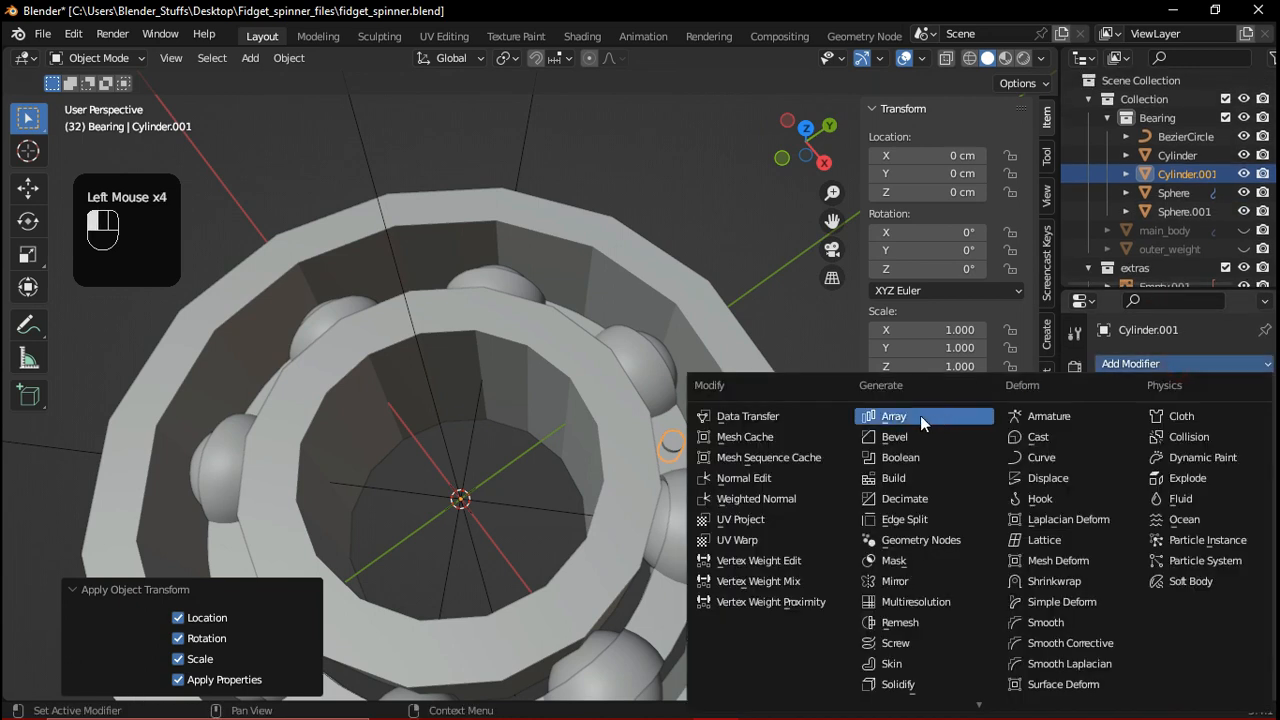
{"action": "left_click", "coordinate": [920, 415]}
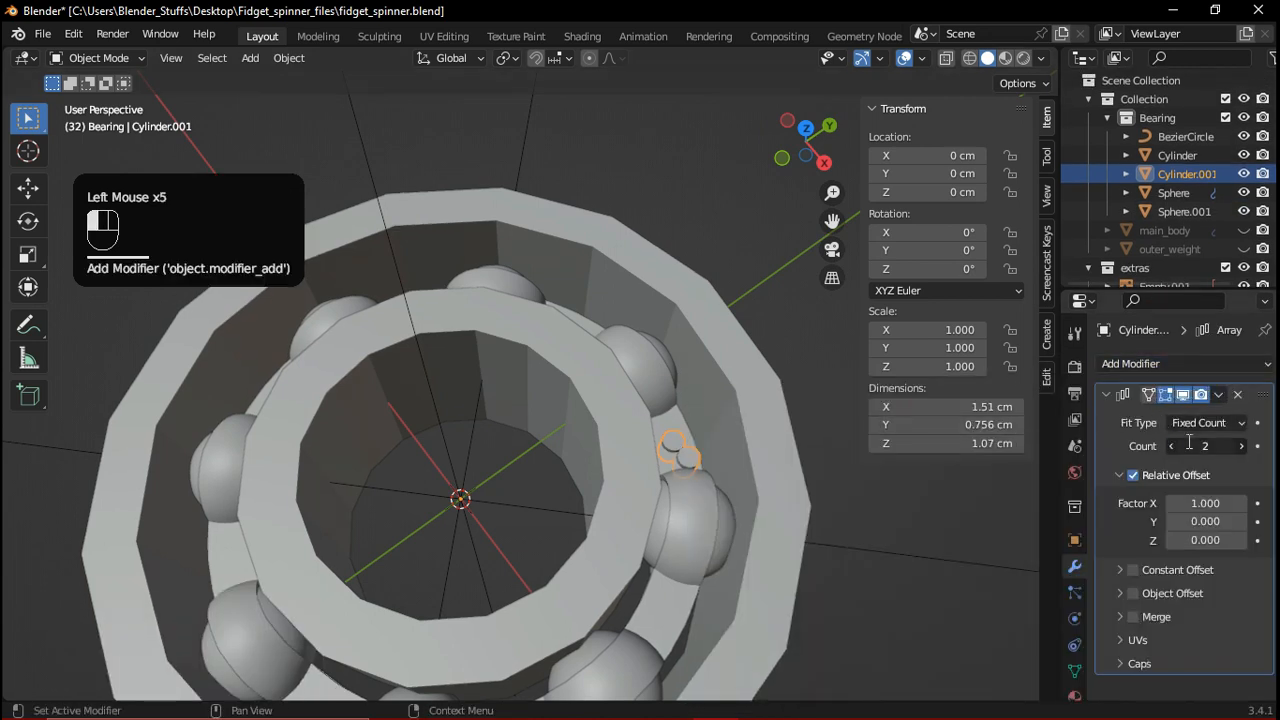
{"action": "key", "text": "Return"}
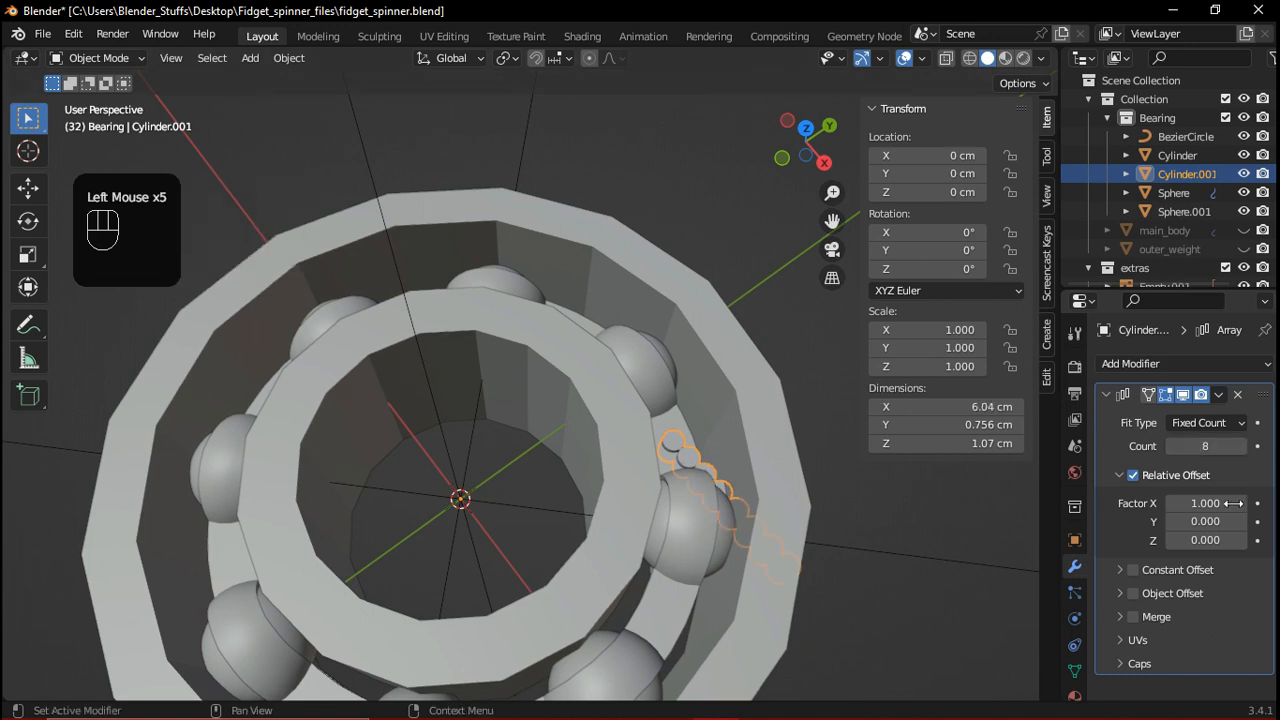
Replace the array's relative offset with an object offset driven by the empty at the bearing's centre
{"action": "left_click", "coordinate": [1133, 476]}
{"action": "left_click", "coordinate": [1121, 475]}
{"action": "left_click", "coordinate": [1134, 522]}
{"action": "left_click", "coordinate": [1121, 522]}
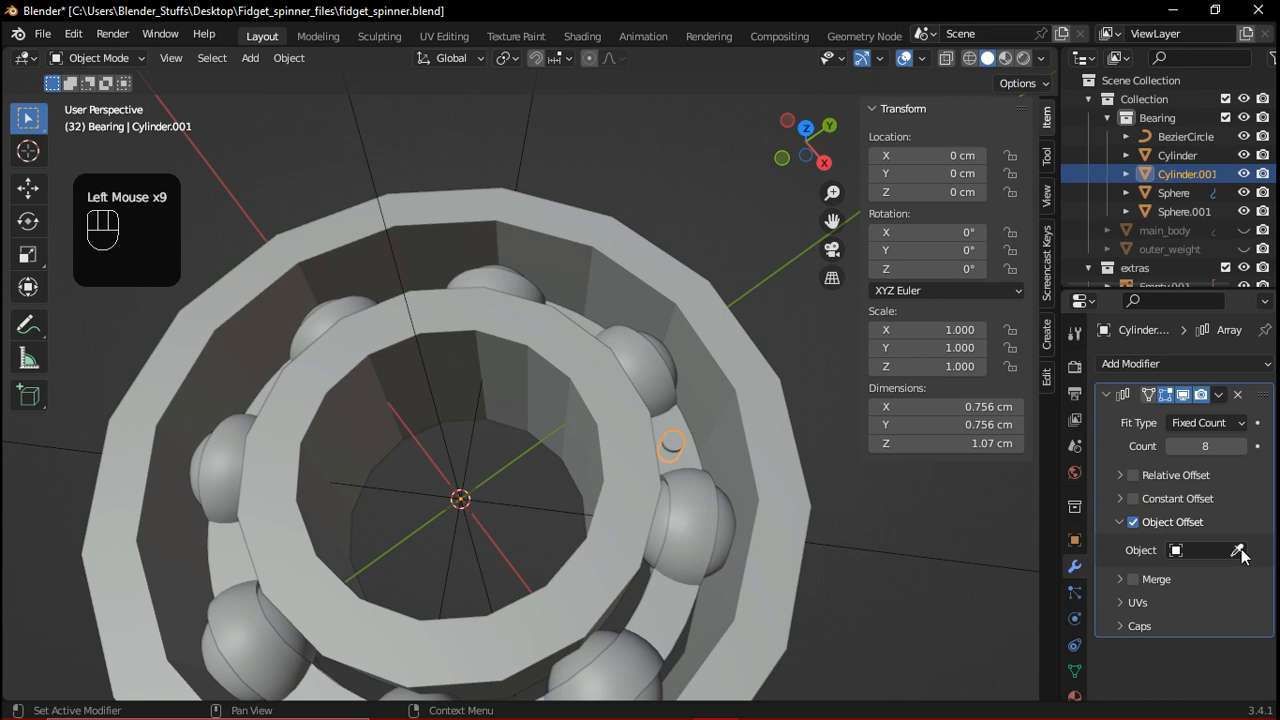
{"action": "left_click", "coordinate": [531, 511]}
{"action": "scroll", "coordinate": [594, 452], "scroll_direction": "down", "scroll_amount": 2}
{"action": "middle_click_drag", "start_coordinate": [594, 452], "coordinate": [594, 457]}
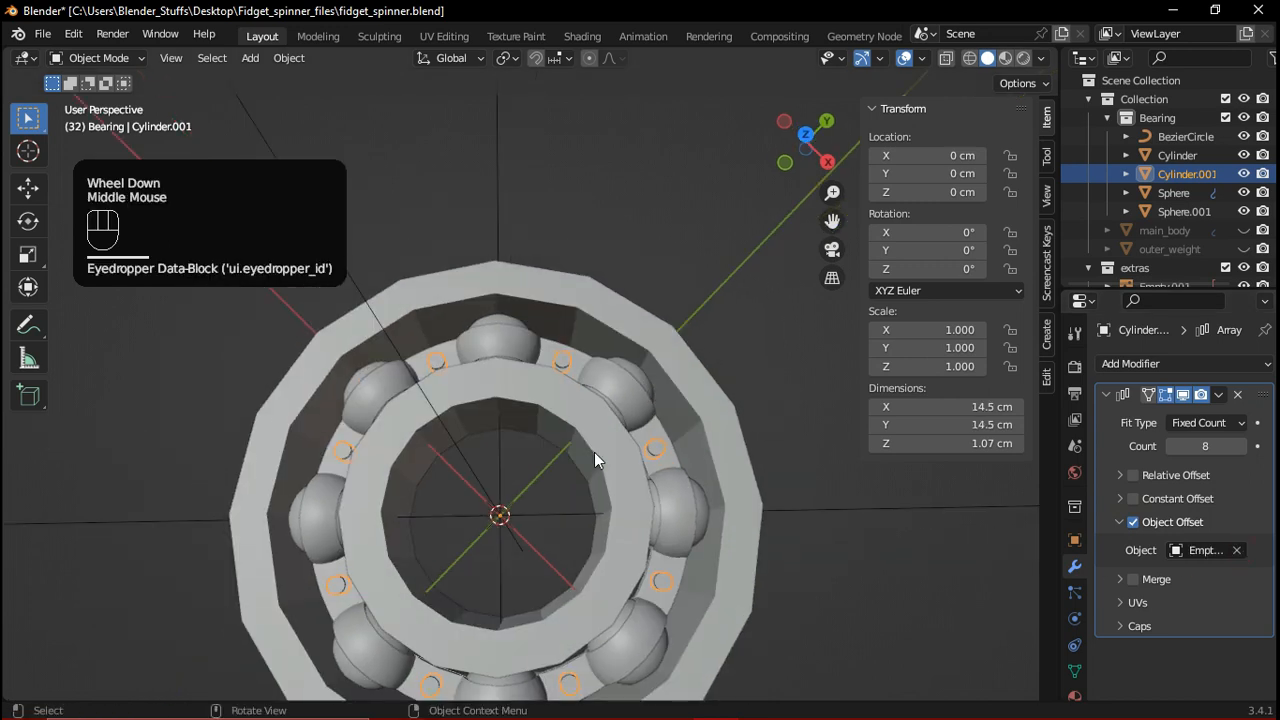
Shade the bearing rings smooth with Auto Smooth at 30°
{"action": "left_click", "coordinate": [634, 413]}
{"action": "scroll", "coordinate": [634, 413], "scroll_direction": "up", "scroll_amount": 1}
{"action": "middle_click_drag", "start_coordinate": [634, 413], "coordinate": [604, 359]}
{"action": "scroll", "coordinate": [600, 362], "scroll_direction": "up", "scroll_amount": 1}
{"action": "scroll", "coordinate": [600, 363], "scroll_direction": "down", "scroll_amount": 2}
{"action": "left_click", "coordinate": [624, 358]}
{"action": "scroll", "coordinate": [614, 352], "scroll_direction": "up", "scroll_amount": 2}
{"action": "right_click", "coordinate": [622, 357]}
{"action": "left_click", "coordinate": [622, 357]}
{"action": "scroll", "coordinate": [559, 380], "scroll_direction": "down", "scroll_amount": 3}
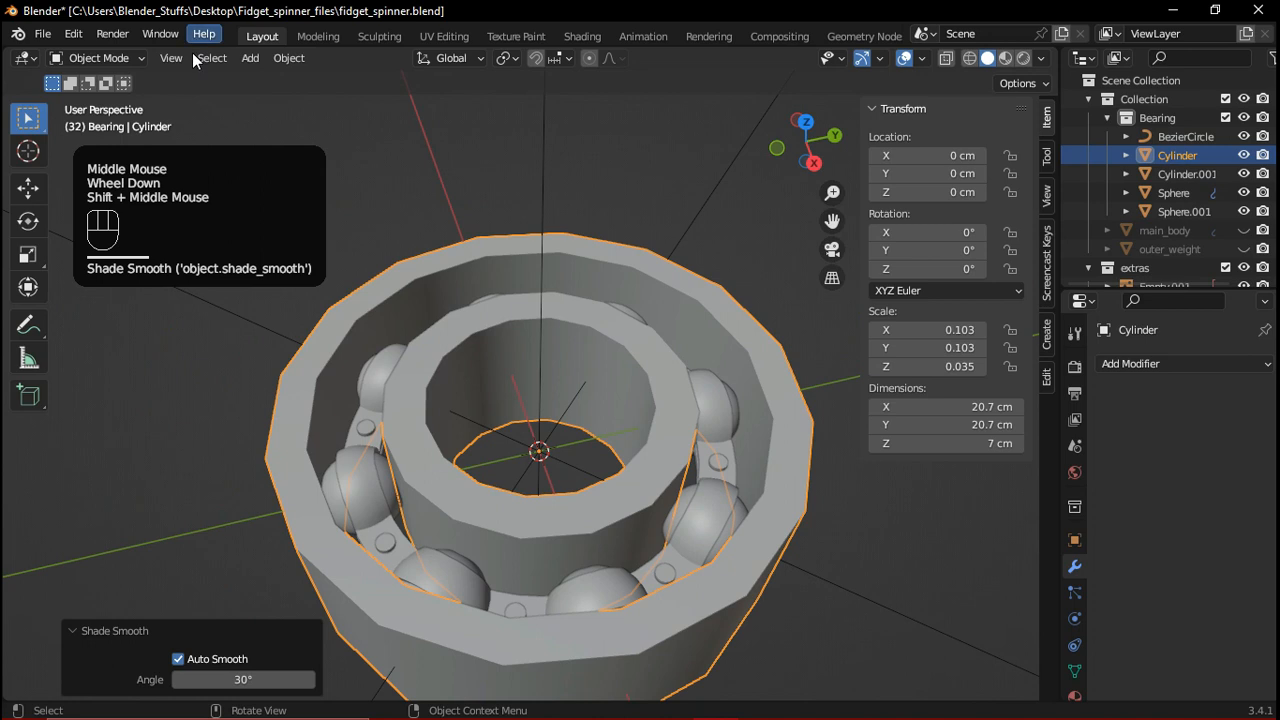
Select all sharp edges of the bearing rings and set their mean crease to 1.00
{"action": "key", "text": "Tab"}
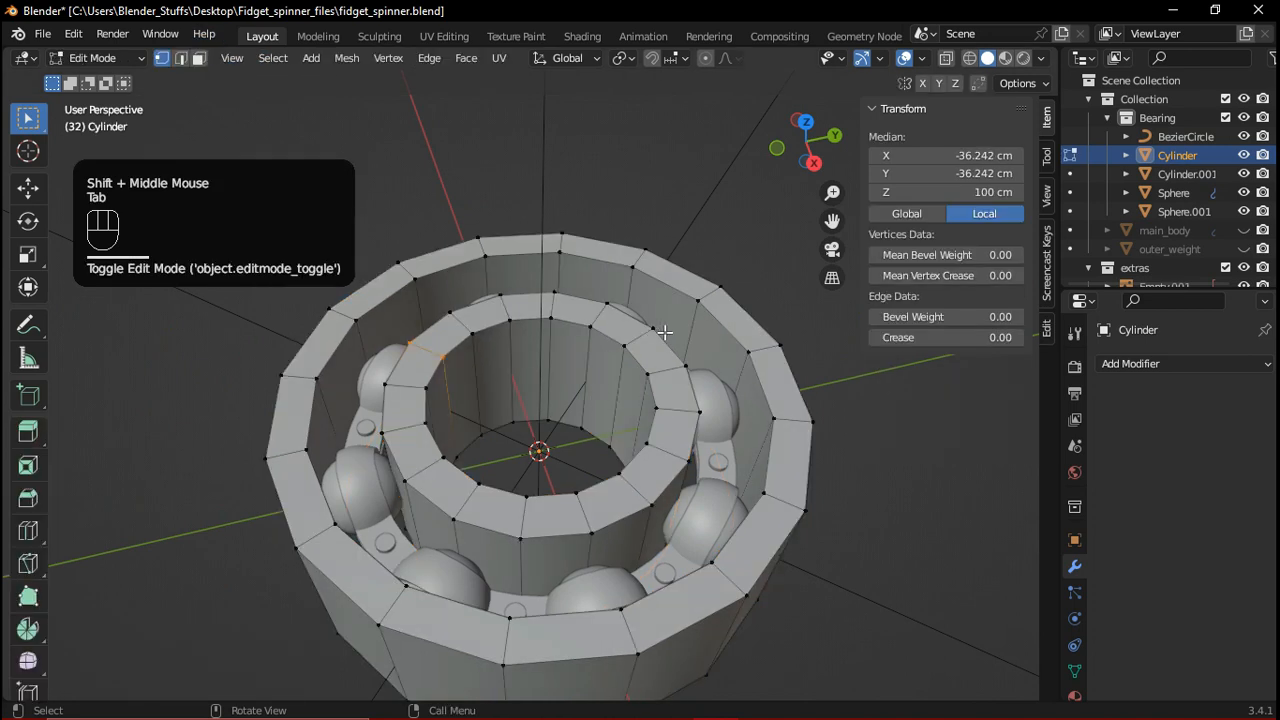
{"action": "key", "text": "2"}
{"action": "left_click", "coordinate": [362, 184]}
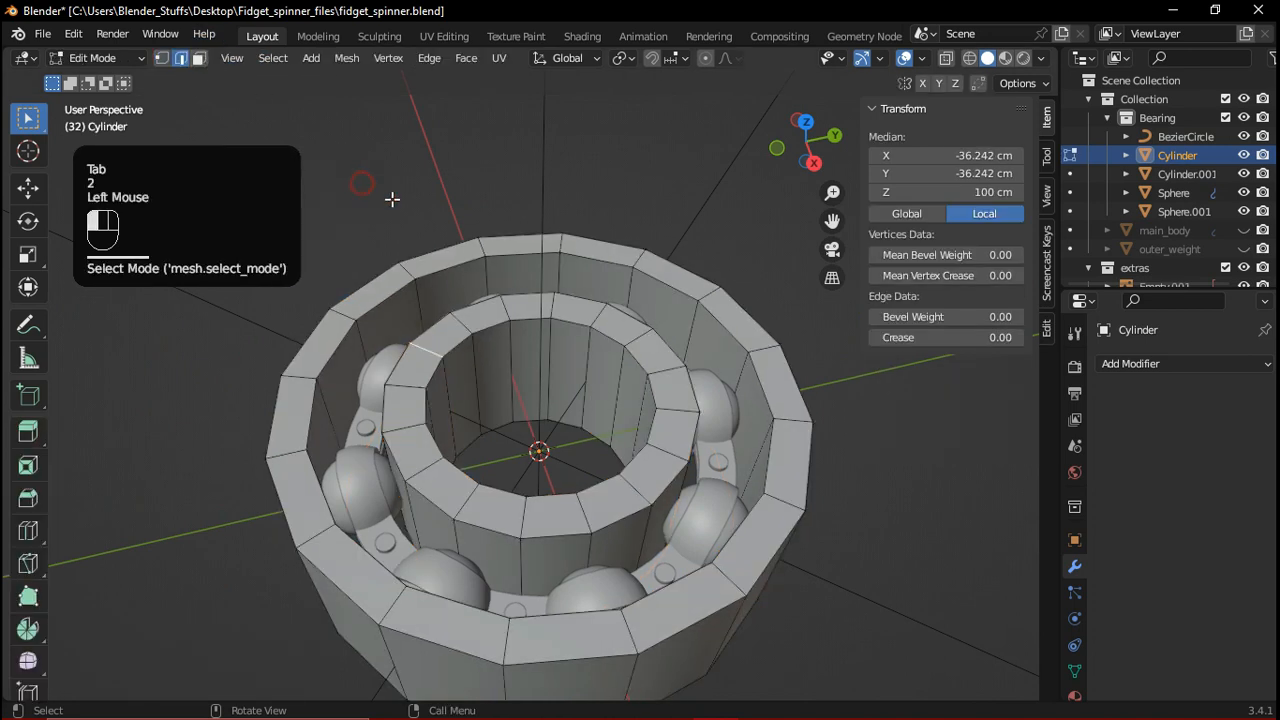
{"action": "left_click", "coordinate": [262, 60]}
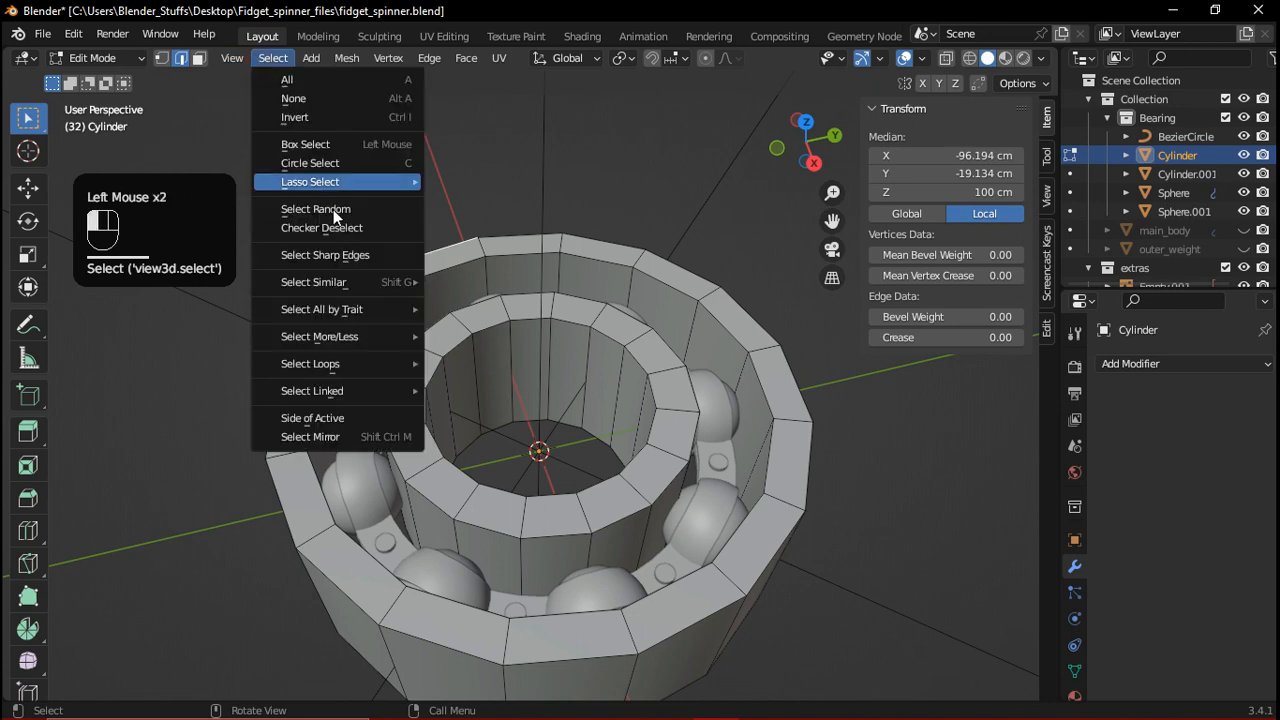
{"action": "left_click", "coordinate": [348, 258]}
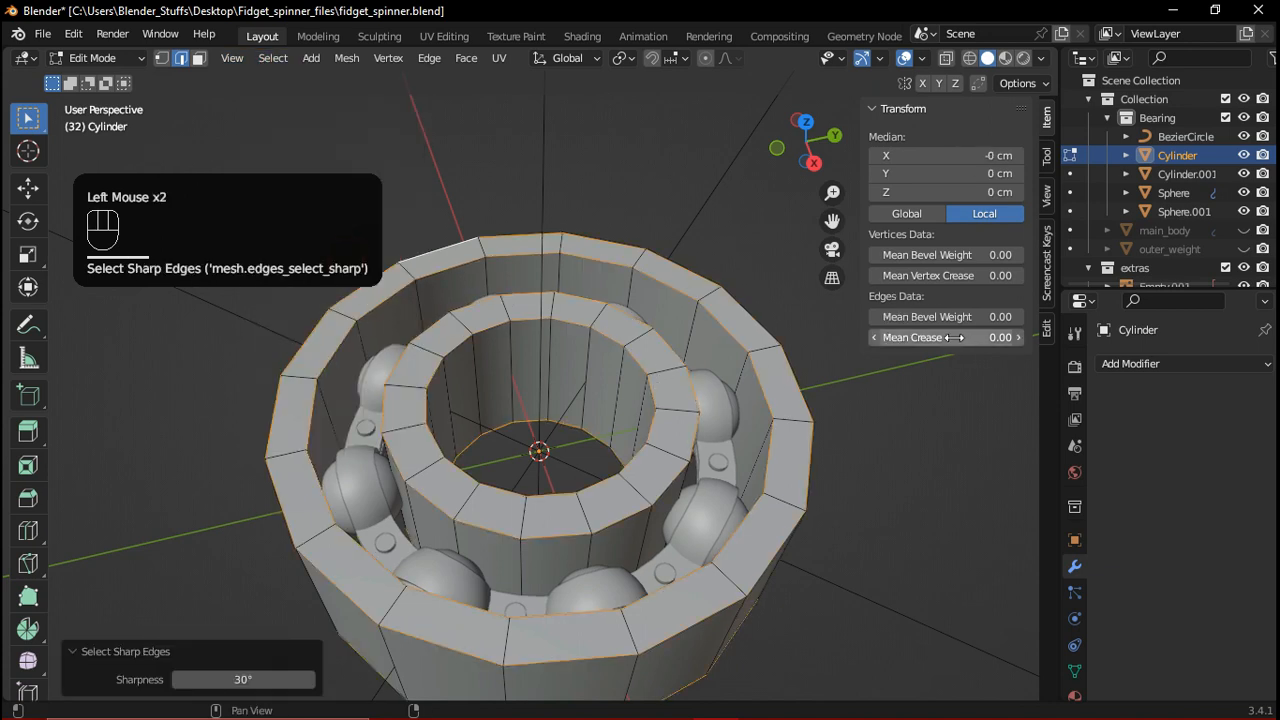
{"action": "left_click_drag", "start_coordinate": [905, 338], "coordinate": [1000, 338]}
{"action": "key", "text": "Tab"}
Add a Subdivision Surface modifier to the bearing rings
{"action": "left_click", "coordinate": [880, 527]}
{"action": "left_click", "coordinate": [882, 530]}
{"action": "left_click", "coordinate": [1247, 366]}
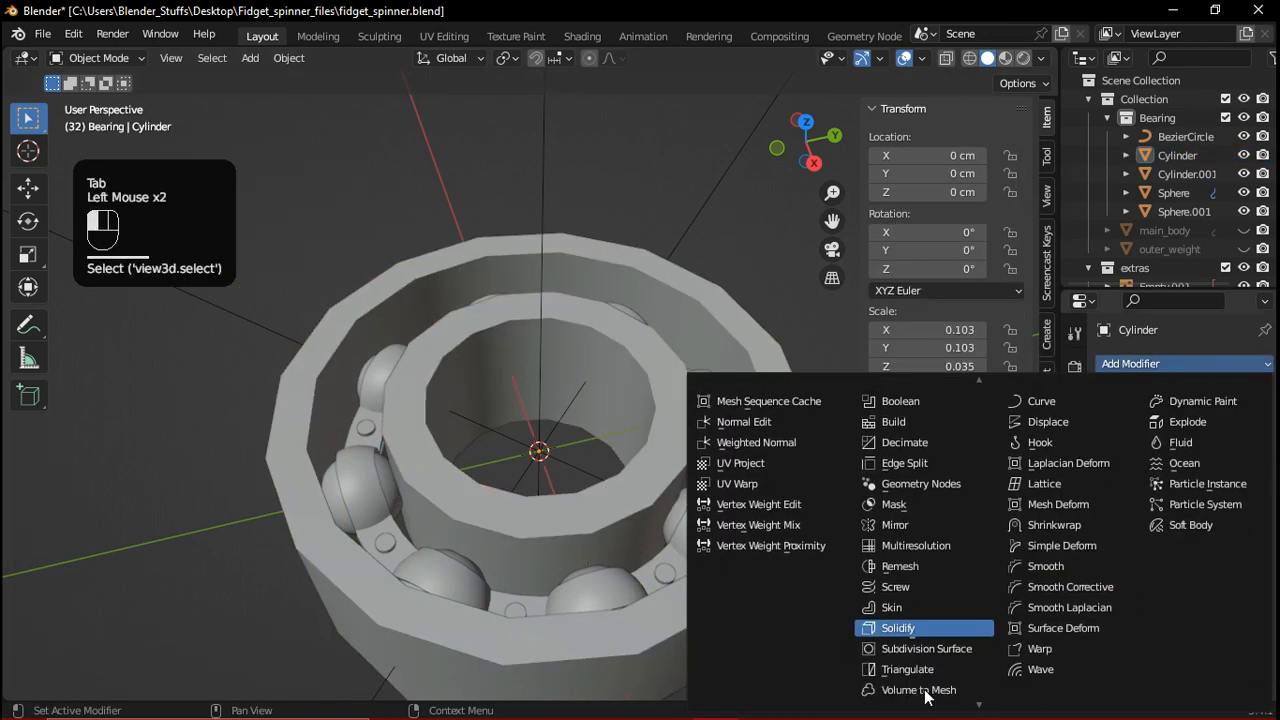
{"action": "left_click", "coordinate": [920, 648]}
{"action": "scroll", "coordinate": [616, 471], "scroll_direction": "down", "scroll_amount": 3}
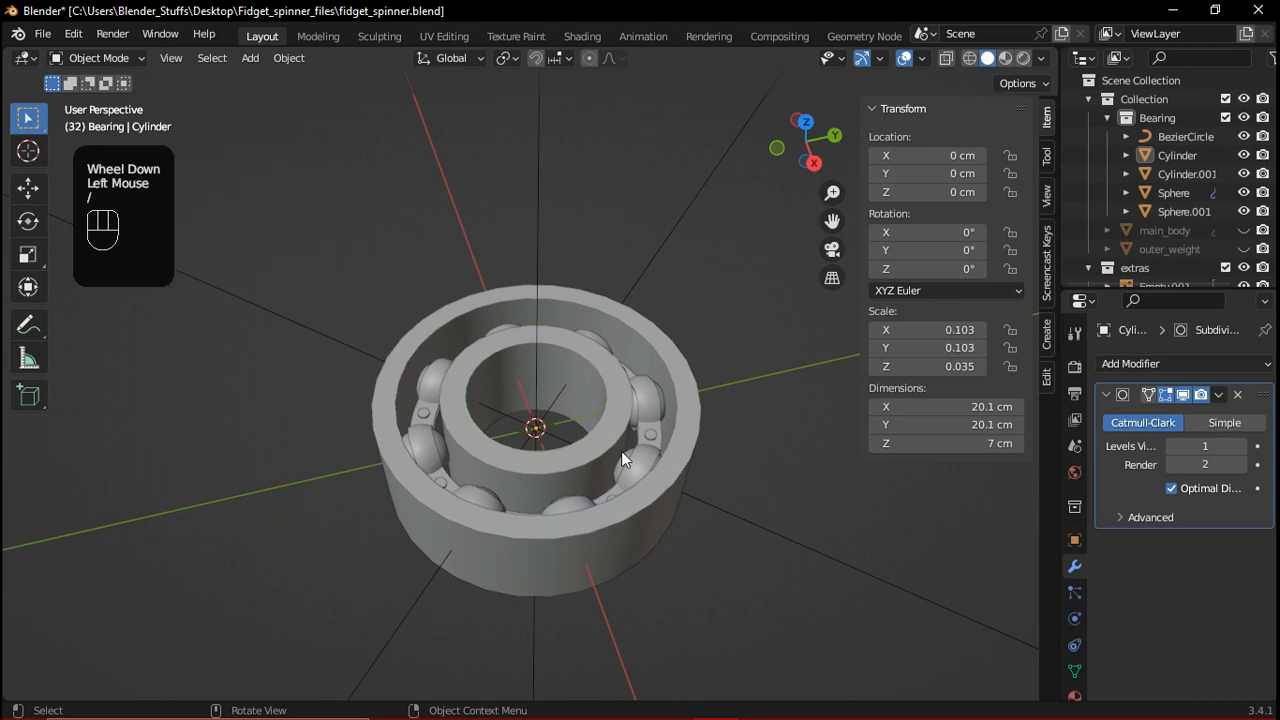
Reveal the hidden main body and outer weights of the spinner, then clear the selection
{"action": "key", "text": "alt+h"}
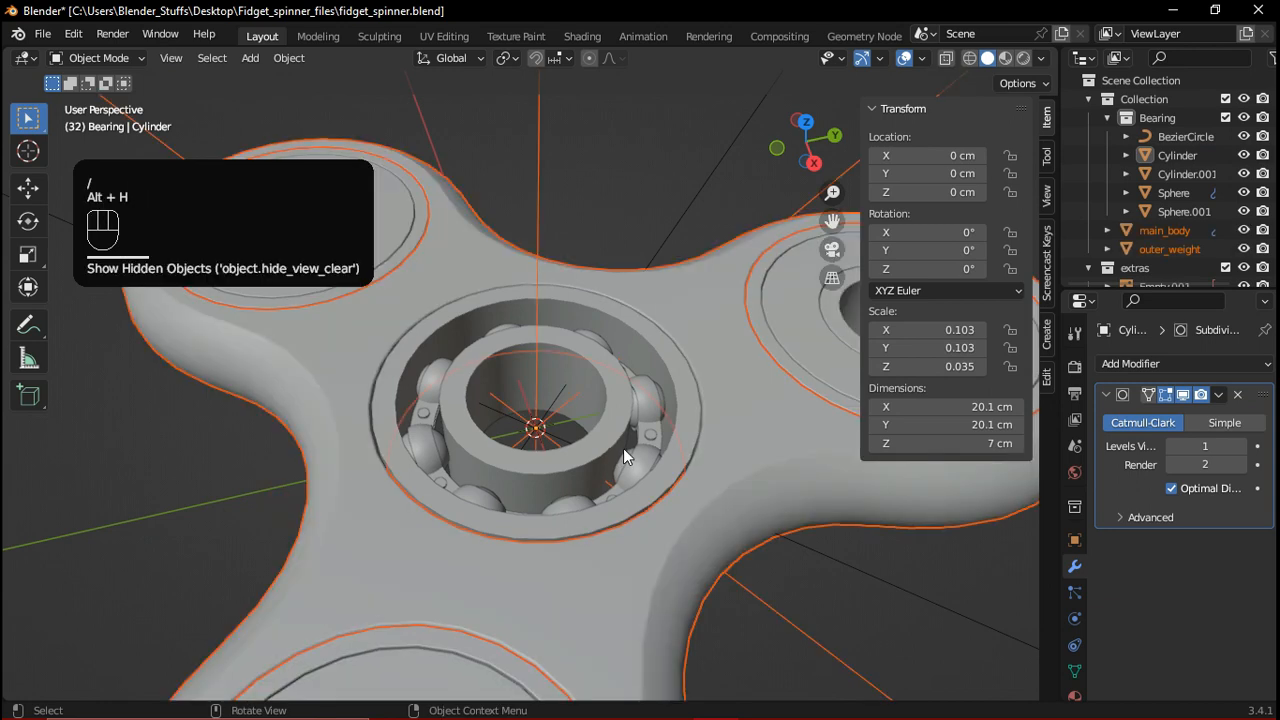
{"action": "scroll", "coordinate": [648, 292], "scroll_direction": "down", "scroll_amount": 2}
{"action": "left_click", "coordinate": [585, 222]}
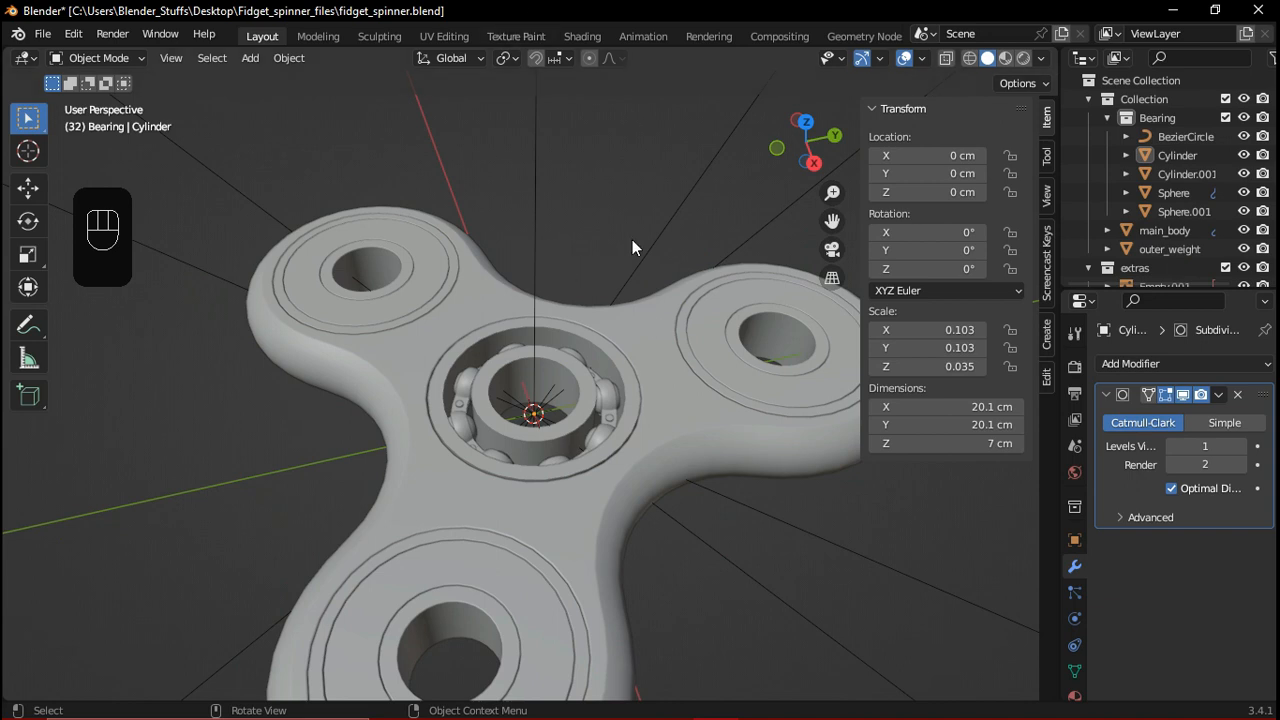
Examine the gap between the bearing's outer ring and the spinner body in top view
{"action": "key", "text": "grave"}
{"action": "scroll", "coordinate": [586, 370], "scroll_direction": "up", "scroll_amount": 2}
{"action": "middle_click_drag", "start_coordinate": [635, 321], "coordinate": [574, 357], "text": "shift"}
{"action": "scroll", "coordinate": [530, 390], "scroll_direction": "up", "scroll_amount": 2}
{"action": "scroll", "coordinate": [530, 397], "scroll_direction": "up", "scroll_amount": 1}
{"action": "scroll", "coordinate": [629, 351], "scroll_direction": "up", "scroll_amount": 3}
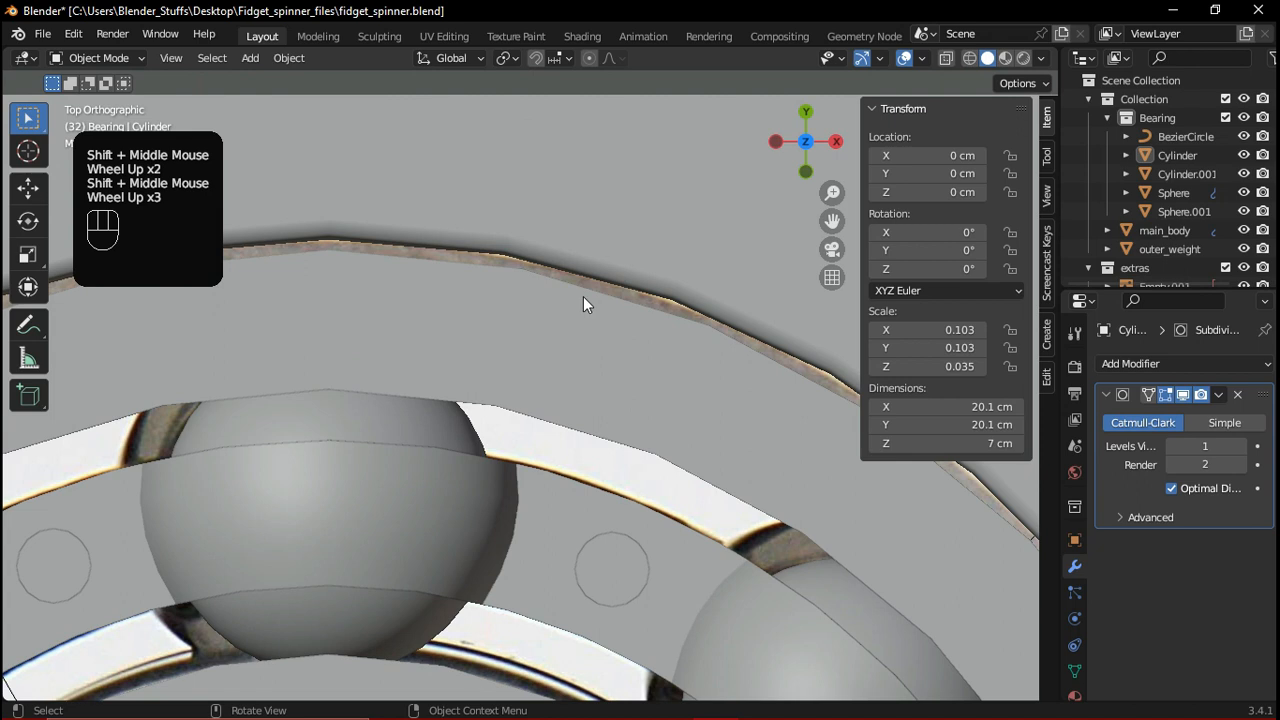
{"action": "middle_click_drag", "start_coordinate": [644, 325], "coordinate": [601, 406]}
{"action": "scroll", "coordinate": [546, 323], "scroll_direction": "down", "scroll_amount": 4}
Edit the bearing rings' mesh with X-ray on and select the face loop of the outer ring's outside wall
{"action": "left_click", "coordinate": [573, 417]}
{"action": "key", "text": "Tab"}
{"action": "middle_click_drag", "start_coordinate": [605, 455], "coordinate": [537, 309]}
{"action": "key", "text": "alt+z"}
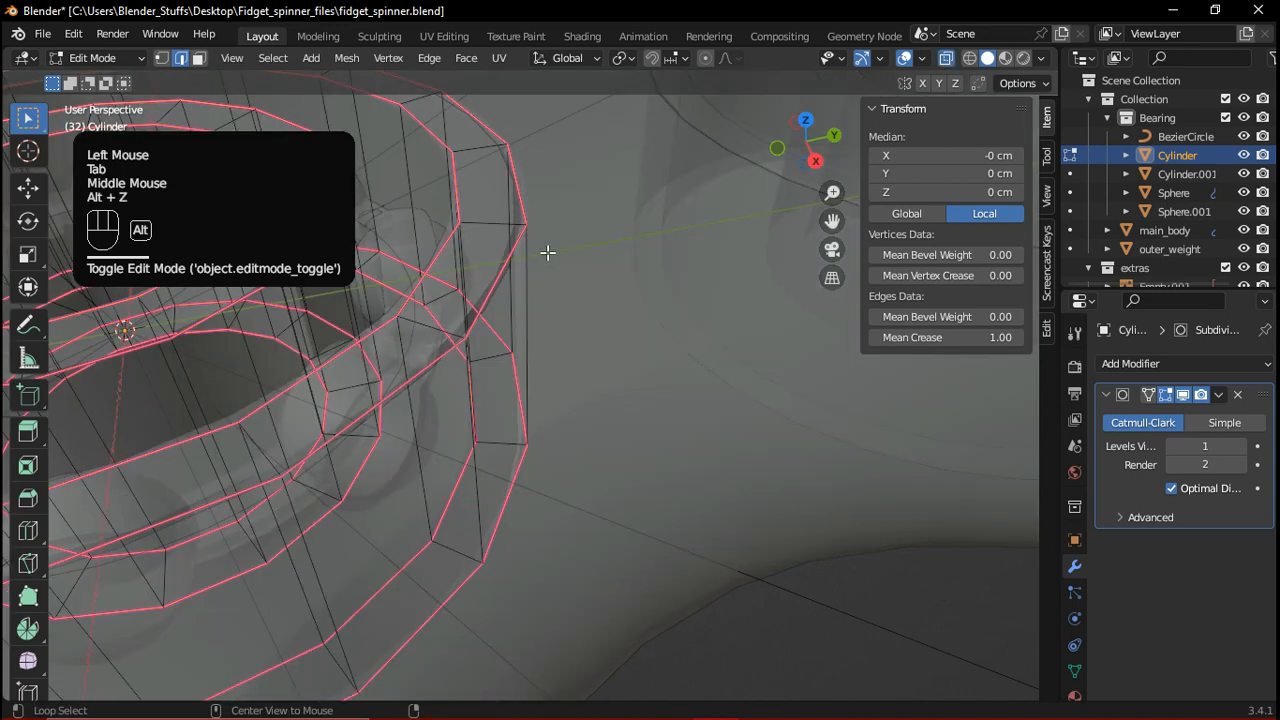
{"action": "left_click", "coordinate": [199, 58]}
{"action": "middle_click_drag", "start_coordinate": [569, 351], "coordinate": [502, 198]}
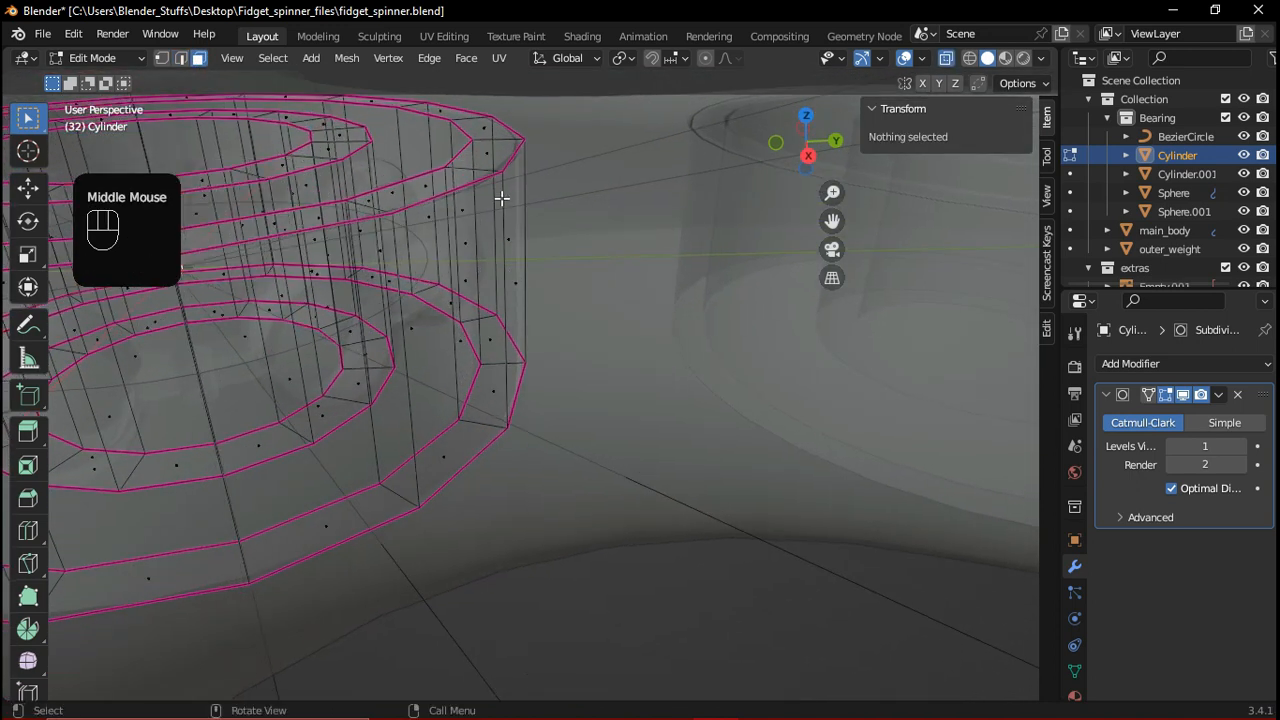
{"action": "middle_click_drag", "start_coordinate": [506, 308], "coordinate": [505, 288]}
{"action": "left_click", "coordinate": [504, 287], "text": "alt"}
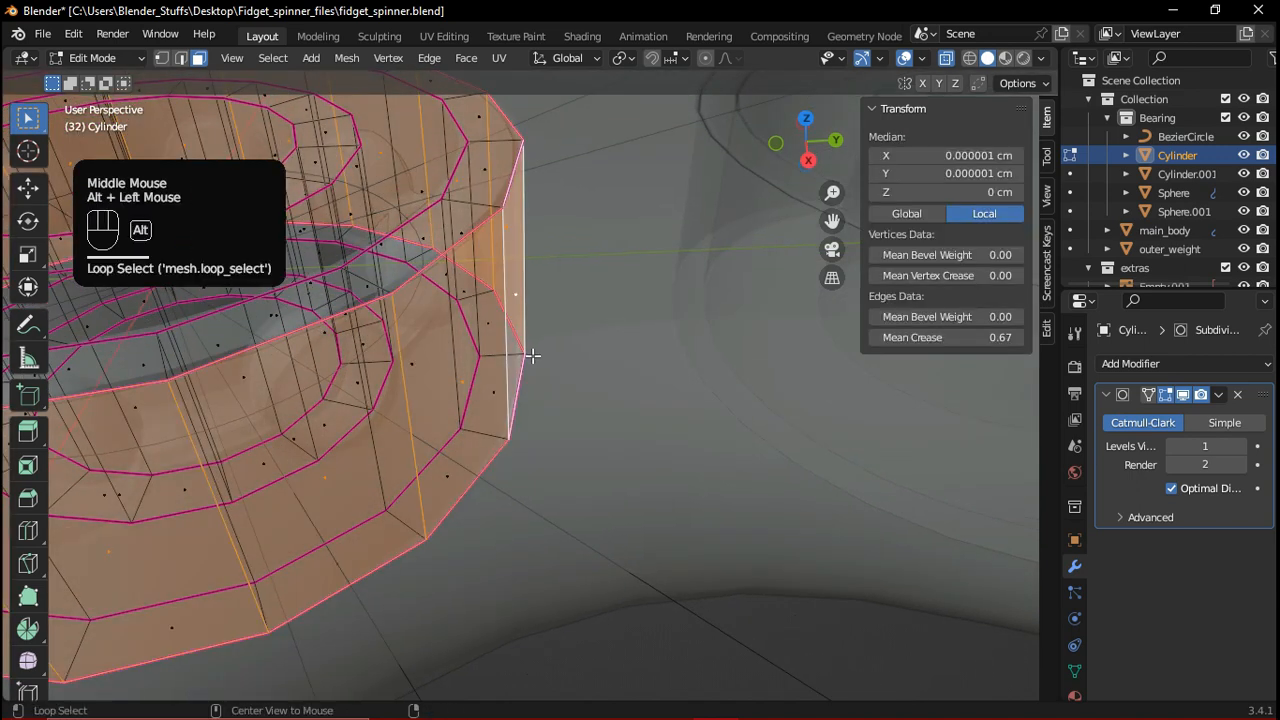
Select the upper and lower outside edge loops of the outer ring in vertex mode
{"action": "key", "text": "alt+z"}
{"action": "left_click", "coordinate": [162, 58]}
{"action": "left_click", "coordinate": [465, 233], "text": "alt"}
{"action": "middle_click_drag", "start_coordinate": [448, 245], "coordinate": [493, 180]}
{"action": "middle_click_drag", "start_coordinate": [568, 384], "coordinate": [533, 150]}
{"action": "left_click", "coordinate": [449, 283], "text": "alt+shift"}
{"action": "middle_click_drag", "start_coordinate": [508, 292], "coordinate": [528, 329]}
{"action": "key", "text": "alt+z"}
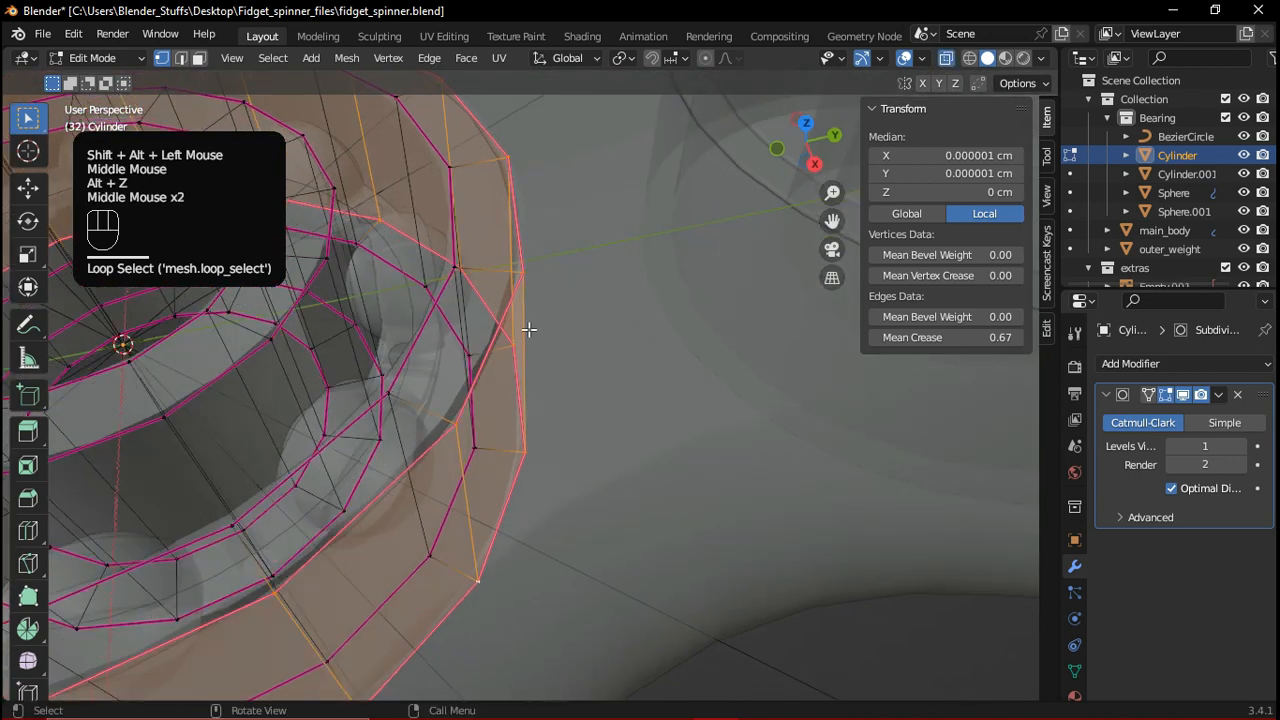
{"action": "key", "text": "alt+z"}
Scale the outer ring's outside loops by 1.010 in X and Y, keeping Z locked
{"action": "key", "text": "s"}
{"action": "key", "text": "shift+z"}
{"action": "left_click", "coordinate": [604, 303], "text": "shift"}
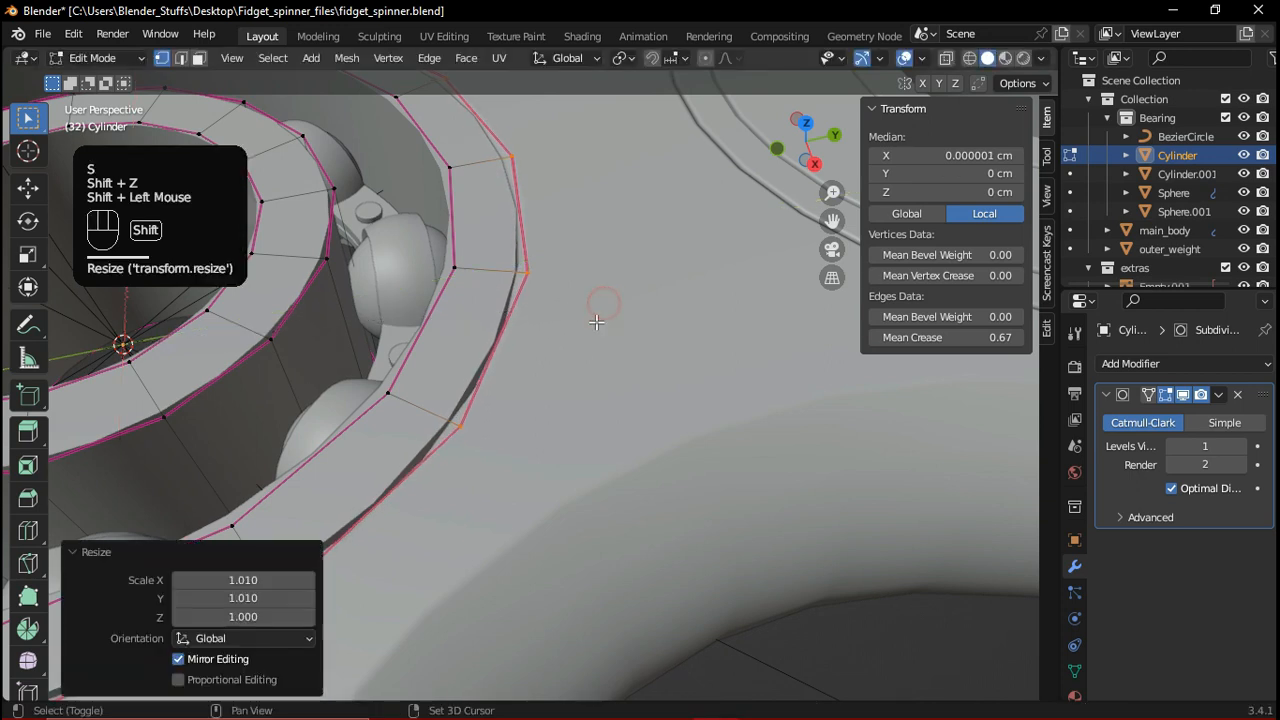
Scale the outside loops slightly further in X and Y to meet the body's hole, about 20.4 cm across, and finish mesh editing
{"action": "key", "text": "grave"}
{"action": "left_click", "coordinate": [594, 217]}
{"action": "middle_click_drag", "start_coordinate": [545, 262], "coordinate": [548, 218], "text": "shift"}
{"action": "scroll", "coordinate": [708, 421], "scroll_direction": "up", "scroll_amount": 5}
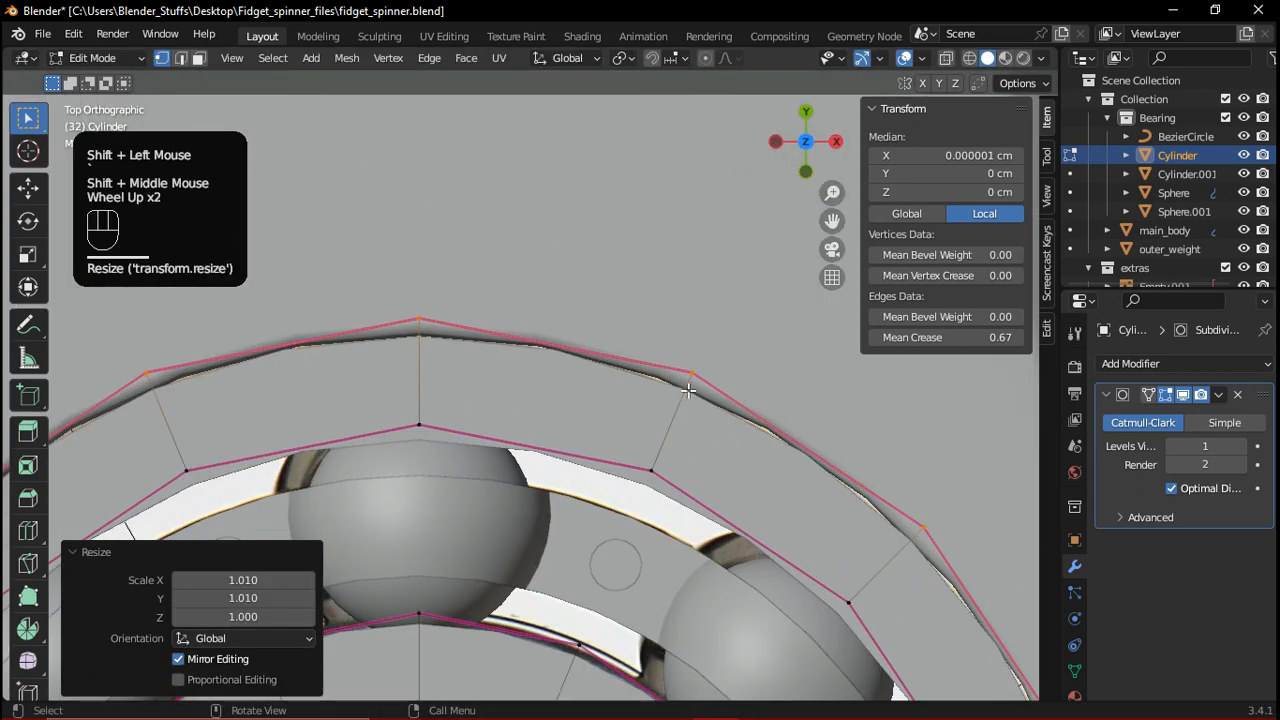
{"action": "key", "text": "s"}
{"action": "key", "text": "shift+z"}
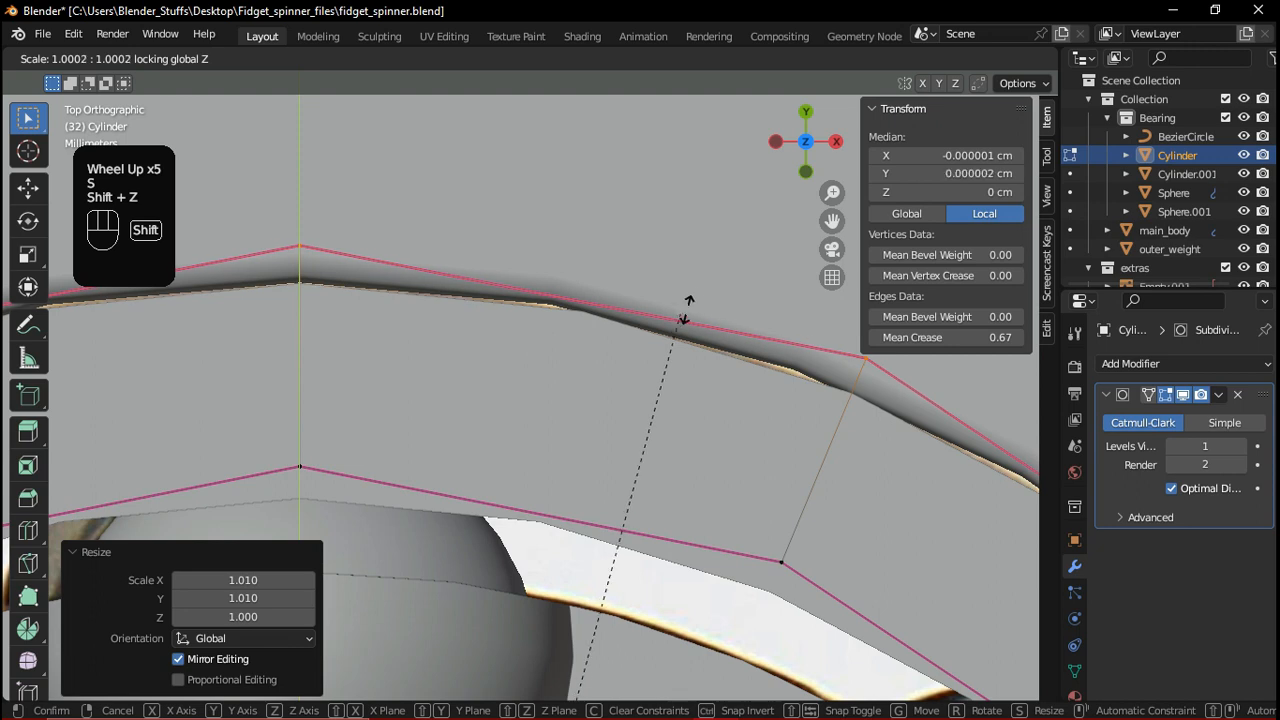
{"action": "left_click", "coordinate": [711, 290], "text": "shift"}
{"action": "scroll", "coordinate": [678, 385], "scroll_direction": "down", "scroll_amount": 1}
{"action": "scroll", "coordinate": [678, 385], "scroll_direction": "down", "scroll_amount": 2}
{"action": "key", "text": "Tab"}
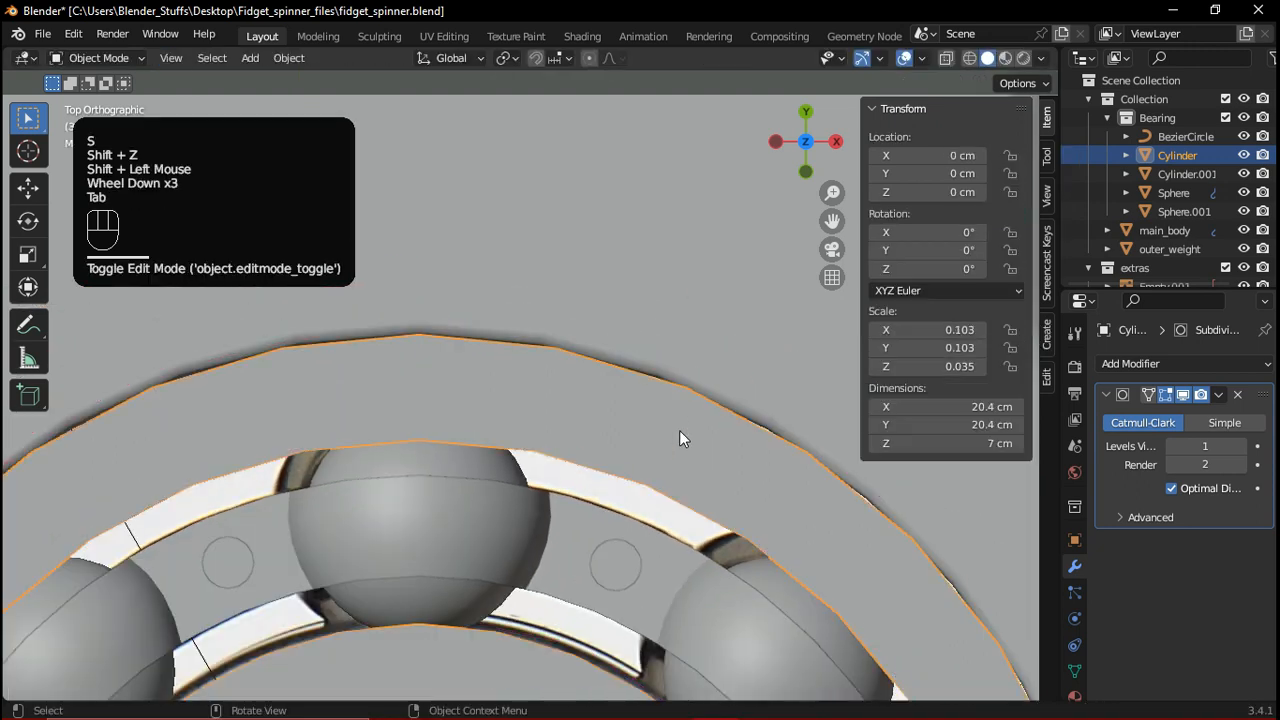
Deselect the bearing rings, then box-select the helper empties beside the spinner and hide them
{"action": "scroll", "coordinate": [704, 497], "scroll_direction": "down", "scroll_amount": 2}
{"action": "middle_click_drag", "start_coordinate": [704, 497], "coordinate": [599, 428]}
{"action": "scroll", "coordinate": [599, 428], "scroll_direction": "down", "scroll_amount": 3}
{"action": "scroll", "coordinate": [667, 464], "scroll_direction": "down", "scroll_amount": 2}
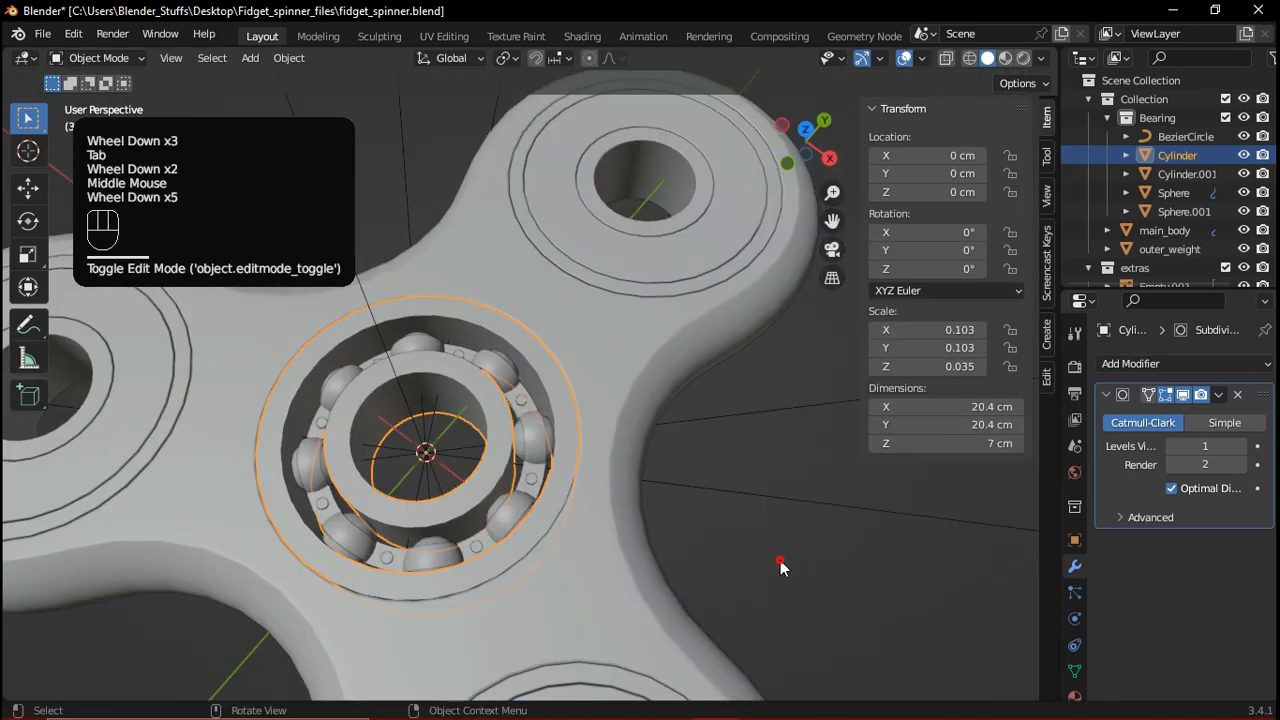
{"action": "left_click", "coordinate": [700, 545]}
{"action": "middle_click_drag", "start_coordinate": [593, 528], "coordinate": [650, 444]}
{"action": "scroll", "coordinate": [602, 398], "scroll_direction": "down", "scroll_amount": 2}
{"action": "scroll", "coordinate": [650, 444], "scroll_direction": "down", "scroll_amount": 2}
{"action": "left_click_drag", "start_coordinate": [673, 294], "coordinate": [747, 448]}
{"action": "key", "text": "h"}
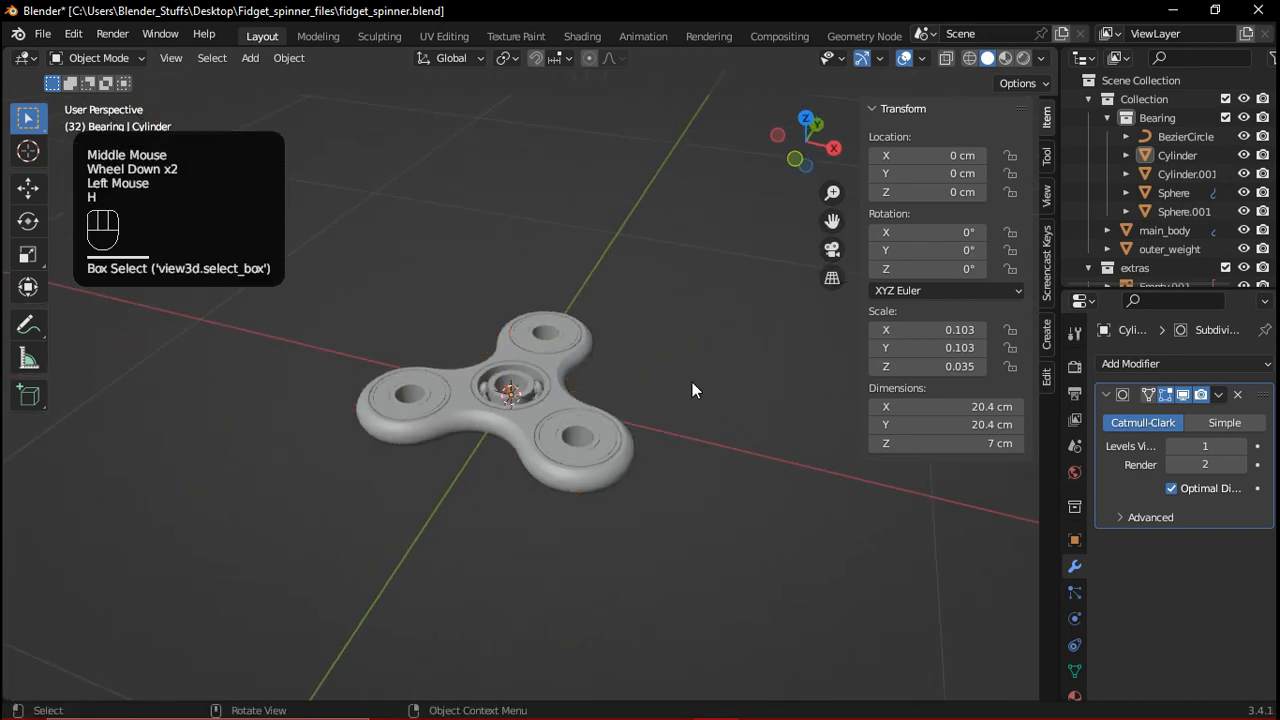
Examine how the bearing's rings, balls and riveted cage sit inside the spinner body's centre hole
{"action": "left_click", "coordinate": [643, 286]}
{"action": "scroll", "coordinate": [643, 338], "scroll_direction": "up", "scroll_amount": 3}
{"action": "middle_click_drag", "start_coordinate": [626, 318], "coordinate": [628, 430]}
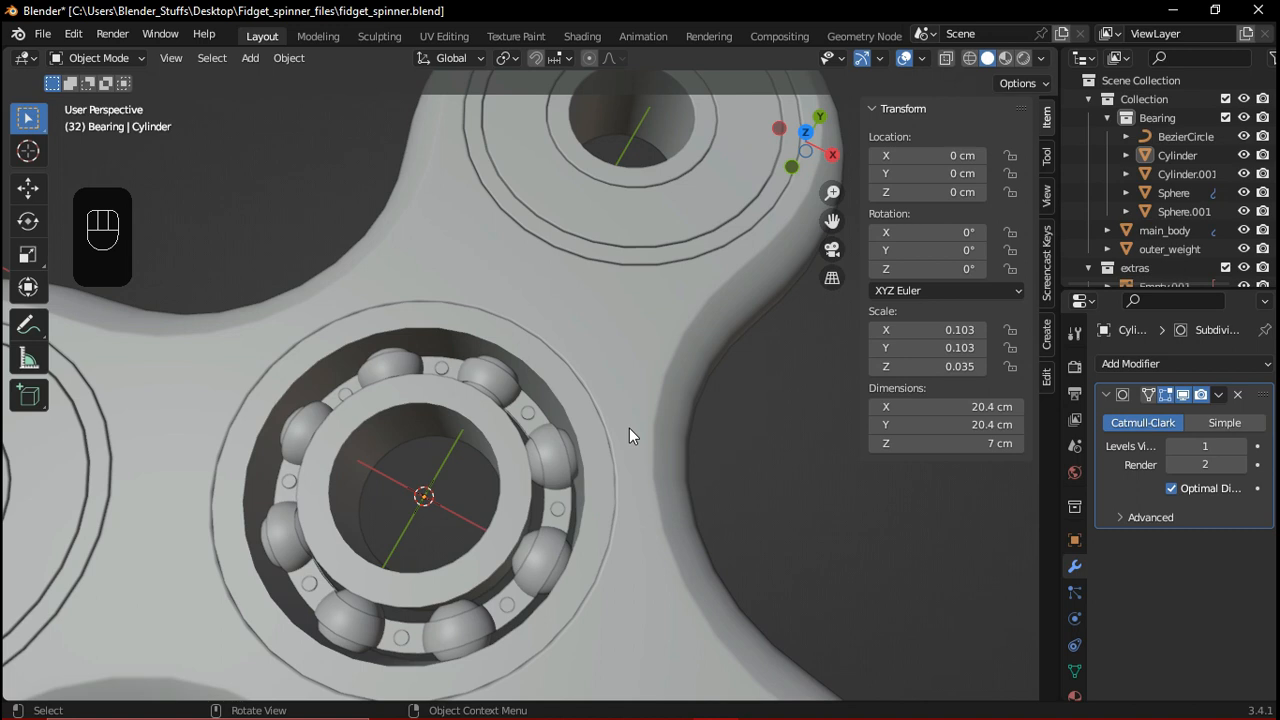
{"action": "scroll", "coordinate": [628, 433], "scroll_direction": "up", "scroll_amount": 2}
{"action": "middle_click_drag", "start_coordinate": [617, 429], "coordinate": [501, 353]}
{"action": "scroll", "coordinate": [534, 371], "scroll_direction": "up", "scroll_amount": 3}
{"action": "scroll", "coordinate": [640, 447], "scroll_direction": "down", "scroll_amount": 3}
{"action": "scroll", "coordinate": [500, 352], "scroll_direction": "up", "scroll_amount": 3}
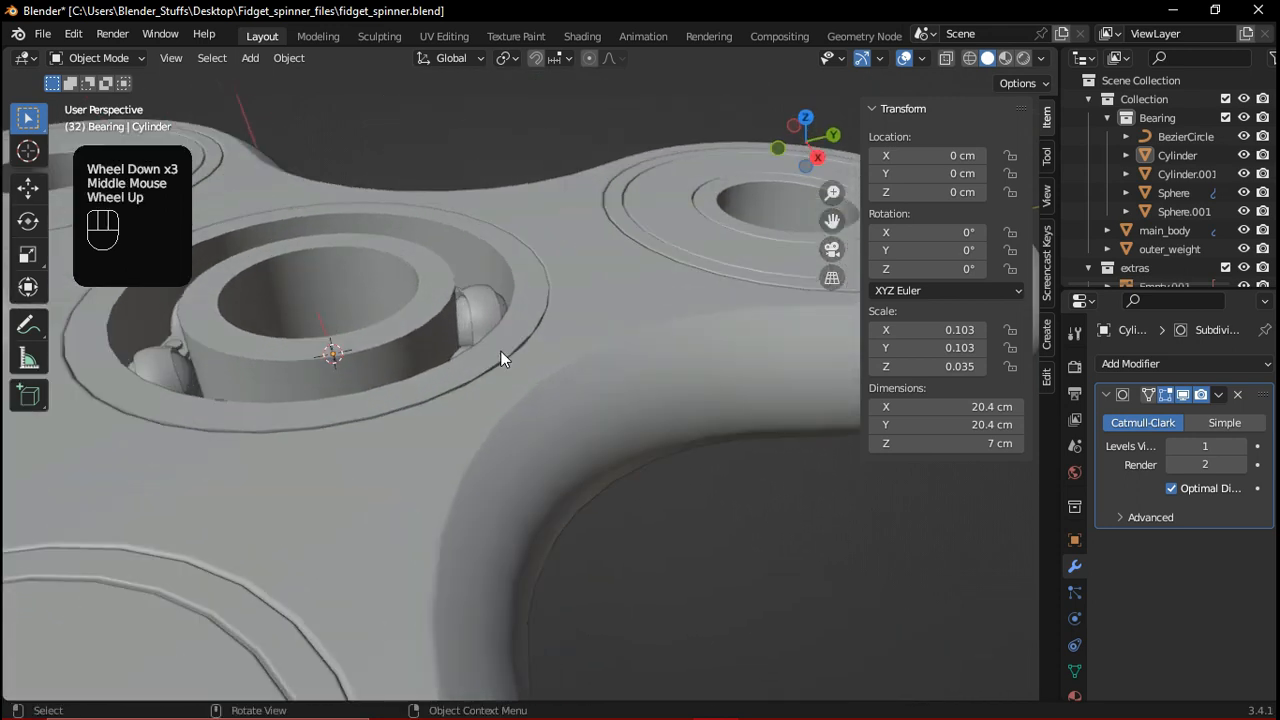
{"action": "scroll", "coordinate": [573, 529], "scroll_direction": "up", "scroll_amount": 2}
{"action": "middle_click_drag", "start_coordinate": [458, 289], "coordinate": [646, 533], "text": "shift"}
{"action": "scroll", "coordinate": [646, 533], "scroll_direction": "down", "scroll_amount": 3}
{"action": "scroll", "coordinate": [606, 490], "scroll_direction": "up", "scroll_amount": 2}
{"action": "middle_click_drag", "start_coordinate": [606, 490], "coordinate": [675, 509]}
{"action": "scroll", "coordinate": [615, 484], "scroll_direction": "down", "scroll_amount": 2}
Select all the bearing parts without the main body, isolate them in local view, and clear the selection
{"action": "left_click", "coordinate": [592, 479]}
{"action": "left_click_drag", "start_coordinate": [462, 402], "coordinate": [586, 486]}
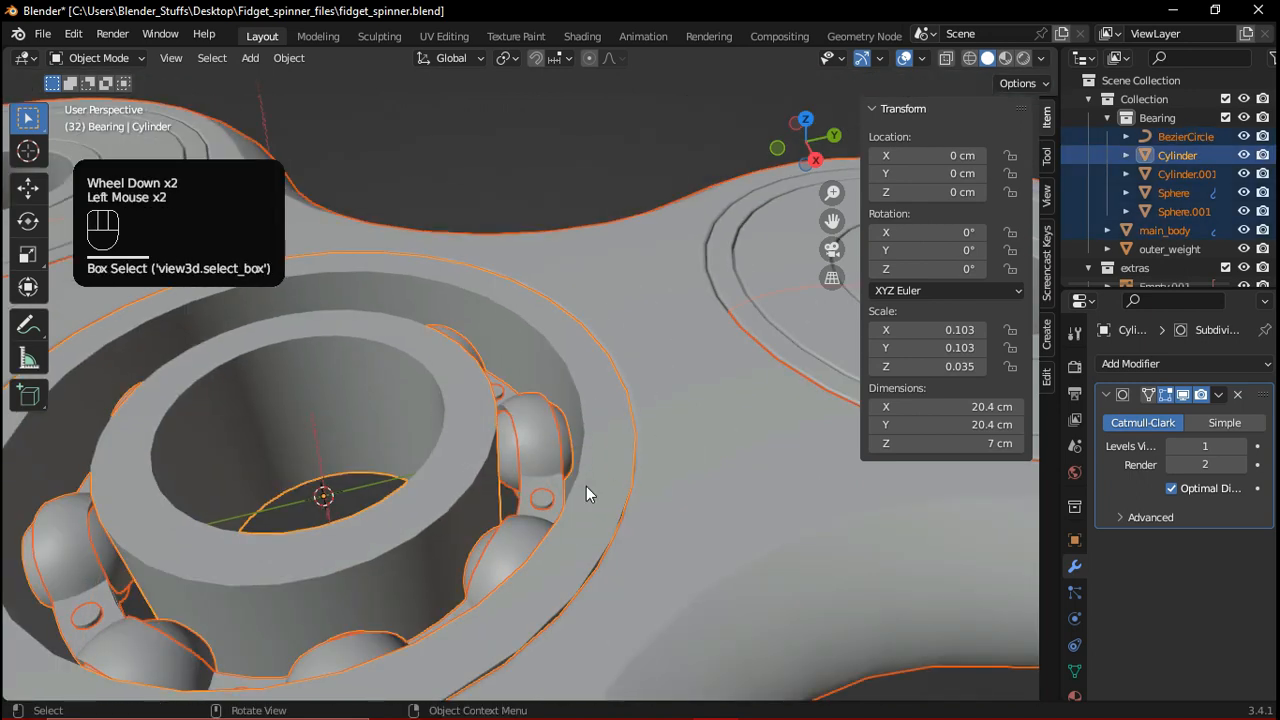
{"action": "scroll", "coordinate": [571, 470], "scroll_direction": "down", "scroll_amount": 2}
{"action": "middle_click_drag", "start_coordinate": [562, 442], "coordinate": [662, 428]}
{"action": "scroll", "coordinate": [662, 428], "scroll_direction": "down", "scroll_amount": 2}
{"action": "left_click", "coordinate": [749, 489], "text": "ctrl"}
{"action": "scroll", "coordinate": [608, 420], "scroll_direction": "up", "scroll_amount": 2}
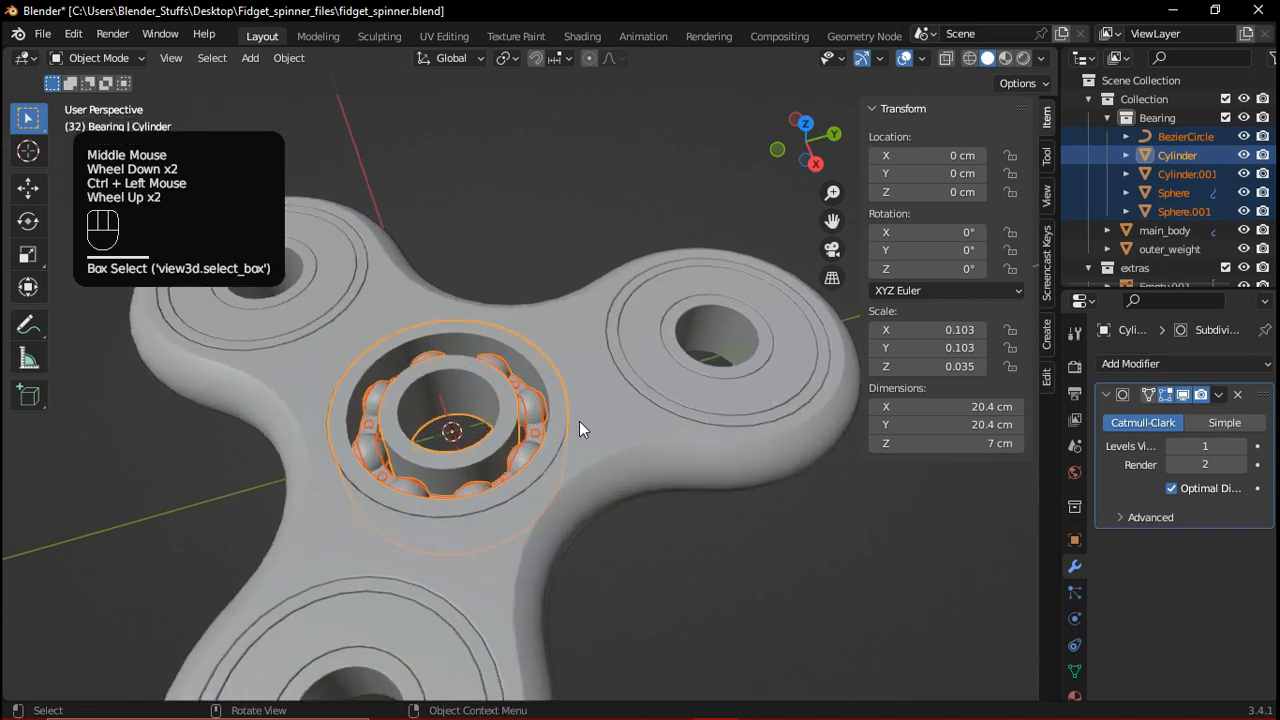
{"action": "key", "text": "slash"}
{"action": "left_click", "coordinate": [746, 569]}
Examine the isolated bearing's balls, cage and rivets up close between the inner and outer rings
{"action": "middle_click_drag", "start_coordinate": [516, 485], "coordinate": [390, 628], "text": "shift"}
{"action": "scroll", "coordinate": [569, 488], "scroll_direction": "up", "scroll_amount": 2}
{"action": "key", "text": "grave"}
{"action": "middle_click_drag", "start_coordinate": [586, 480], "coordinate": [447, 414], "text": "shift"}
{"action": "scroll", "coordinate": [542, 475], "scroll_direction": "up", "scroll_amount": 1}
{"action": "scroll", "coordinate": [622, 463], "scroll_direction": "up", "scroll_amount": 3}
{"action": "scroll", "coordinate": [622, 463], "scroll_direction": "up", "scroll_amount": 1}
{"action": "middle_click_drag", "start_coordinate": [622, 463], "coordinate": [690, 469]}
{"action": "scroll", "coordinate": [547, 361], "scroll_direction": "down", "scroll_amount": 2}
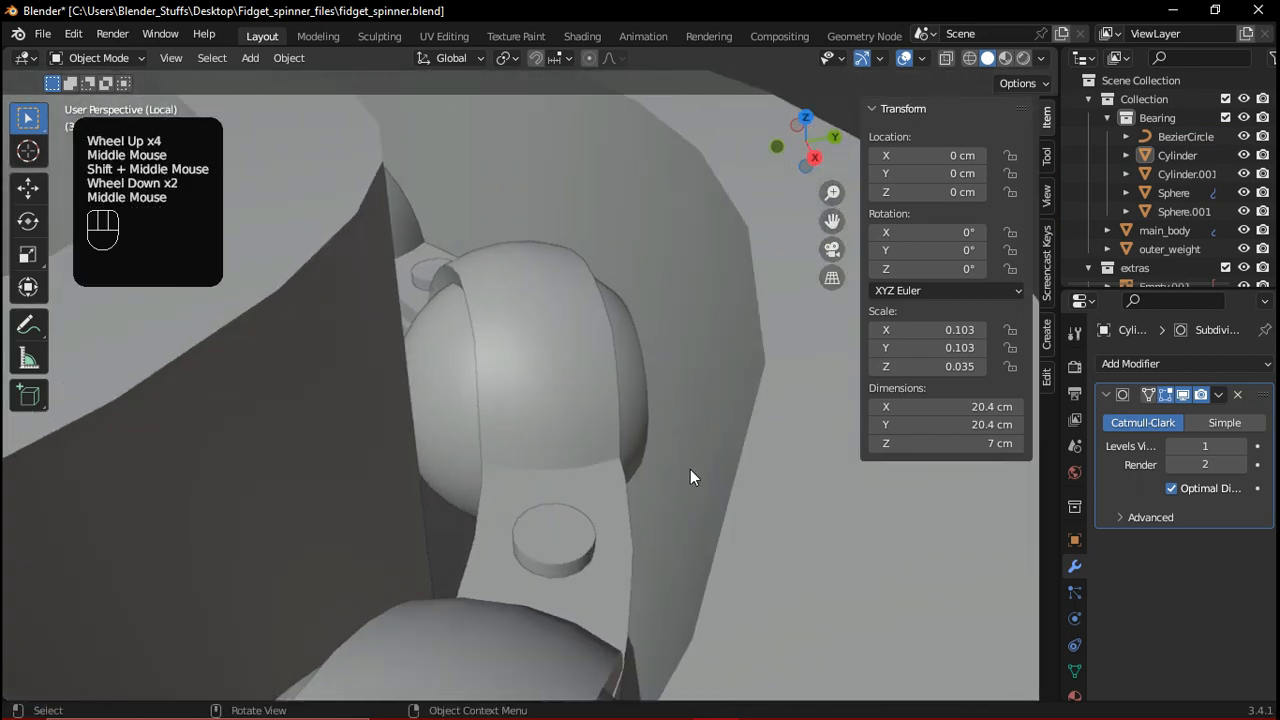
{"action": "middle_click_drag", "start_coordinate": [457, 518], "coordinate": [389, 503]}
Select the bearing's cage, rivets and guide curve, and hide them so only the rings and balls are shown
{"action": "left_click", "coordinate": [366, 384]}
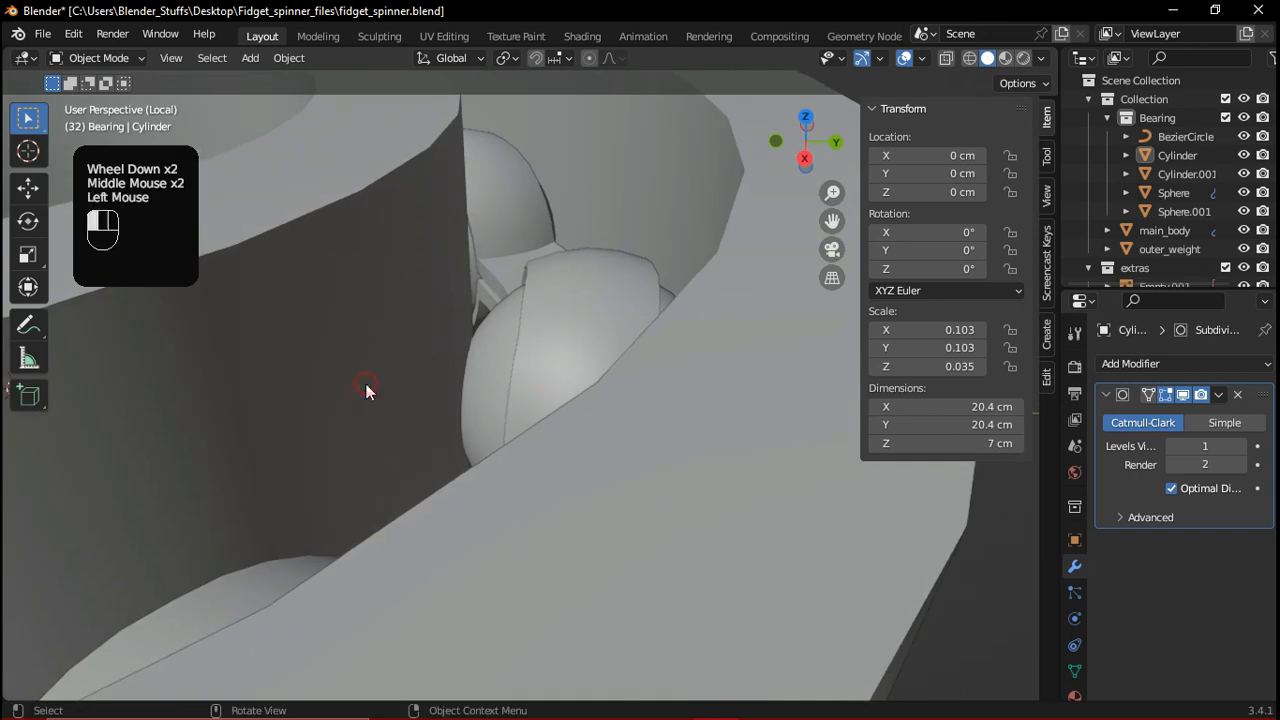
{"action": "scroll", "coordinate": [520, 449], "scroll_direction": "down", "scroll_amount": 1}
{"action": "middle_click_drag", "start_coordinate": [520, 449], "coordinate": [560, 412]}
{"action": "left_click", "coordinate": [560, 412]}
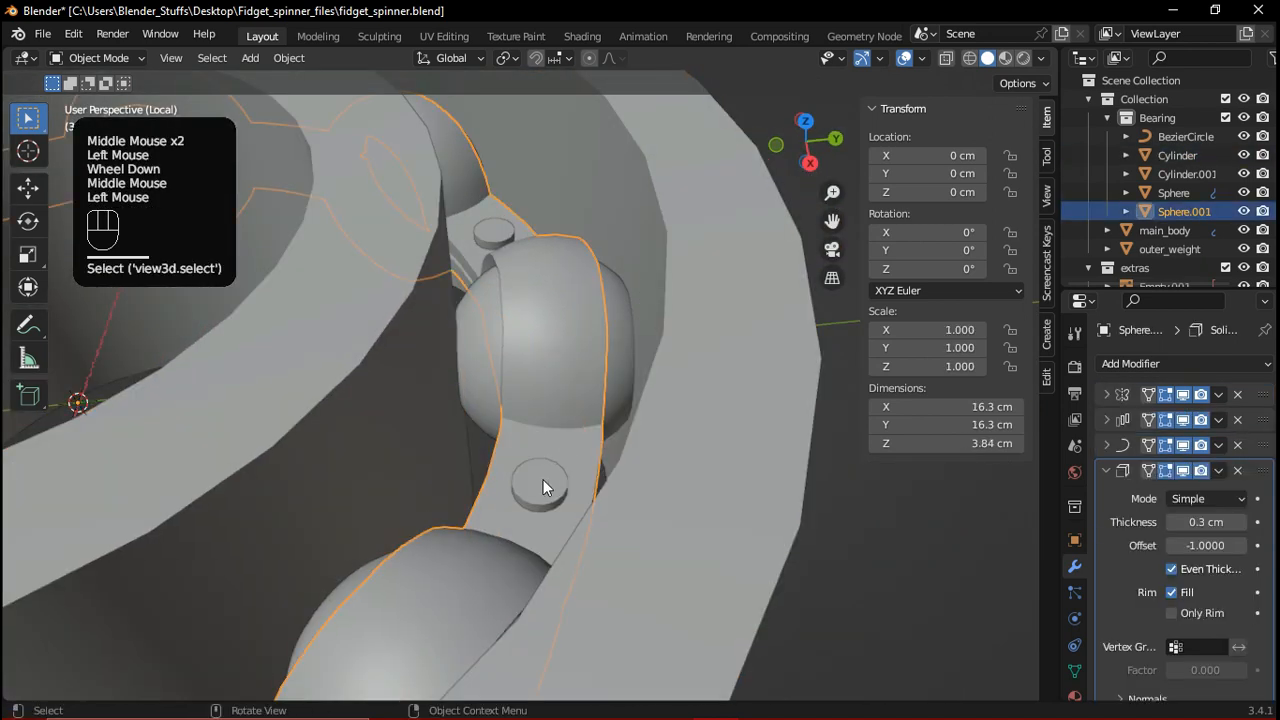
{"action": "left_click", "coordinate": [562, 518], "text": "shift"}
{"action": "scroll", "coordinate": [508, 465], "scroll_direction": "up", "scroll_amount": 2}
{"action": "middle_click_drag", "start_coordinate": [507, 453], "coordinate": [420, 326]}
{"action": "left_click", "coordinate": [565, 590]}
{"action": "key", "text": "h"}
Select the bearing rings and start editing their mesh in edge select mode
{"action": "middle_click_drag", "start_coordinate": [480, 380], "coordinate": [383, 412], "text": "shift"}
{"action": "left_click", "coordinate": [385, 414]}
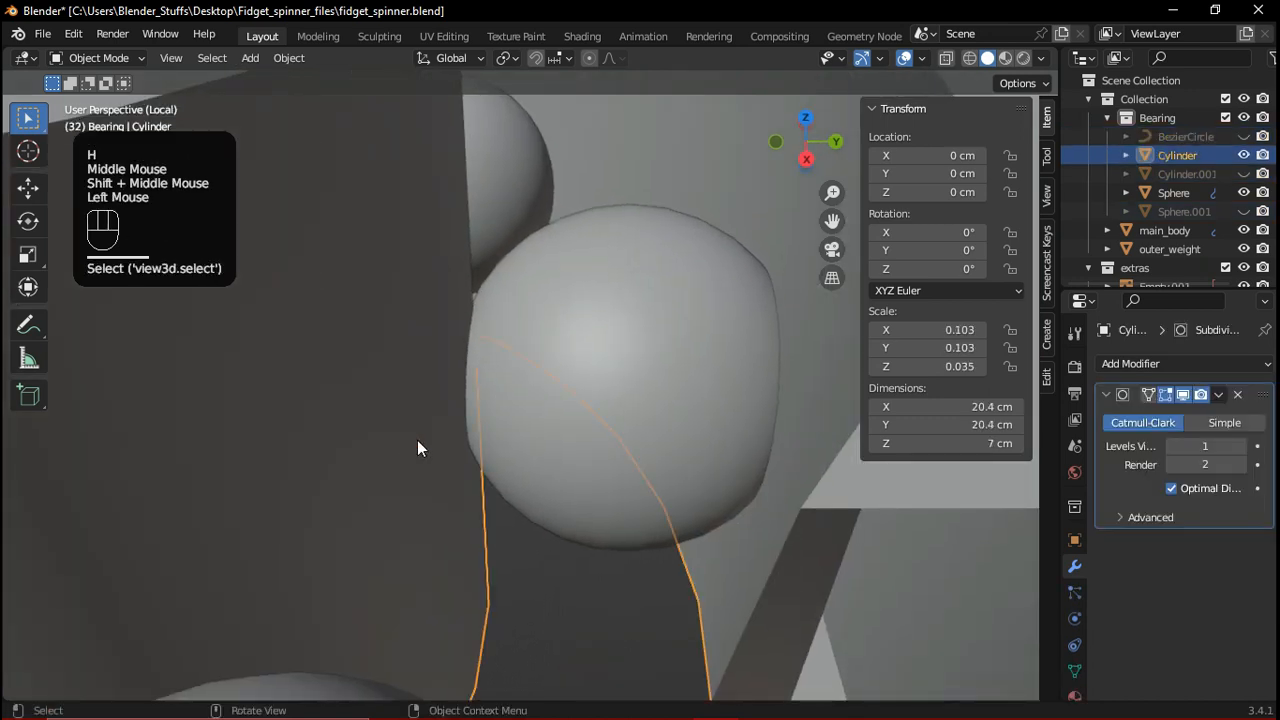
{"action": "scroll", "coordinate": [480, 470], "scroll_direction": "down", "scroll_amount": 4}
{"action": "middle_click_drag", "start_coordinate": [556, 465], "coordinate": [557, 469]}
{"action": "scroll", "coordinate": [557, 469], "scroll_direction": "up", "scroll_amount": 1}
{"action": "key", "text": "Tab"}
{"action": "scroll", "coordinate": [509, 434], "scroll_direction": "up", "scroll_amount": 3}
{"action": "middle_click_drag", "start_coordinate": [509, 434], "coordinate": [174, 118], "text": "shift"}
{"action": "left_click", "coordinate": [180, 57]}
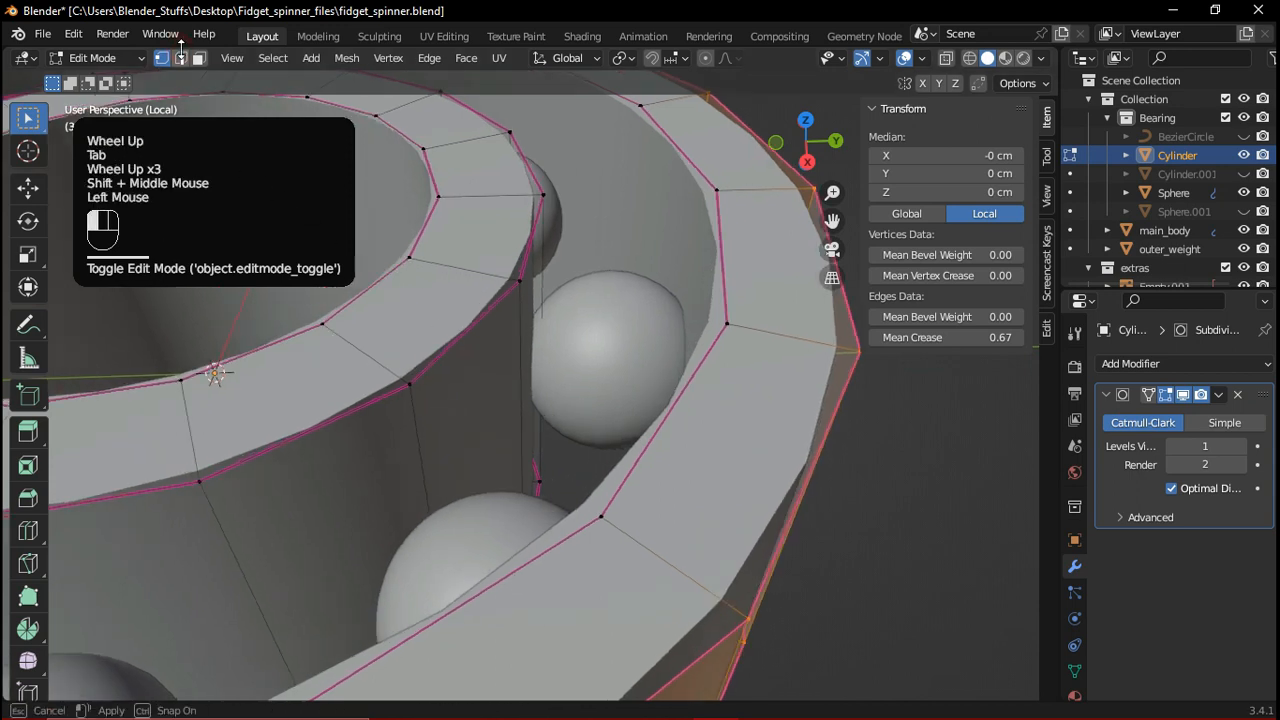
{"action": "left_click", "coordinate": [180, 57]}
Add one centred edge loop around the inner ring's wall facing the balls
{"action": "scroll", "coordinate": [526, 449], "scroll_direction": "up", "scroll_amount": 3}
{"action": "key", "text": "ctrl+r"}
{"action": "right_click", "coordinate": [554, 543]}
{"action": "middle_click_drag", "start_coordinate": [554, 543], "coordinate": [657, 514]}
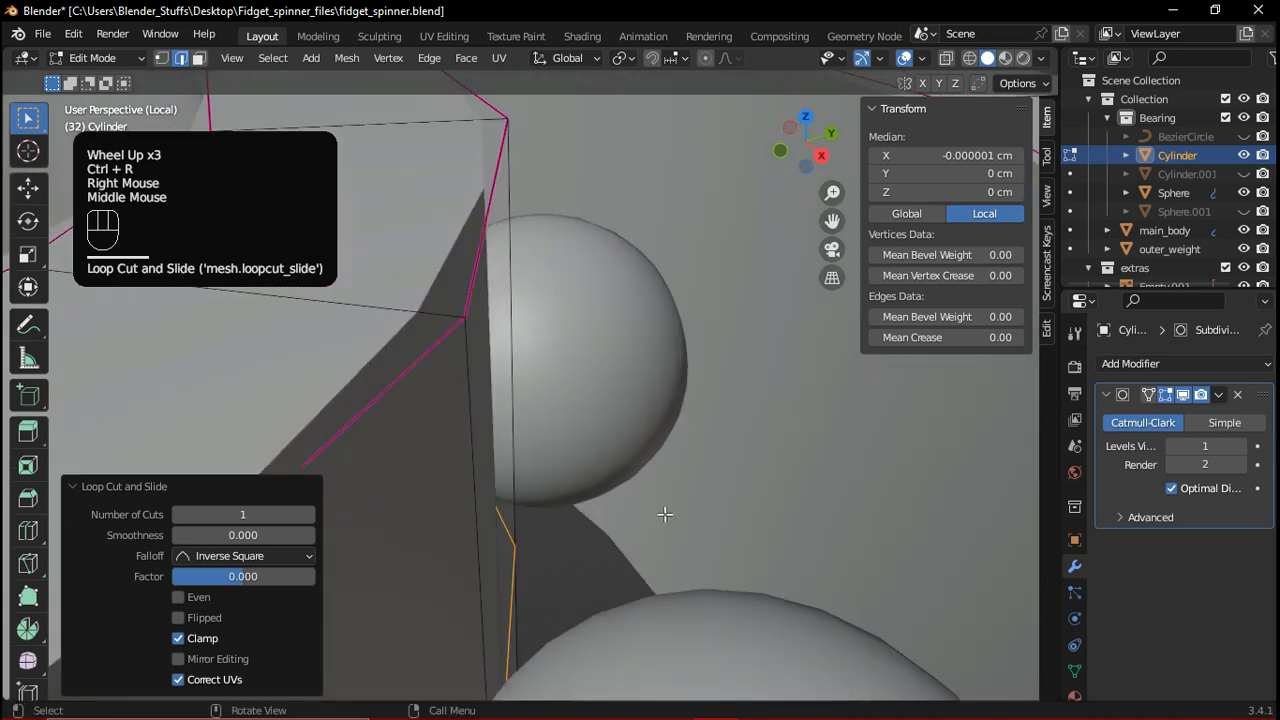
Turn off the subdivision's viewport display, add a centred loop around the outer ring's inside wall, and add the inner ring's loop to the selection
{"action": "scroll", "coordinate": [700, 500], "scroll_direction": "down", "scroll_amount": 1}
{"action": "left_click", "coordinate": [1190, 400]}
{"action": "middle_click_drag", "start_coordinate": [743, 523], "coordinate": [805, 493], "text": "shift"}
{"action": "scroll", "coordinate": [709, 466], "scroll_direction": "up", "scroll_amount": 3}
{"action": "key", "text": "ctrl+r"}
{"action": "left_click", "coordinate": [815, 497]}
{"action": "right_click", "coordinate": [753, 537]}
{"action": "left_click", "coordinate": [409, 614], "text": "alt+shift"}
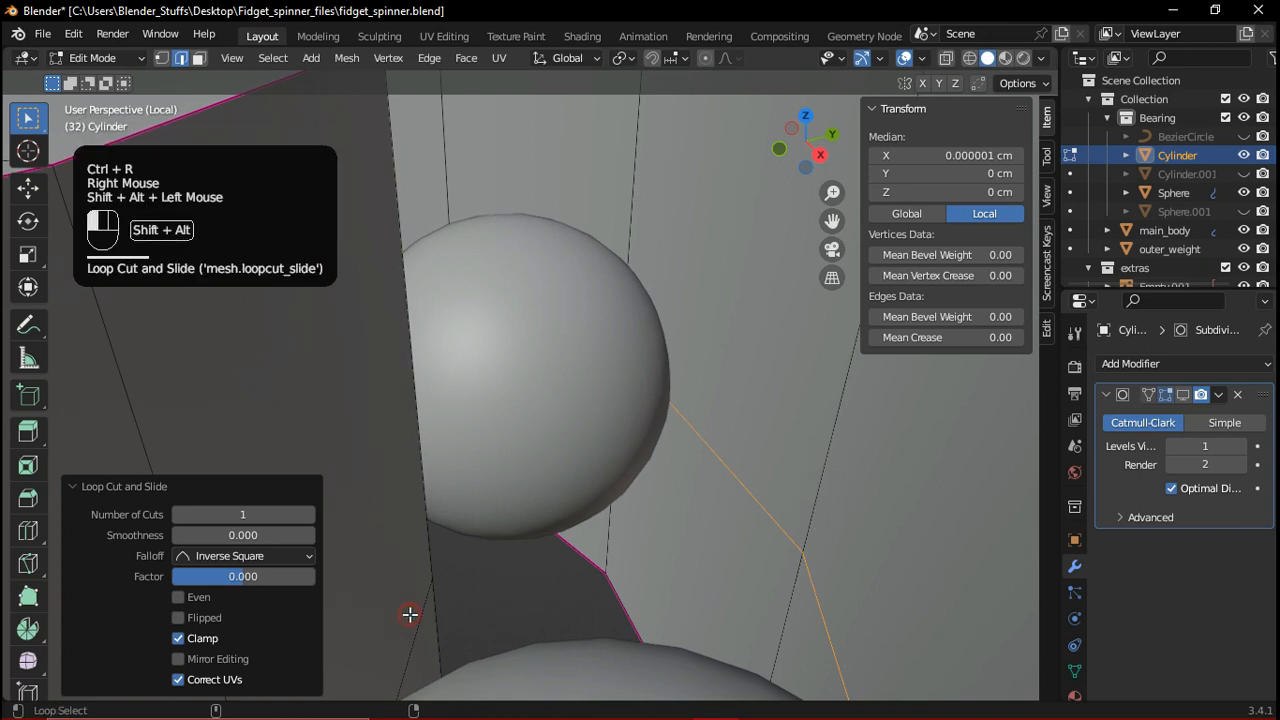
Bevel both centre loops with one segment and a 28.1 cm width to form face bands facing the balls
{"action": "middle_click_drag", "start_coordinate": [674, 557], "coordinate": [681, 517]}
{"action": "scroll", "coordinate": [634, 535], "scroll_direction": "up", "scroll_amount": 2}
{"action": "key", "text": "ctrl+b"}
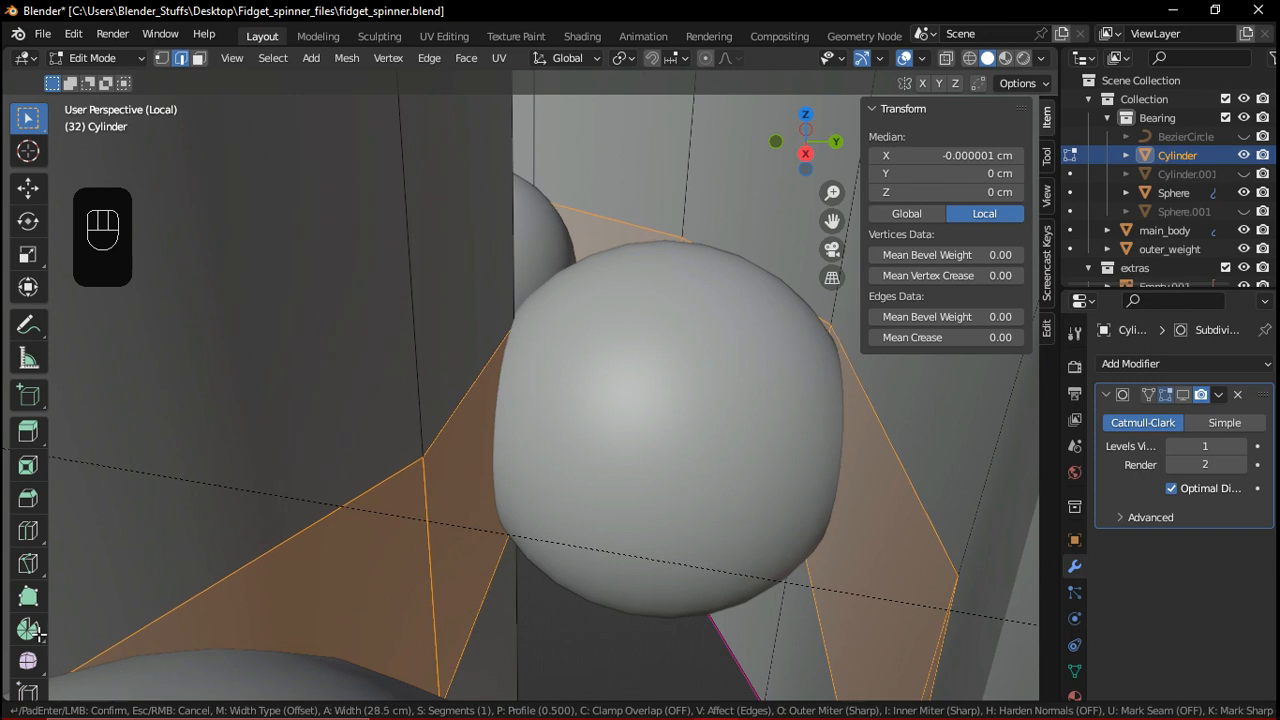
{"action": "left_click", "coordinate": [55, 515]}
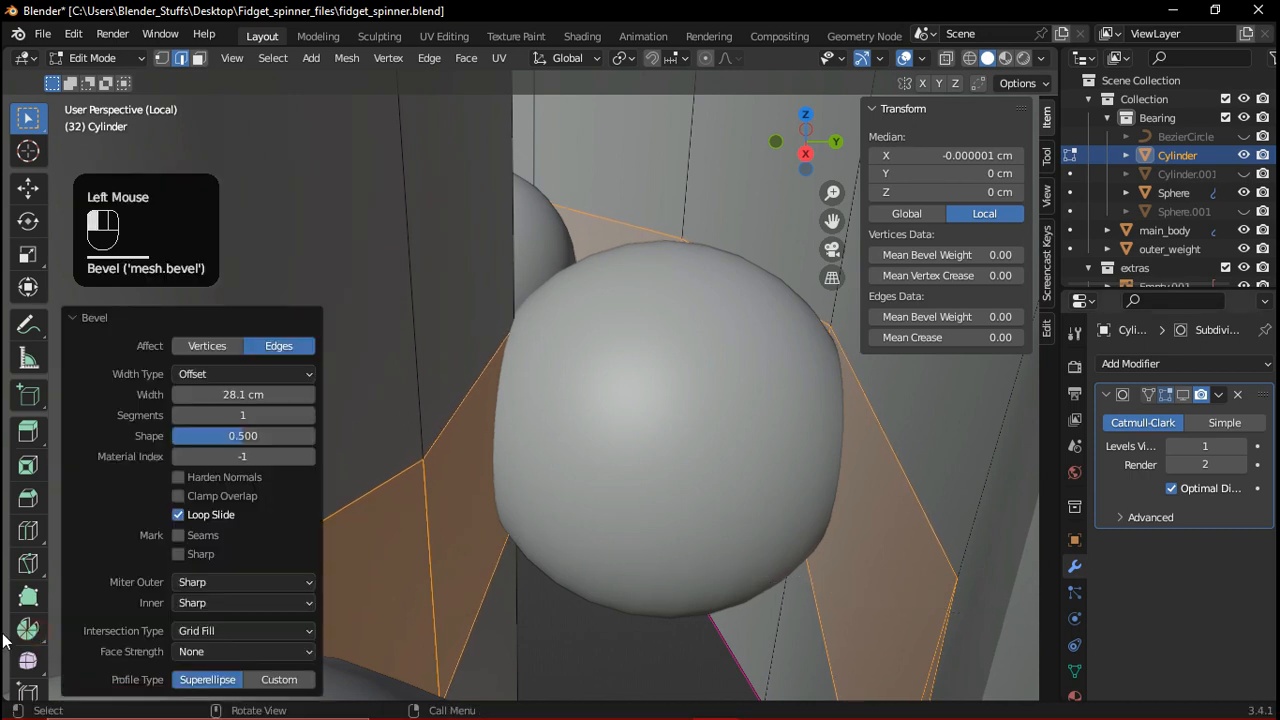
{"action": "scroll", "coordinate": [50, 510], "scroll_direction": "down", "scroll_amount": 2}
{"action": "middle_click_drag", "start_coordinate": [672, 411], "coordinate": [689, 453]}
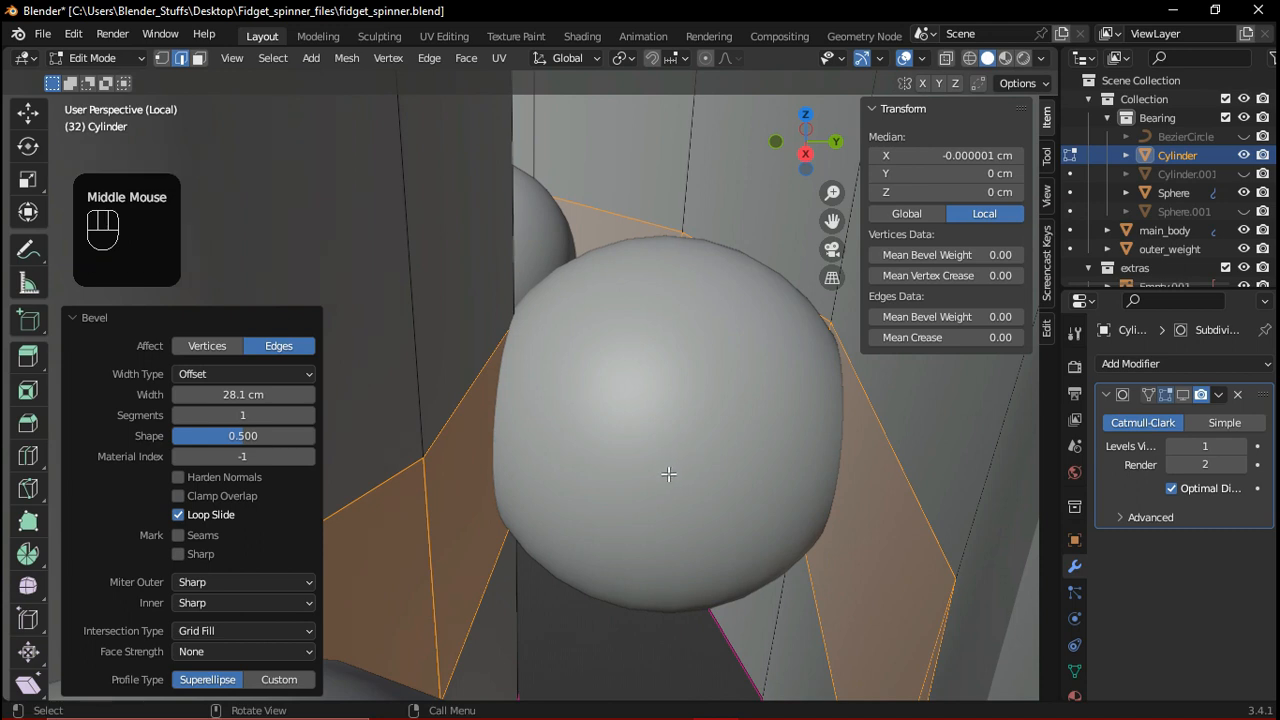
Extrude the two bevelled face bands along their normals into the rings to form ball grooves
{"action": "key", "text": "alt+e"}
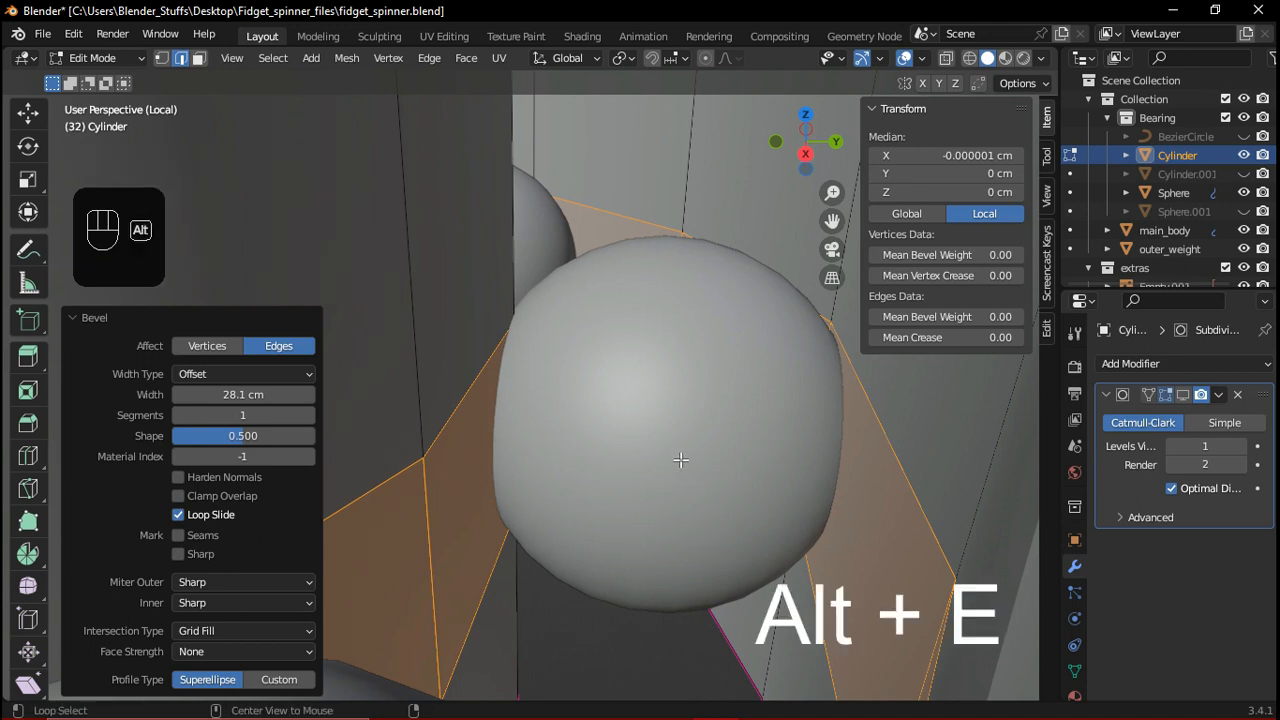
{"action": "left_click", "coordinate": [653, 482]}
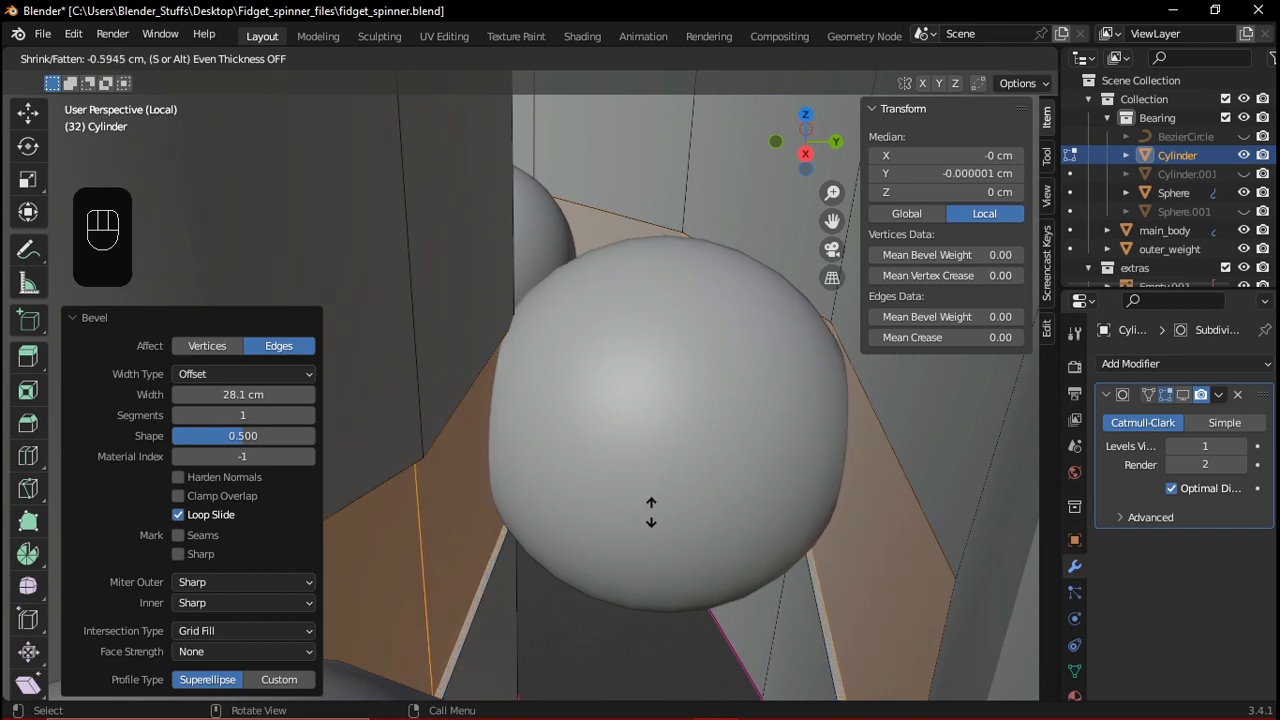
{"action": "left_click", "coordinate": [680, 630]}
{"action": "scroll", "coordinate": [720, 420], "scroll_direction": "down", "scroll_amount": 2}
{"action": "middle_click_drag", "start_coordinate": [720, 420], "coordinate": [710, 462]}
Finish mesh editing, check the ball grooves in both rings, and turn the subdivision's viewport display back on
{"action": "key", "text": "Tab"}
{"action": "scroll", "coordinate": [645, 392], "scroll_direction": "down", "scroll_amount": 2}
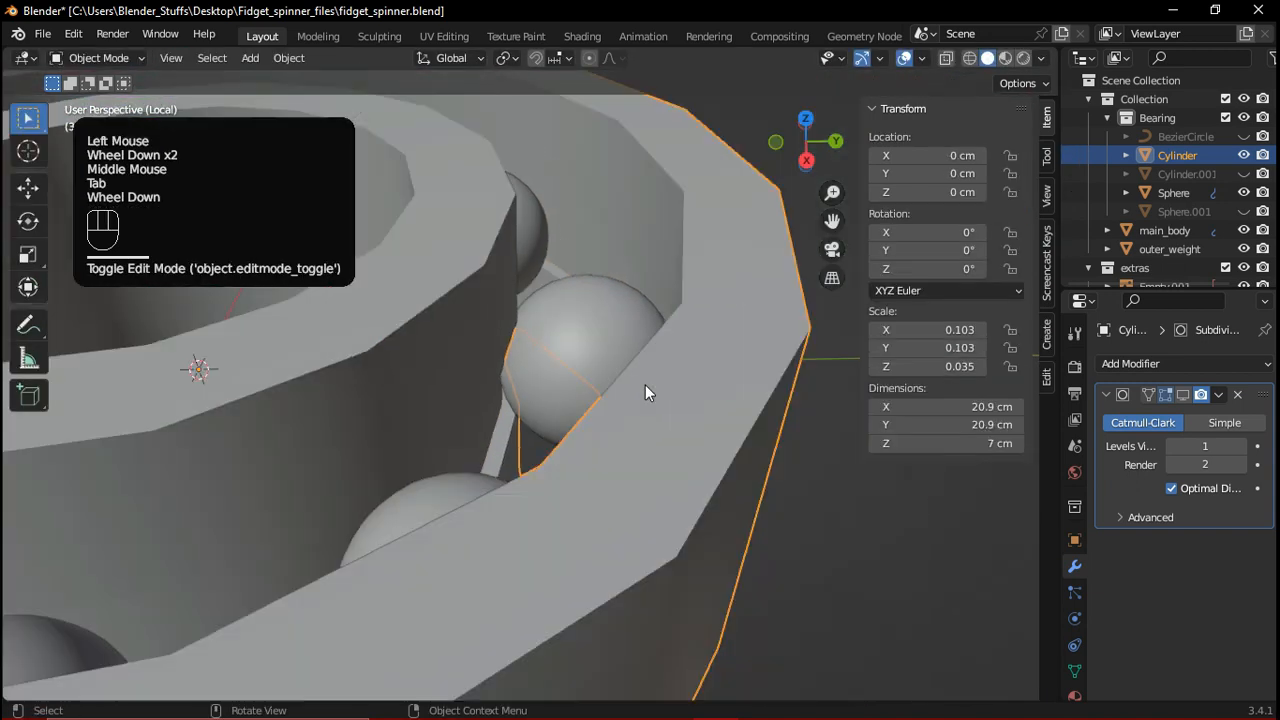
{"action": "middle_click_drag", "start_coordinate": [645, 392], "coordinate": [680, 415]}
{"action": "scroll", "coordinate": [680, 415], "scroll_direction": "up", "scroll_amount": 4}
{"action": "middle_click_drag", "start_coordinate": [517, 458], "coordinate": [720, 466]}
{"action": "scroll", "coordinate": [638, 412], "scroll_direction": "down", "scroll_amount": 2}
{"action": "middle_click_drag", "start_coordinate": [636, 406], "coordinate": [706, 455]}
{"action": "scroll", "coordinate": [657, 533], "scroll_direction": "down", "scroll_amount": 2}
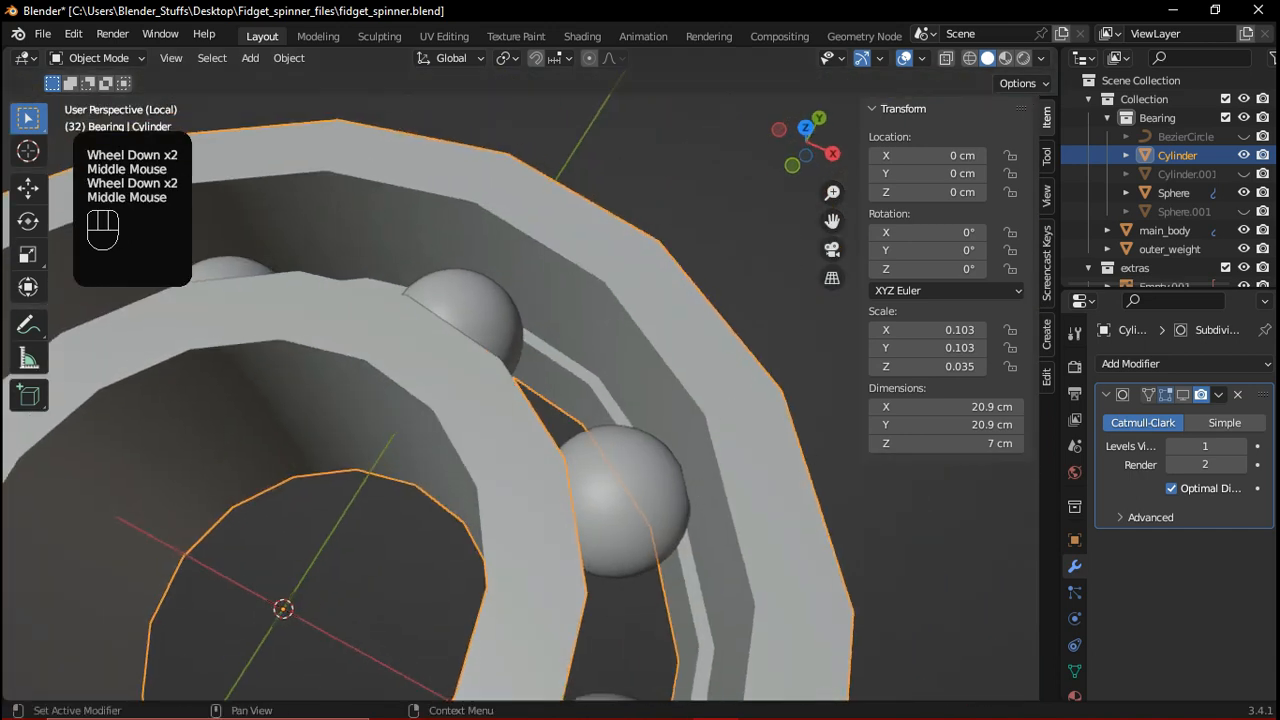
{"action": "left_click", "coordinate": [1184, 397]}
Examine the smoothed ball grooves close up, comparing the rings in object and edit mode
{"action": "scroll", "coordinate": [640, 425], "scroll_direction": "up", "scroll_amount": 1}
{"action": "middle_click_drag", "start_coordinate": [620, 410], "coordinate": [548, 328]}
{"action": "scroll", "coordinate": [575, 351], "scroll_direction": "up", "scroll_amount": 3}
{"action": "key", "text": "Tab"}
{"action": "scroll", "coordinate": [729, 440], "scroll_direction": "up", "scroll_amount": 1}
{"action": "mouse_move", "coordinate": [729, 440]}
{"action": "middle_mouse_down"}
{"action": "mouse_move", "coordinate": [710, 410]}
{"action": "mouse_move", "coordinate": [689, 414]}
{"action": "mouse_move", "coordinate": [731, 421]}
{"action": "middle_mouse_up"}
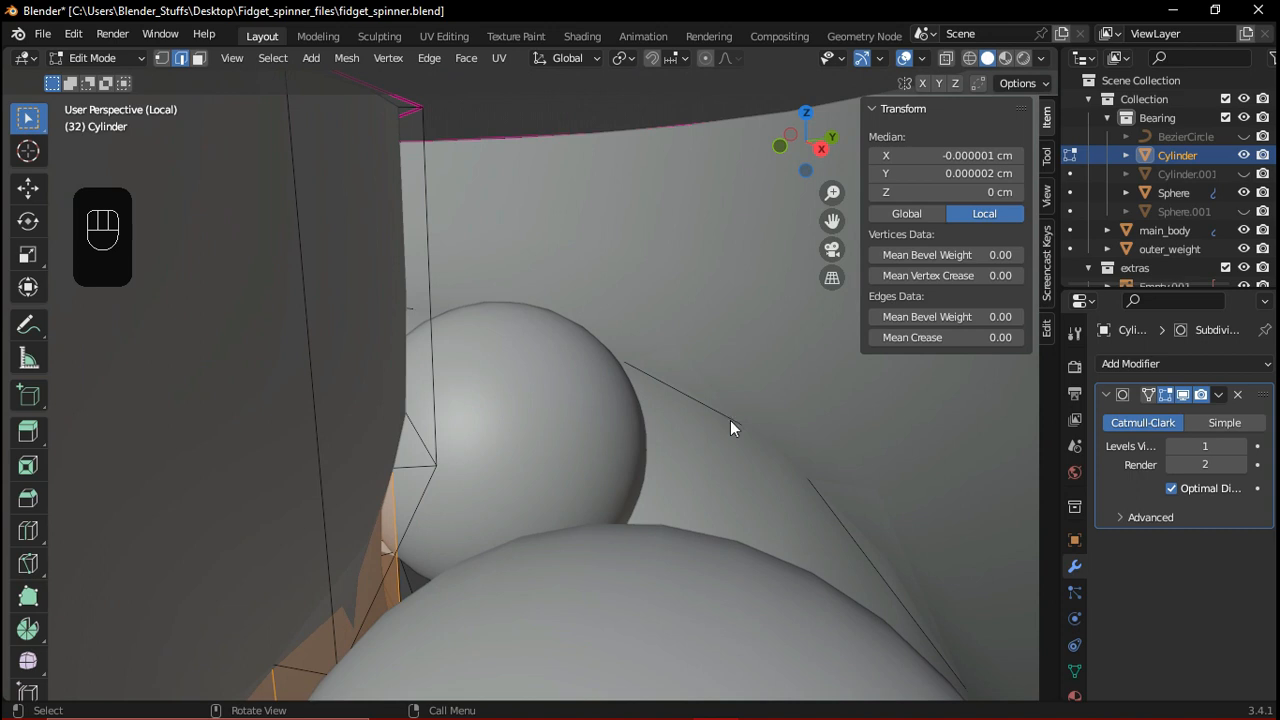
{"action": "key", "text": "Tab"}
{"action": "scroll", "coordinate": [740, 503], "scroll_direction": "down", "scroll_amount": 2}
{"action": "middle_click_drag", "start_coordinate": [740, 503], "coordinate": [625, 435]}
{"action": "key", "text": "Tab"}
{"action": "scroll", "coordinate": [694, 466], "scroll_direction": "up", "scroll_amount": 2}
{"action": "scroll", "coordinate": [646, 449], "scroll_direction": "up", "scroll_amount": 3}
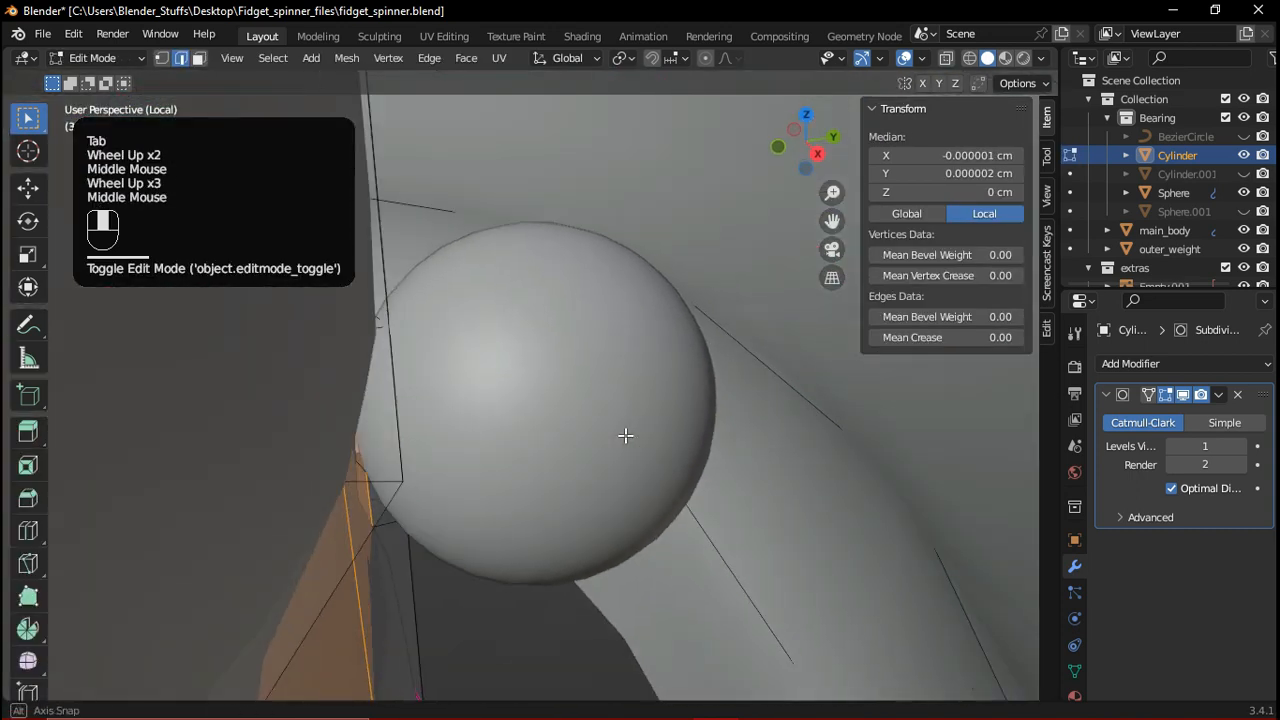
{"action": "middle_click_drag", "start_coordinate": [781, 502], "coordinate": [680, 480], "text": "shift"}
{"action": "scroll", "coordinate": [682, 465], "scroll_direction": "up", "scroll_amount": 2}
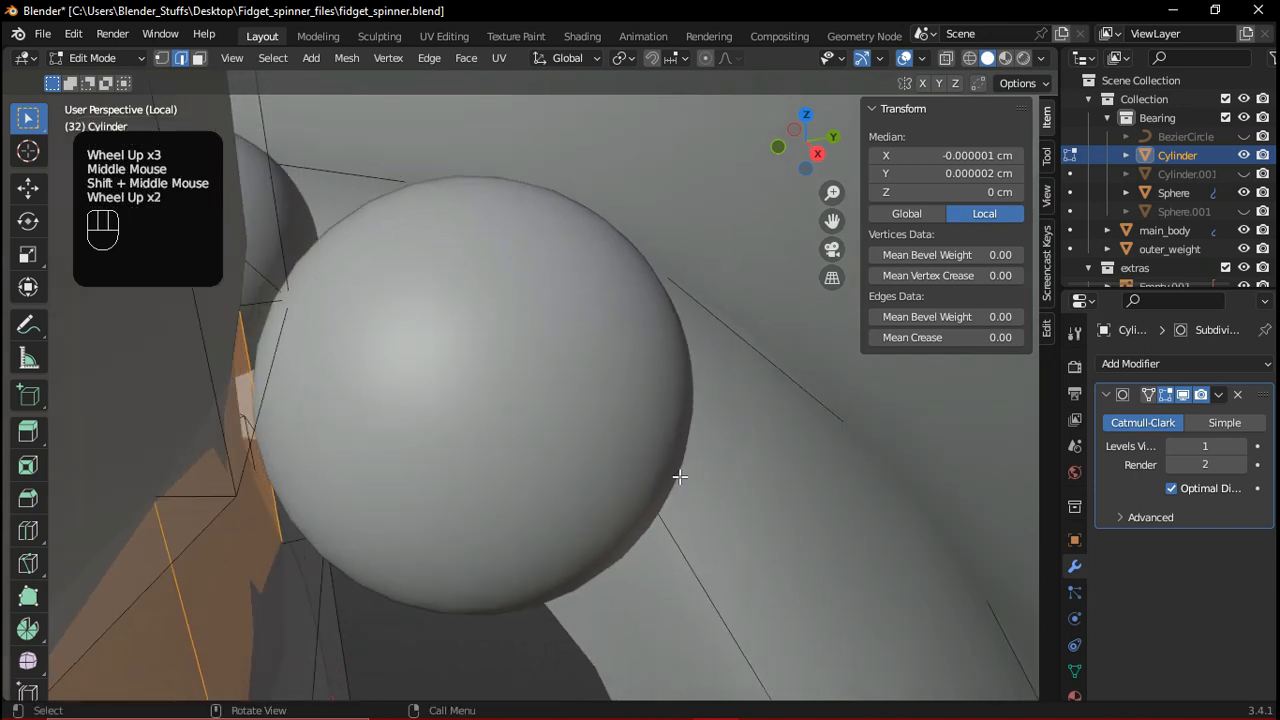
{"action": "scroll", "coordinate": [689, 449], "scroll_direction": "down", "scroll_amount": 4}
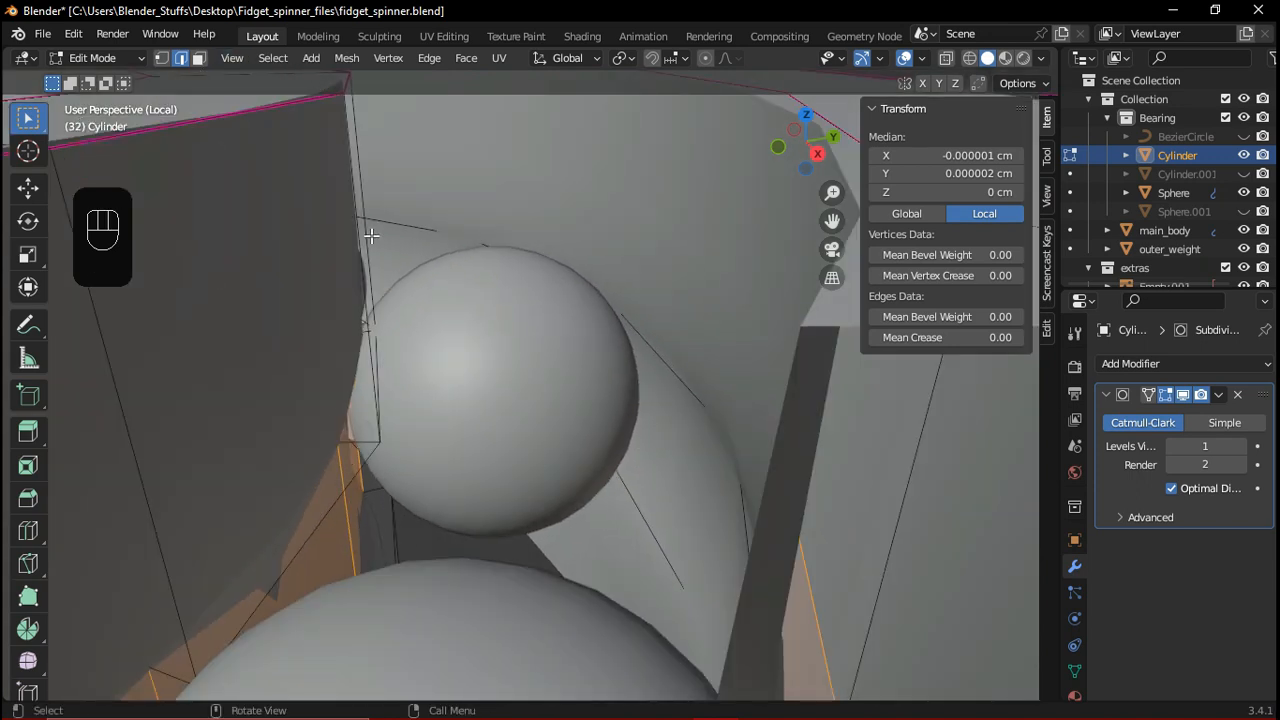
Select all the rings' sharp edges with 30° sharpness, set their mean crease to 1.00, and finish mesh editing
{"action": "left_click", "coordinate": [546, 213]}
{"action": "key", "text": "Tab"}
{"action": "key", "text": "Tab"}
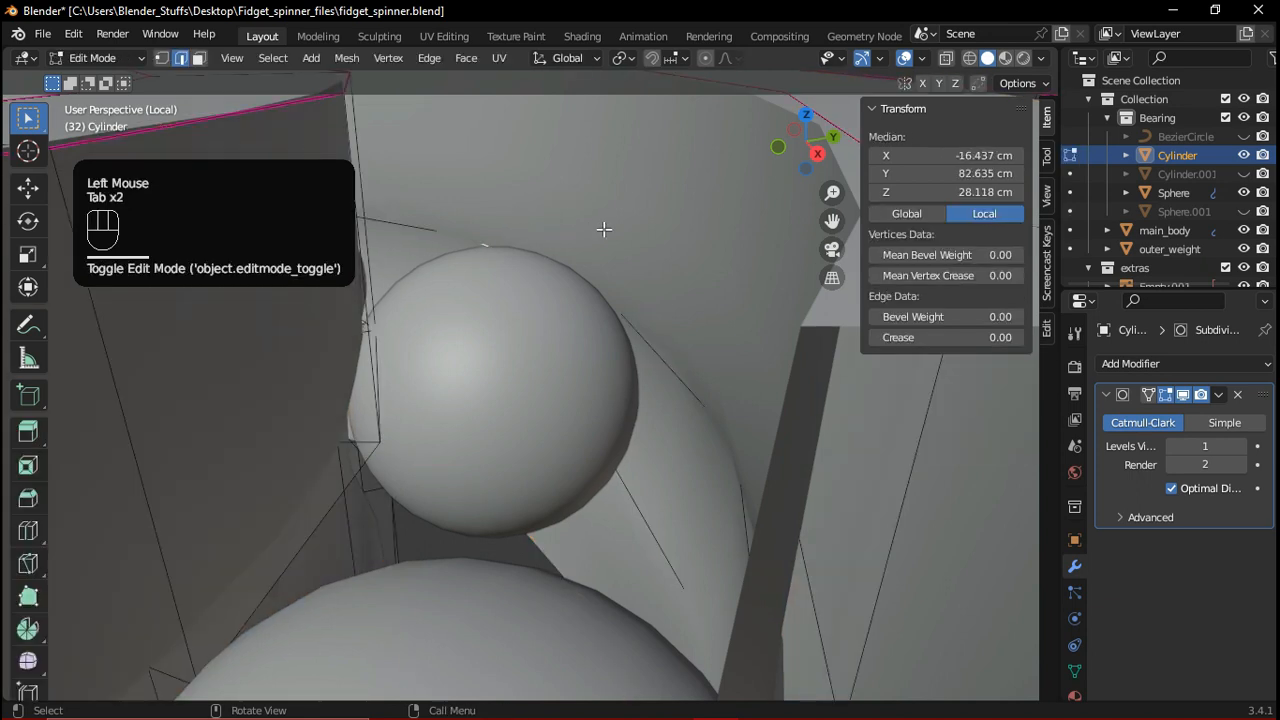
{"action": "scroll", "coordinate": [620, 205], "scroll_direction": "down", "scroll_amount": 2}
{"action": "left_click", "coordinate": [669, 140]}
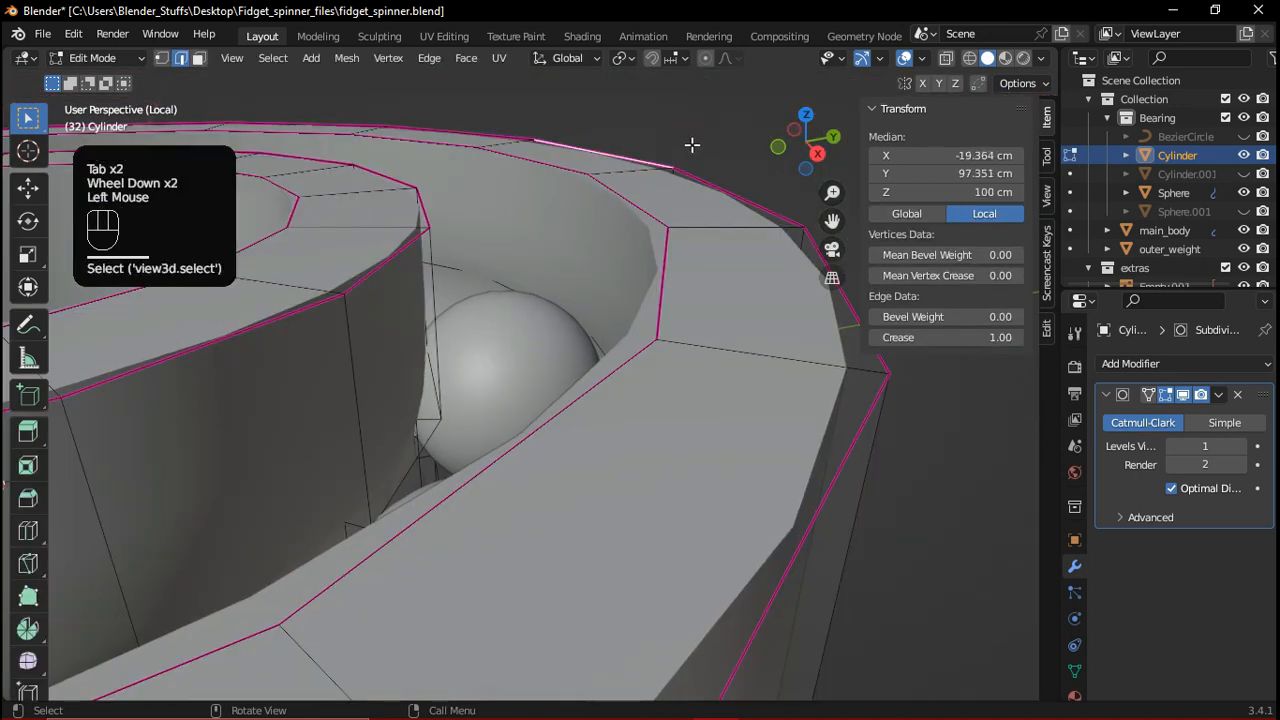
{"action": "key", "text": "a"}
{"action": "key", "text": "a"}
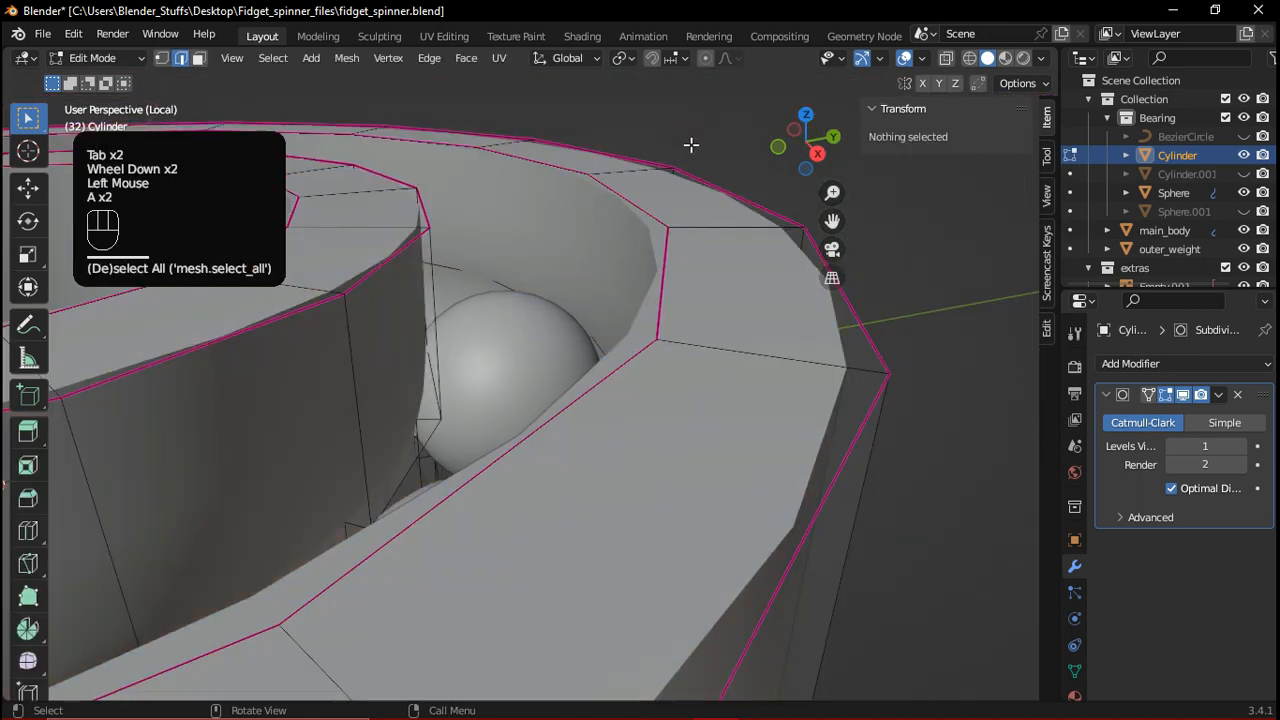
{"action": "left_click", "coordinate": [273, 58]}
{"action": "left_click", "coordinate": [352, 255]}
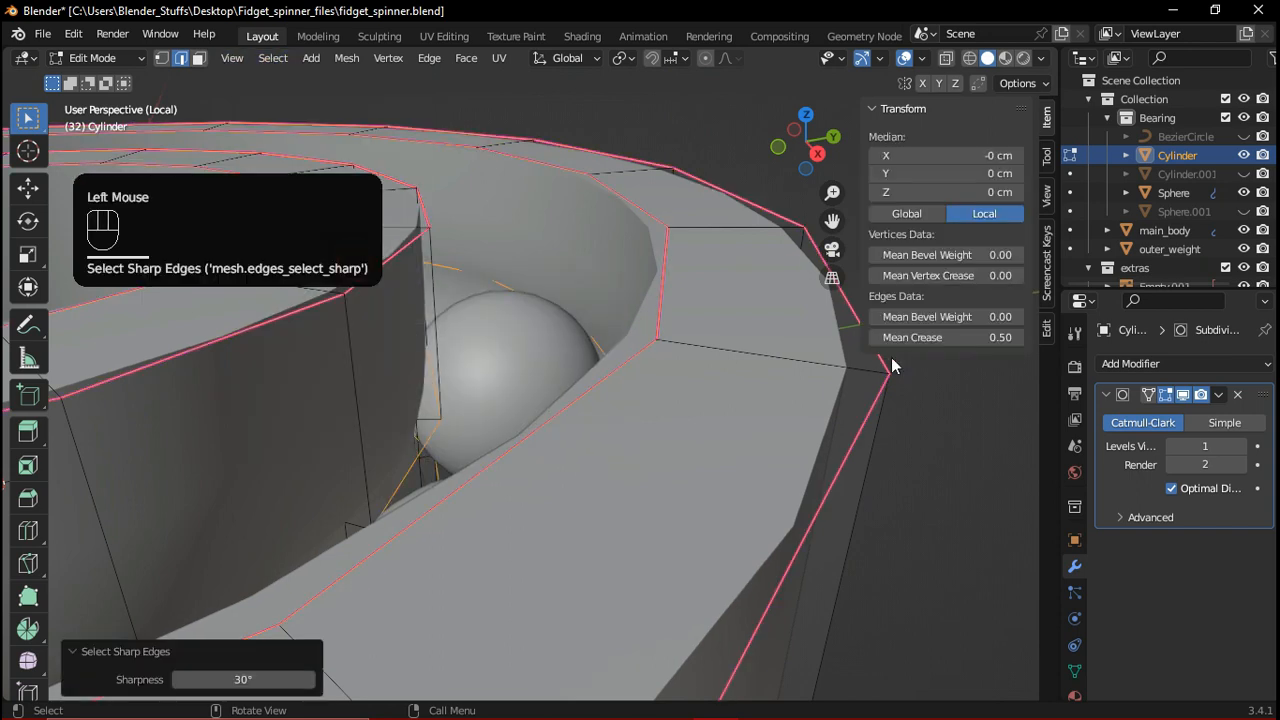
{"action": "left_click_drag", "start_coordinate": [946, 337], "coordinate": [1012, 337]}
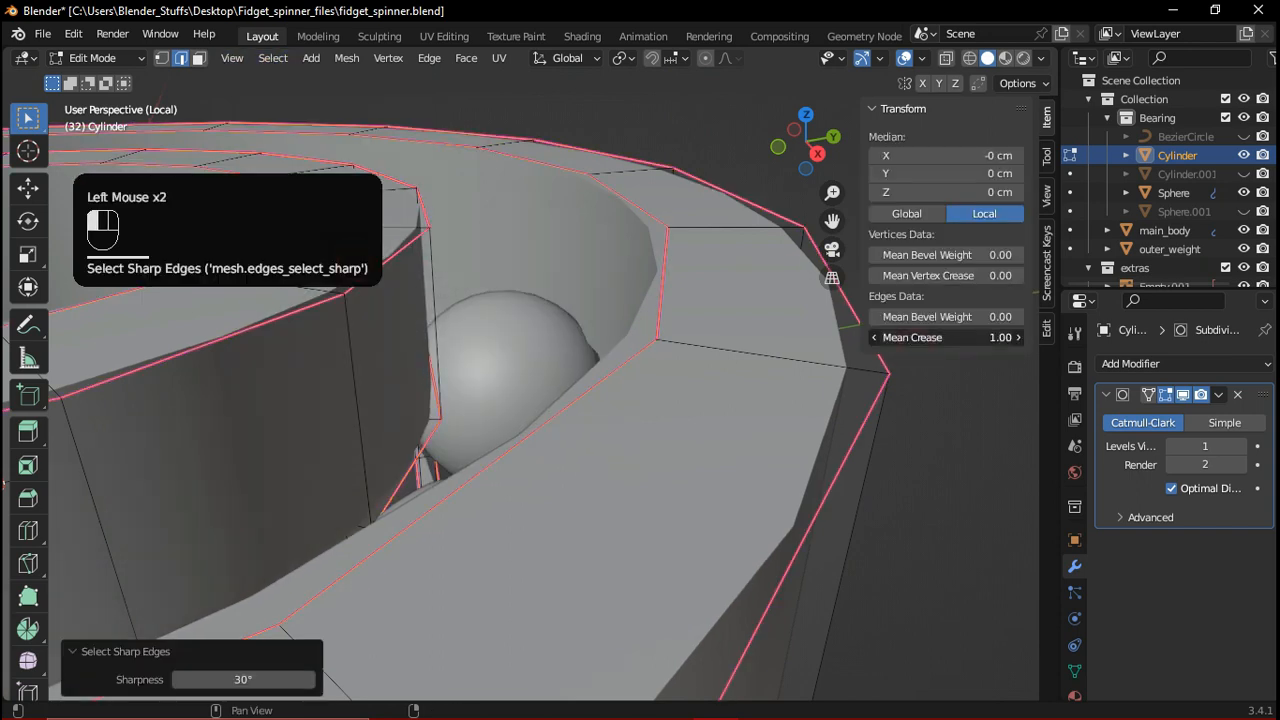
{"action": "key", "text": "Tab"}
Deselect the rings and examine the creased grooves around the balls from several angles
{"action": "scroll", "coordinate": [700, 376], "scroll_direction": "down", "scroll_amount": 1}
{"action": "middle_click_drag", "start_coordinate": [700, 376], "coordinate": [698, 173]}
{"action": "scroll", "coordinate": [670, 382], "scroll_direction": "up", "scroll_amount": 4}
{"action": "scroll", "coordinate": [590, 355], "scroll_direction": "down", "scroll_amount": 3}
{"action": "left_click", "coordinate": [697, 173]}
{"action": "middle_click_drag", "start_coordinate": [510, 420], "coordinate": [543, 374]}
{"action": "scroll", "coordinate": [478, 365], "scroll_direction": "down", "scroll_amount": 2}
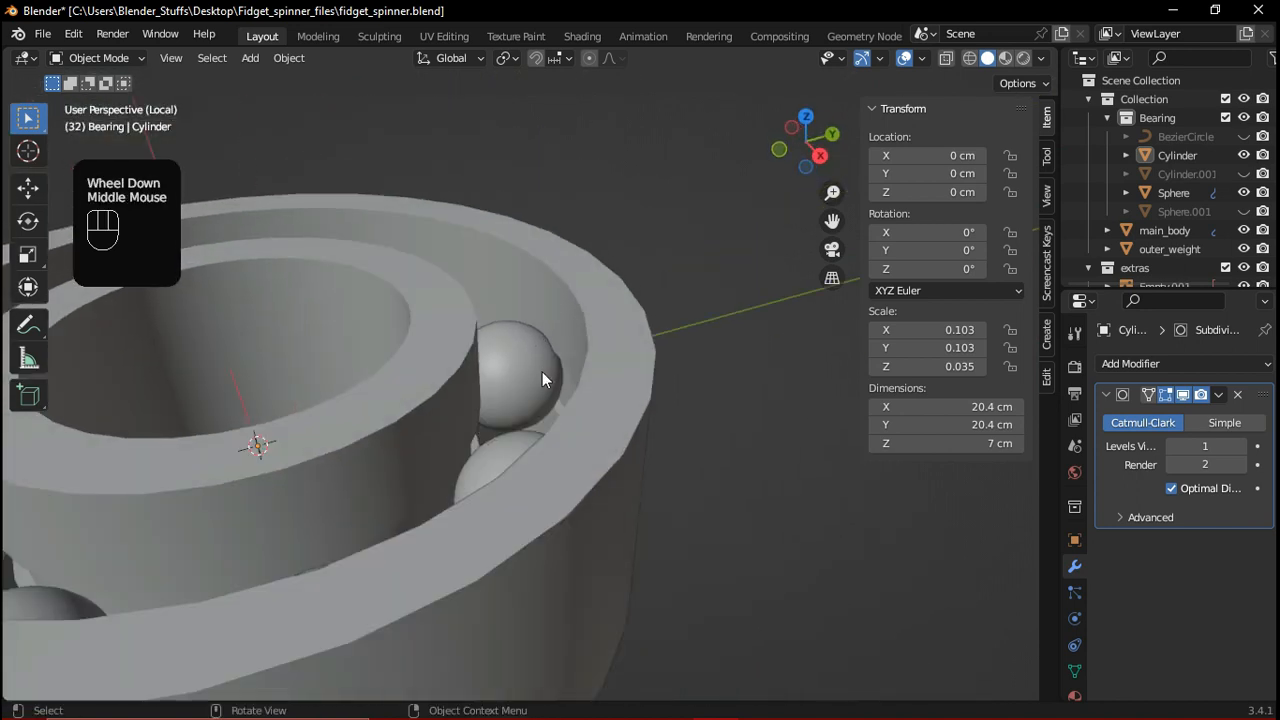
{"action": "scroll", "coordinate": [630, 416], "scroll_direction": "up", "scroll_amount": 3}
{"action": "scroll", "coordinate": [630, 410], "scroll_direction": "up", "scroll_amount": 1}
{"action": "middle_click_drag", "start_coordinate": [630, 410], "coordinate": [591, 369]}
{"action": "scroll", "coordinate": [611, 386], "scroll_direction": "down", "scroll_amount": 4}
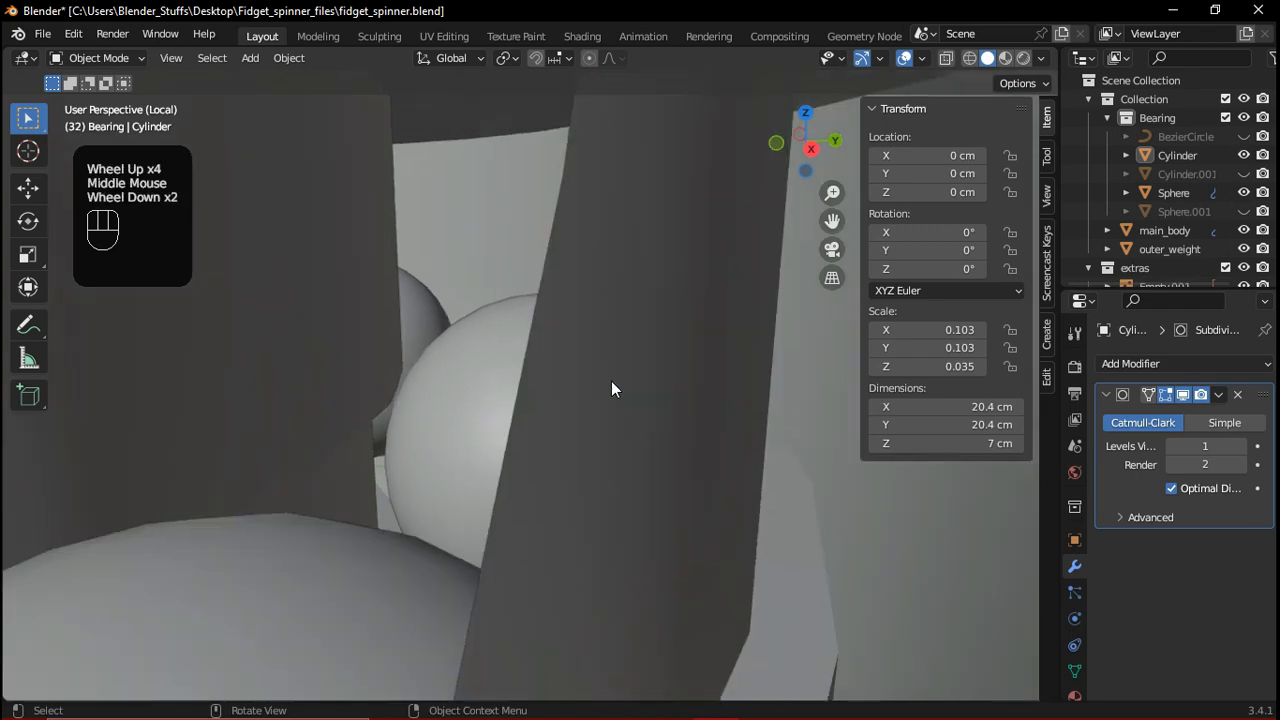
{"action": "scroll", "coordinate": [611, 388], "scroll_direction": "down", "scroll_amount": 2}
{"action": "middle_click_drag", "start_coordinate": [613, 413], "coordinate": [652, 476]}
{"action": "scroll", "coordinate": [652, 476], "scroll_direction": "down", "scroll_amount": 3}
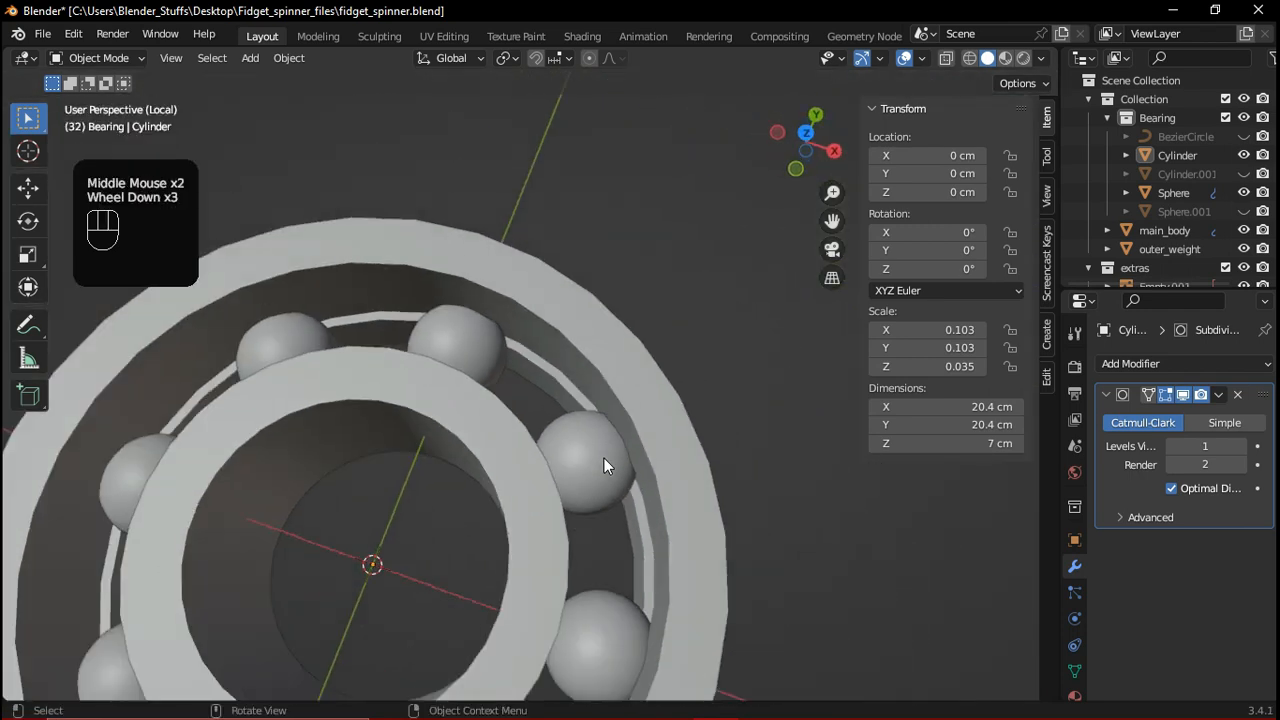
Leave local view, reveal all hidden objects, and clear the selection
{"action": "key", "text": "grave"}
{"action": "middle_click_drag", "start_coordinate": [533, 408], "coordinate": [491, 363]}
{"action": "key", "text": "slash"}
{"action": "scroll", "coordinate": [577, 395], "scroll_direction": "up", "scroll_amount": 2}
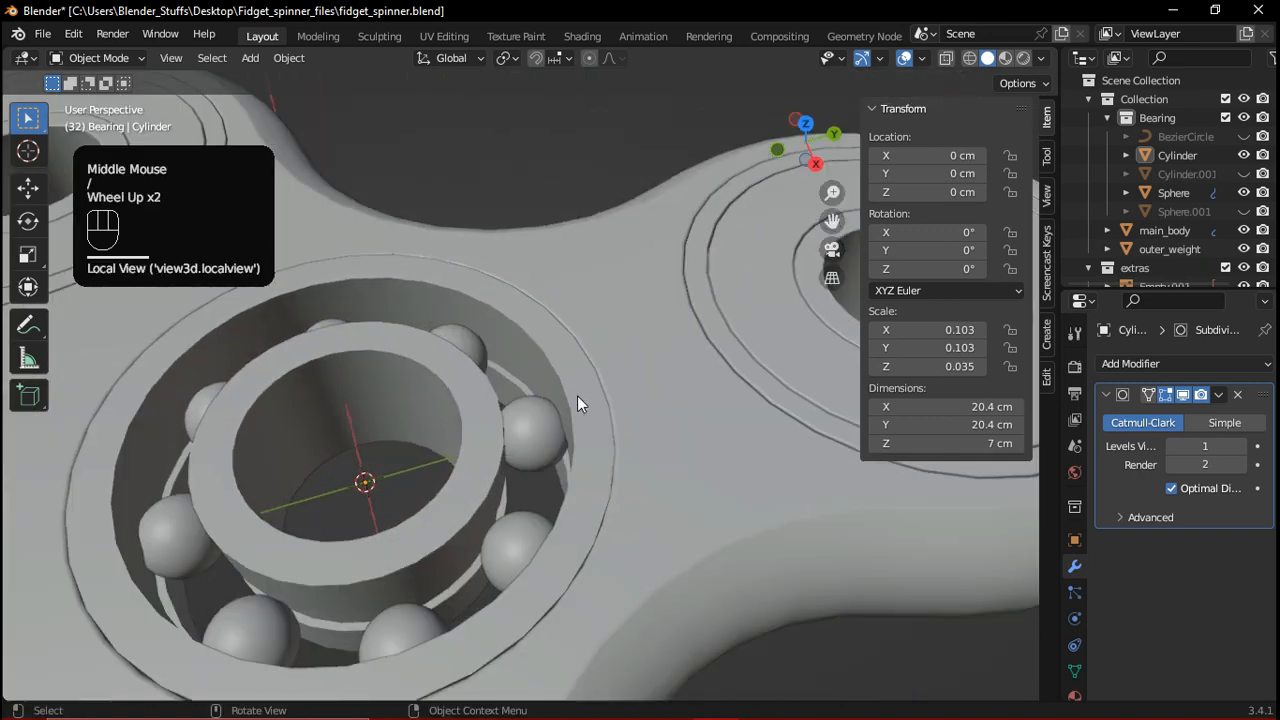
{"action": "key", "text": "alt+h"}
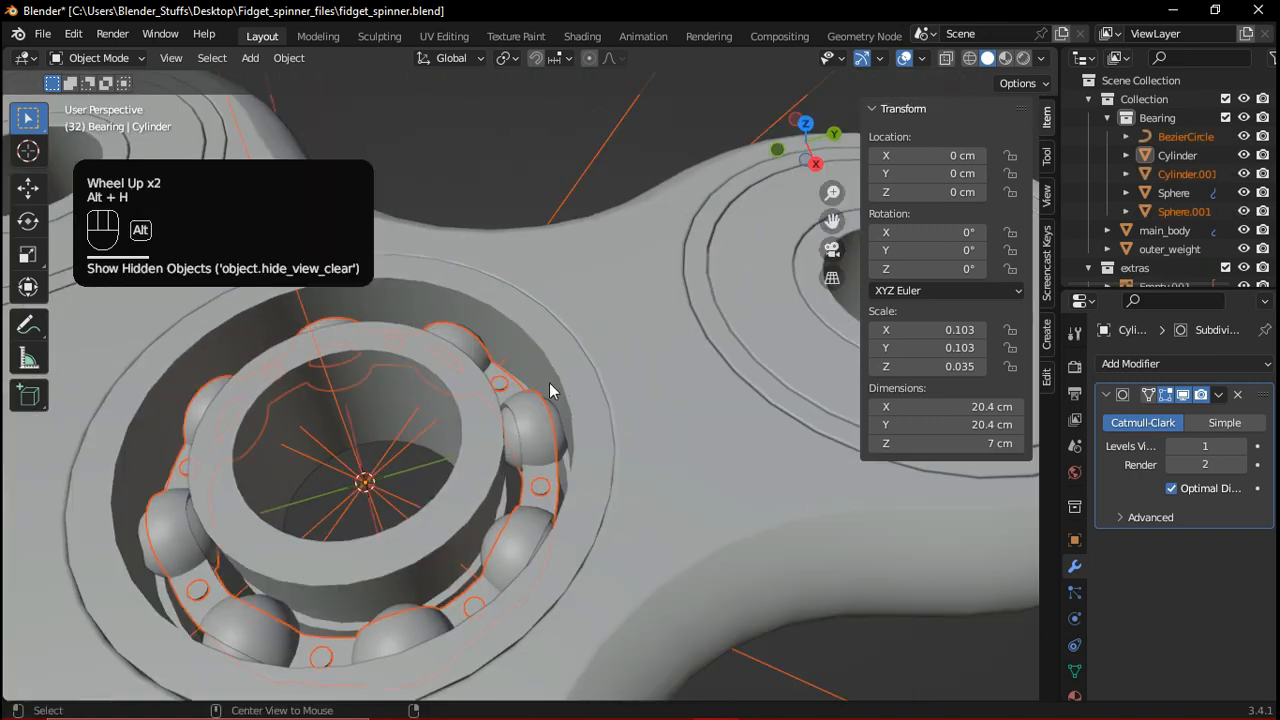
{"action": "left_click", "coordinate": [531, 371]}
Check the finished bearing in the spinner body, then box-select the revealed helper empties and hide them again
{"action": "middle_click_drag", "start_coordinate": [531, 371], "coordinate": [518, 376]}
{"action": "scroll", "coordinate": [411, 398], "scroll_direction": "up", "scroll_amount": 2}
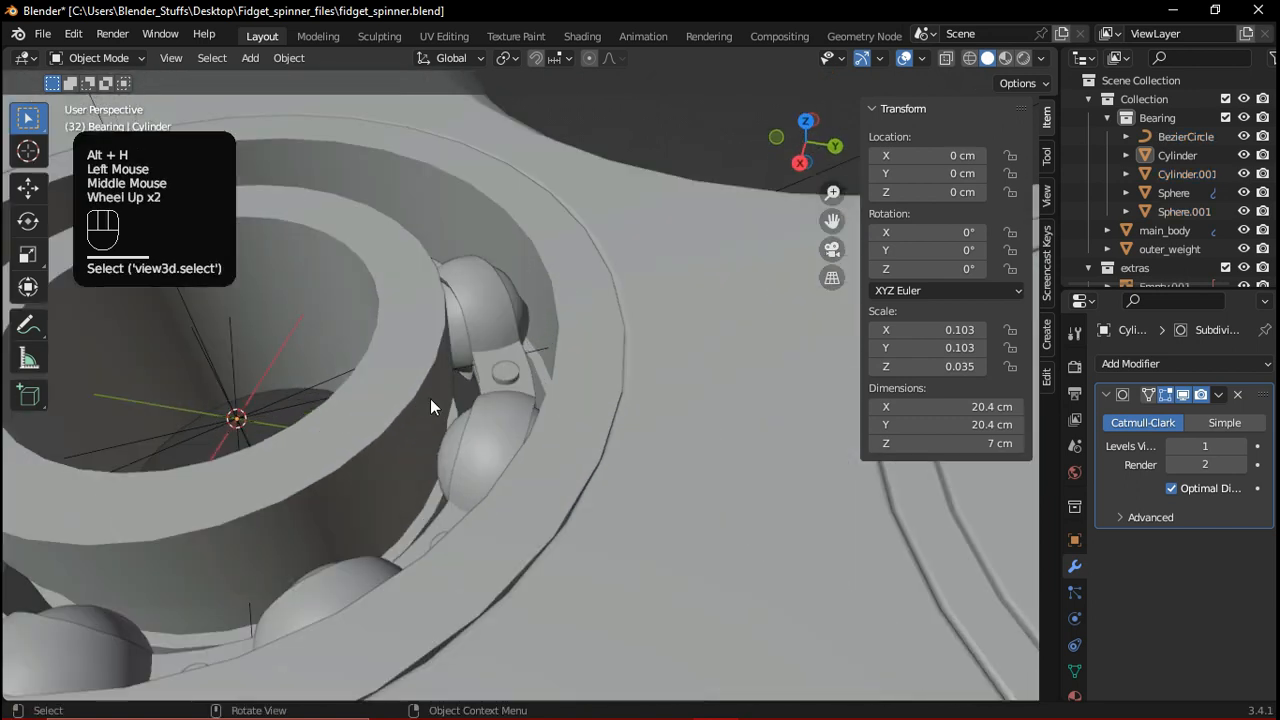
{"action": "middle_click_drag", "start_coordinate": [411, 398], "coordinate": [431, 404]}
{"action": "scroll", "coordinate": [298, 435], "scroll_direction": "down", "scroll_amount": 3}
{"action": "middle_click_drag", "start_coordinate": [562, 417], "coordinate": [366, 347]}
{"action": "left_click_drag", "start_coordinate": [464, 158], "coordinate": [518, 213]}
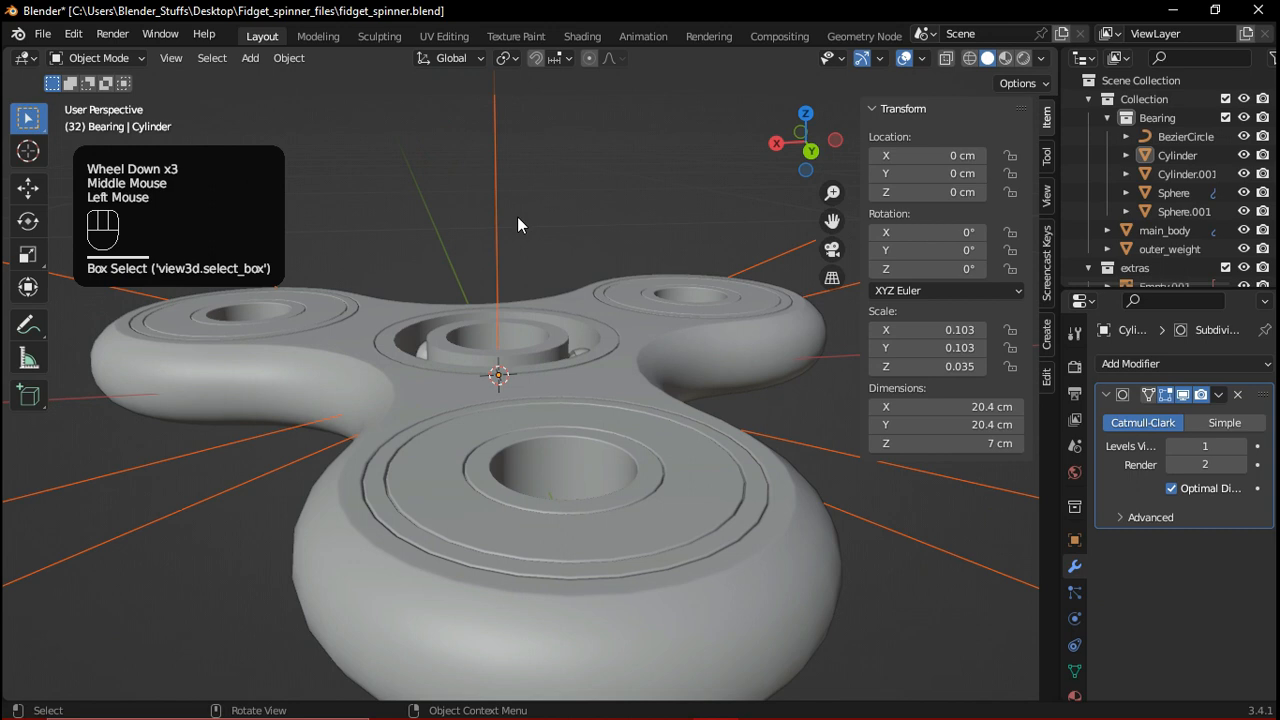
{"action": "key", "text": "h"}
{"action": "middle_click_drag", "start_coordinate": [554, 249], "coordinate": [896, 309]}
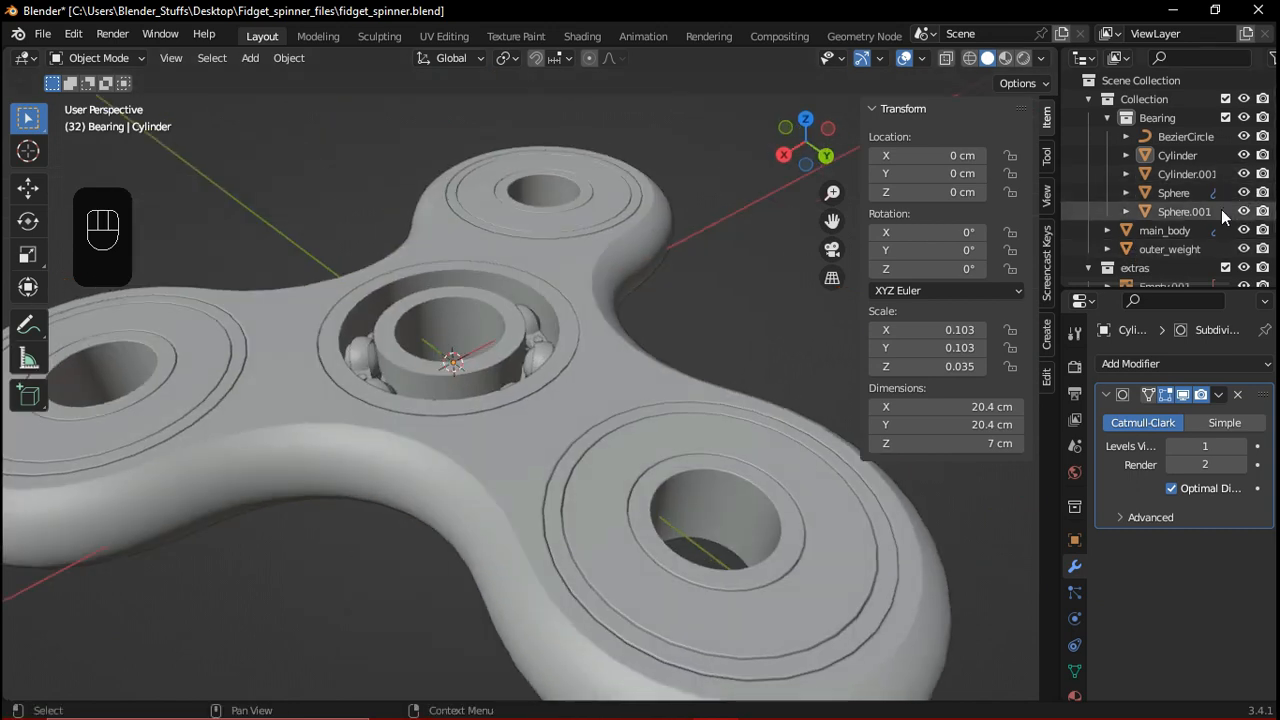
Exclude the extras collection from the view layer
{"action": "scroll", "coordinate": [1221, 212], "scroll_direction": "down", "scroll_amount": 3}
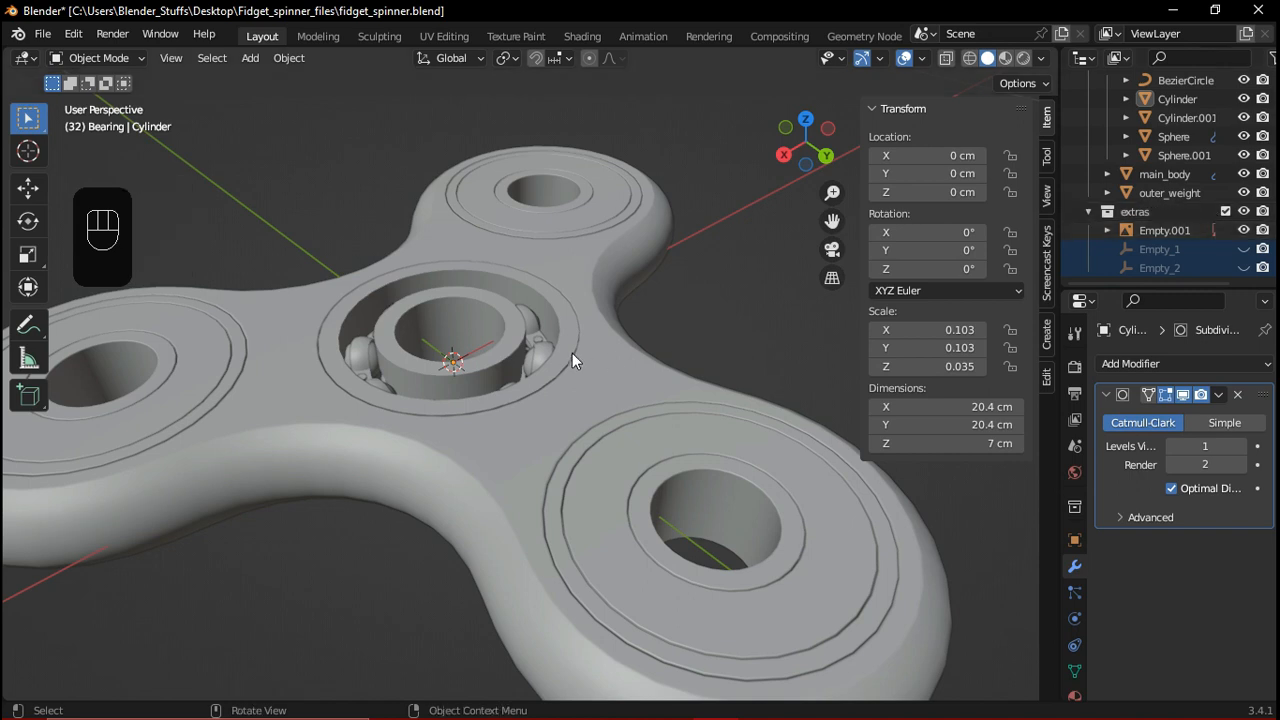
{"action": "left_click", "coordinate": [1226, 212]}
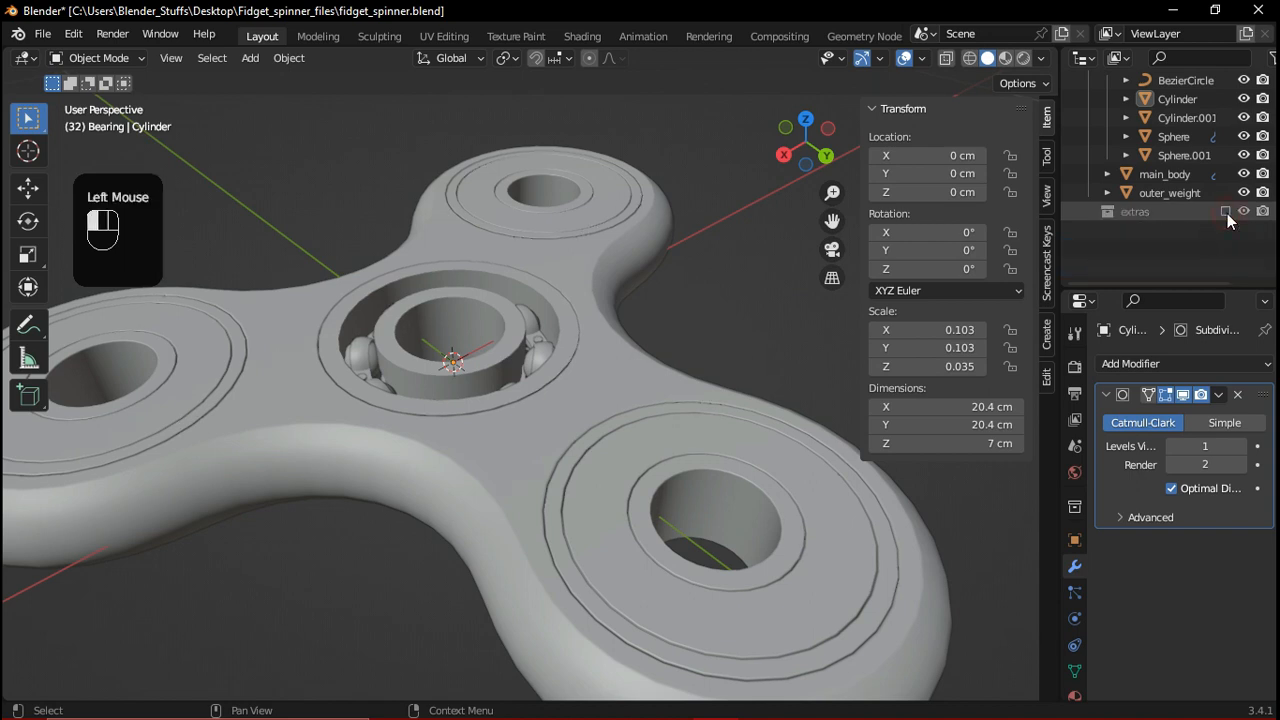
{"action": "scroll", "coordinate": [988, 251], "scroll_direction": "down", "scroll_amount": 1}
{"action": "middle_click_drag", "start_coordinate": [561, 336], "coordinate": [576, 364]}
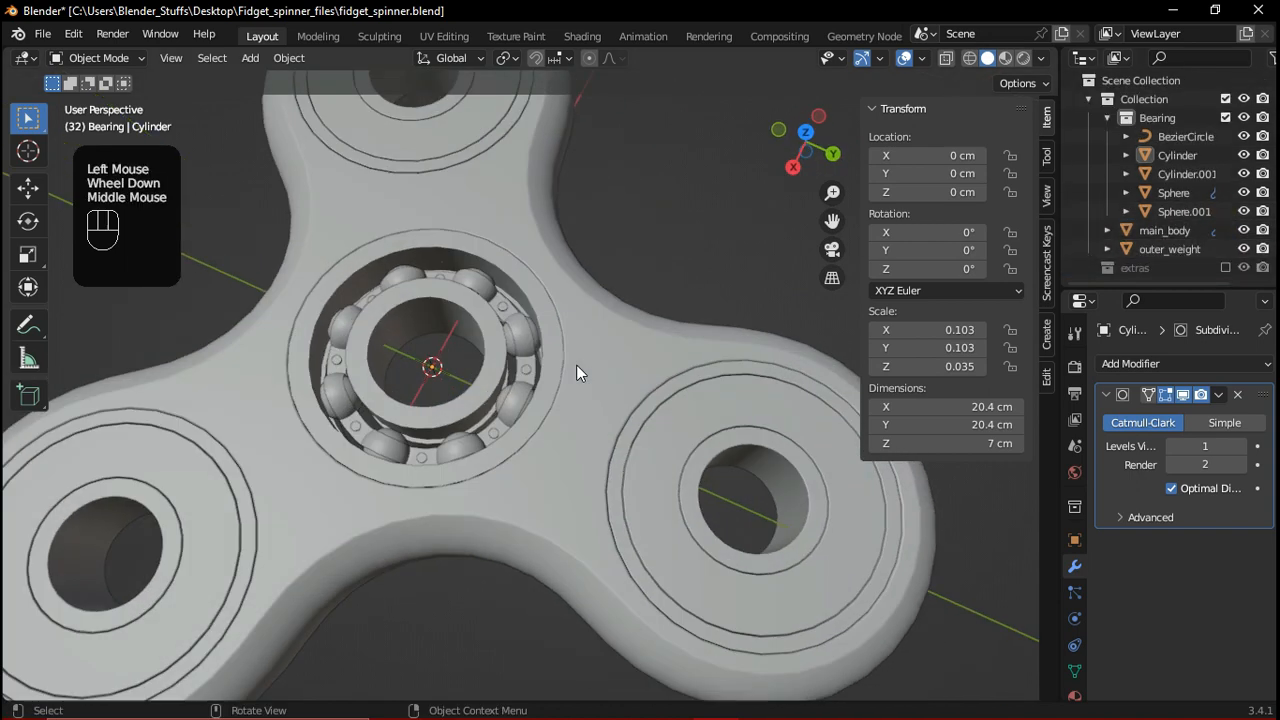
Examine the balls and cage inside the central bearing from above and at an oblique angle
{"action": "scroll", "coordinate": [513, 332], "scroll_direction": "up", "scroll_amount": 2}
{"action": "middle_click_drag", "start_coordinate": [513, 332], "coordinate": [551, 362]}
{"action": "key", "text": "grave"}
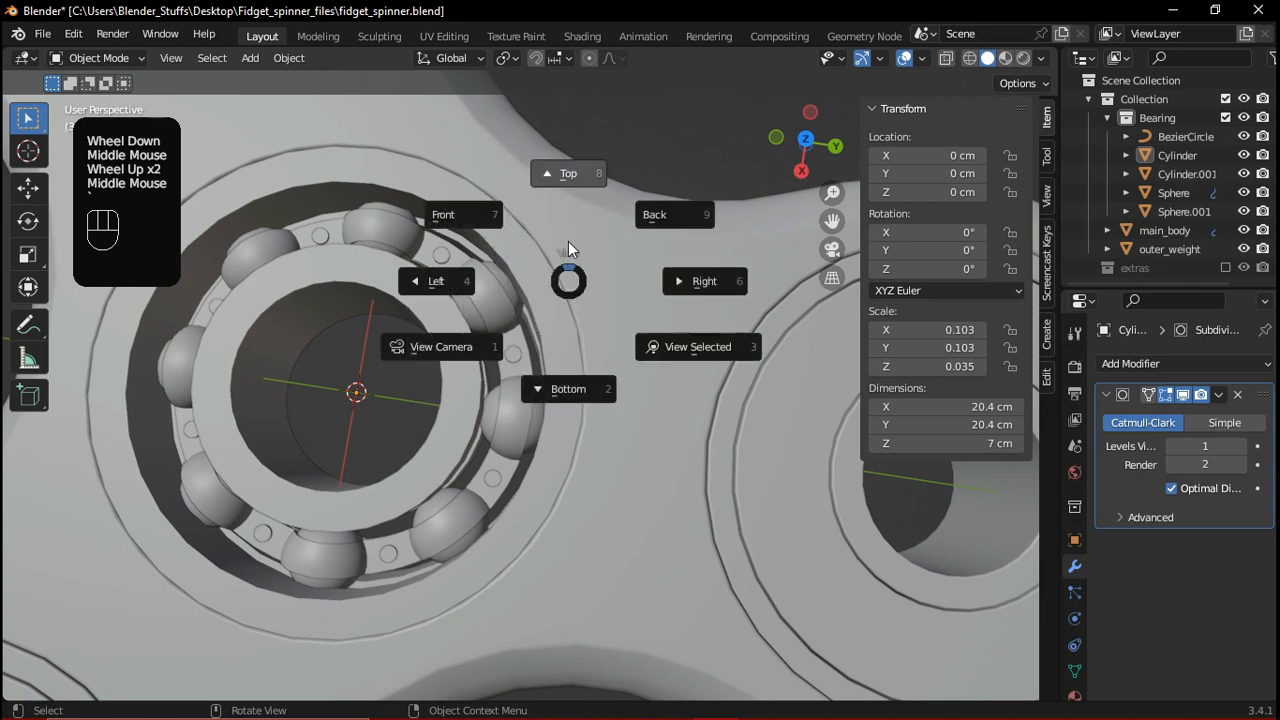
{"action": "left_click", "coordinate": [568, 241]}
{"action": "scroll", "coordinate": [574, 322], "scroll_direction": "down", "scroll_amount": 1}
{"action": "middle_click_drag", "start_coordinate": [549, 363], "coordinate": [444, 261]}
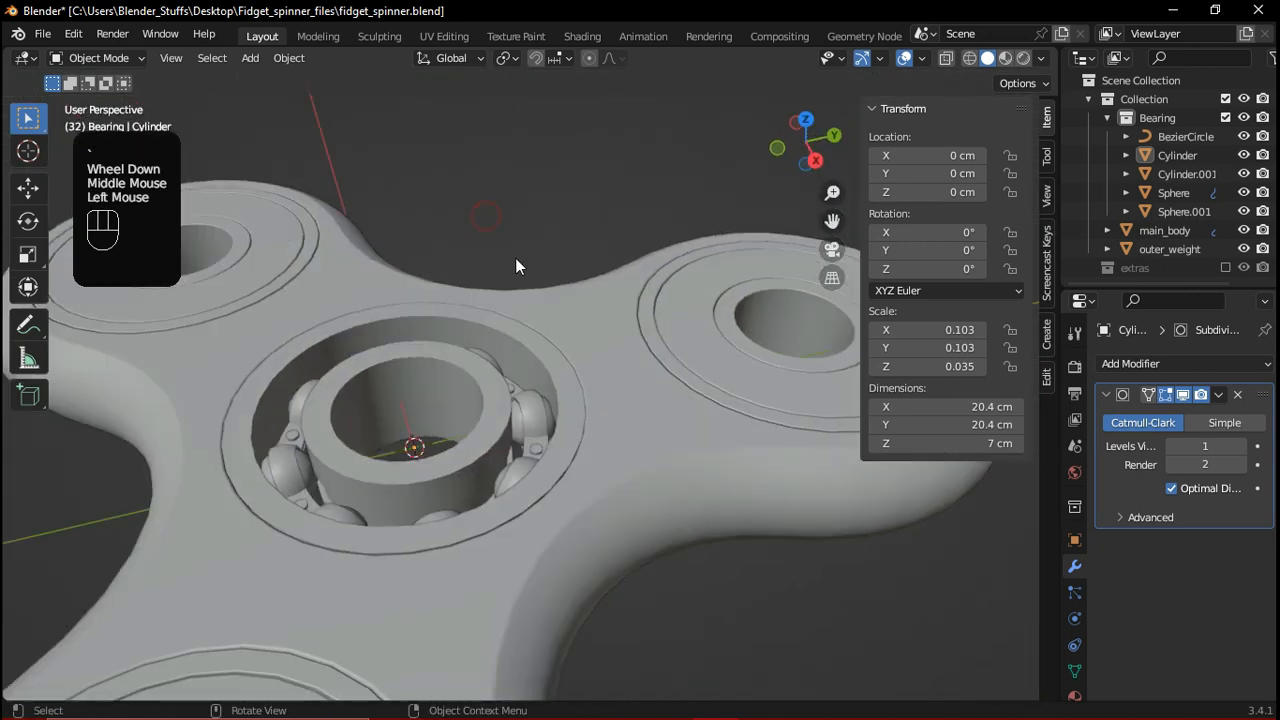
{"action": "key", "text": "alt+h"}
{"action": "middle_click_drag", "start_coordinate": [544, 329], "coordinate": [500, 381]}
{"action": "scroll", "coordinate": [500, 395], "scroll_direction": "up", "scroll_amount": 1, "text": "shift"}
{"action": "scroll", "coordinate": [489, 440], "scroll_direction": "up", "scroll_amount": 2}
Select the cage's guide curve BezierCircle through X-ray display and move it into the extras collection
{"action": "left_click", "coordinate": [499, 451]}
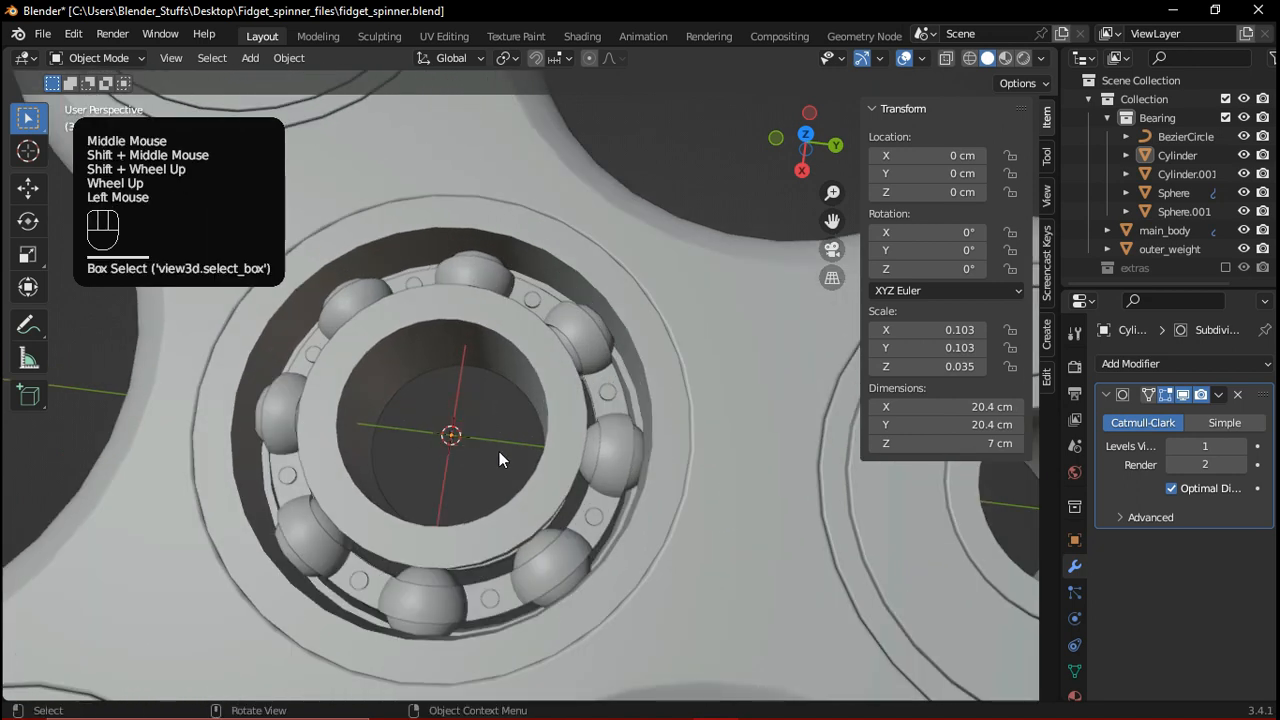
{"action": "key", "text": "alt+z"}
{"action": "scroll", "coordinate": [630, 412], "scroll_direction": "up", "scroll_amount": 3}
{"action": "left_click", "coordinate": [661, 415]}
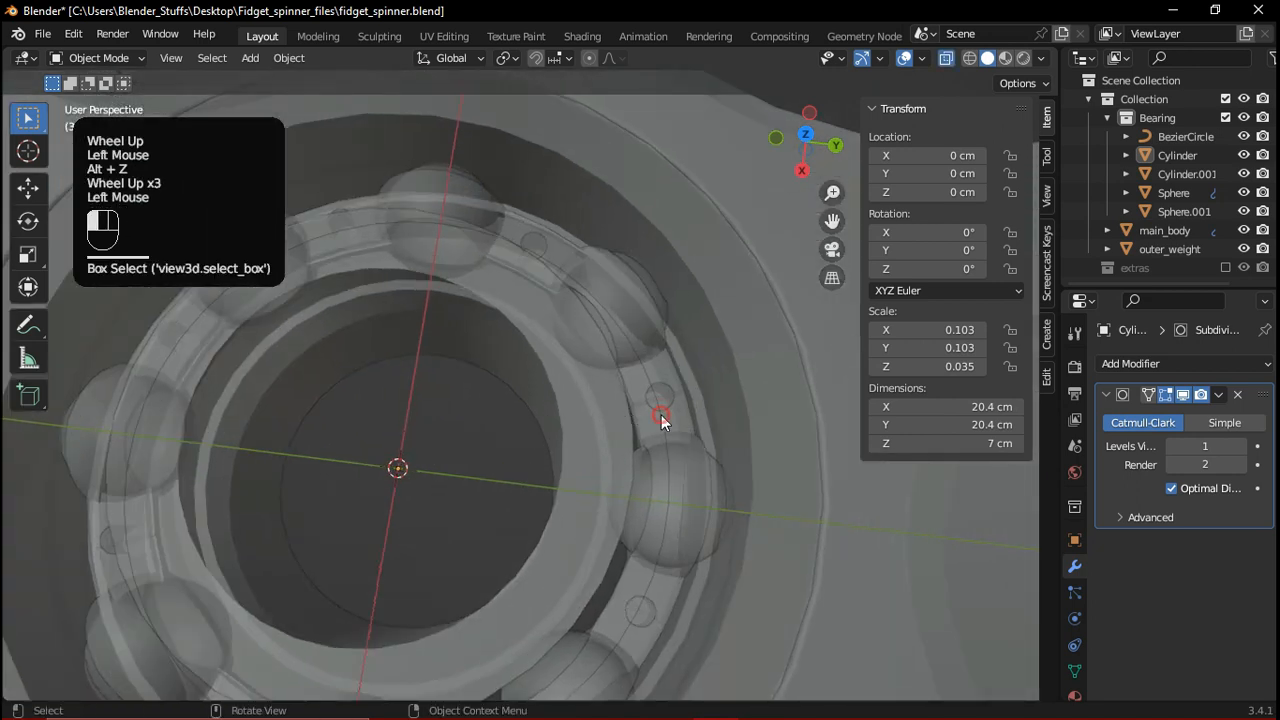
{"action": "left_click", "coordinate": [662, 419]}
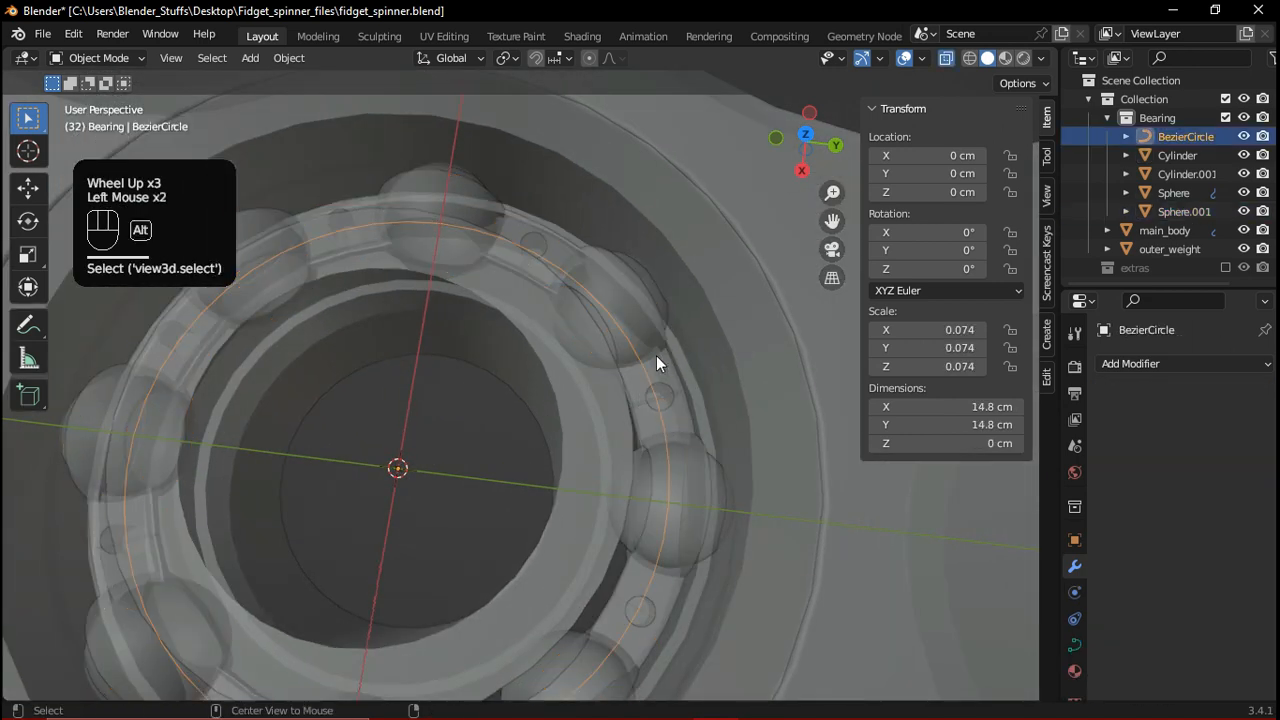
{"action": "key", "text": "alt+z"}
{"action": "scroll", "coordinate": [1171, 126], "scroll_direction": "up", "scroll_amount": 1}
{"action": "left_click_drag", "start_coordinate": [1192, 136], "coordinate": [1134, 265]}
{"action": "key", "text": "alt+z"}
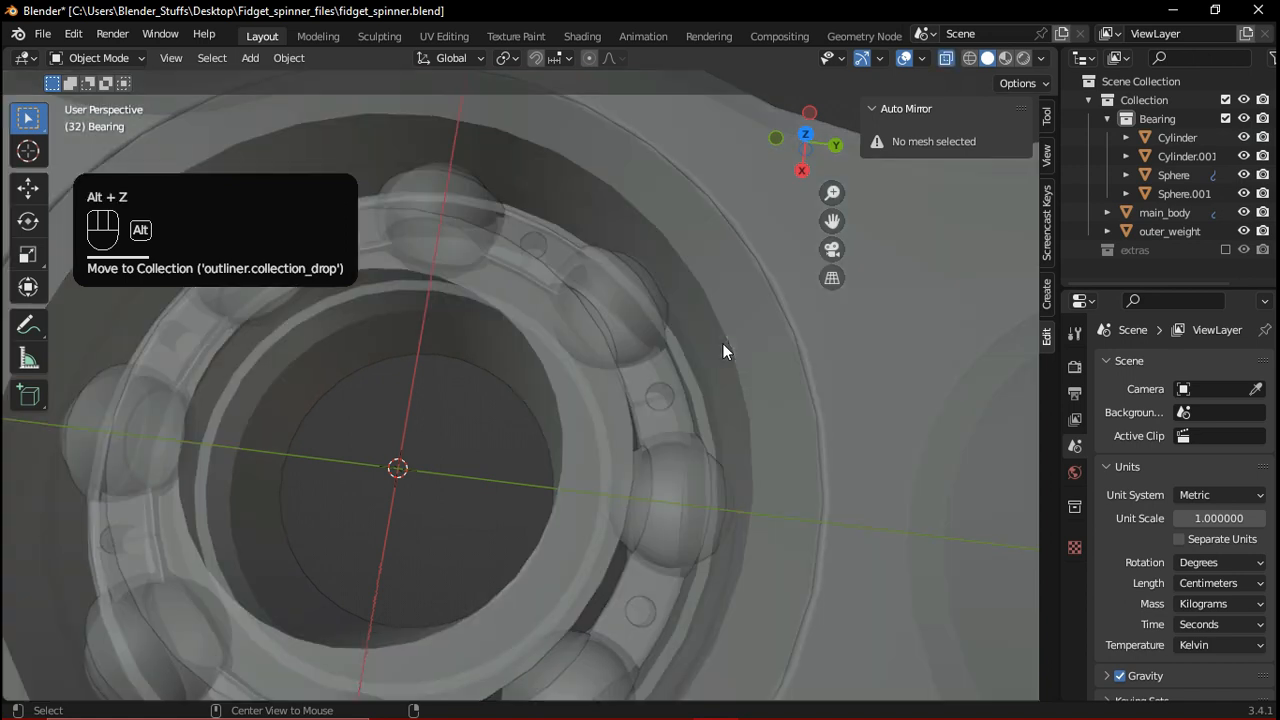
{"action": "key", "text": "alt+z"}
Try the bearing rings' Subdivision modifier at viewport level 2 and render level 1, and restore levels 1 and 2
{"action": "scroll", "coordinate": [722, 246], "scroll_direction": "down", "scroll_amount": 2}
{"action": "left_click", "coordinate": [702, 170]}
{"action": "middle_click_drag", "start_coordinate": [701, 169], "coordinate": [660, 330]}
{"action": "scroll", "coordinate": [629, 325], "scroll_direction": "up", "scroll_amount": 3}
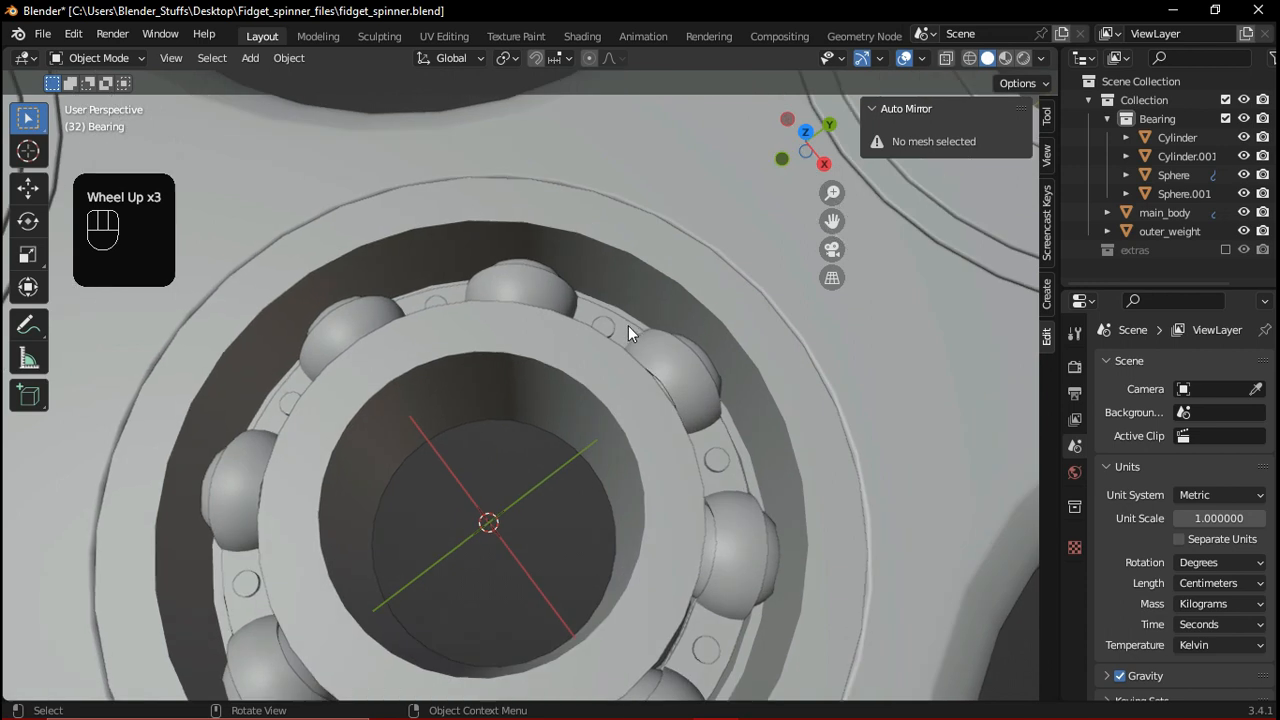
{"action": "scroll", "coordinate": [628, 325], "scroll_direction": "down", "scroll_amount": 2}
{"action": "middle_click_drag", "start_coordinate": [569, 418], "coordinate": [622, 411]}
{"action": "left_click", "coordinate": [665, 420]}
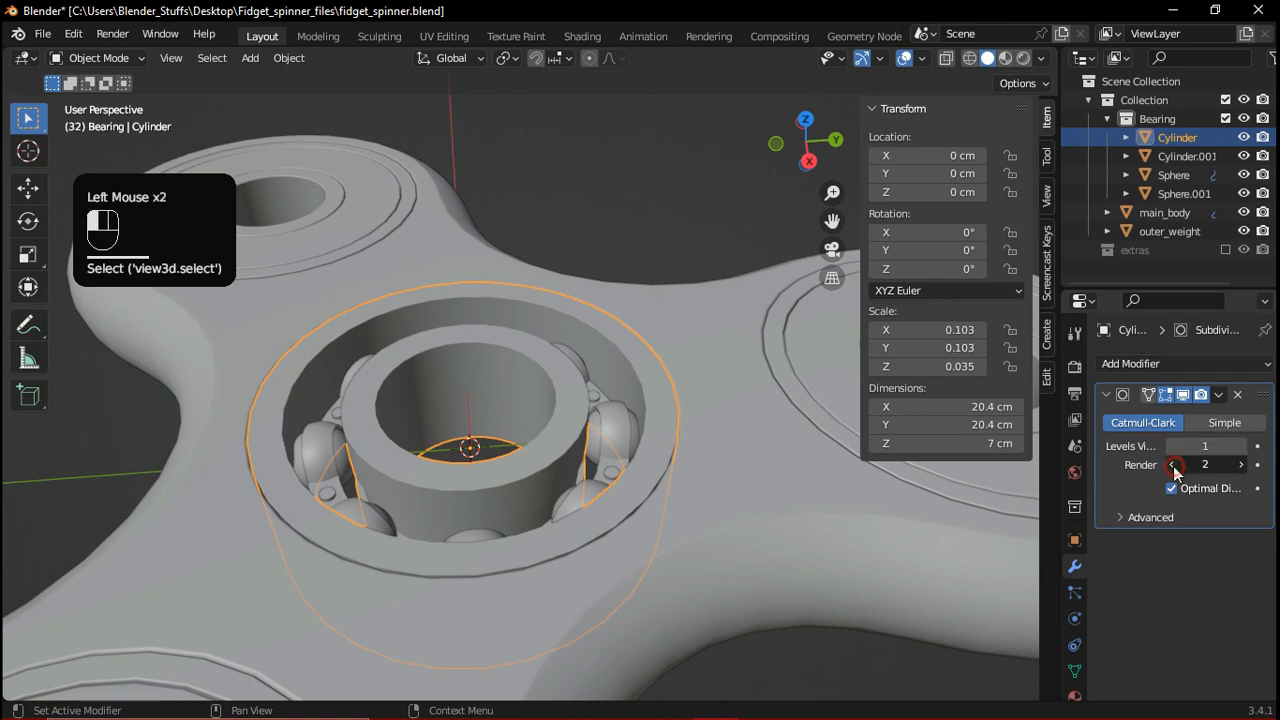
{"action": "left_click", "coordinate": [1173, 465]}
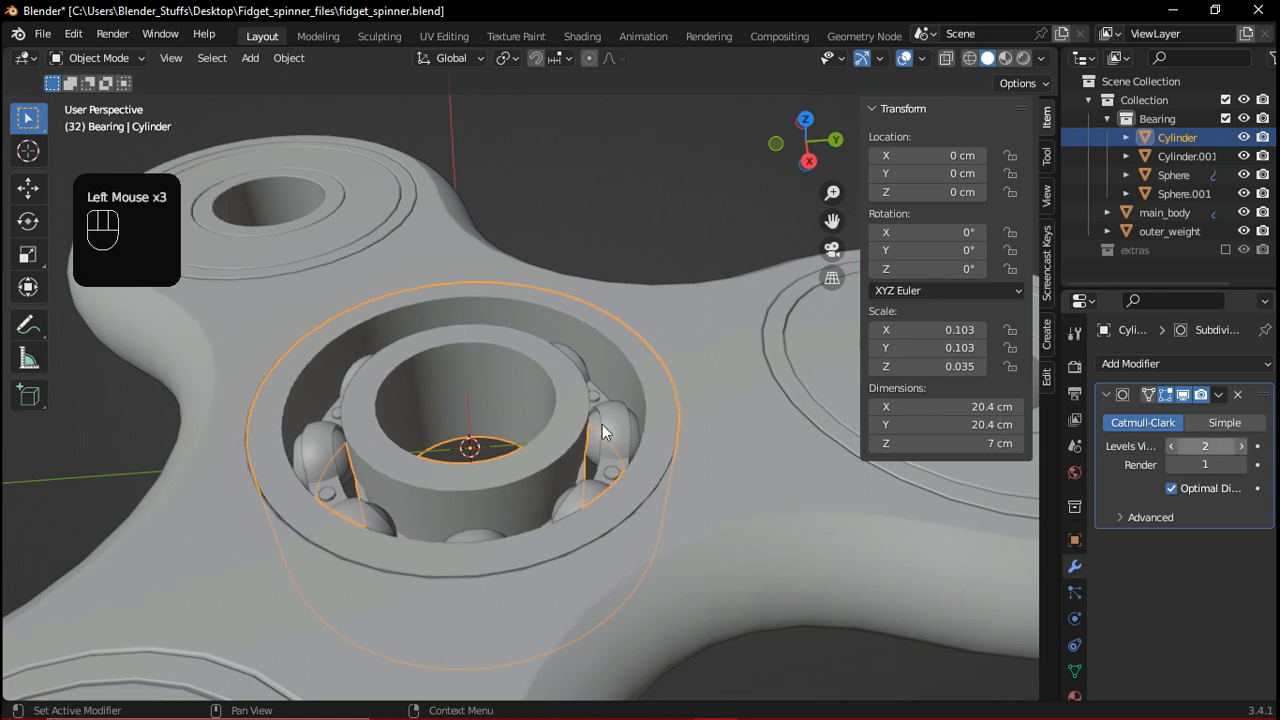
{"action": "scroll", "coordinate": [659, 206], "scroll_direction": "up", "scroll_amount": 1}
{"action": "left_click", "coordinate": [656, 214]}
{"action": "scroll", "coordinate": [665, 401], "scroll_direction": "up", "scroll_amount": 1}
{"action": "middle_click_drag", "start_coordinate": [665, 401], "coordinate": [636, 380]}
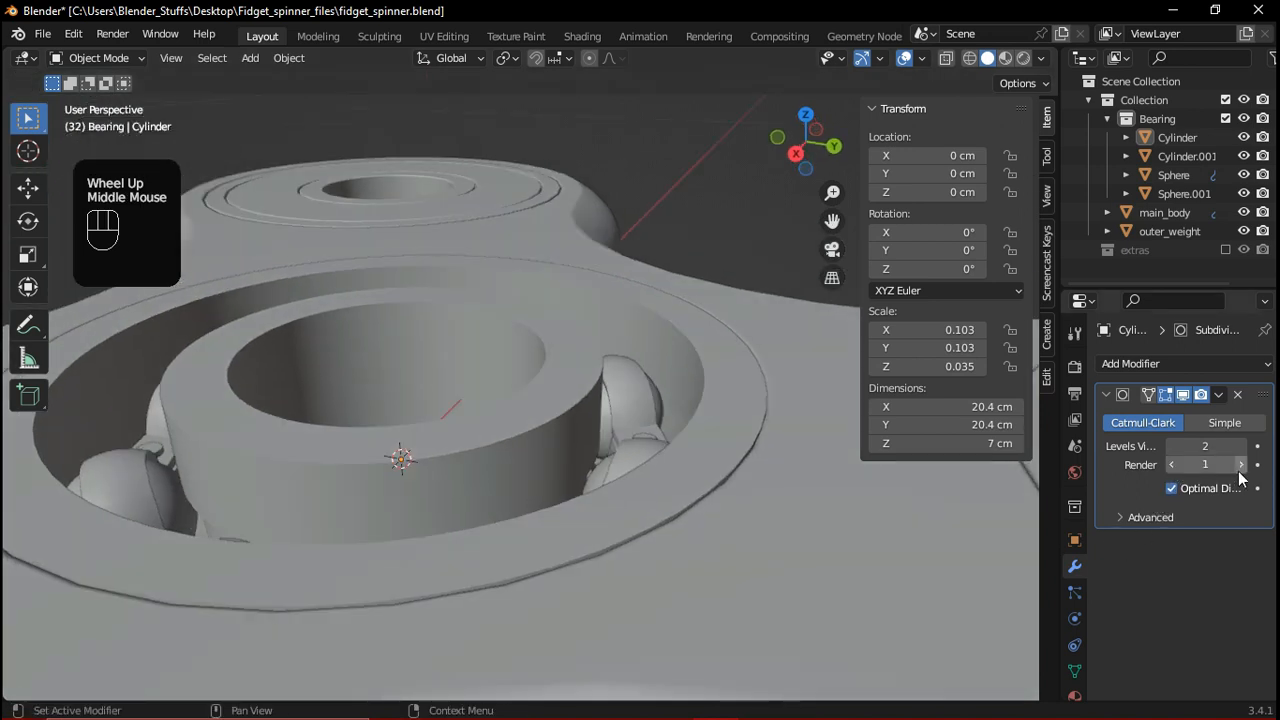
{"action": "left_click", "coordinate": [1172, 448]}
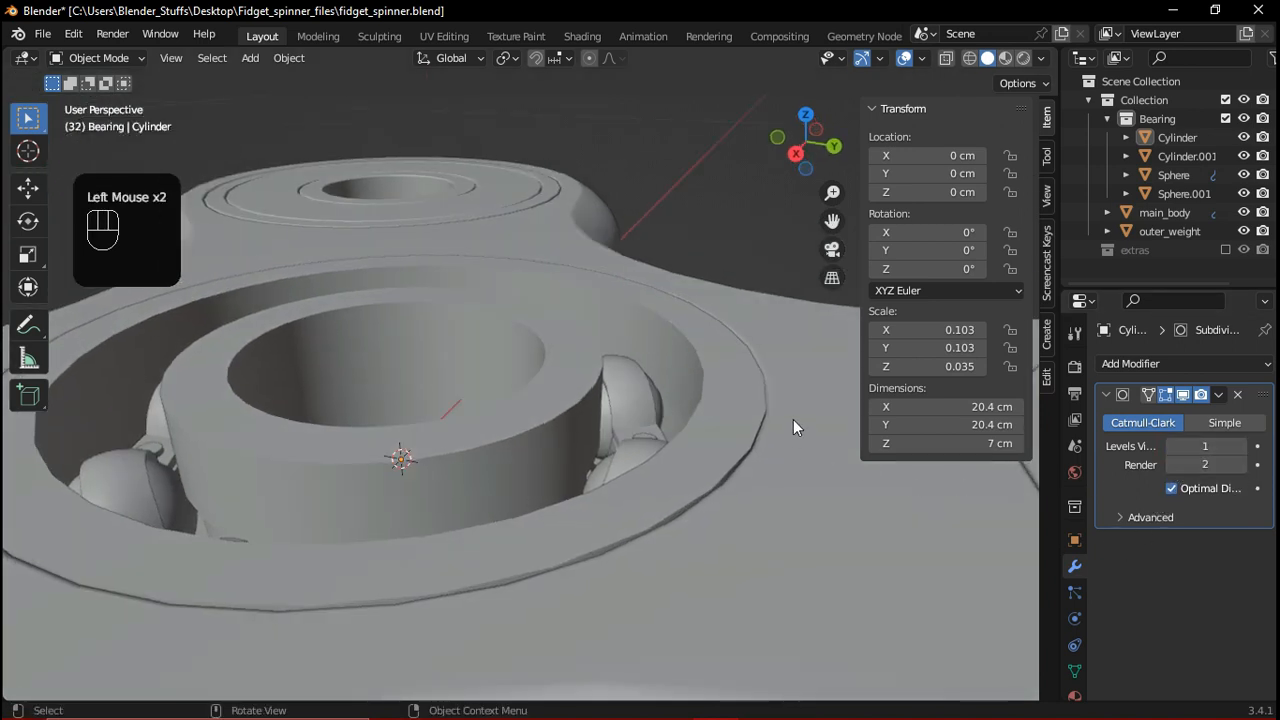
Add a Bevel modifier to the bearing rings after their Subdivision modifier
{"action": "middle_click_drag", "start_coordinate": [689, 393], "coordinate": [712, 440]}
{"action": "left_click", "coordinate": [1116, 366]}
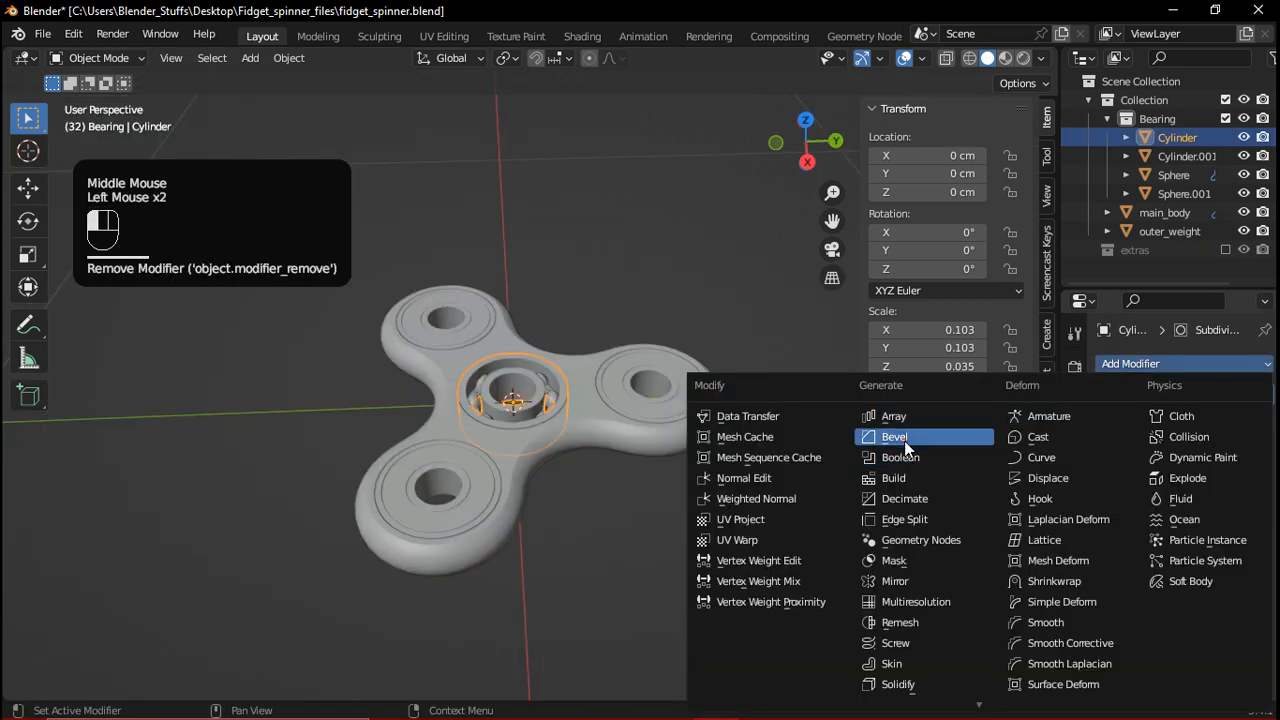
{"action": "left_click", "coordinate": [900, 438]}
{"action": "scroll", "coordinate": [575, 488], "scroll_direction": "up", "scroll_amount": 2}
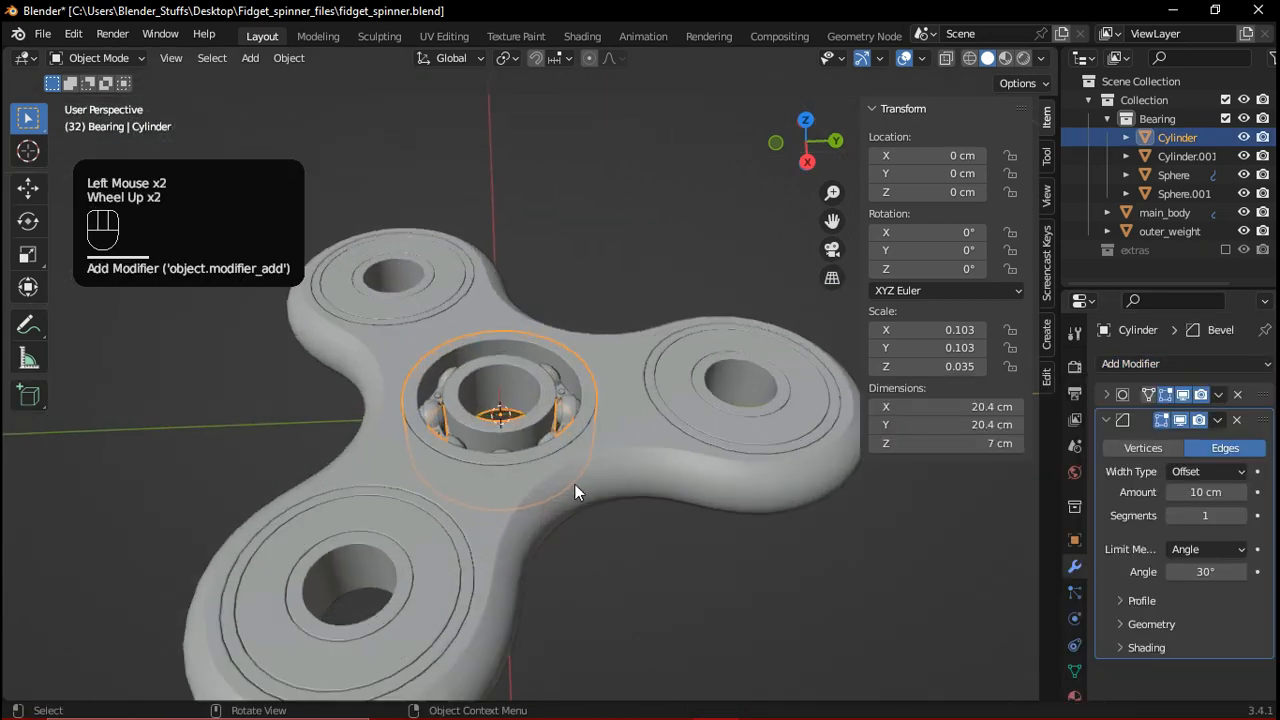
{"action": "scroll", "coordinate": [575, 484], "scroll_direction": "up", "scroll_amount": 4}
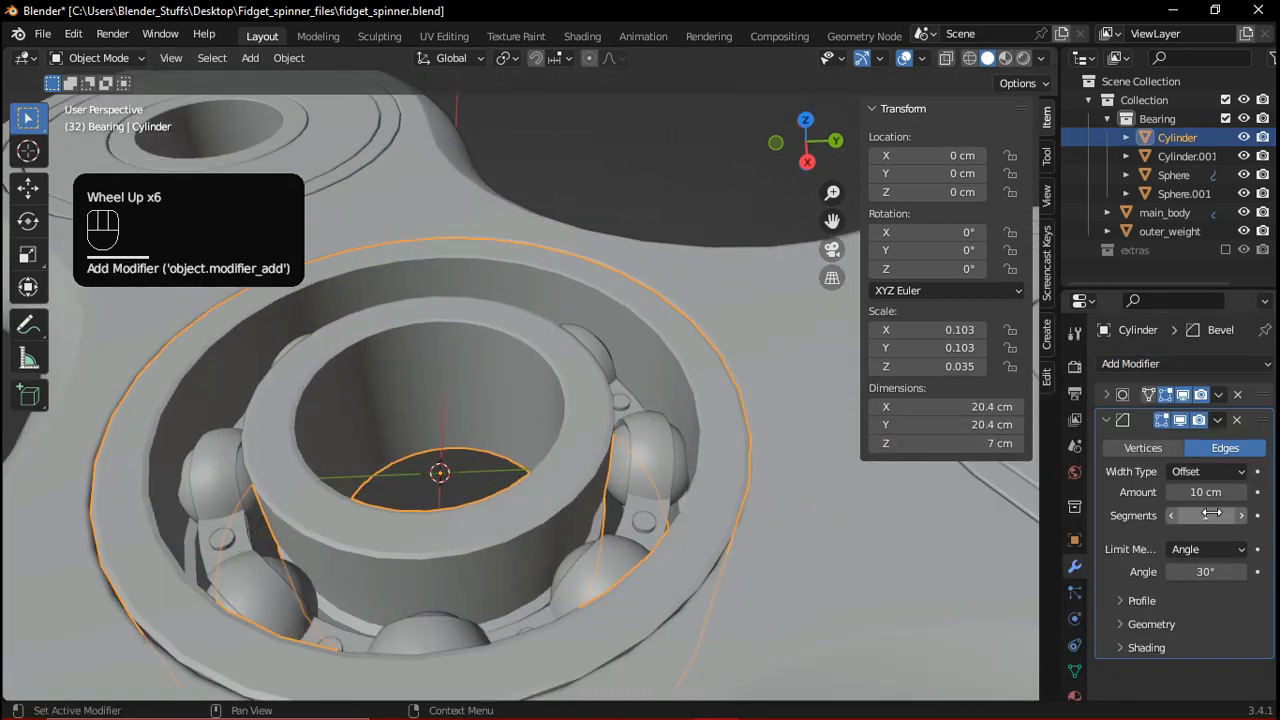
Apply all transforms to the bearing rings
{"action": "scroll", "coordinate": [749, 483], "scroll_direction": "up", "scroll_amount": 1}
{"action": "middle_click_drag", "start_coordinate": [749, 483], "coordinate": [728, 454]}
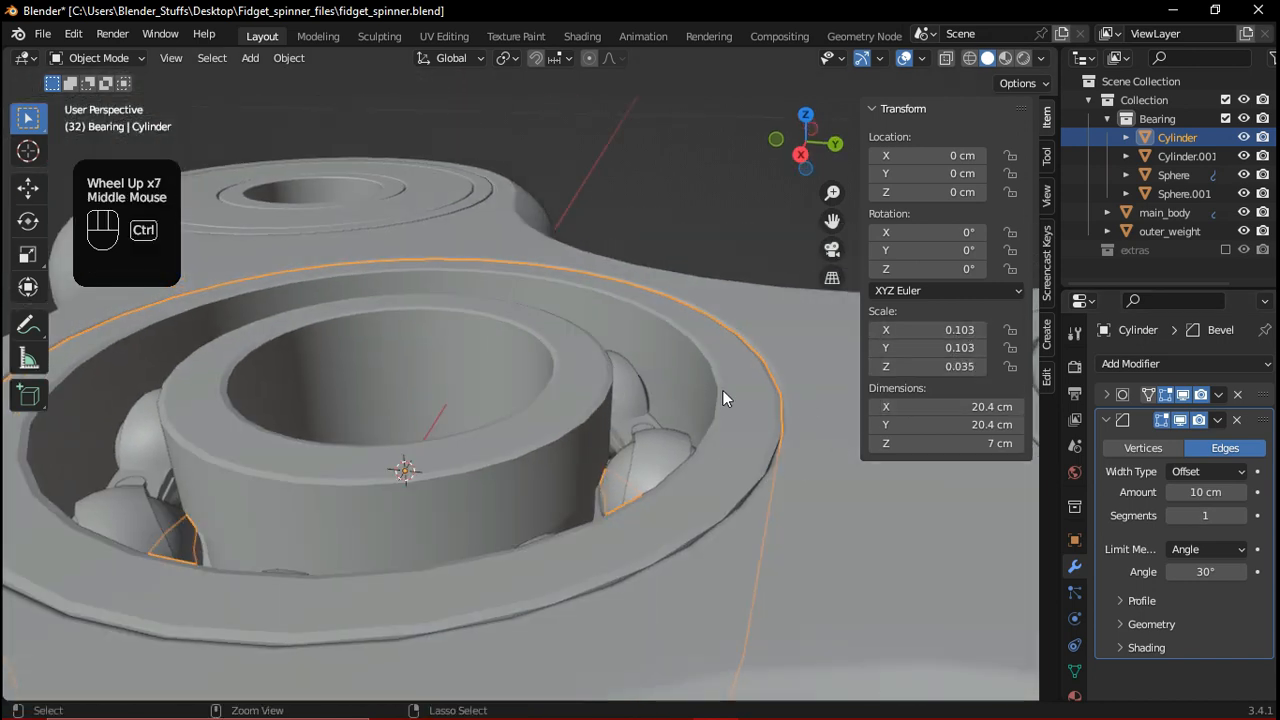
{"action": "key", "text": "ctrl+a"}
{"action": "left_click", "coordinate": [688, 390]}
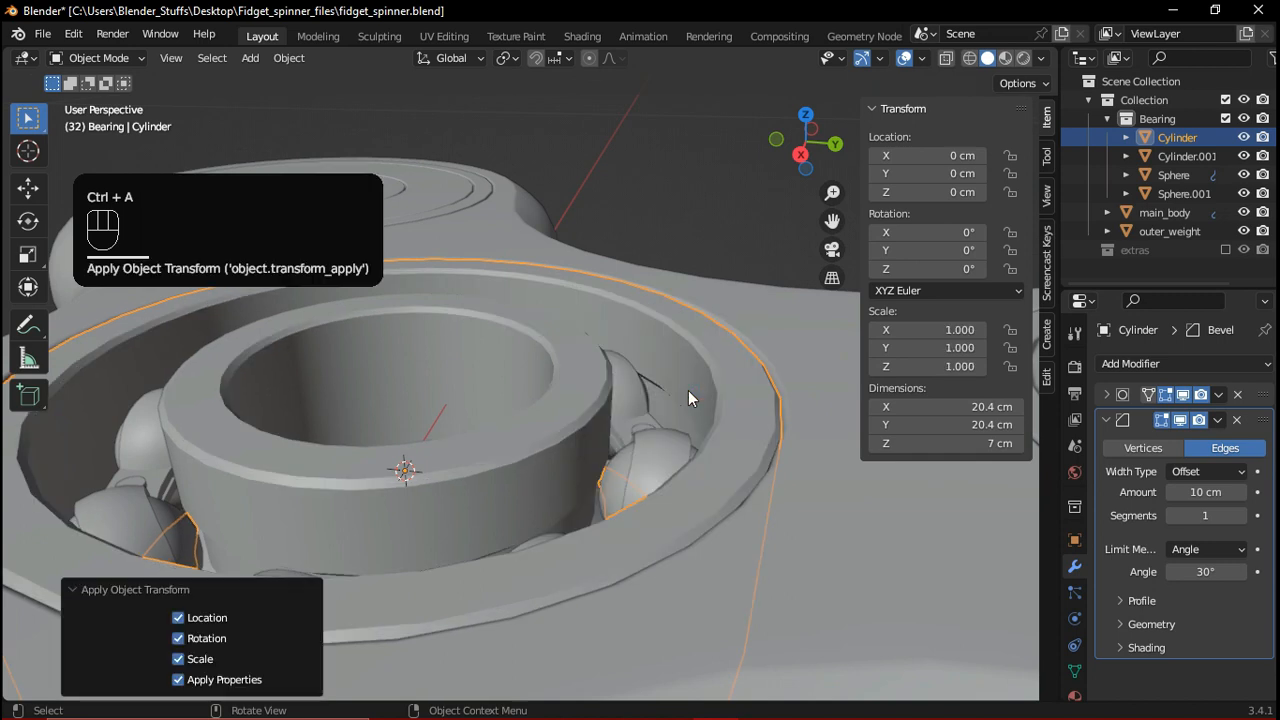
Configure the rings' Bevel modifier with 2 segments, a 0.1 cm amount, and hardened normals
{"action": "left_click", "coordinate": [1241, 518]}
{"action": "mouse_move", "coordinate": [1221, 492]}
{"action": "left_mouse_down", "text": "shift"}
{"action": "mouse_move", "coordinate": [1200, 492]}
{"action": "mouse_move", "coordinate": [1218, 492]}
{"action": "left_mouse_up", "text": "shift"}
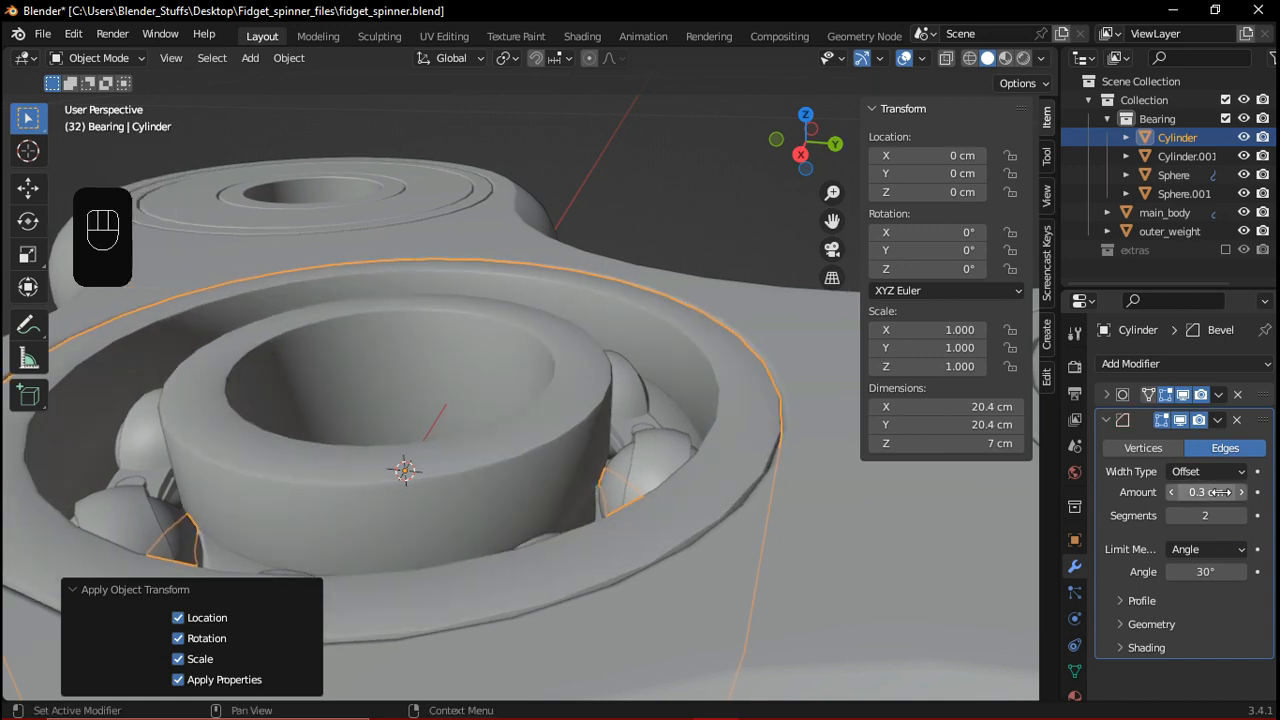
{"action": "left_click", "coordinate": [1140, 648]}
{"action": "left_click", "coordinate": [1174, 677]}
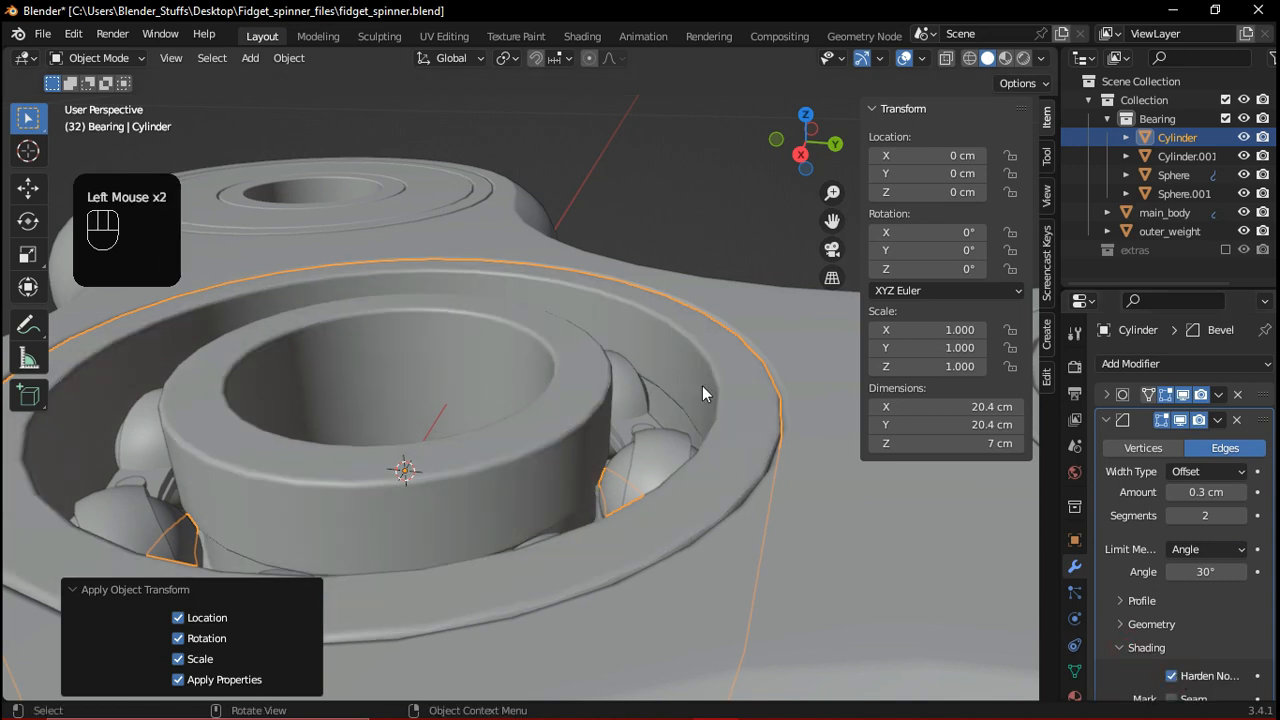
{"action": "scroll", "coordinate": [706, 520], "scroll_direction": "up", "scroll_amount": 2}
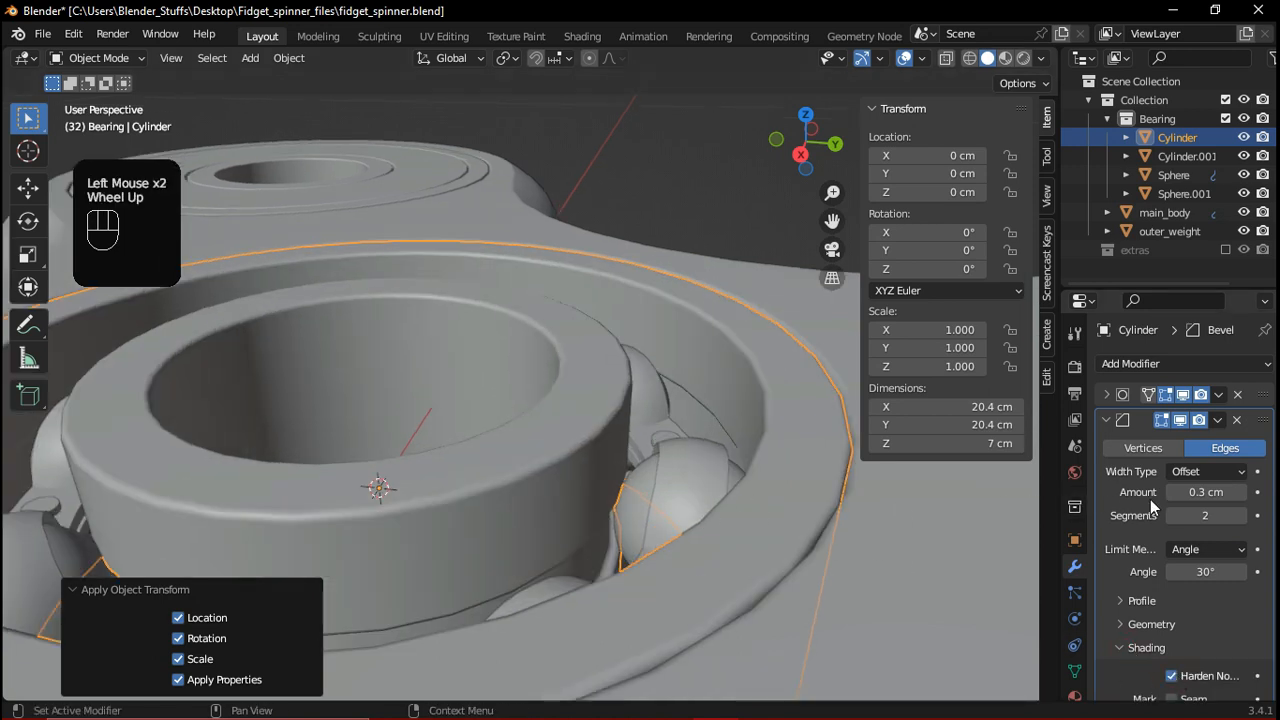
{"action": "left_click_drag", "start_coordinate": [1206, 493], "coordinate": [1199, 493], "text": "shift"}
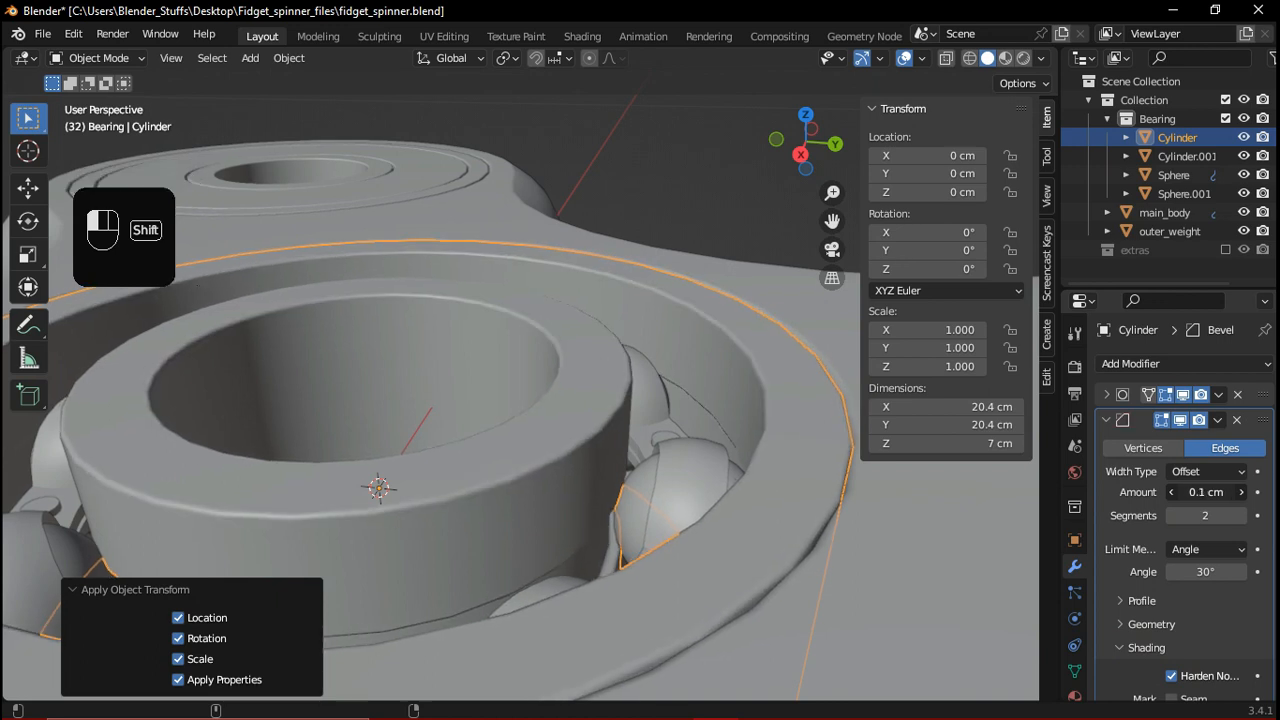
Start mesh editing on the bearing rings and select the outer ring's outermost edge loops on both faces
{"action": "middle_click_drag", "start_coordinate": [645, 459], "coordinate": [600, 478]}
{"action": "scroll", "coordinate": [627, 480], "scroll_direction": "down", "scroll_amount": 2}
{"action": "scroll", "coordinate": [663, 428], "scroll_direction": "up", "scroll_amount": 1}
{"action": "scroll", "coordinate": [663, 428], "scroll_direction": "up", "scroll_amount": 1}
{"action": "key", "text": "Tab"}
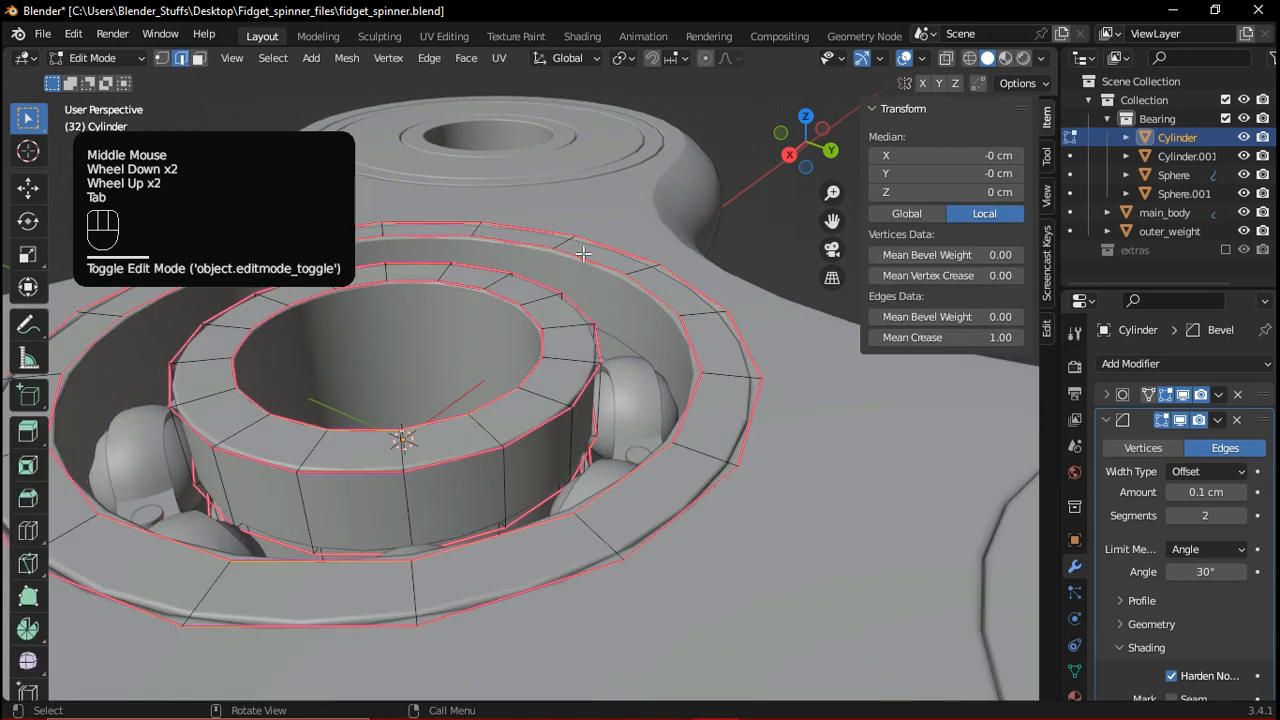
{"action": "left_click", "coordinate": [747, 428], "text": "alt"}
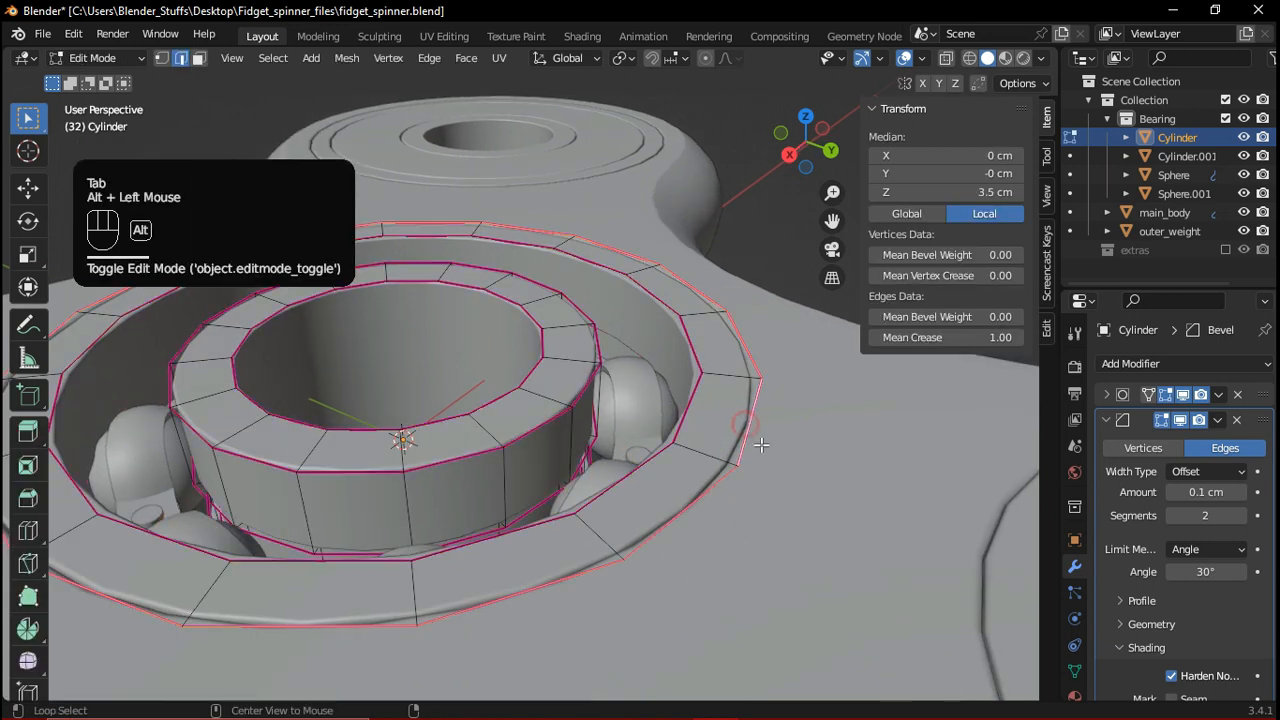
{"action": "middle_click_drag", "start_coordinate": [787, 543], "coordinate": [757, 420]}
{"action": "scroll", "coordinate": [745, 405], "scroll_direction": "down", "scroll_amount": 2}
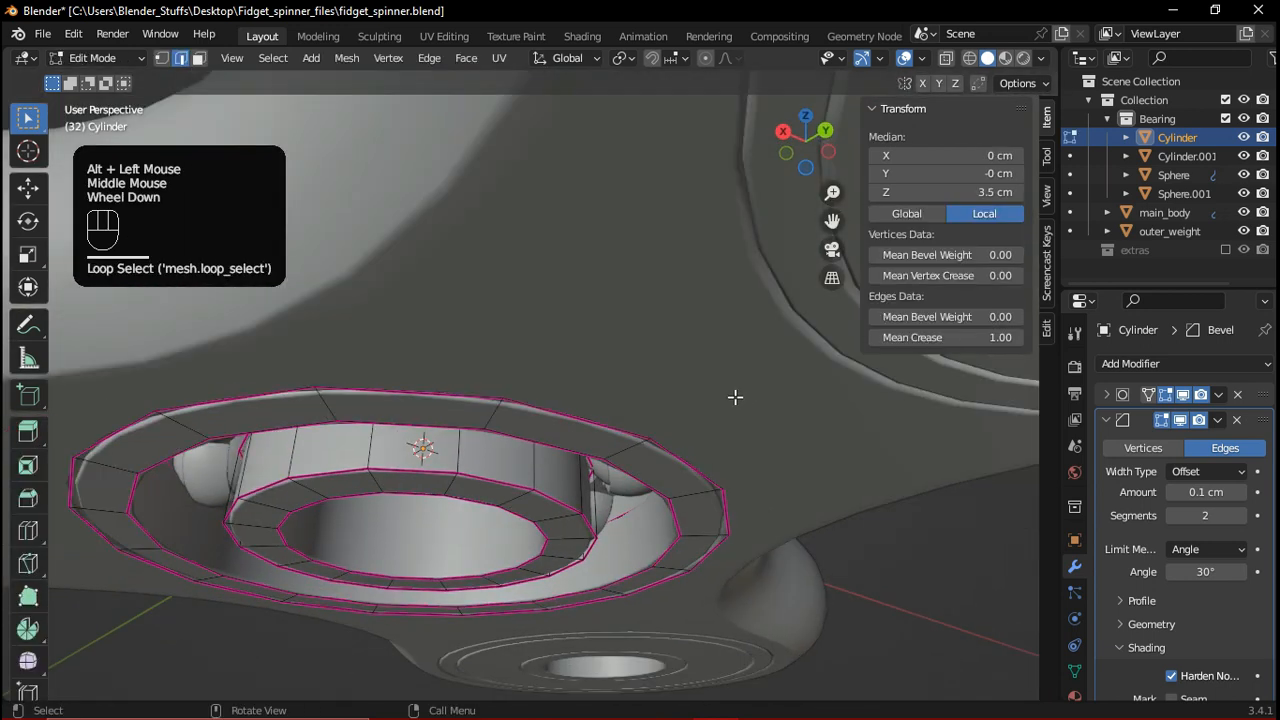
{"action": "scroll", "coordinate": [577, 398], "scroll_direction": "up", "scroll_amount": 1}
{"action": "middle_click_drag", "start_coordinate": [577, 398], "coordinate": [568, 331]}
{"action": "left_click", "coordinate": [565, 273], "text": "alt+shift"}
Bevel the outer ring's two selected rim loops with a single segment and finish mesh editing
{"action": "middle_click_drag", "start_coordinate": [565, 273], "coordinate": [600, 366], "text": "shift"}
{"action": "scroll", "coordinate": [600, 366], "scroll_direction": "up", "scroll_amount": 1}
{"action": "key", "text": "ctrl+b"}
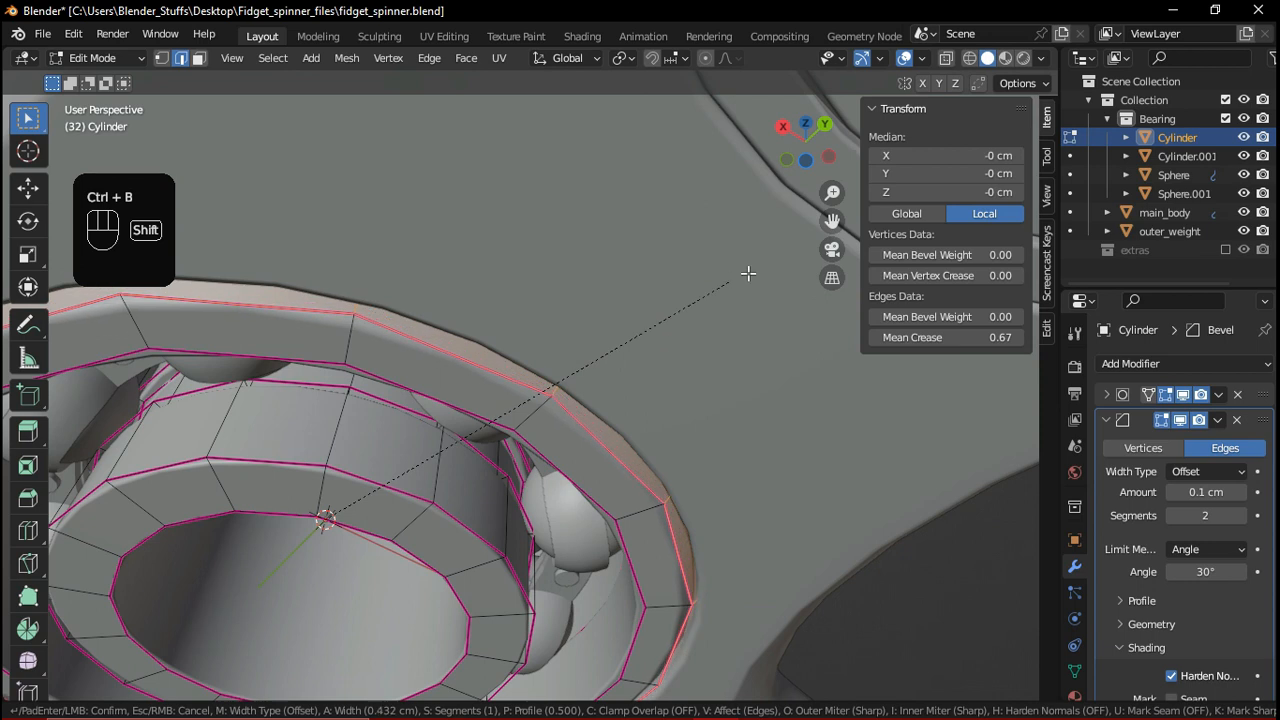
{"action": "left_click", "coordinate": [694, 313], "text": "shift"}
{"action": "key", "text": "Tab"}
Deselect the rings and examine the bearing's beveled rims and its fit in the spinner body from several angles
{"action": "scroll", "coordinate": [646, 279], "scroll_direction": "down", "scroll_amount": 2}
{"action": "middle_click_drag", "start_coordinate": [646, 279], "coordinate": [704, 474]}
{"action": "left_click", "coordinate": [700, 480]}
{"action": "scroll", "coordinate": [697, 474], "scroll_direction": "up", "scroll_amount": 2}
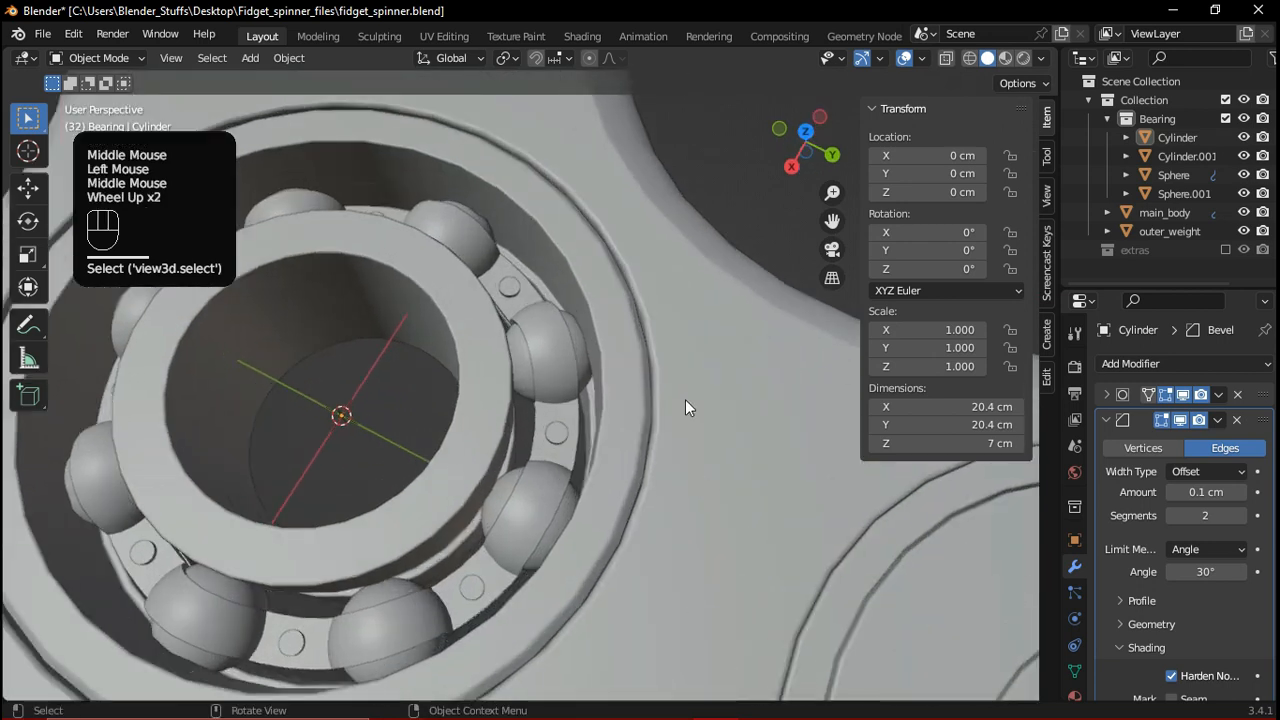
{"action": "scroll", "coordinate": [688, 475], "scroll_direction": "up", "scroll_amount": 1}
{"action": "middle_click_drag", "start_coordinate": [640, 425], "coordinate": [538, 332]}
{"action": "scroll", "coordinate": [668, 392], "scroll_direction": "down", "scroll_amount": 2}
{"action": "scroll", "coordinate": [600, 390], "scroll_direction": "down", "scroll_amount": 2}
{"action": "scroll", "coordinate": [650, 441], "scroll_direction": "up", "scroll_amount": 3}
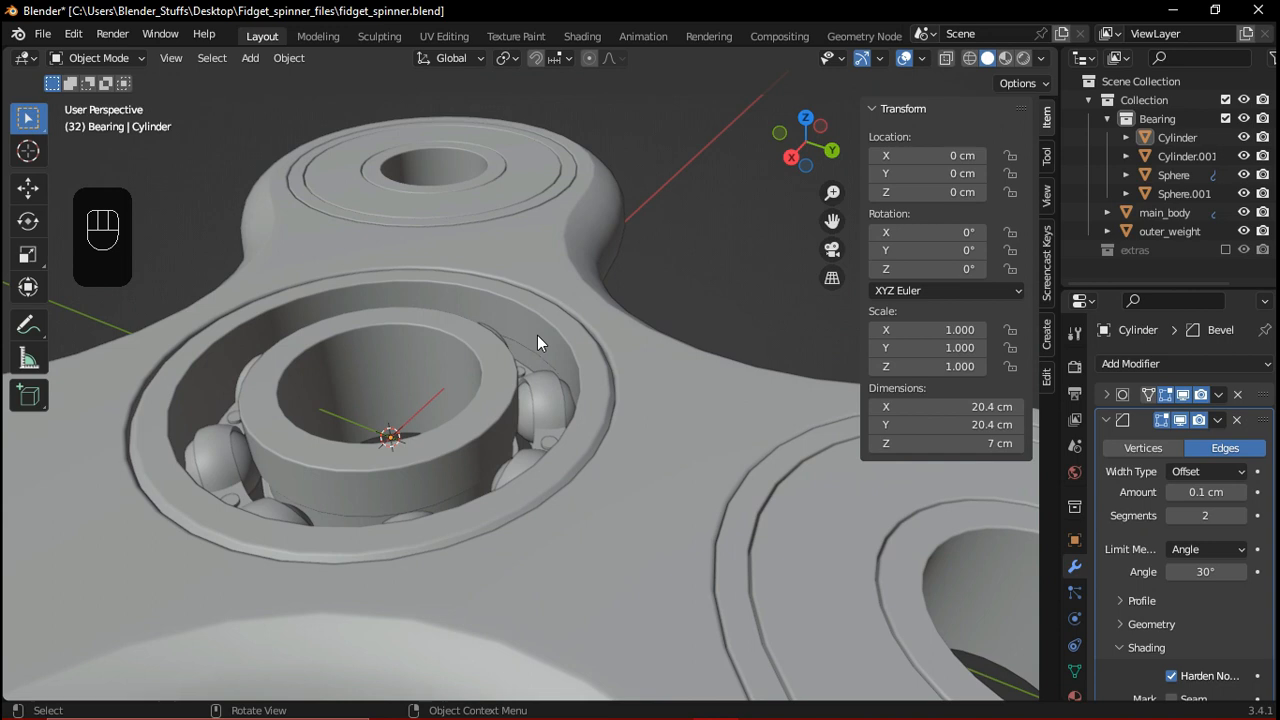
{"action": "scroll", "coordinate": [483, 315], "scroll_direction": "down", "scroll_amount": 2}
{"action": "middle_click_drag", "start_coordinate": [483, 436], "coordinate": [523, 414]}
{"action": "scroll", "coordinate": [550, 435], "scroll_direction": "up", "scroll_amount": 3}
{"action": "middle_click_drag", "start_coordinate": [617, 484], "coordinate": [563, 506]}
{"action": "scroll", "coordinate": [625, 455], "scroll_direction": "down", "scroll_amount": 2}
{"action": "scroll", "coordinate": [600, 530], "scroll_direction": "up", "scroll_amount": 3}
{"action": "middle_click_drag", "start_coordinate": [605, 547], "coordinate": [584, 564]}
{"action": "scroll", "coordinate": [530, 547], "scroll_direction": "down", "scroll_amount": 1}
{"action": "scroll", "coordinate": [525, 533], "scroll_direction": "down", "scroll_amount": 1}
{"action": "middle_click_drag", "start_coordinate": [525, 533], "coordinate": [592, 540]}
{"action": "scroll", "coordinate": [531, 495], "scroll_direction": "down", "scroll_amount": 2}
{"action": "scroll", "coordinate": [585, 520], "scroll_direction": "down", "scroll_amount": 1}
{"action": "middle_click_drag", "start_coordinate": [571, 485], "coordinate": [585, 385]}
{"action": "middle_click_drag", "start_coordinate": [598, 522], "coordinate": [596, 446]}
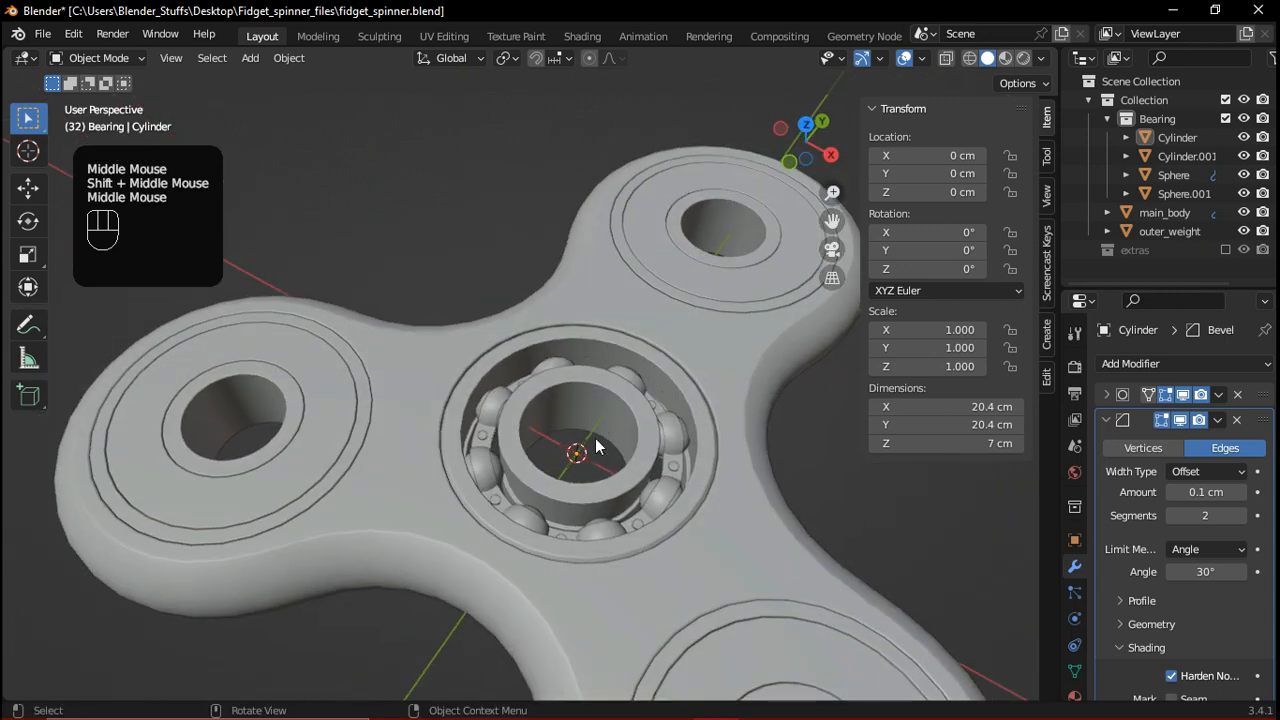
Add a 16-vertex cylinder at the bearing's center and scale it down to about 0.205
{"action": "middle_click_drag", "start_coordinate": [623, 494], "coordinate": [550, 350]}
{"action": "key", "text": "shift+a"}
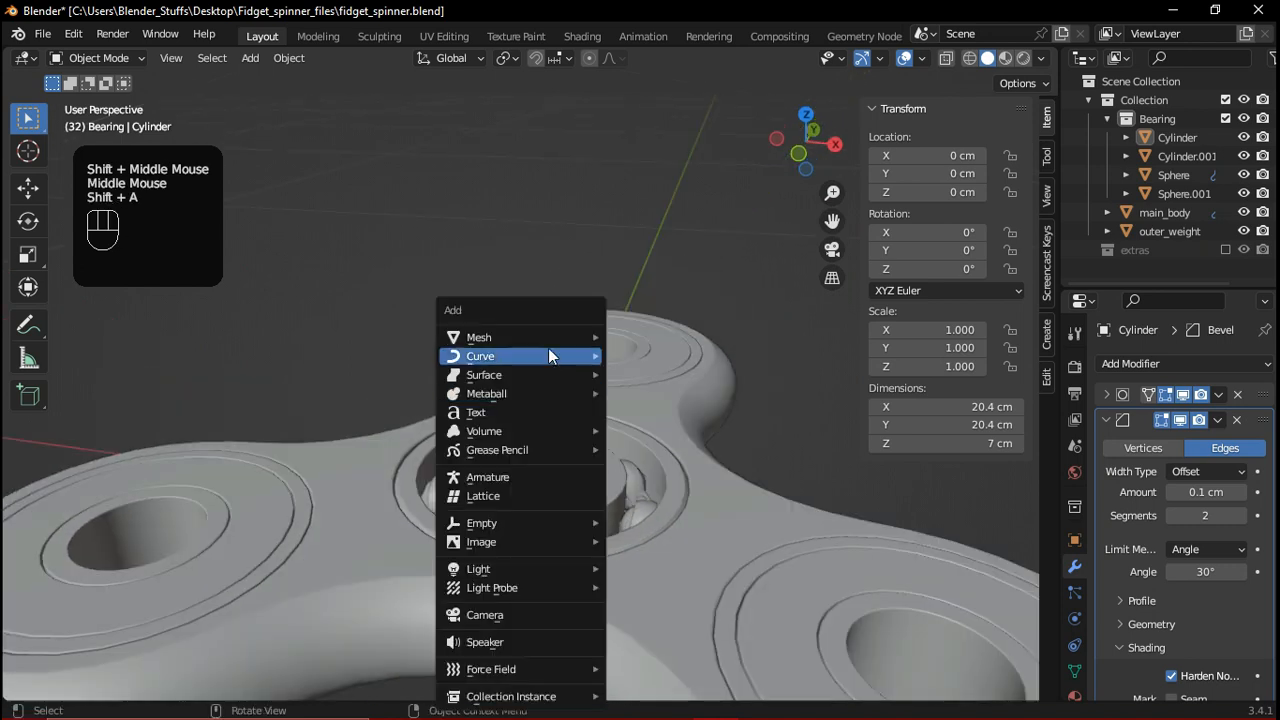
{"action": "mouse_move", "coordinate": [560, 337]}
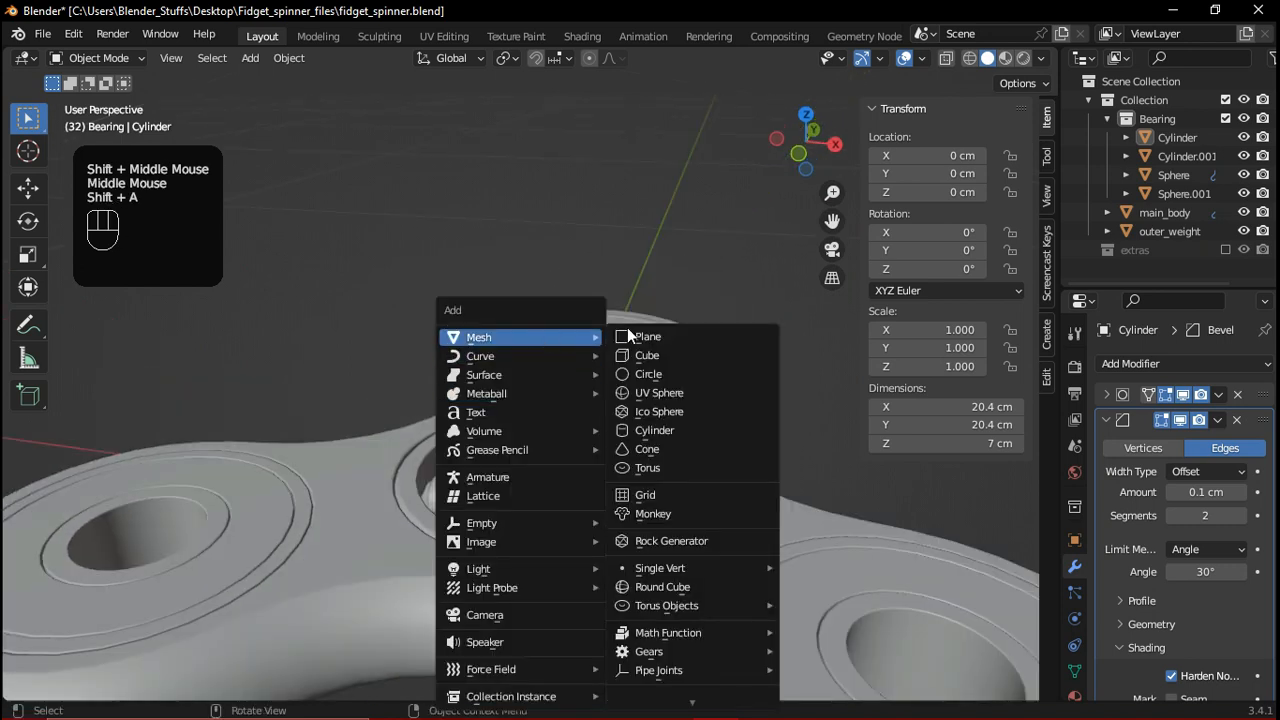
{"action": "left_click", "coordinate": [666, 430]}
{"action": "scroll", "coordinate": [579, 466], "scroll_direction": "down", "scroll_amount": 5}
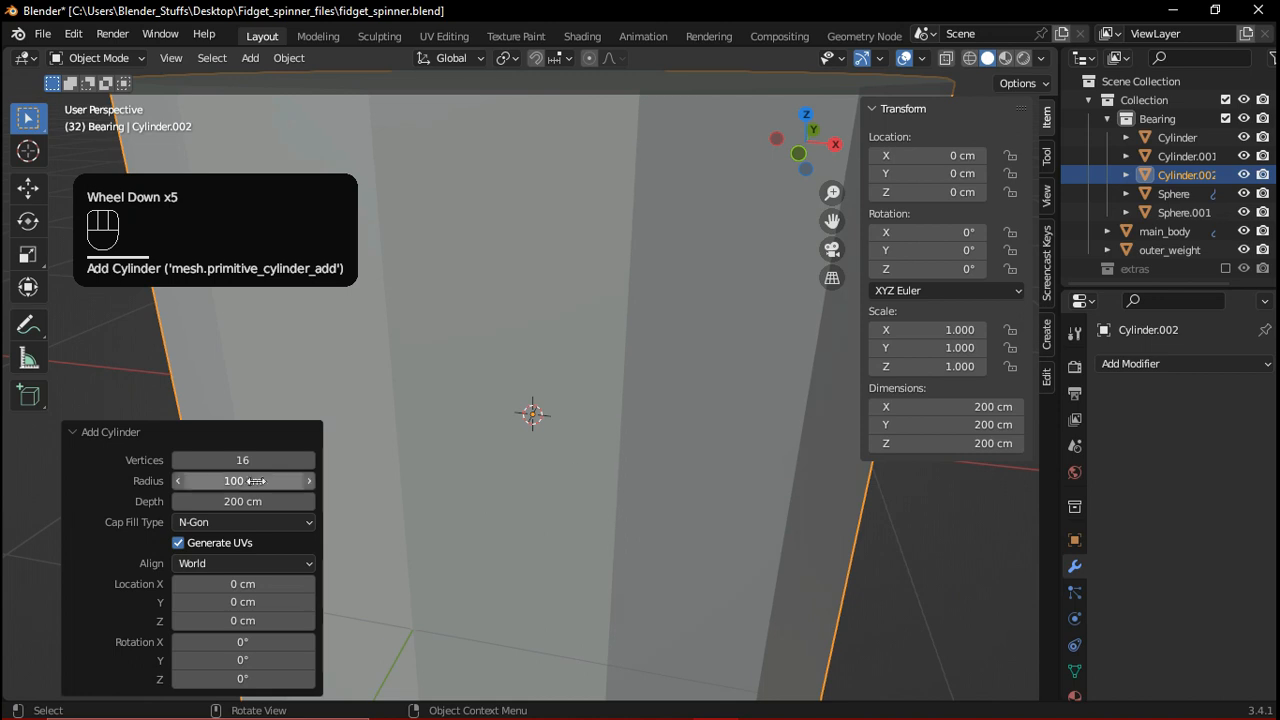
{"action": "scroll", "coordinate": [697, 465], "scroll_direction": "down", "scroll_amount": 2}
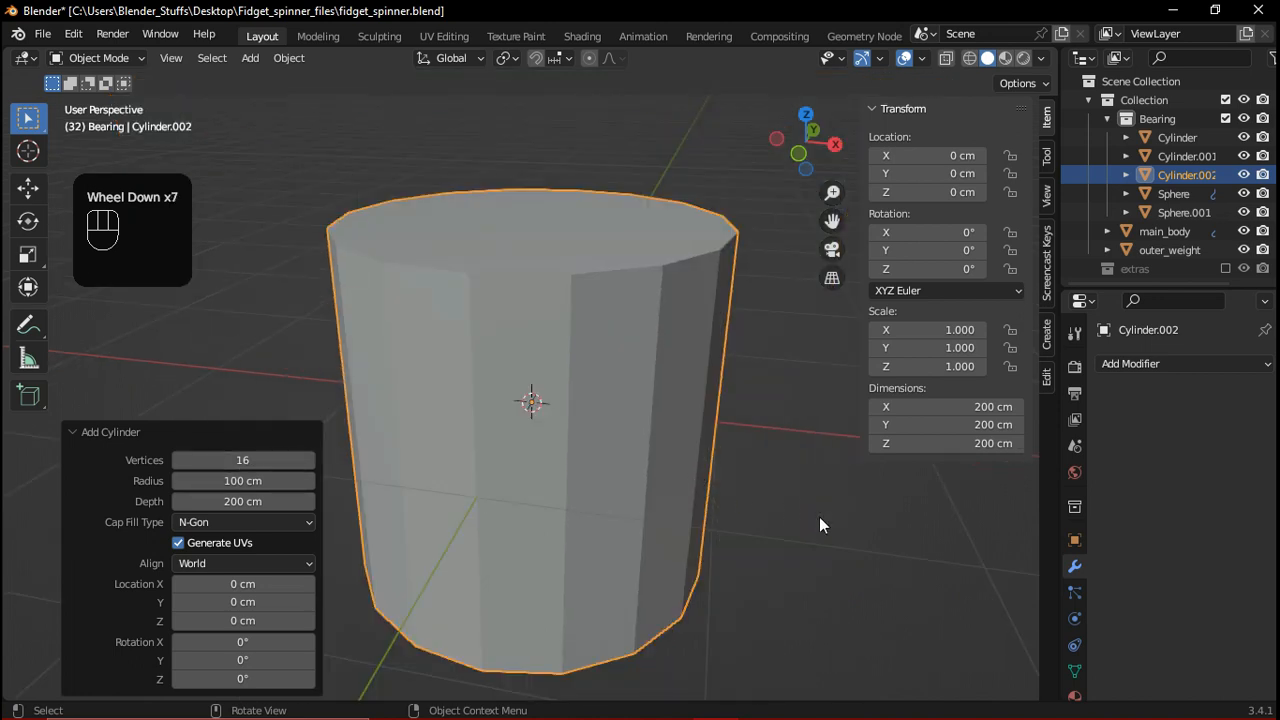
{"action": "key", "text": "s"}
{"action": "left_click", "coordinate": [550, 470]}
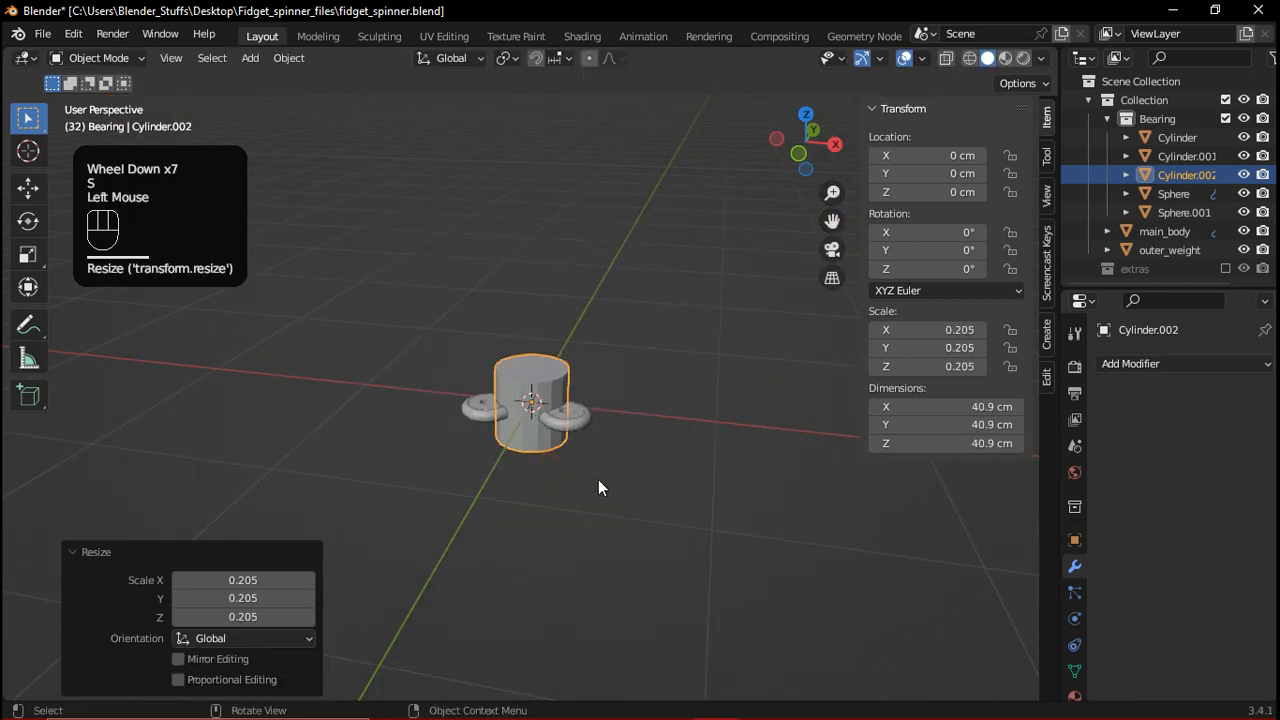
Scale the new cylinder down from the top view to about 0.103, roughly 20.6 cm across, so it covers the central bearing
{"action": "key", "text": "KP_7"}
{"action": "scroll", "coordinate": [598, 420], "scroll_direction": "up", "scroll_amount": 3}
{"action": "scroll", "coordinate": [610, 450], "scroll_direction": "up", "scroll_amount": 1}
{"action": "key", "text": "s"}
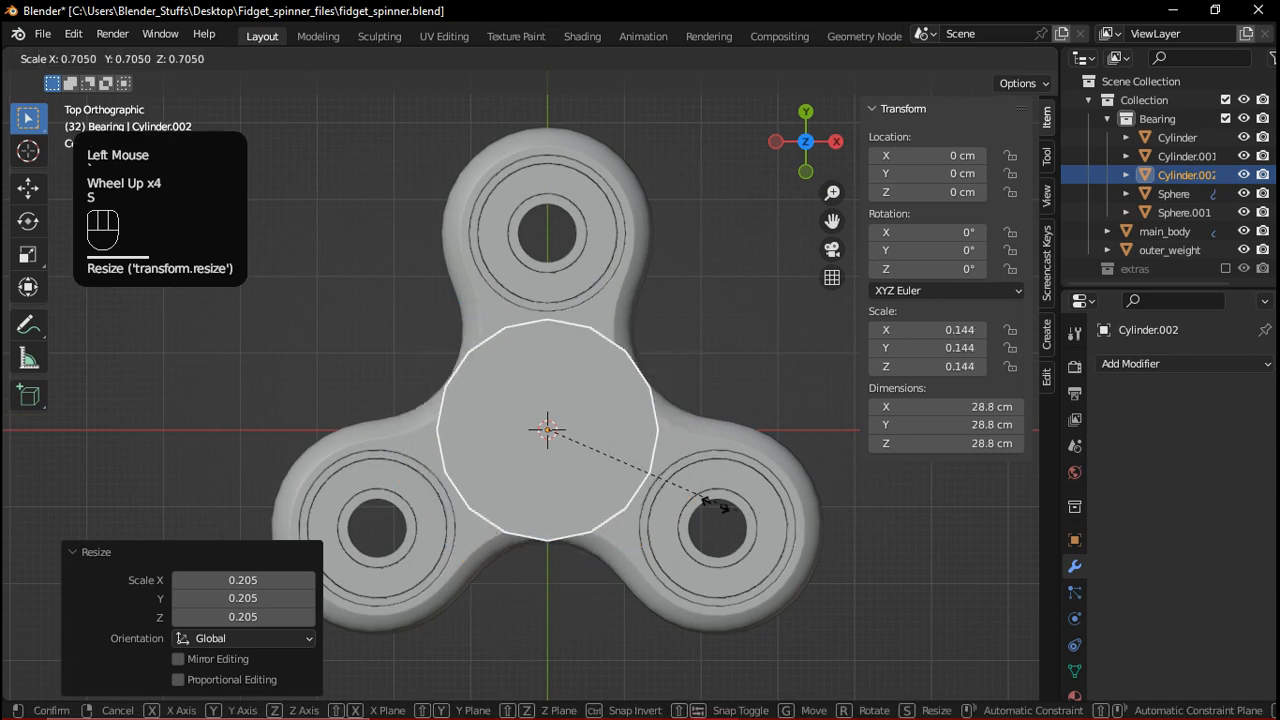
{"action": "left_click", "coordinate": [667, 500]}
{"action": "scroll", "coordinate": [607, 421], "scroll_direction": "up", "scroll_amount": 2}
{"action": "middle_click_drag", "start_coordinate": [607, 421], "coordinate": [553, 461], "text": "shift"}
{"action": "scroll", "coordinate": [596, 394], "scroll_direction": "up", "scroll_amount": 2}
{"action": "key", "text": "s"}
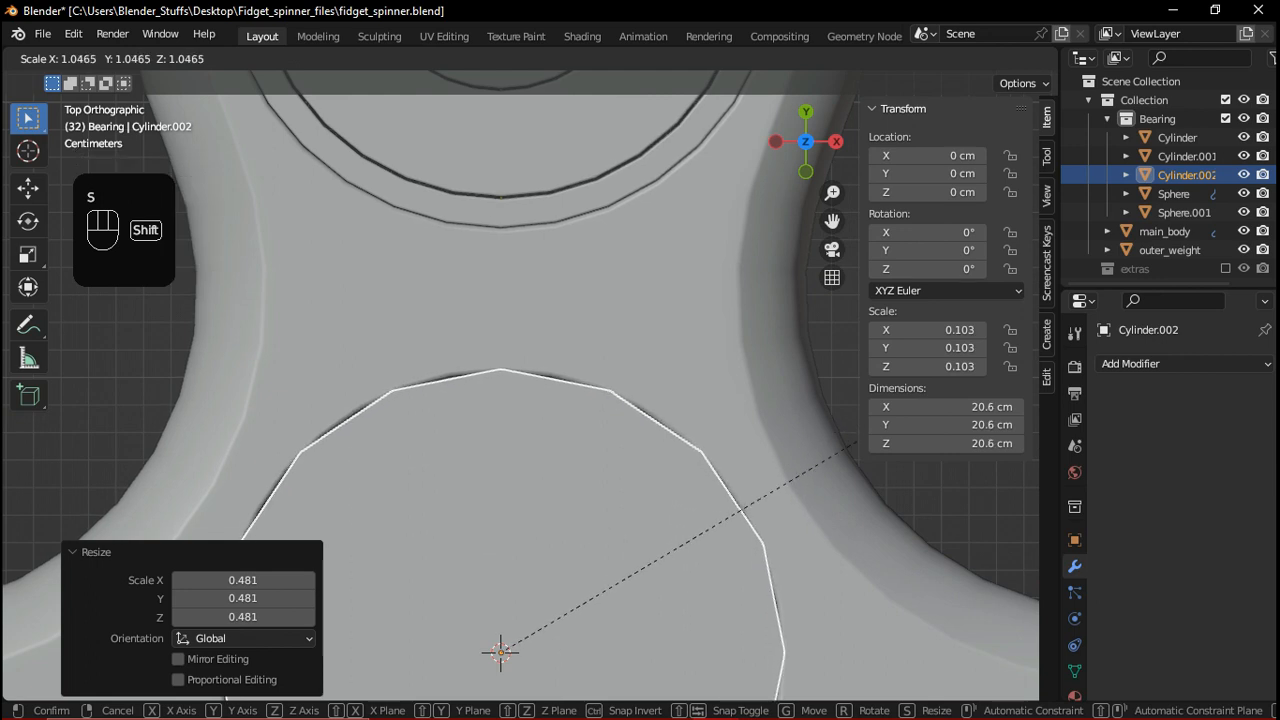
{"action": "left_click", "coordinate": [880, 428], "text": "shift"}
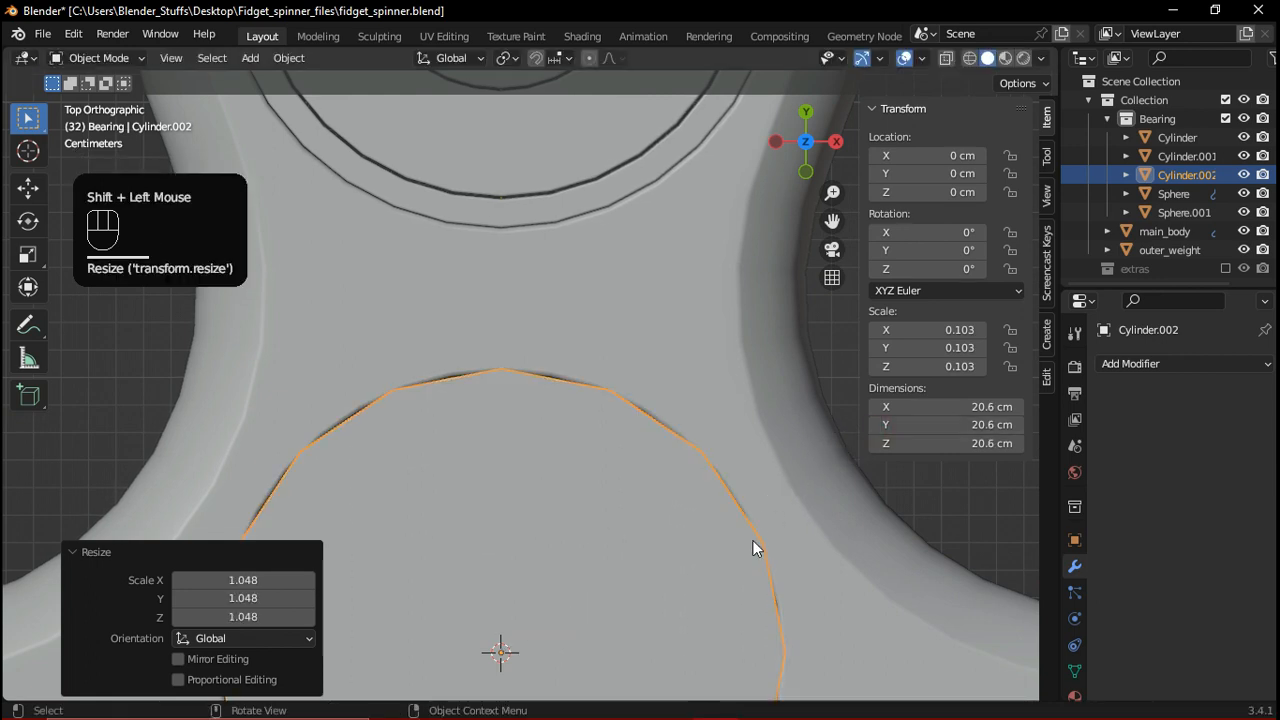
Start editing the cylinder's mesh in front view with X-ray display and vertex selection enabled
{"action": "scroll", "coordinate": [674, 469], "scroll_direction": "down", "scroll_amount": 1}
{"action": "scroll", "coordinate": [580, 516], "scroll_direction": "down", "scroll_amount": 3}
{"action": "middle_click_drag", "start_coordinate": [674, 469], "coordinate": [531, 409]}
{"action": "scroll", "coordinate": [577, 463], "scroll_direction": "up", "scroll_amount": 3}
{"action": "middle_click_drag", "start_coordinate": [577, 463], "coordinate": [557, 416], "text": "shift"}
{"action": "key", "text": "Tab"}
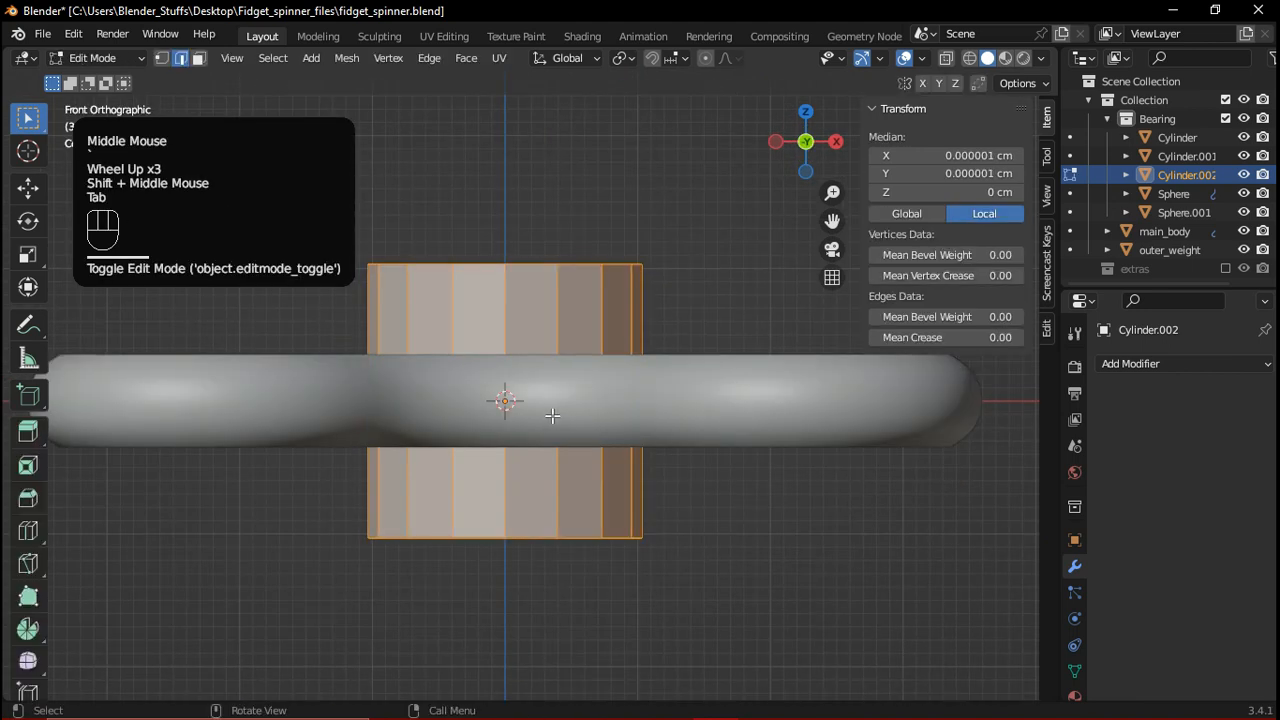
{"action": "key", "text": "alt+z"}
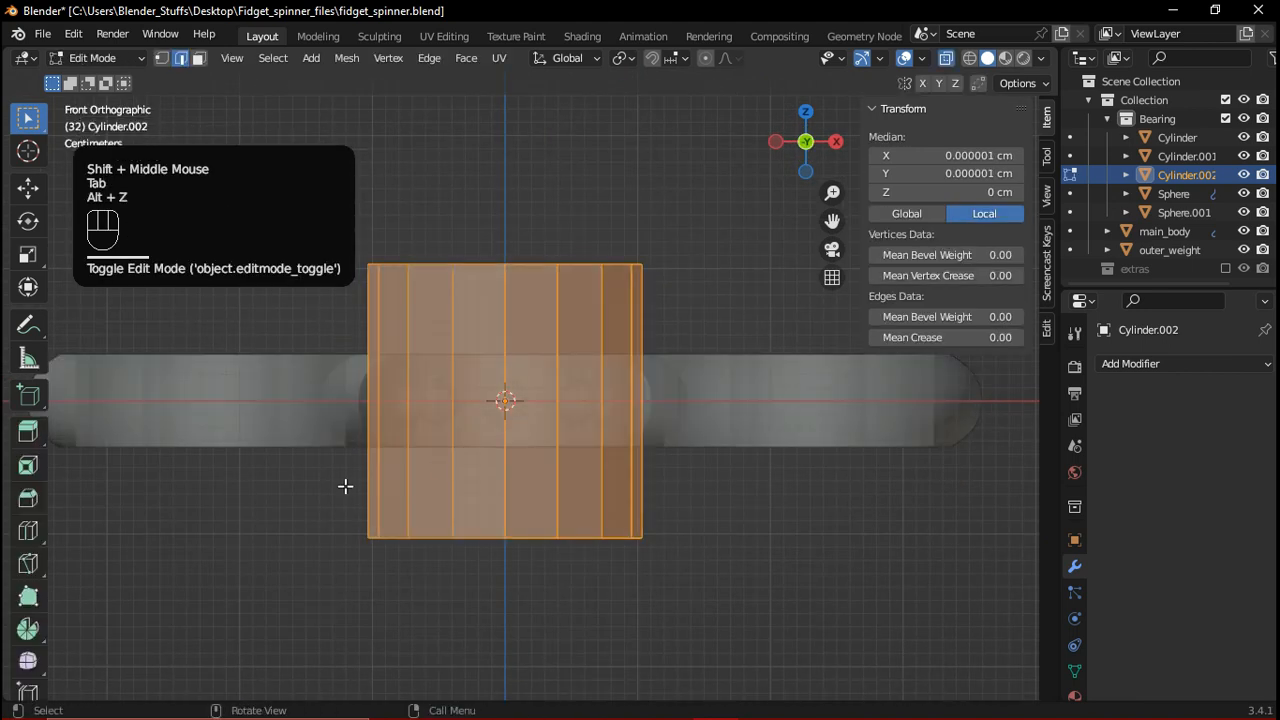
{"action": "left_click", "coordinate": [154, 62]}
{"action": "left_click", "coordinate": [158, 60]}
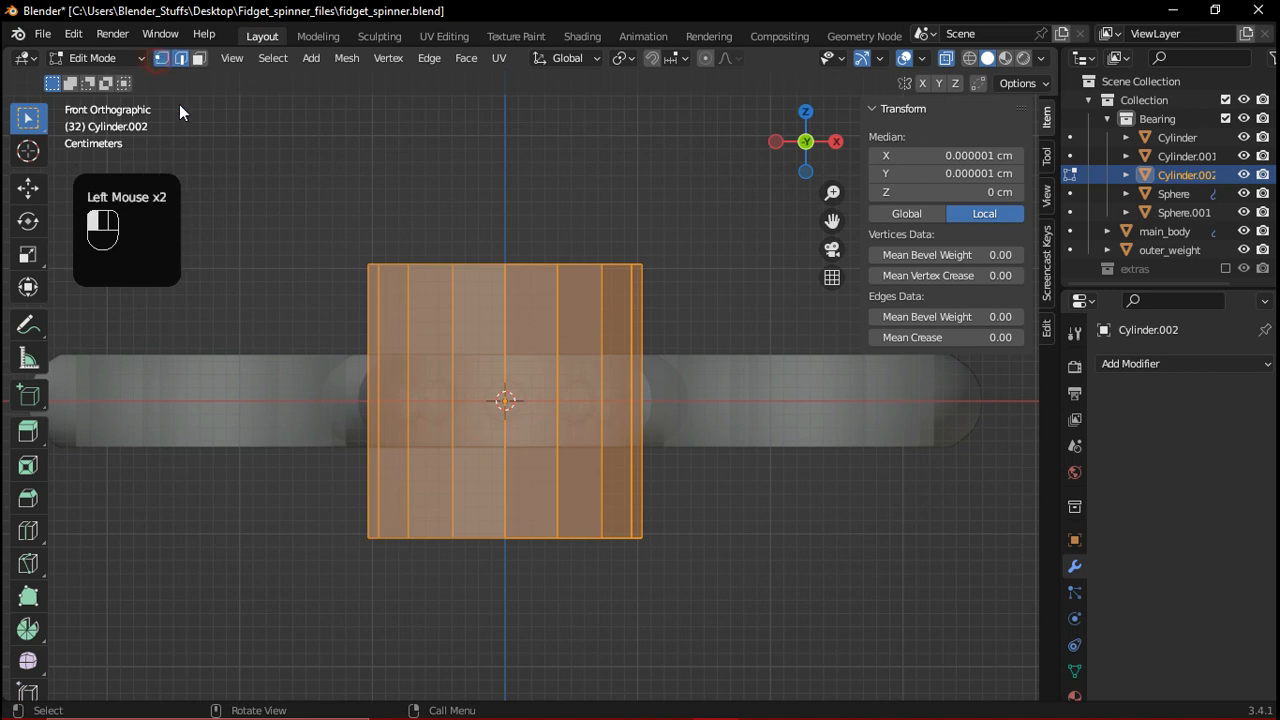
Select the cylinder's lower vertices and raise them about 13.86 cm along Z to the spinner body's upper surface
{"action": "left_click_drag", "start_coordinate": [277, 512], "coordinate": [730, 596]}
{"action": "scroll", "coordinate": [590, 565], "scroll_direction": "up", "scroll_amount": 2}
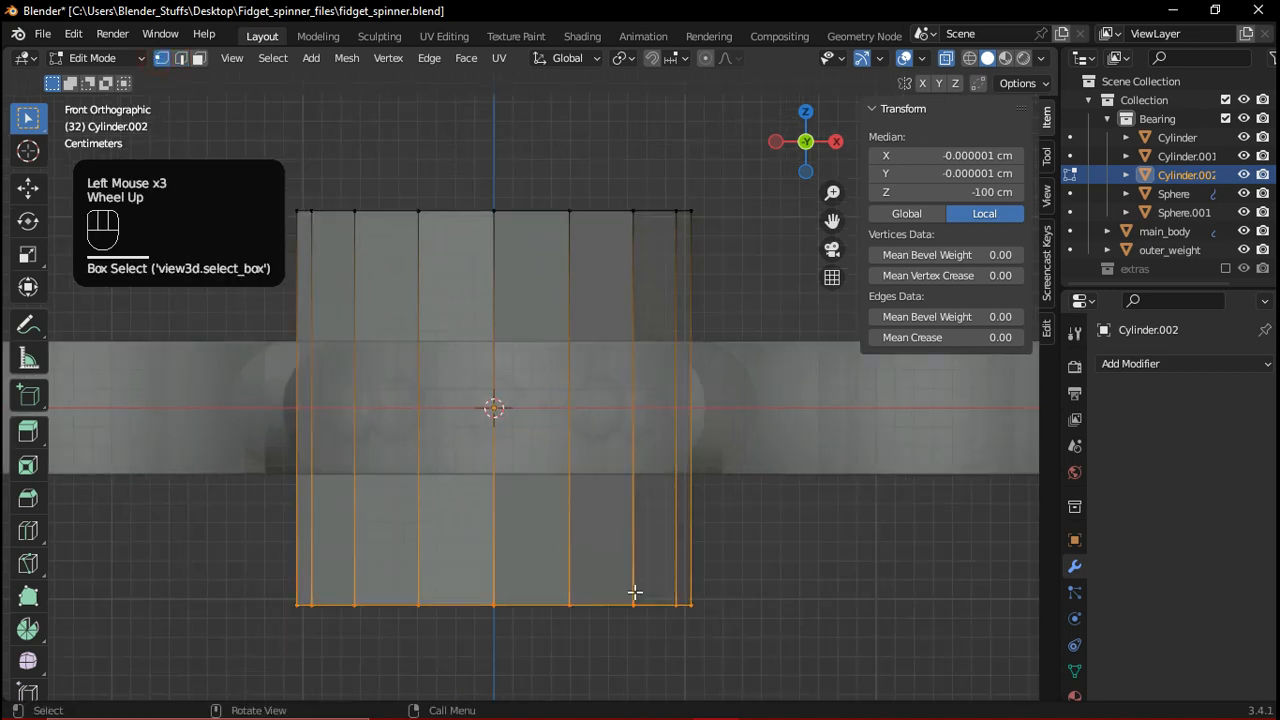
{"action": "key", "text": "g"}
{"action": "middle_click", "coordinate": [624, 470]}
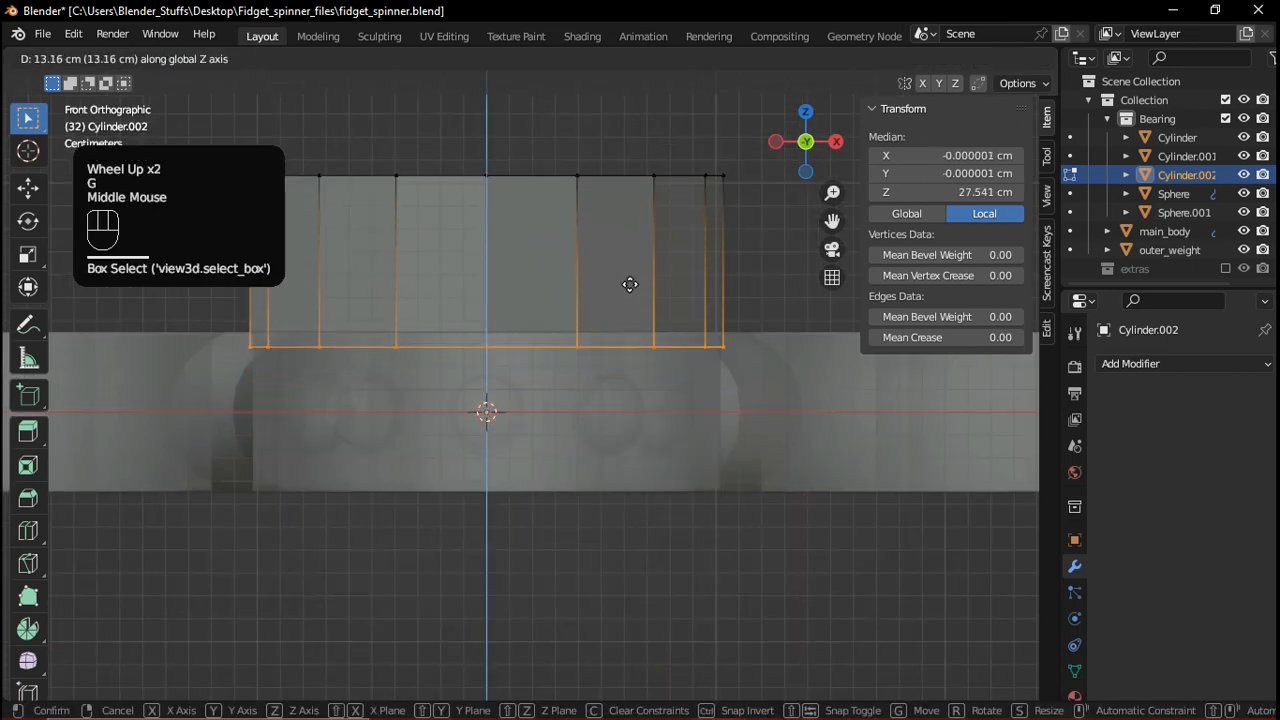
{"action": "left_click", "coordinate": [629, 273], "text": "shift"}
{"action": "middle_click_drag", "start_coordinate": [634, 300], "coordinate": [600, 470], "text": "shift"}
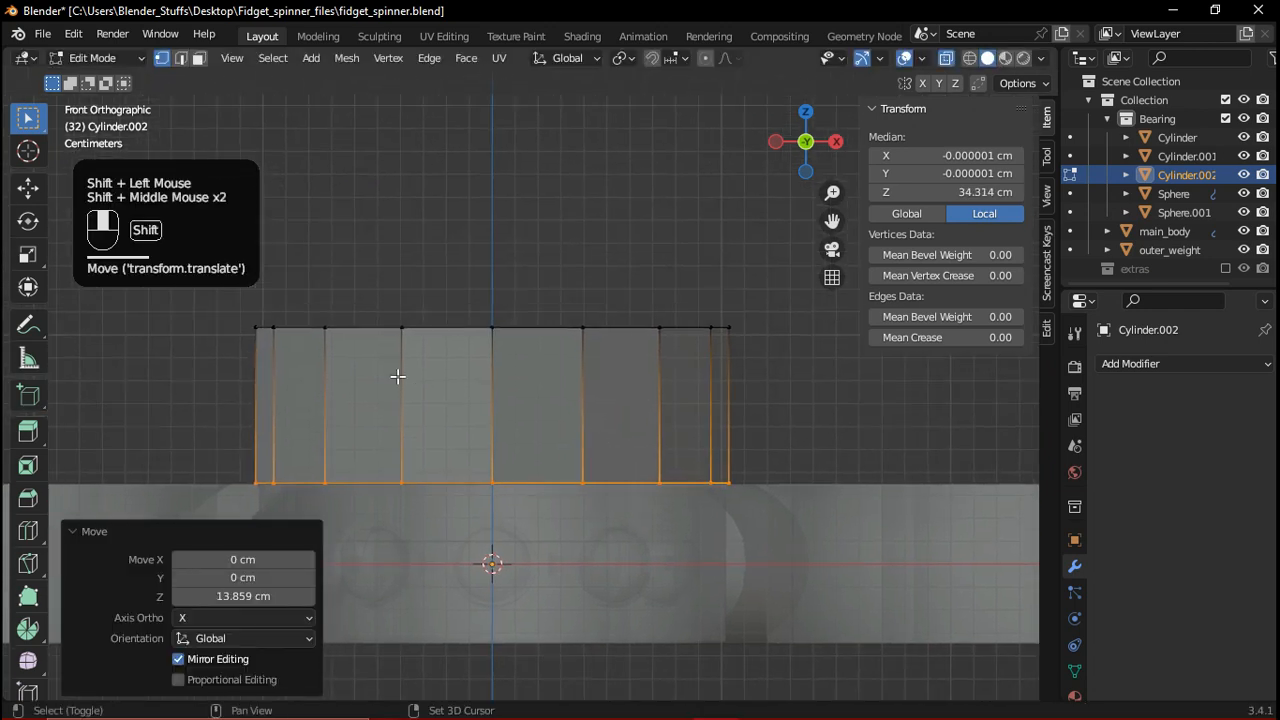
Select the cylinder's upper vertices and lower them about 6.1 cm along Z to form a thin disc
{"action": "left_click_drag", "start_coordinate": [226, 315], "coordinate": [734, 380]}
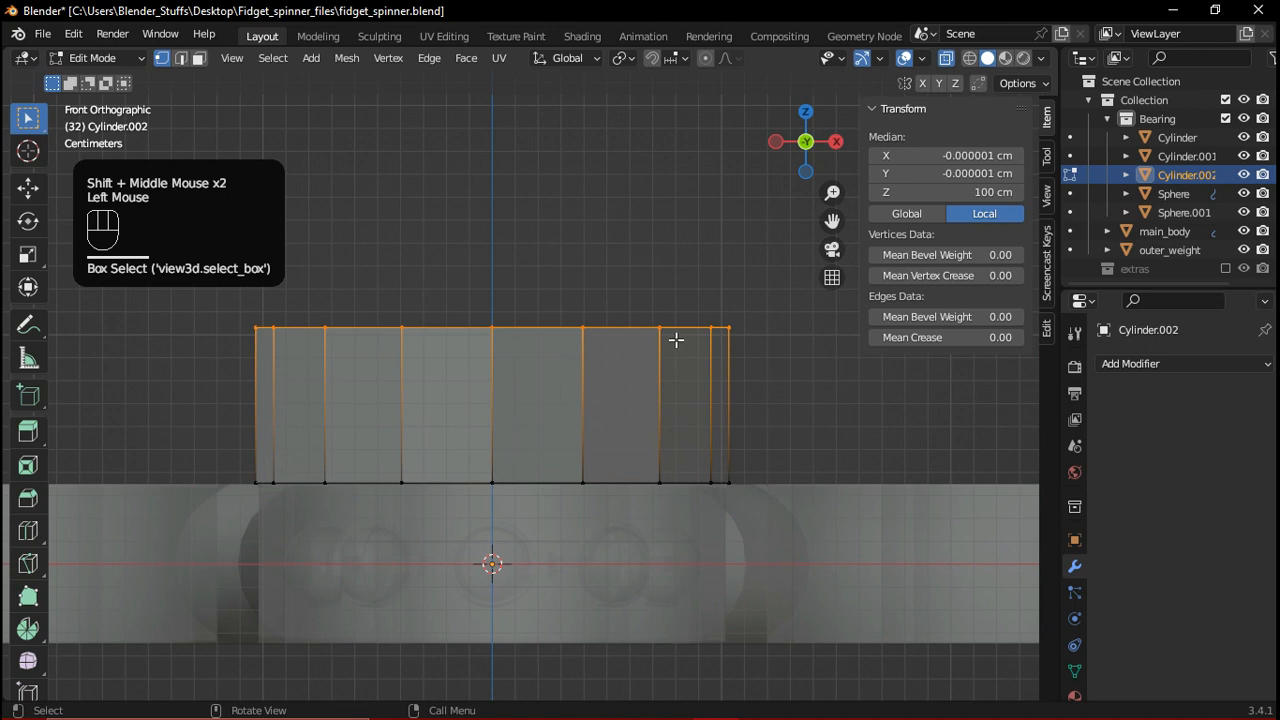
{"action": "key", "text": "g"}
{"action": "key", "text": "z"}
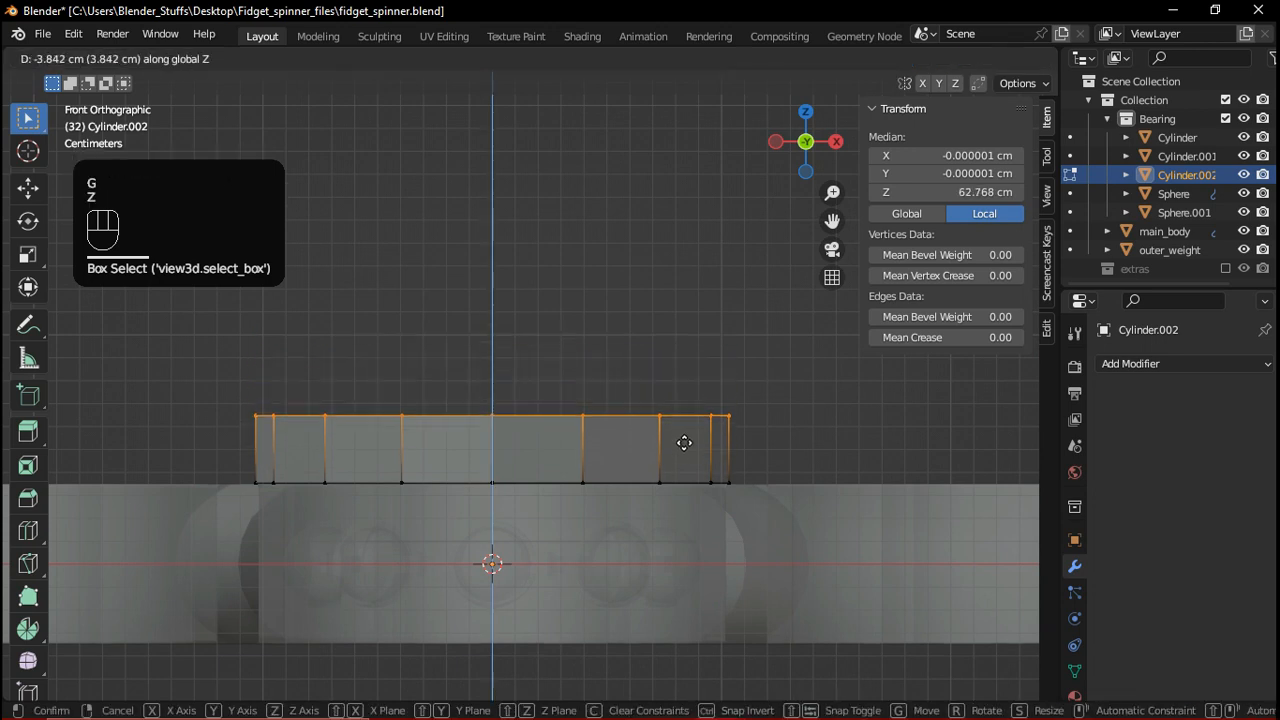
{"action": "key", "text": "shift"}
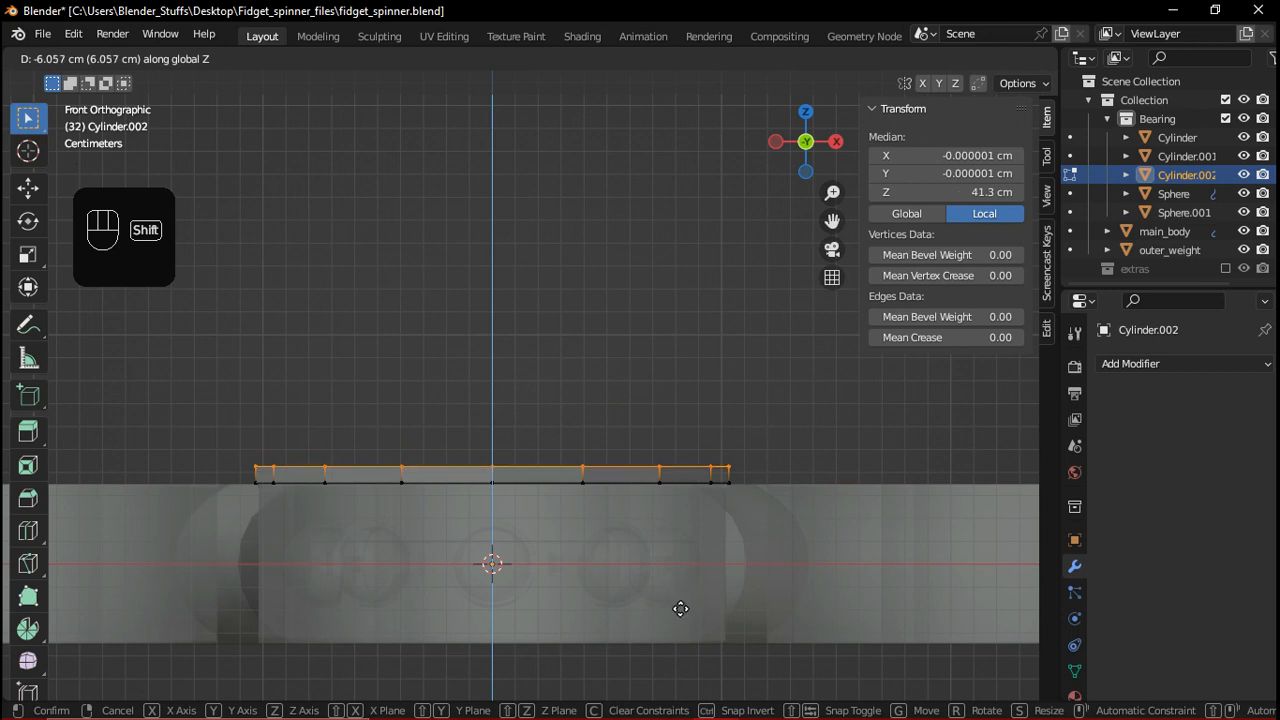
{"action": "left_click", "coordinate": [613, 499], "text": "shift"}
Extrude the disc's top about 0.57 cm up and scale it in to about 0.9, then leave mesh editing and X-ray display
{"action": "middle_click_drag", "start_coordinate": [613, 499], "coordinate": [576, 430], "text": "shift"}
{"action": "scroll", "coordinate": [537, 400], "scroll_direction": "up", "scroll_amount": 2}
{"action": "key", "text": "e"}
{"action": "key", "text": "z"}
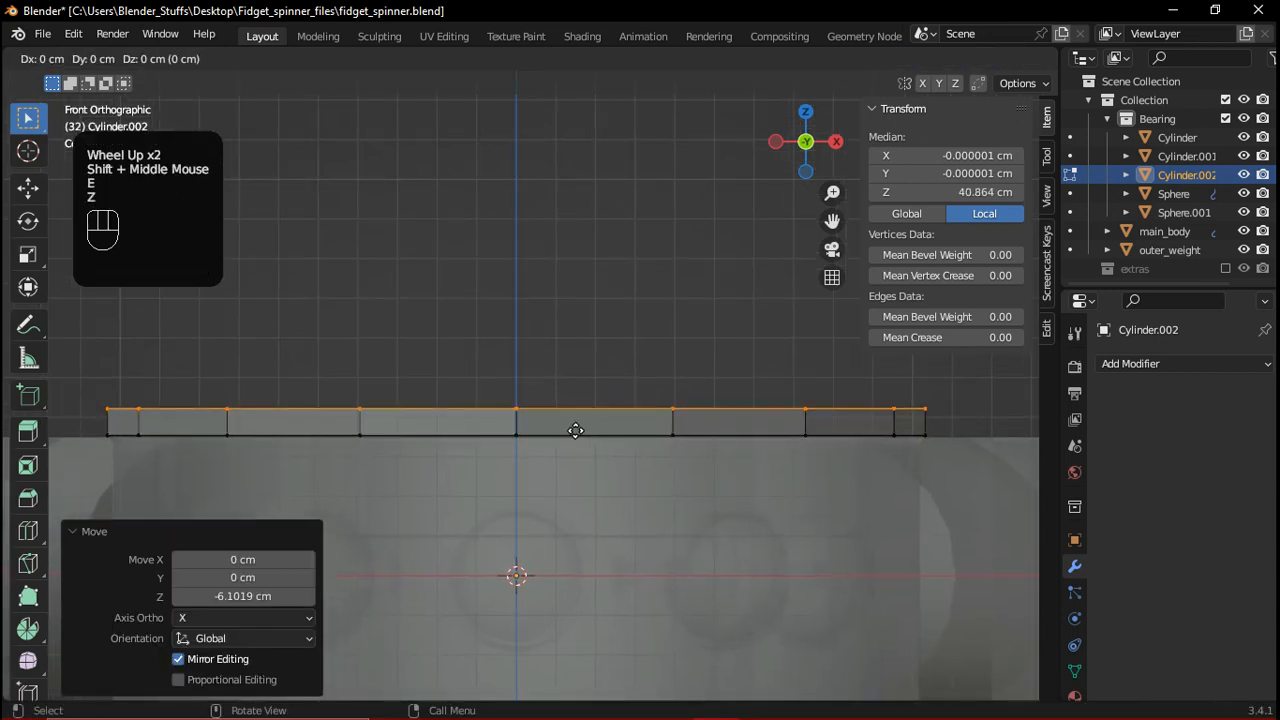
{"action": "key", "text": "z"}
{"action": "key", "text": "shift"}
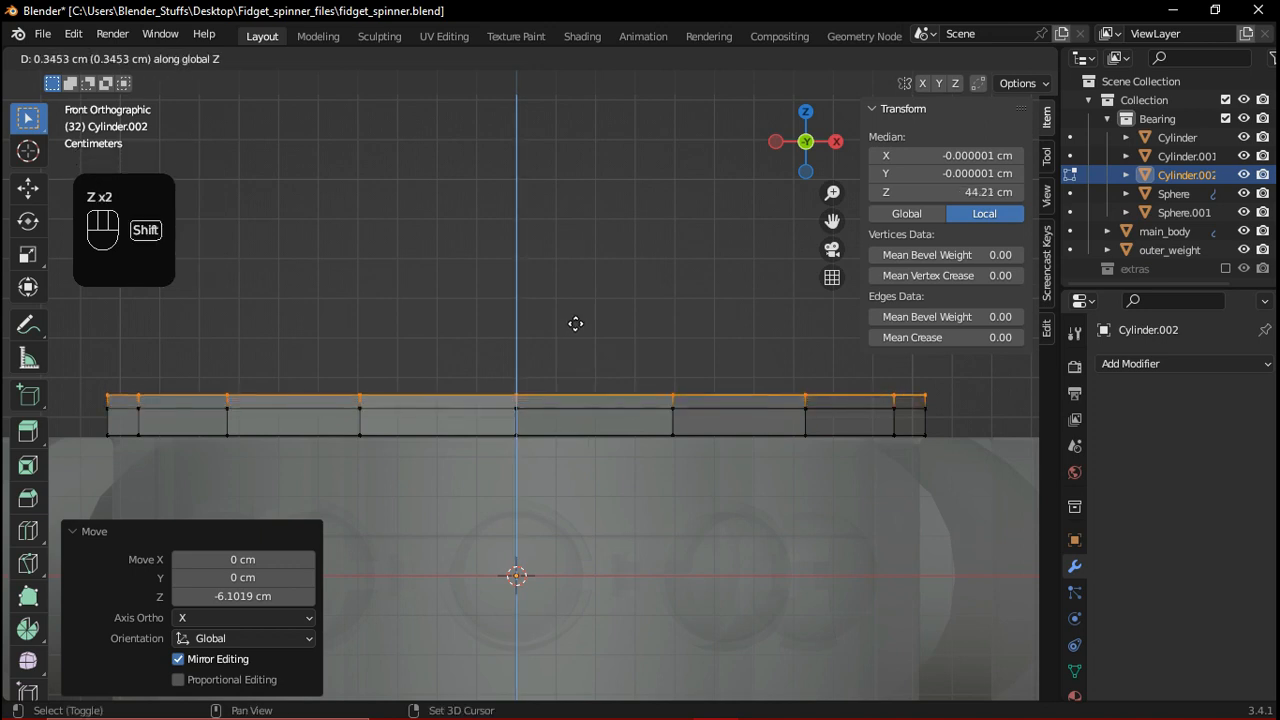
{"action": "left_click", "coordinate": [636, 356], "text": "shift"}
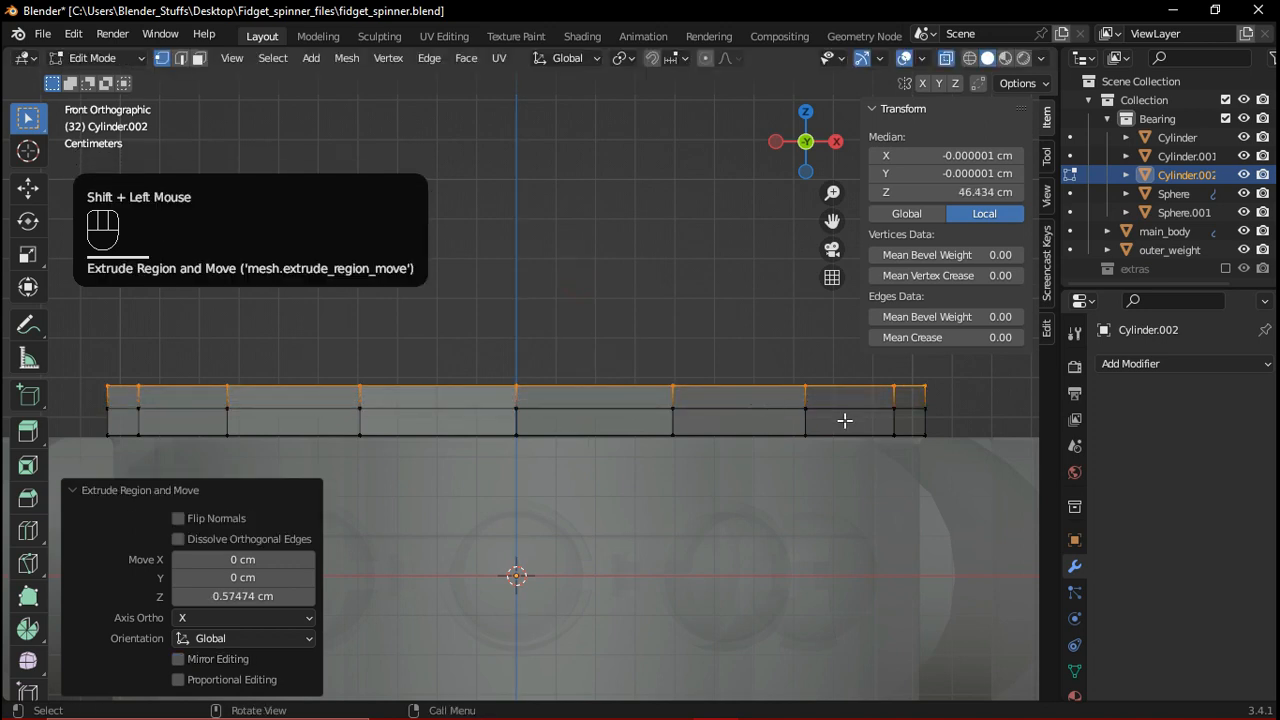
{"action": "key", "text": "s"}
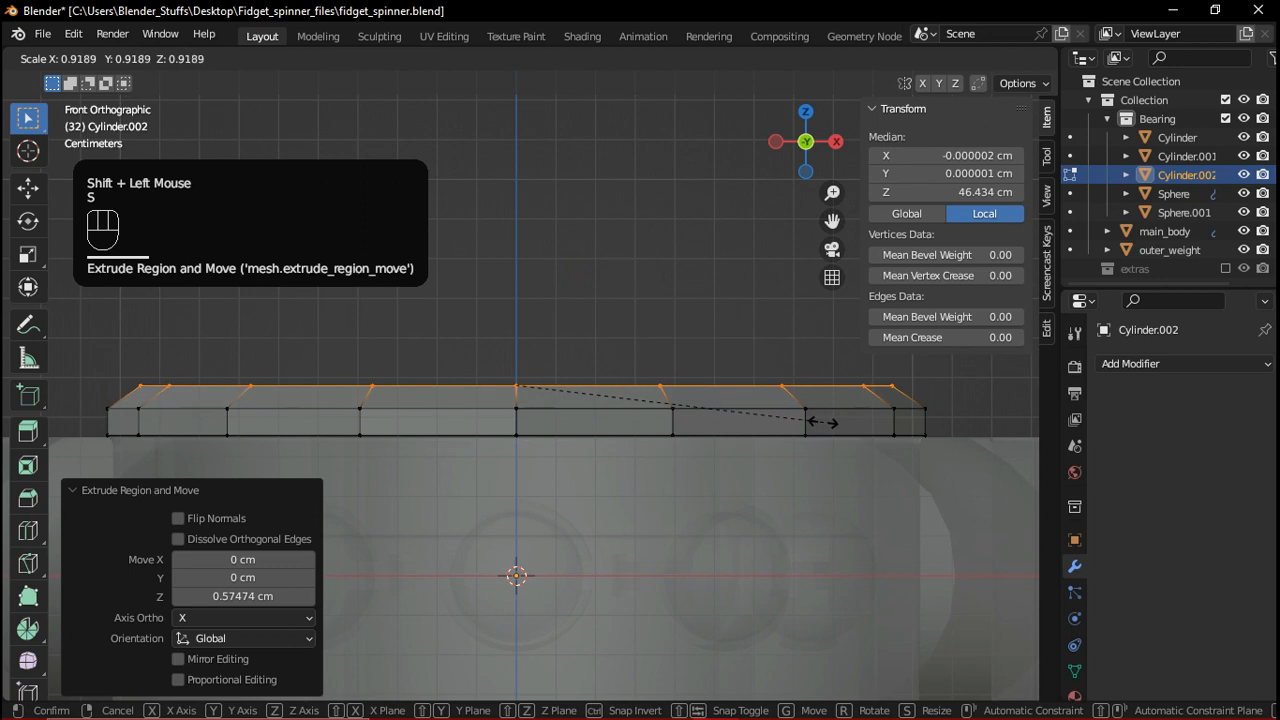
{"action": "left_click", "coordinate": [815, 422]}
{"action": "scroll", "coordinate": [700, 369], "scroll_direction": "down", "scroll_amount": 2}
{"action": "middle_click_drag", "start_coordinate": [700, 369], "coordinate": [616, 427]}
{"action": "key", "text": "Tab"}
{"action": "key", "text": "alt+z"}
Reopen the cap's mesh for editing in front view and widen its top face by a scale of about 1.042
{"action": "scroll", "coordinate": [636, 415], "scroll_direction": "down", "scroll_amount": 3}
{"action": "scroll", "coordinate": [616, 430], "scroll_direction": "up", "scroll_amount": 2}
{"action": "key", "text": "grave"}
{"action": "scroll", "coordinate": [650, 422], "scroll_direction": "up", "scroll_amount": 4}
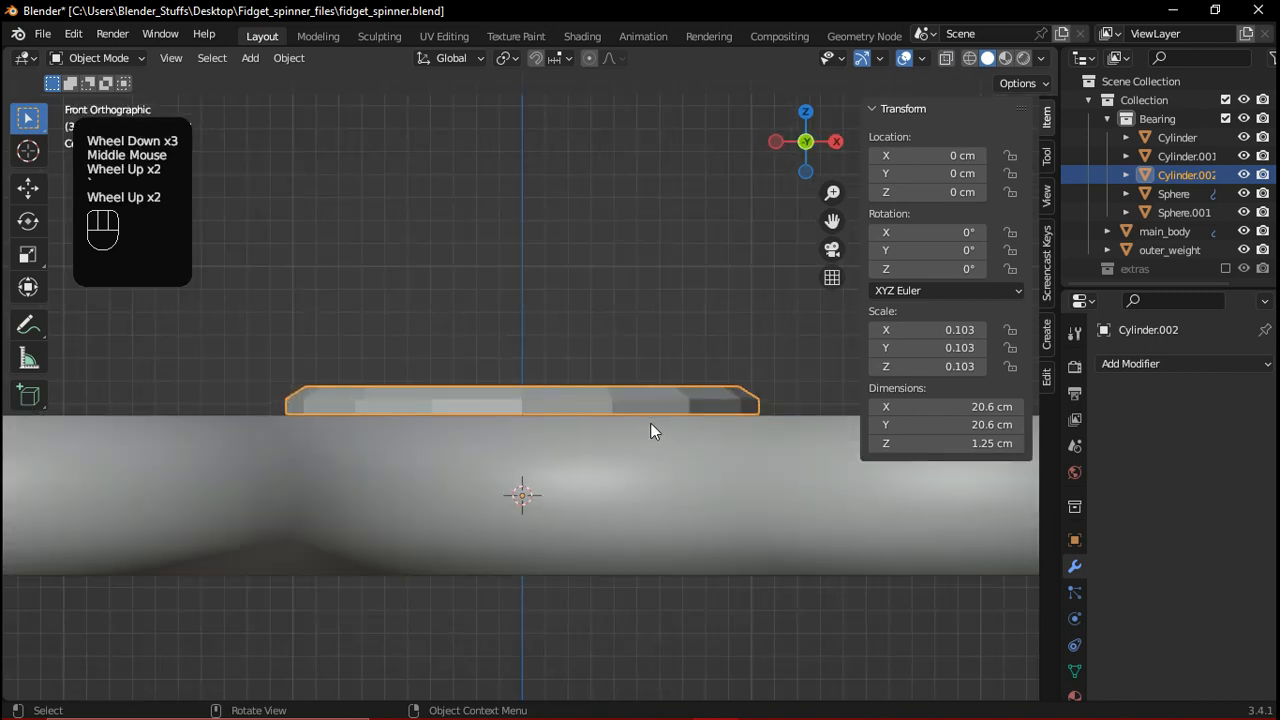
{"action": "middle_click_drag", "start_coordinate": [641, 404], "coordinate": [626, 402], "text": "shift"}
{"action": "key", "text": "Tab"}
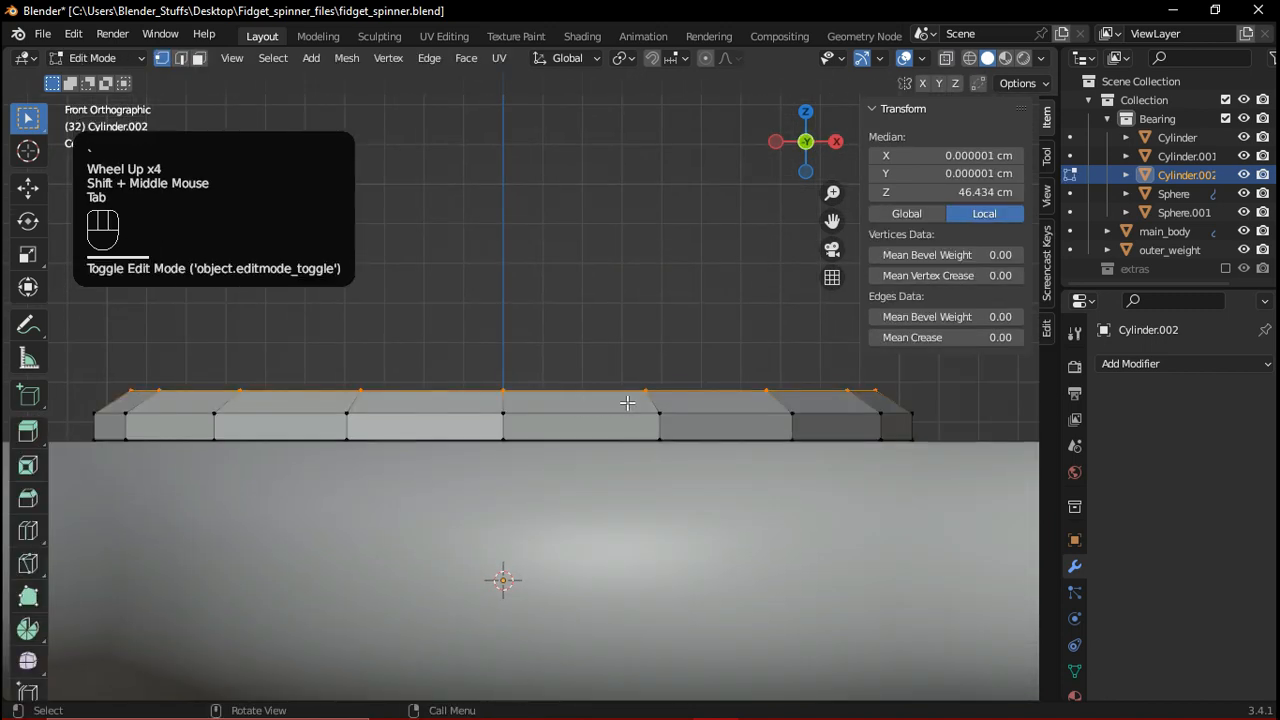
{"action": "key", "text": "s"}
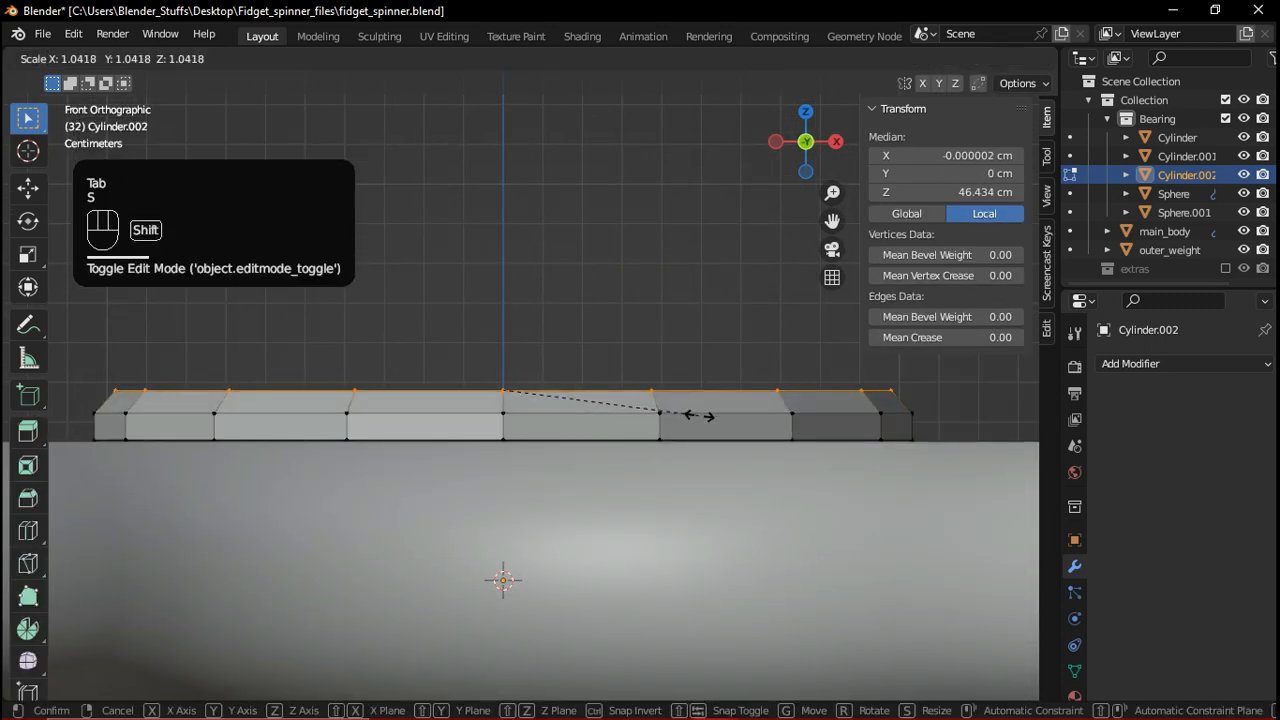
{"action": "left_click", "coordinate": [698, 415], "text": "shift"}
Enable face selection and inset the cap's top face with a thickness of about 21.75 cm
{"action": "middle_click_drag", "start_coordinate": [663, 360], "coordinate": [607, 428]}
{"action": "scroll", "coordinate": [629, 423], "scroll_direction": "down", "scroll_amount": 1}
{"action": "scroll", "coordinate": [607, 428], "scroll_direction": "down", "scroll_amount": 1}
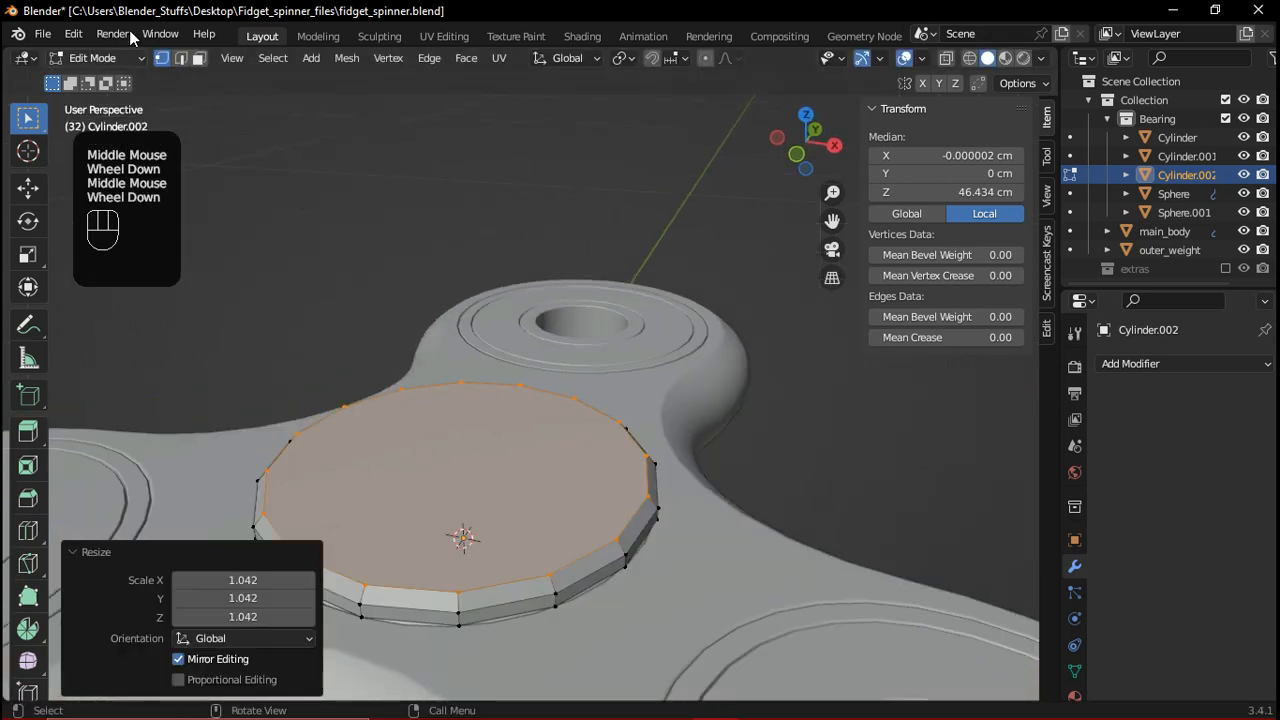
{"action": "left_click", "coordinate": [199, 58]}
{"action": "middle_click_drag", "start_coordinate": [503, 457], "coordinate": [747, 503], "text": "shift"}
{"action": "scroll", "coordinate": [512, 450], "scroll_direction": "up", "scroll_amount": 1}
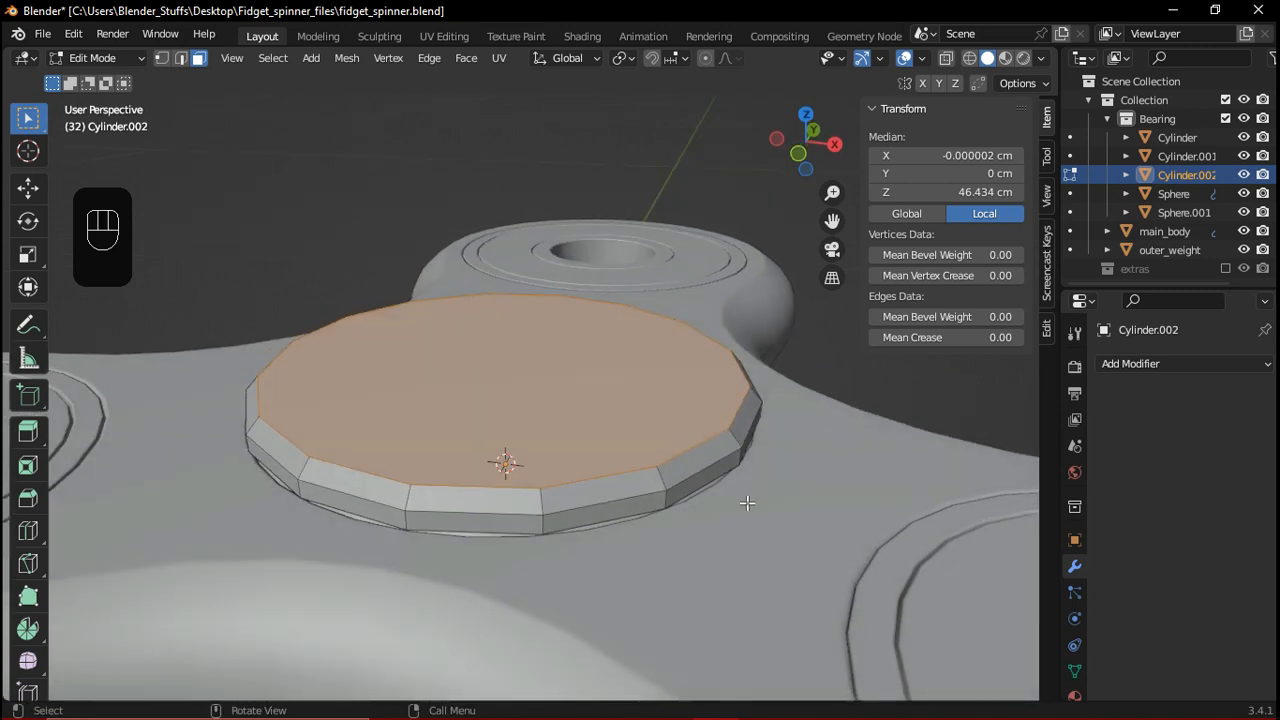
{"action": "key", "text": "i"}
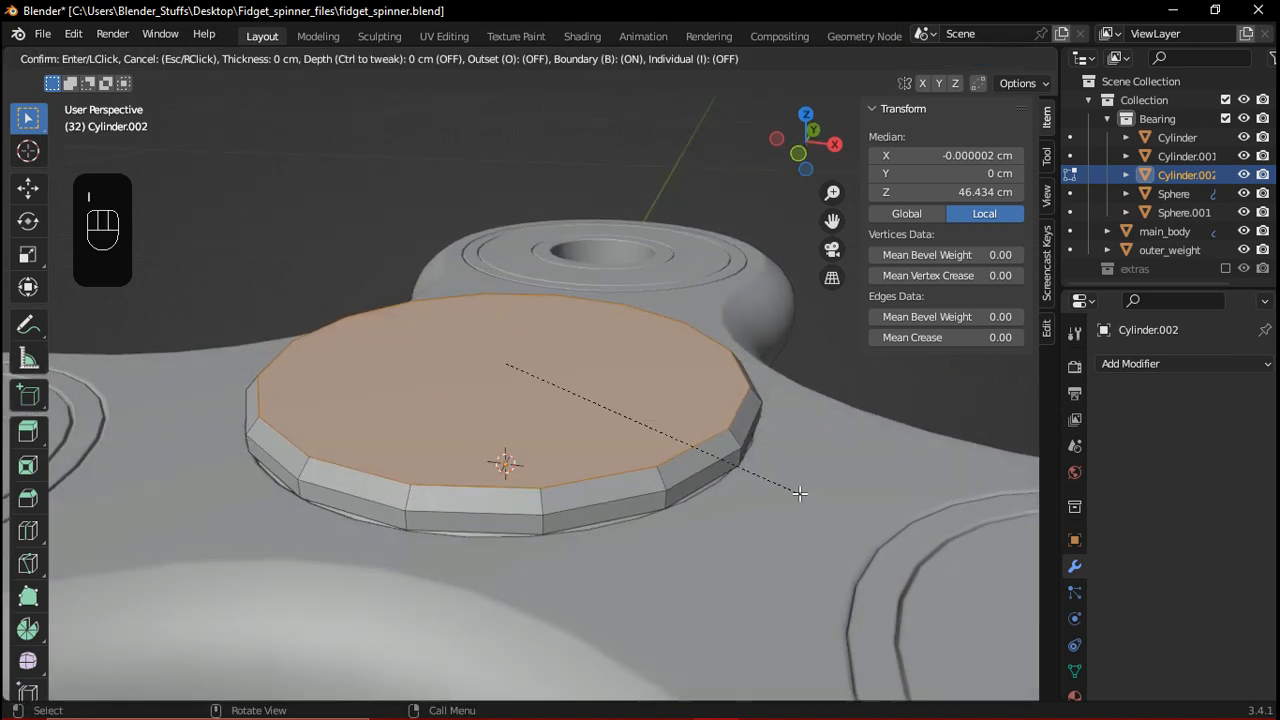
{"action": "left_click", "coordinate": [748, 481]}
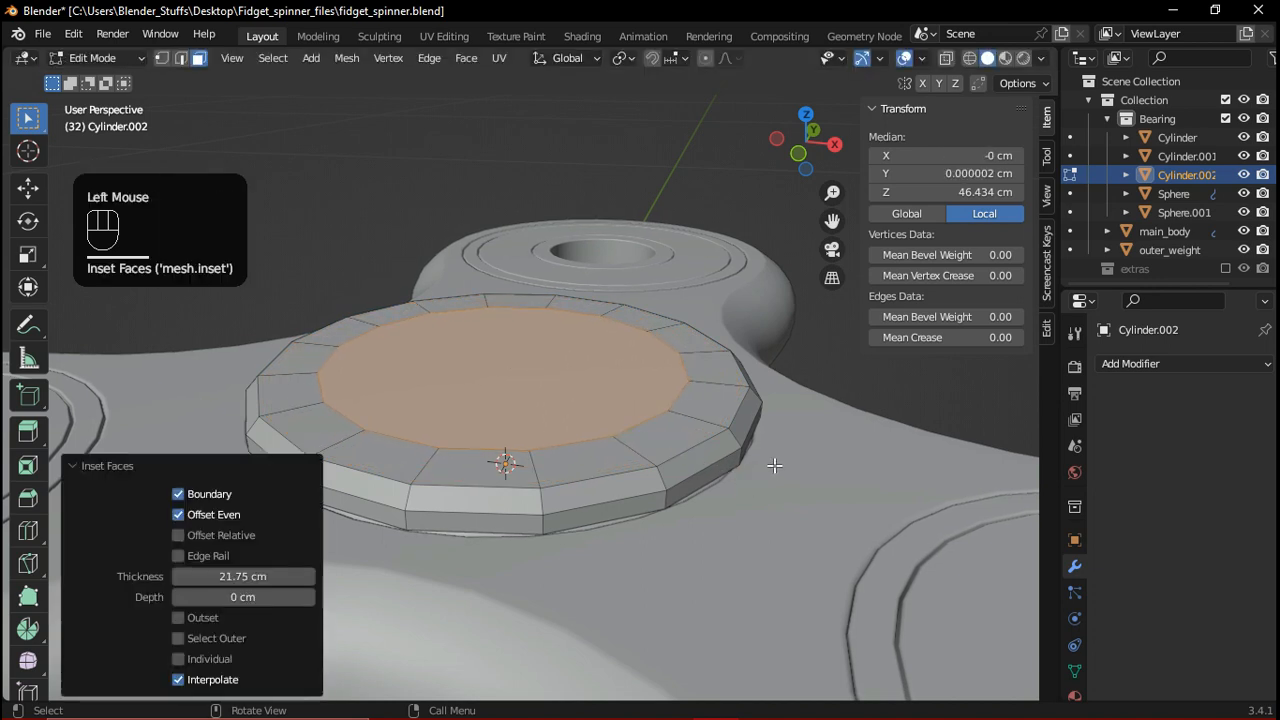
Scale the inset top face to about 0.351 and lower it about 0.92 cm along Z to dish the cap
{"action": "middle_click_drag", "start_coordinate": [670, 483], "coordinate": [663, 455]}
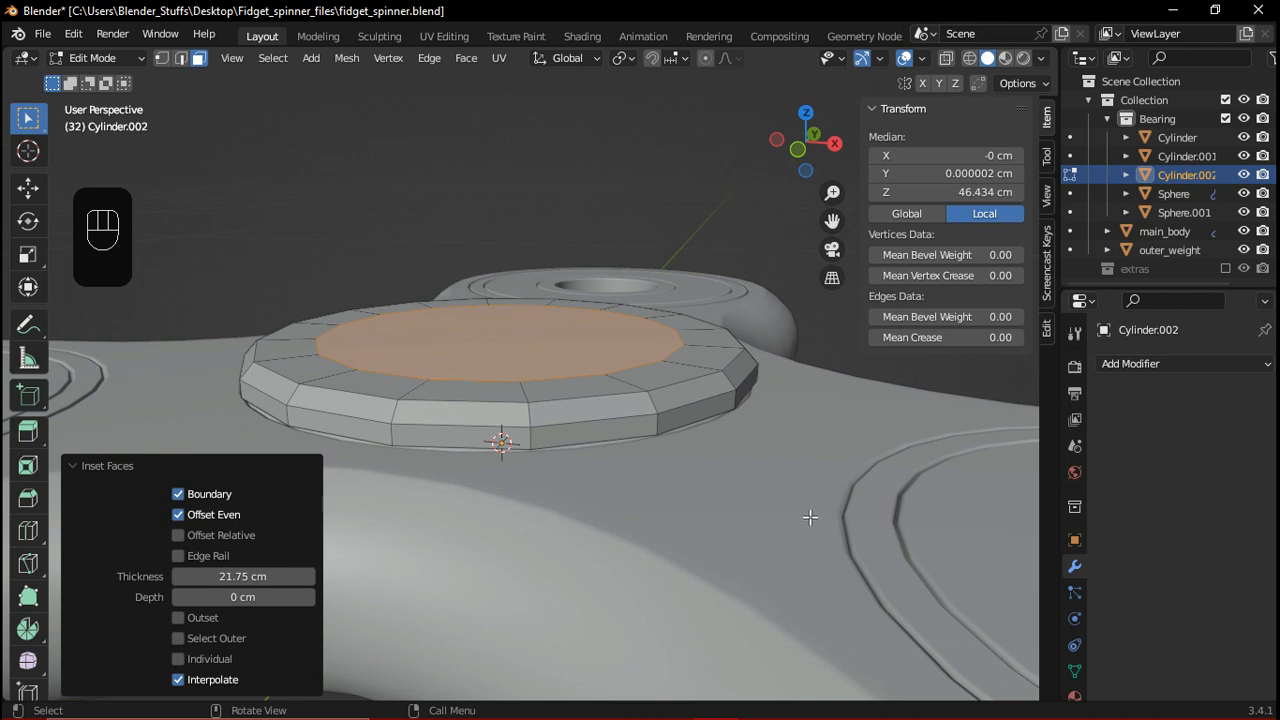
{"action": "middle_click_drag", "start_coordinate": [747, 531], "coordinate": [757, 462]}
{"action": "key", "text": "s"}
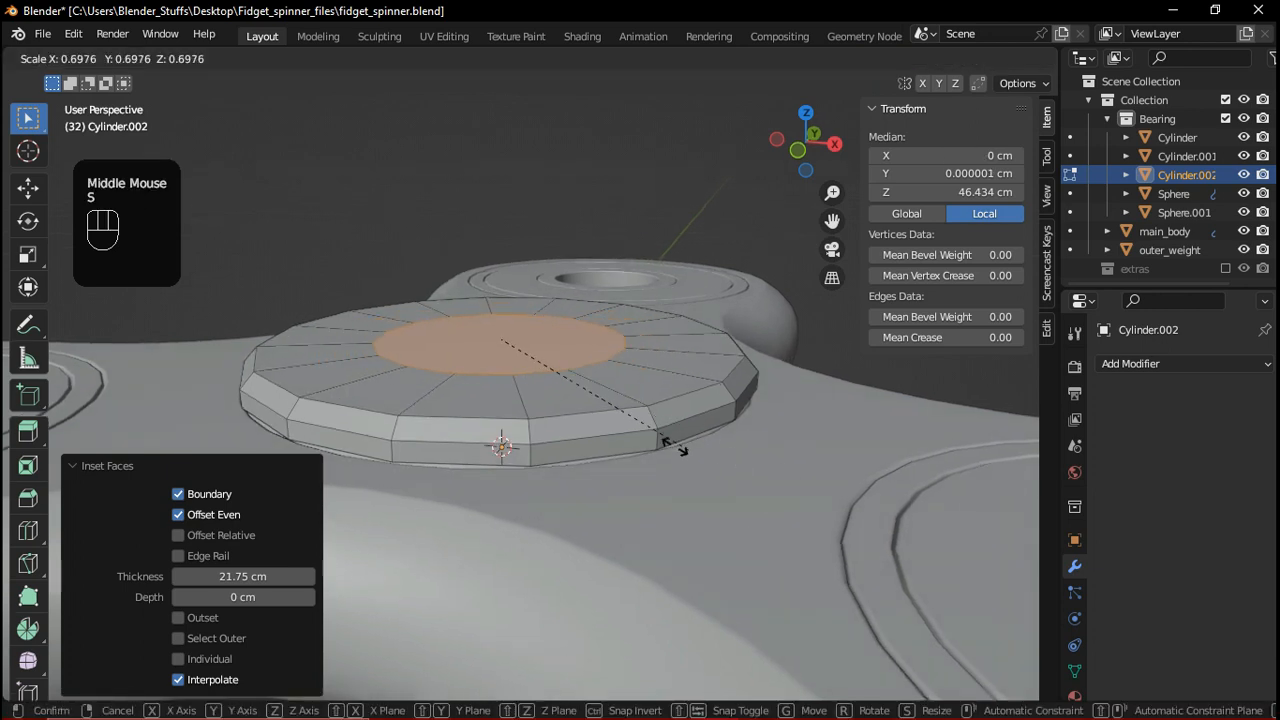
{"action": "left_click", "coordinate": [555, 402]}
{"action": "scroll", "coordinate": [557, 371], "scroll_direction": "up", "scroll_amount": 2}
{"action": "middle_click_drag", "start_coordinate": [557, 371], "coordinate": [562, 372]}
{"action": "key", "text": "g"}
{"action": "key", "text": "z"}
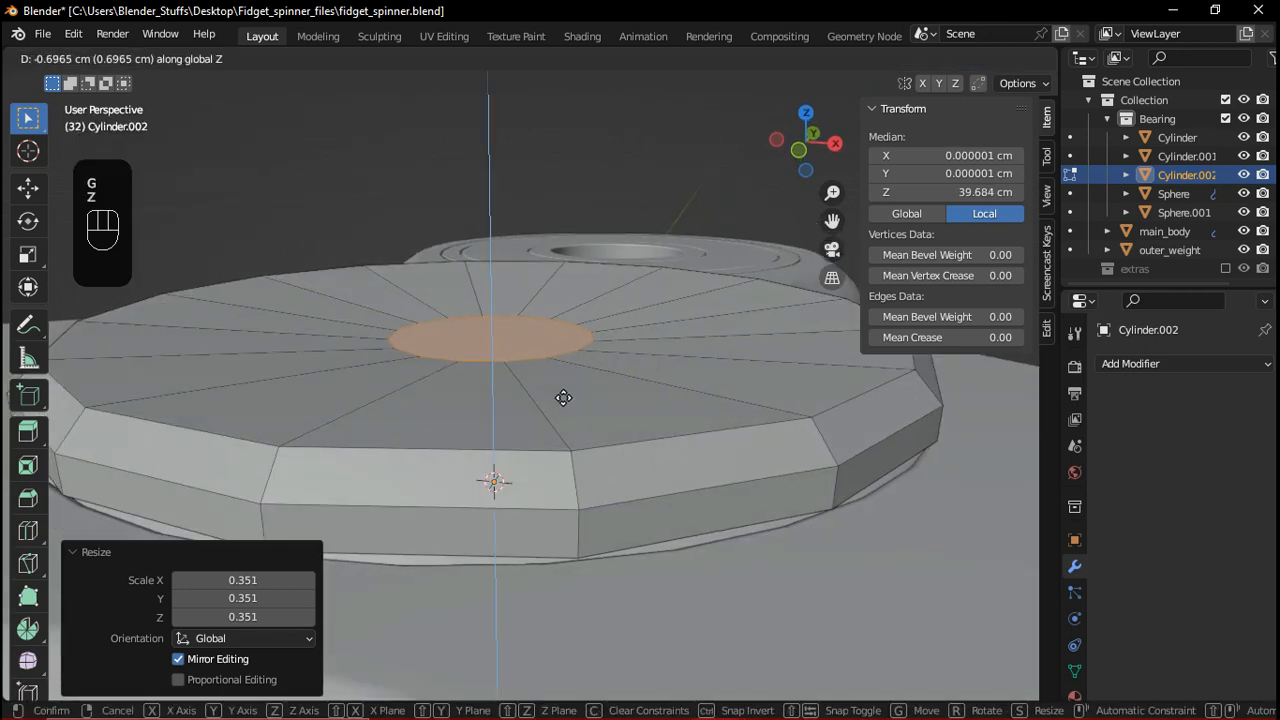
{"action": "left_click", "coordinate": [564, 406]}
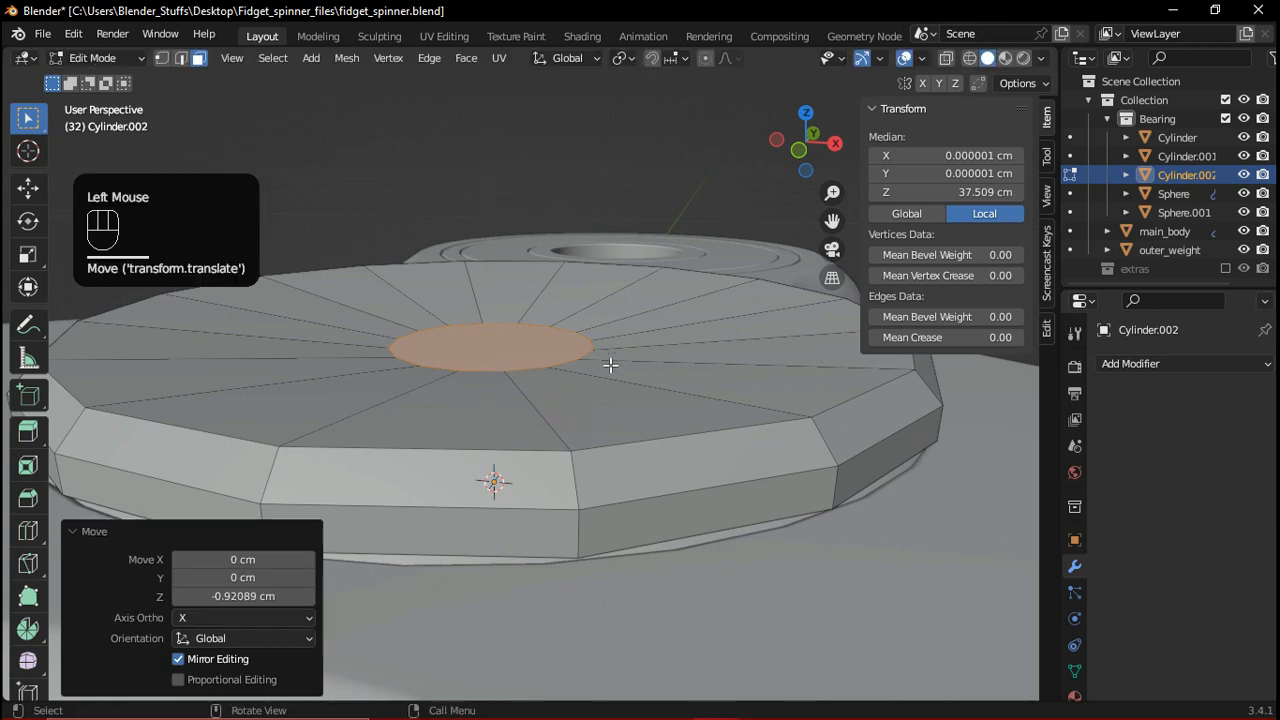
Add a centered loop cut between the cap's rim and inner face, and lower the loop slightly along Z
{"action": "middle_click_drag", "start_coordinate": [609, 357], "coordinate": [610, 371]}
{"action": "key", "text": "ctrl+r"}
{"action": "left_click", "coordinate": [720, 385]}
{"action": "right_click", "coordinate": [729, 371]}
{"action": "middle_click_drag", "start_coordinate": [729, 371], "coordinate": [684, 420]}
{"action": "key", "text": "g"}
{"action": "key", "text": "z"}
{"action": "left_click", "coordinate": [683, 427]}
{"action": "middle_click_drag", "start_coordinate": [683, 427], "coordinate": [594, 423]}
{"action": "key", "text": "Tab"}
Select the edge loop around the cap's inner face, scale it to about 0.632 and adjust its height along Z
{"action": "key", "text": "Tab"}
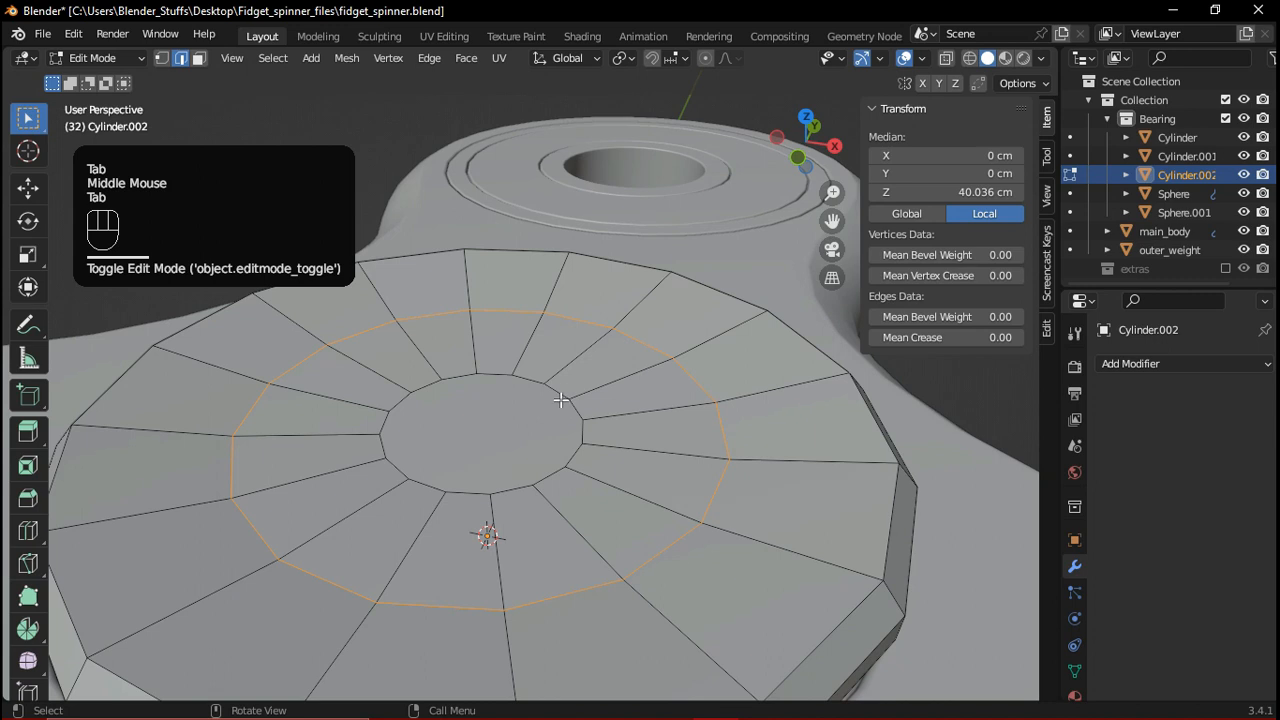
{"action": "left_click", "coordinate": [563, 396], "text": "alt"}
{"action": "key", "text": "s"}
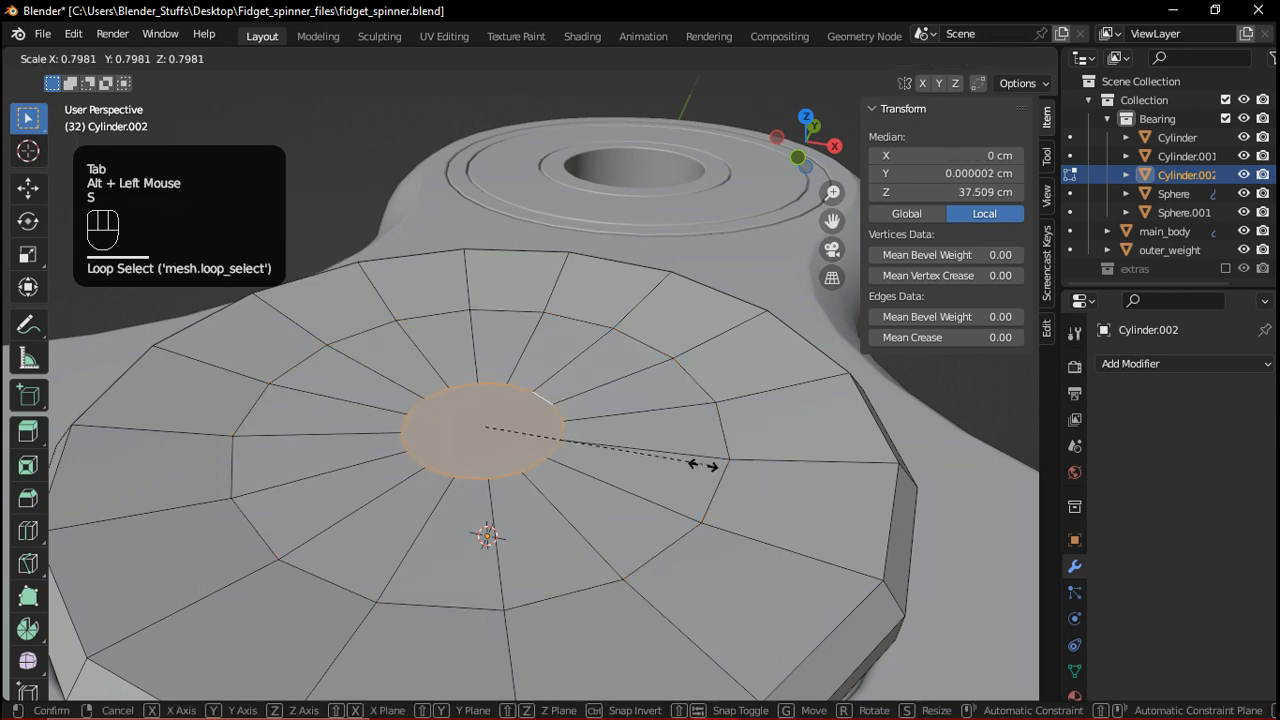
{"action": "left_click", "coordinate": [660, 464]}
{"action": "middle_click_drag", "start_coordinate": [660, 464], "coordinate": [626, 481]}
{"action": "key", "text": "g"}
{"action": "key", "text": "z"}
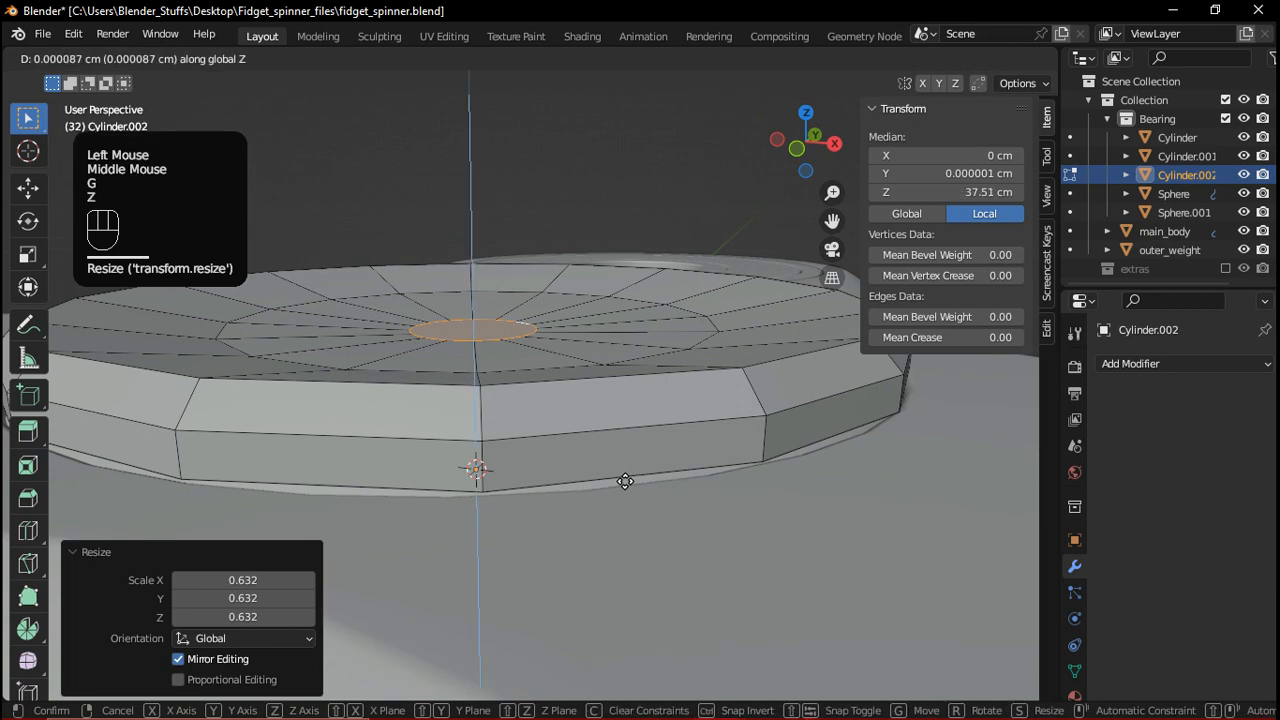
{"action": "left_click", "coordinate": [629, 525], "text": "shift"}
Check the cap's dished top and its middle edge loop, and finish mesh editing
{"action": "middle_click_drag", "start_coordinate": [629, 525], "coordinate": [655, 340]}
{"action": "scroll", "coordinate": [603, 468], "scroll_direction": "down", "scroll_amount": 2}
{"action": "key", "text": "Tab"}
{"action": "key", "text": "Tab"}
{"action": "scroll", "coordinate": [634, 337], "scroll_direction": "up", "scroll_amount": 1}
{"action": "scroll", "coordinate": [623, 391], "scroll_direction": "up", "scroll_amount": 2}
{"action": "left_click", "coordinate": [640, 336], "text": "alt"}
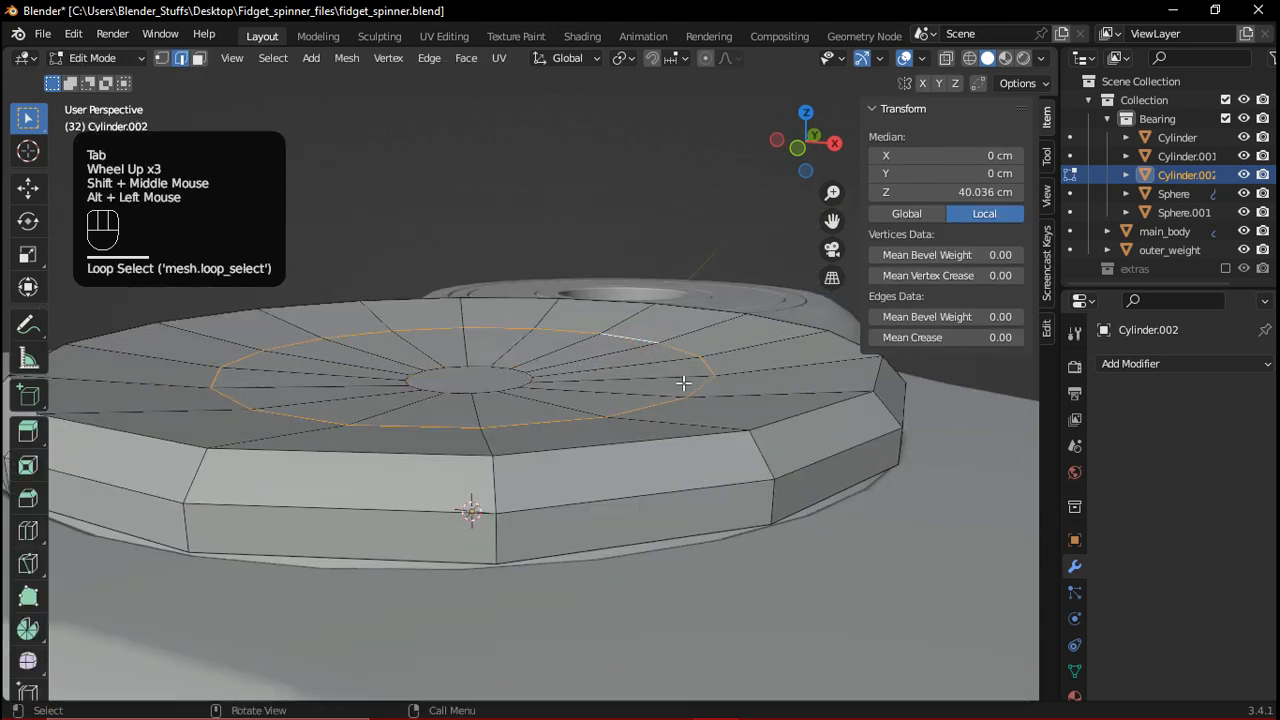
{"action": "key", "text": "Tab"}
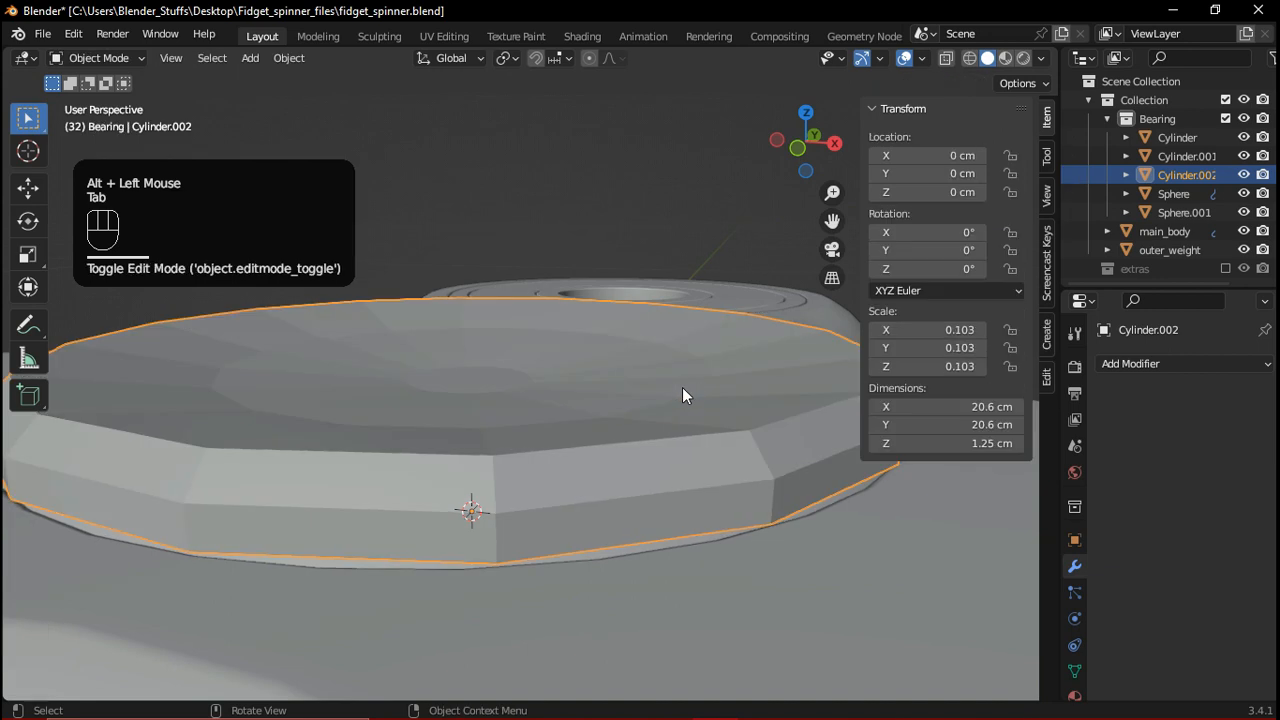
Add a Subdivision Surface modifier to the cap and inspect its smoothed shape from the side
{"action": "scroll", "coordinate": [681, 390], "scroll_direction": "down", "scroll_amount": 2}
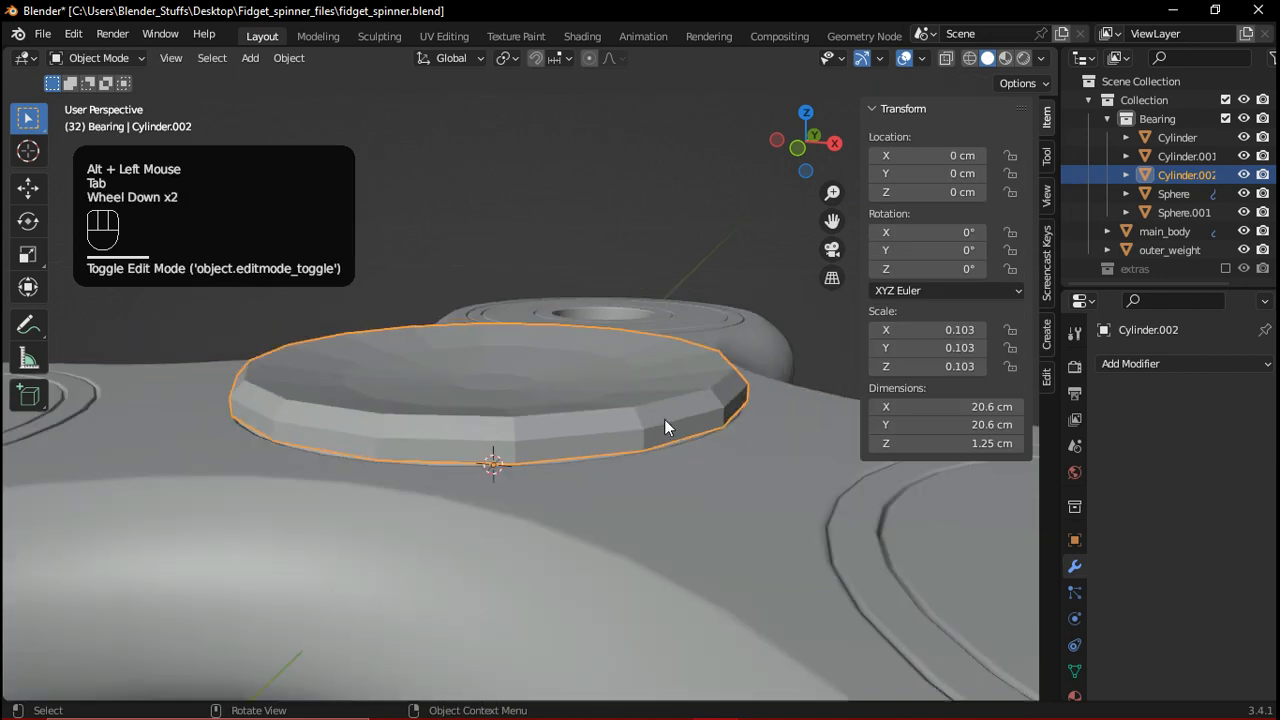
{"action": "left_click", "coordinate": [1184, 360]}
{"action": "mouse_move", "coordinate": [982, 701]}
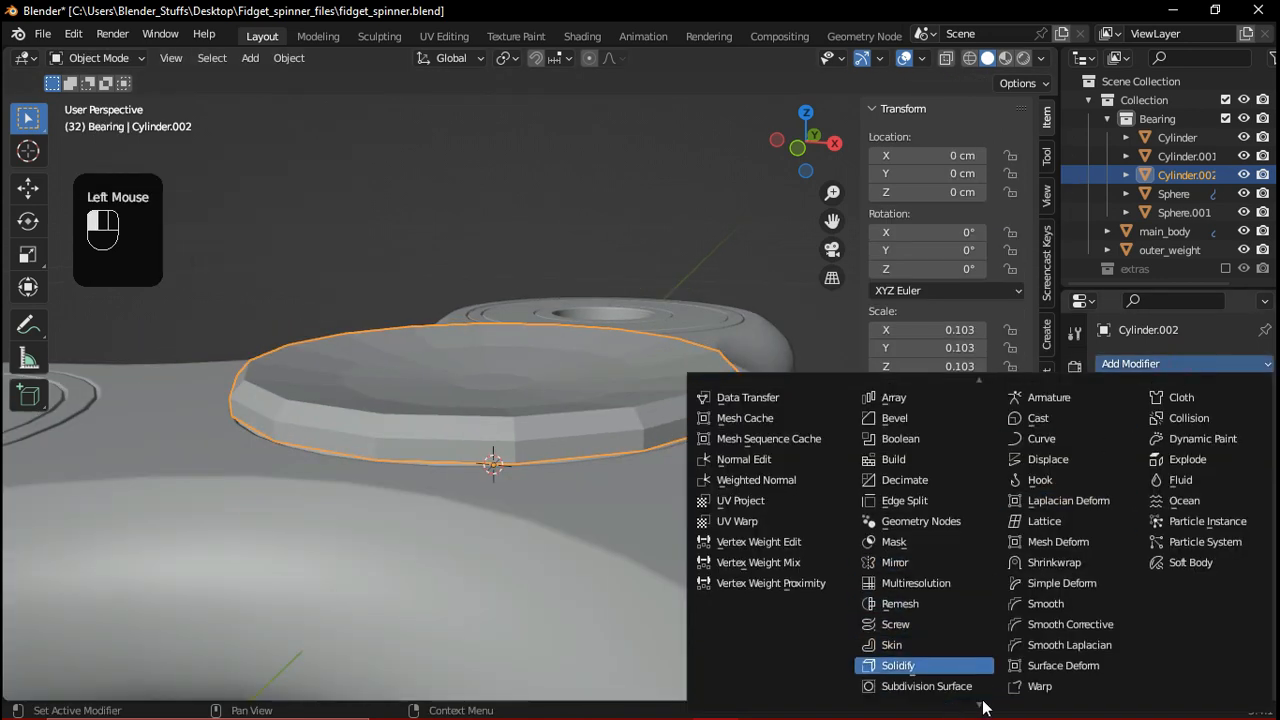
{"action": "left_click", "coordinate": [948, 630]}
{"action": "mouse_move", "coordinate": [511, 490]}
{"action": "middle_mouse_down"}
{"action": "mouse_move", "coordinate": [584, 507]}
{"action": "mouse_move", "coordinate": [518, 472]}
{"action": "middle_mouse_up"}
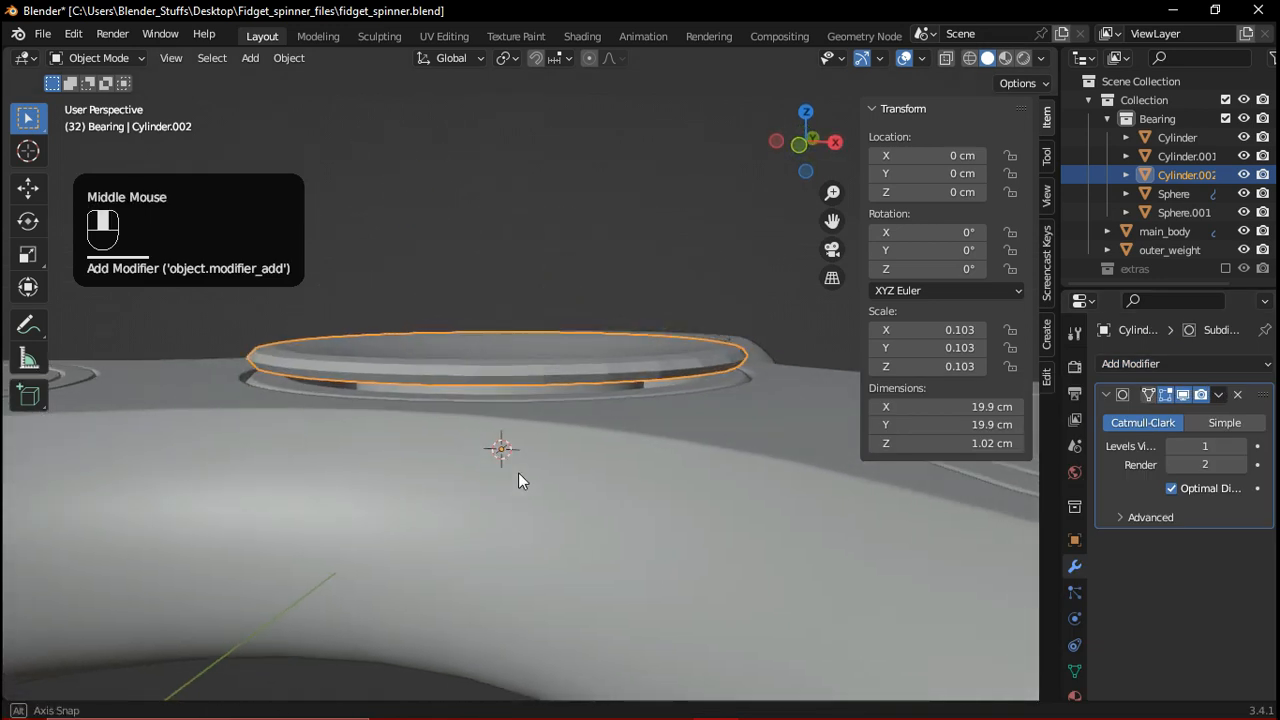
Select the cap's lower, middle and upper rim edge loops and set their mean crease to 1.00
{"action": "left_click", "coordinate": [1104, 396]}
{"action": "middle_click_drag", "start_coordinate": [690, 365], "coordinate": [693, 395]}
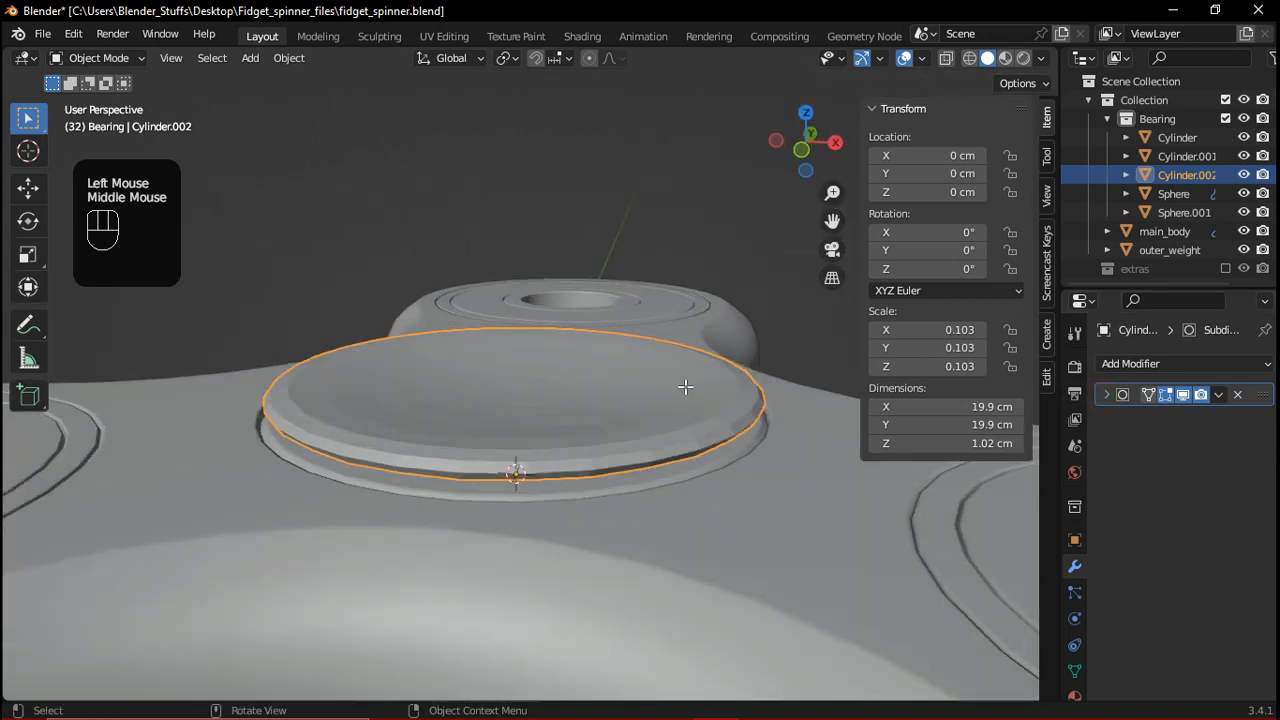
{"action": "key", "text": "Tab"}
{"action": "scroll", "coordinate": [594, 458], "scroll_direction": "up", "scroll_amount": 2}
{"action": "middle_click_drag", "start_coordinate": [482, 457], "coordinate": [530, 464], "text": "shift"}
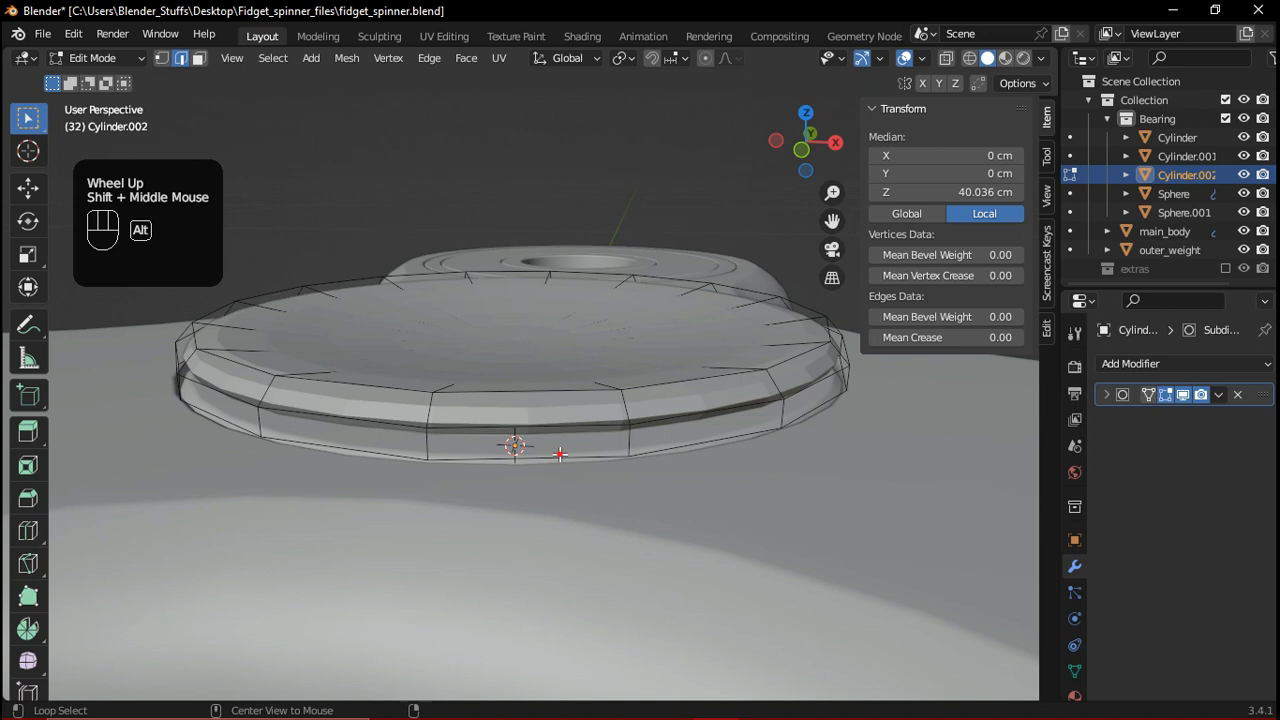
{"action": "left_click", "coordinate": [600, 450], "text": "alt"}
{"action": "left_click", "coordinate": [579, 426], "text": "alt+shift"}
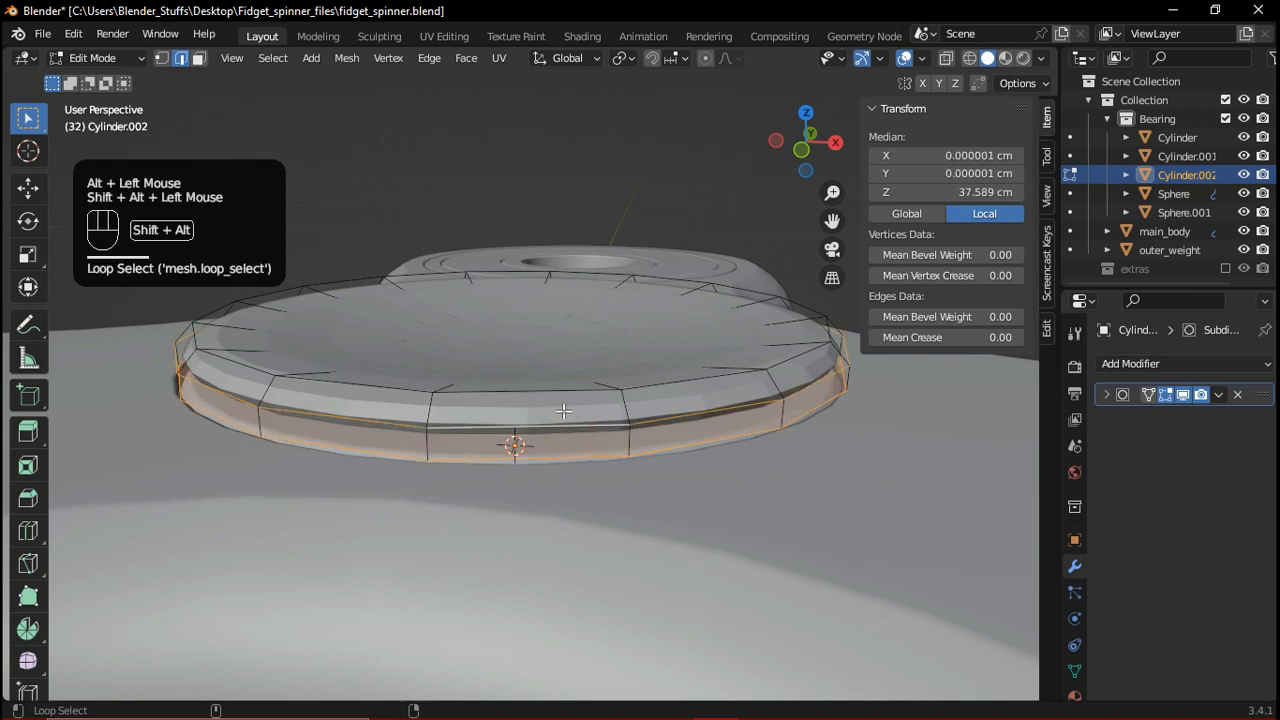
{"action": "left_click", "coordinate": [564, 392], "text": "alt+shift"}
{"action": "middle_click_drag", "start_coordinate": [627, 443], "coordinate": [627, 444]}
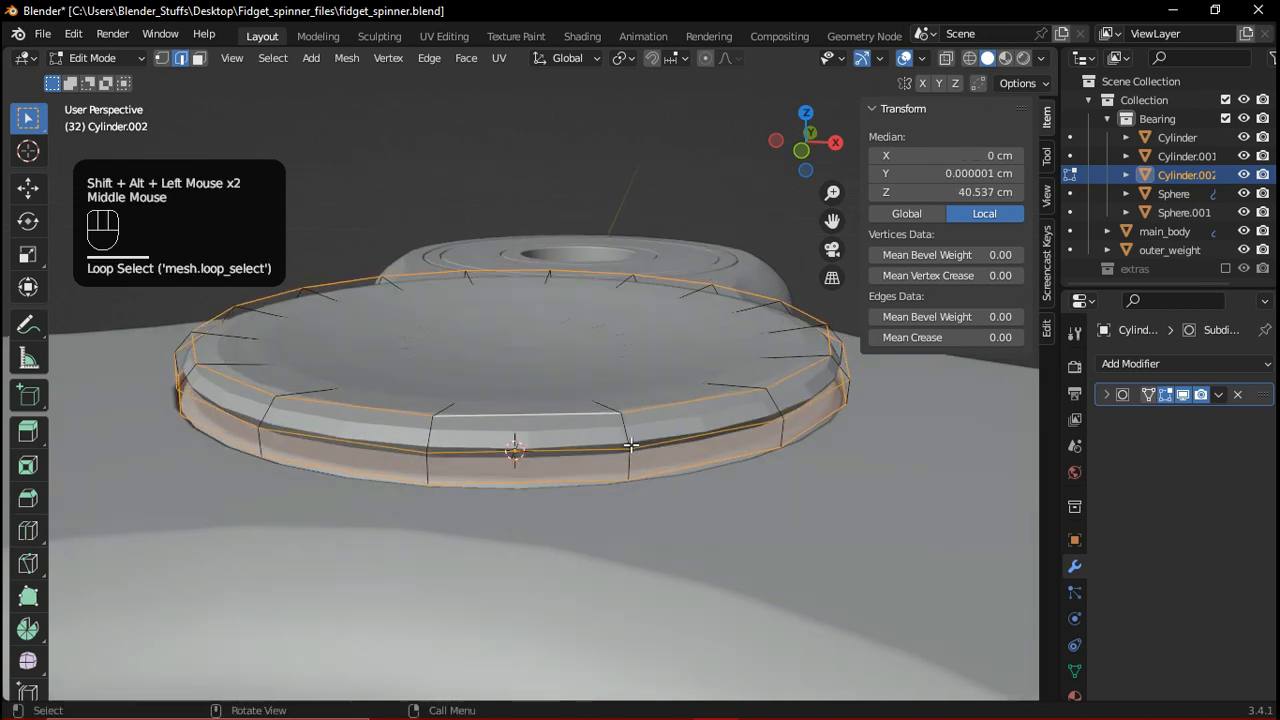
{"action": "left_click_drag", "start_coordinate": [967, 338], "coordinate": [1100, 338]}
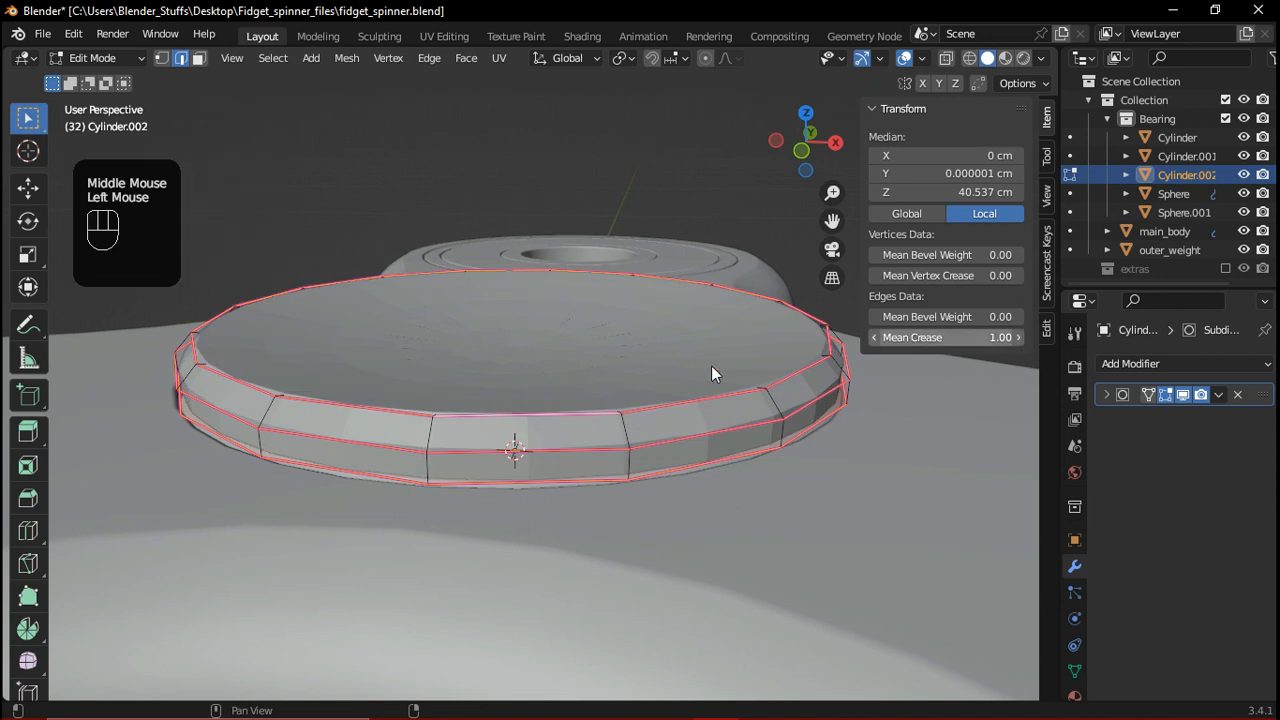
Finish mesh editing and apply smooth shading to the cap
{"action": "key", "text": "Tab"}
{"action": "middle_click_drag", "start_coordinate": [561, 364], "coordinate": [604, 375]}
{"action": "right_click", "coordinate": [553, 411]}
{"action": "left_click", "coordinate": [521, 378]}
{"action": "scroll", "coordinate": [560, 428], "scroll_direction": "down", "scroll_amount": 2}
{"action": "scroll", "coordinate": [613, 371], "scroll_direction": "up", "scroll_amount": 2}
Select the two inner edge loops of the cap's dished top, raise them about 0.17 cm along Z, and finish mesh editing
{"action": "key", "text": "Tab"}
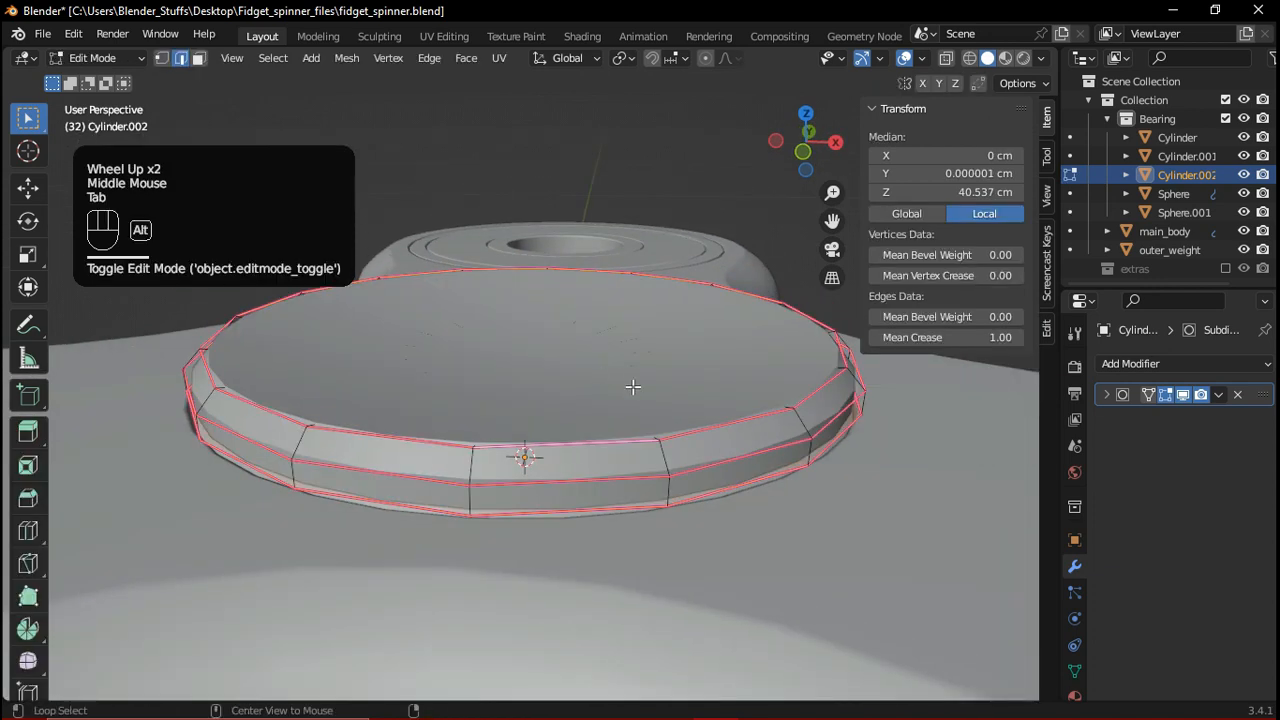
{"action": "key", "text": "alt+z"}
{"action": "left_click", "coordinate": [598, 413], "text": "alt"}
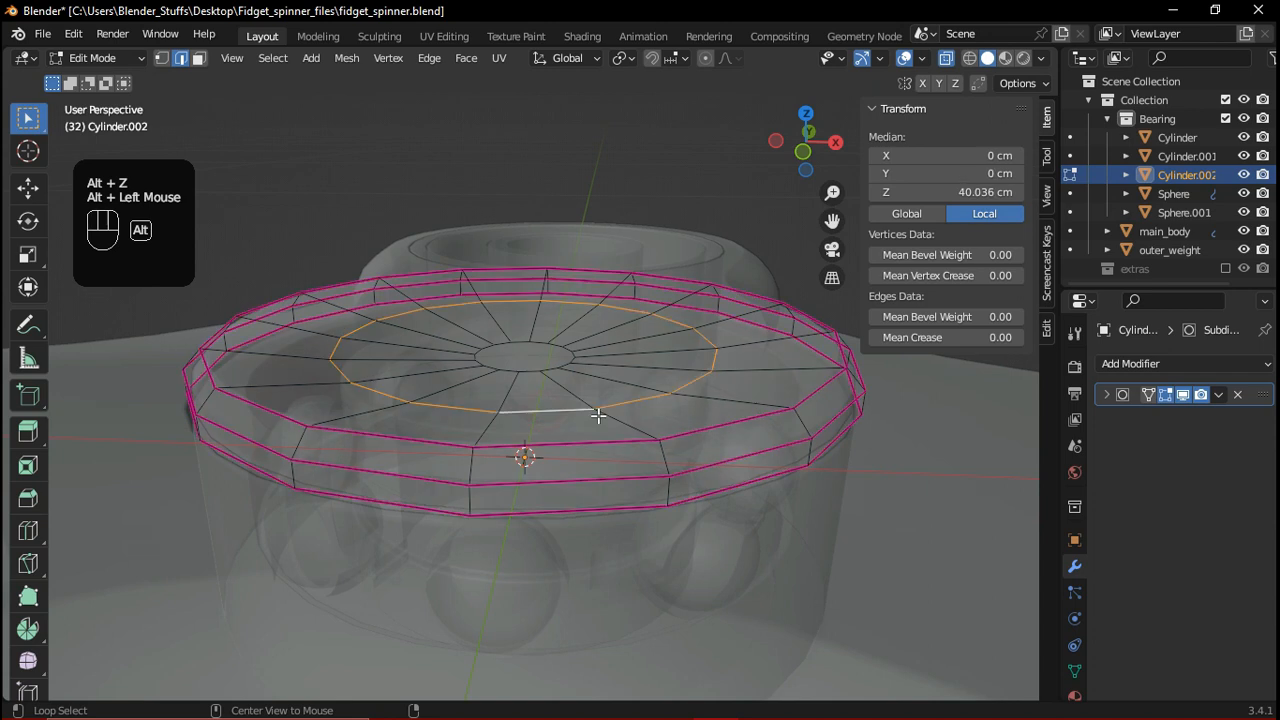
{"action": "key", "text": "alt+z"}
{"action": "key", "text": "alt+z"}
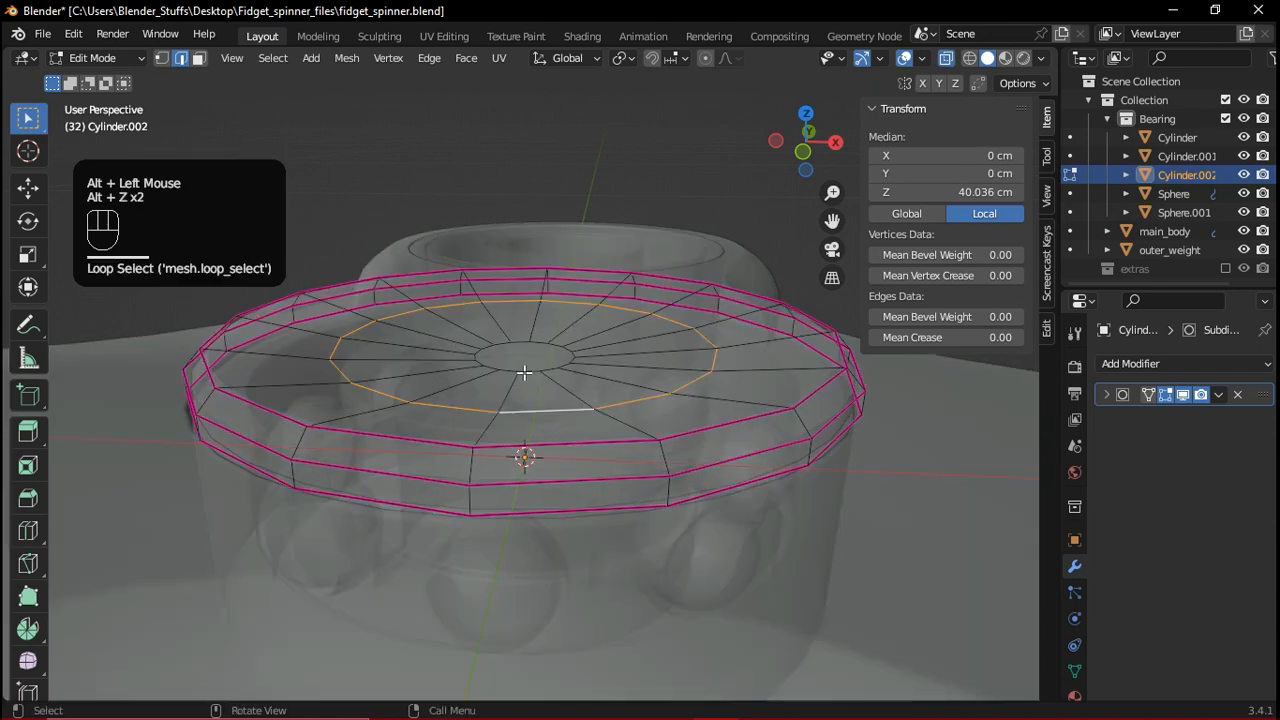
{"action": "left_click", "coordinate": [524, 371], "text": "alt+shift"}
{"action": "key", "text": "alt+z"}
{"action": "scroll", "coordinate": [643, 395], "scroll_direction": "up", "scroll_amount": 1}
{"action": "key", "text": "alt+z"}
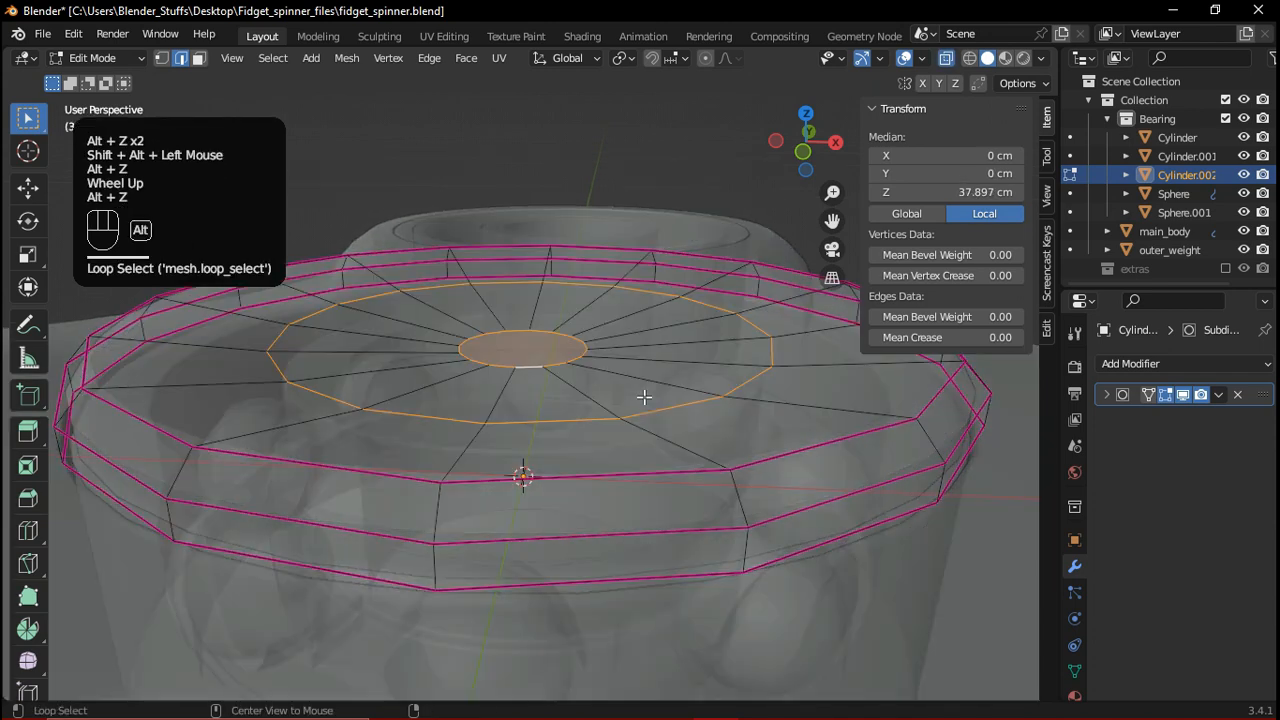
{"action": "key", "text": "g"}
{"action": "key", "text": "z"}
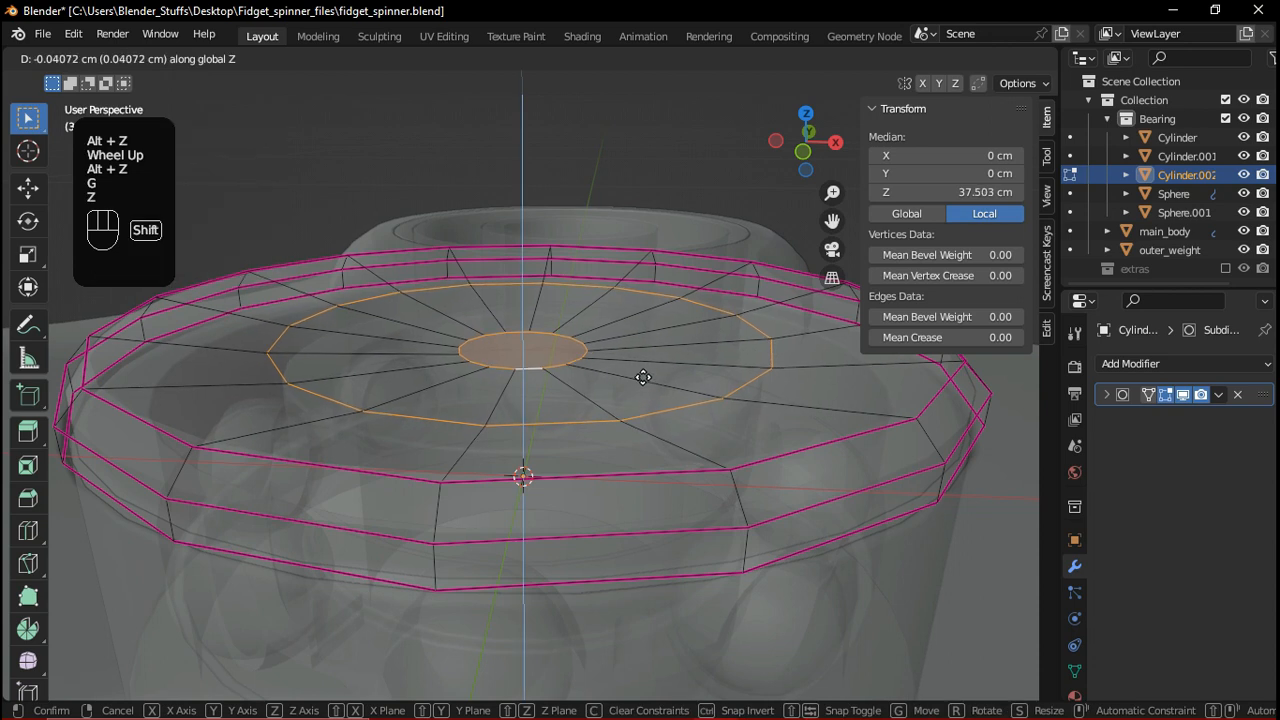
{"action": "left_click", "coordinate": [640, 392], "text": "shift"}
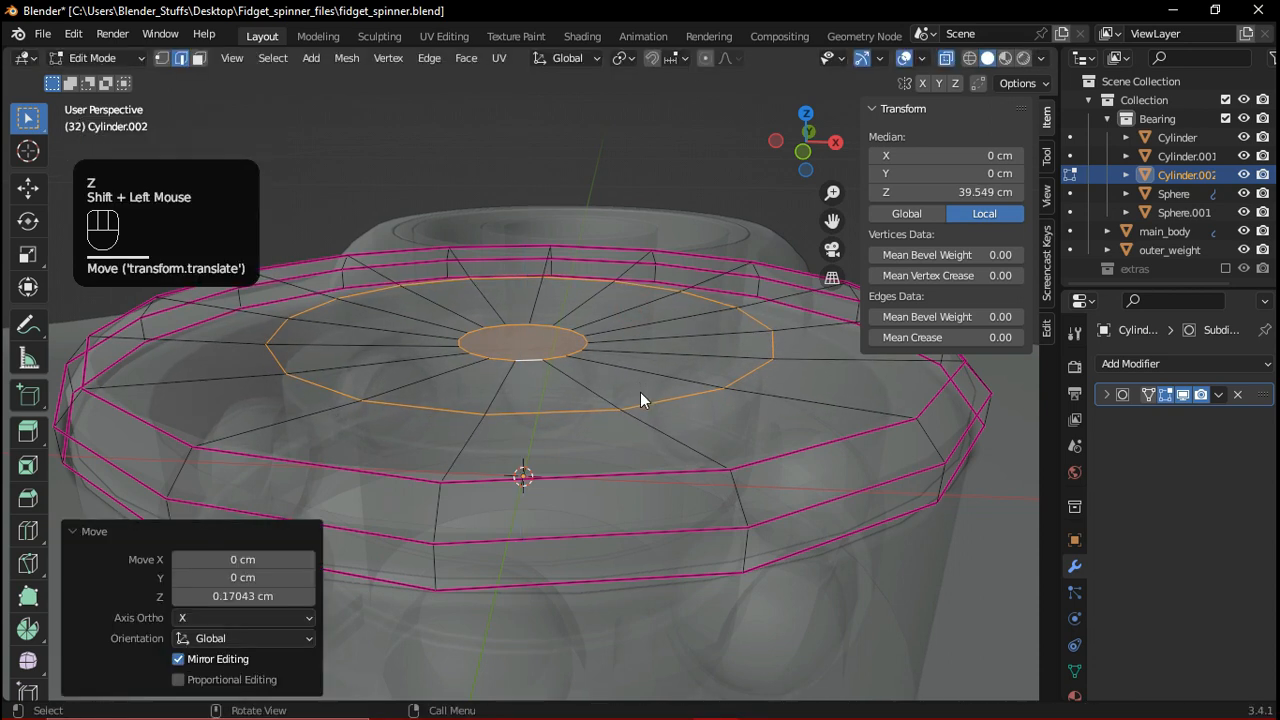
{"action": "key", "text": "Tab"}
{"action": "key", "text": "alt+z"}
{"action": "scroll", "coordinate": [628, 392], "scroll_direction": "down", "scroll_amount": 2}
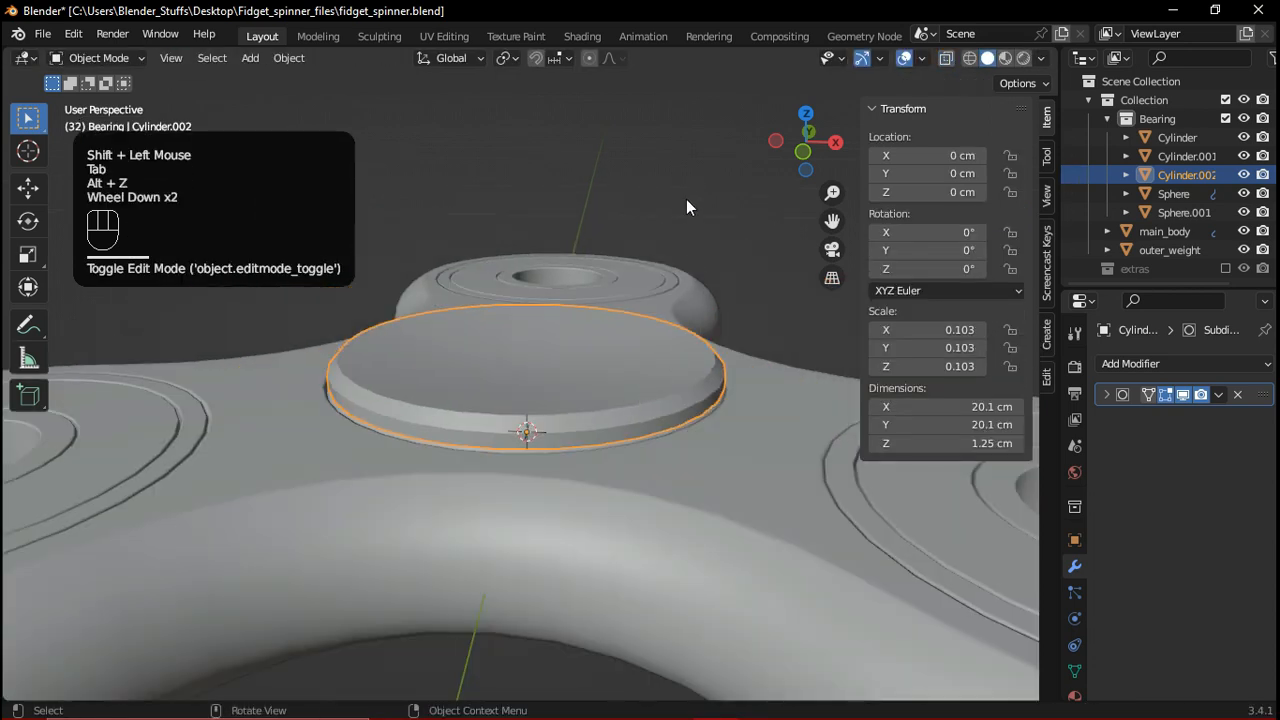
Inspect the cap's shallower dish and its underside from several angles
{"action": "key", "text": "Tab"}
{"action": "middle_click_drag", "start_coordinate": [541, 433], "coordinate": [600, 400]}
{"action": "key", "text": "Tab"}
{"action": "left_click", "coordinate": [671, 350]}
{"action": "middle_click_drag", "start_coordinate": [671, 357], "coordinate": [554, 347]}
{"action": "scroll", "coordinate": [603, 467], "scroll_direction": "up", "scroll_amount": 2}
{"action": "scroll", "coordinate": [619, 430], "scroll_direction": "down", "scroll_amount": 2}
{"action": "left_click", "coordinate": [538, 291]}
{"action": "middle_click_drag", "start_coordinate": [538, 291], "coordinate": [534, 237]}
Edit the cap's mesh in face select mode and select its flat underside face, checking the selection from both sides
{"action": "key", "text": "Tab"}
{"action": "left_click", "coordinate": [199, 58]}
{"action": "scroll", "coordinate": [580, 433], "scroll_direction": "up", "scroll_amount": 2}
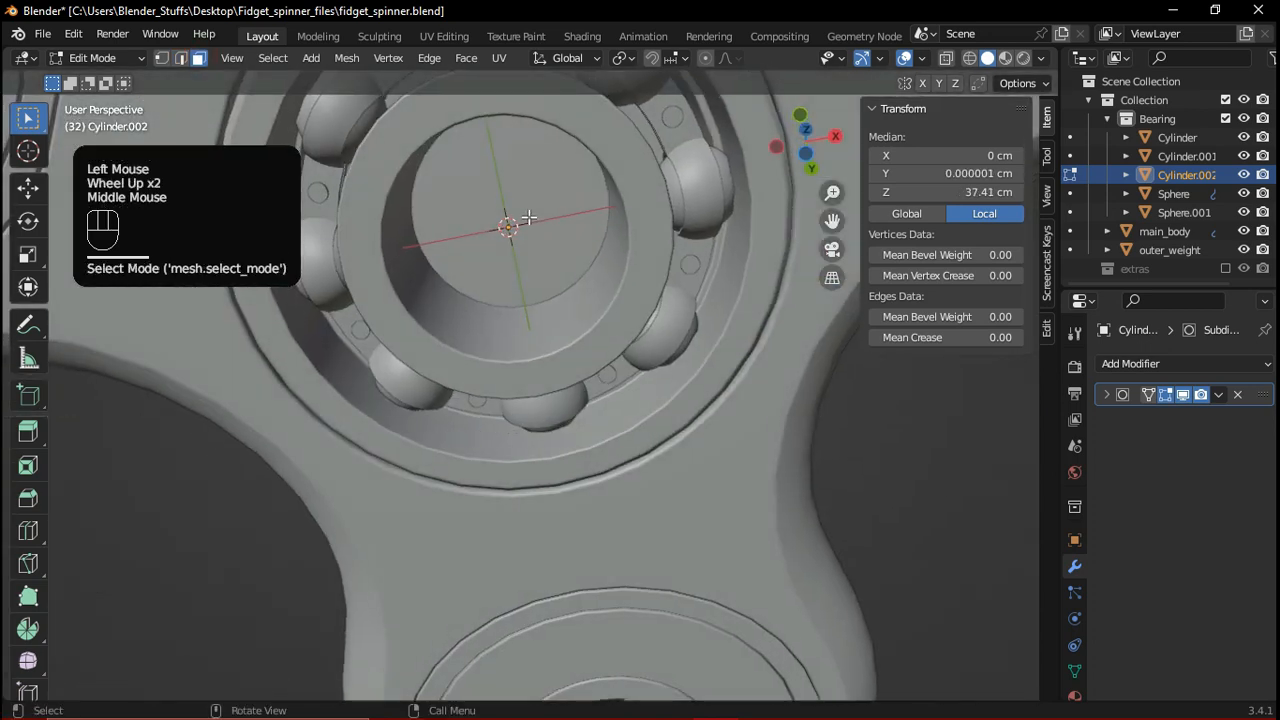
{"action": "left_click", "coordinate": [523, 308]}
{"action": "scroll", "coordinate": [523, 308], "scroll_direction": "down", "scroll_amount": 2}
{"action": "middle_click_drag", "start_coordinate": [523, 310], "coordinate": [523, 443]}
{"action": "key", "text": "alt+z"}
{"action": "key", "text": "alt+z"}
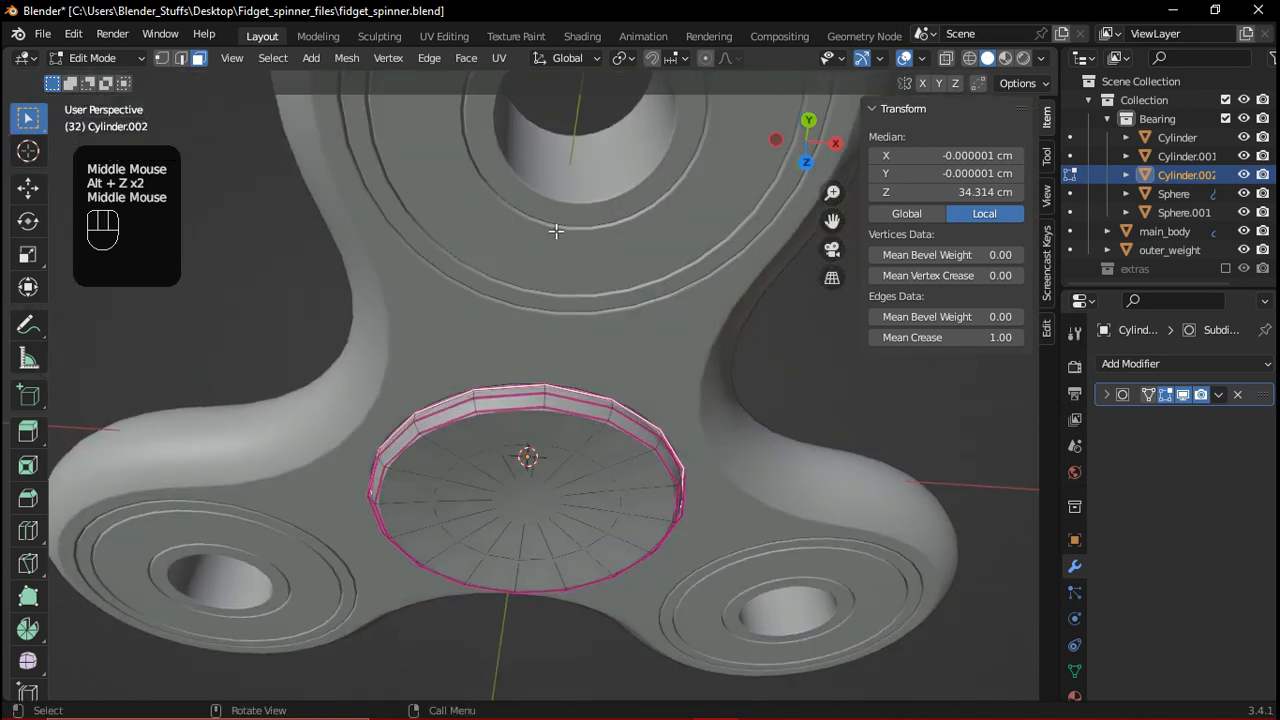
{"action": "middle_click_drag", "start_coordinate": [563, 254], "coordinate": [677, 372]}
{"action": "middle_click_drag", "start_coordinate": [649, 487], "coordinate": [594, 420]}
{"action": "key", "text": "KP_Divide"}
{"action": "left_click", "coordinate": [548, 360]}
{"action": "key", "text": "slash"}
{"action": "middle_click_drag", "start_coordinate": [602, 470], "coordinate": [611, 330]}
{"action": "scroll", "coordinate": [628, 508], "scroll_direction": "up", "scroll_amount": 2}
From the bottom view, inset the cap's underside face by about 56.77 cm so it fits inside the bearing's inner ring
{"action": "key", "text": "grave"}
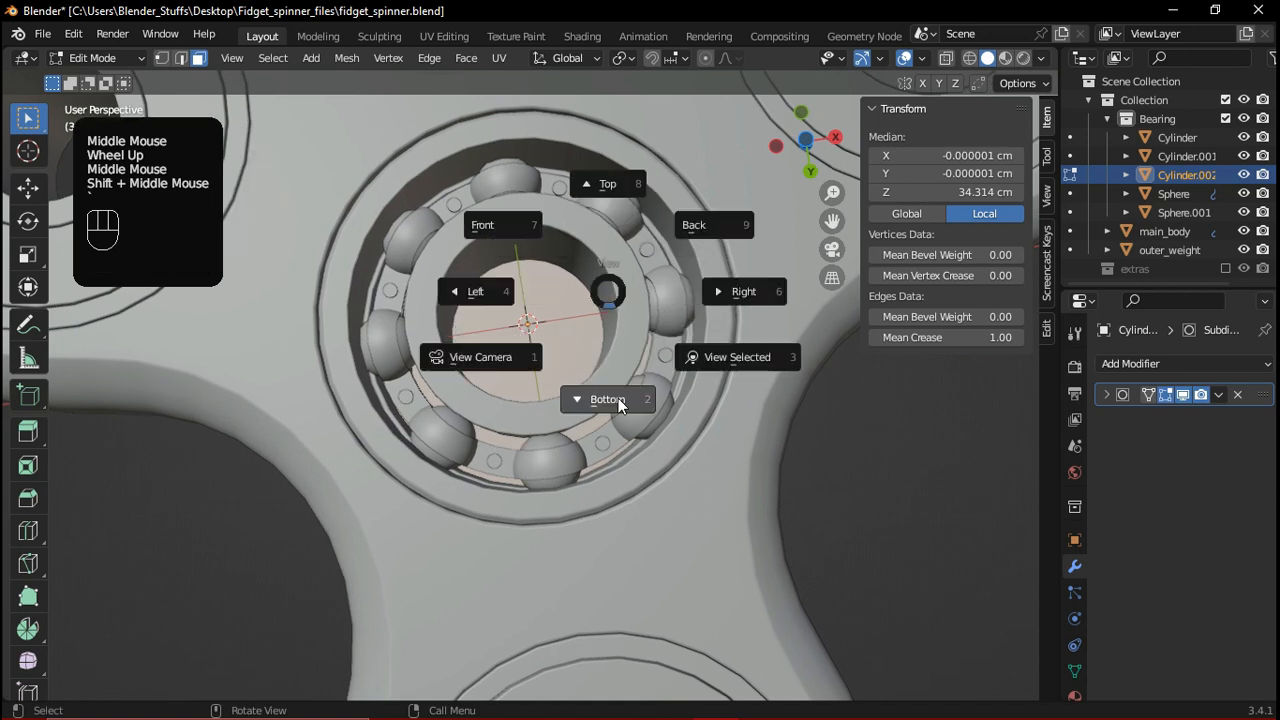
{"action": "left_click", "coordinate": [612, 398]}
{"action": "scroll", "coordinate": [618, 398], "scroll_direction": "up", "scroll_amount": 2}
{"action": "middle_click_drag", "start_coordinate": [680, 290], "coordinate": [609, 423], "text": "shift"}
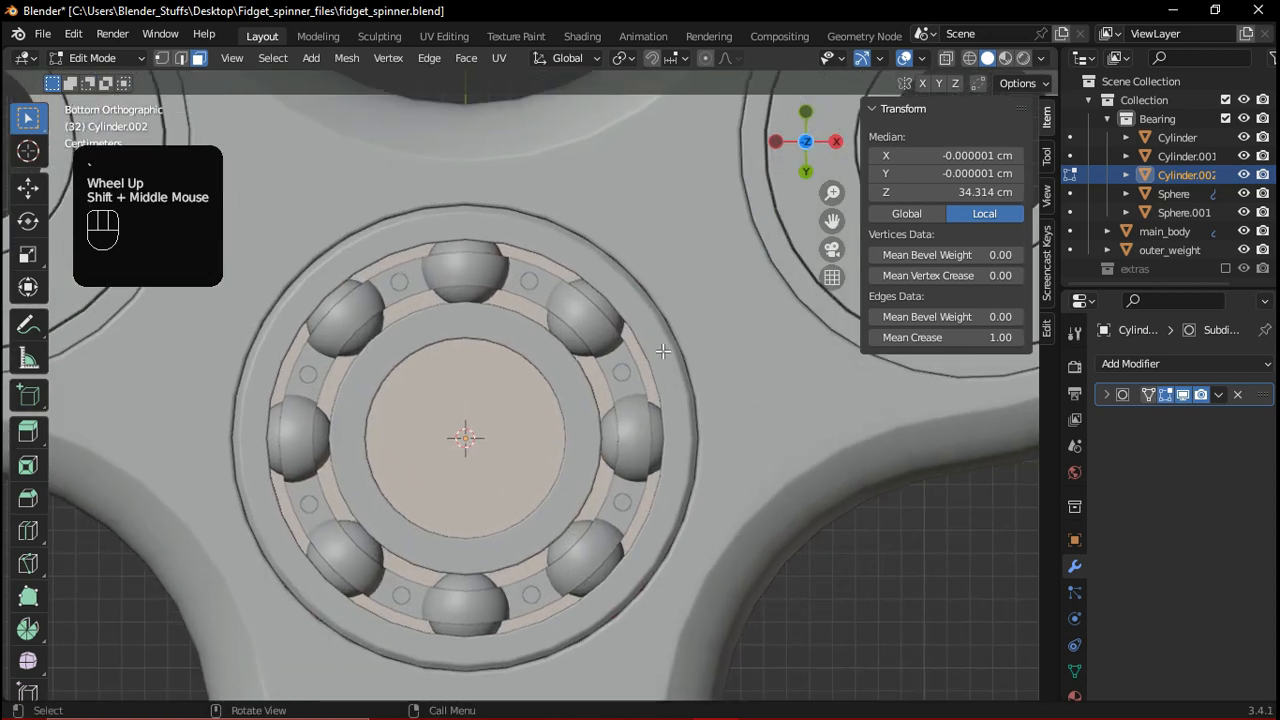
{"action": "key", "text": "i"}
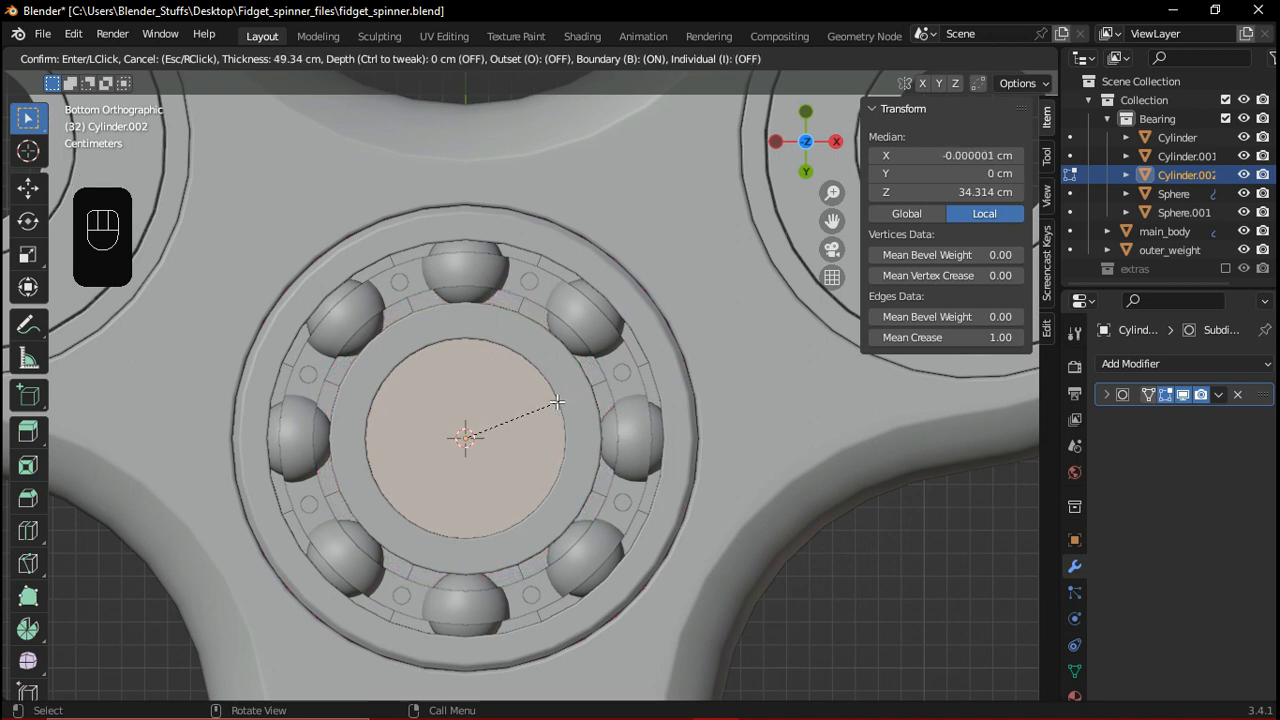
{"action": "key", "text": "shift"}
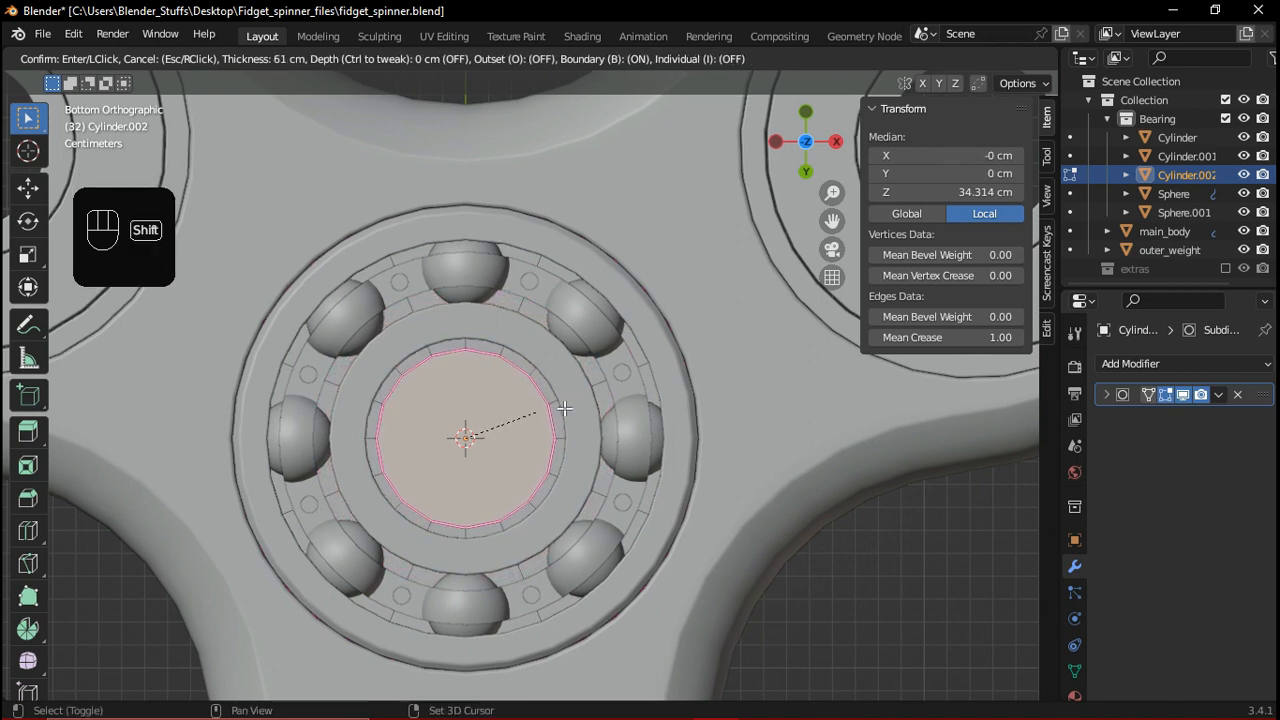
{"action": "left_click", "coordinate": [636, 399], "text": "shift"}
Extrude the inset underside face about 3.26 cm down into the bearing to form a stem ending just above the spinner's center
{"action": "scroll", "coordinate": [636, 399], "scroll_direction": "down", "scroll_amount": 1}
{"action": "middle_click_drag", "start_coordinate": [636, 399], "coordinate": [697, 449]}
{"action": "scroll", "coordinate": [600, 549], "scroll_direction": "down", "scroll_amount": 3}
{"action": "key", "text": "grave"}
{"action": "scroll", "coordinate": [575, 390], "scroll_direction": "up", "scroll_amount": 3}
{"action": "middle_click_drag", "start_coordinate": [575, 390], "coordinate": [549, 331], "text": "shift"}
{"action": "key", "text": "alt+z"}
{"action": "scroll", "coordinate": [560, 371], "scroll_direction": "up", "scroll_amount": 2}
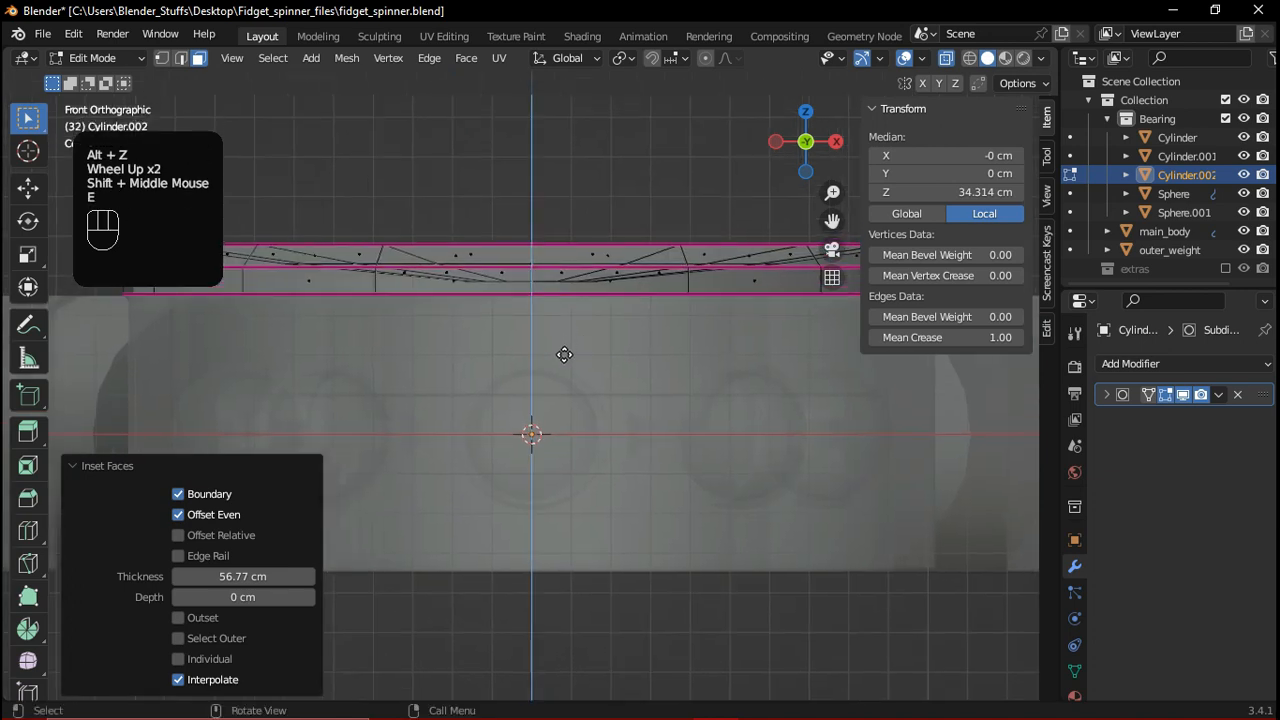
{"action": "key", "text": "e"}
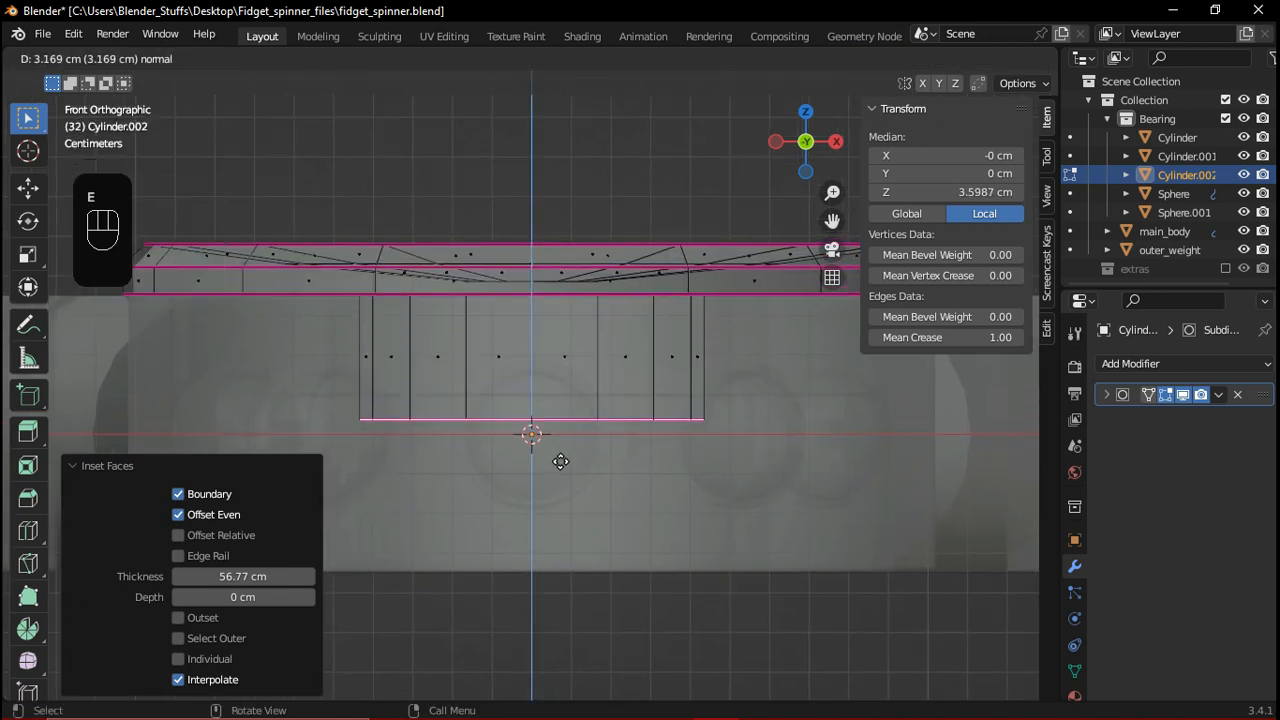
{"action": "left_click", "coordinate": [564, 461]}
{"action": "scroll", "coordinate": [677, 466], "scroll_direction": "up", "scroll_amount": 2}
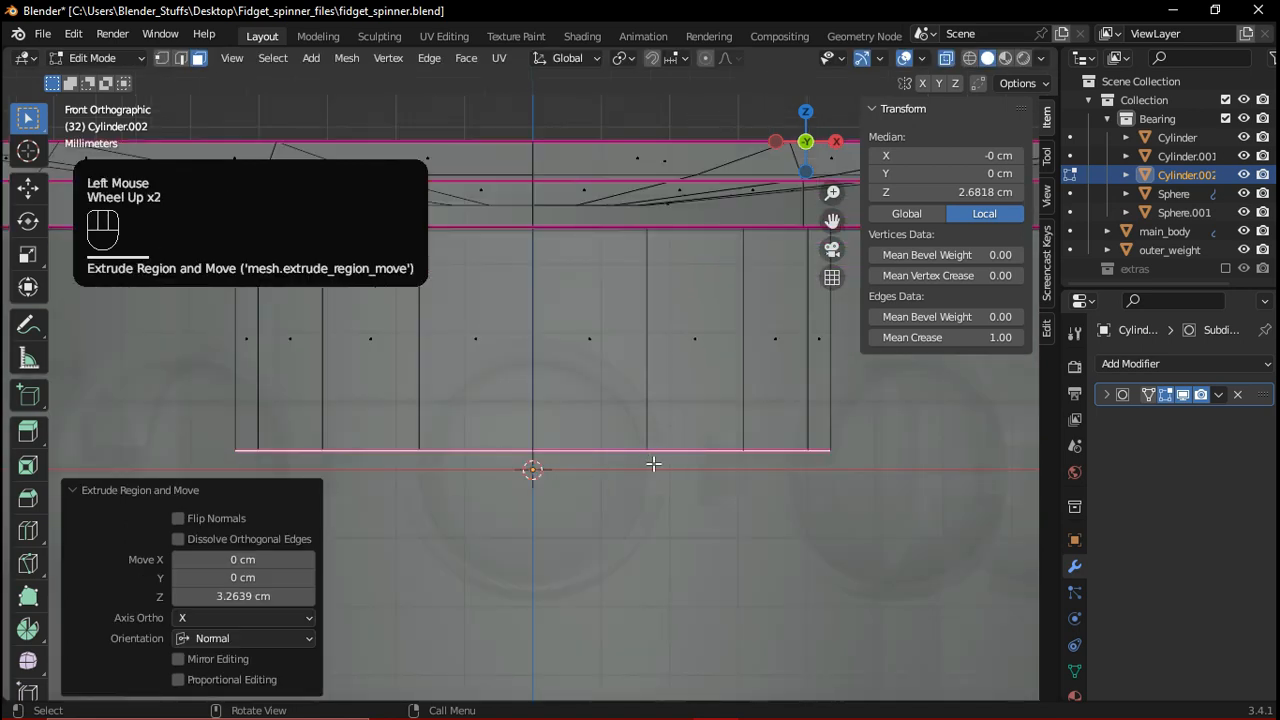
Maximize the viewport and inset the stem's end face by about 6.65 cm
{"action": "middle_click_drag", "start_coordinate": [600, 521], "coordinate": [583, 360]}
{"action": "scroll", "coordinate": [583, 360], "scroll_direction": "down", "scroll_amount": 1}
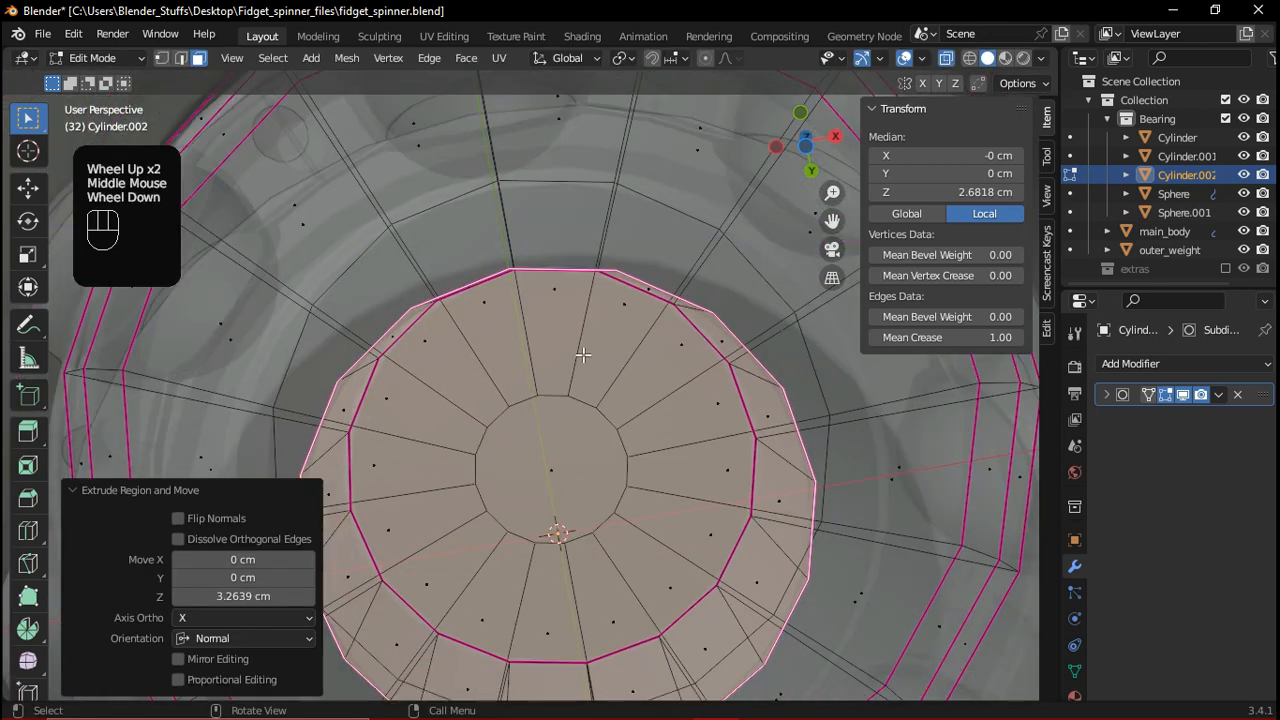
{"action": "key", "text": "alt+z"}
{"action": "scroll", "coordinate": [622, 441], "scroll_direction": "down", "scroll_amount": 1}
{"action": "middle_click_drag", "start_coordinate": [622, 441], "coordinate": [605, 400]}
{"action": "key", "text": "n"}
{"action": "key", "text": "ctrl+space"}
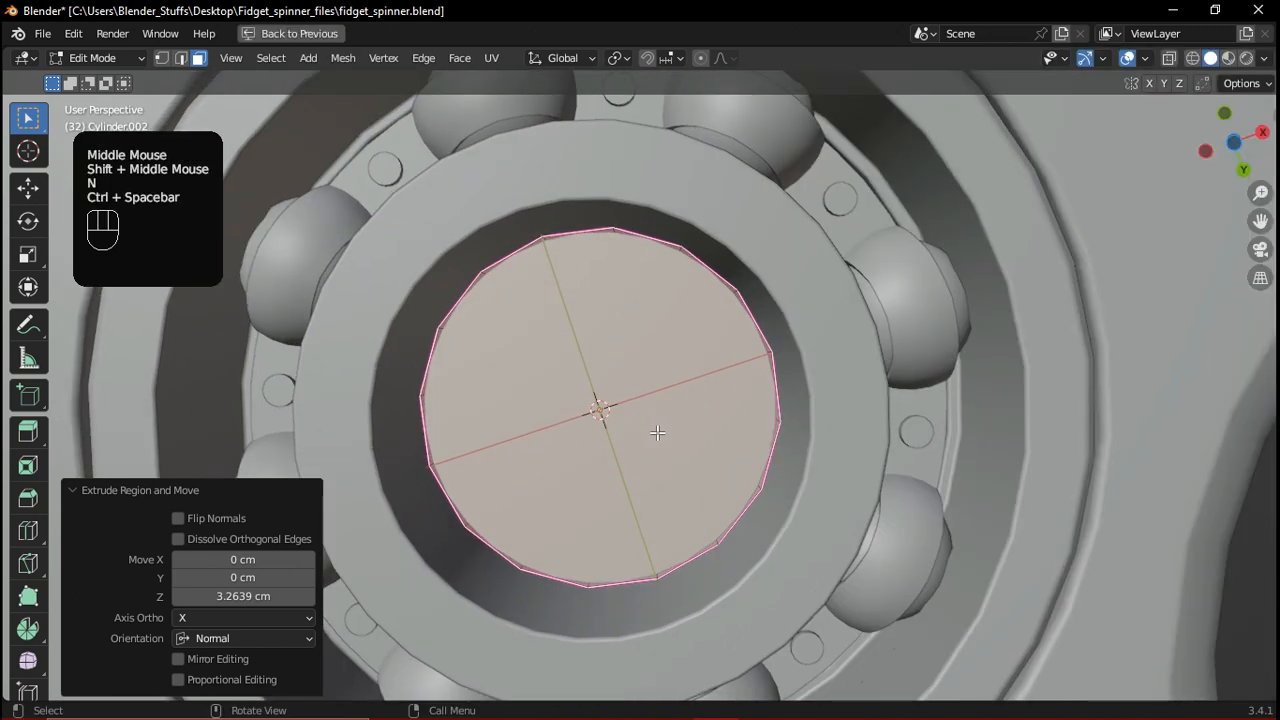
{"action": "key", "text": "i"}
{"action": "left_click", "coordinate": [843, 444]}
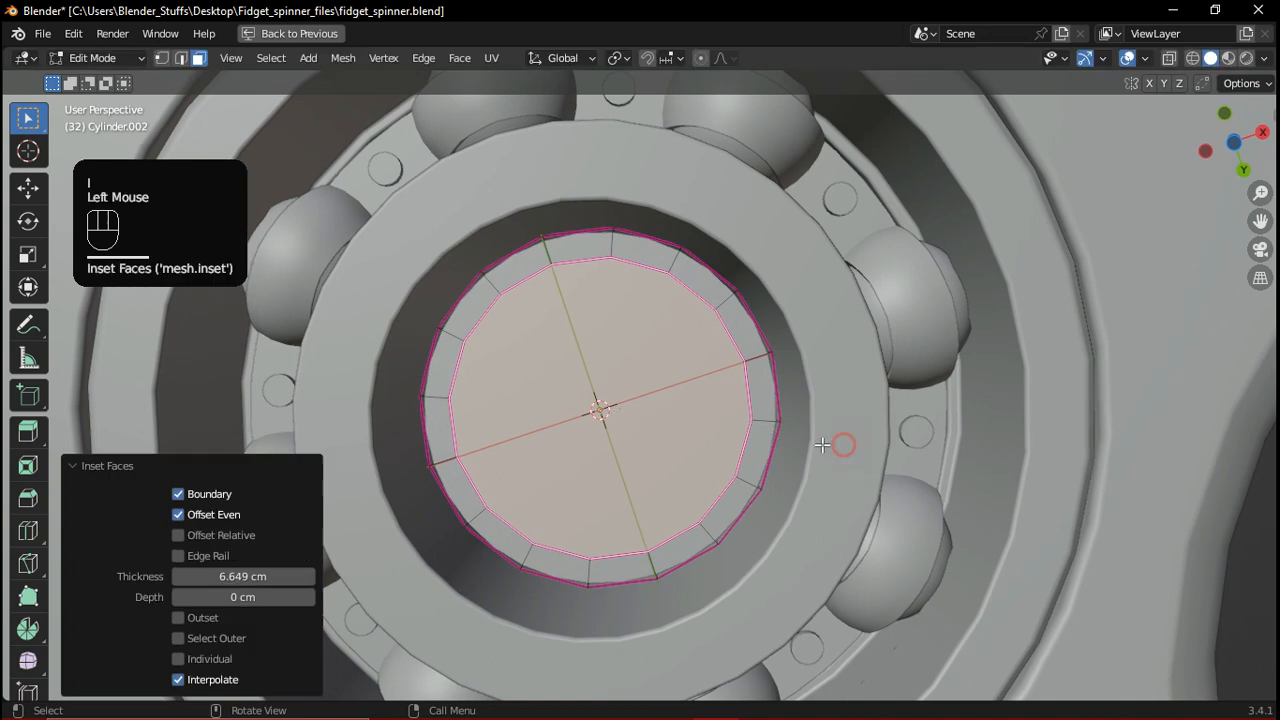
Extrude the inset end face about 3.4 cm up into the stem to hollow it, and finish mesh editing
{"action": "middle_click_drag", "start_coordinate": [771, 443], "coordinate": [748, 504]}
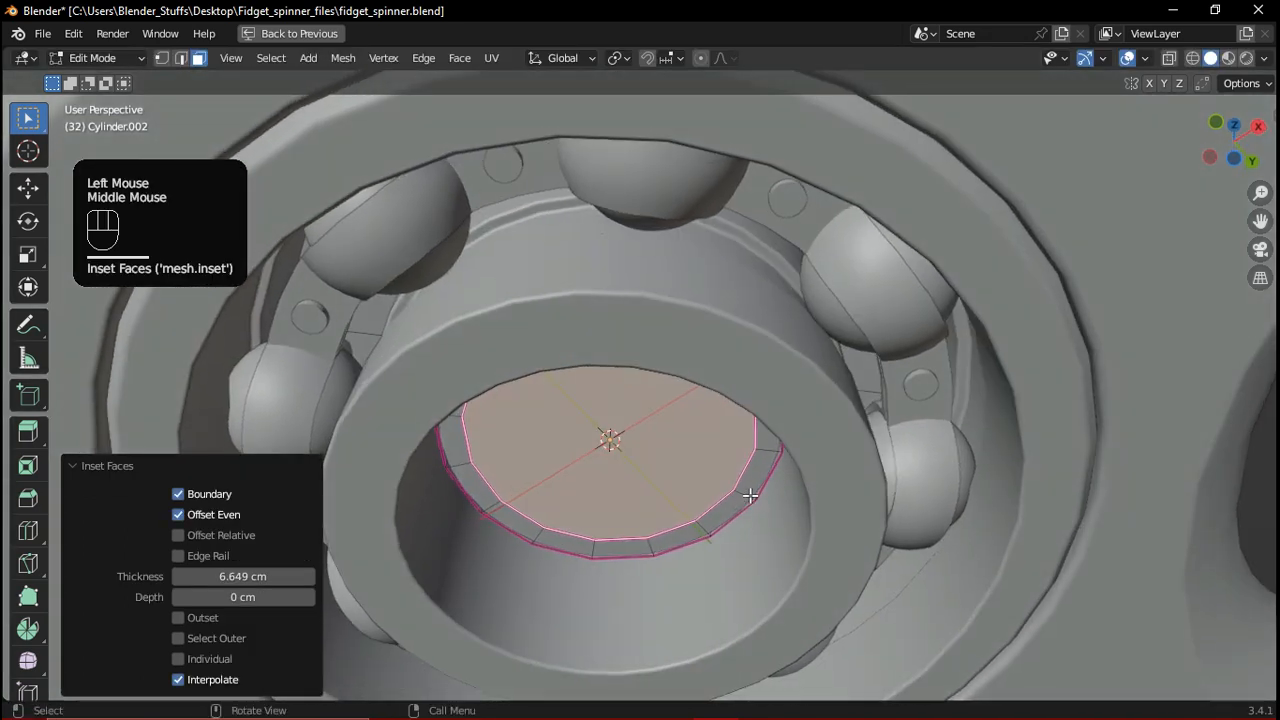
{"action": "key", "text": "grave"}
{"action": "scroll", "coordinate": [732, 437], "scroll_direction": "up", "scroll_amount": 2}
{"action": "scroll", "coordinate": [732, 437], "scroll_direction": "up", "scroll_amount": 1}
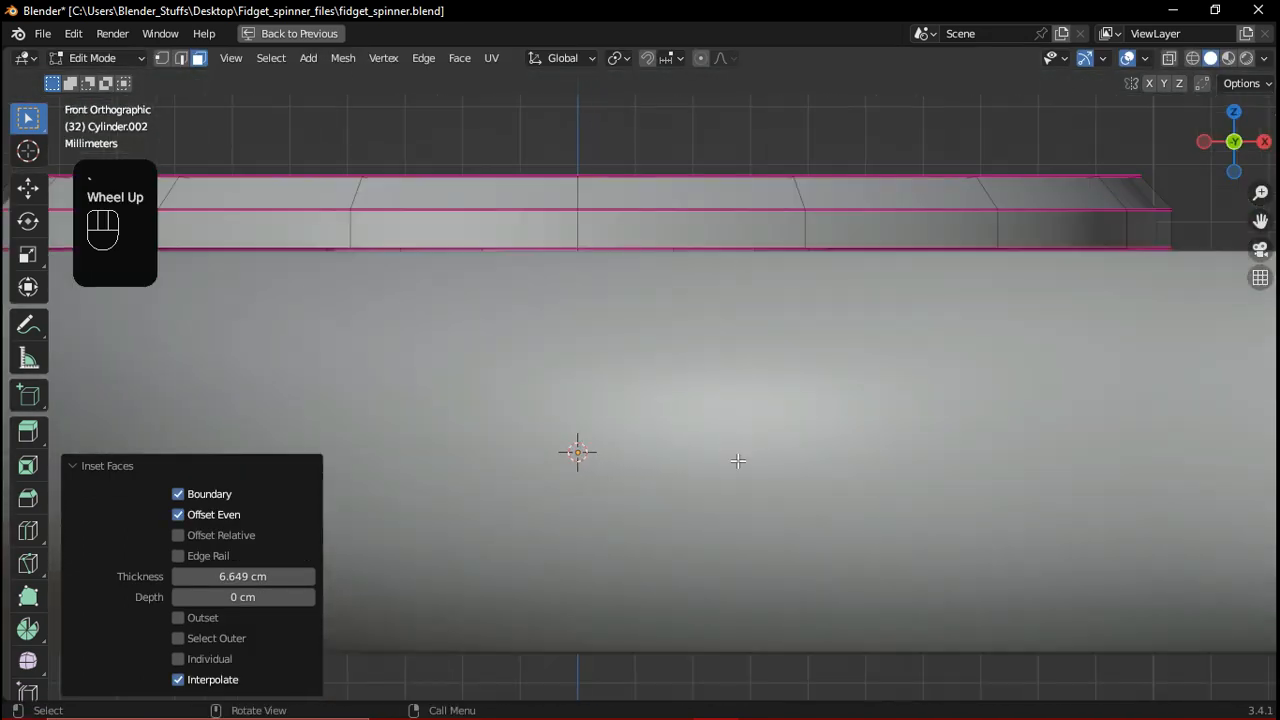
{"action": "key", "text": "alt+z"}
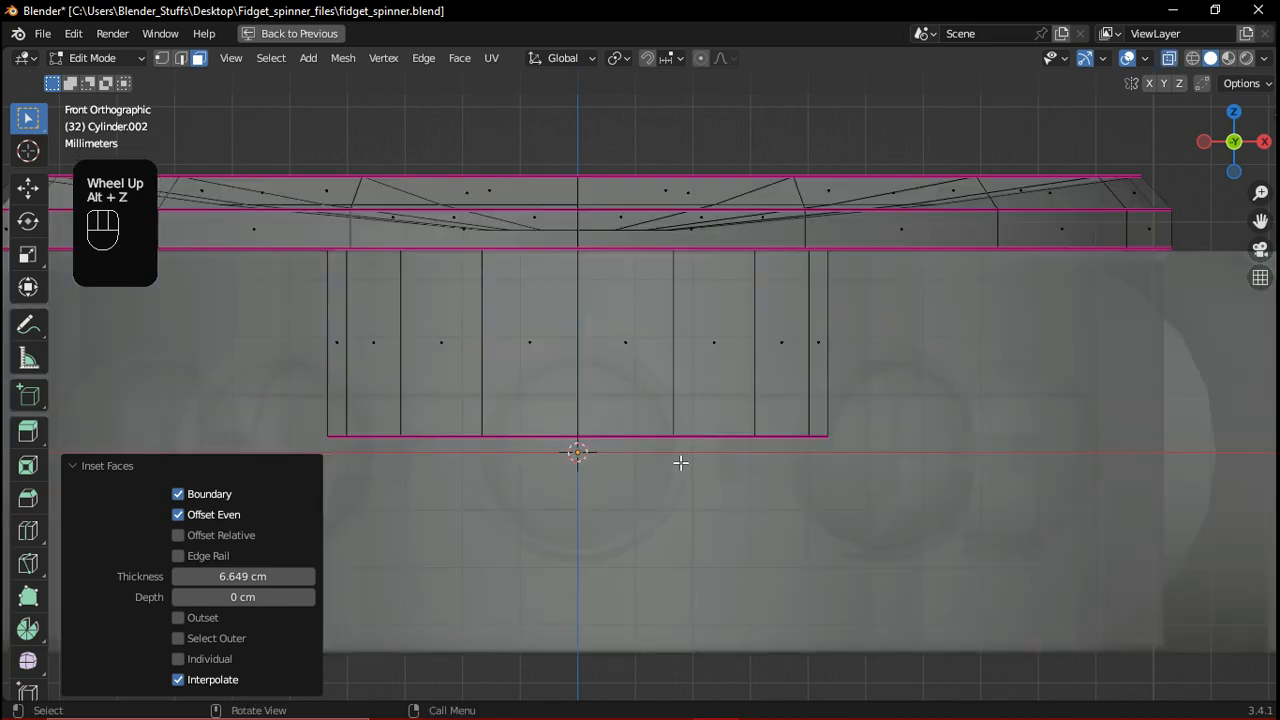
{"action": "key", "text": "e"}
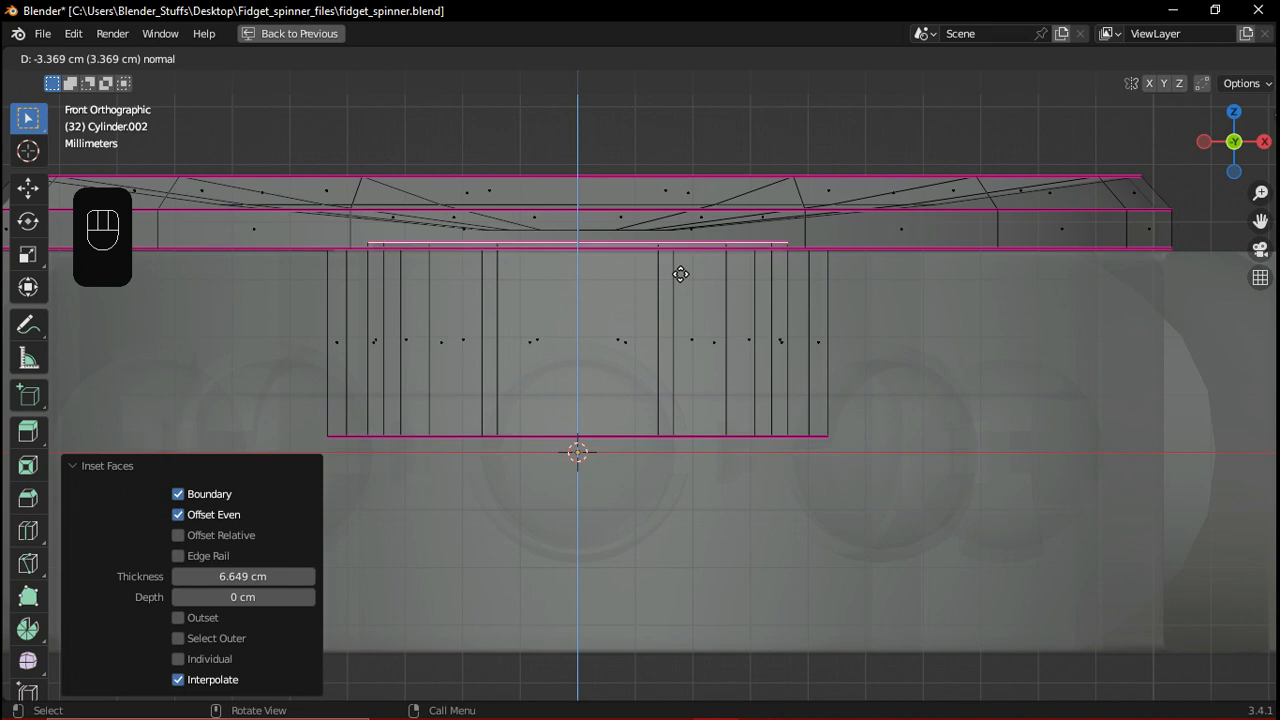
{"action": "left_click", "coordinate": [722, 340]}
{"action": "scroll", "coordinate": [728, 354], "scroll_direction": "down", "scroll_amount": 2}
{"action": "key", "text": "Tab"}
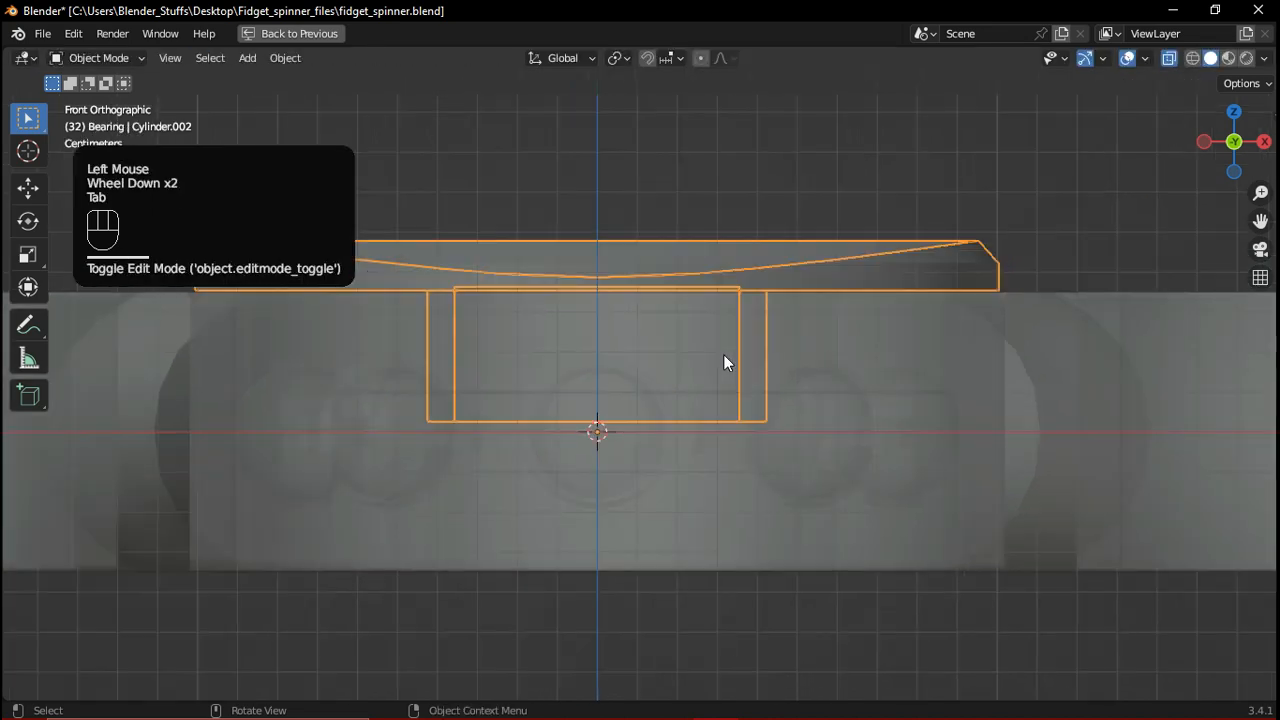
Examine the finished cap on the whole spinner with X-ray off, leaving the cap selected
{"action": "scroll", "coordinate": [722, 355], "scroll_direction": "down", "scroll_amount": 1}
{"action": "scroll", "coordinate": [712, 378], "scroll_direction": "down", "scroll_amount": 1}
{"action": "key", "text": "alt+z"}
{"action": "scroll", "coordinate": [700, 410], "scroll_direction": "down", "scroll_amount": 1}
{"action": "middle_click_drag", "start_coordinate": [700, 410], "coordinate": [651, 477]}
{"action": "scroll", "coordinate": [614, 436], "scroll_direction": "down", "scroll_amount": 1}
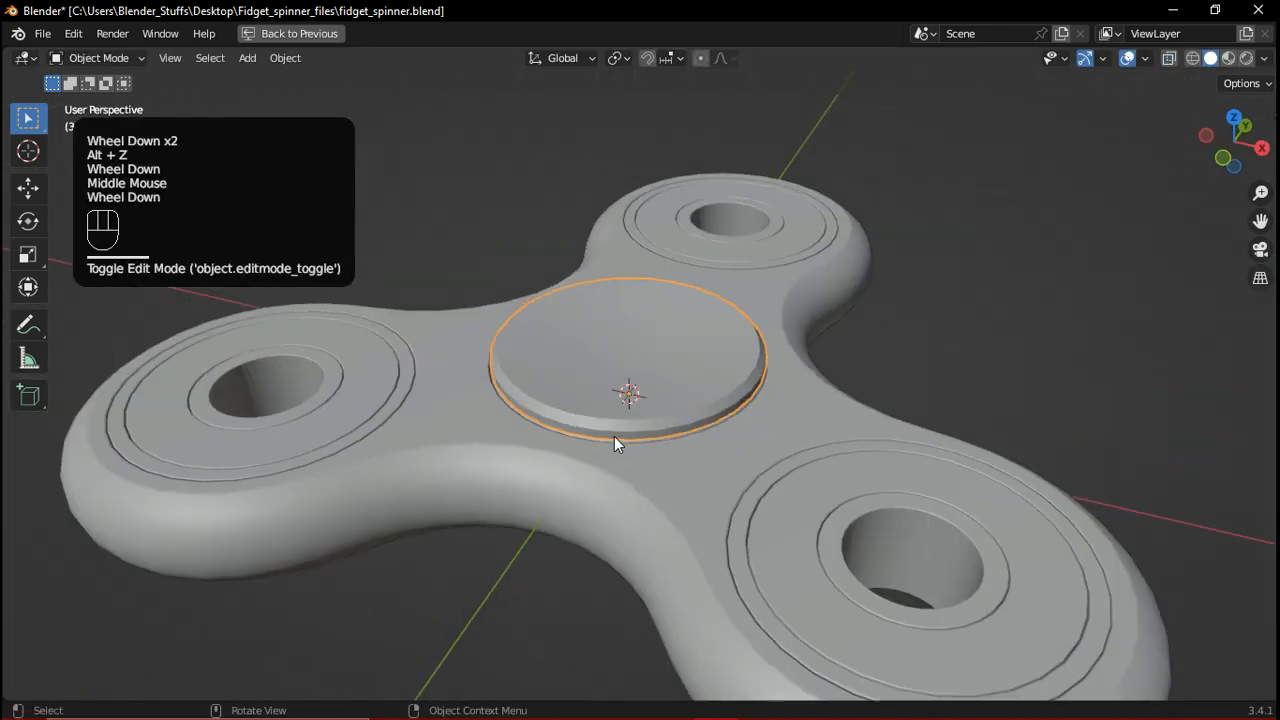
{"action": "left_click", "coordinate": [944, 326]}
{"action": "middle_click_drag", "start_coordinate": [610, 412], "coordinate": [715, 412]}
{"action": "scroll", "coordinate": [698, 405], "scroll_direction": "down", "scroll_amount": 1}
{"action": "left_click", "coordinate": [685, 402]}
{"action": "middle_click_drag", "start_coordinate": [711, 462], "coordinate": [620, 451]}
{"action": "middle_click_drag", "start_coordinate": [689, 491], "coordinate": [686, 425]}
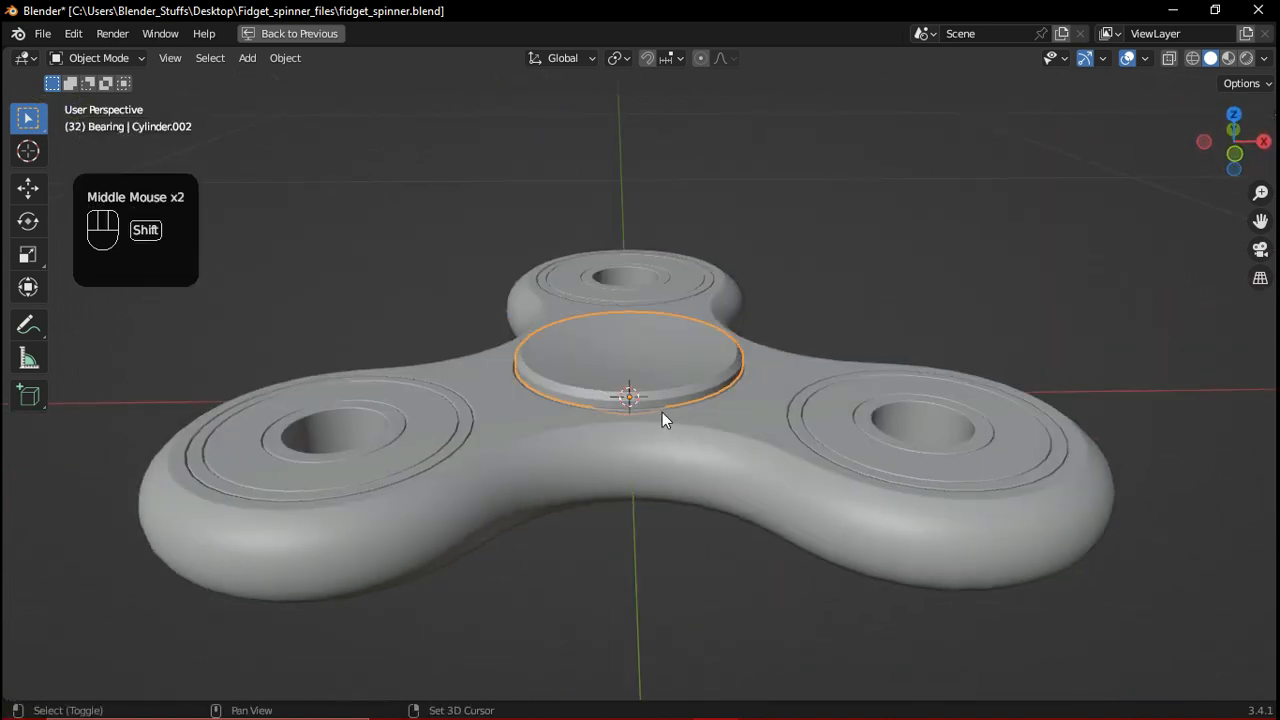
Duplicate the center cap in place
{"action": "key", "text": "shift+d"}
{"action": "right_click", "coordinate": [668, 375]}
{"action": "middle_click_drag", "start_coordinate": [700, 460], "coordinate": [703, 443]}
{"action": "key", "text": "grave"}
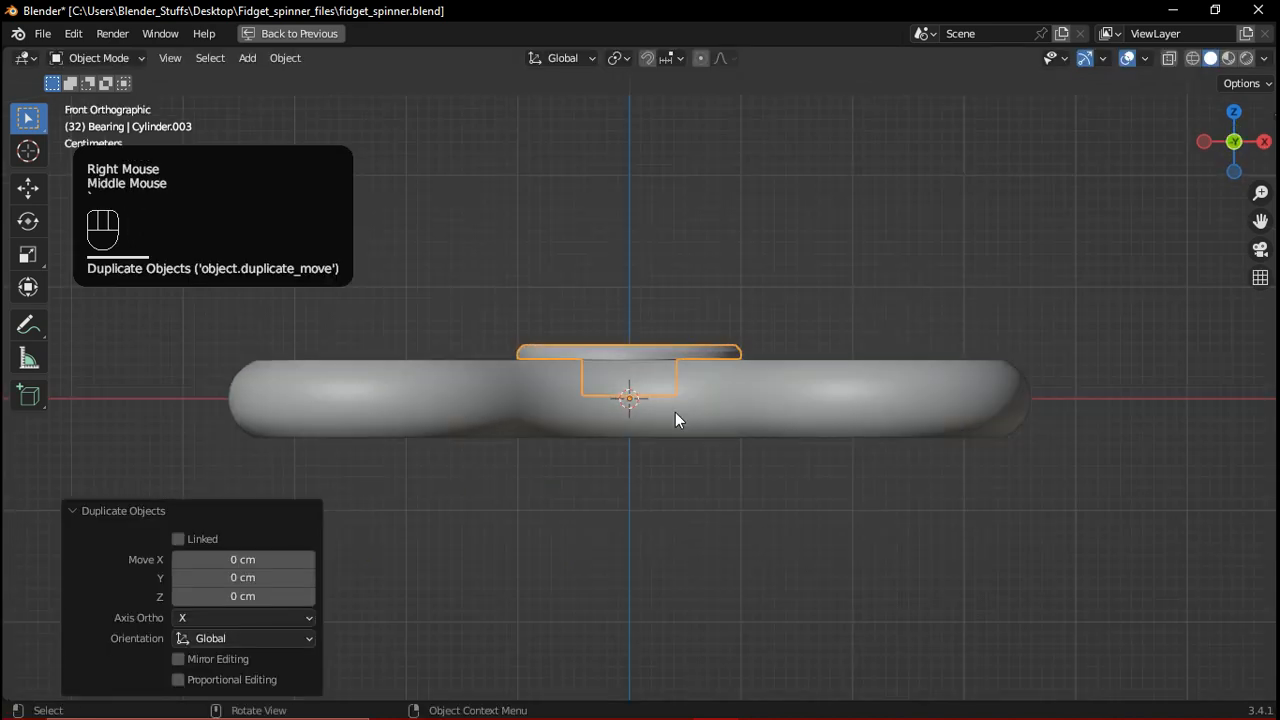
{"action": "scroll", "coordinate": [643, 432], "scroll_direction": "up", "scroll_amount": 2}
{"action": "key", "text": "r"}
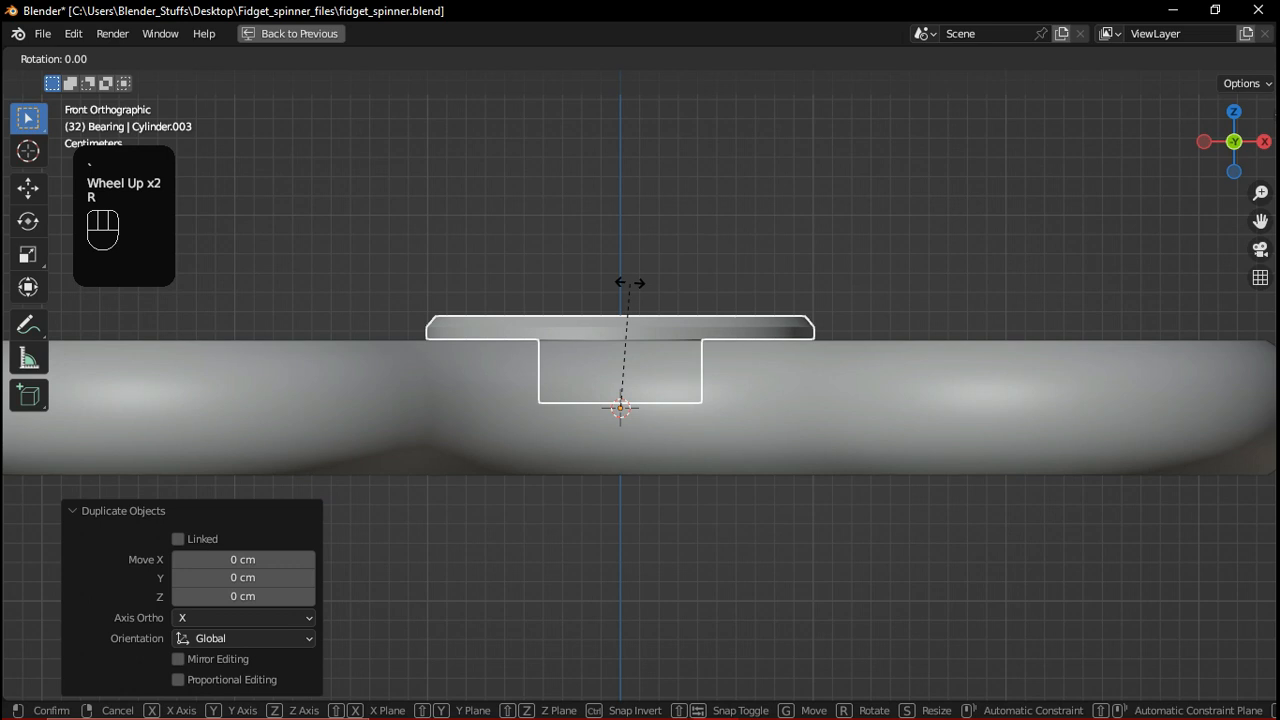
{"action": "key", "text": "x"}
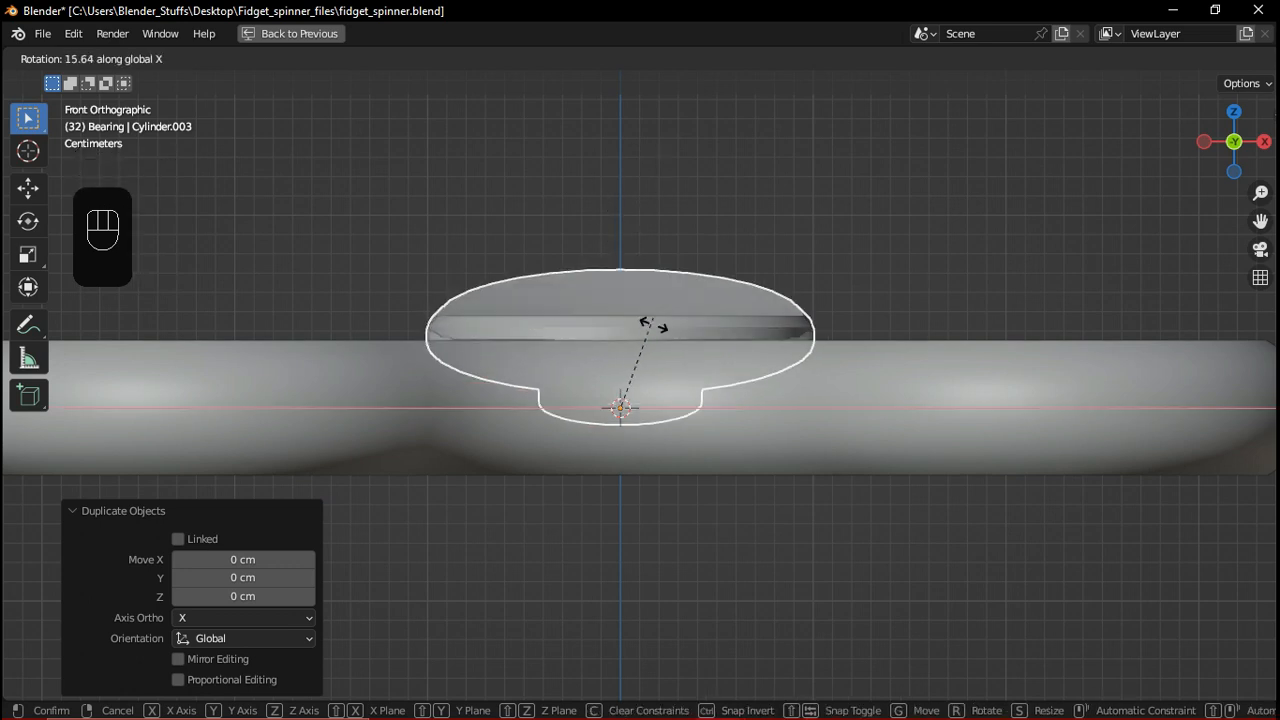
{"action": "right_click", "coordinate": [754, 385]}
{"action": "middle_click_drag", "start_coordinate": [753, 390], "coordinate": [674, 449]}
{"action": "scroll", "coordinate": [724, 403], "scroll_direction": "down", "scroll_amount": 2}
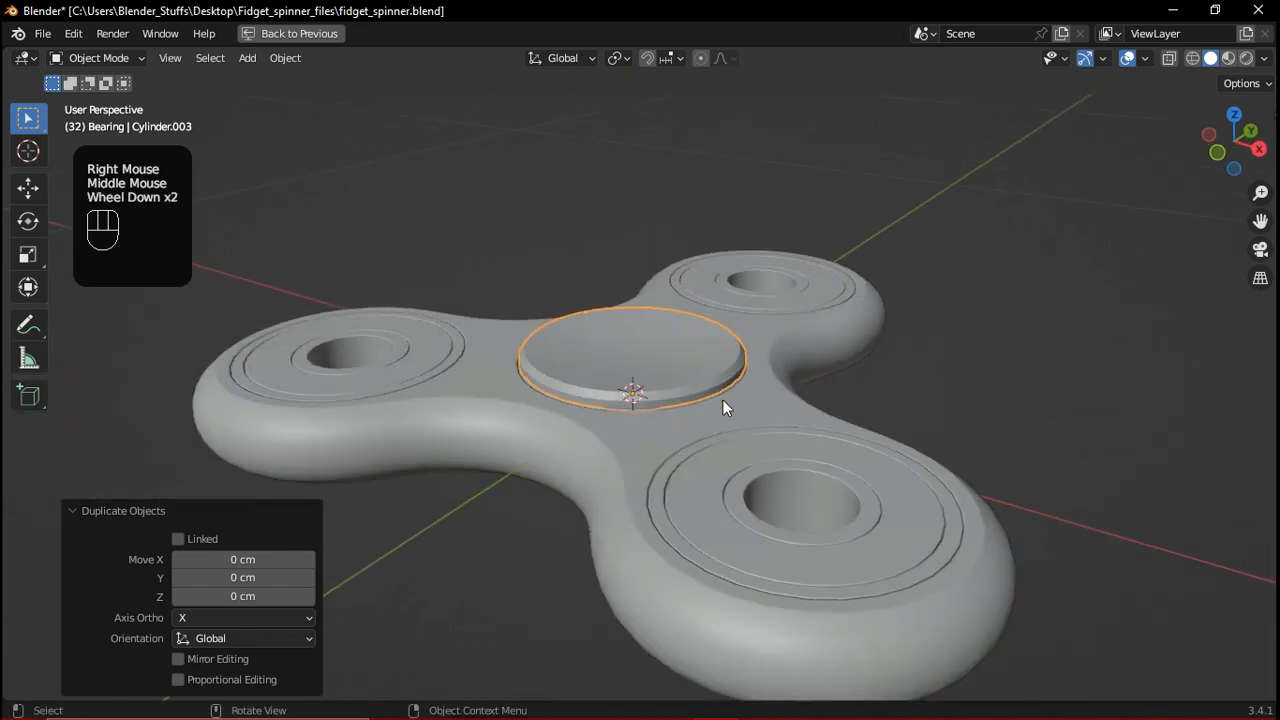
Rotate the duplicated cap 180° about the global X axis so it sits on the spinner's underside
{"action": "key", "text": "r"}
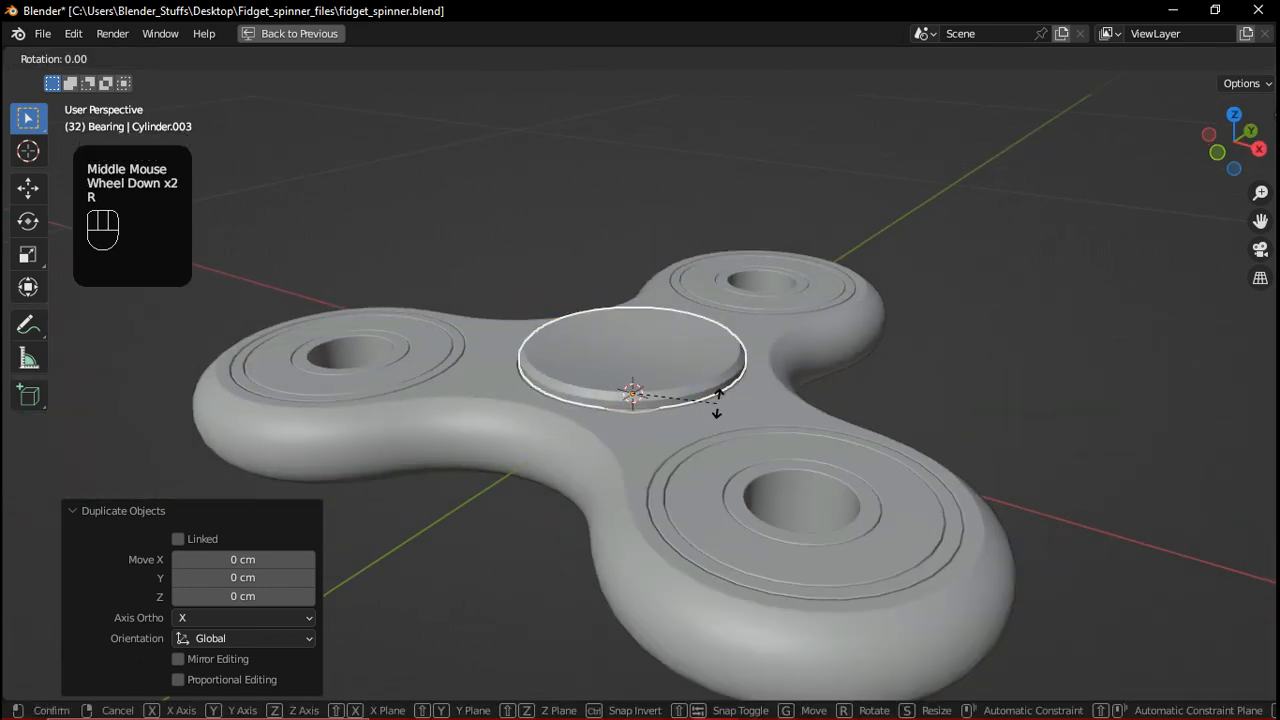
{"action": "key", "text": "x"}
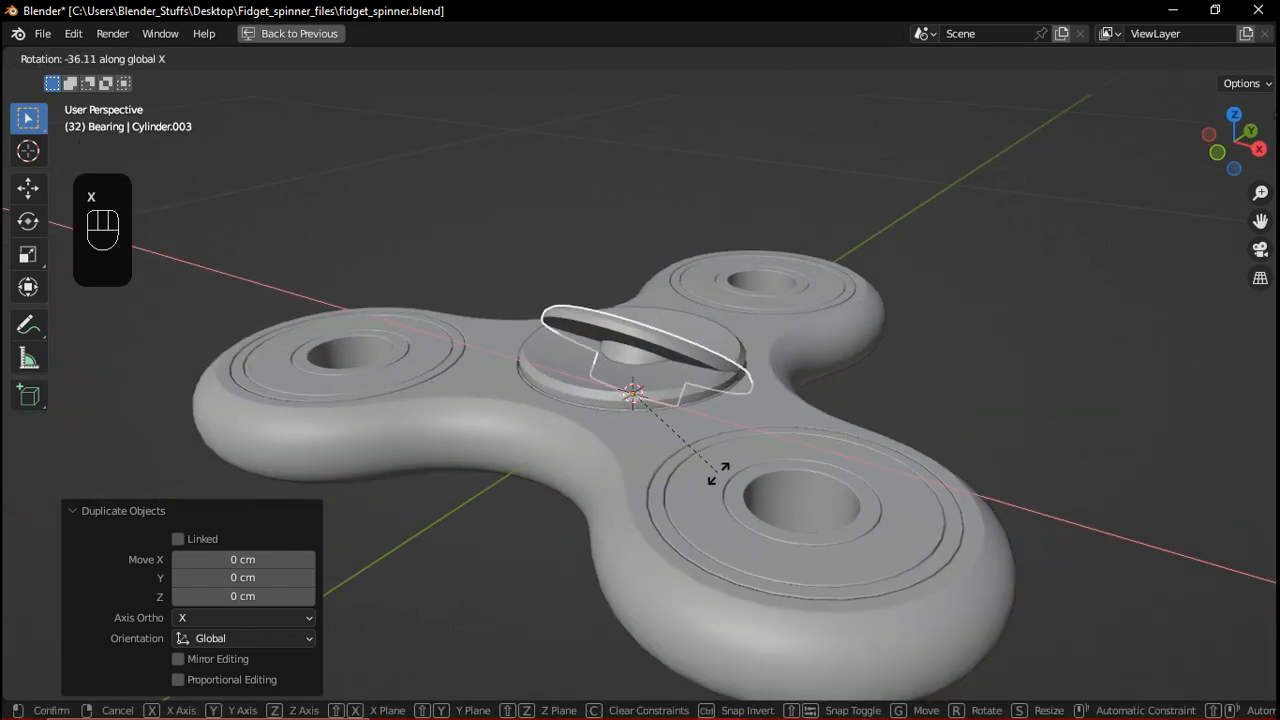
{"action": "type", "text": "1"}
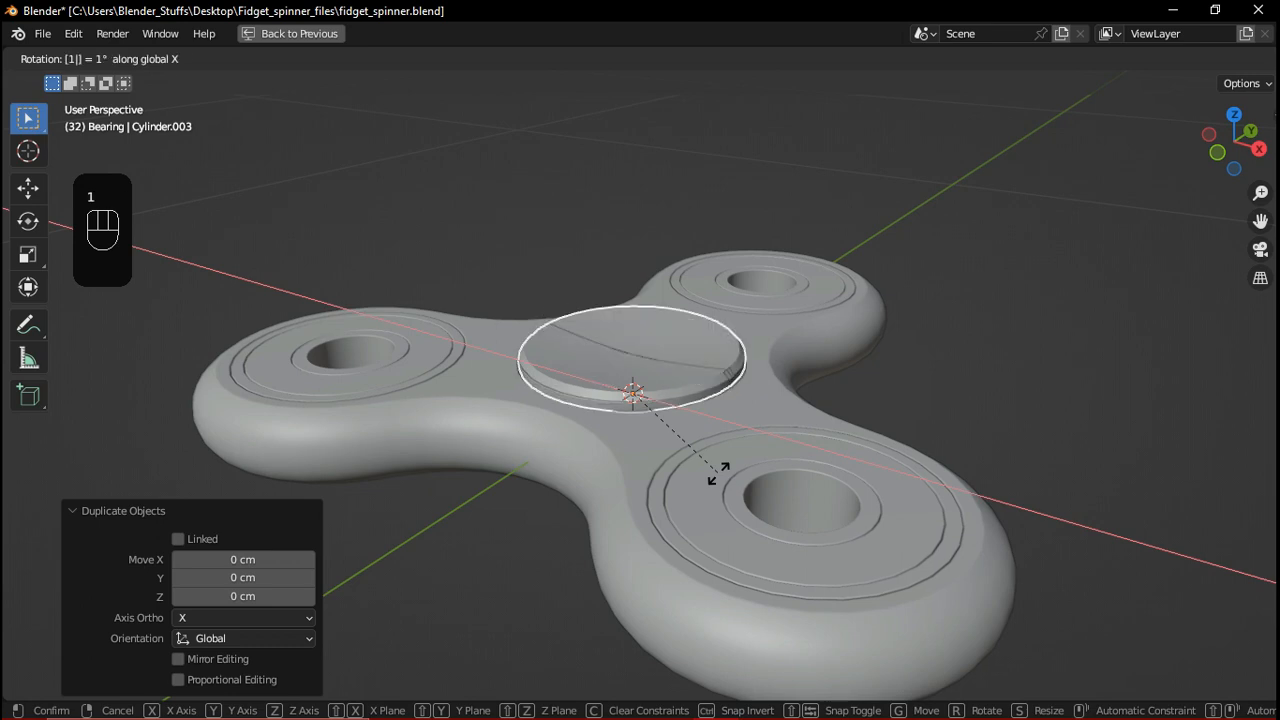
{"action": "type", "text": "80"}
{"action": "key", "text": "Return"}
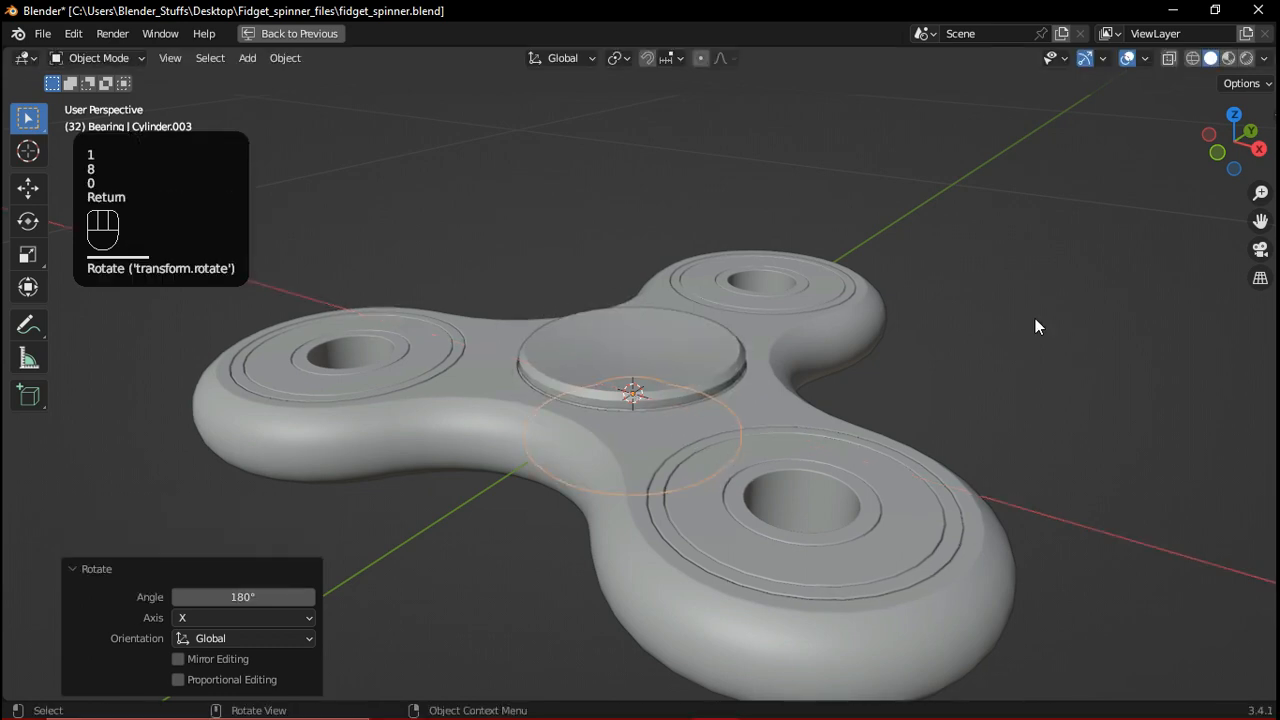
{"action": "middle_click_drag", "start_coordinate": [986, 383], "coordinate": [937, 463]}
{"action": "left_click", "coordinate": [850, 455]}
{"action": "middle_click_drag", "start_coordinate": [850, 455], "coordinate": [713, 370]}
Restore the full layout from the maximized viewport and add a Bevel modifier to the upper center cap
{"action": "left_click", "coordinate": [713, 370]}
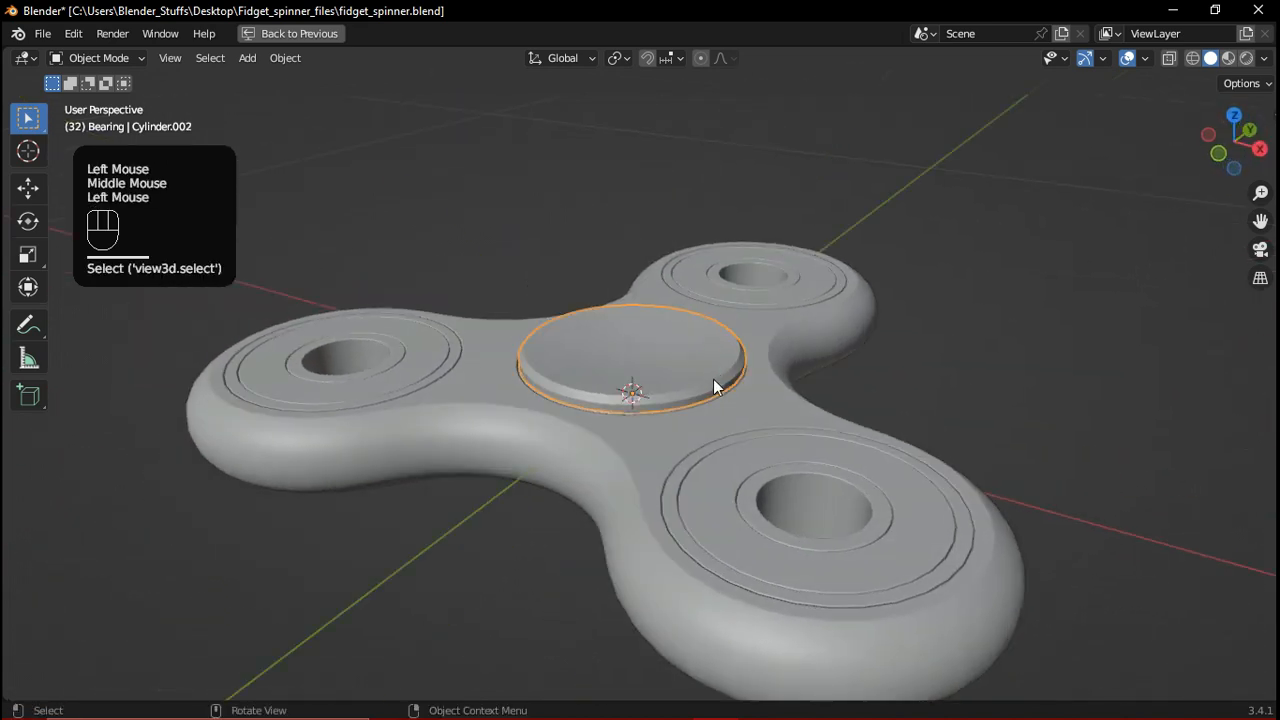
{"action": "key", "text": "ctrl+space"}
{"action": "left_click", "coordinate": [1135, 366]}
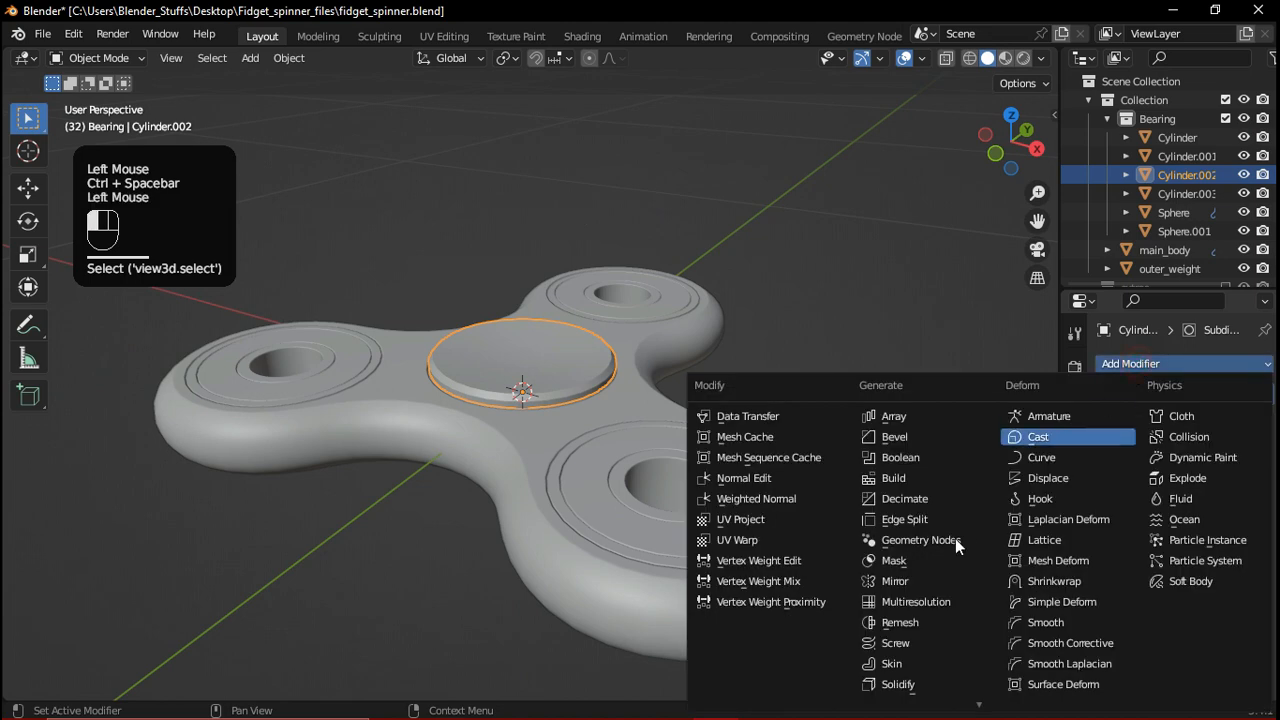
{"action": "left_click", "coordinate": [900, 437]}
{"action": "scroll", "coordinate": [756, 387], "scroll_direction": "up", "scroll_amount": 3}
{"action": "scroll", "coordinate": [816, 468], "scroll_direction": "up", "scroll_amount": 1}
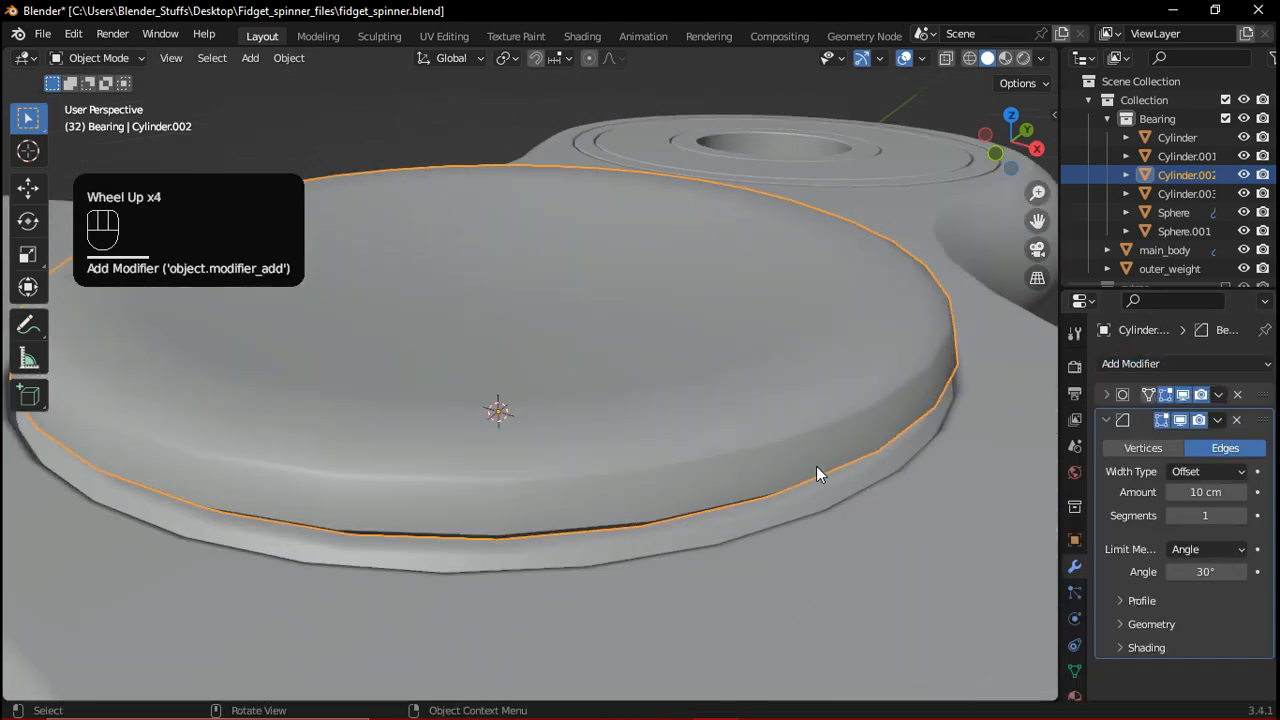
Set the upper cap's bevel to 2 segments and 0.4 cm amount, with Harden Normals enabled
{"action": "middle_click_drag", "start_coordinate": [816, 468], "coordinate": [1255, 530]}
{"action": "left_click", "coordinate": [1241, 519]}
{"action": "mouse_move", "coordinate": [1208, 491]}
{"action": "left_mouse_down", "text": "shift"}
{"action": "mouse_move", "coordinate": [1110, 491]}
{"action": "mouse_move", "coordinate": [1213, 490]}
{"action": "left_mouse_up", "text": "shift"}
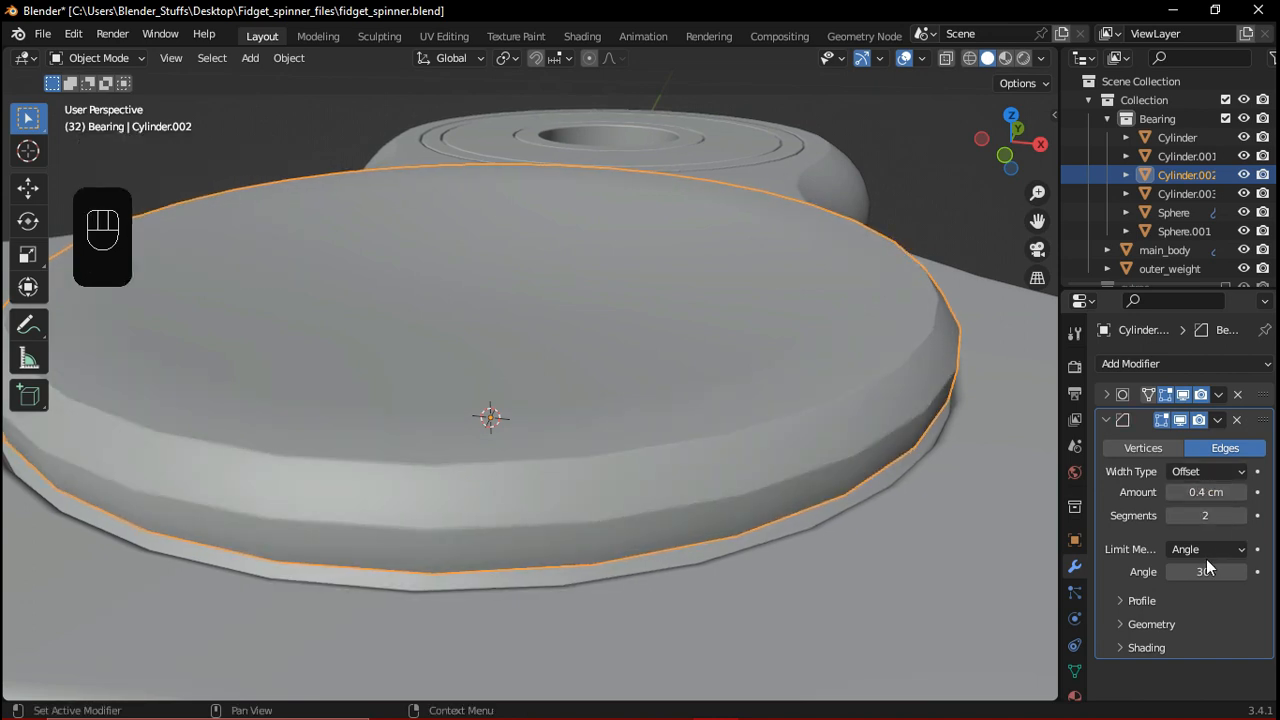
{"action": "left_click", "coordinate": [1140, 650]}
{"action": "left_click", "coordinate": [1176, 678]}
{"action": "scroll", "coordinate": [905, 440], "scroll_direction": "down", "scroll_amount": 2}
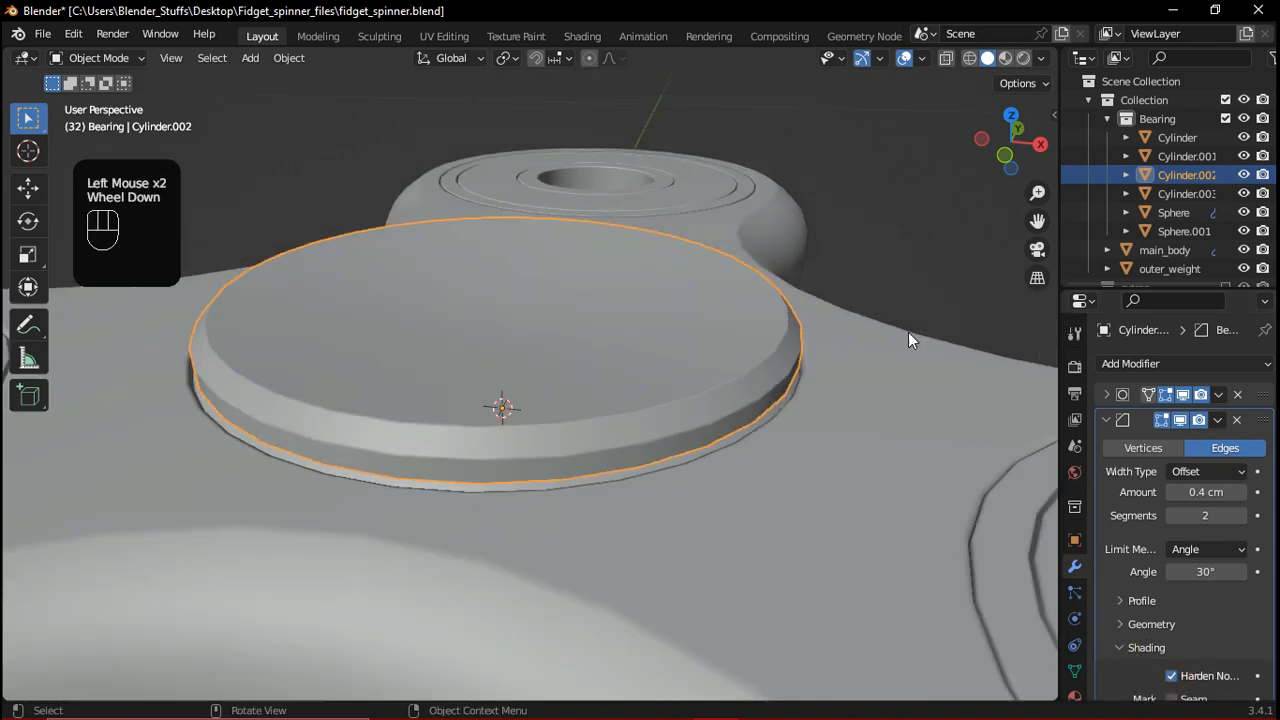
Examine the beveled cap on the spinner, briefly moving it aside to view the bearing and cancelling the move
{"action": "left_click", "coordinate": [837, 376]}
{"action": "middle_click_drag", "start_coordinate": [837, 376], "coordinate": [706, 489]}
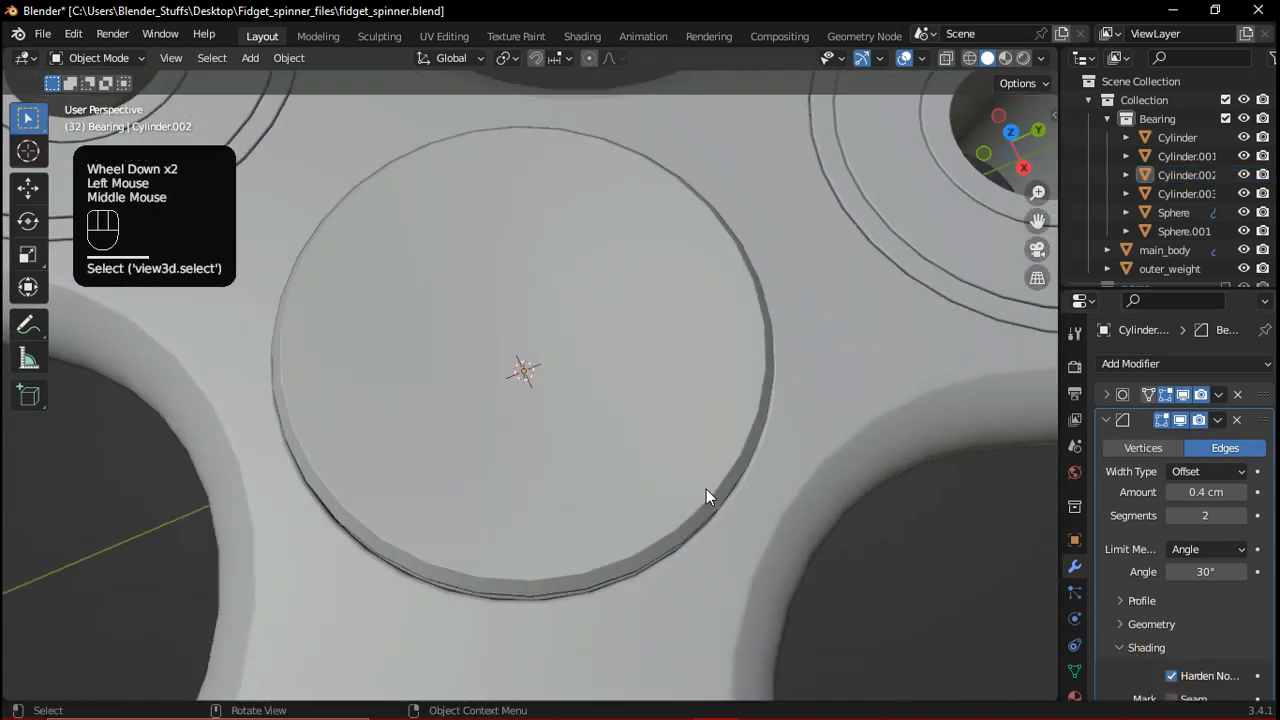
{"action": "scroll", "coordinate": [575, 483], "scroll_direction": "down", "scroll_amount": 2}
{"action": "scroll", "coordinate": [557, 480], "scroll_direction": "up", "scroll_amount": 1}
{"action": "scroll", "coordinate": [557, 480], "scroll_direction": "down", "scroll_amount": 1}
{"action": "middle_click_drag", "start_coordinate": [558, 479], "coordinate": [554, 421]}
{"action": "left_click", "coordinate": [557, 428]}
{"action": "key", "text": "g"}
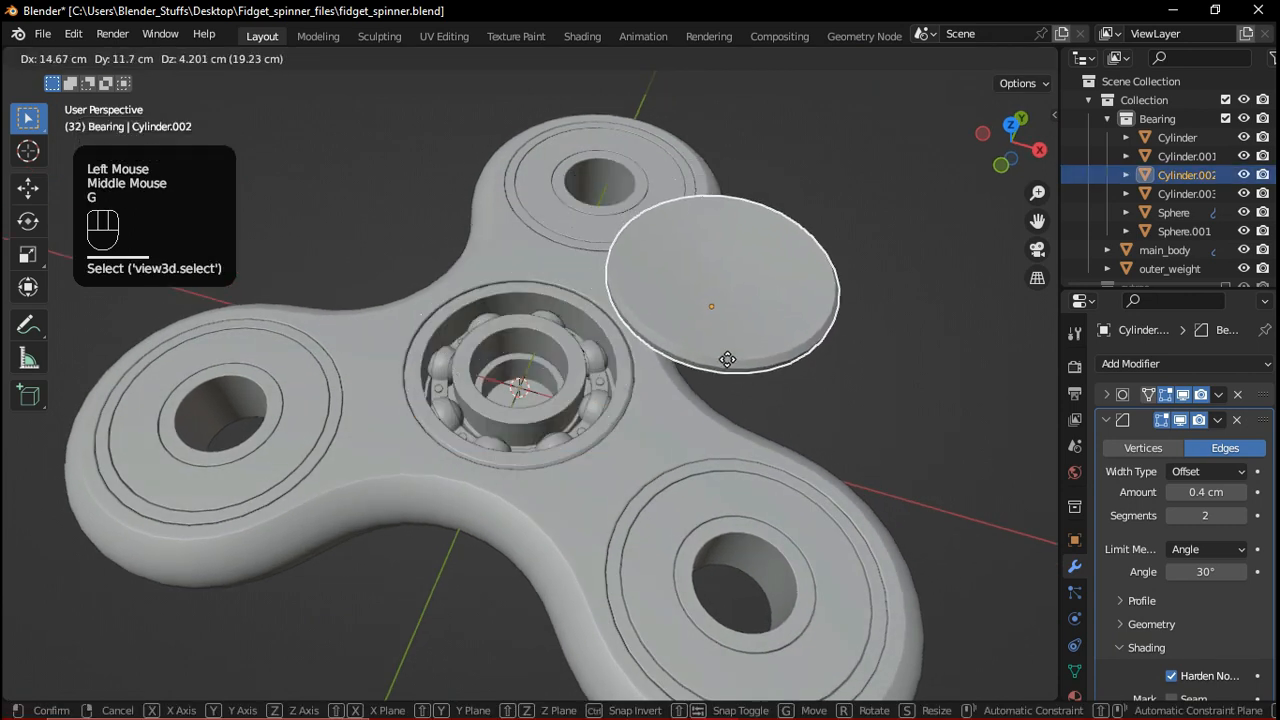
{"action": "right_click", "coordinate": [692, 330]}
{"action": "left_click", "coordinate": [820, 350]}
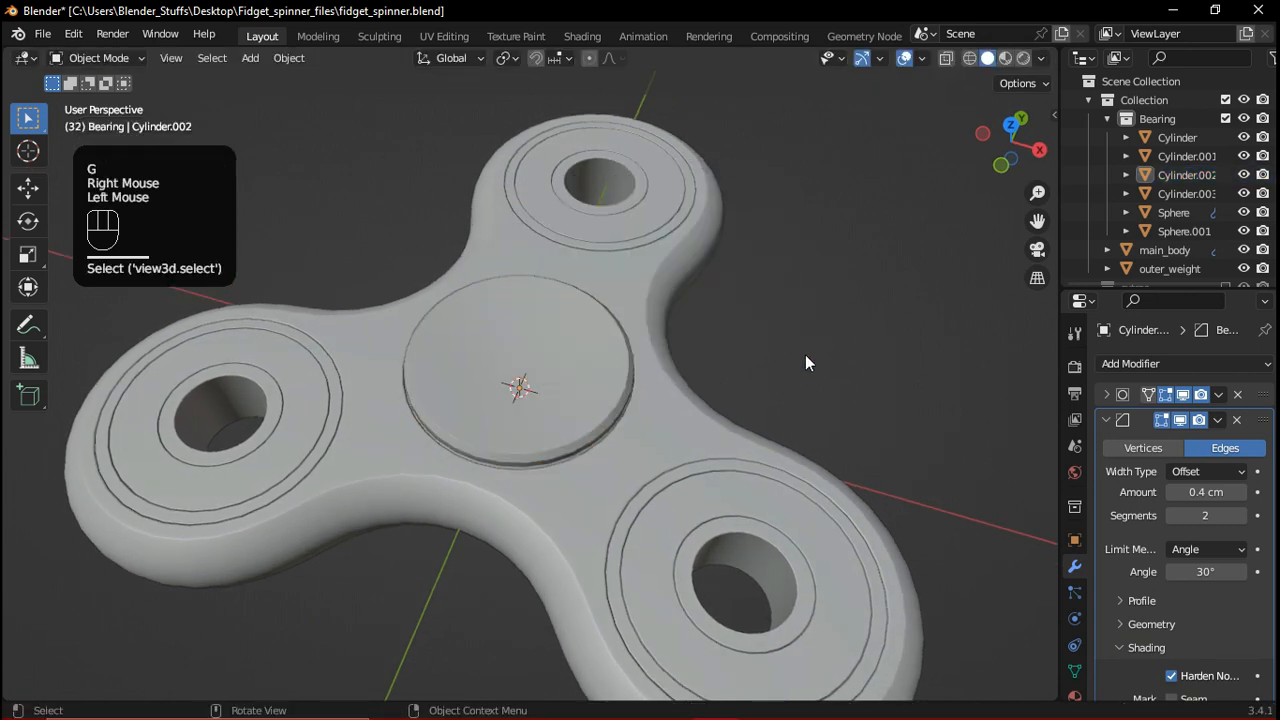
{"action": "scroll", "coordinate": [800, 360], "scroll_direction": "down", "scroll_amount": 3}
{"action": "middle_click_drag", "start_coordinate": [780, 371], "coordinate": [768, 459]}
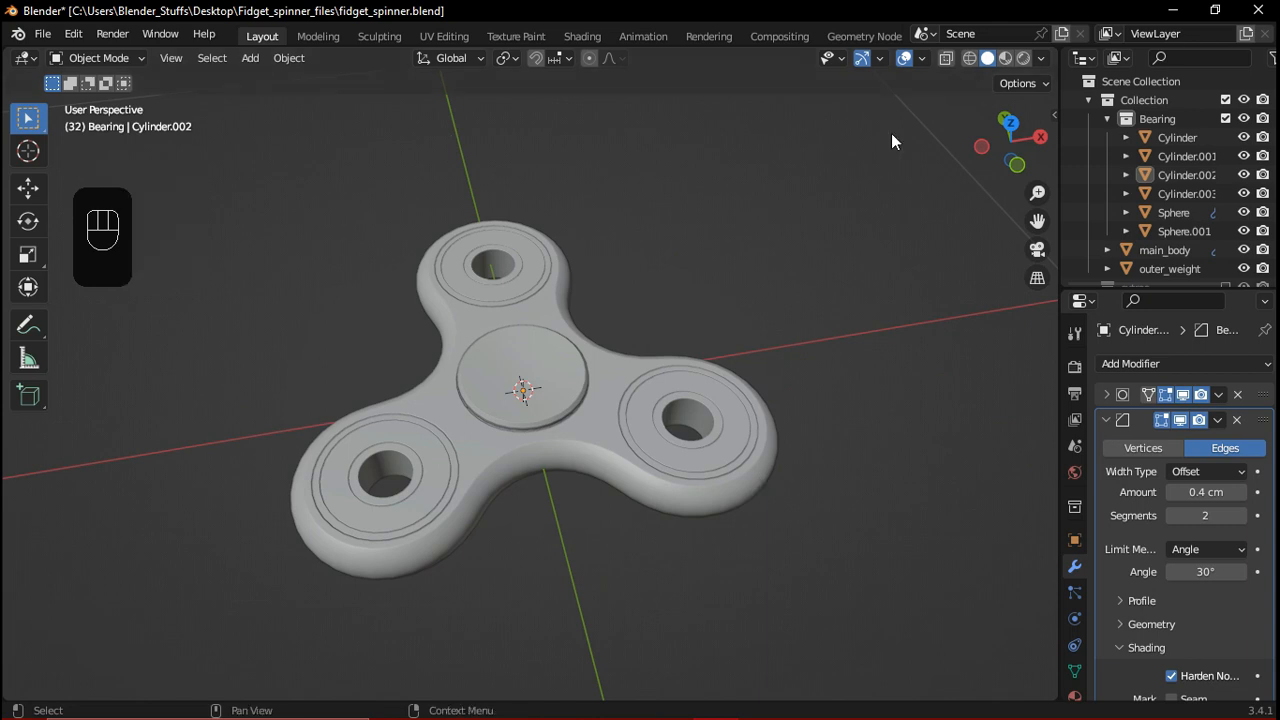
Rename the upper center cap as finger_plate_1
{"action": "scroll", "coordinate": [571, 382], "scroll_direction": "up", "scroll_amount": 2}
{"action": "left_click", "coordinate": [605, 438]}
{"action": "middle_click_drag", "start_coordinate": [605, 438], "coordinate": [582, 450]}
{"action": "double_click", "coordinate": [1194, 180]}
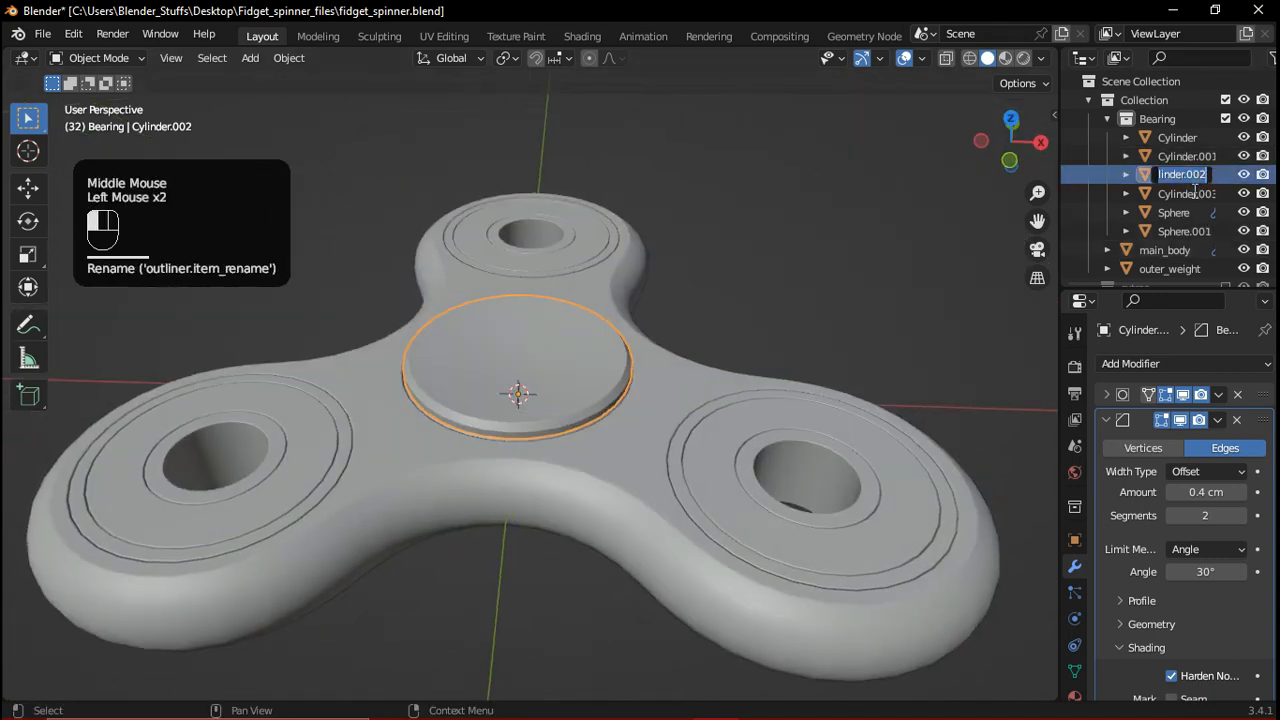
{"action": "type", "text": "fi"}
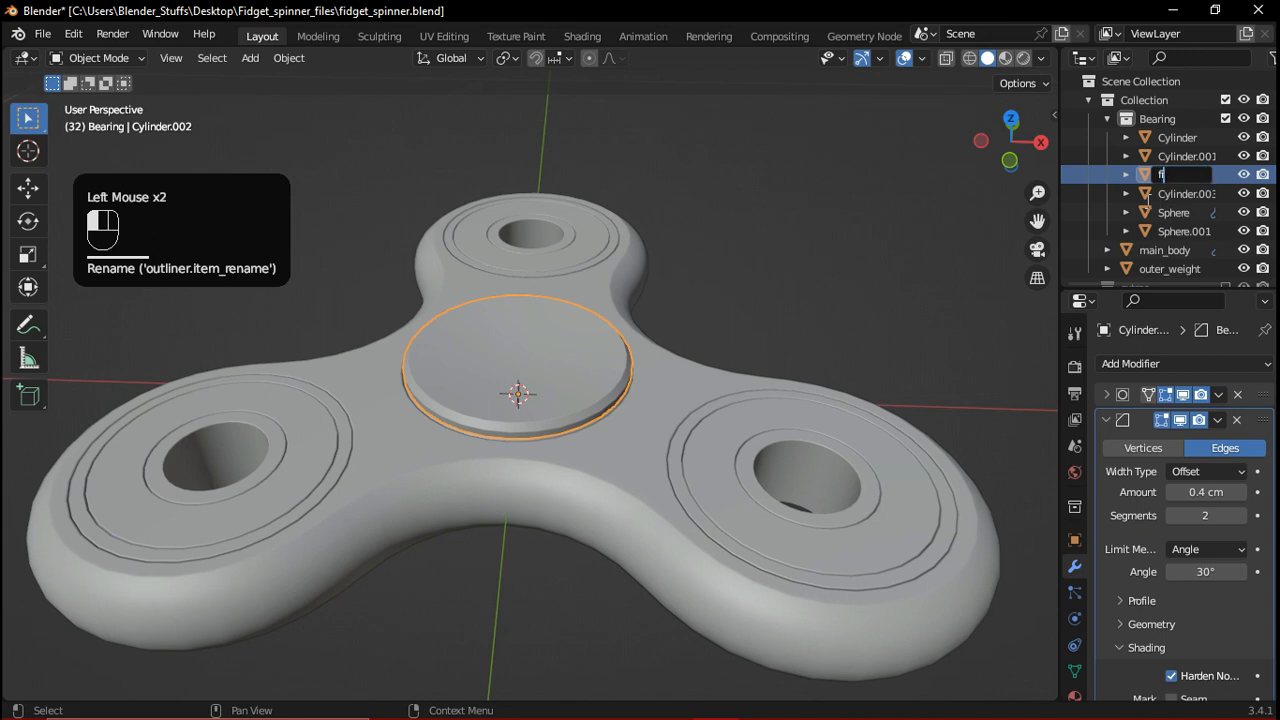
{"action": "type", "text": "nger_plate"}
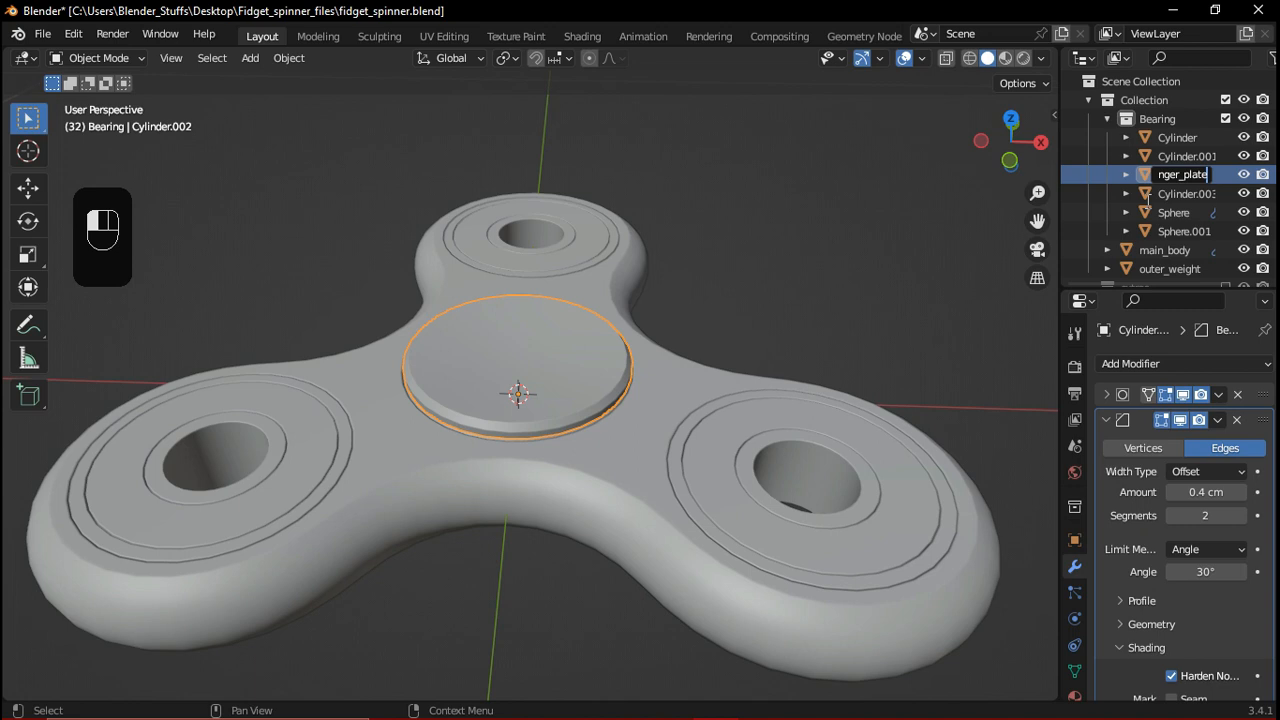
{"action": "type", "text": "_1"}
{"action": "key", "text": "Return"}
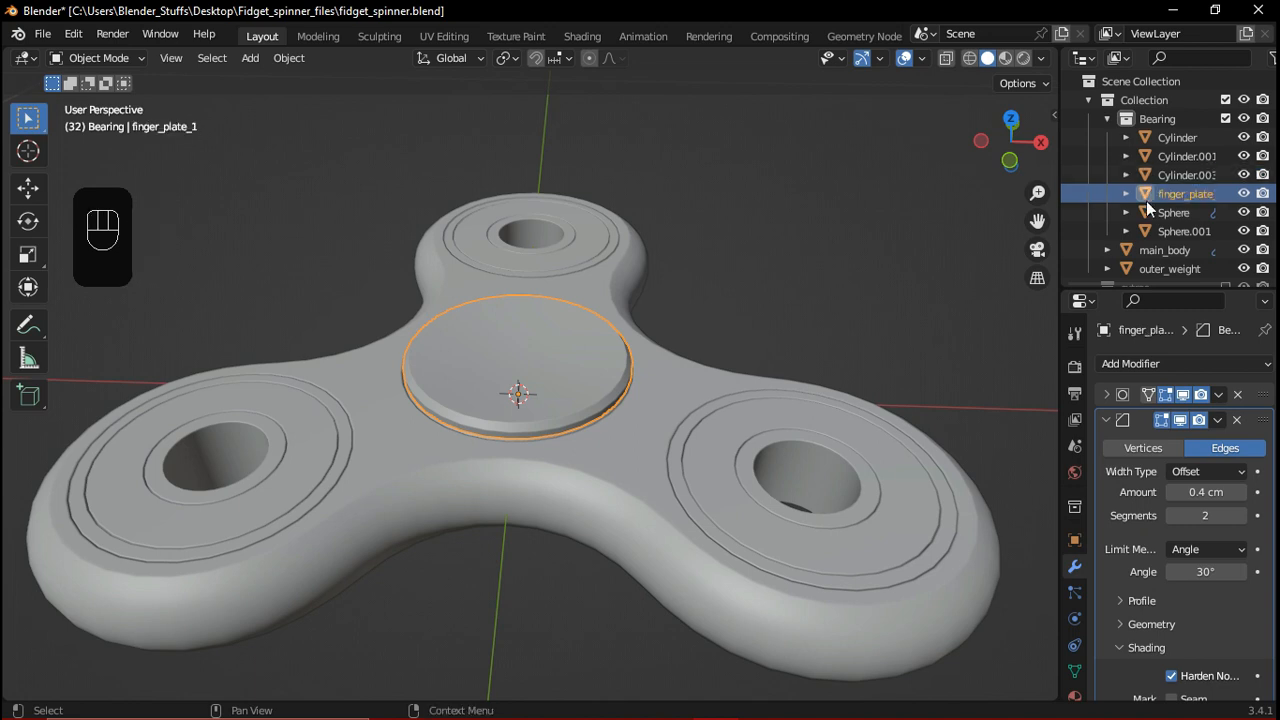
Rename the center cap on the spinner's underside as finger_plate_2
{"action": "middle_click_drag", "start_coordinate": [681, 229], "coordinate": [676, 178]}
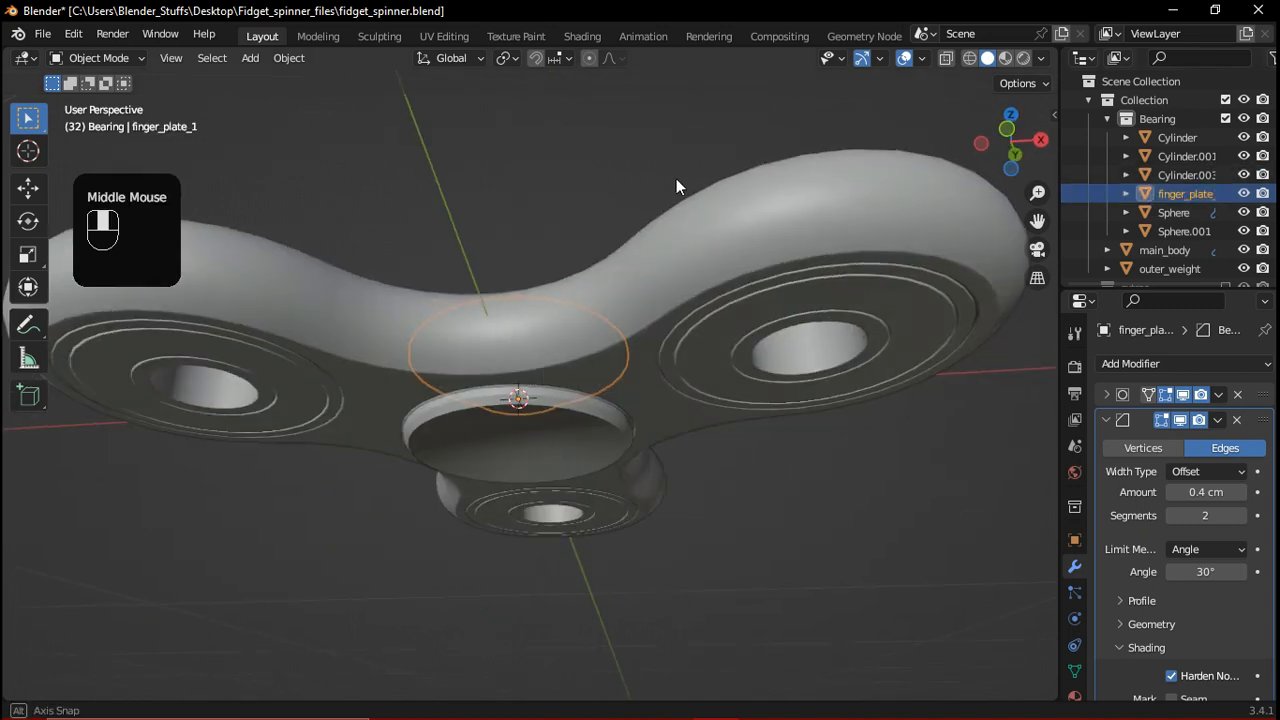
{"action": "left_click", "coordinate": [550, 410]}
{"action": "double_click", "coordinate": [1181, 176]}
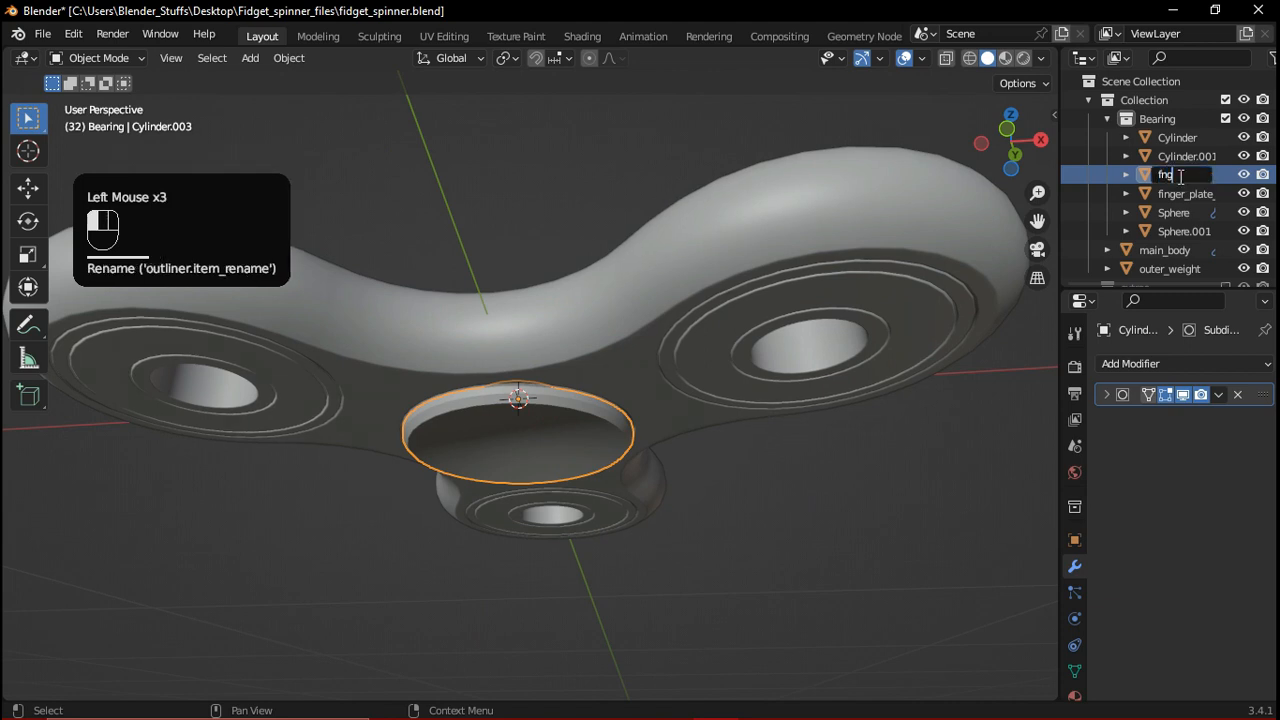
{"action": "key", "text": "BackSpace"}
{"action": "key", "text": "BackSpace"}
{"action": "key", "text": "BackSpace"}
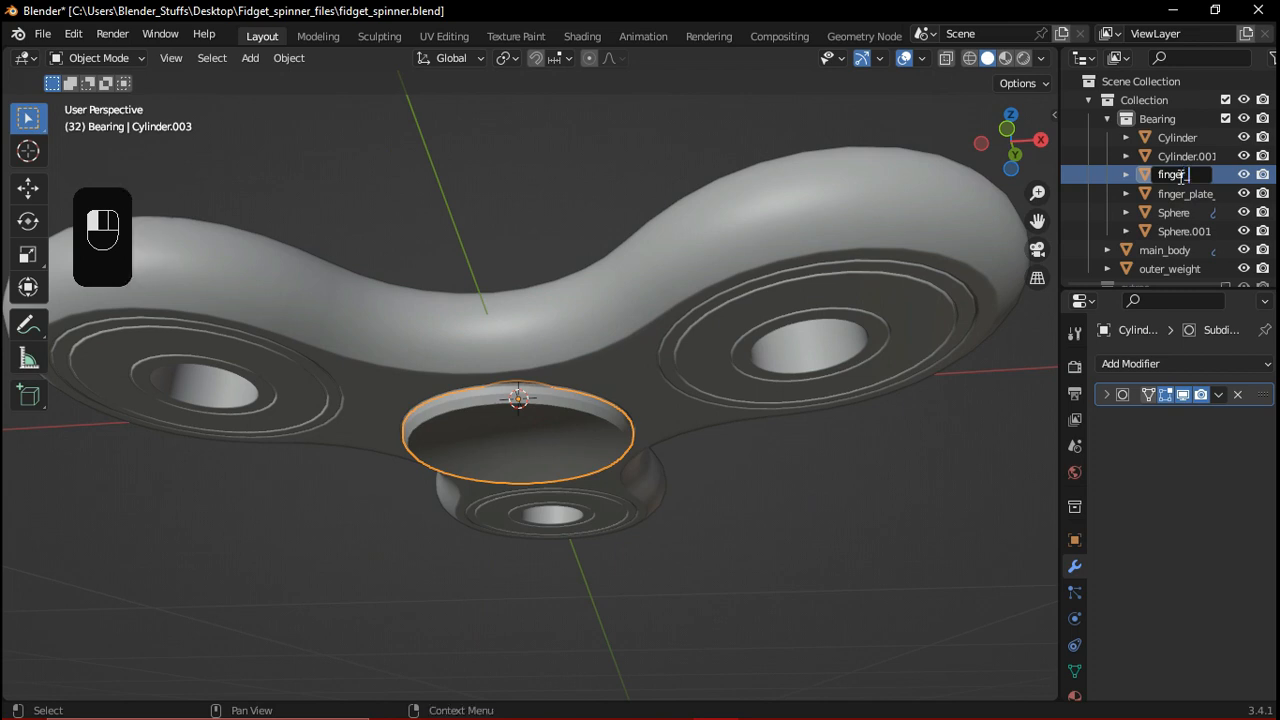
{"action": "type", "text": "_plate_2"}
{"action": "key", "text": "Return"}
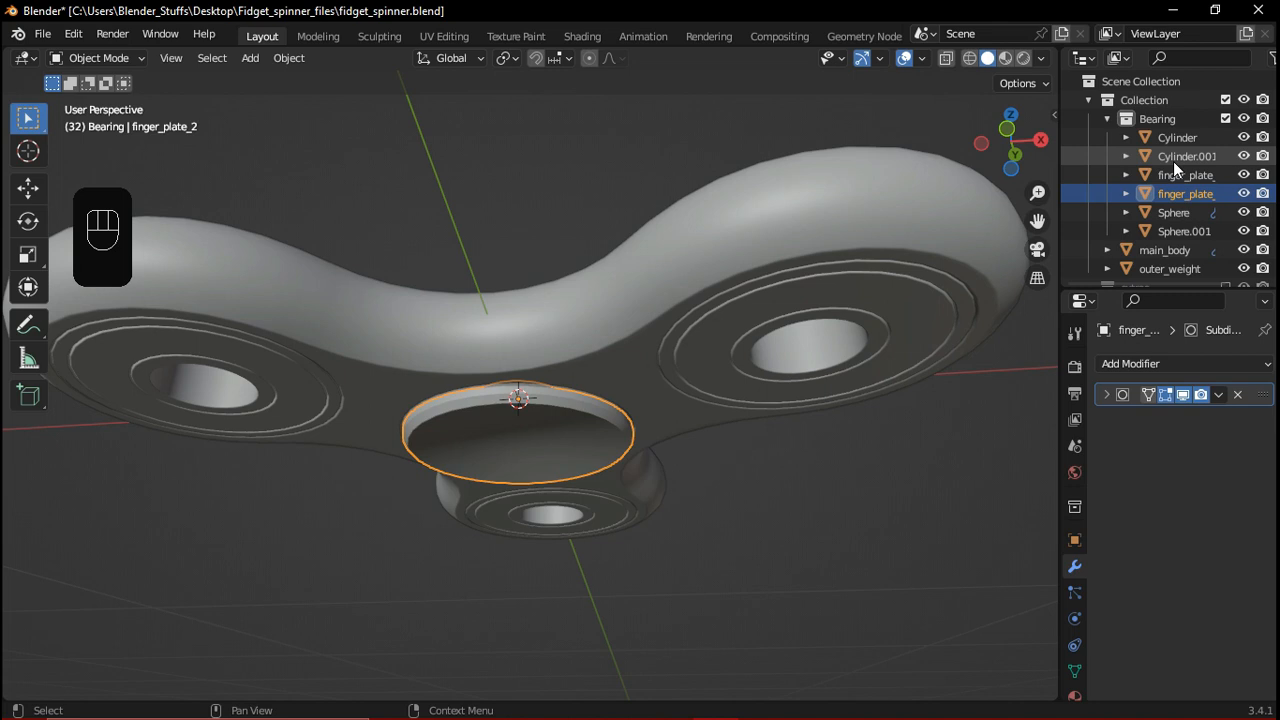
Widen the outliner to show full object names, and hide finger_plate_1 and finger_plate_2 to expose the bearing
{"action": "left_click_drag", "start_coordinate": [1057, 198], "coordinate": [972, 198]}
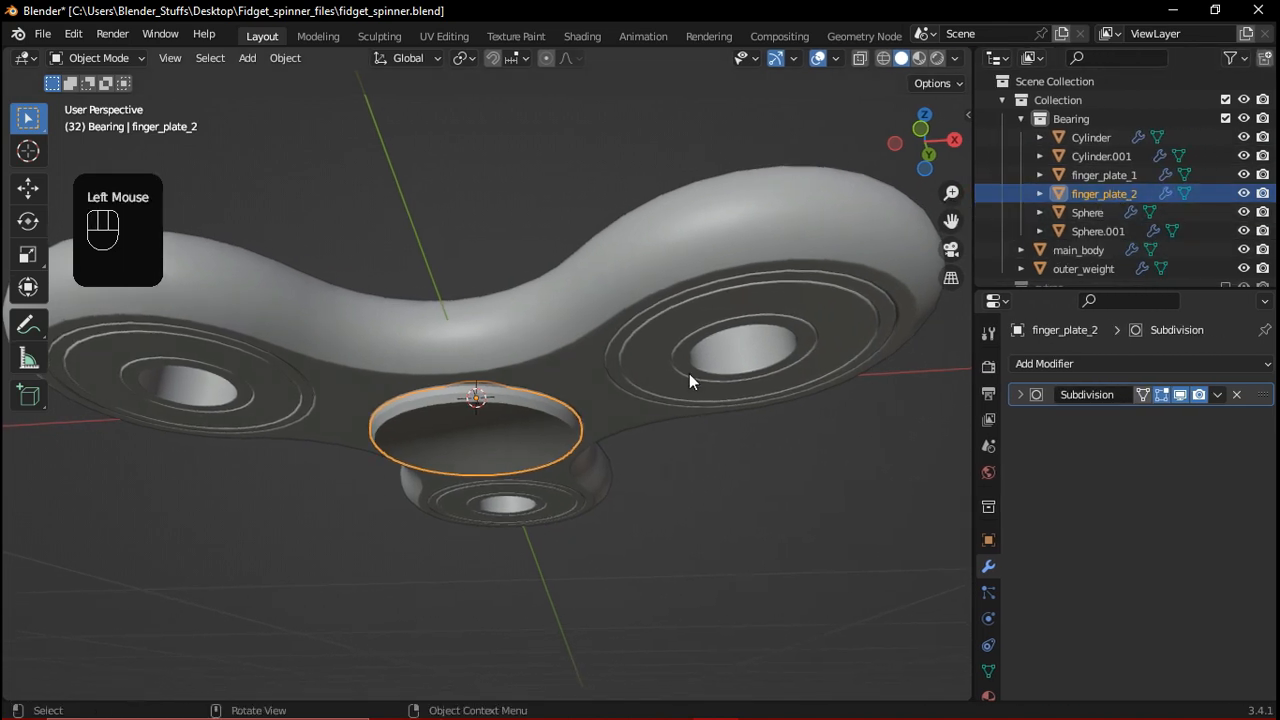
{"action": "middle_click_drag", "start_coordinate": [820, 275], "coordinate": [573, 391]}
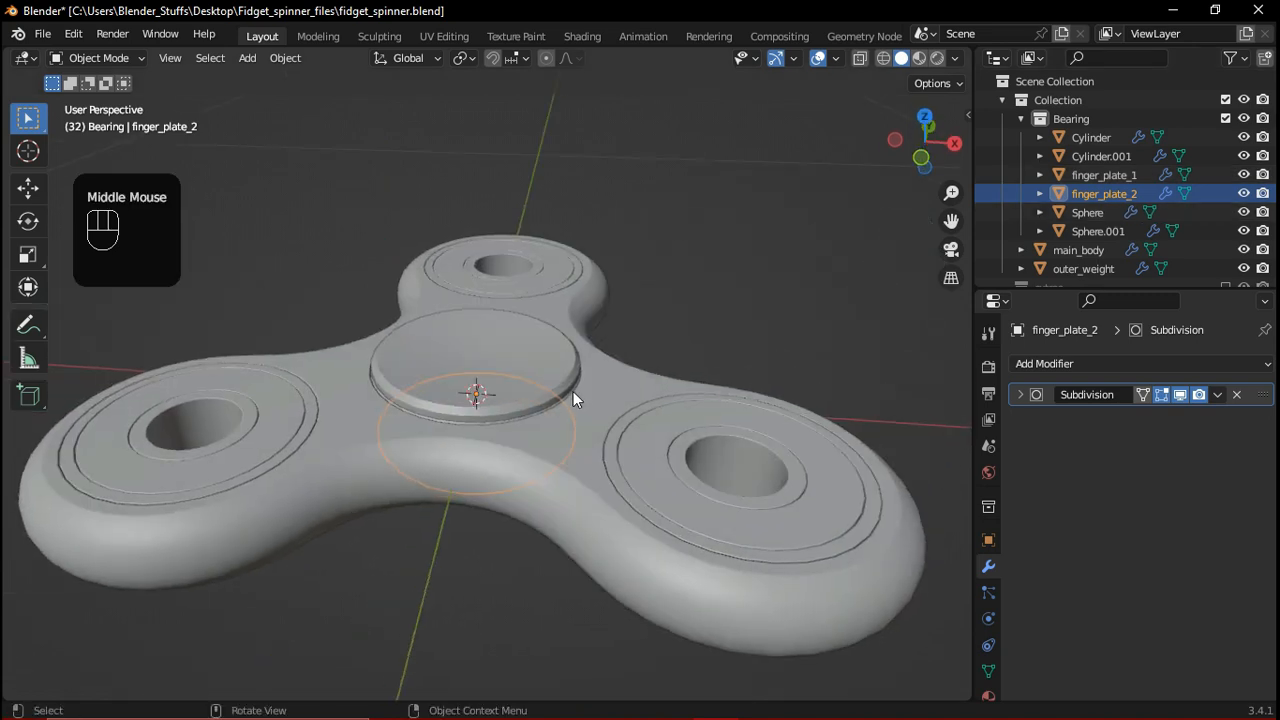
{"action": "left_click", "coordinate": [1100, 157]}
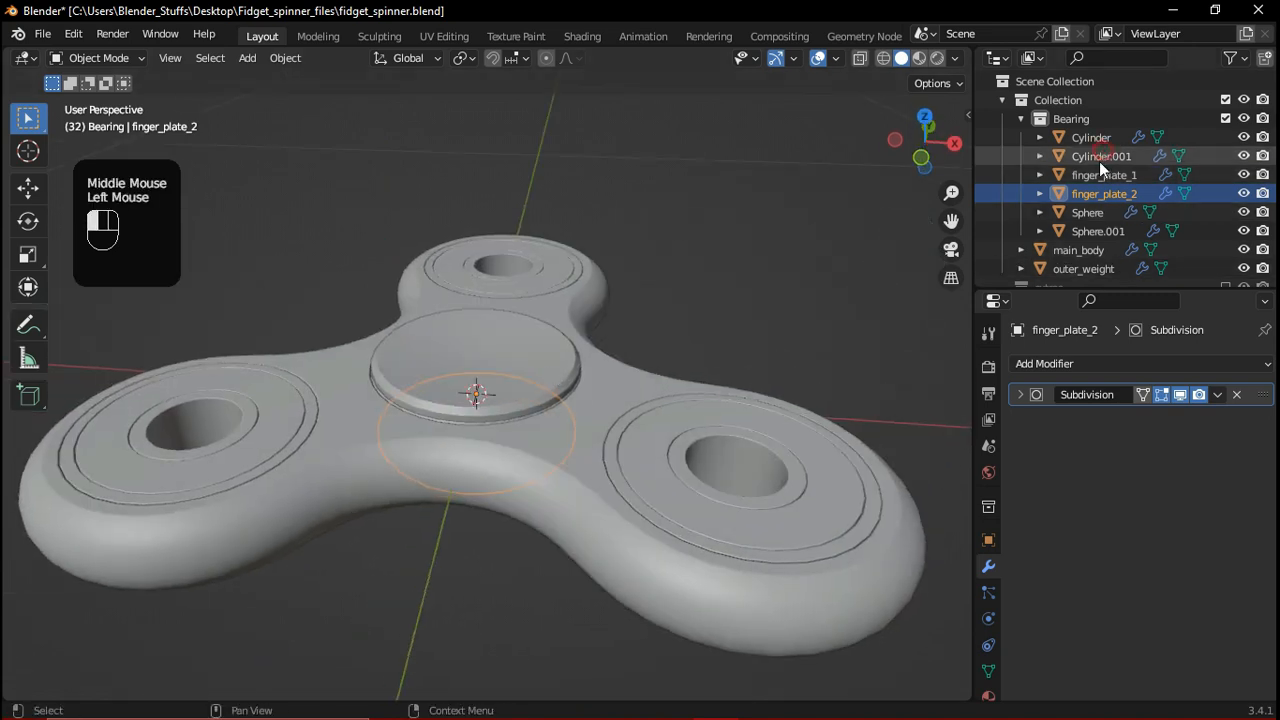
{"action": "left_click", "coordinate": [1244, 175]}
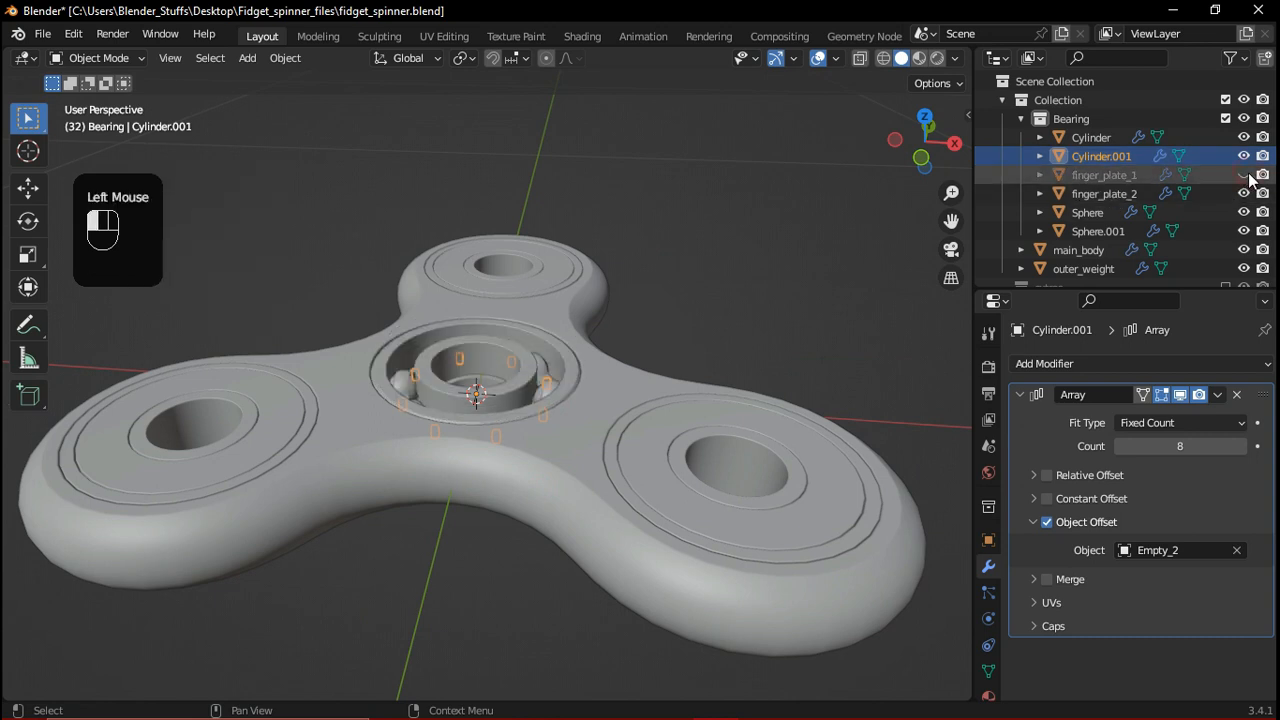
{"action": "left_click", "coordinate": [1244, 194]}
{"action": "left_click", "coordinate": [772, 242]}
{"action": "middle_click_drag", "start_coordinate": [724, 347], "coordinate": [673, 365]}
{"action": "scroll", "coordinate": [673, 365], "scroll_direction": "up", "scroll_amount": 4}
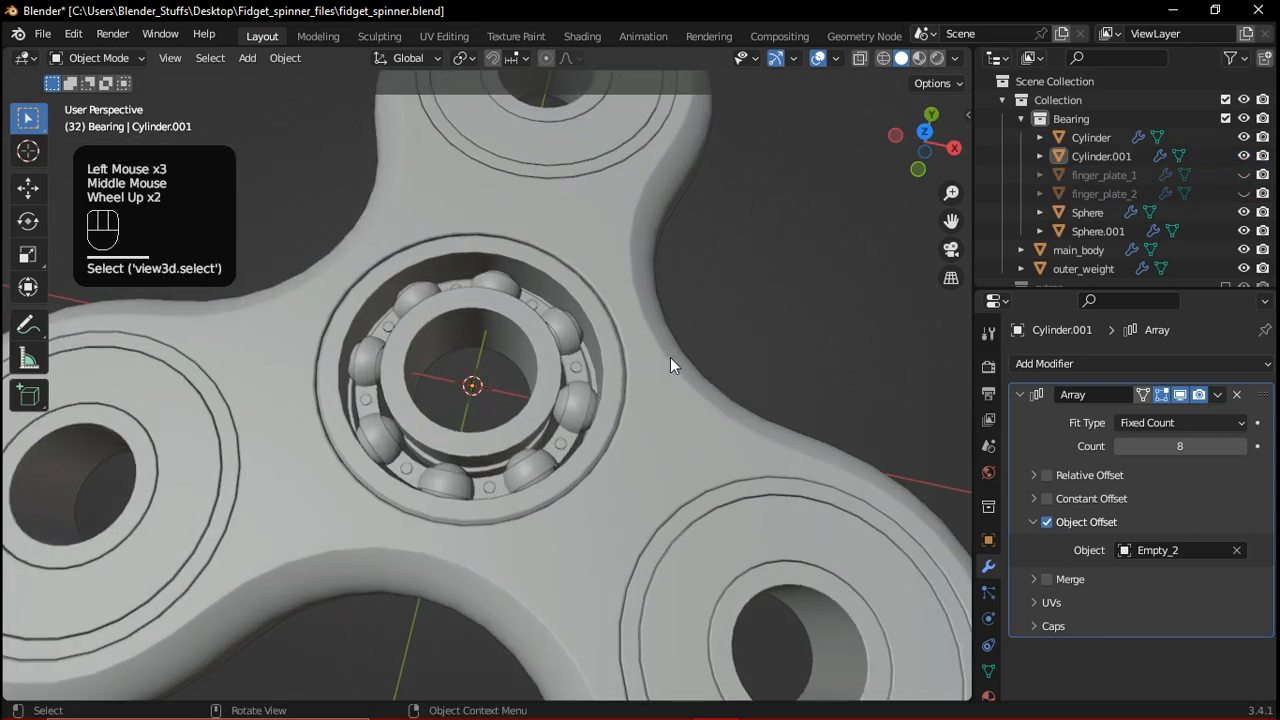
Rename the arrayed small pins between the bearing balls as bolts
{"action": "left_click", "coordinate": [672, 345]}
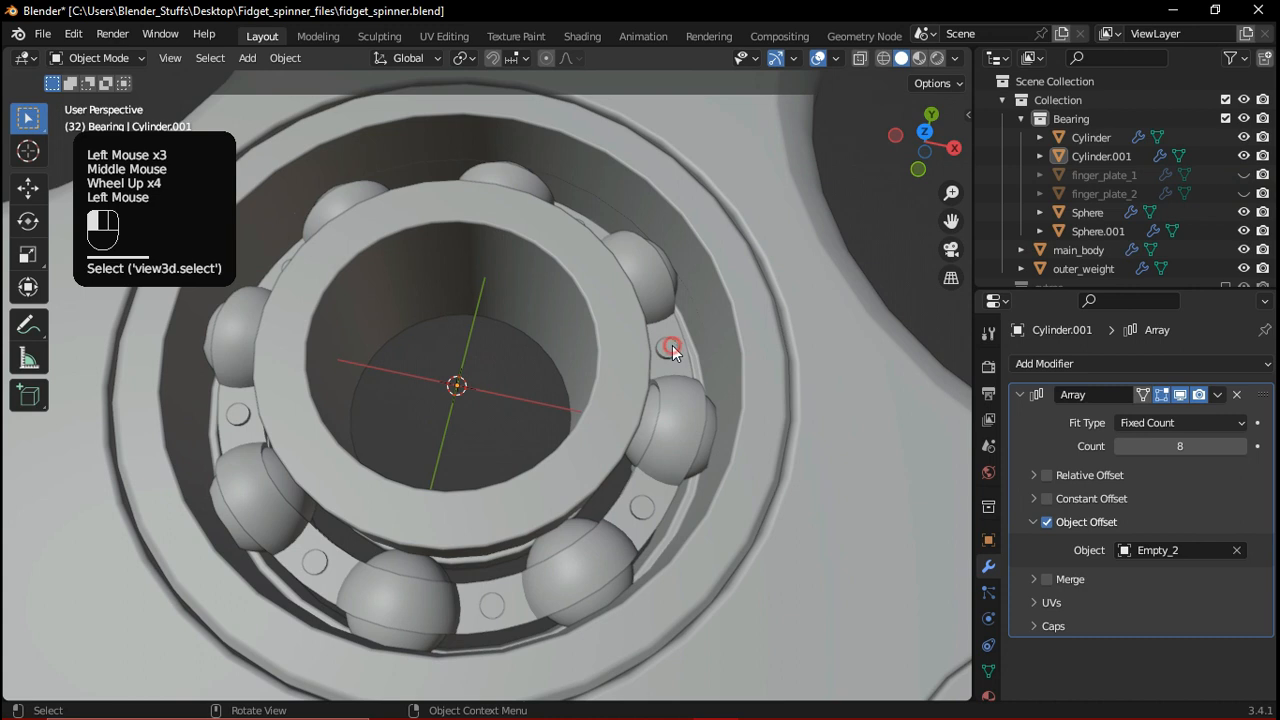
{"action": "left_click", "coordinate": [1118, 160]}
{"action": "double_click", "coordinate": [1118, 160]}
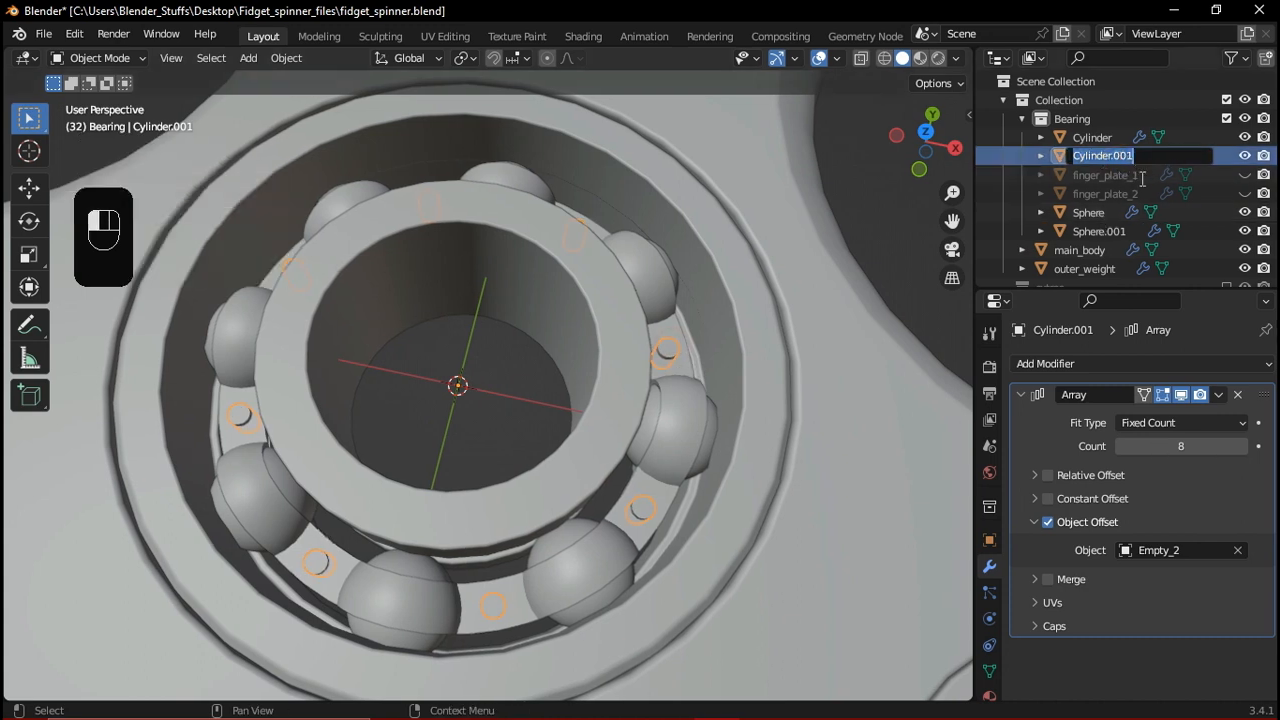
{"action": "type", "text": "bo"}
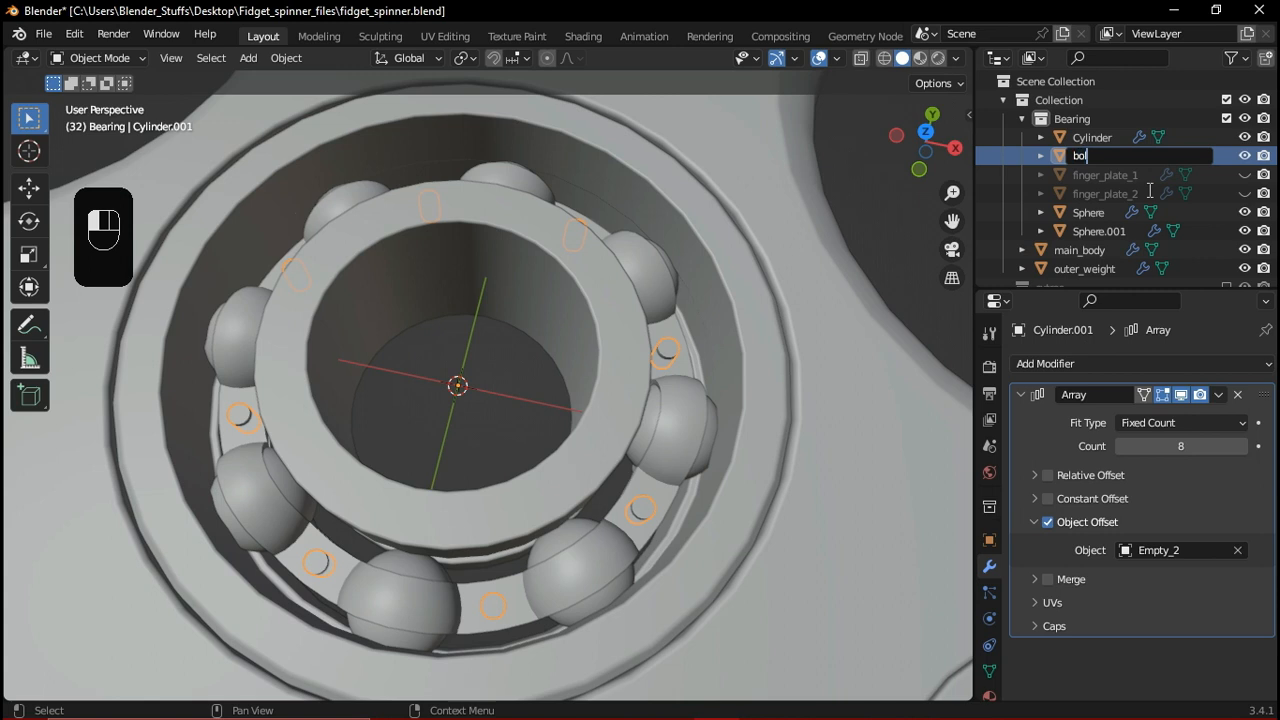
{"action": "type", "text": "lts"}
{"action": "left_click", "coordinate": [1150, 190]}
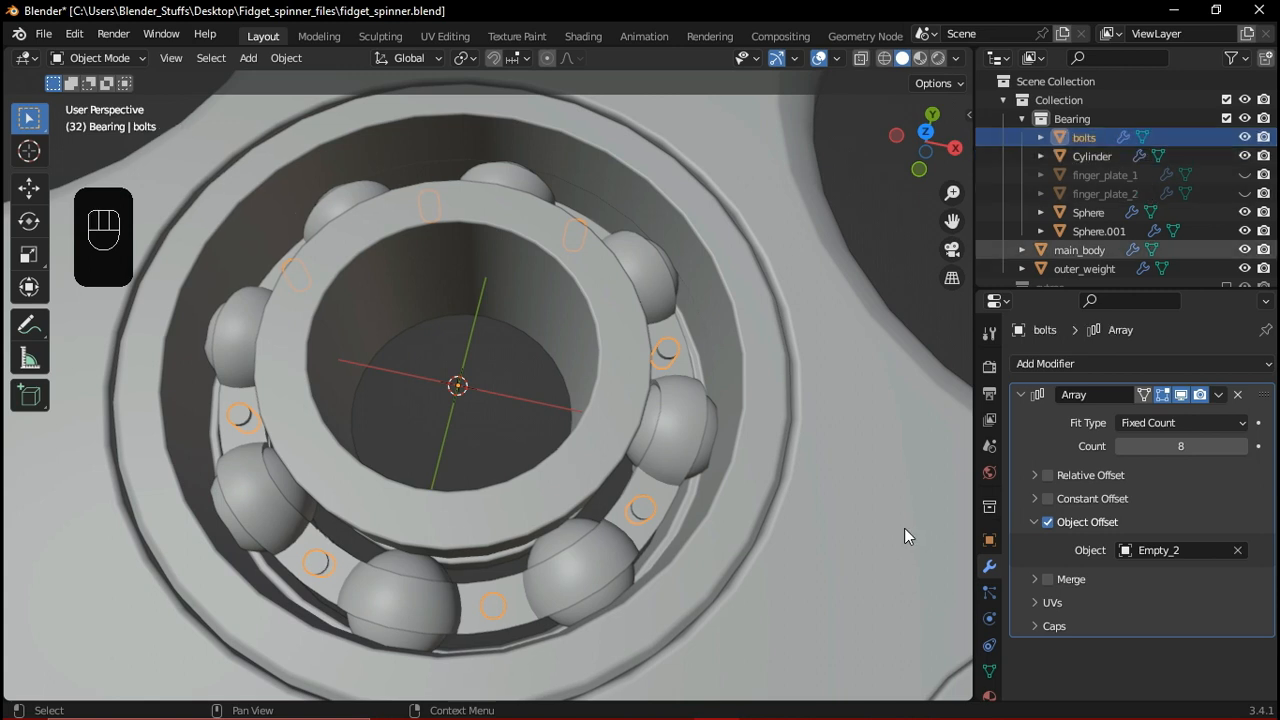
Rename the cage around the bearing balls as ball_retainer
{"action": "middle_click_drag", "start_coordinate": [527, 365], "coordinate": [686, 365]}
{"action": "left_click", "coordinate": [687, 374]}
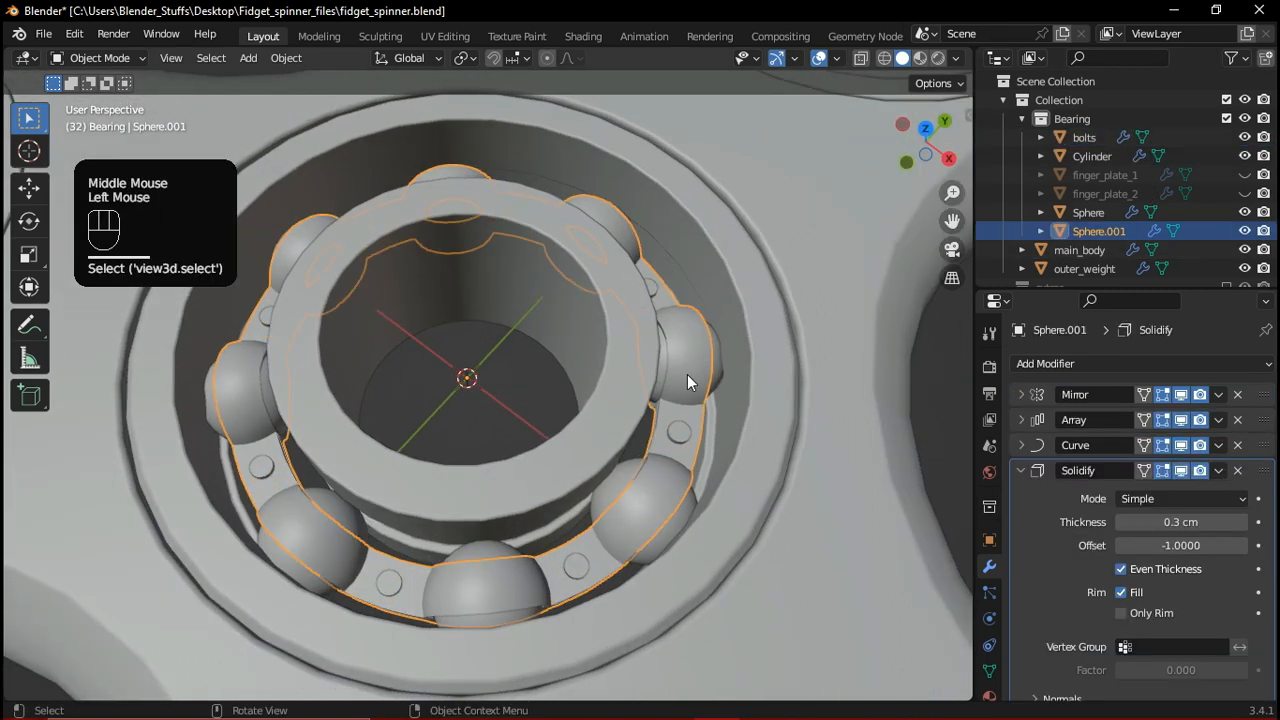
{"action": "double_click", "coordinate": [1119, 232]}
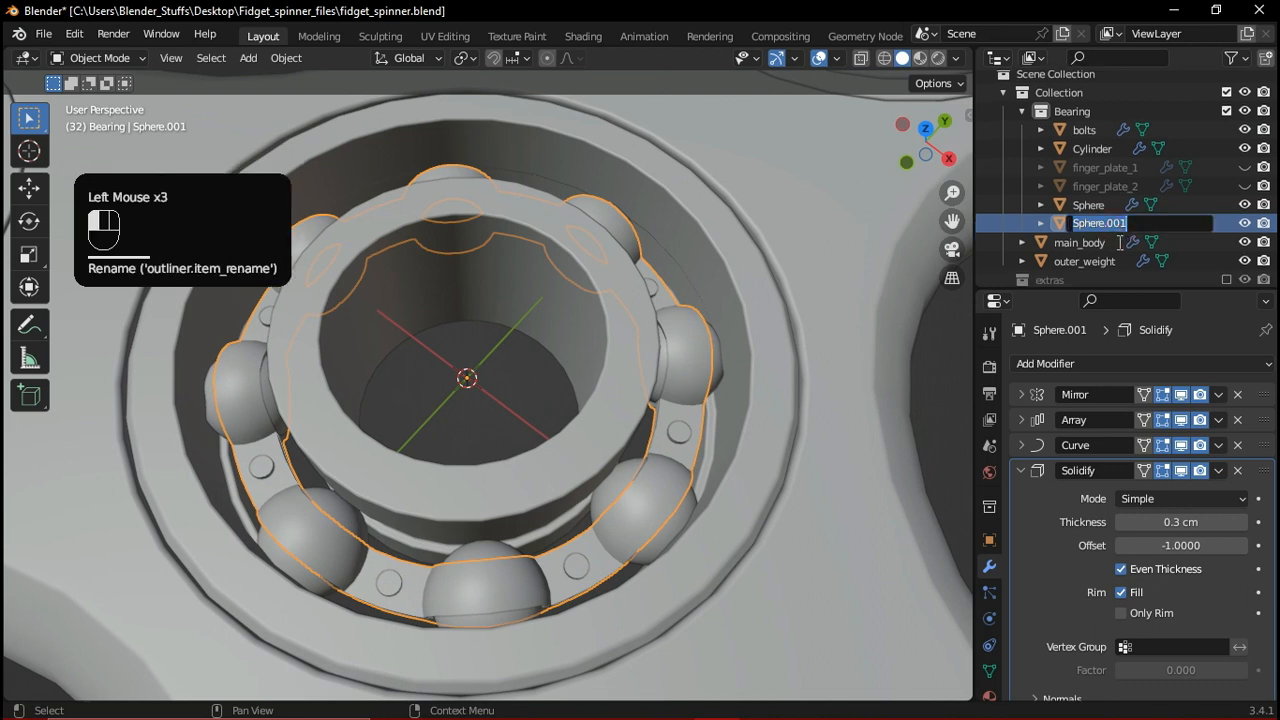
{"action": "type", "text": "ball"}
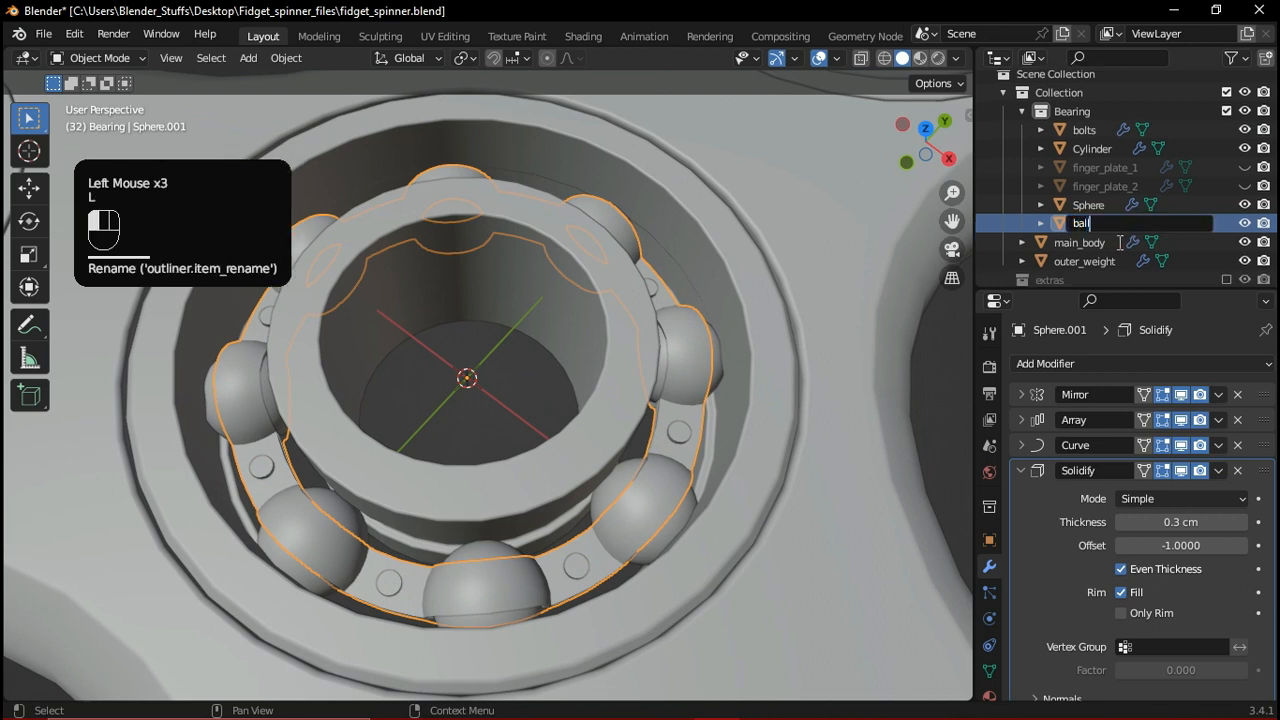
{"action": "type", "text": "_retainer"}
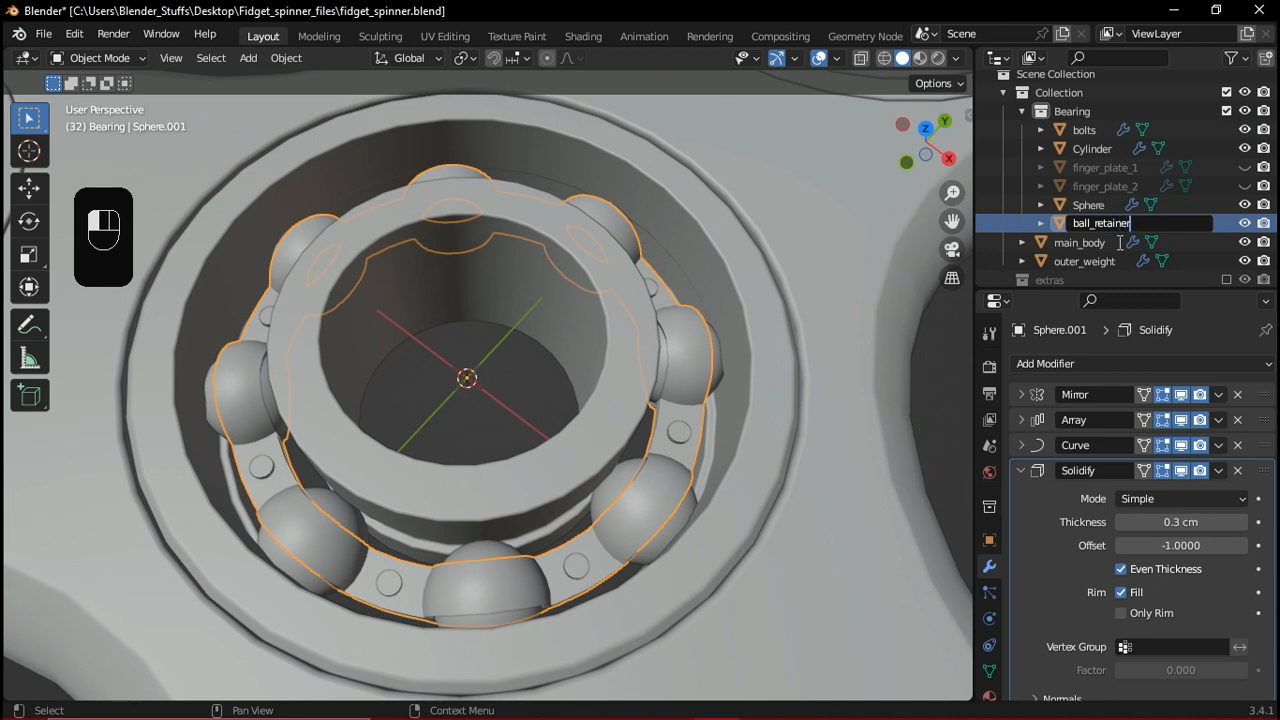
{"action": "key", "text": "Return"}
{"action": "middle_click_drag", "start_coordinate": [490, 545], "coordinate": [474, 530], "text": "shift"}
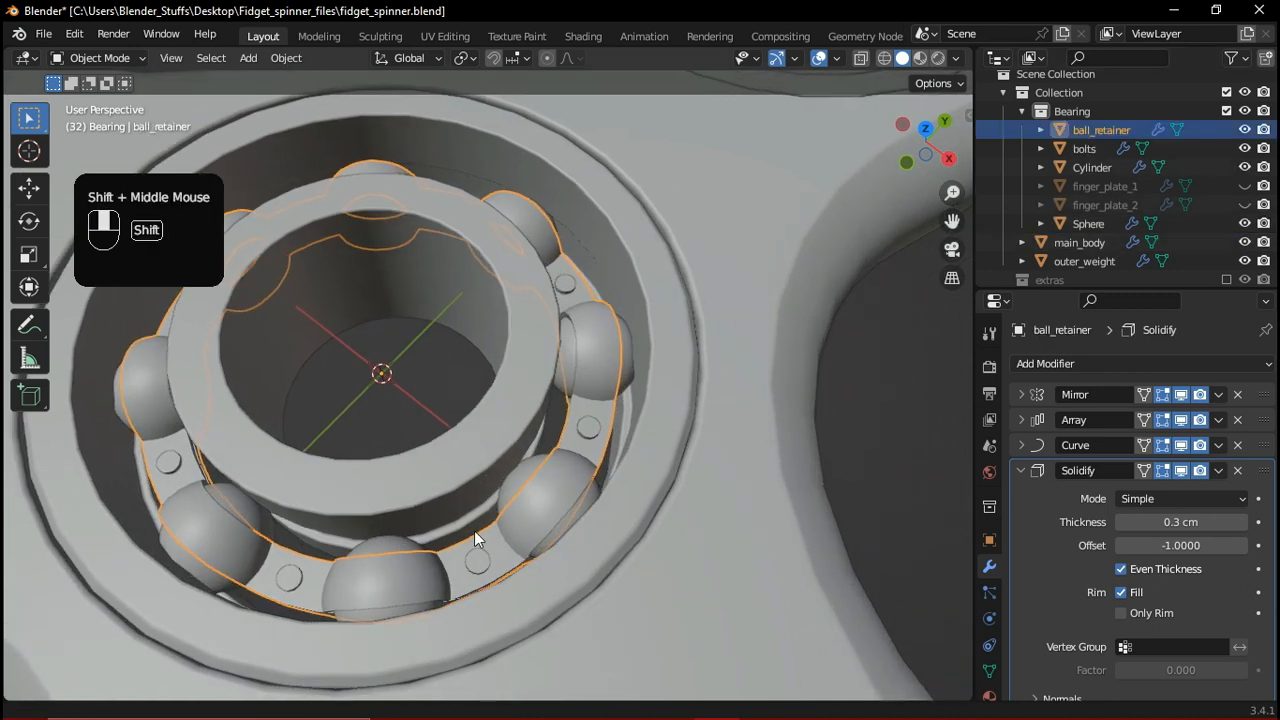
Rename the arrayed spheres in the bearing as metal_balls
{"action": "scroll", "coordinate": [634, 372], "scroll_direction": "up", "scroll_amount": 2}
{"action": "left_click", "coordinate": [593, 356]}
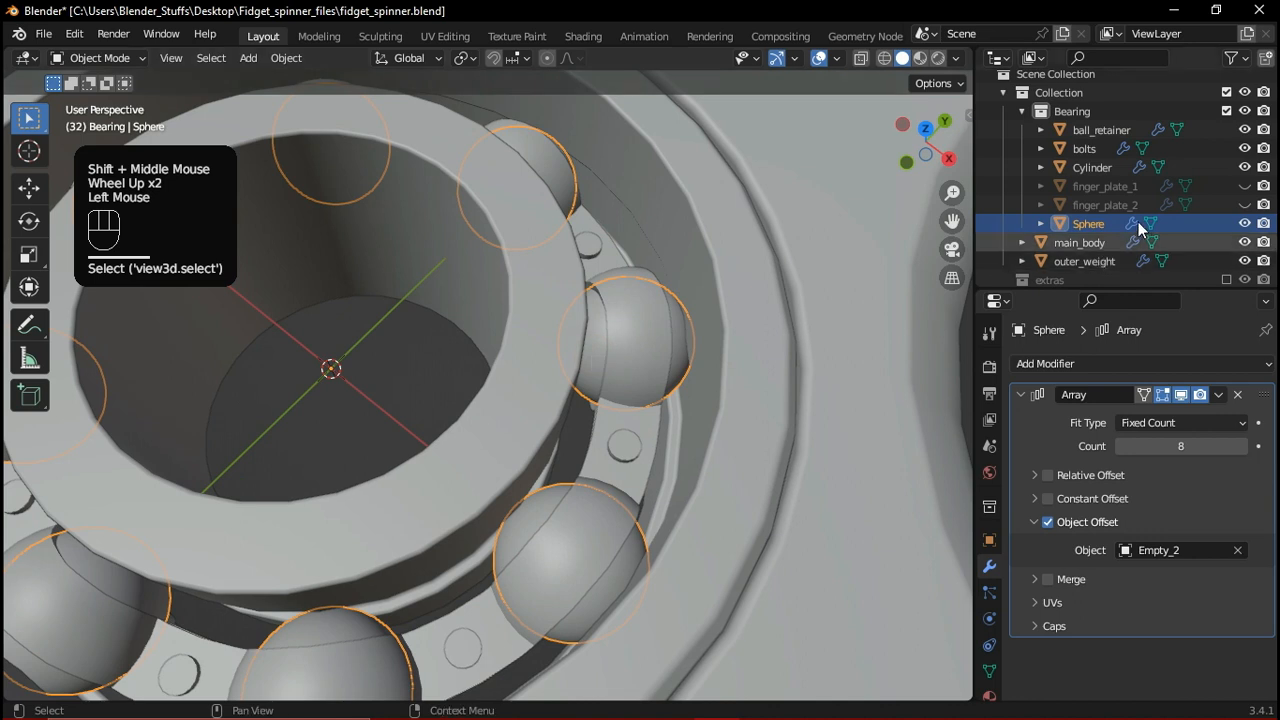
{"action": "double_click", "coordinate": [1097, 222]}
{"action": "type", "text": "m"}
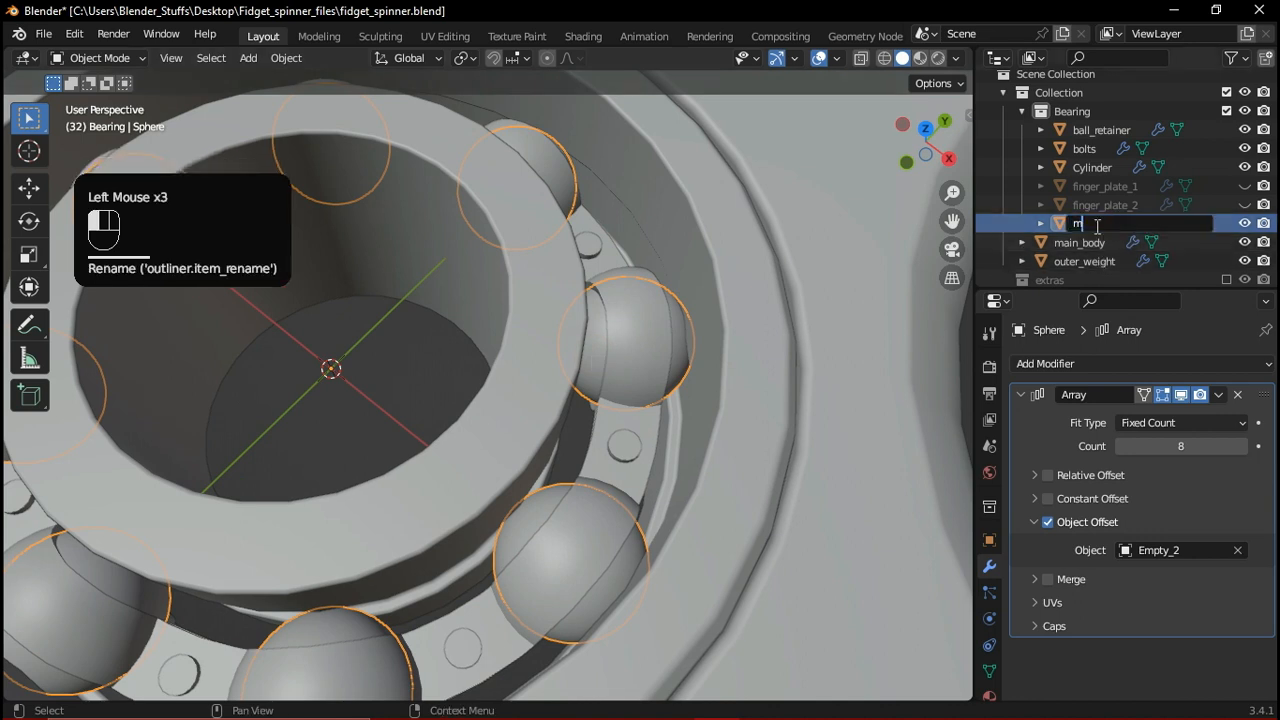
{"action": "type", "text": "etal_balls"}
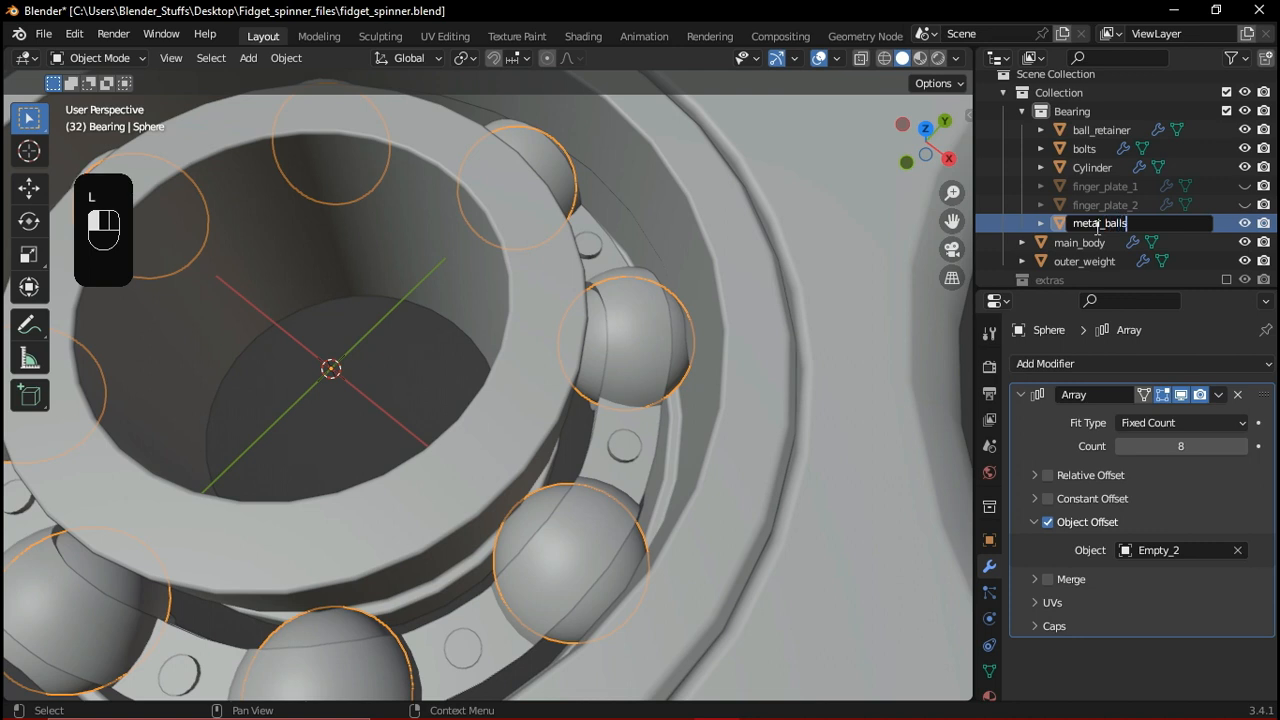
{"action": "key", "text": "Return"}
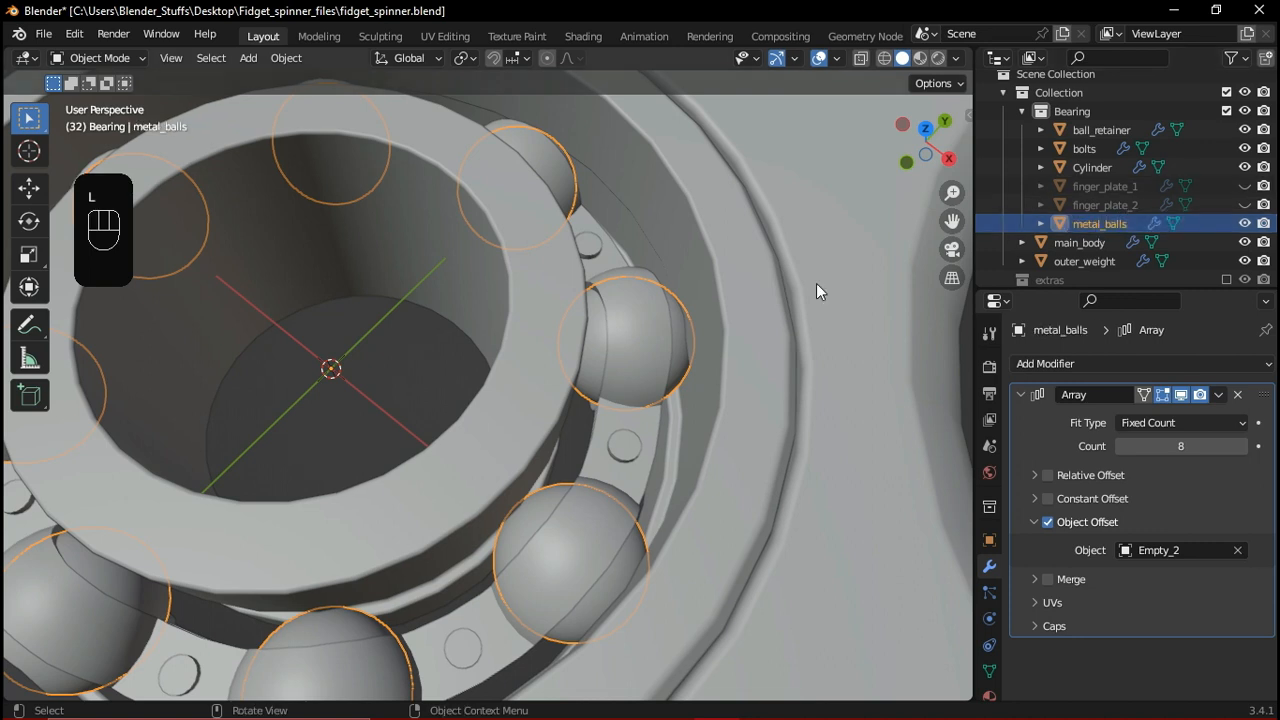
Rename the cylinder object forming the inner and outer bearing rings as rings
{"action": "left_click", "coordinate": [529, 396]}
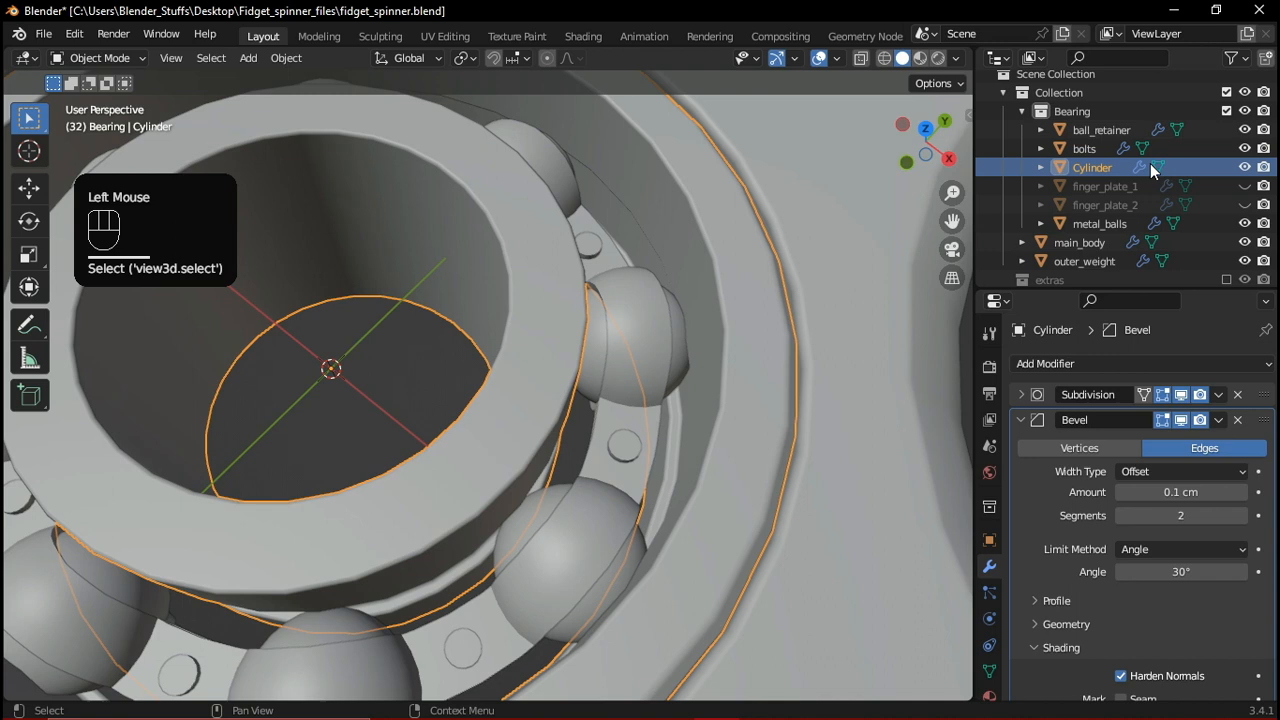
{"action": "left_click", "coordinate": [1103, 167]}
{"action": "left_click", "coordinate": [1104, 169]}
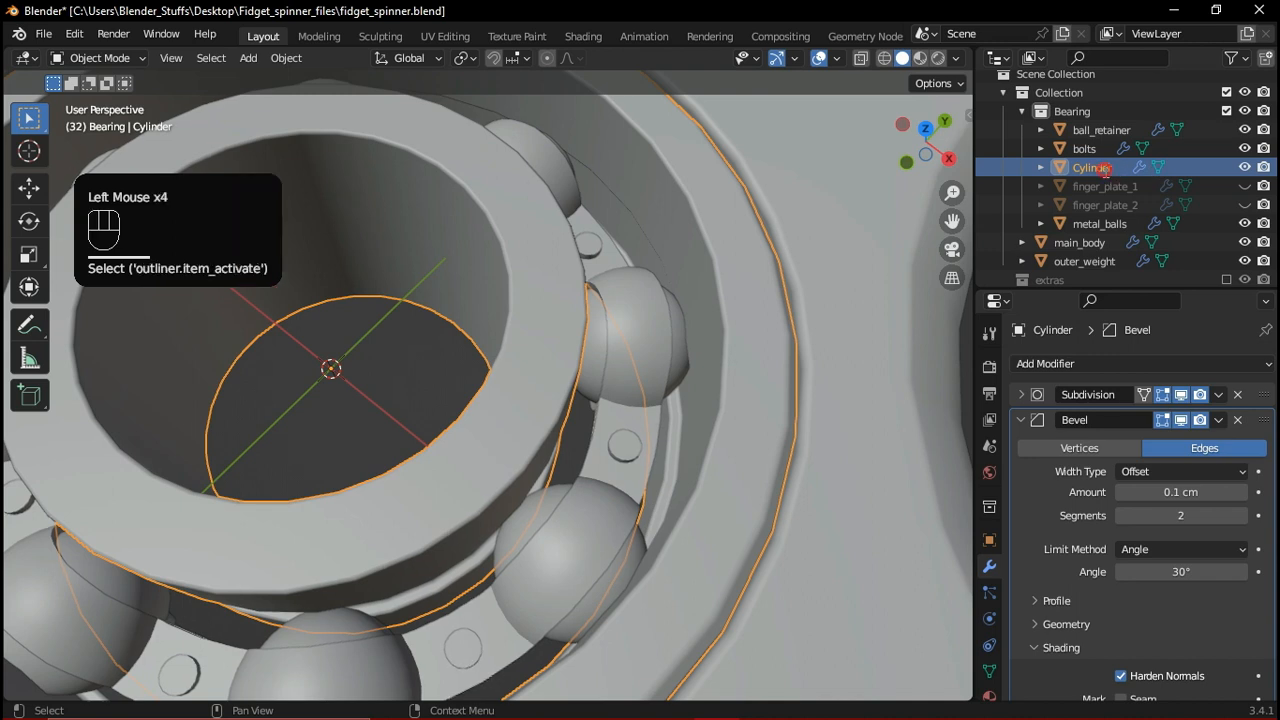
{"action": "double_click", "coordinate": [1104, 170]}
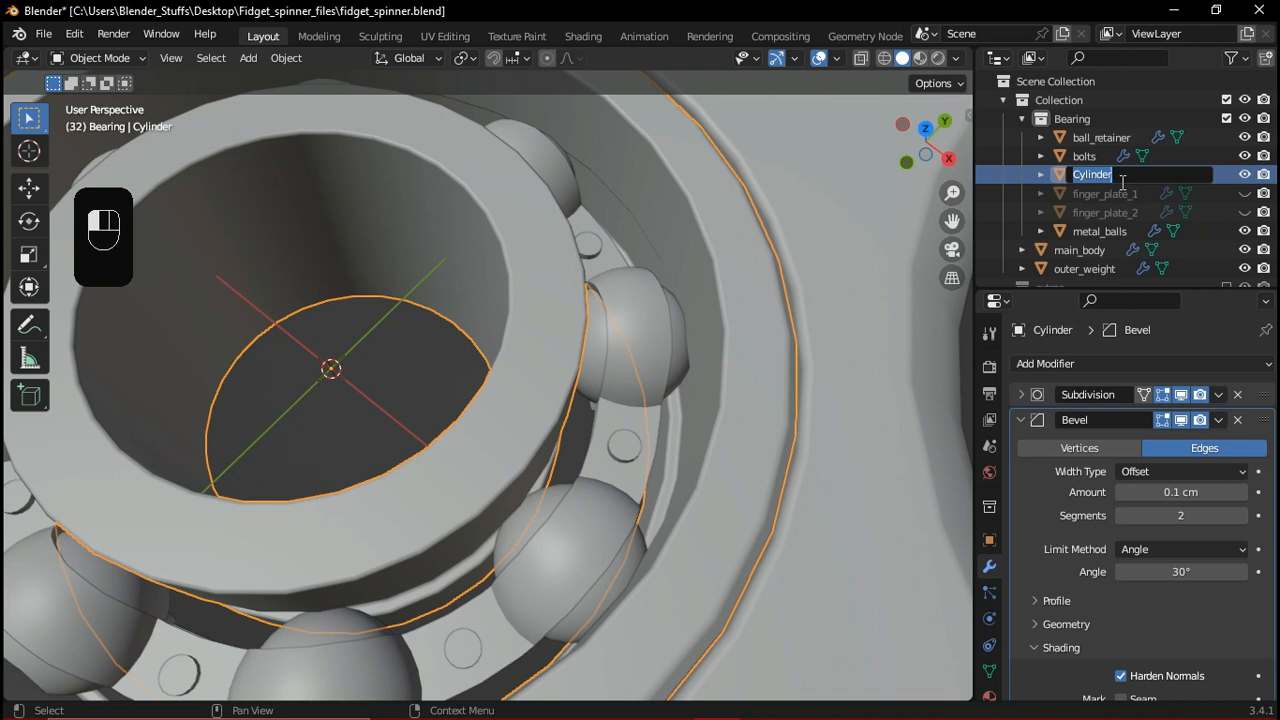
{"action": "type", "text": "rings"}
{"action": "key", "text": "Return"}
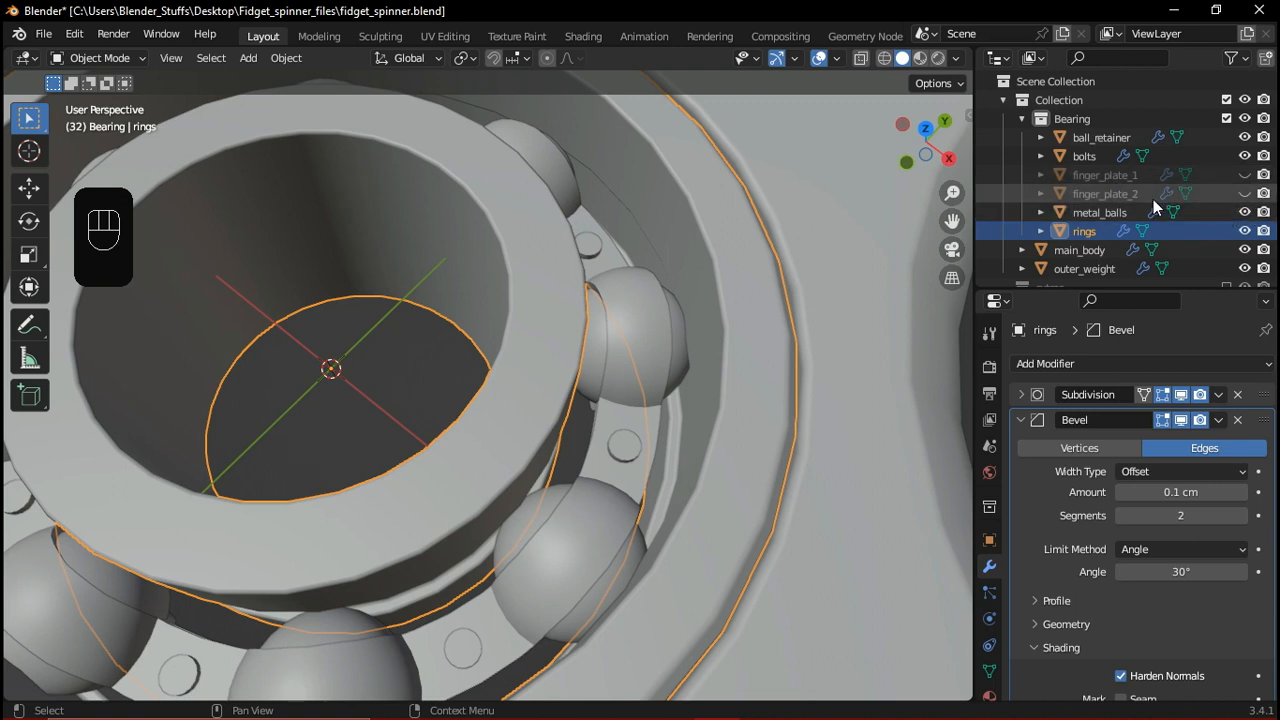
Unhide finger_plate_2 and finger_plate_1 to cover the bearing again
{"action": "left_click", "coordinate": [1245, 193]}
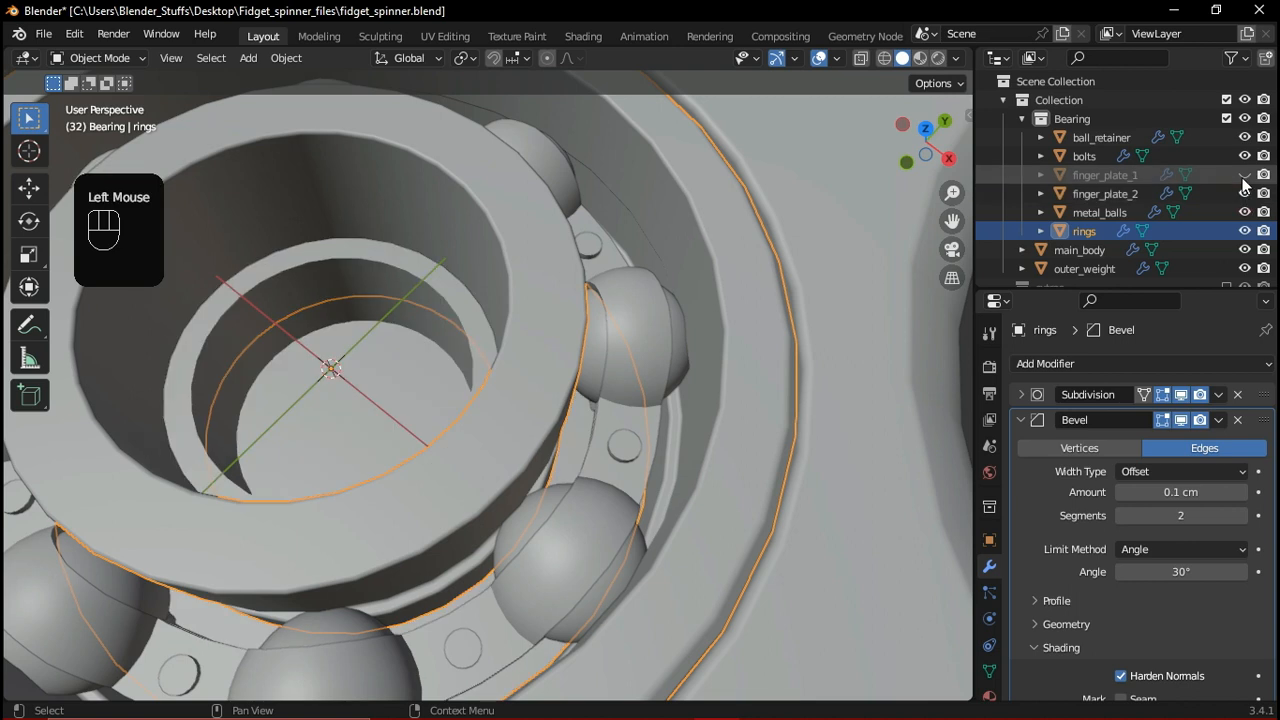
{"action": "left_click", "coordinate": [1245, 175]}
{"action": "scroll", "coordinate": [760, 360], "scroll_direction": "down", "scroll_amount": 4}
{"action": "middle_click_drag", "start_coordinate": [696, 391], "coordinate": [680, 350]}
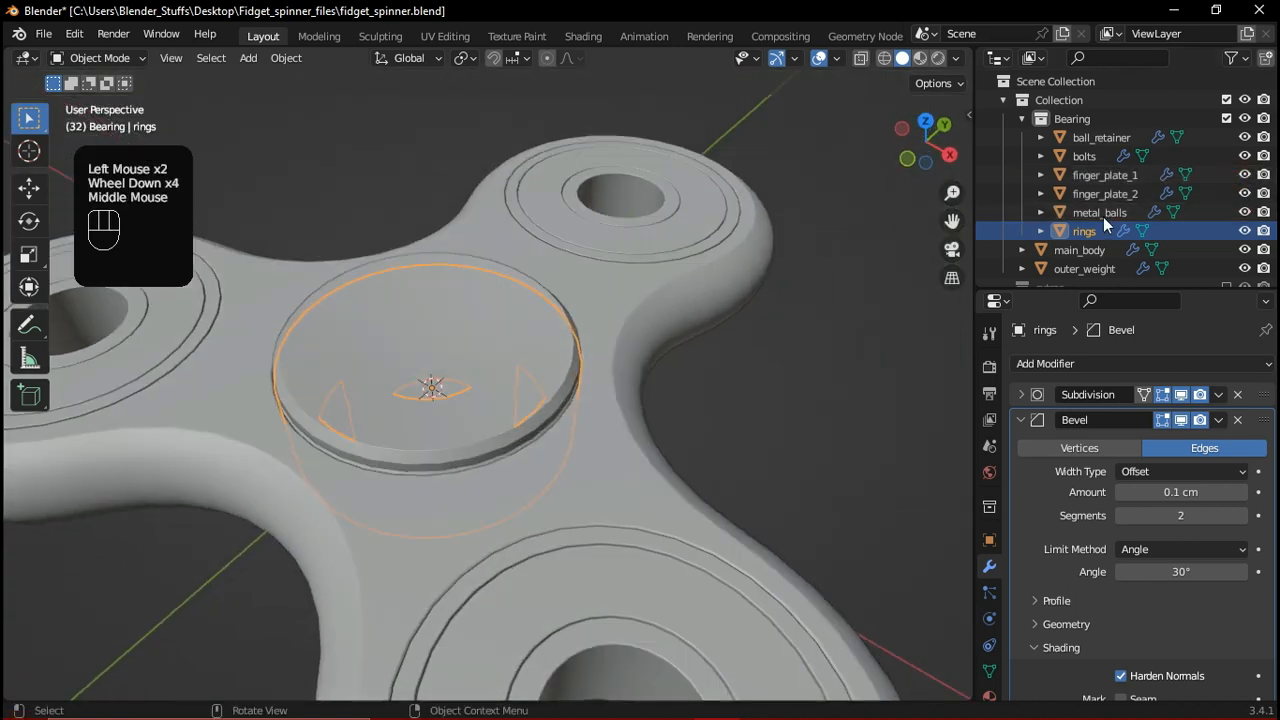
Collapse the Bearing collection in the outliner
{"action": "left_click", "coordinate": [1099, 119]}
{"action": "left_click", "coordinate": [1099, 119]}
{"action": "left_click", "coordinate": [1099, 119]}
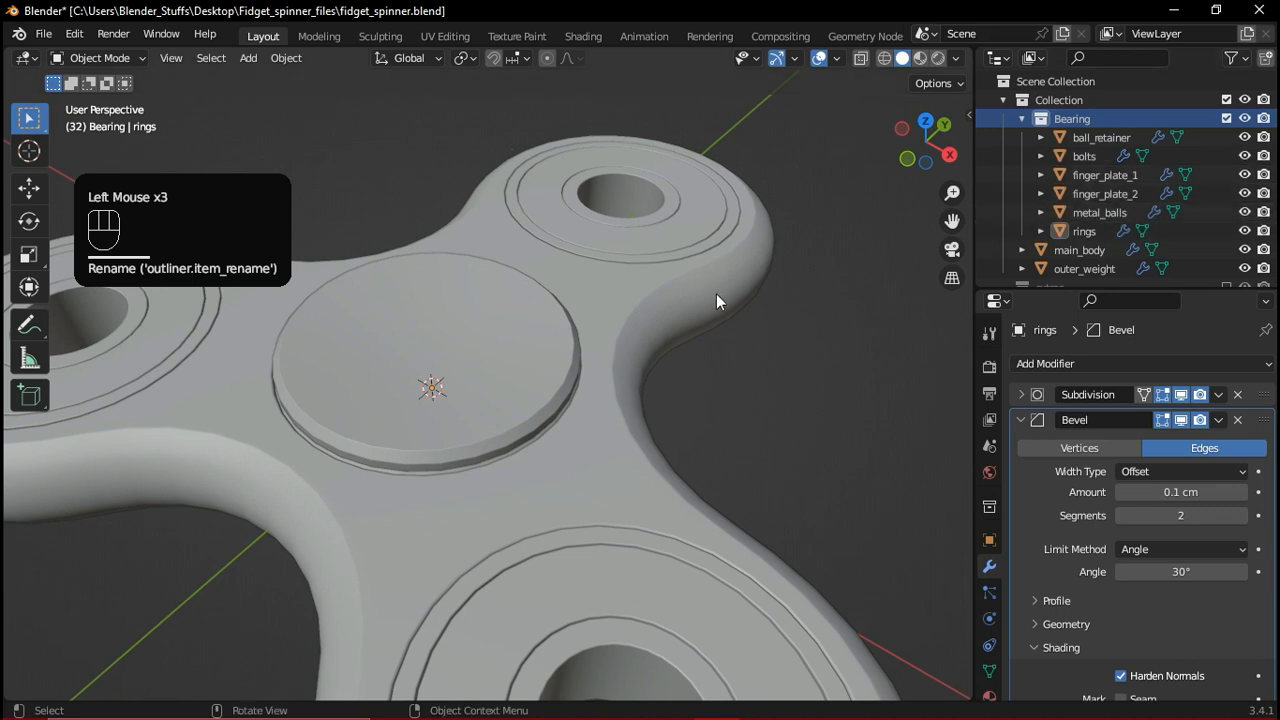
{"action": "left_click", "coordinate": [1021, 119]}
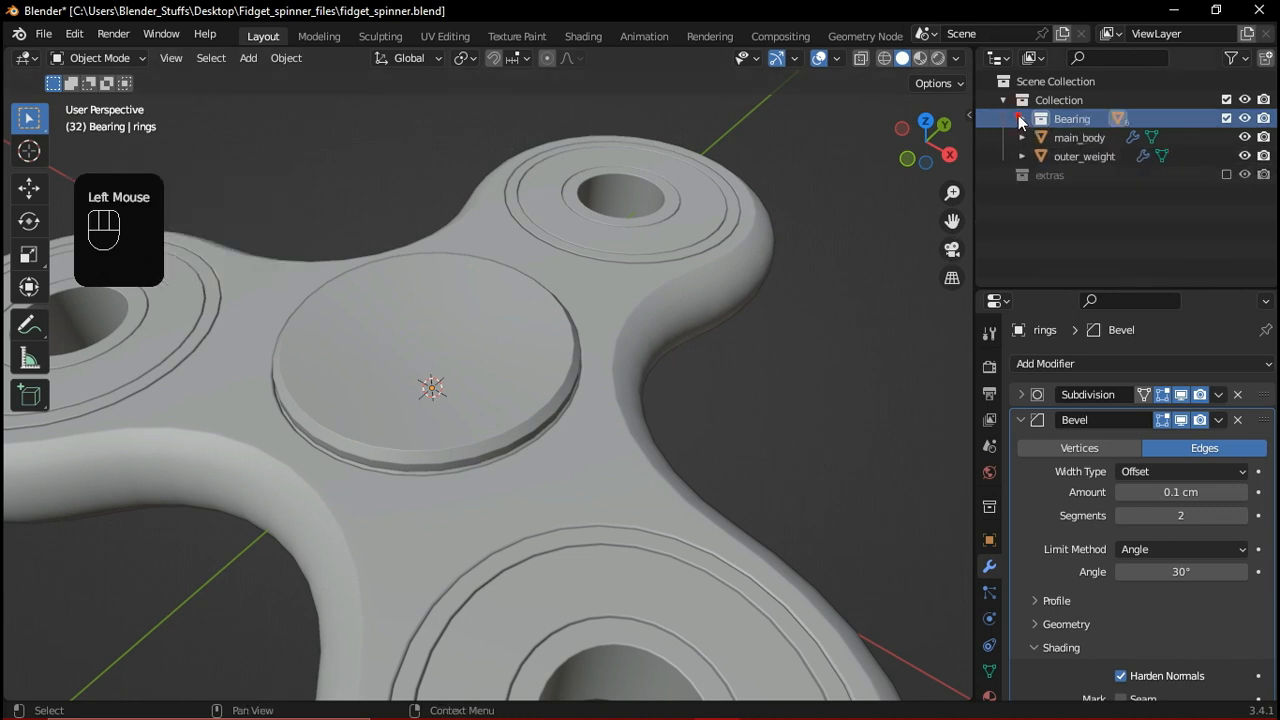
{"action": "left_click", "coordinate": [1021, 119]}
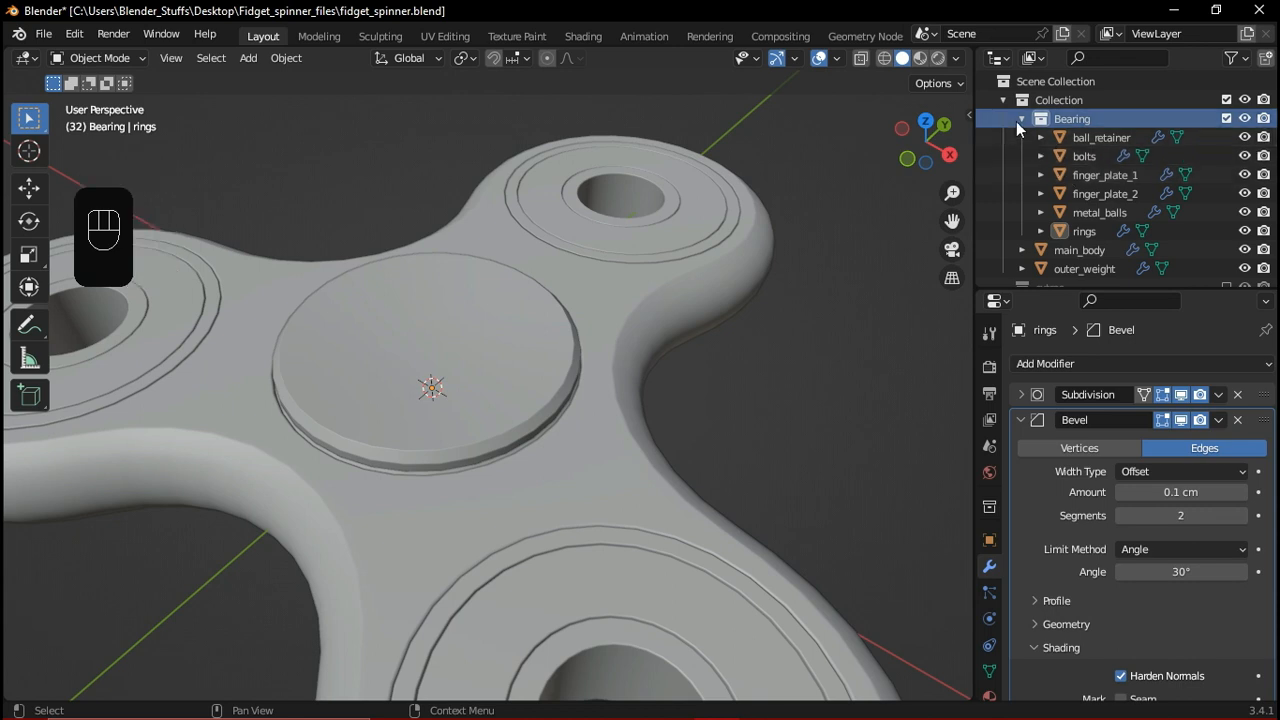
{"action": "left_click", "coordinate": [1022, 118]}
Rename the main collection holding the spinner parts as fidget_spinner
{"action": "left_click", "coordinate": [1089, 141]}
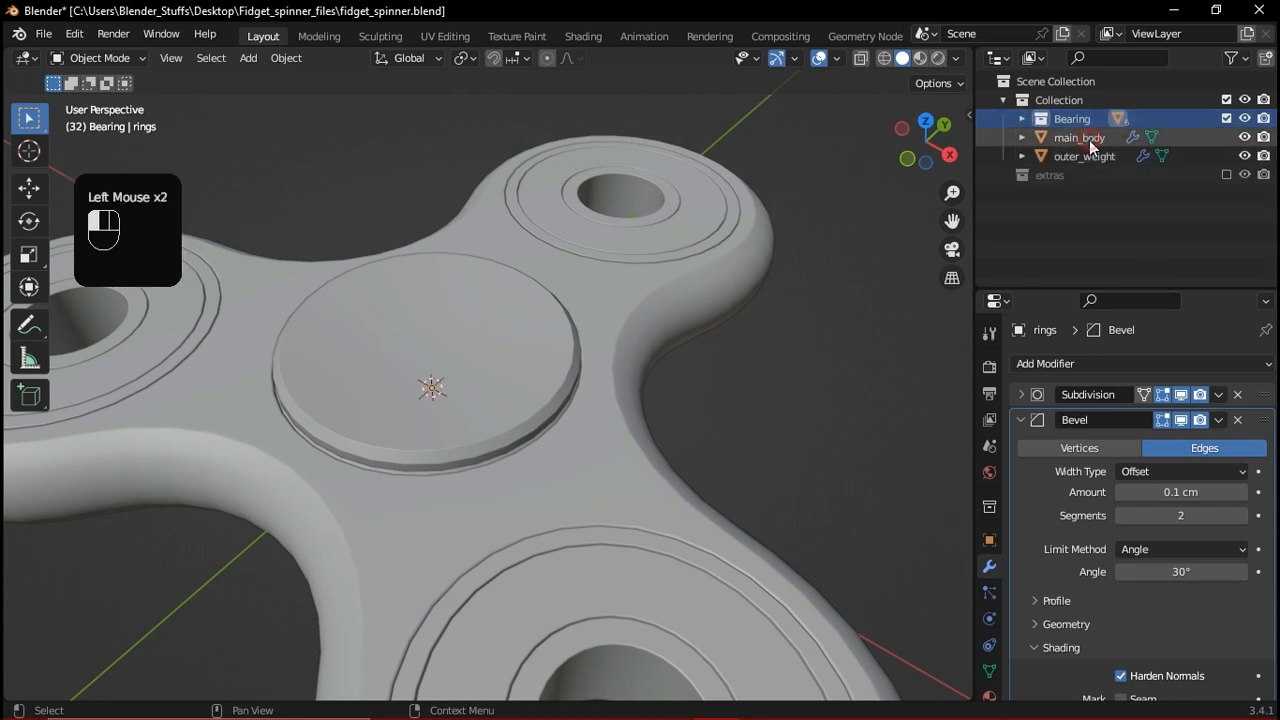
{"action": "left_click", "coordinate": [1068, 86]}
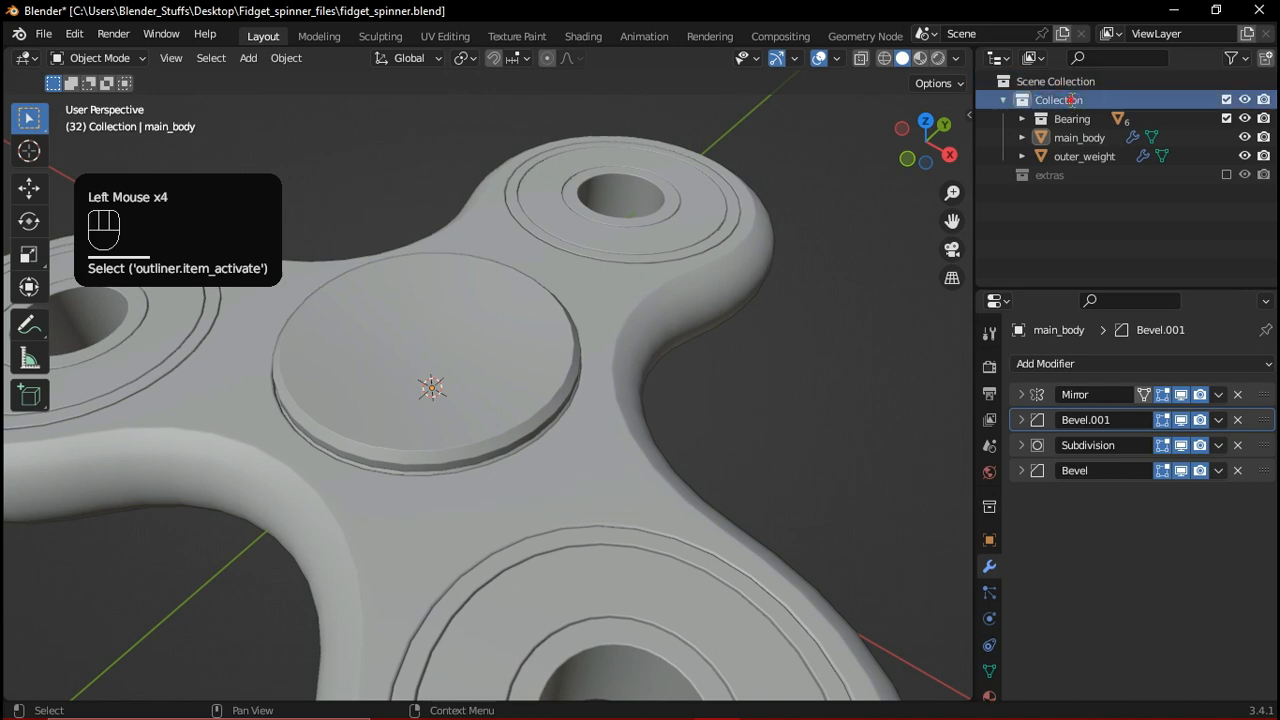
{"action": "double_click", "coordinate": [1070, 100]}
{"action": "type", "text": "f"}
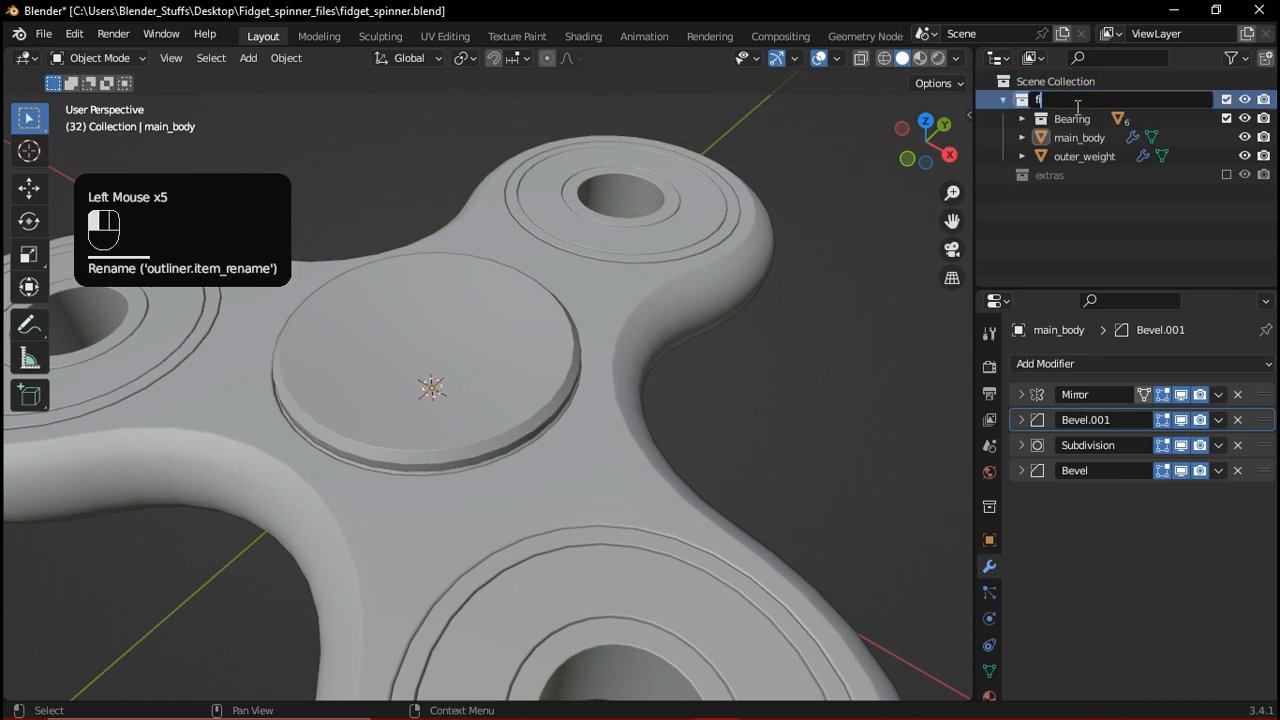
{"action": "type", "text": "id"}
{"action": "type", "text": "geet"}
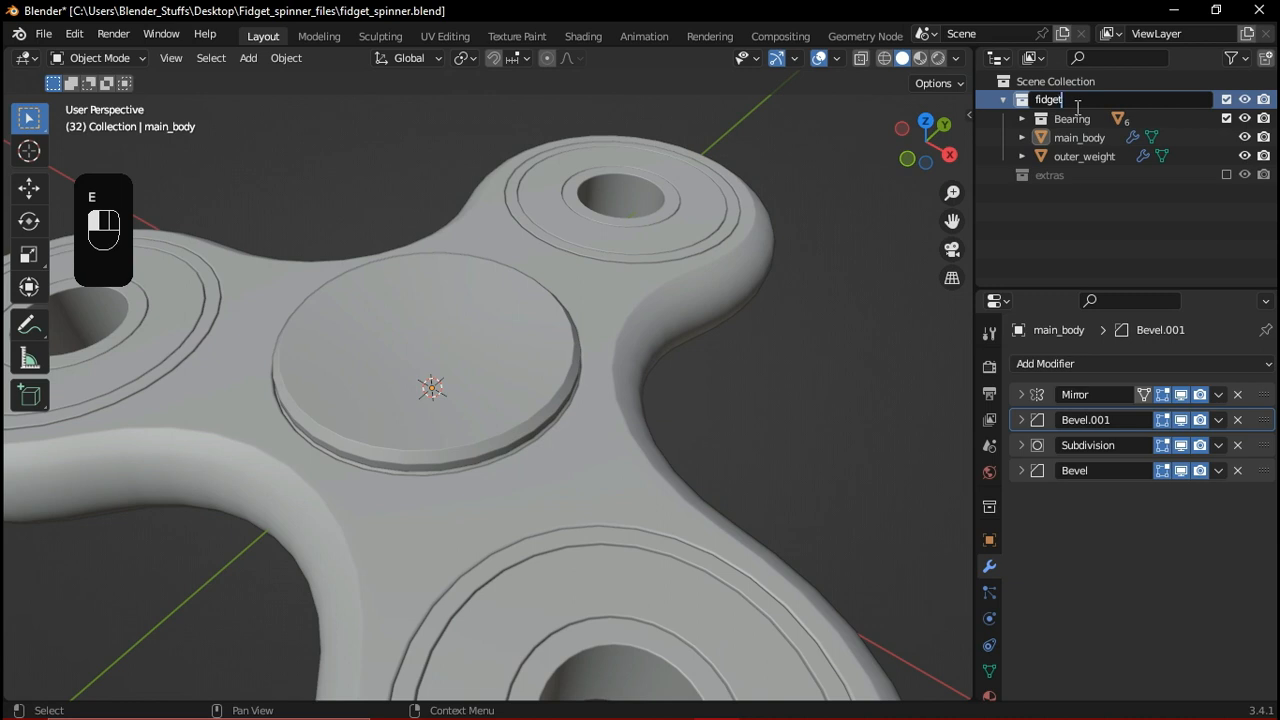
{"action": "type", "text": "_spinner"}
{"action": "key", "text": "Left"}
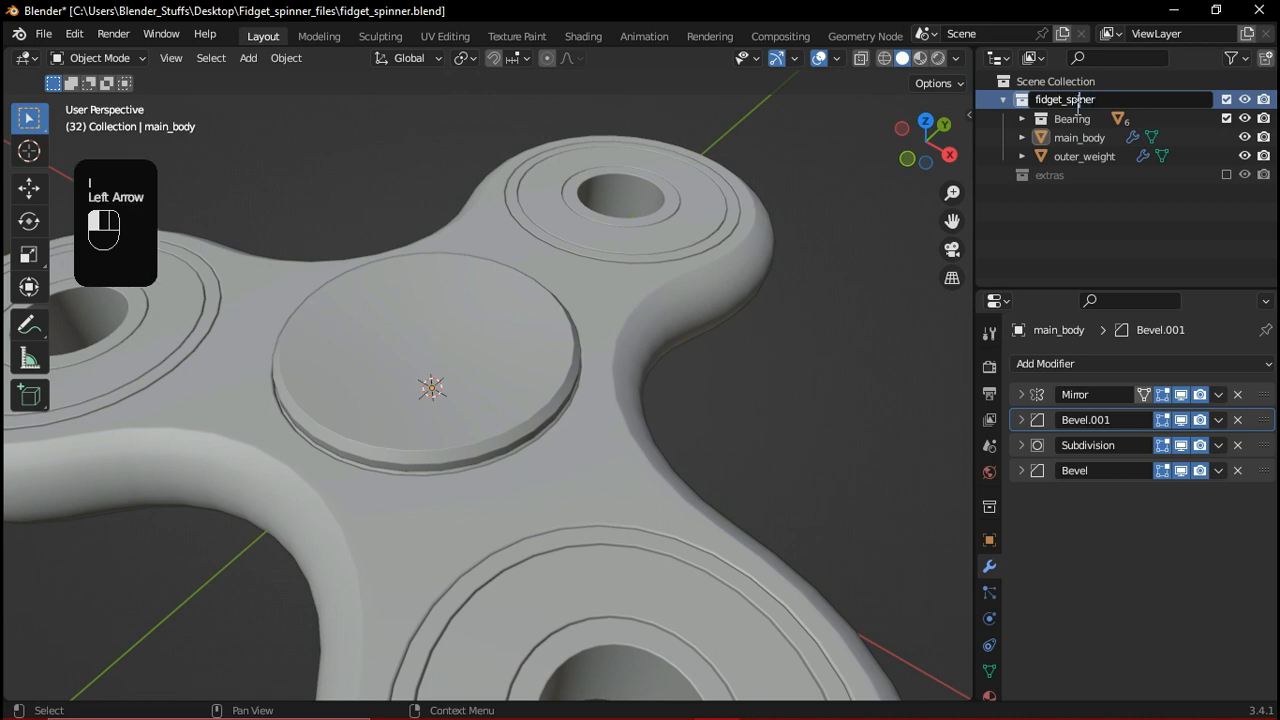
{"action": "left_click", "coordinate": [1077, 108]}
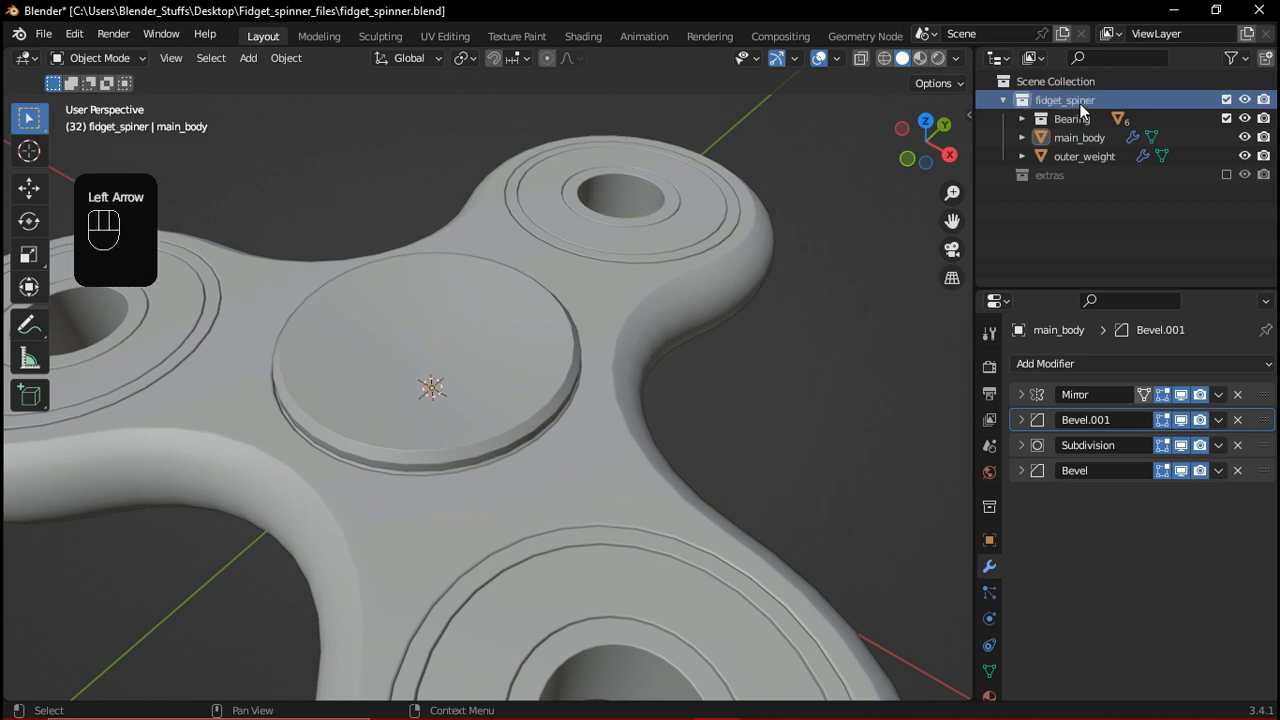
{"action": "double_click", "coordinate": [1078, 104]}
{"action": "type", "text": "n"}
{"action": "left_click", "coordinate": [1082, 109]}
{"action": "left_click", "coordinate": [808, 437]}
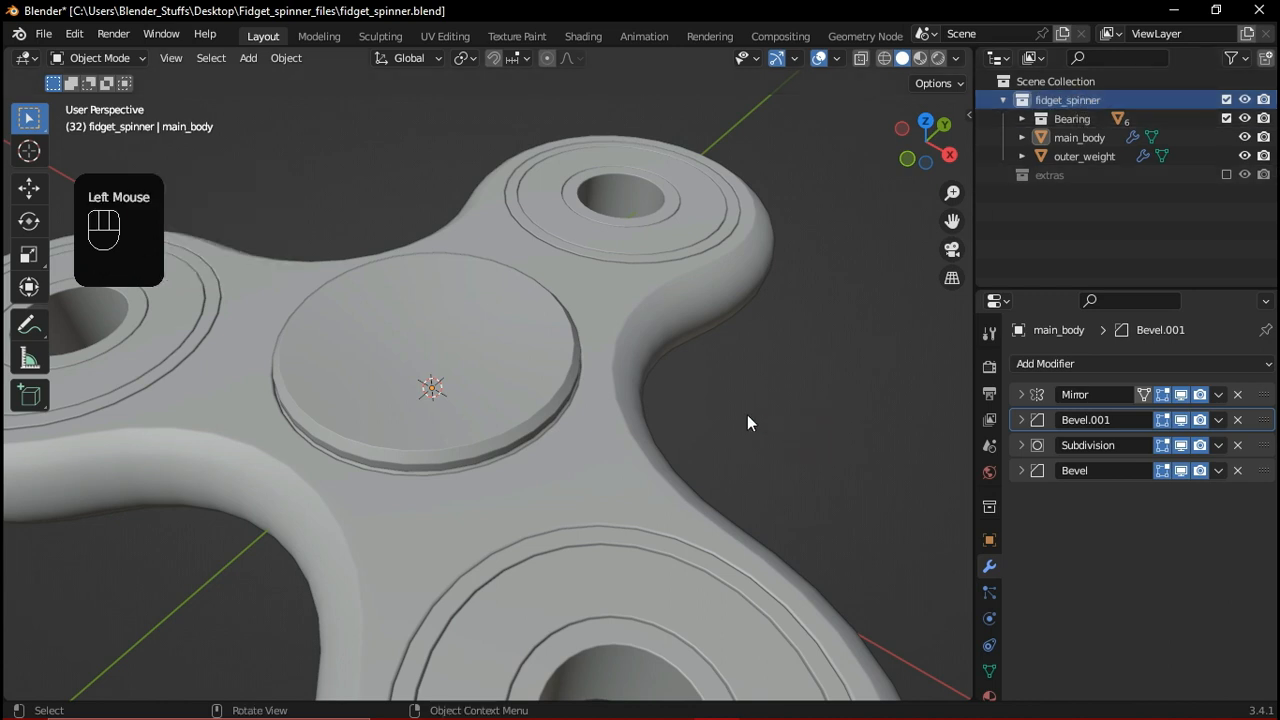
Examine the complete spinner from several angles and deselect everything
{"action": "scroll", "coordinate": [759, 415], "scroll_direction": "down", "scroll_amount": 3}
{"action": "middle_click_drag", "start_coordinate": [741, 414], "coordinate": [655, 370]}
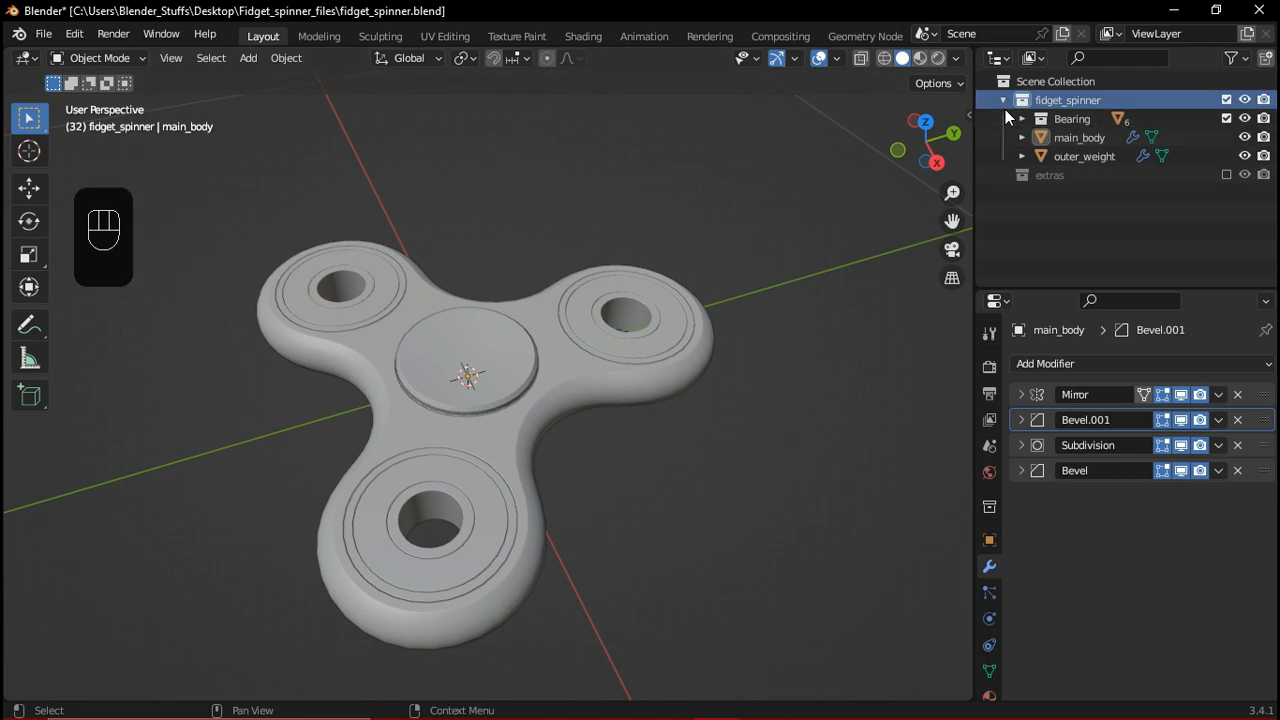
{"action": "left_click", "coordinate": [1001, 99]}
{"action": "left_click", "coordinate": [1001, 100]}
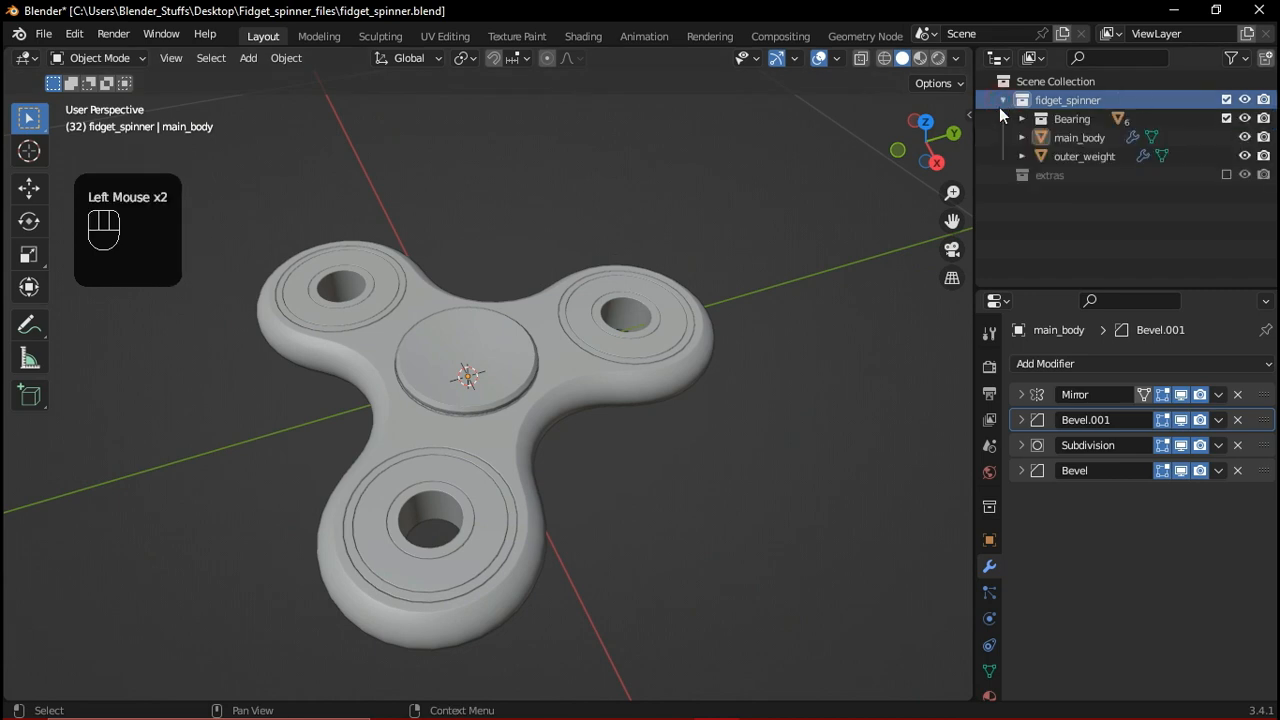
{"action": "left_click", "coordinate": [641, 479]}
{"action": "middle_click_drag", "start_coordinate": [652, 415], "coordinate": [696, 382]}
{"action": "left_click", "coordinate": [587, 334]}
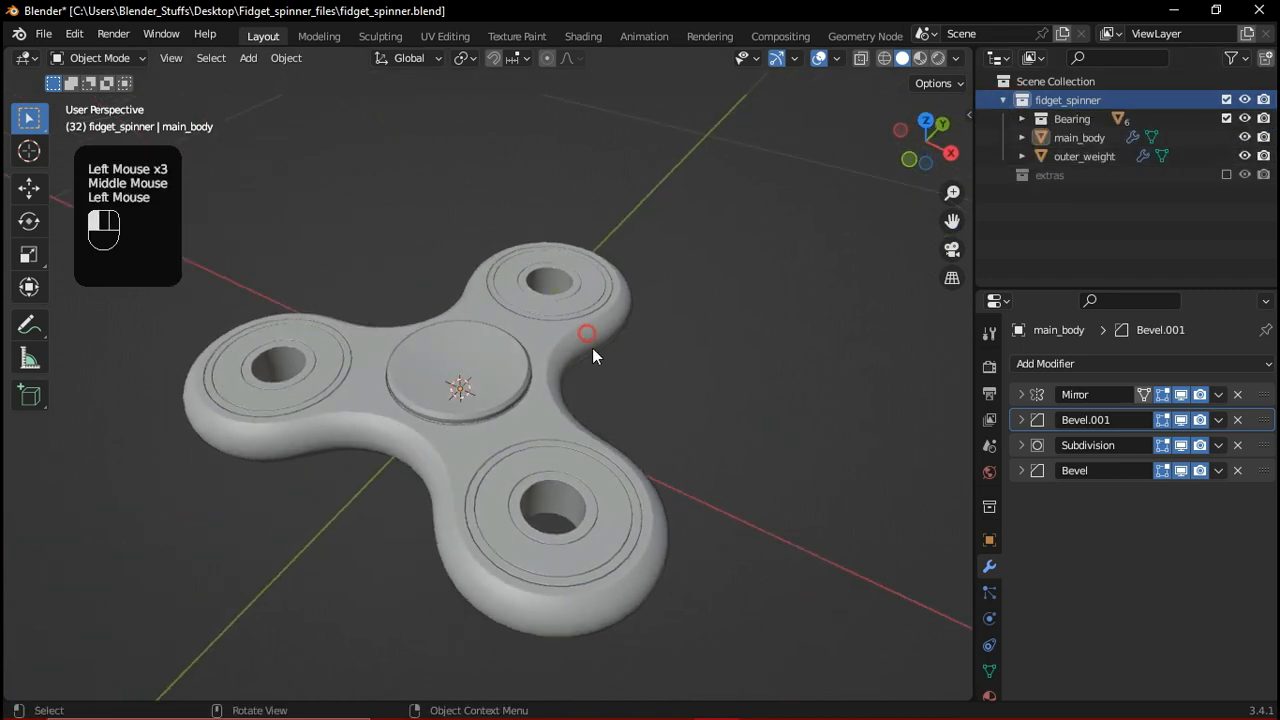
{"action": "middle_click_drag", "start_coordinate": [592, 349], "coordinate": [612, 395]}
{"action": "left_click", "coordinate": [677, 380]}
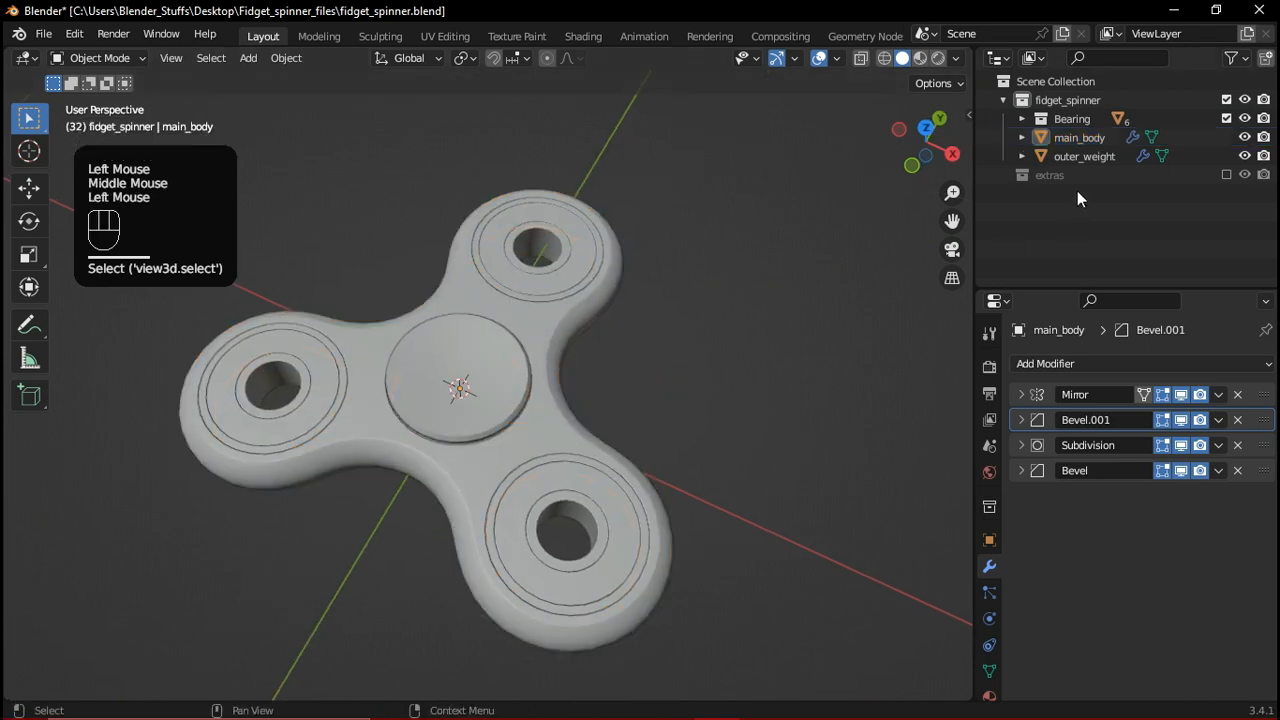
Enable the extras collection and delete the image empty Empty.001 from it
{"action": "double_click", "coordinate": [1225, 177]}
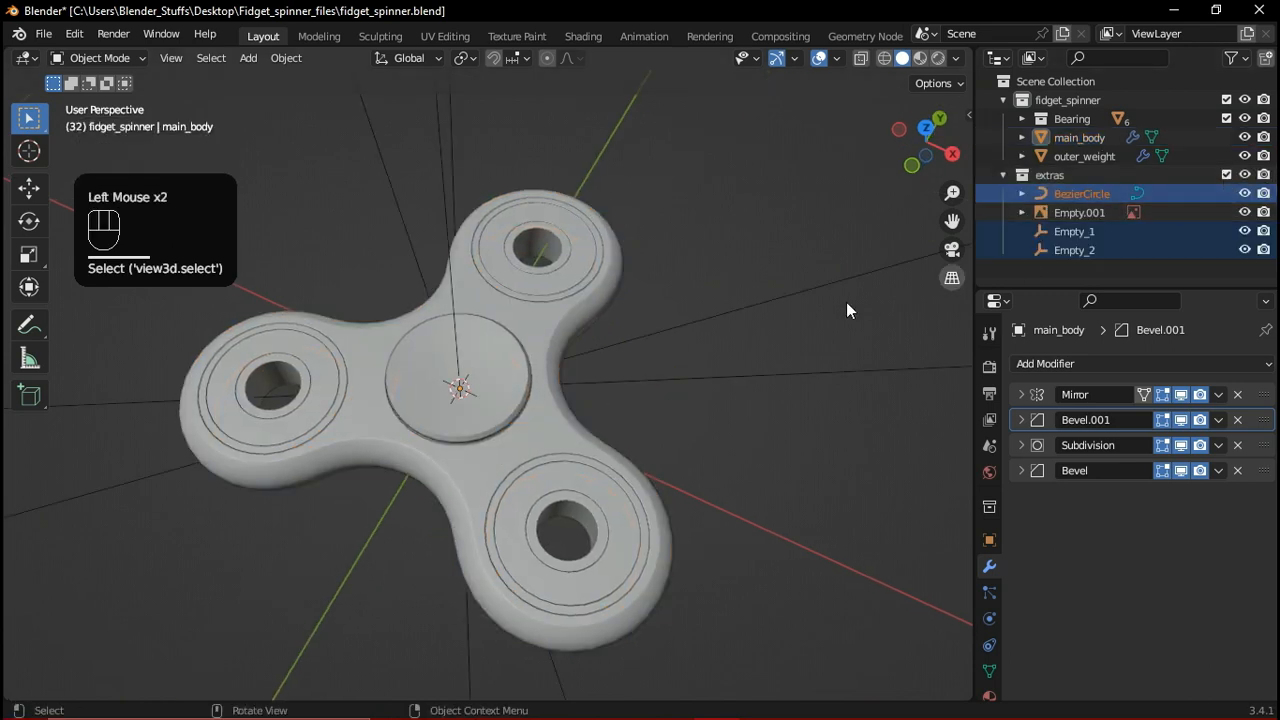
{"action": "left_click", "coordinate": [1078, 212]}
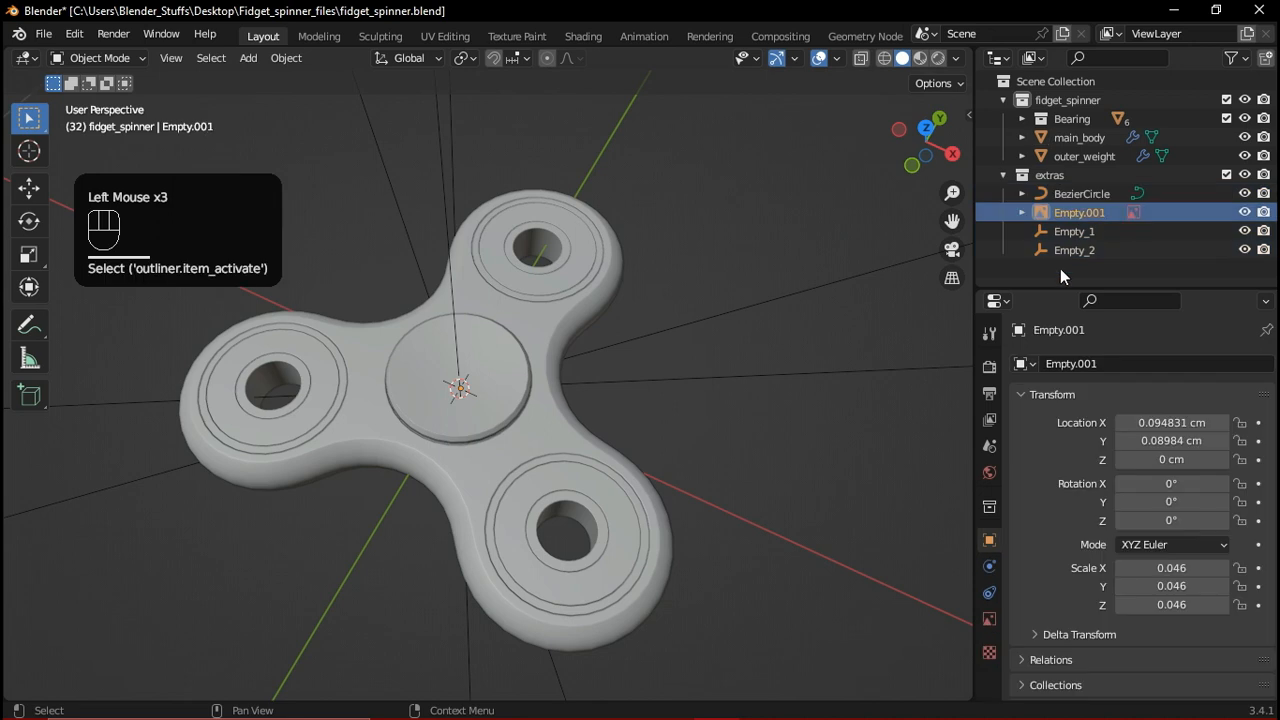
{"action": "key", "text": "Delete"}
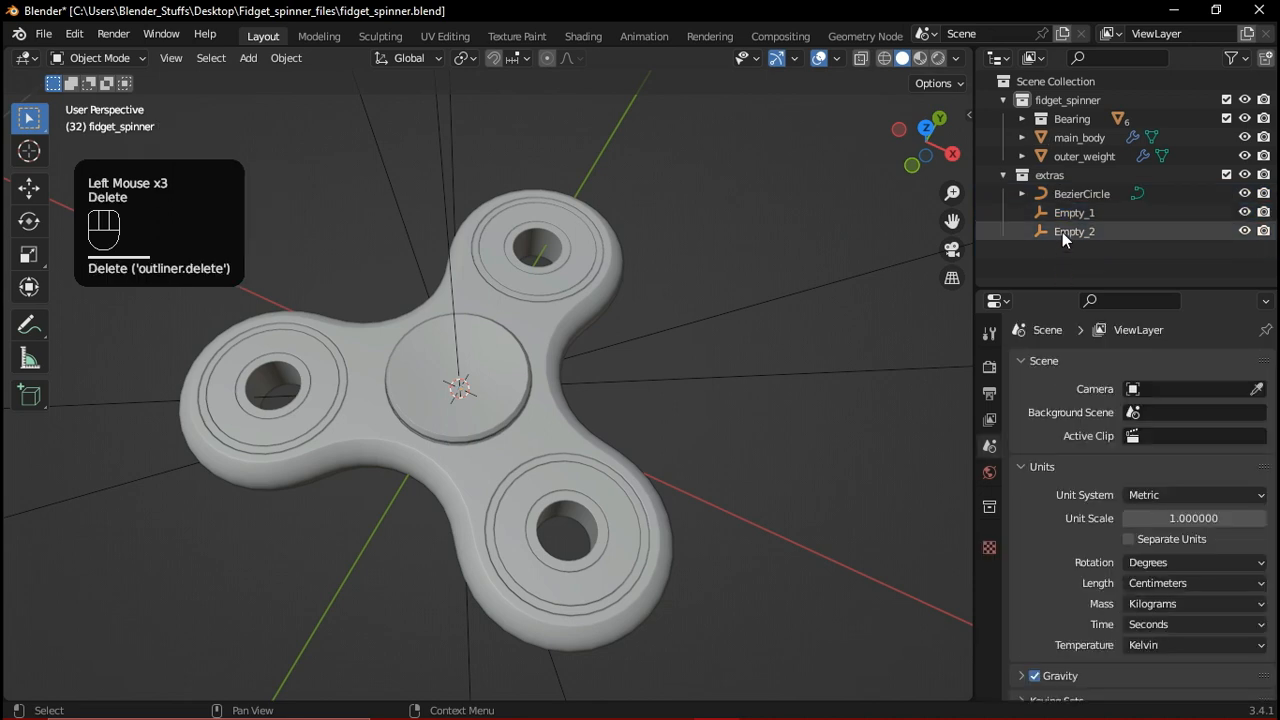
{"action": "left_click", "coordinate": [1075, 194]}
{"action": "left_click", "coordinate": [1085, 212]}
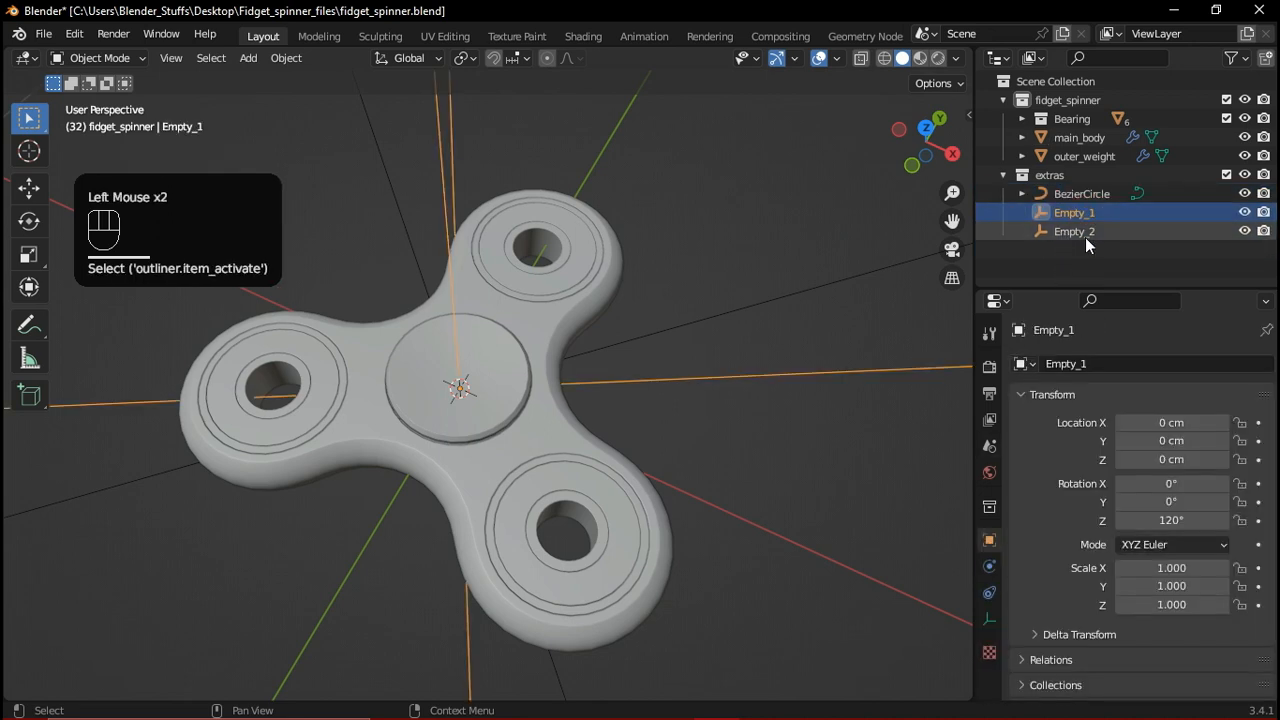
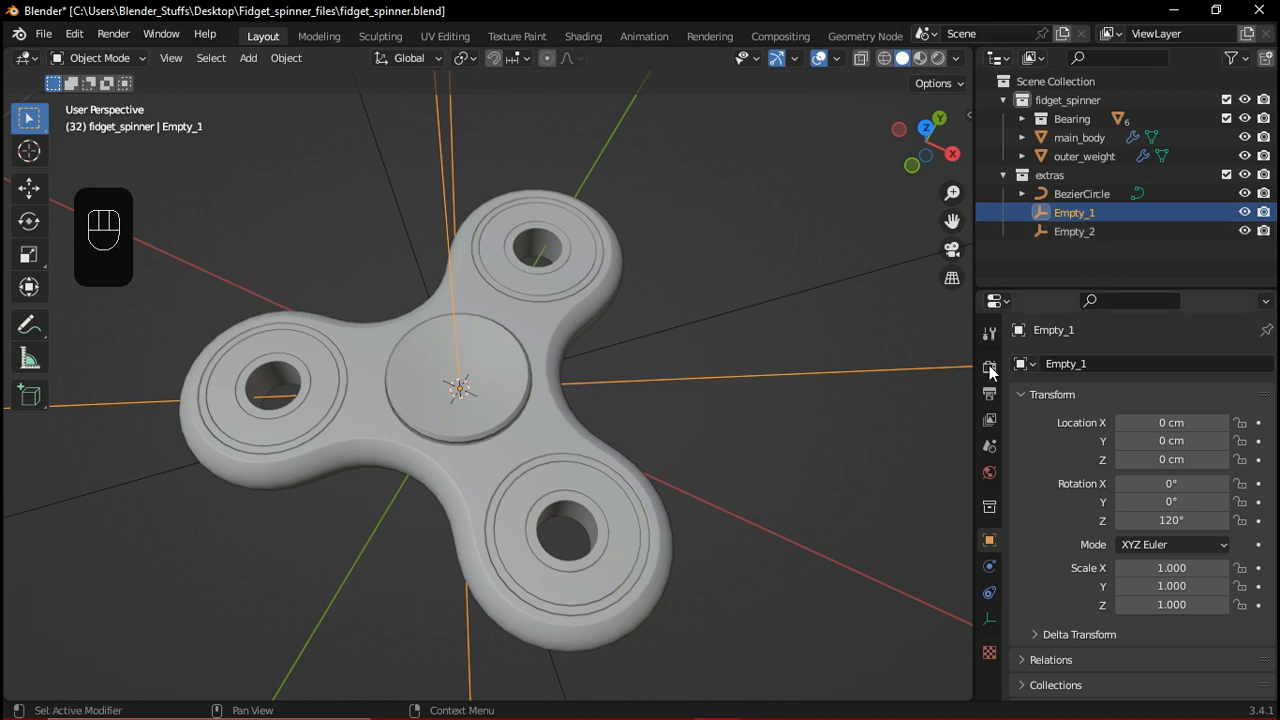
Hide finger_plate_1 to expose the bearing in the spinner's center
{"action": "scroll", "coordinate": [514, 391], "scroll_direction": "up", "scroll_amount": 2}
{"action": "left_click", "coordinate": [514, 407]}
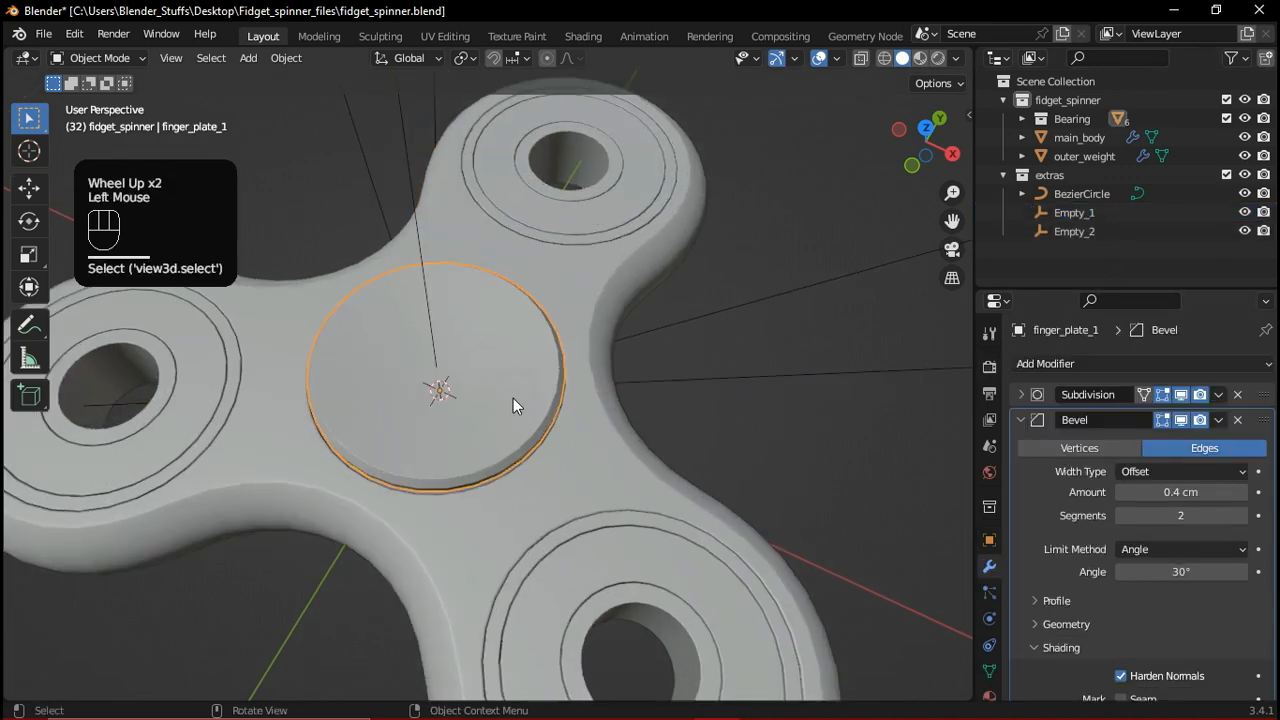
{"action": "key", "text": "h"}
{"action": "middle_click_drag", "start_coordinate": [565, 351], "coordinate": [562, 395]}
{"action": "scroll", "coordinate": [562, 395], "scroll_direction": "up", "scroll_amount": 1}
Select ball_retainer, collapse its Solidify settings, and review its modifier stack
{"action": "left_click", "coordinate": [545, 330]}
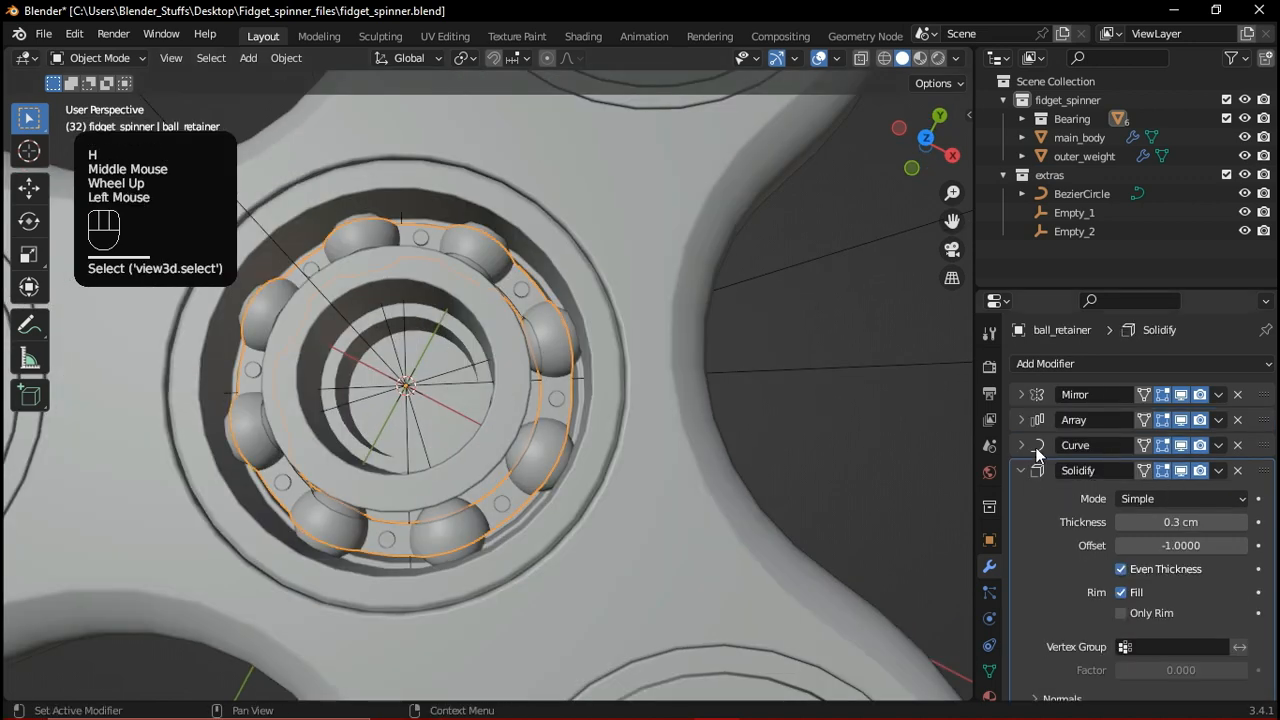
{"action": "left_click", "coordinate": [1021, 470]}
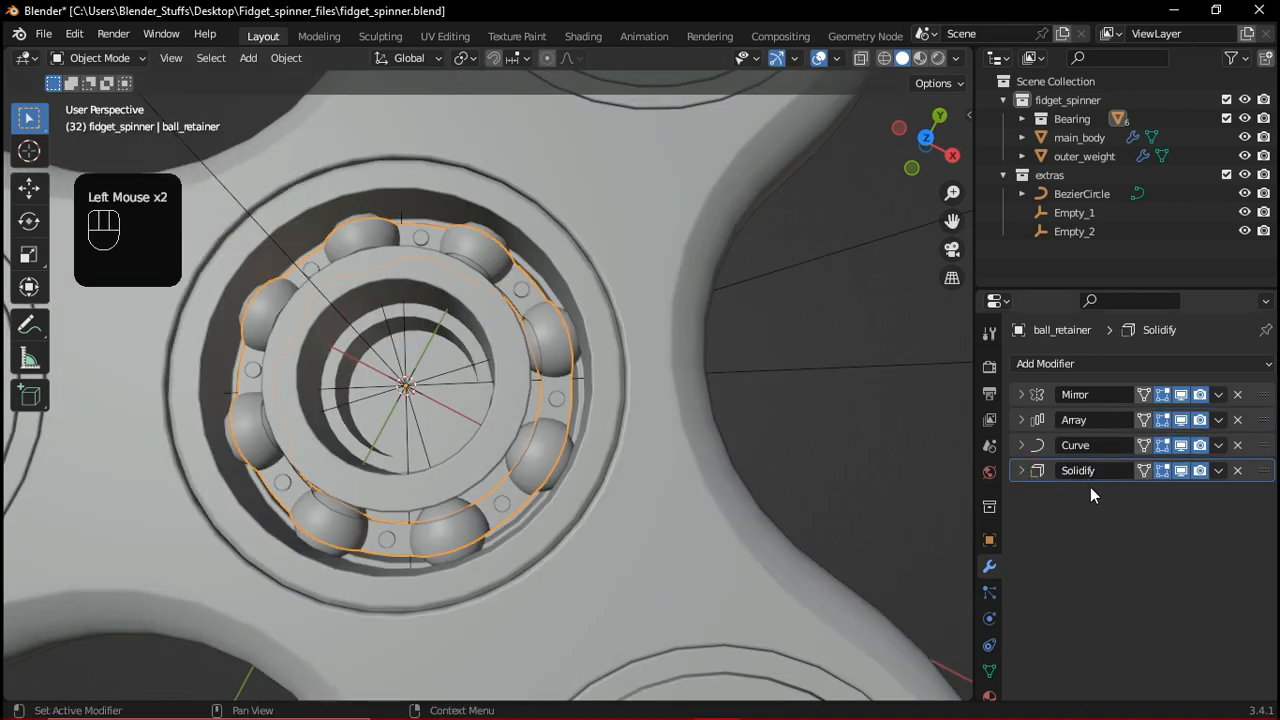
{"action": "left_click", "coordinate": [1112, 366]}
{"action": "left_click", "coordinate": [1101, 365]}
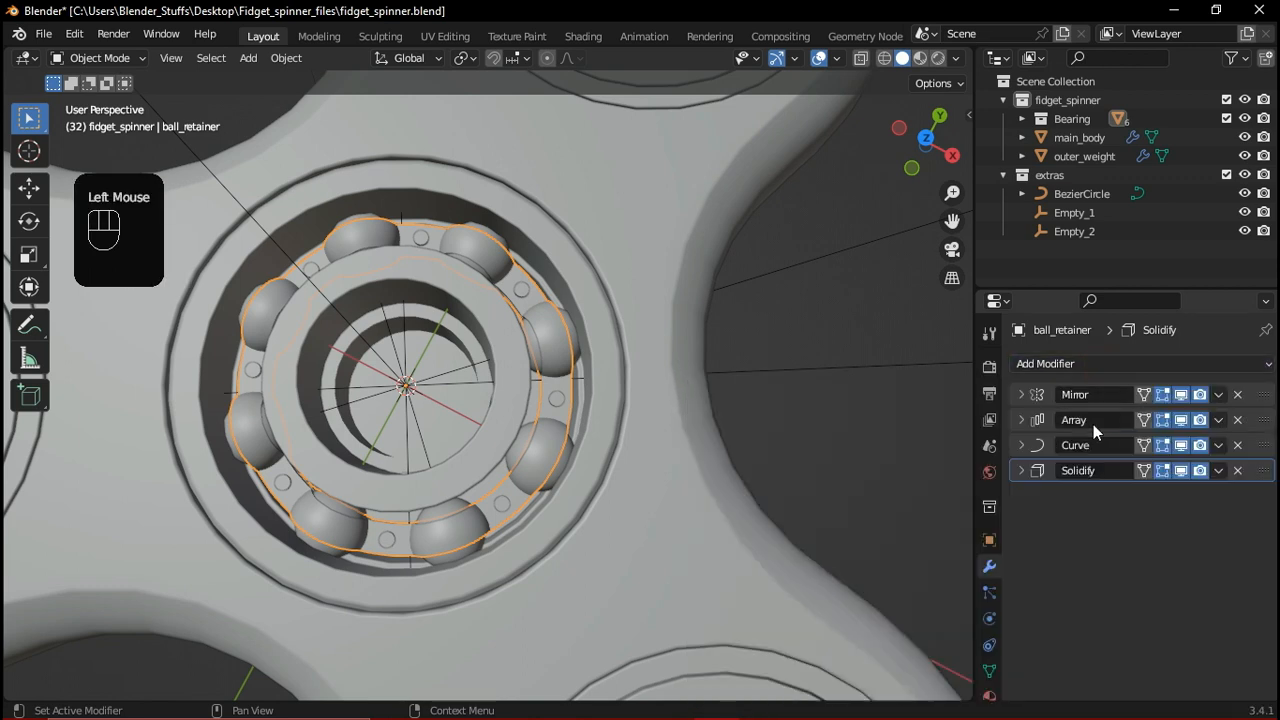
{"action": "scroll", "coordinate": [800, 376], "scroll_direction": "down", "scroll_amount": 2}
{"action": "scroll", "coordinate": [783, 396], "scroll_direction": "down", "scroll_amount": 1}
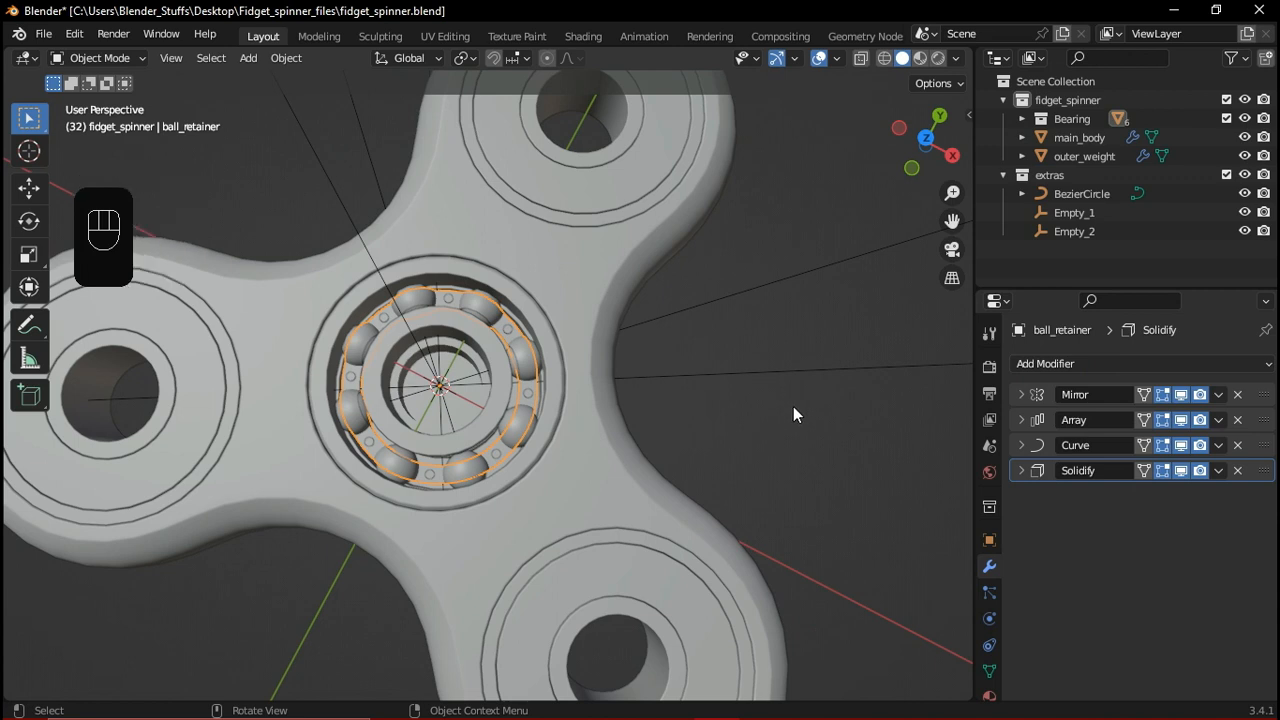
{"action": "middle_click_drag", "start_coordinate": [607, 458], "coordinate": [608, 435]}
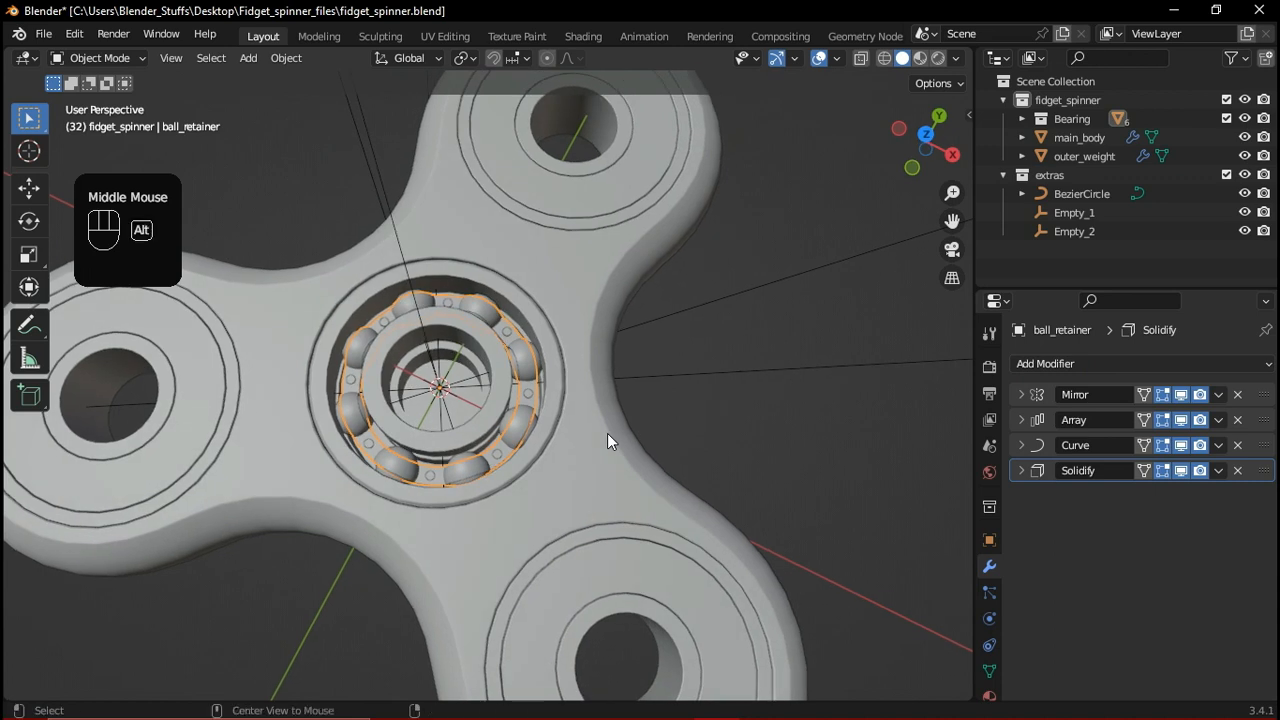
Unhide the hidden objects so the finger plate covers the bearing again, and deselect everything
{"action": "key", "text": "alt+h"}
{"action": "left_click", "coordinate": [778, 448]}
{"action": "scroll", "coordinate": [711, 446], "scroll_direction": "down", "scroll_amount": 2}
Parent every object to main_body with Object (Keep Transform), and exclude the extras collection from the view layer
{"action": "key", "text": "a"}
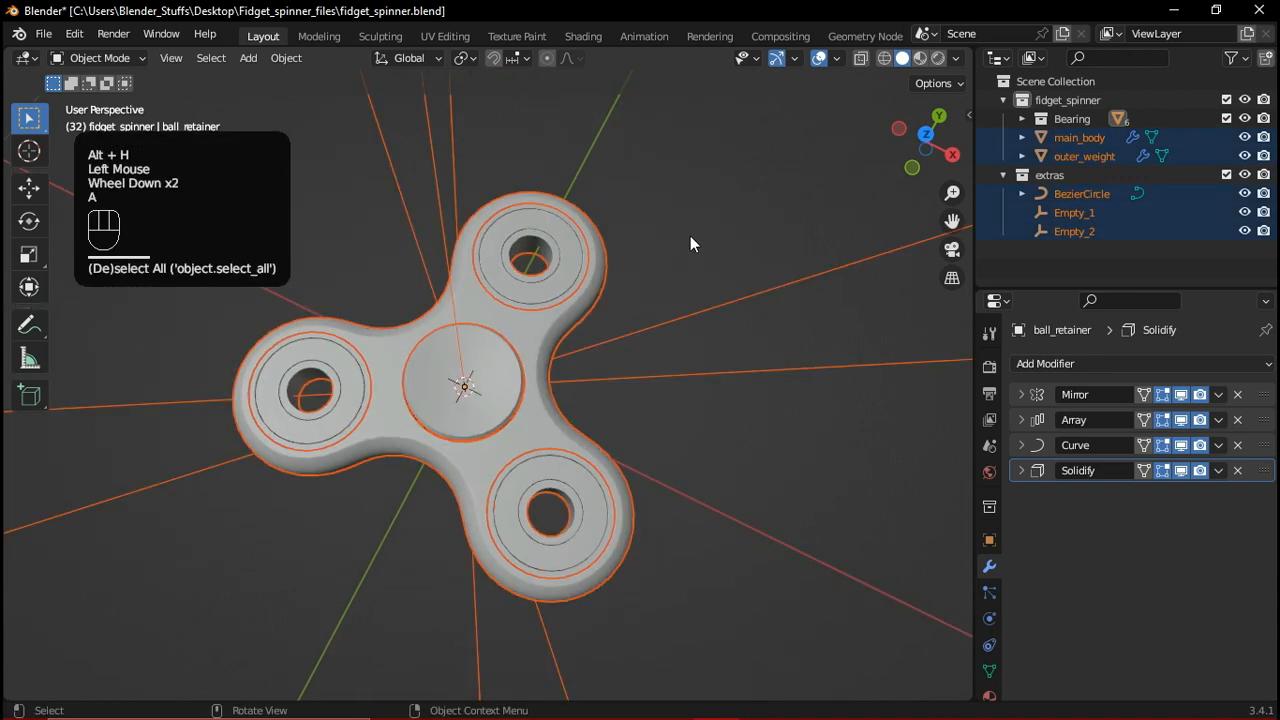
{"action": "scroll", "coordinate": [691, 266], "scroll_direction": "down", "scroll_amount": 1}
{"action": "scroll", "coordinate": [634, 248], "scroll_direction": "up", "scroll_amount": 2}
{"action": "left_click", "coordinate": [701, 221], "text": "shift"}
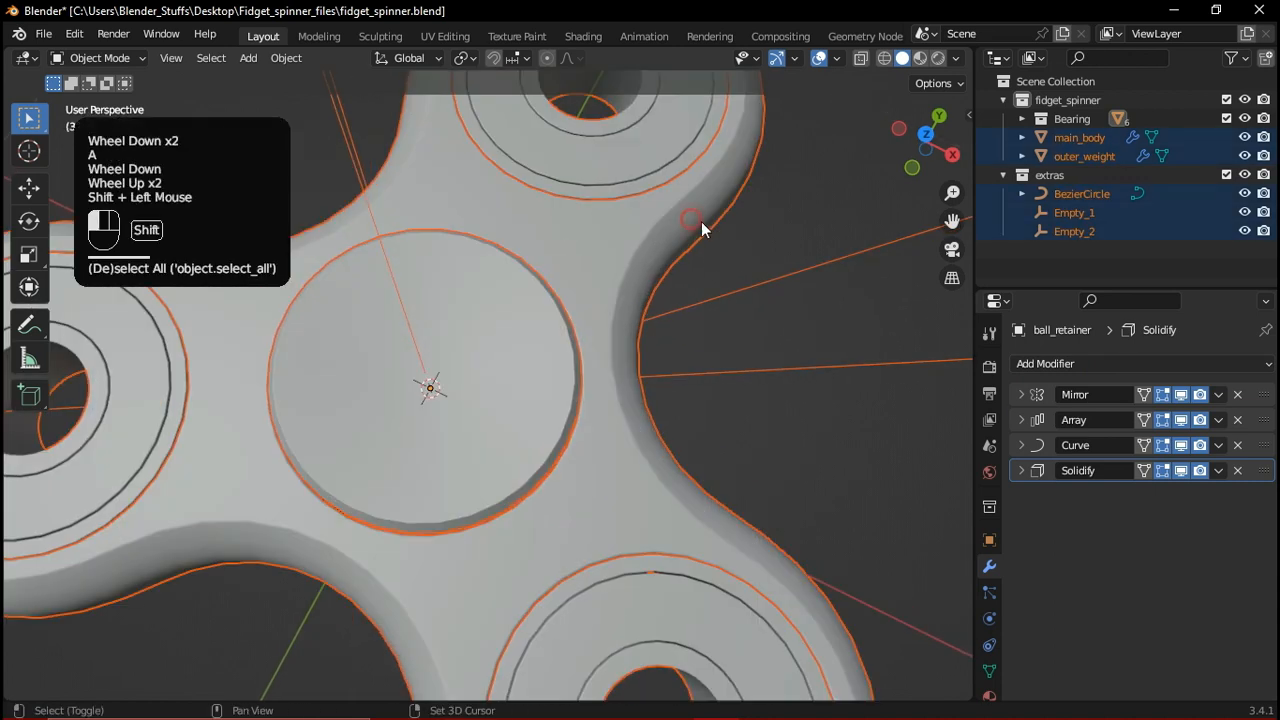
{"action": "scroll", "coordinate": [722, 240], "scroll_direction": "down", "scroll_amount": 2}
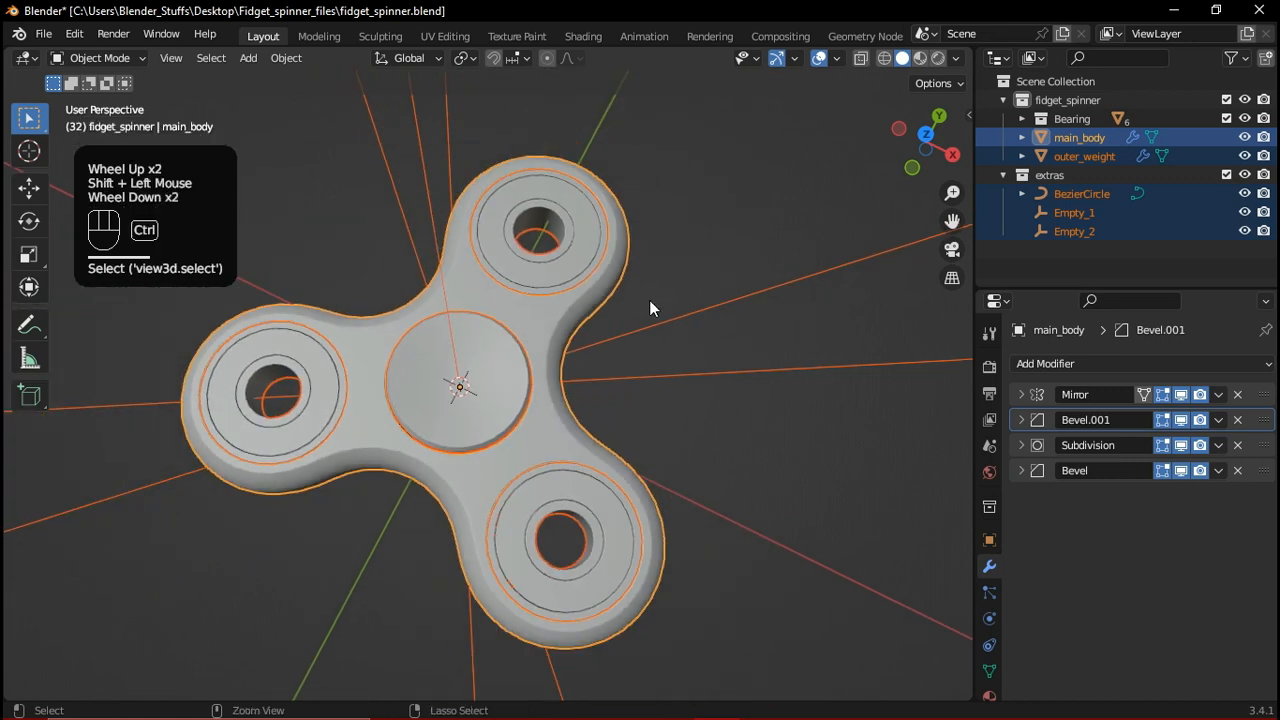
{"action": "key", "text": "ctrl+p"}
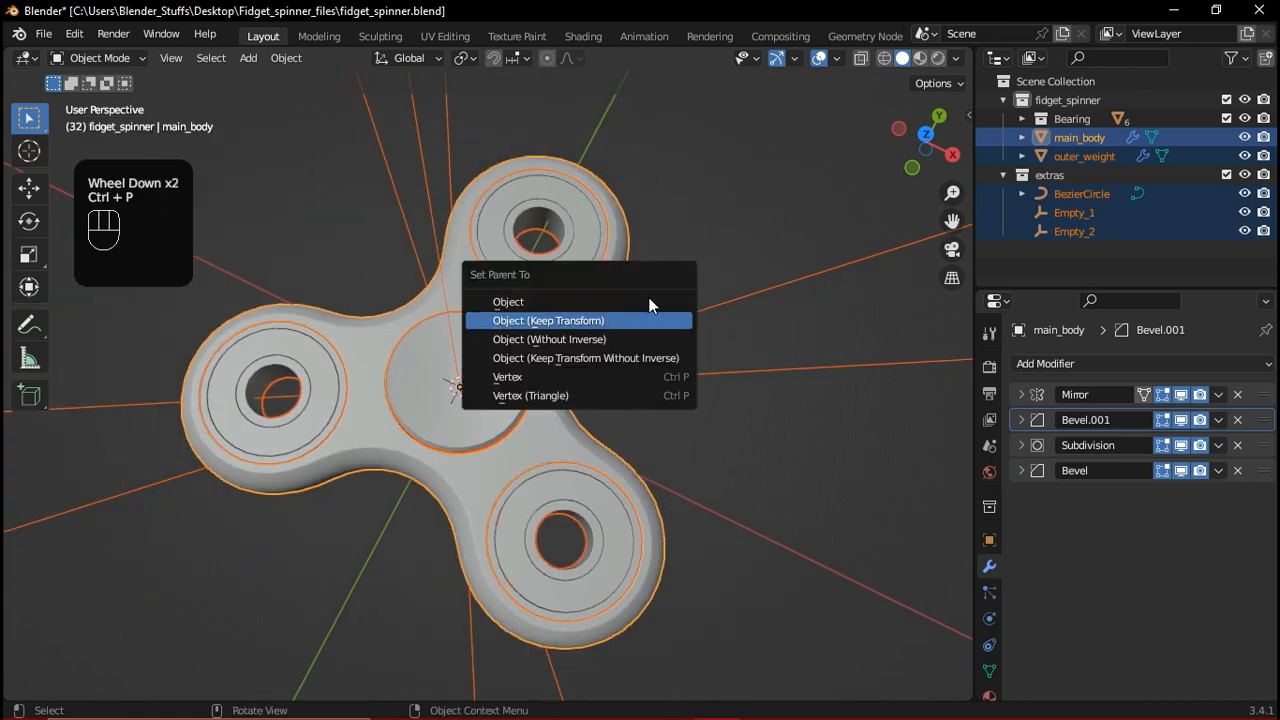
{"action": "left_click", "coordinate": [702, 205]}
{"action": "left_click", "coordinate": [767, 276]}
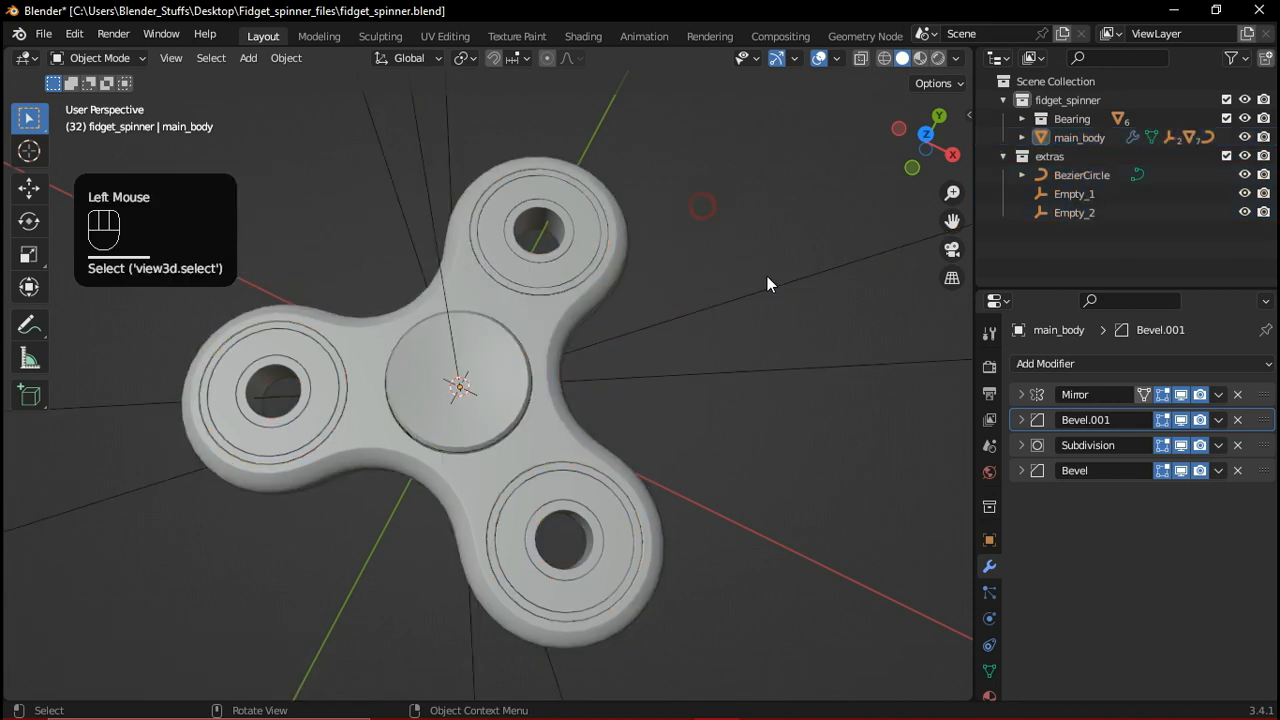
{"action": "left_click", "coordinate": [1227, 155]}
Try moving and freely rotating main_body to test the parenting, cancelling both transforms
{"action": "left_click", "coordinate": [624, 302]}
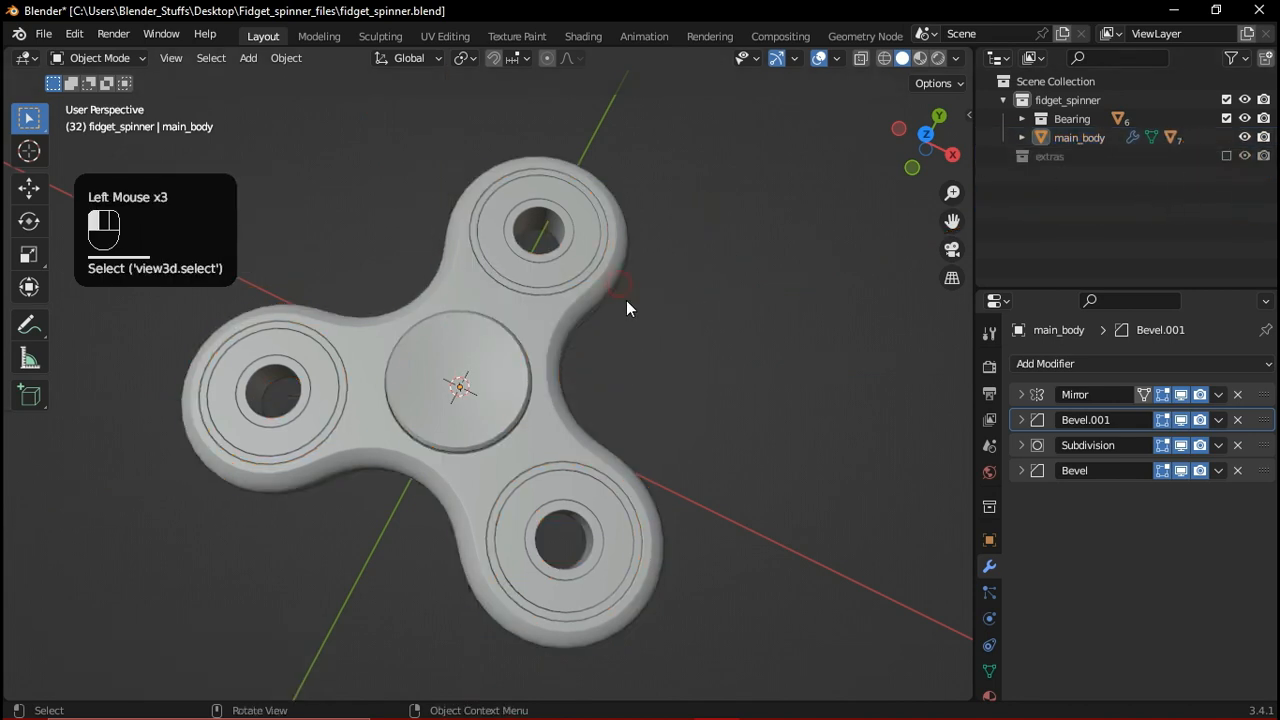
{"action": "scroll", "coordinate": [630, 345], "scroll_direction": "down", "scroll_amount": 2}
{"action": "middle_click_drag", "start_coordinate": [632, 384], "coordinate": [620, 375]}
{"action": "key", "text": "g"}
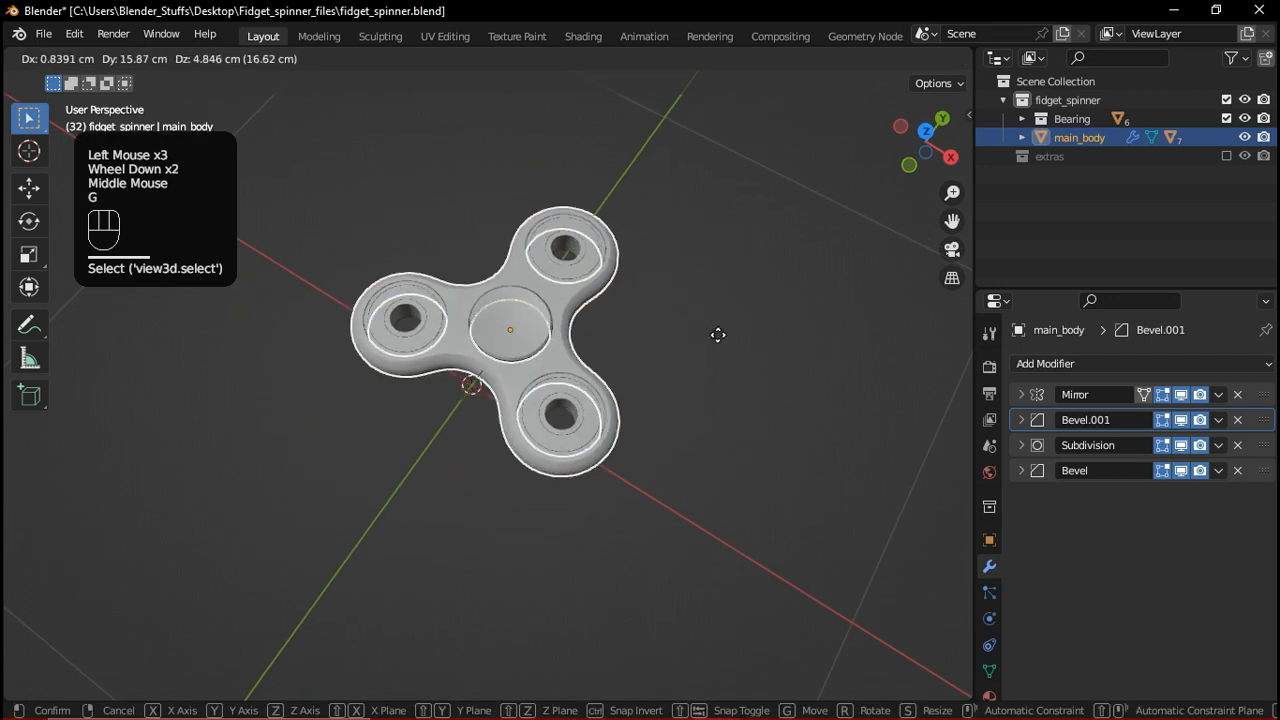
{"action": "right_click", "coordinate": [647, 417]}
{"action": "middle_click_drag", "start_coordinate": [647, 417], "coordinate": [648, 342]}
{"action": "scroll", "coordinate": [648, 342], "scroll_direction": "up", "scroll_amount": 2}
{"action": "key", "text": "r"}
{"action": "key", "text": "r"}
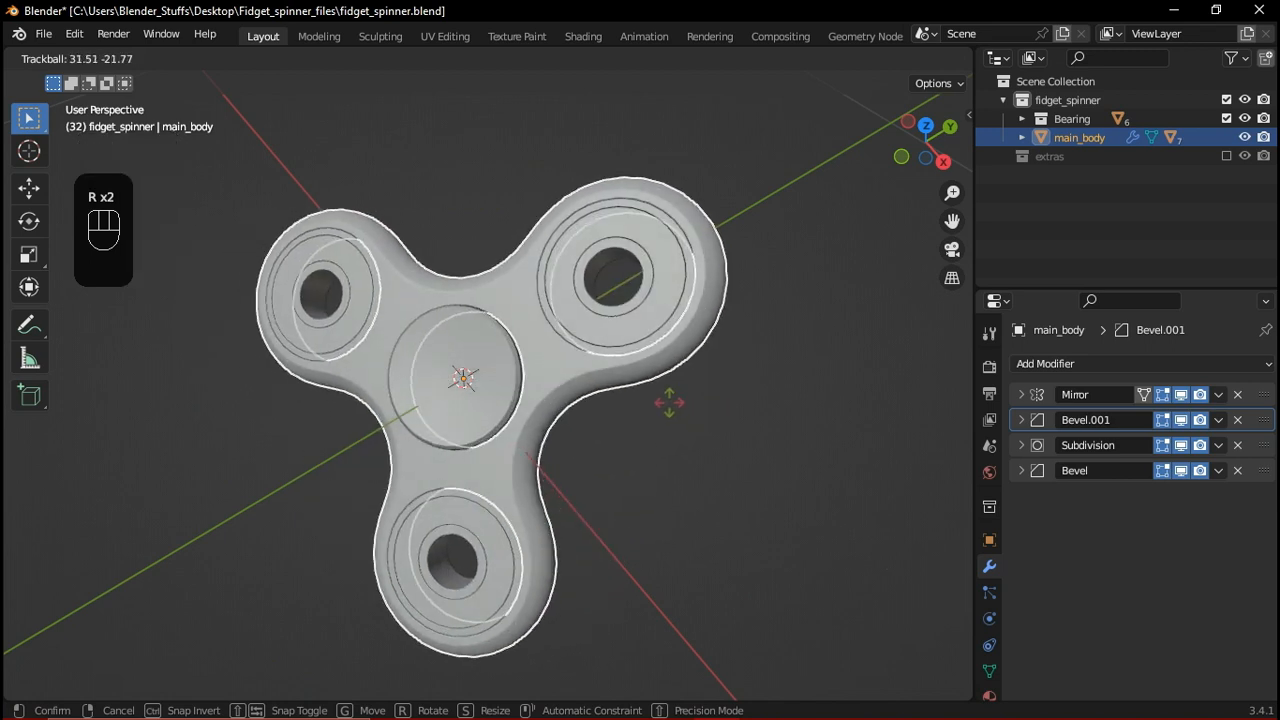
{"action": "right_click", "coordinate": [680, 414]}
{"action": "left_click", "coordinate": [795, 450]}
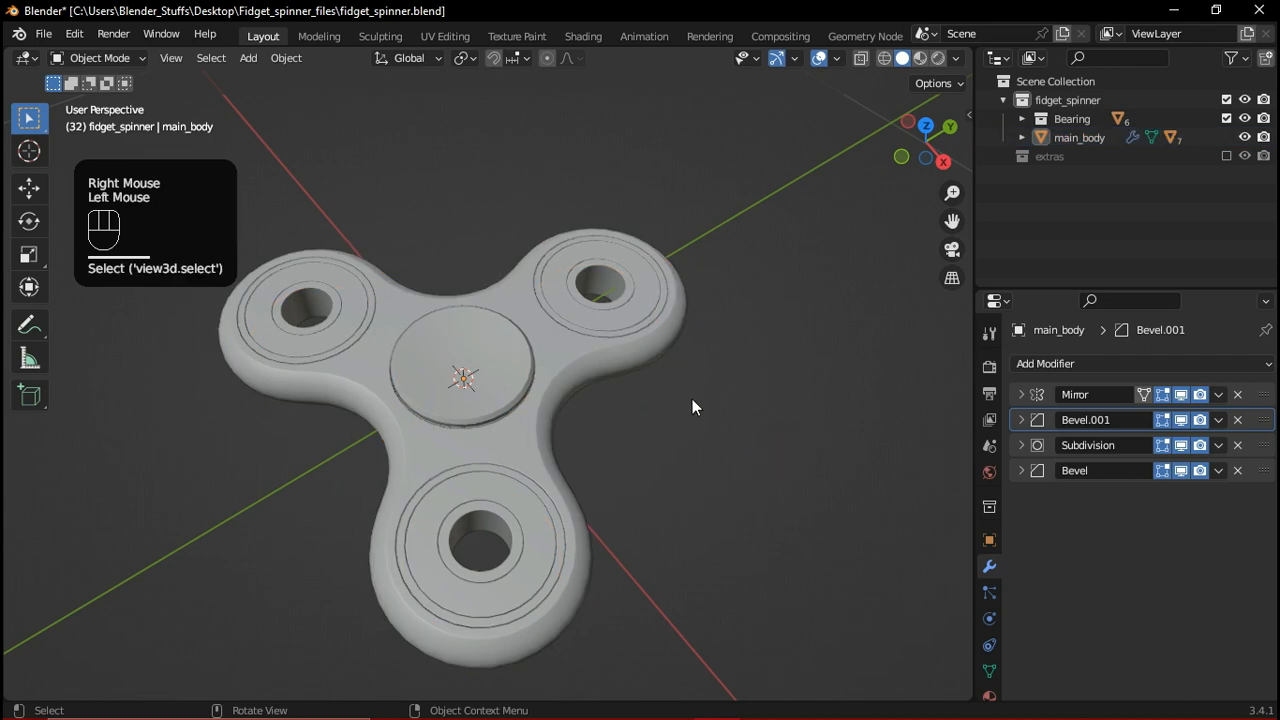
Make finger_plate_1 the active object and collapse its Bevel modifier settings
{"action": "scroll", "coordinate": [605, 333], "scroll_direction": "down", "scroll_amount": 2}
{"action": "scroll", "coordinate": [604, 327], "scroll_direction": "down", "scroll_amount": 1}
{"action": "middle_click_drag", "start_coordinate": [604, 327], "coordinate": [663, 314]}
{"action": "left_click", "coordinate": [510, 380]}
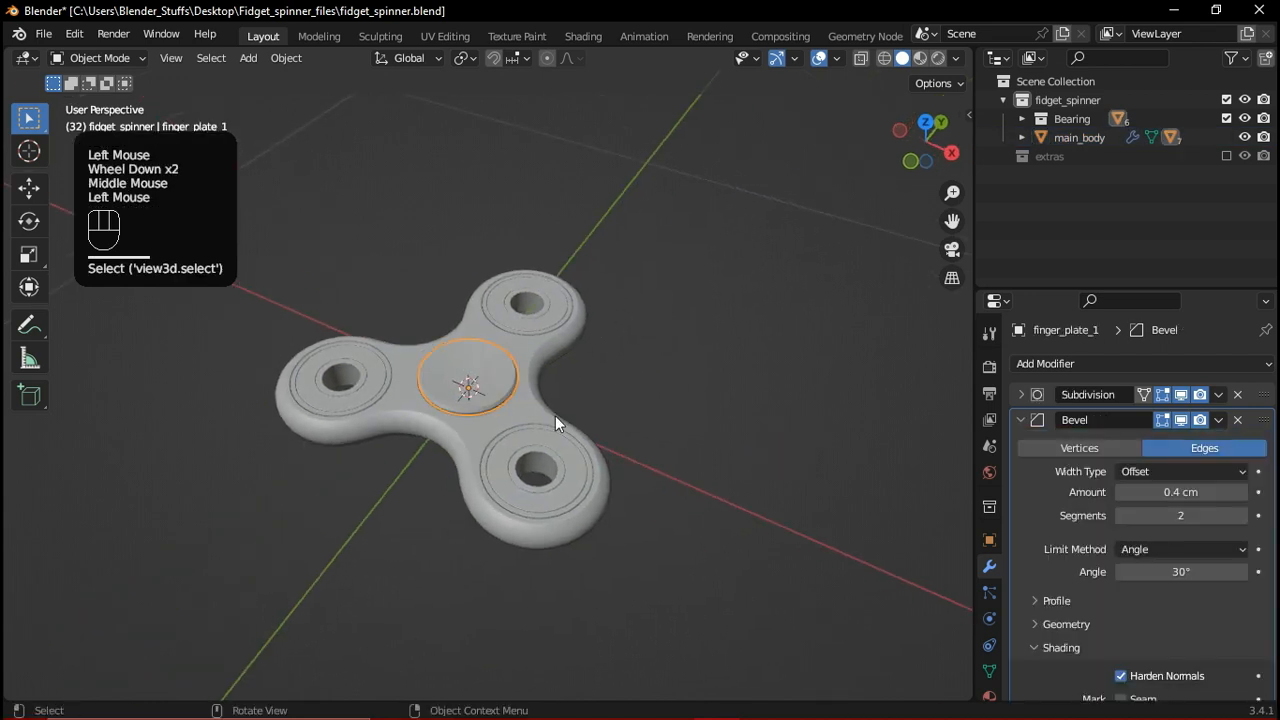
{"action": "scroll", "coordinate": [555, 415], "scroll_direction": "up", "scroll_amount": 2}
{"action": "scroll", "coordinate": [562, 388], "scroll_direction": "down", "scroll_amount": 2}
{"action": "left_click", "coordinate": [687, 374]}
{"action": "middle_click_drag", "start_coordinate": [687, 374], "coordinate": [714, 386]}
{"action": "scroll", "coordinate": [714, 386], "scroll_direction": "down", "scroll_amount": 1}
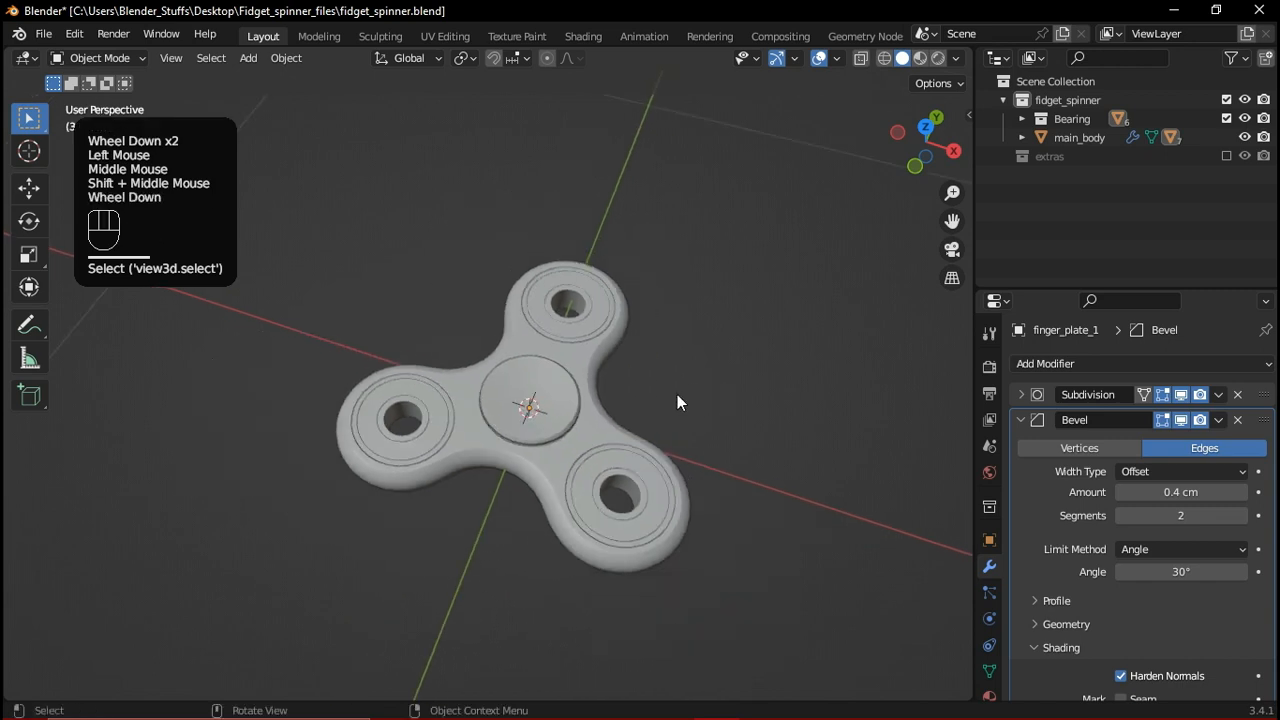
{"action": "left_click", "coordinate": [1022, 421]}
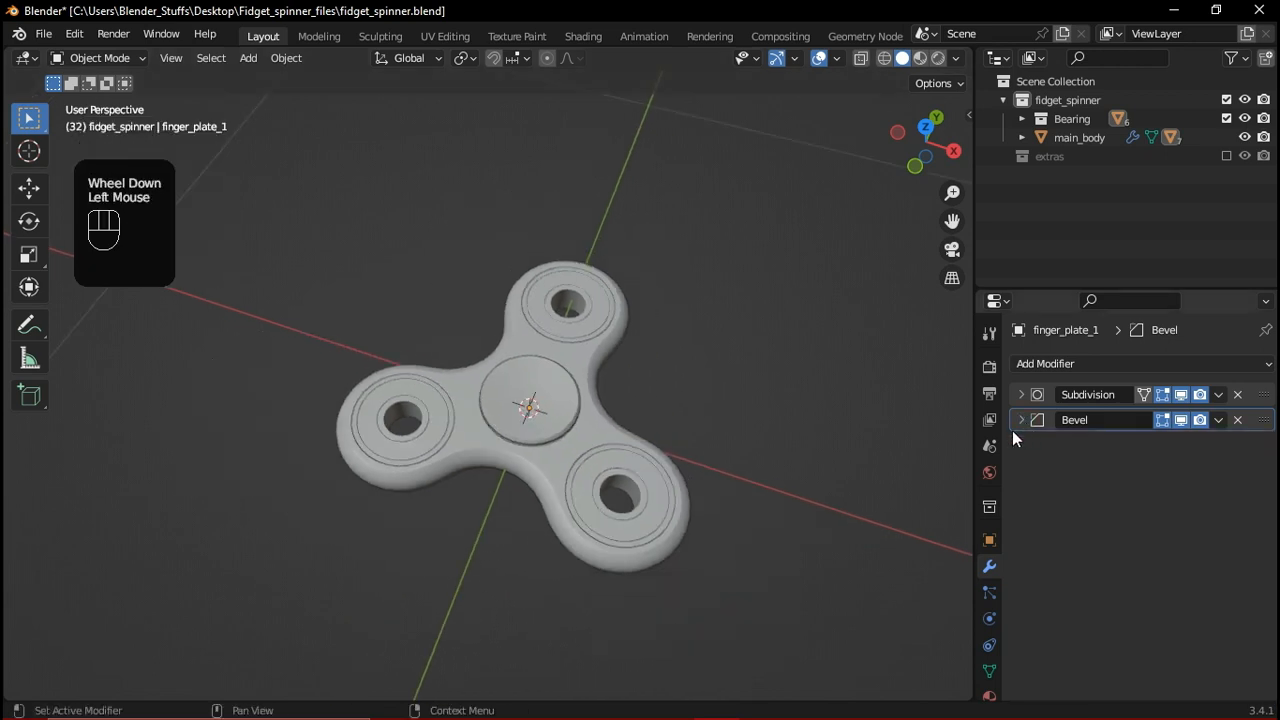
Widen the 3D viewport by narrowing the neighbouring editors, and save the file
{"action": "left_click_drag", "start_coordinate": [972, 424], "coordinate": [1026, 424]}
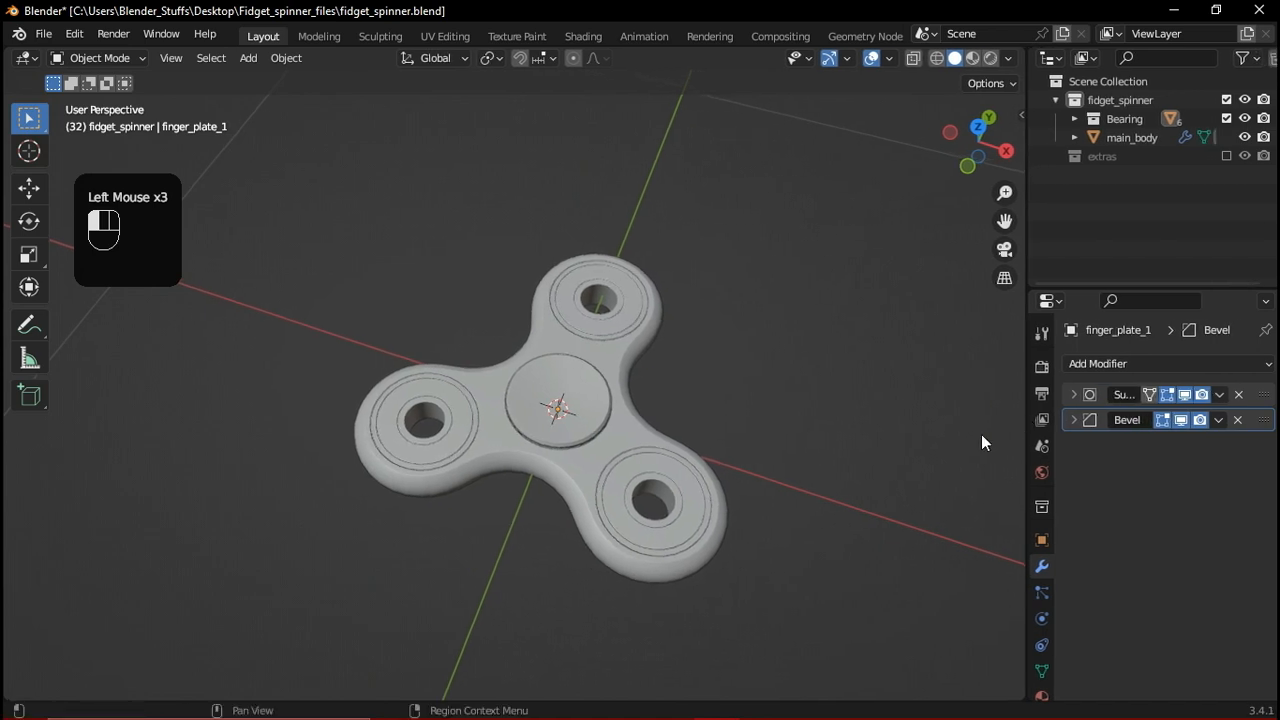
{"action": "key", "text": "ctrl+s"}
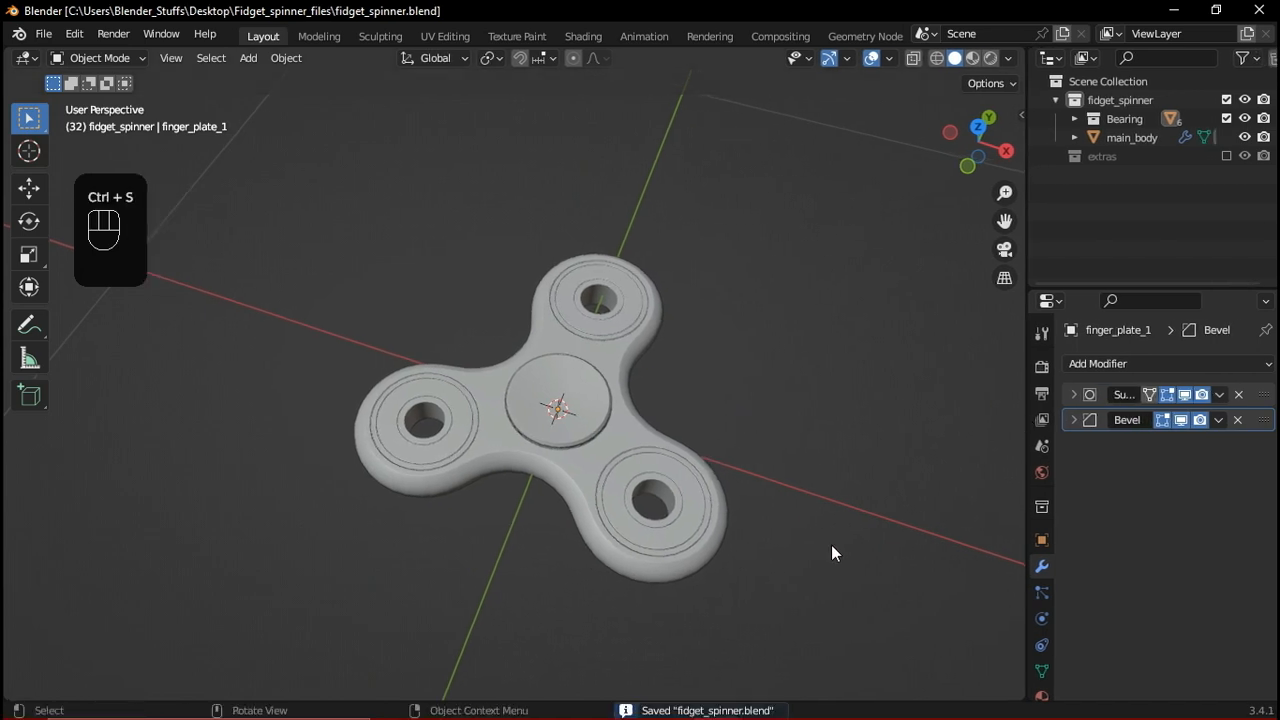
Select finger_plate_1 and bring its dished top and beveled rim into close view
{"action": "middle_click_drag", "start_coordinate": [798, 540], "coordinate": [614, 431]}
{"action": "scroll", "coordinate": [658, 378], "scroll_direction": "up", "scroll_amount": 6}
{"action": "middle_click_drag", "start_coordinate": [695, 389], "coordinate": [588, 405]}
{"action": "left_click", "coordinate": [669, 456]}
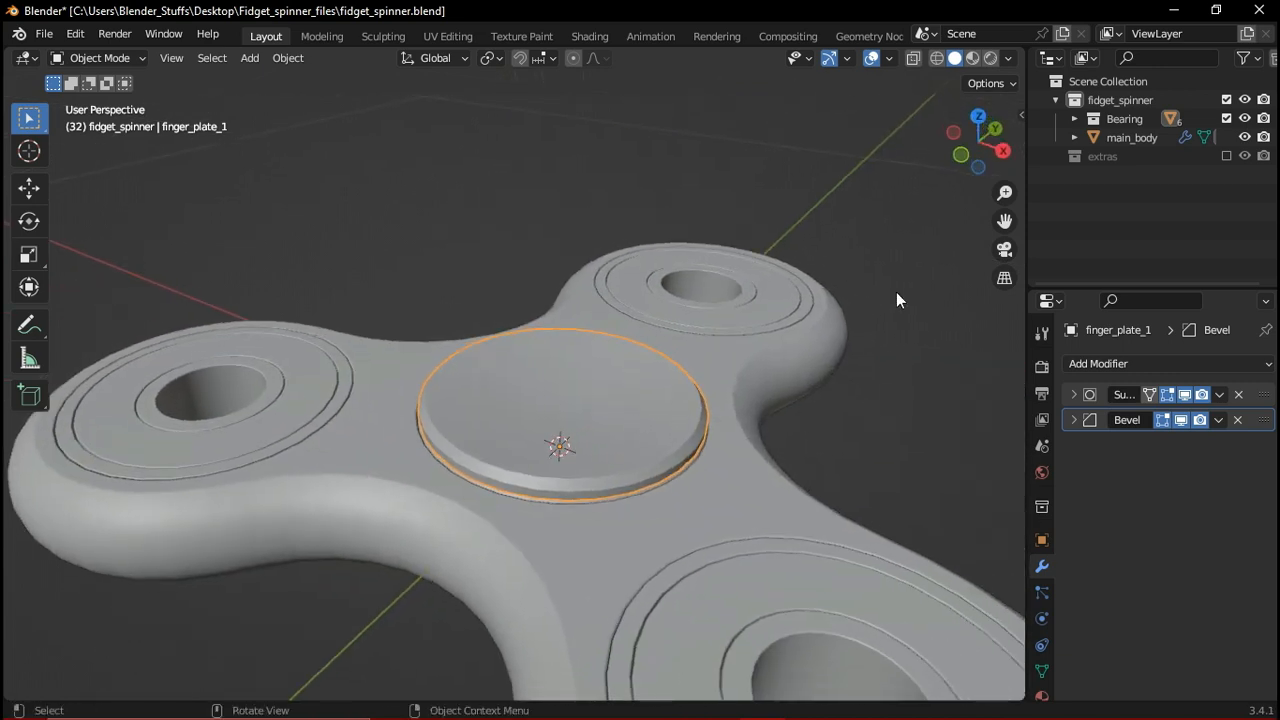
{"action": "scroll", "coordinate": [646, 346], "scroll_direction": "up", "scroll_amount": 4}
{"action": "mouse_move", "coordinate": [574, 351]}
{"action": "middle_mouse_down"}
{"action": "mouse_move", "coordinate": [510, 360]}
{"action": "mouse_move", "coordinate": [543, 409]}
{"action": "mouse_move", "coordinate": [671, 380]}
{"action": "mouse_move", "coordinate": [711, 400]}
{"action": "mouse_move", "coordinate": [649, 362]}
{"action": "mouse_move", "coordinate": [683, 400]}
{"action": "mouse_move", "coordinate": [720, 385]}
{"action": "middle_mouse_up"}
{"action": "scroll", "coordinate": [720, 385], "scroll_direction": "down", "scroll_amount": 2}
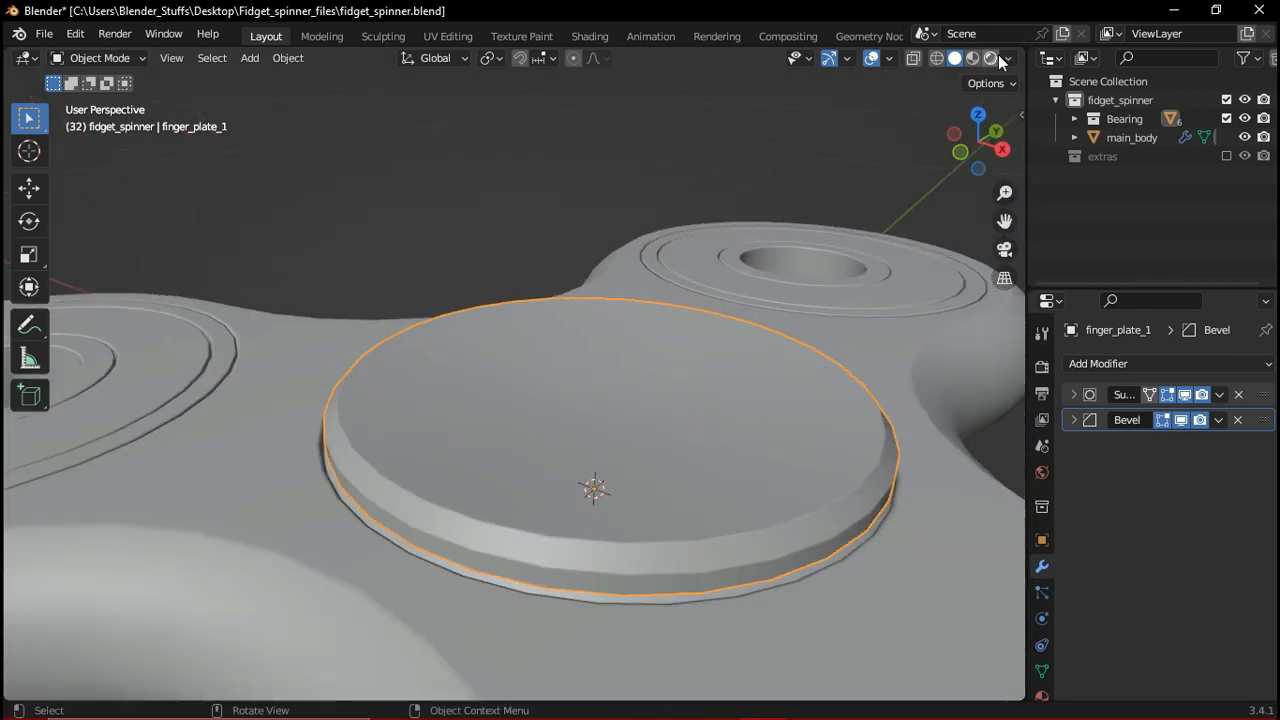
Switch the viewport lighting to MatCap and choose a glossy light-grey matcap to check the surface shading
{"action": "left_click", "coordinate": [1008, 58]}
{"action": "left_click", "coordinate": [991, 149]}
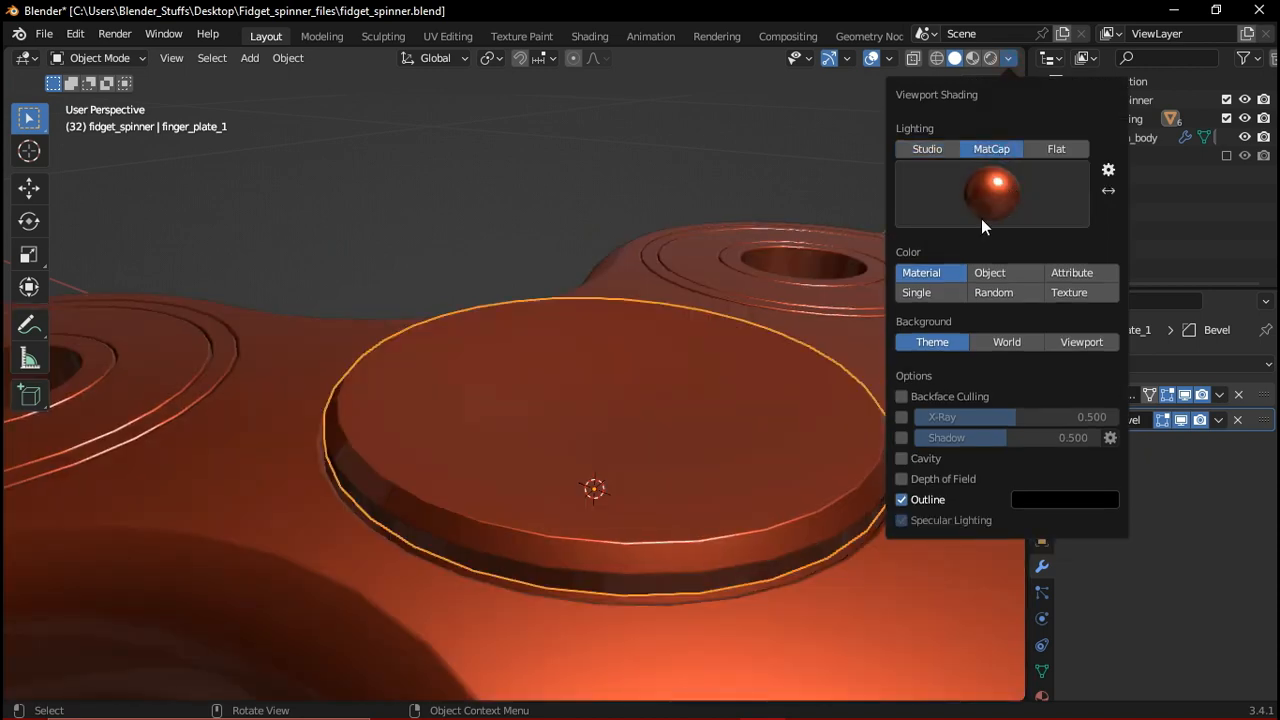
{"action": "middle_click_drag", "start_coordinate": [745, 358], "coordinate": [731, 388]}
{"action": "middle_click_drag", "start_coordinate": [755, 405], "coordinate": [669, 413]}
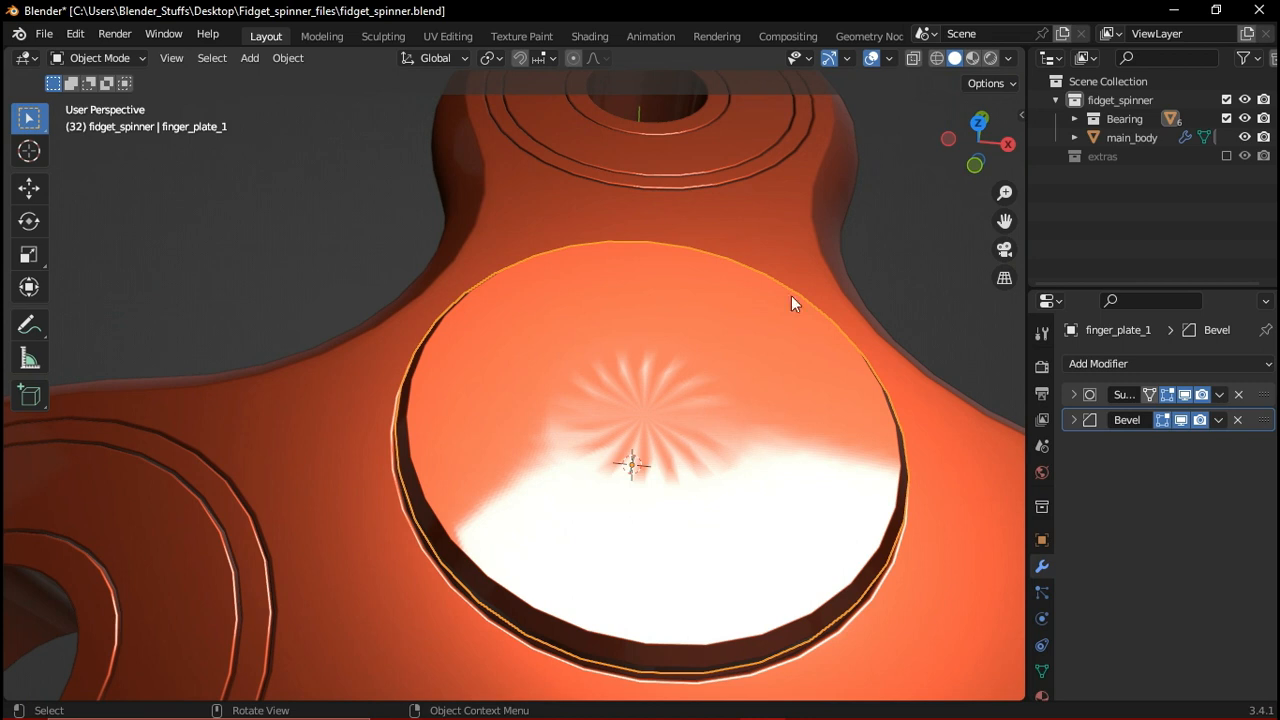
{"action": "left_click", "coordinate": [1008, 58]}
{"action": "left_click", "coordinate": [1000, 185]}
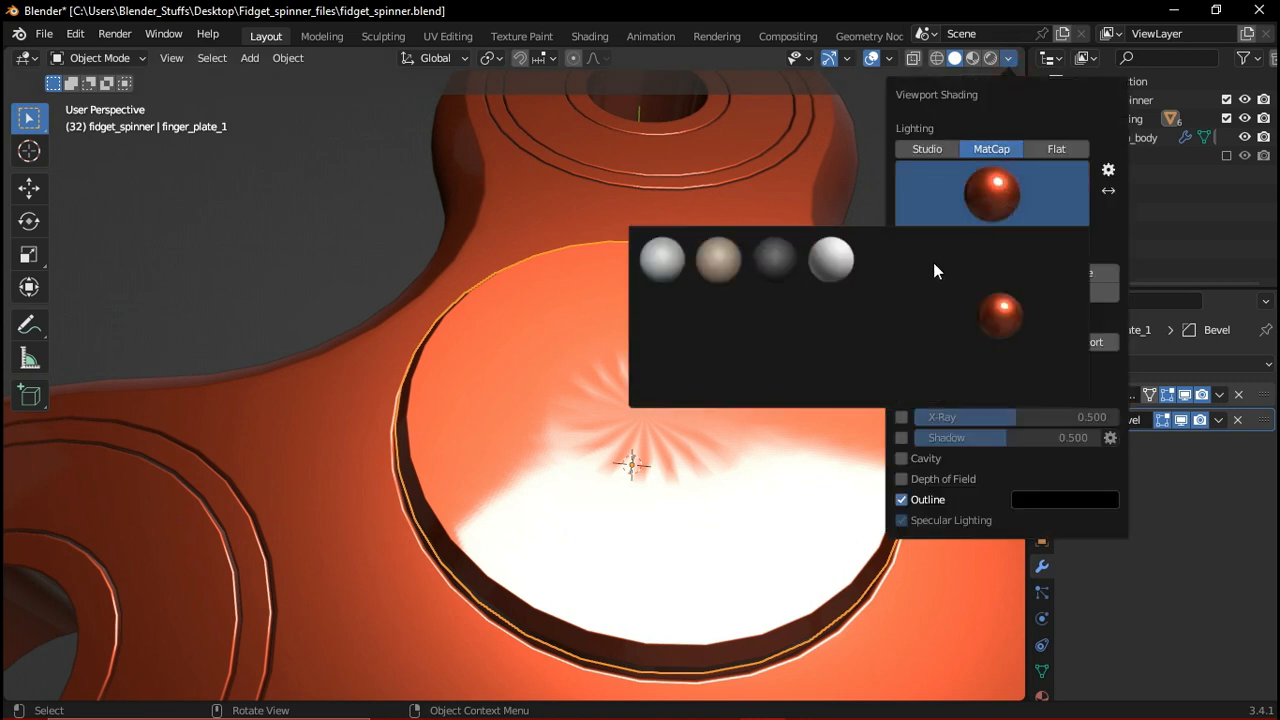
{"action": "left_click", "coordinate": [934, 263]}
Examine the reflections around the center of finger_plate_1's dished top for shading artifacts
{"action": "mouse_move", "coordinate": [721, 373]}
{"action": "middle_mouse_down"}
{"action": "mouse_move", "coordinate": [650, 420]}
{"action": "mouse_move", "coordinate": [628, 394]}
{"action": "mouse_move", "coordinate": [763, 411]}
{"action": "mouse_move", "coordinate": [740, 437]}
{"action": "mouse_move", "coordinate": [751, 413]}
{"action": "mouse_move", "coordinate": [723, 420]}
{"action": "mouse_move", "coordinate": [705, 372]}
{"action": "middle_mouse_up"}
{"action": "scroll", "coordinate": [689, 420], "scroll_direction": "up", "scroll_amount": 3}
{"action": "scroll", "coordinate": [747, 406], "scroll_direction": "down", "scroll_amount": 1}
{"action": "scroll", "coordinate": [758, 399], "scroll_direction": "down", "scroll_amount": 3}
{"action": "scroll", "coordinate": [751, 411], "scroll_direction": "up", "scroll_amount": 4}
{"action": "scroll", "coordinate": [720, 429], "scroll_direction": "down", "scroll_amount": 3}
{"action": "scroll", "coordinate": [726, 409], "scroll_direction": "up", "scroll_amount": 2}
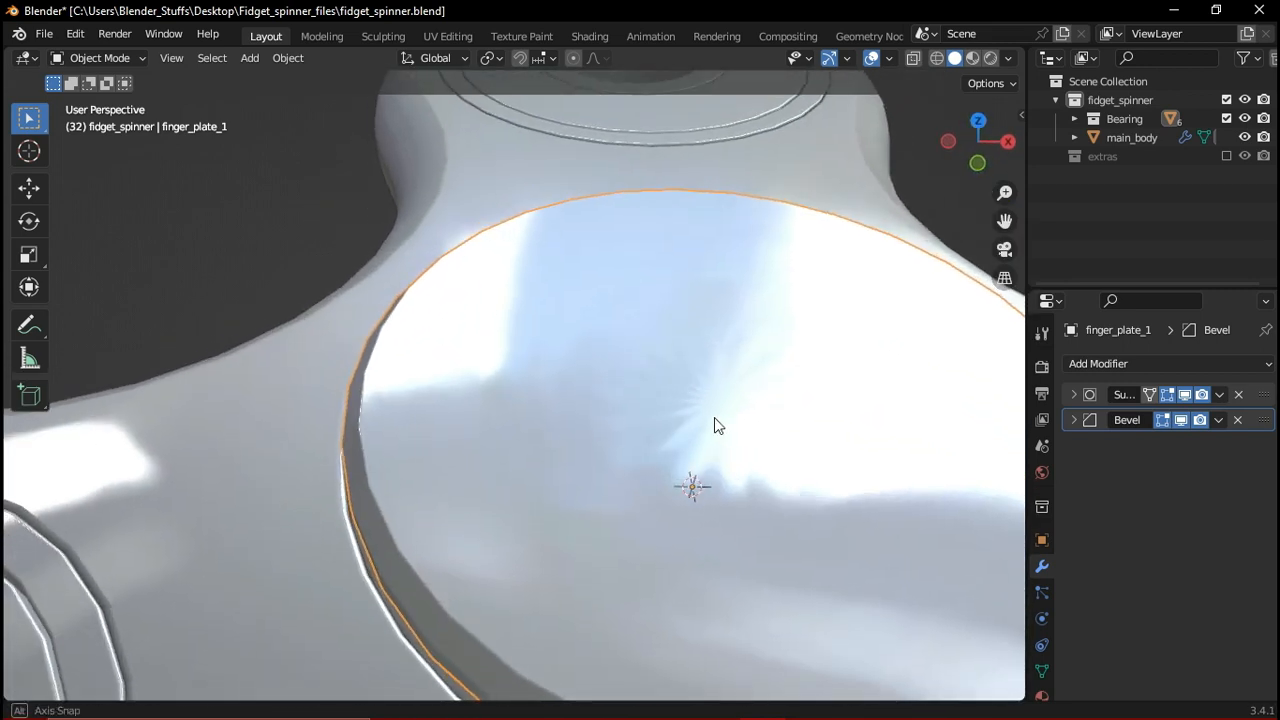
{"action": "middle_click_drag", "start_coordinate": [716, 422], "coordinate": [711, 420]}
{"action": "scroll", "coordinate": [591, 357], "scroll_direction": "down", "scroll_amount": 3}
{"action": "middle_click_drag", "start_coordinate": [591, 357], "coordinate": [649, 368]}
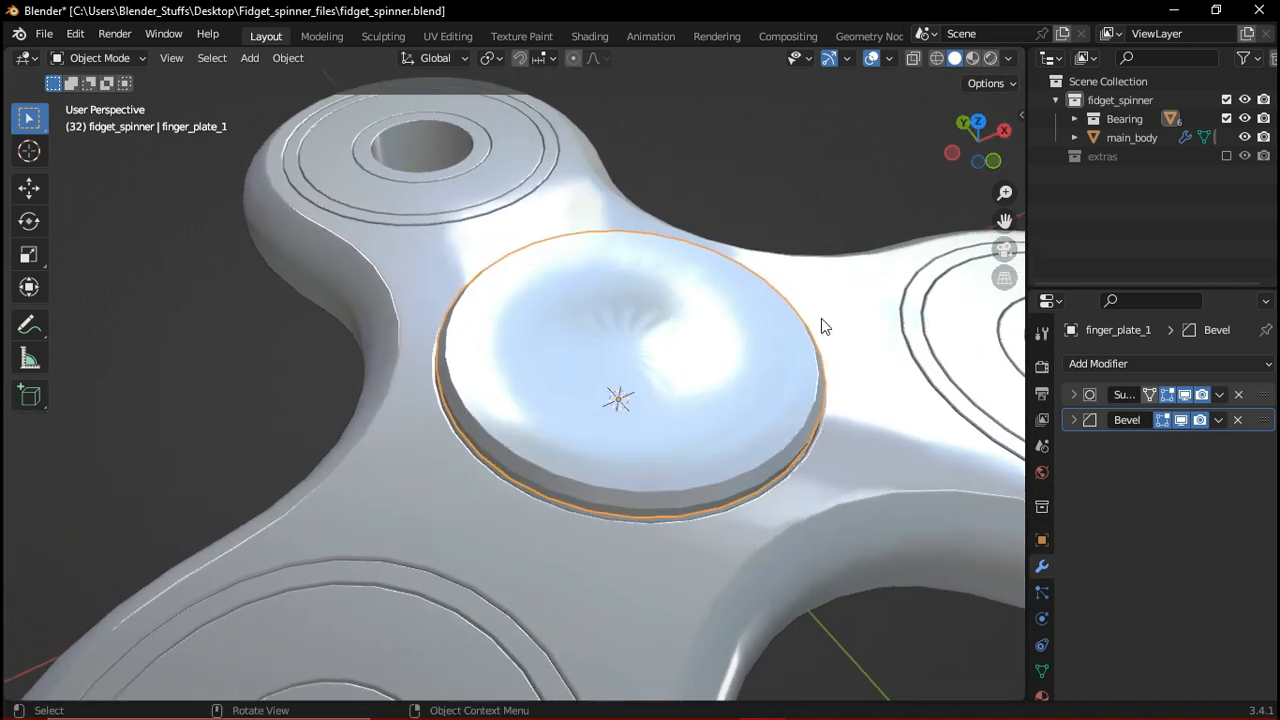
{"action": "scroll", "coordinate": [723, 303], "scroll_direction": "up", "scroll_amount": 2}
{"action": "middle_click_drag", "start_coordinate": [760, 323], "coordinate": [734, 352]}
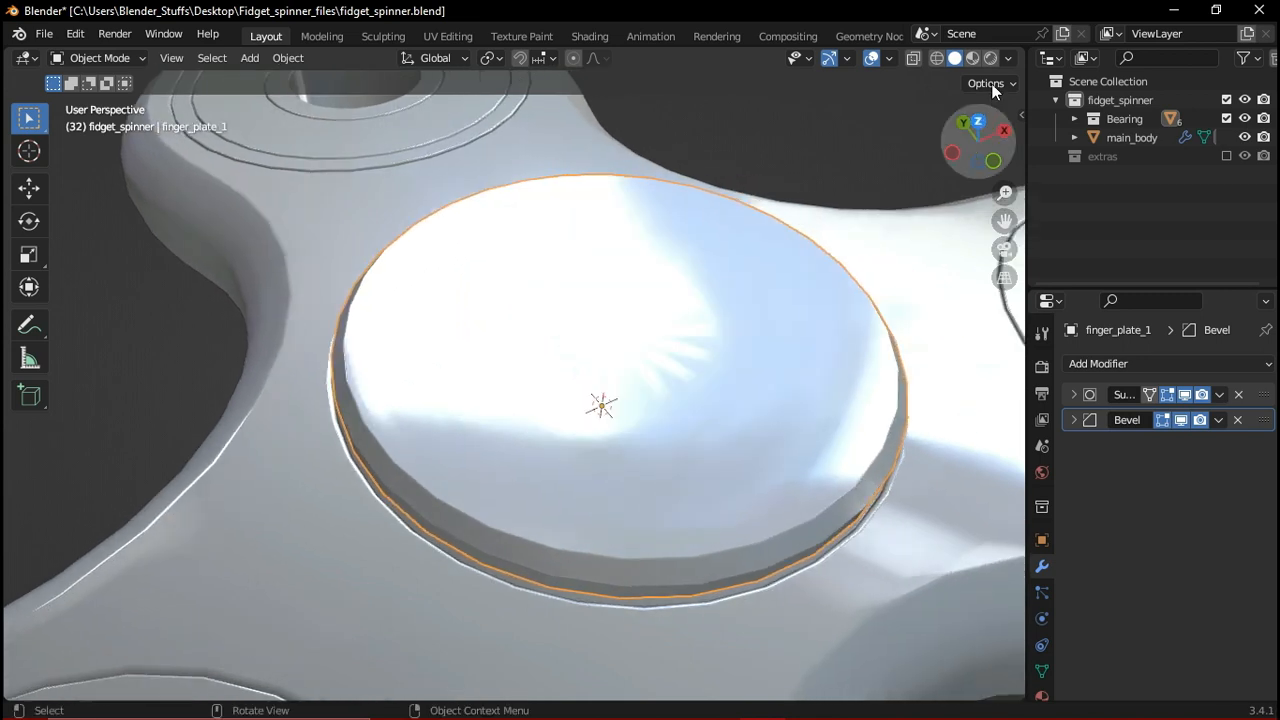
Open finger_plate_1 for mesh editing and turn off the viewport display of its Subdivision and Bevel modifiers
{"action": "key", "text": "Tab"}
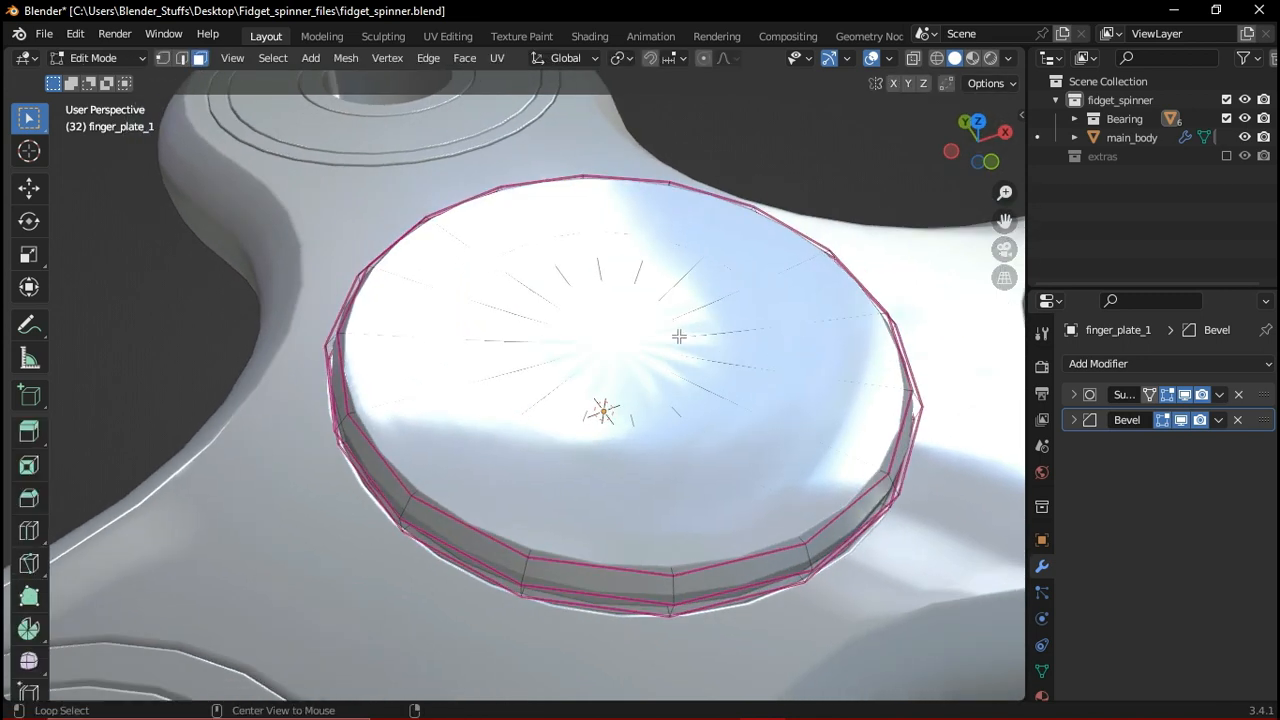
{"action": "left_click", "coordinate": [1184, 395]}
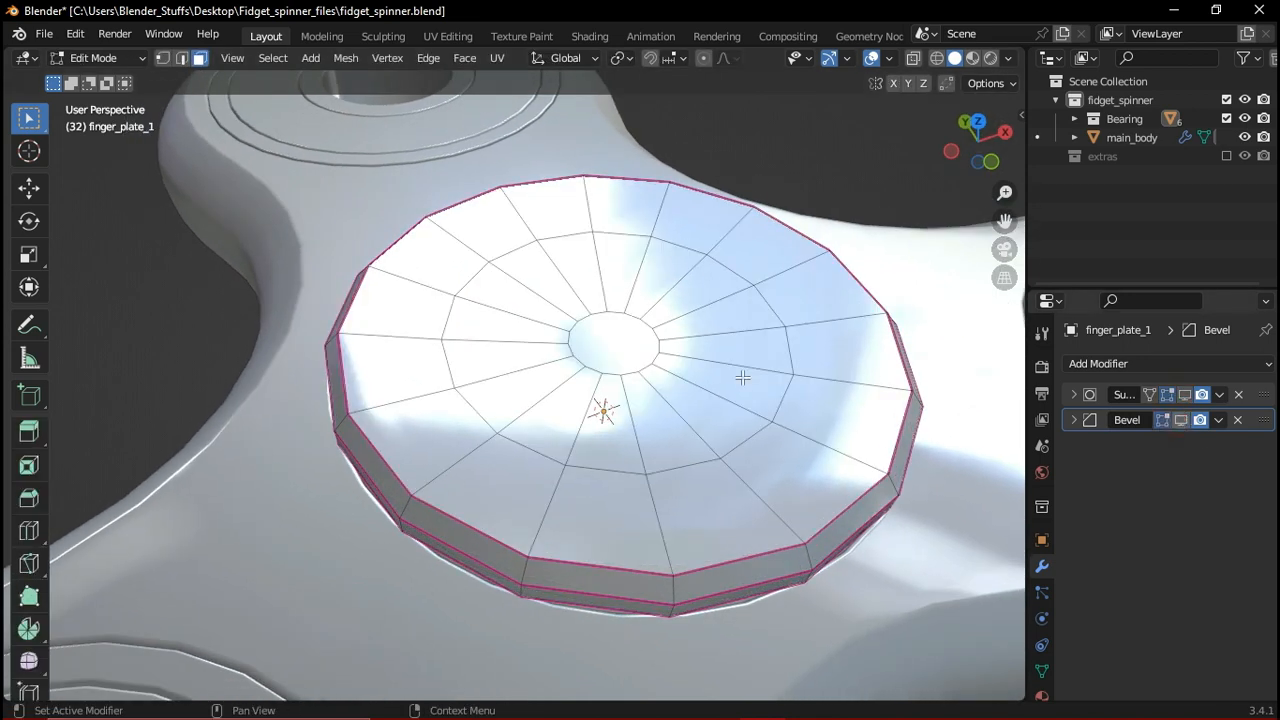
{"action": "scroll", "coordinate": [742, 377], "scroll_direction": "up", "scroll_amount": 1}
Try insetting the small central face of finger_plate_1's top by 13.31 cm
{"action": "left_click", "coordinate": [630, 309]}
{"action": "scroll", "coordinate": [760, 329], "scroll_direction": "up", "scroll_amount": 1}
{"action": "middle_click_drag", "start_coordinate": [820, 328], "coordinate": [777, 332], "text": "shift"}
{"action": "key", "text": "i"}
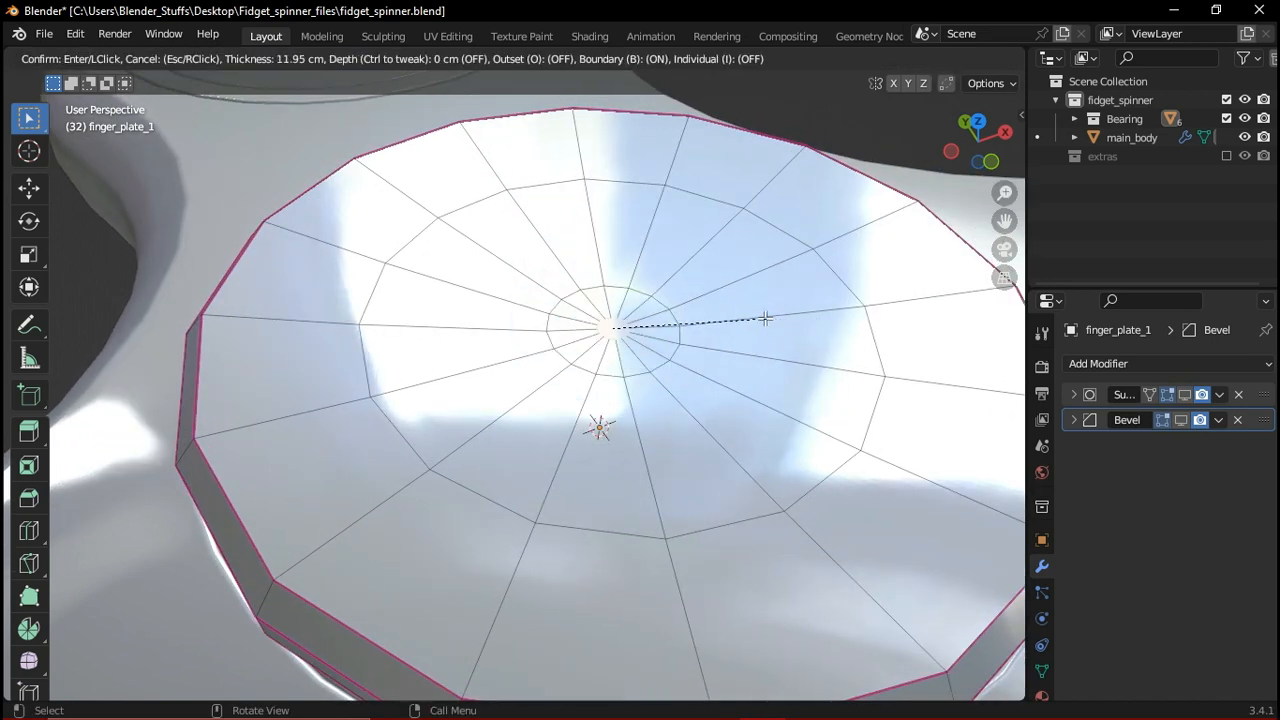
{"action": "left_click", "coordinate": [761, 319]}
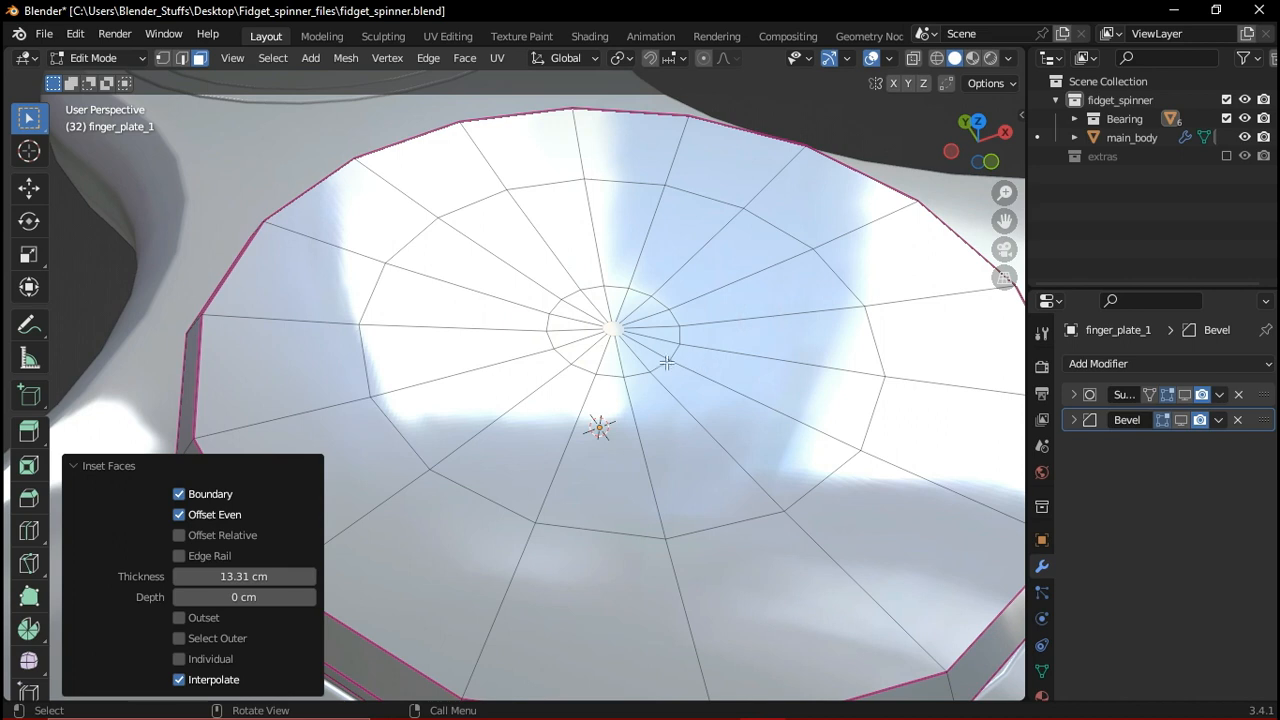
Leave mesh editing and preview the dished top with Subdivision temporarily displayed in the viewport
{"action": "key", "text": "Tab"}
{"action": "left_click", "coordinate": [1185, 396]}
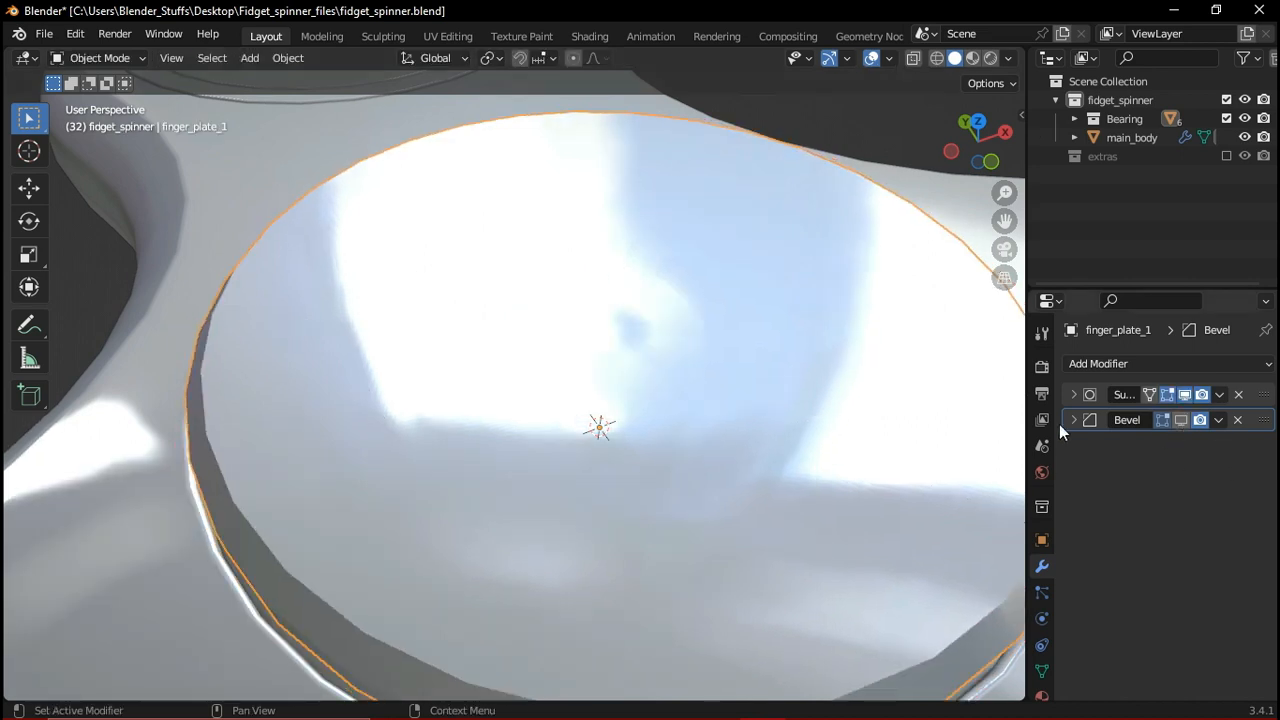
{"action": "scroll", "coordinate": [725, 424], "scroll_direction": "down", "scroll_amount": 5}
{"action": "middle_click_drag", "start_coordinate": [651, 400], "coordinate": [623, 374]}
{"action": "scroll", "coordinate": [623, 374], "scroll_direction": "down", "scroll_amount": 3}
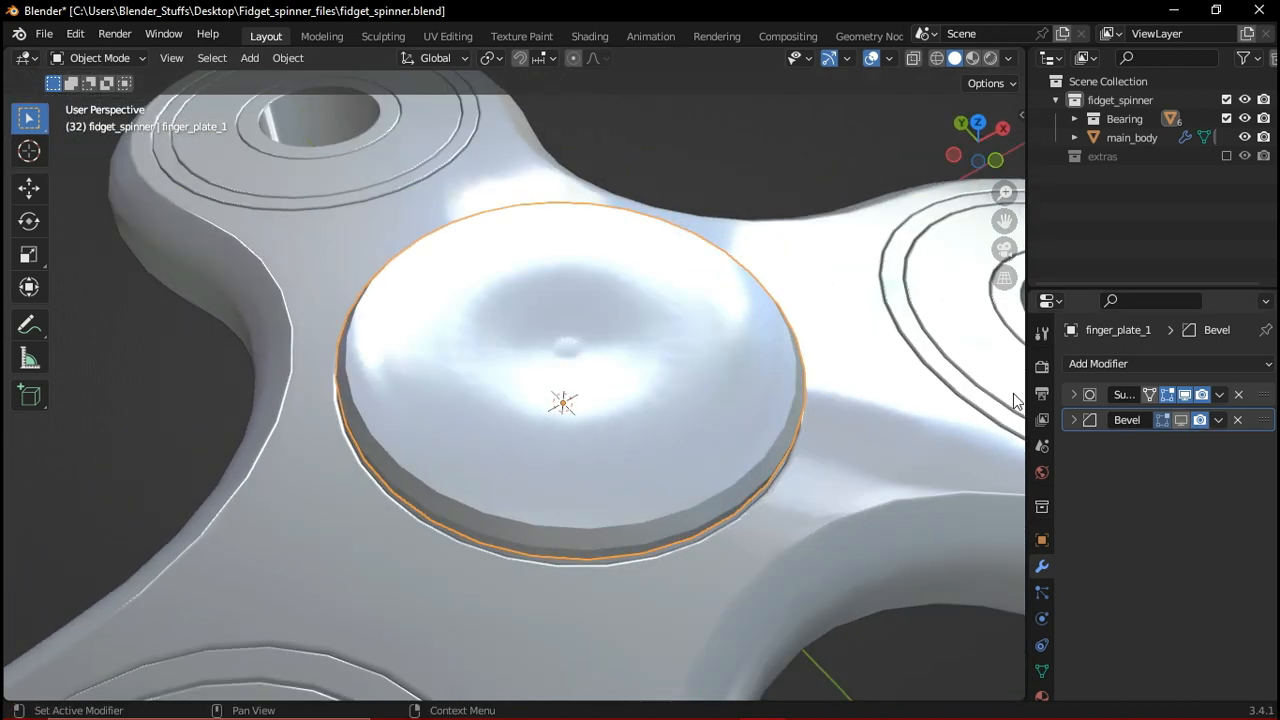
{"action": "left_click", "coordinate": [1183, 396]}
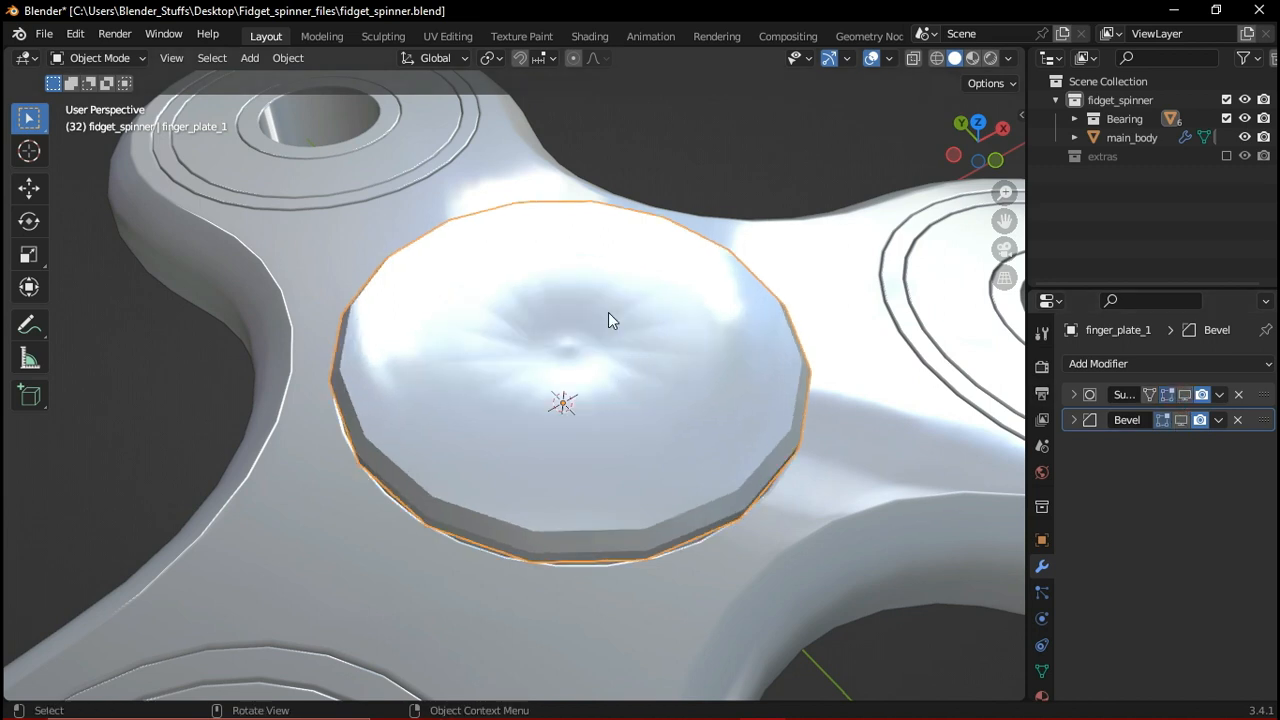
Return the viewport lighting to Studio and reopen finger_plate_1 for mesh editing
{"action": "left_click", "coordinate": [1011, 58]}
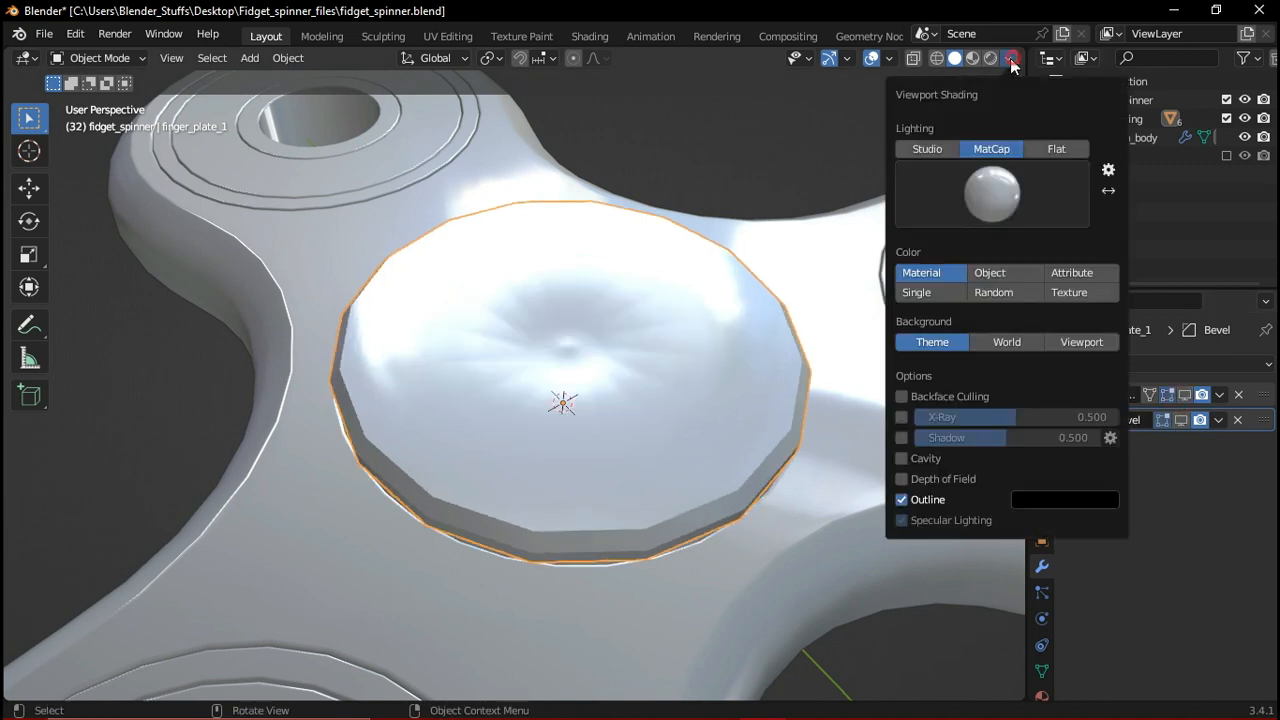
{"action": "left_click", "coordinate": [943, 148]}
{"action": "scroll", "coordinate": [700, 330], "scroll_direction": "up", "scroll_amount": 3}
{"action": "key", "text": "Tab"}
Circle-select the faces of finger_plate_1's dished top from the top view and delete them
{"action": "scroll", "coordinate": [601, 389], "scroll_direction": "up", "scroll_amount": 3}
{"action": "scroll", "coordinate": [580, 320], "scroll_direction": "down", "scroll_amount": 3}
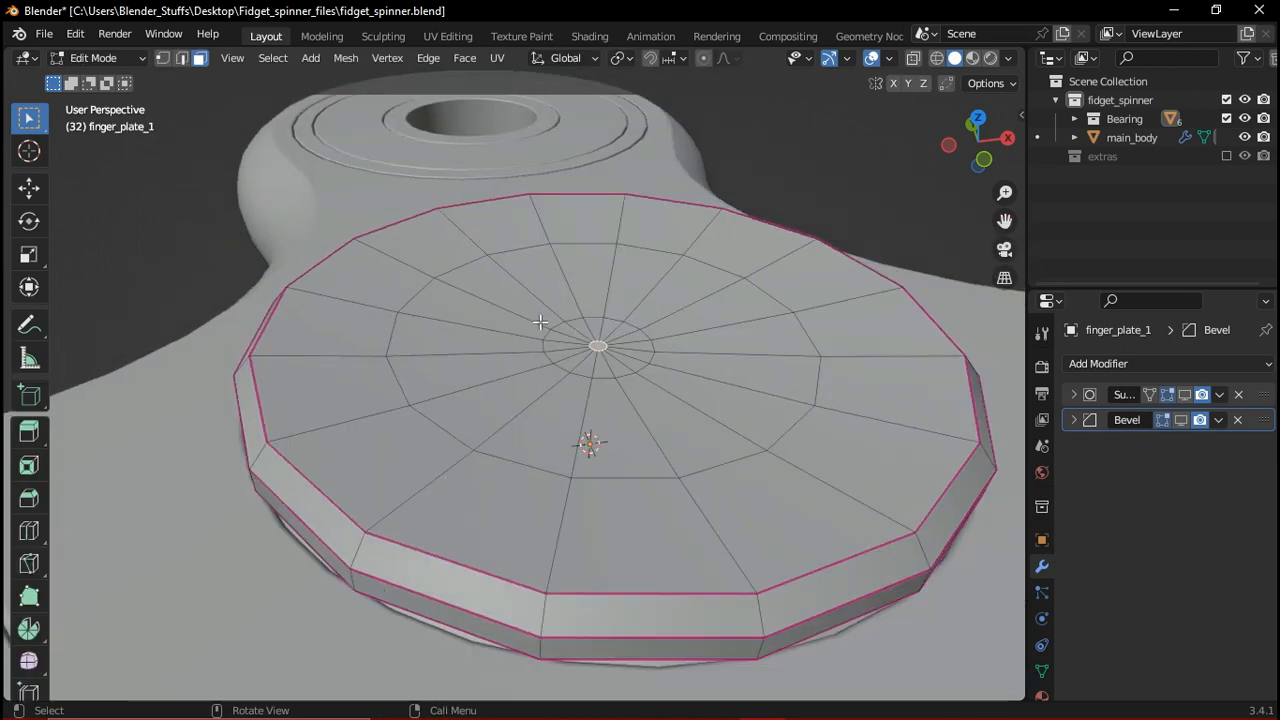
{"action": "left_click", "coordinate": [566, 241]}
{"action": "scroll", "coordinate": [465, 227], "scroll_direction": "down", "scroll_amount": 3}
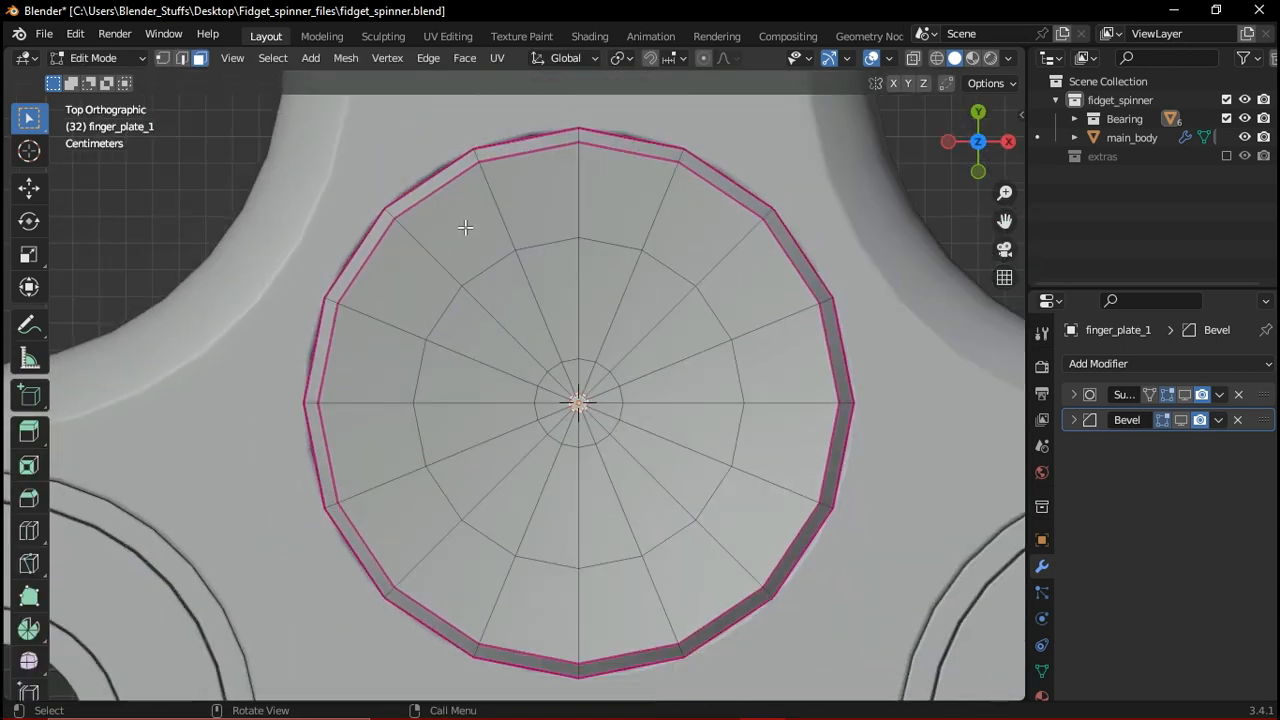
{"action": "key", "text": "c"}
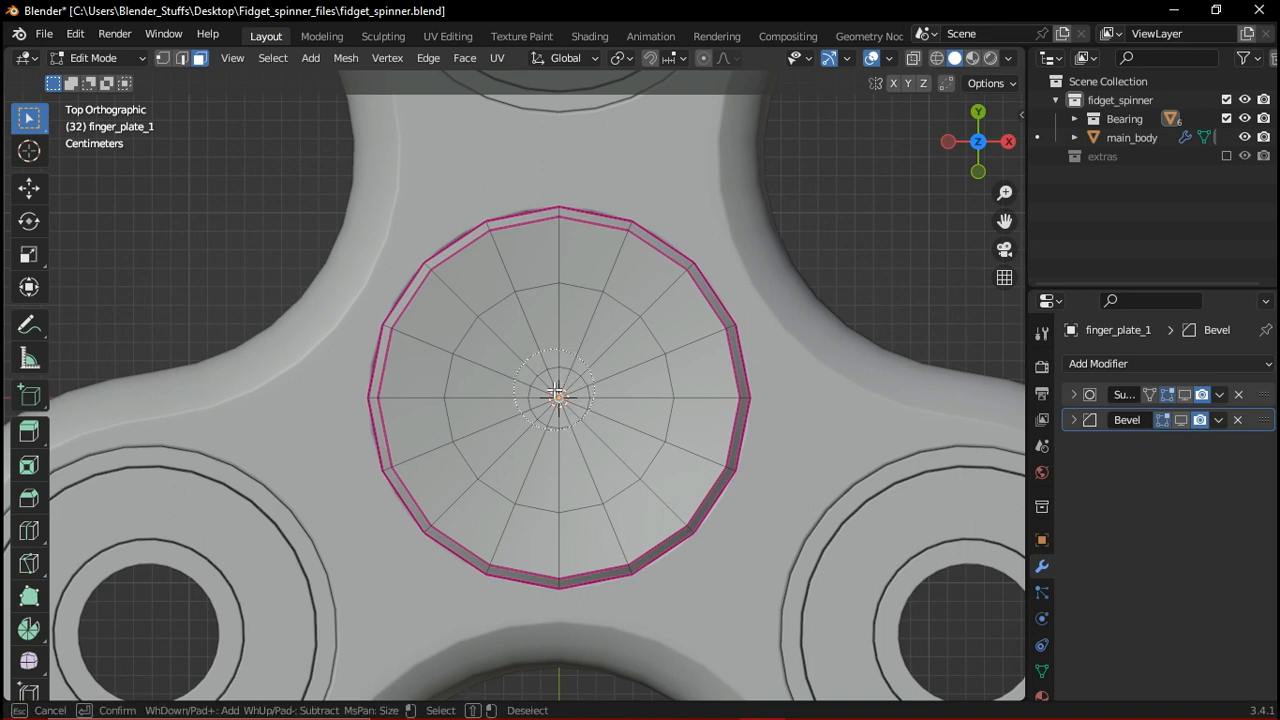
{"action": "left_click", "coordinate": [557, 394]}
{"action": "right_click", "coordinate": [557, 394]}
{"action": "mouse_move", "coordinate": [557, 394]}
{"action": "middle_mouse_down"}
{"action": "mouse_move", "coordinate": [598, 403]}
{"action": "mouse_move", "coordinate": [683, 364]}
{"action": "mouse_move", "coordinate": [691, 390]}
{"action": "middle_mouse_up"}
{"action": "key", "text": "x"}
{"action": "left_click", "coordinate": [622, 426]}
Select the edge loop around the open top rim of finger_plate_1 and fill it with one face
{"action": "key", "text": "2"}
{"action": "left_click", "coordinate": [309, 363], "text": "alt"}
{"action": "middle_click_drag", "start_coordinate": [790, 391], "coordinate": [779, 379]}
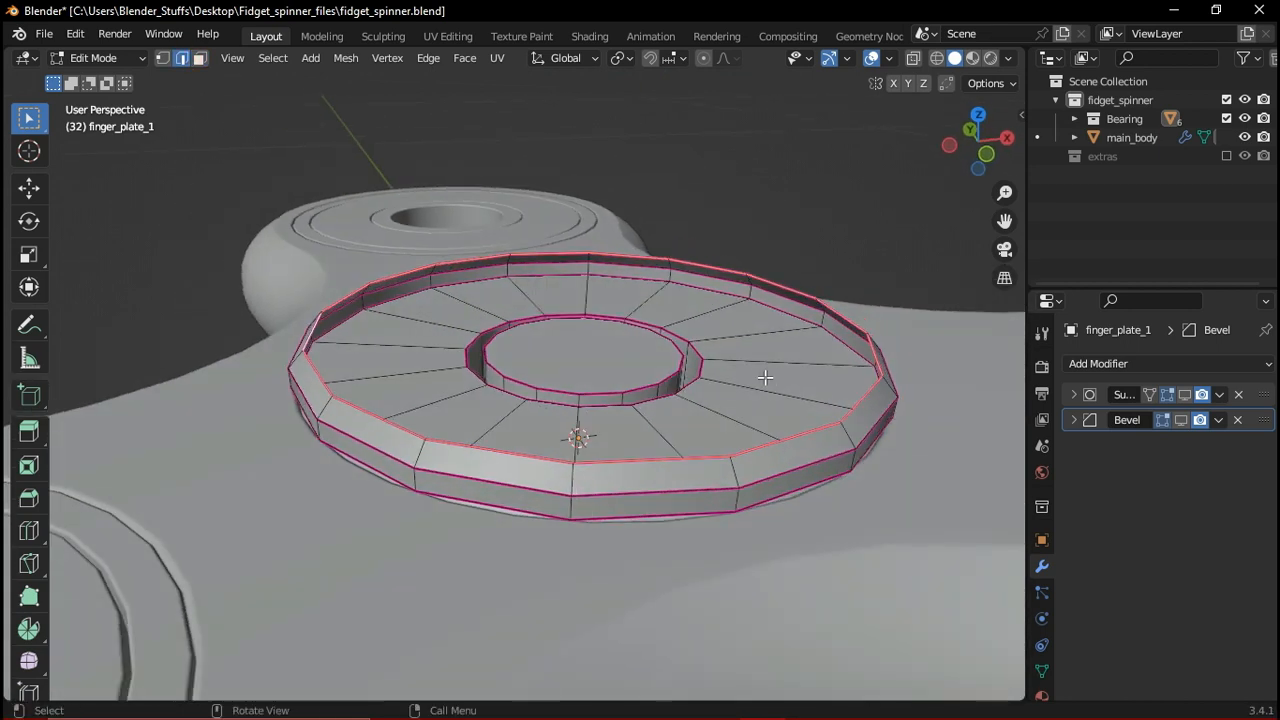
{"action": "key", "text": "f"}
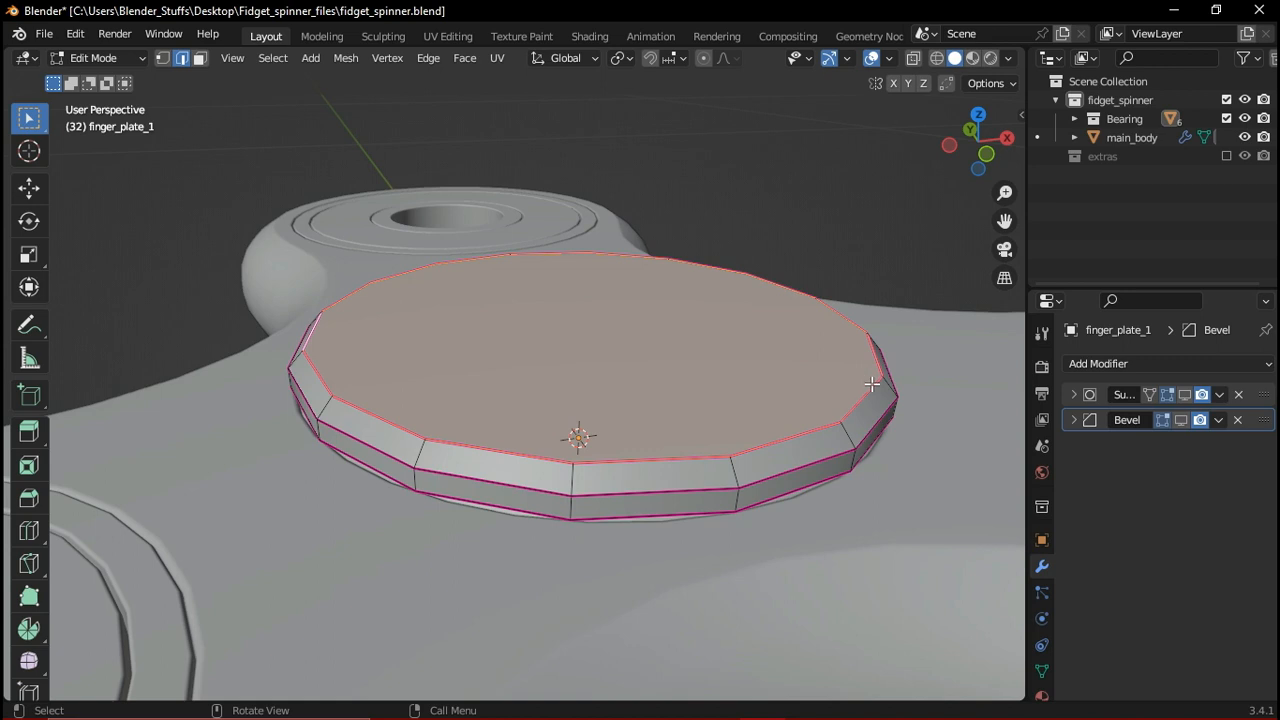
Inset the filled top face of finger_plate_1 by about 7.9 cm
{"action": "key", "text": "i"}
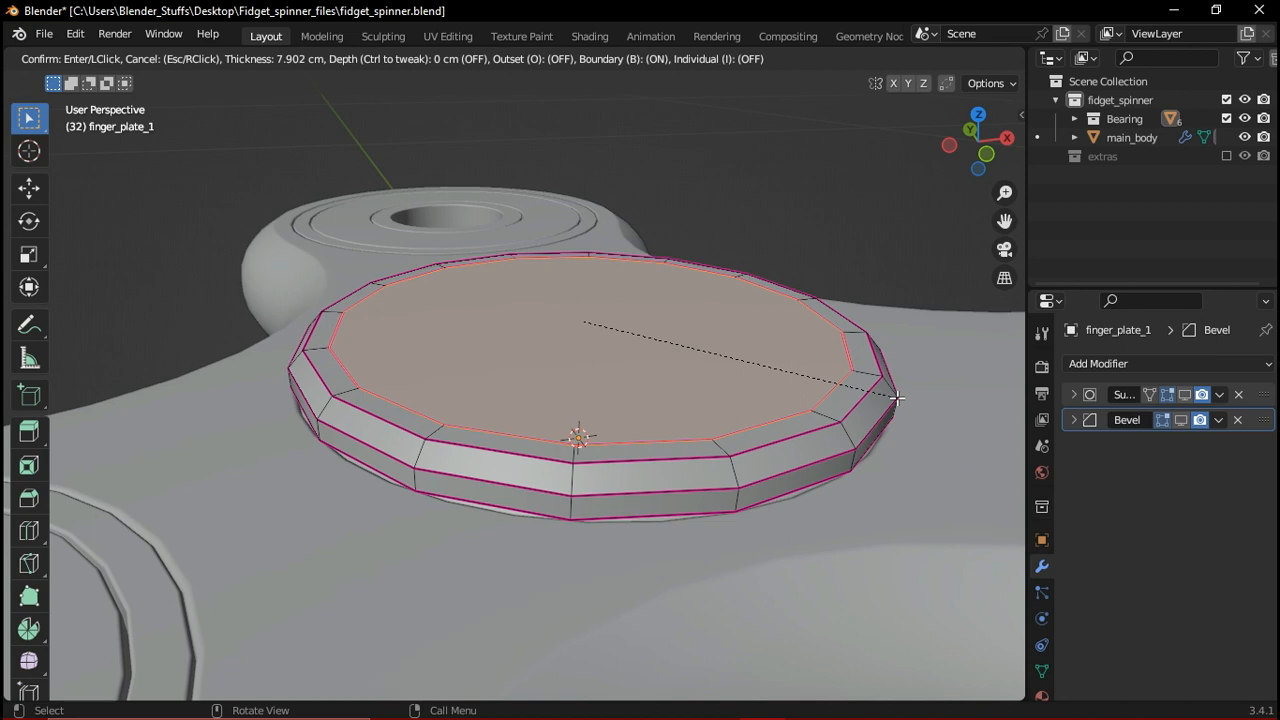
{"action": "left_click", "coordinate": [897, 398]}
{"action": "middle_click_drag", "start_coordinate": [814, 320], "coordinate": [826, 365]}
{"action": "scroll", "coordinate": [903, 326], "scroll_direction": "up", "scroll_amount": 3}
{"action": "scroll", "coordinate": [868, 363], "scroll_direction": "down", "scroll_amount": 4}
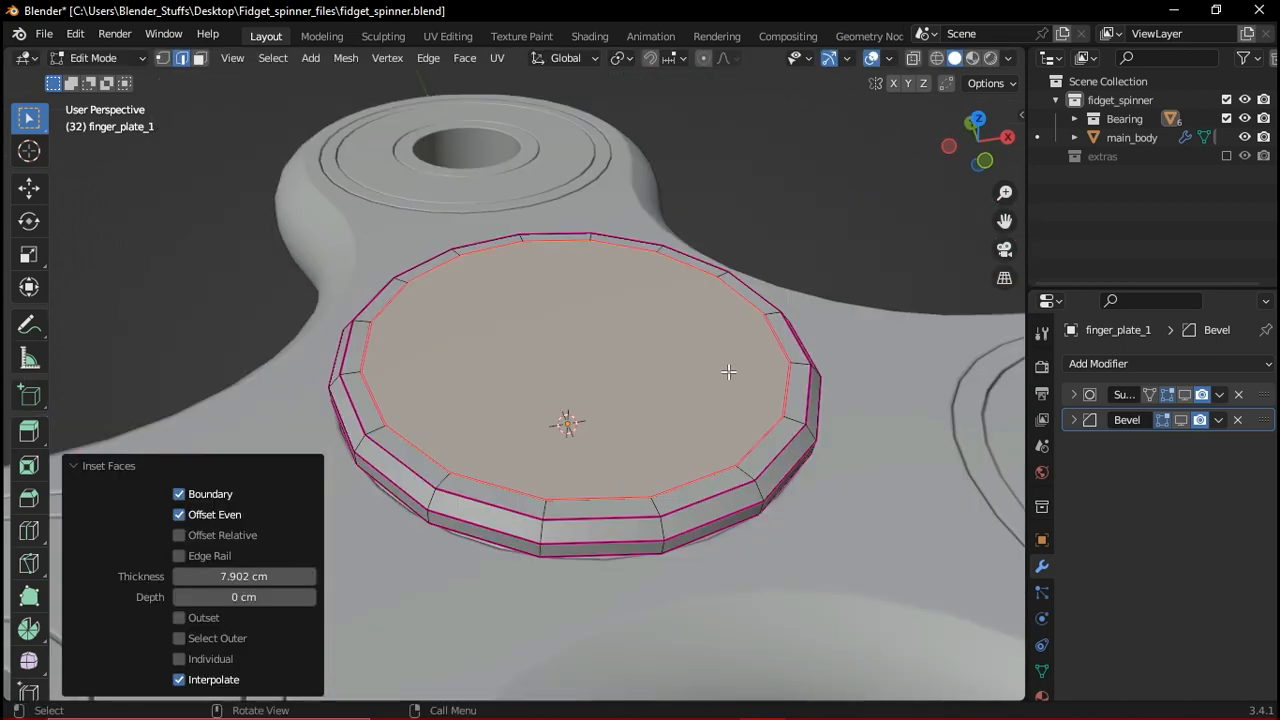
Lower the inset face about 0.186 cm along Z and raise it back by about 0.032 cm
{"action": "key", "text": "n"}
{"action": "left_click_drag", "start_coordinate": [900, 337], "coordinate": [918, 337]}
{"action": "middle_click_drag", "start_coordinate": [600, 371], "coordinate": [604, 444]}
{"action": "key", "text": "n"}
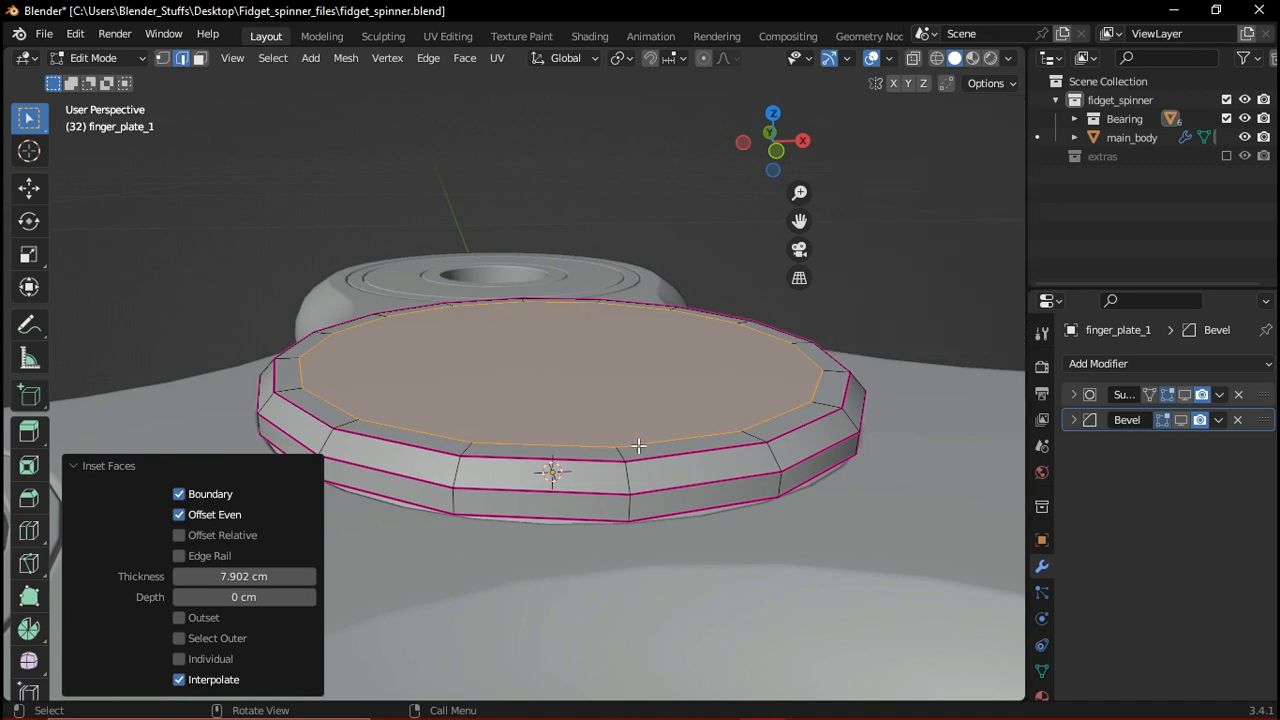
{"action": "key", "text": "ctrl+space"}
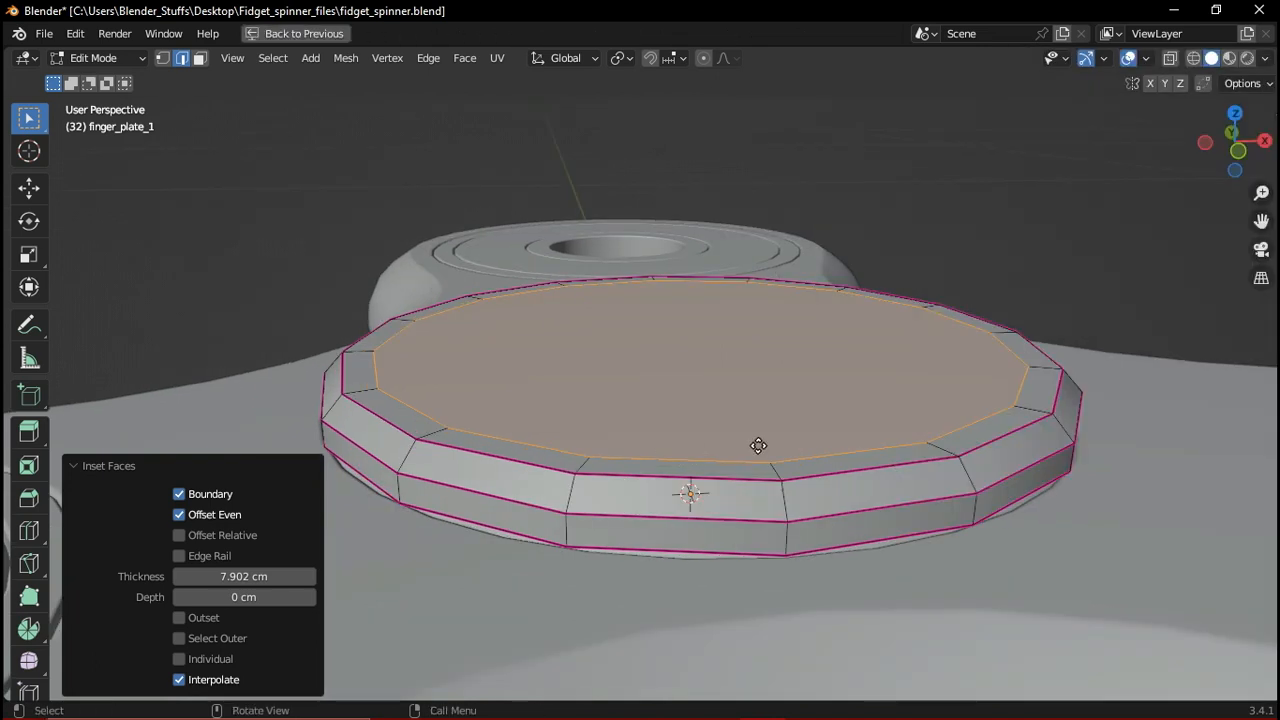
{"action": "key", "text": "g"}
{"action": "key", "text": "z"}
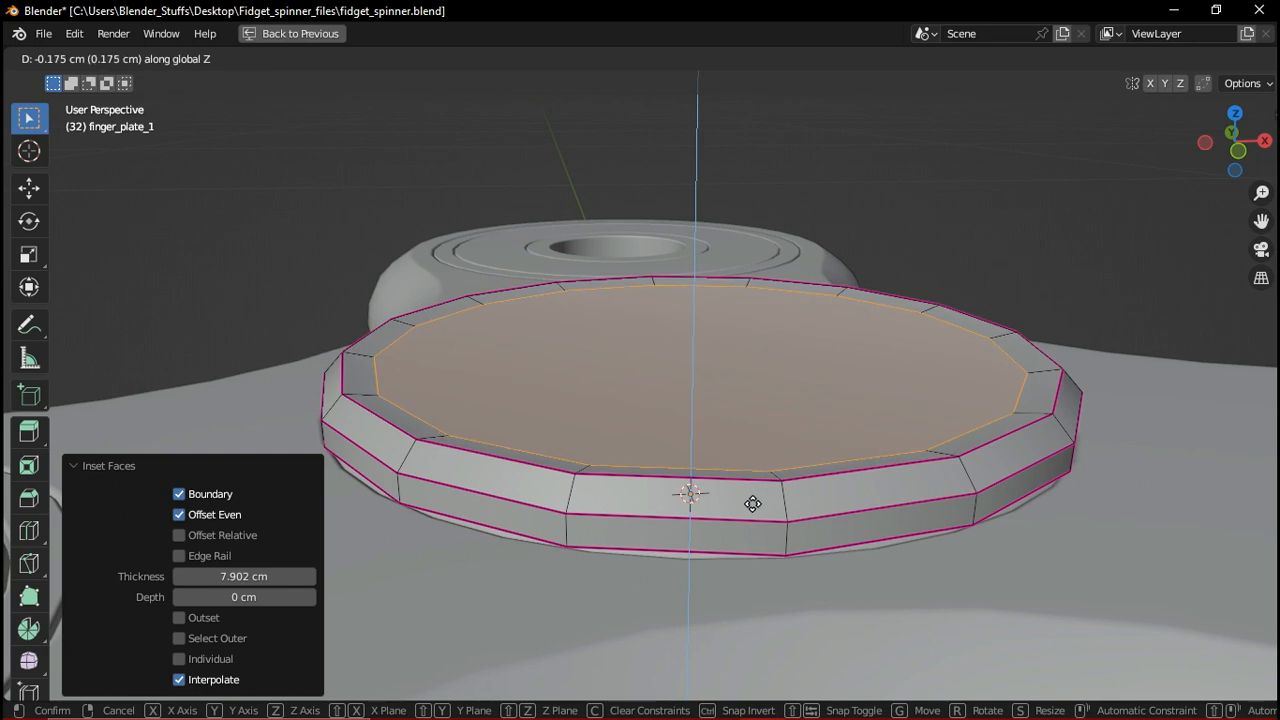
{"action": "left_click", "coordinate": [752, 507]}
{"action": "middle_click_drag", "start_coordinate": [752, 507], "coordinate": [765, 438]}
{"action": "key", "text": "g"}
{"action": "key", "text": "z"}
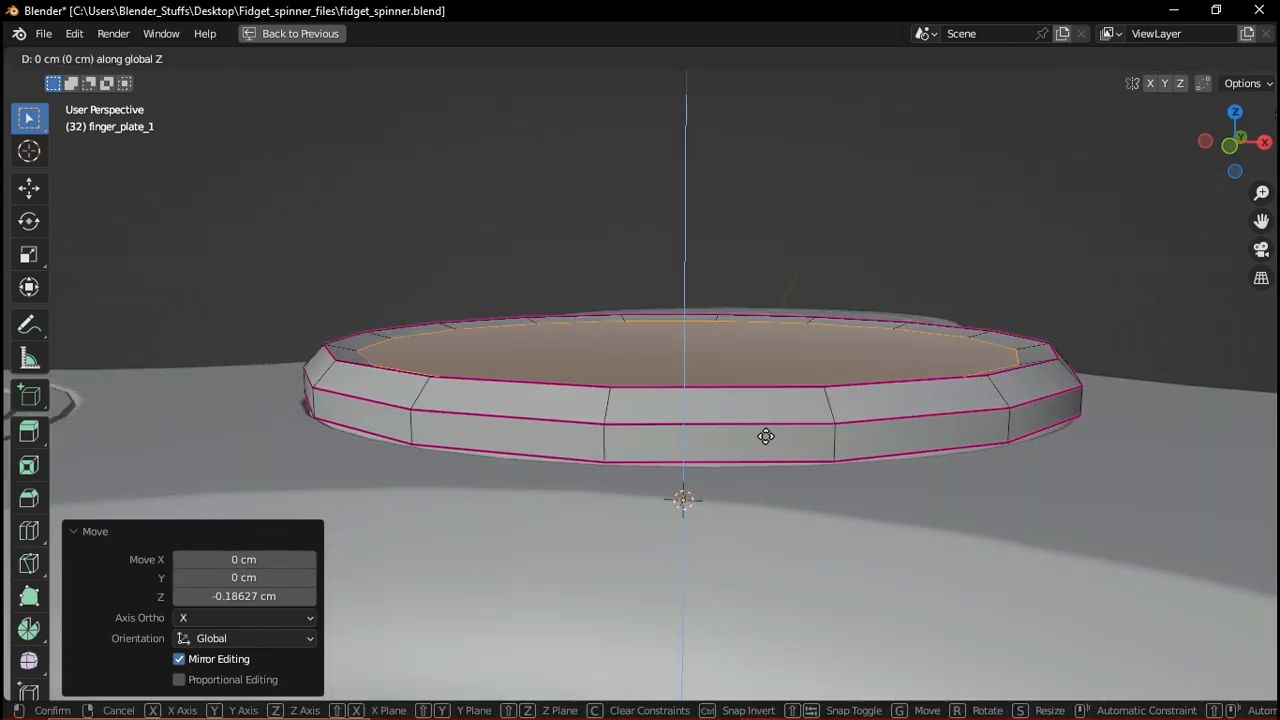
{"action": "left_click", "coordinate": [767, 427]}
{"action": "middle_click_drag", "start_coordinate": [831, 443], "coordinate": [818, 494]}
{"action": "scroll", "coordinate": [899, 453], "scroll_direction": "up", "scroll_amount": 2}
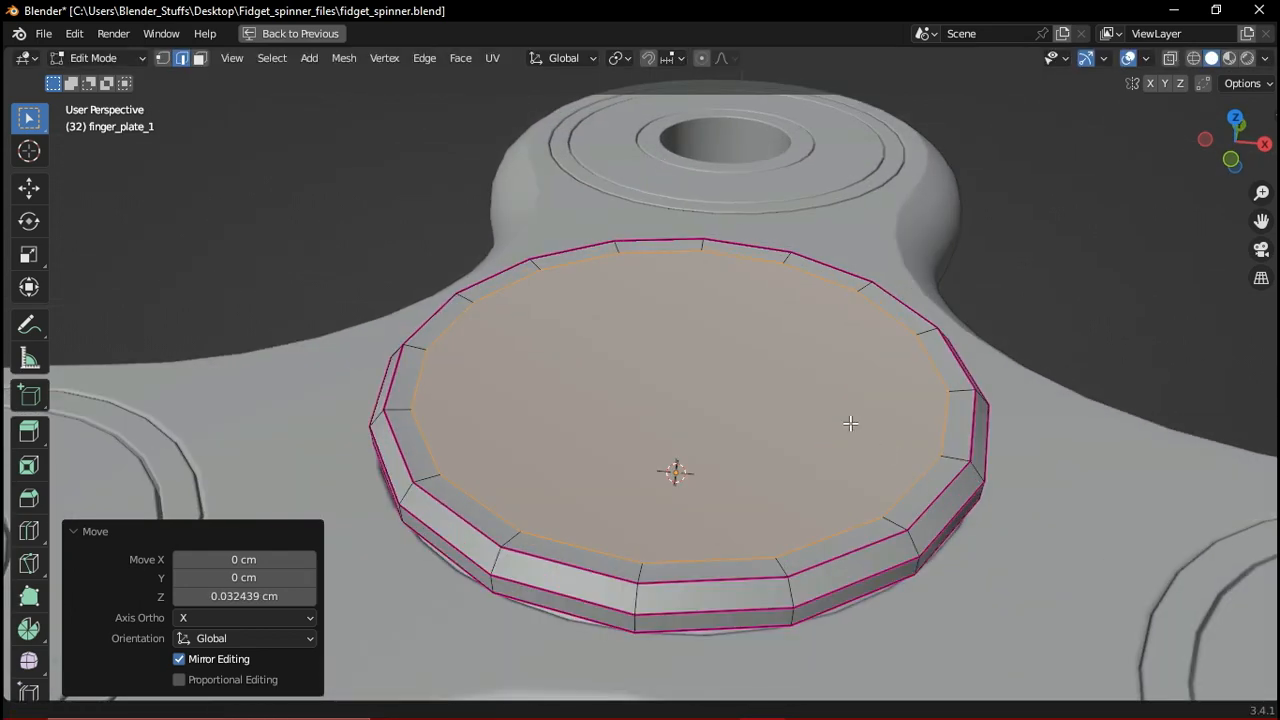
Scale the inset top face down to about 0.971
{"action": "scroll", "coordinate": [850, 415], "scroll_direction": "up", "scroll_amount": 1}
{"action": "key", "text": "s"}
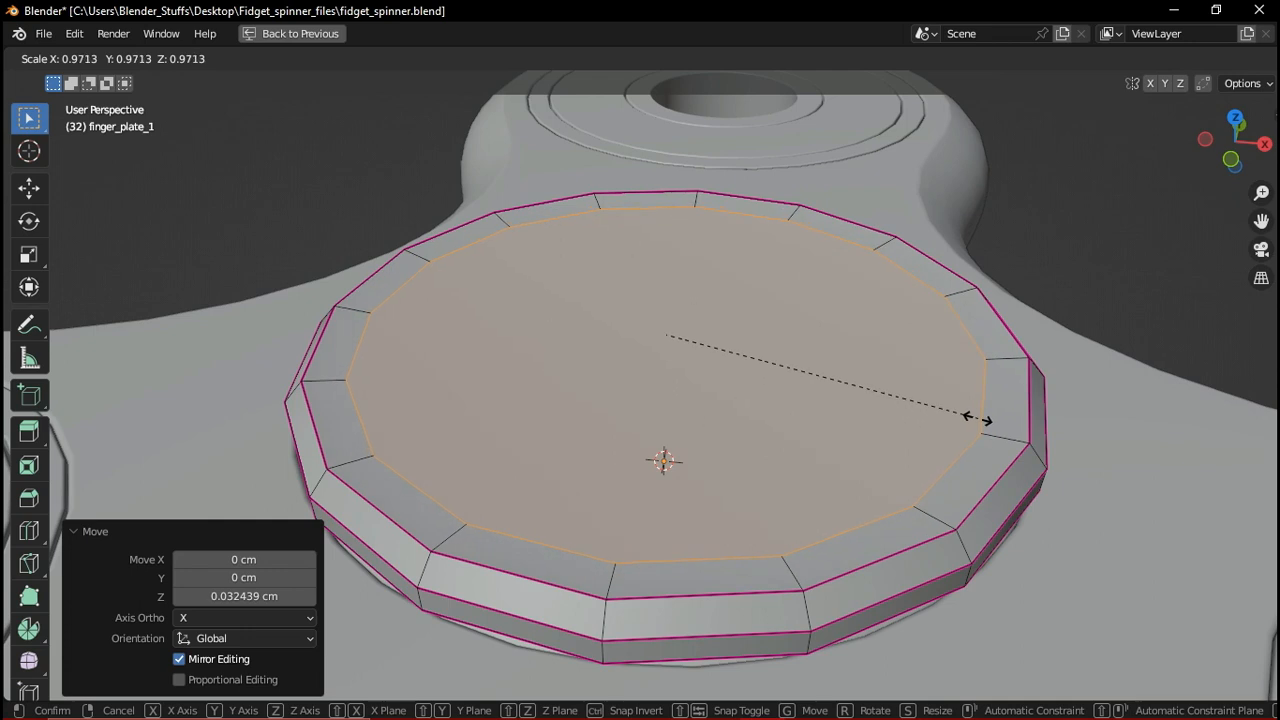
{"action": "left_click", "coordinate": [978, 420]}
{"action": "scroll", "coordinate": [900, 425], "scroll_direction": "down", "scroll_amount": 2}
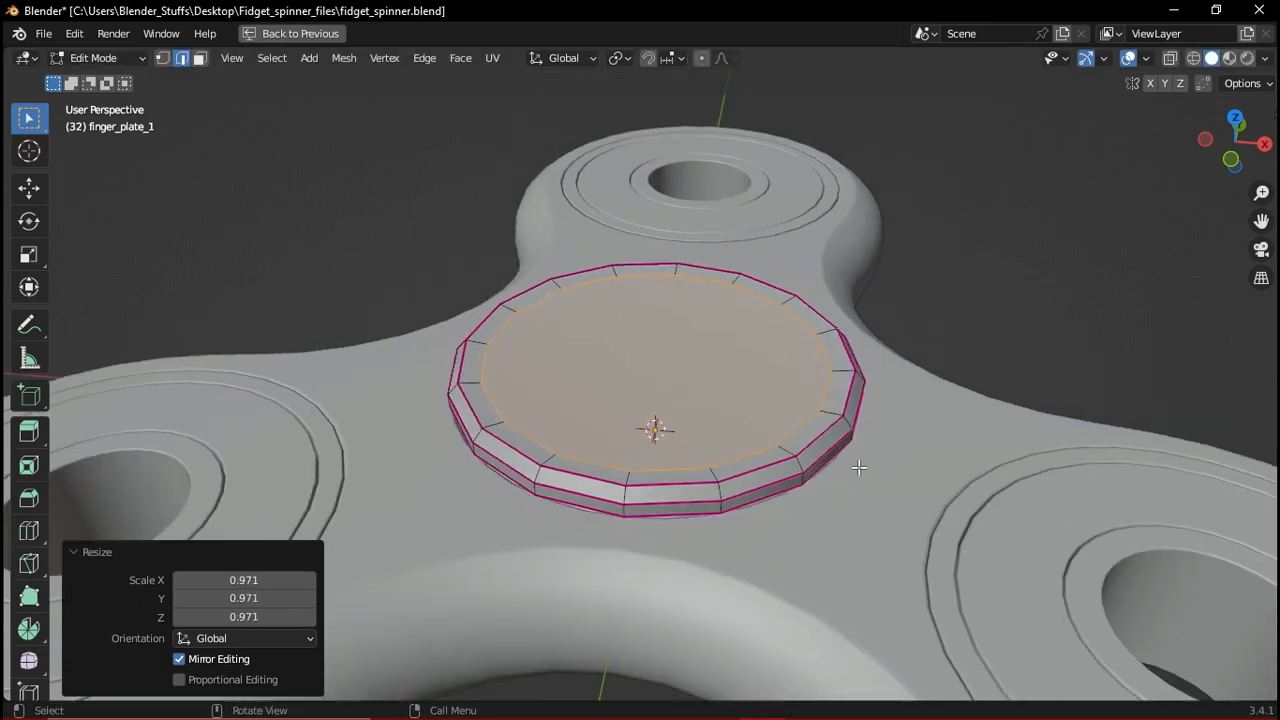
{"action": "scroll", "coordinate": [900, 400], "scroll_direction": "up", "scroll_amount": 1}
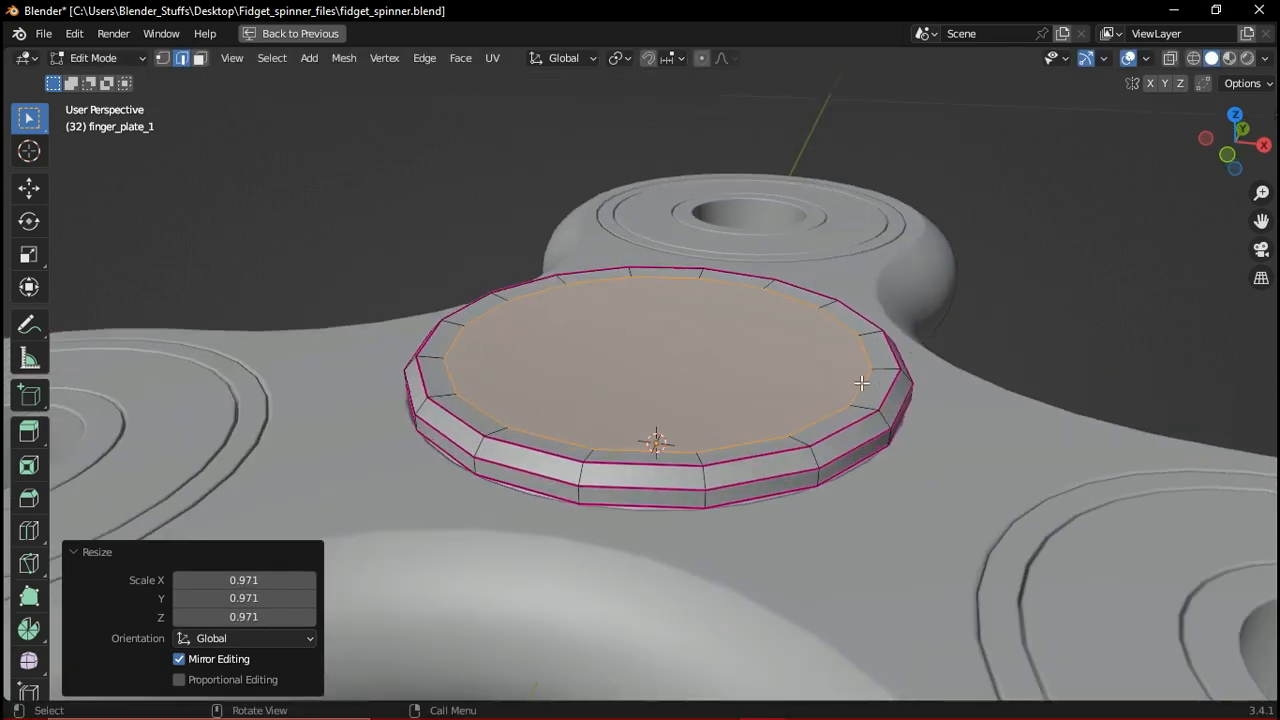
Replace the single inset face with a Grid Fill of span 4 across its rim edge loop
{"action": "key", "text": "x"}
{"action": "left_click", "coordinate": [804, 387]}
{"action": "left_click", "coordinate": [862, 356], "text": "alt"}
{"action": "scroll", "coordinate": [874, 370], "scroll_direction": "up", "scroll_amount": 2}
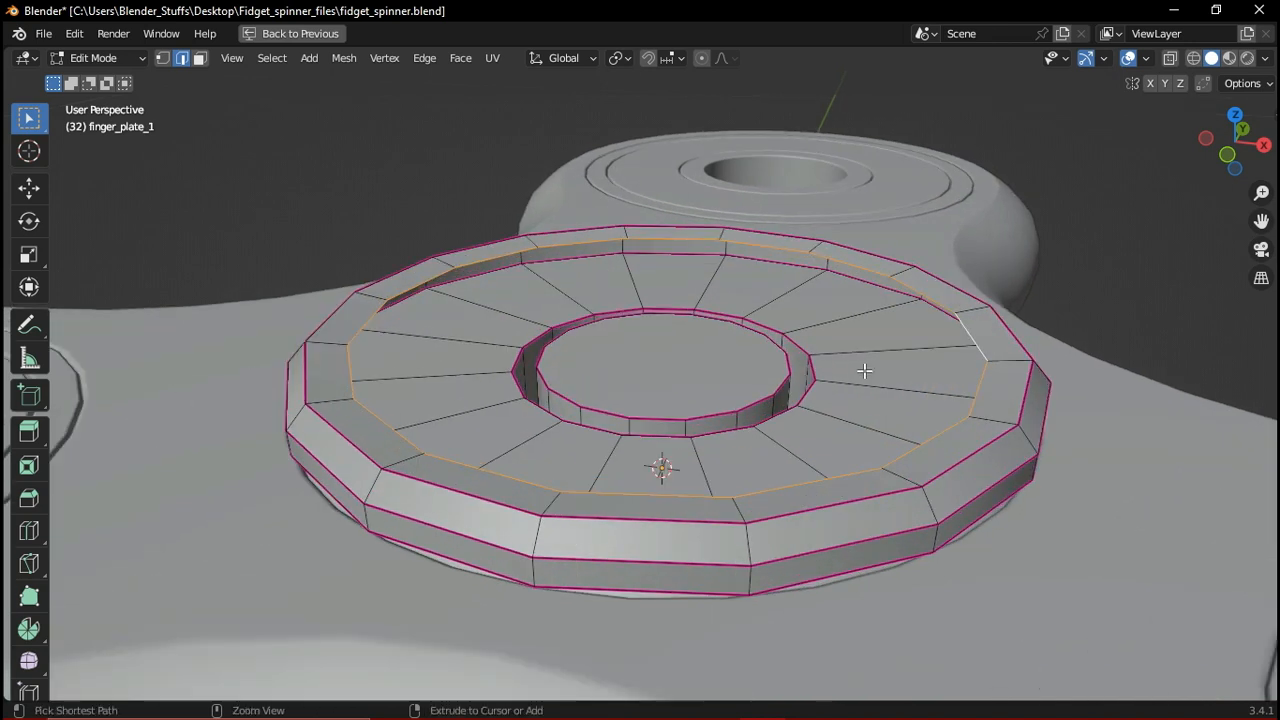
{"action": "key", "text": "ctrl+f"}
{"action": "left_click", "coordinate": [794, 532]}
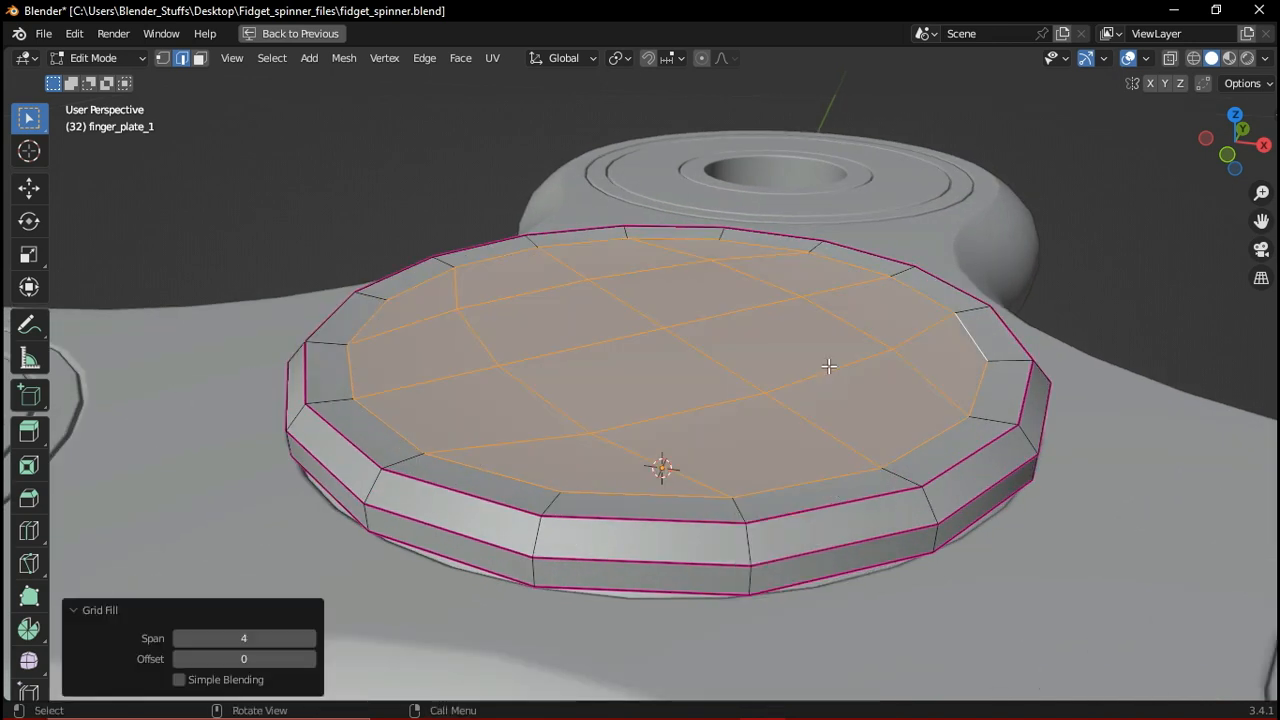
{"action": "scroll", "coordinate": [829, 366], "scroll_direction": "down", "scroll_amount": 5}
Set the Grid Fill offset to 2 so the grid lines align with the X and Y axes in top view
{"action": "middle_click_drag", "start_coordinate": [829, 366], "coordinate": [794, 437]}
{"action": "key", "text": "KP_7"}
{"action": "scroll", "coordinate": [483, 445], "scroll_direction": "up", "scroll_amount": 1}
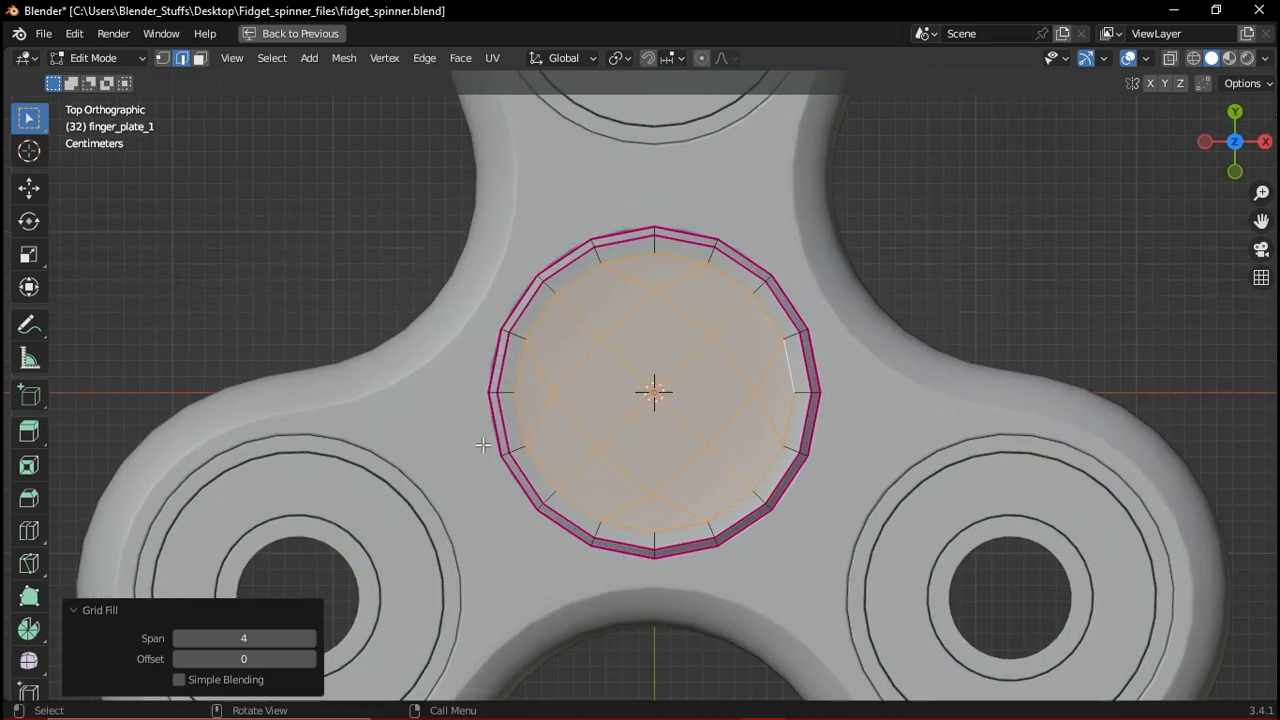
{"action": "scroll", "coordinate": [483, 445], "scroll_direction": "up", "scroll_amount": 1}
{"action": "left_click", "coordinate": [310, 659]}
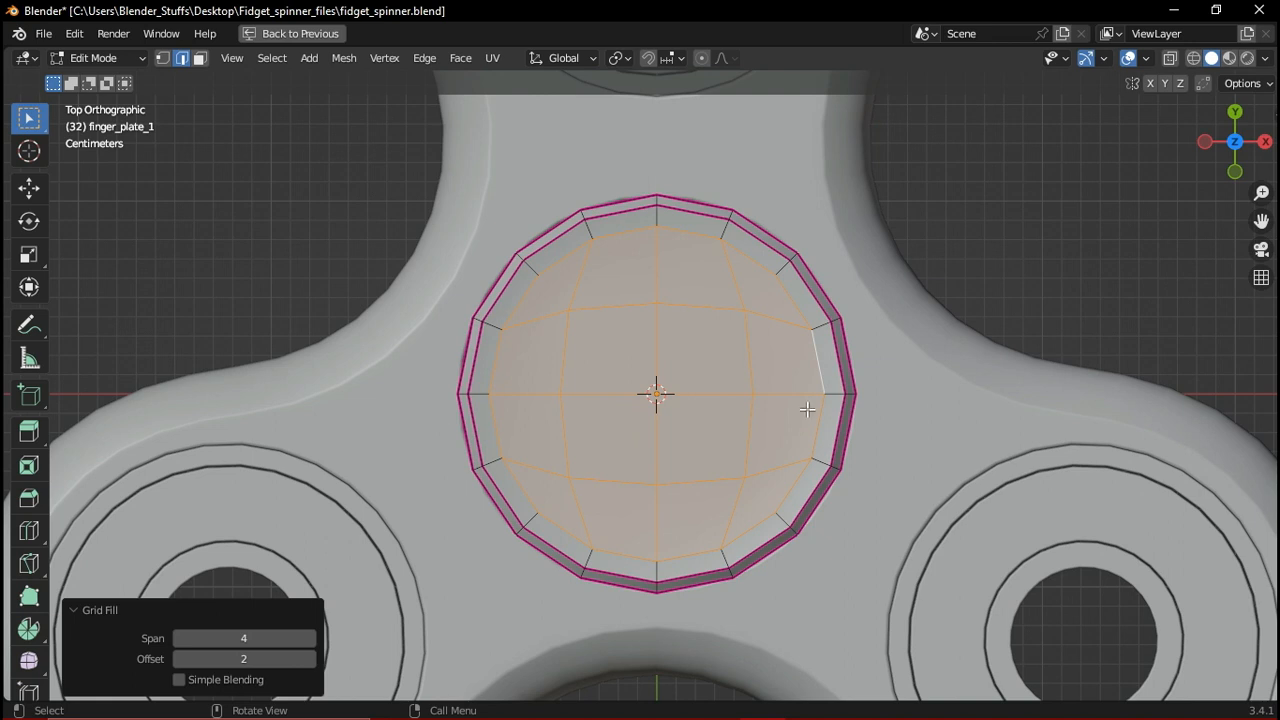
Select the four central faces of the plate's filled top and round them with LoopTools Circle
{"action": "scroll", "coordinate": [923, 429], "scroll_direction": "down", "scroll_amount": 2}
{"action": "middle_click_drag", "start_coordinate": [923, 429], "coordinate": [725, 355]}
{"action": "scroll", "coordinate": [696, 397], "scroll_direction": "up", "scroll_amount": 2}
{"action": "left_click", "coordinate": [202, 59]}
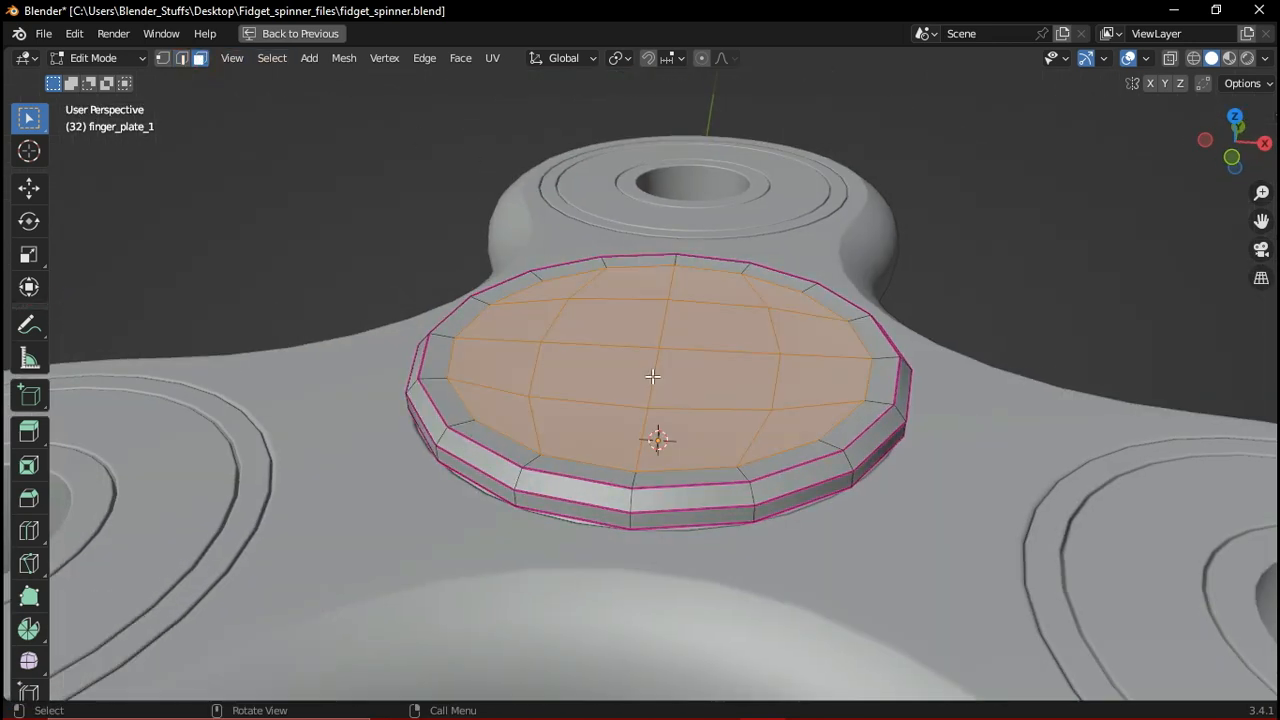
{"action": "left_click_drag", "start_coordinate": [623, 325], "coordinate": [709, 371]}
{"action": "middle_click_drag", "start_coordinate": [709, 371], "coordinate": [744, 397]}
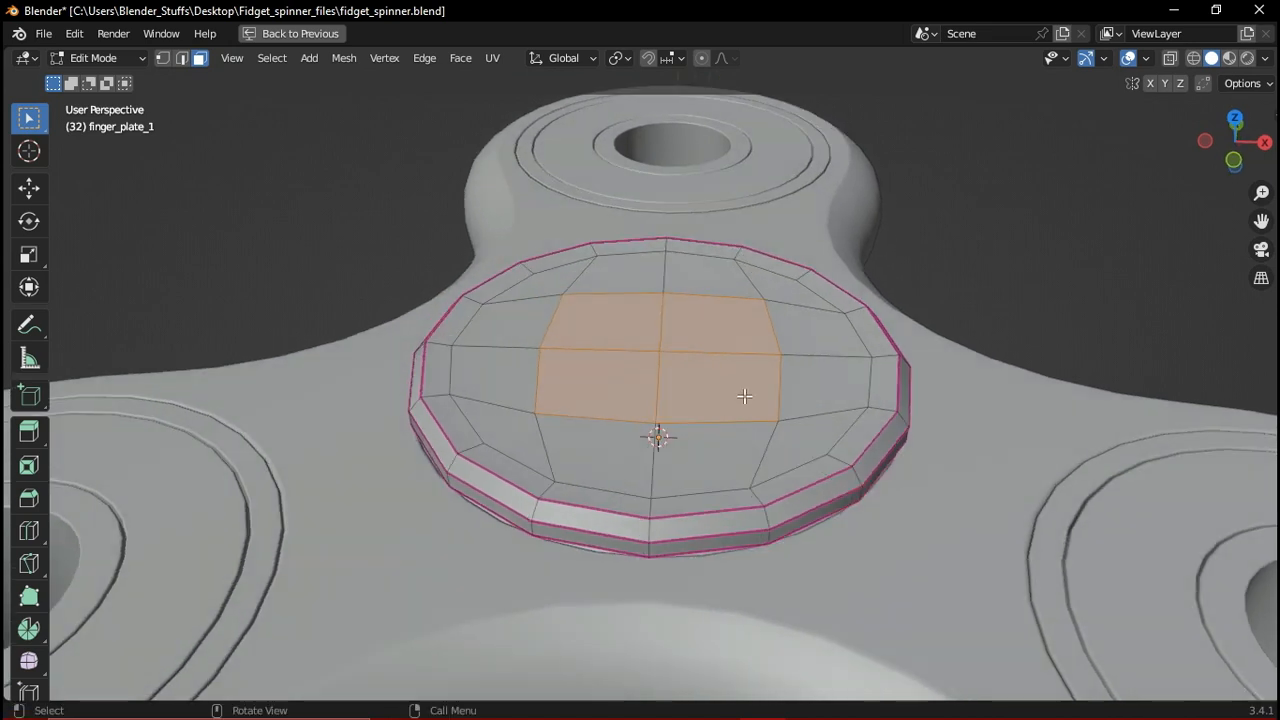
{"action": "right_click", "coordinate": [745, 372]}
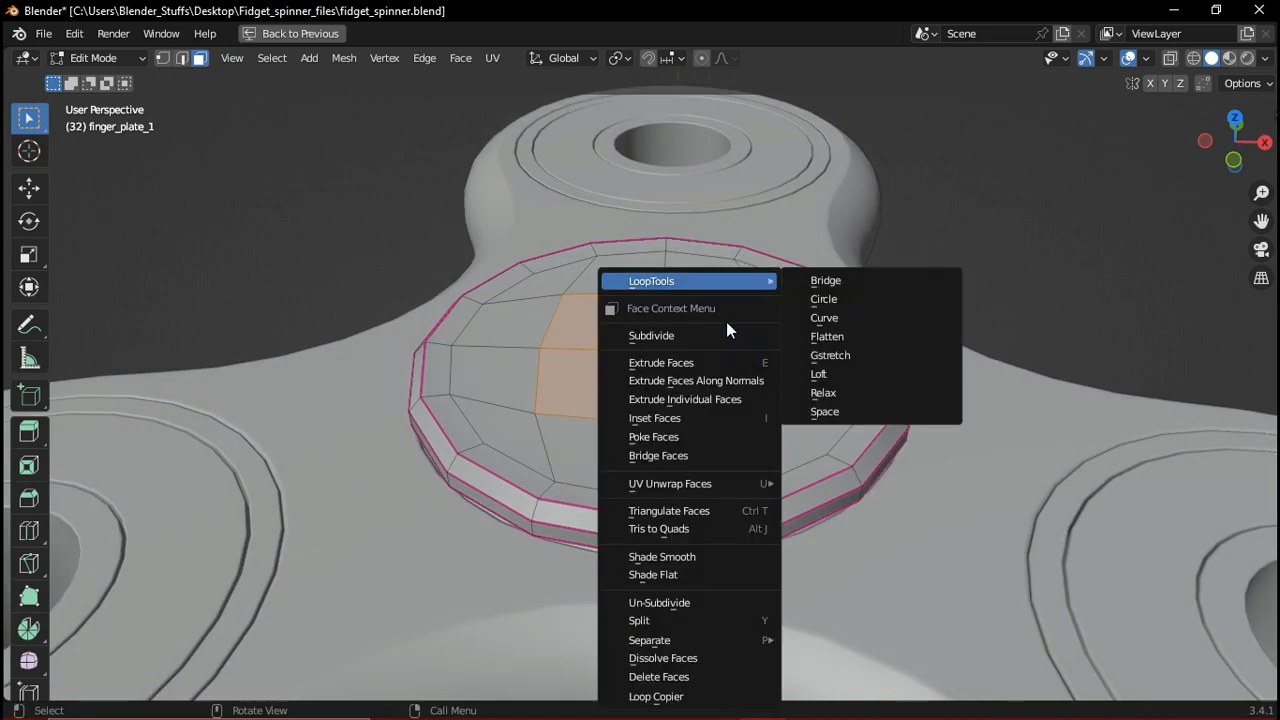
{"action": "left_click", "coordinate": [832, 298]}
Lower the rounded central faces about 0.162 cm along Z to start the dish
{"action": "middle_click_drag", "start_coordinate": [746, 363], "coordinate": [765, 306]}
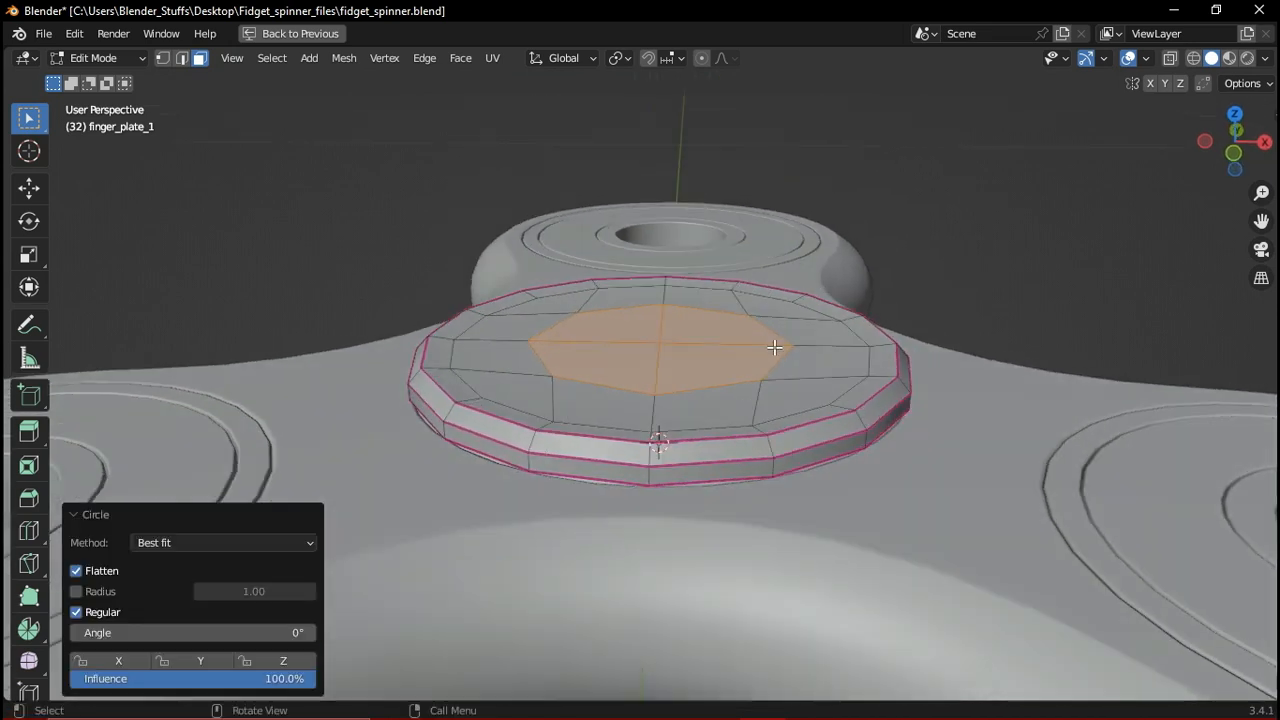
{"action": "key", "text": "KP_1"}
{"action": "scroll", "coordinate": [747, 328], "scroll_direction": "up", "scroll_amount": 3}
{"action": "key", "text": "alt+z"}
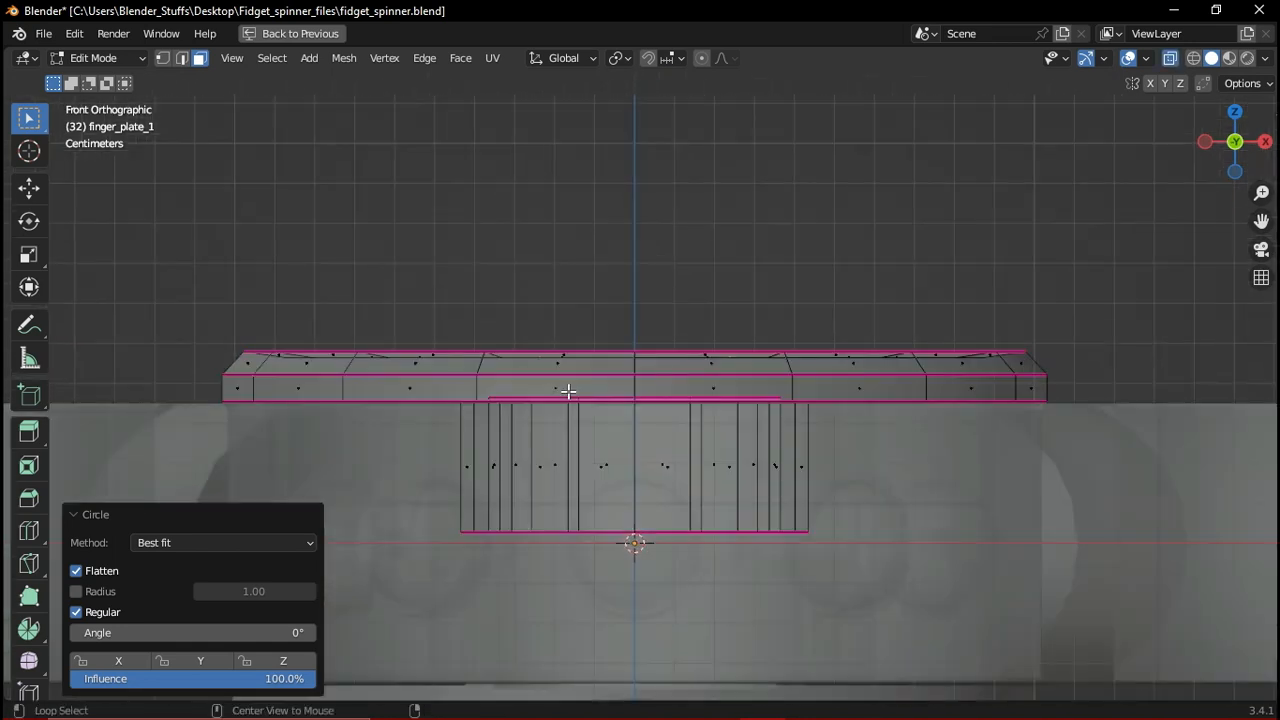
{"action": "key", "text": "g"}
{"action": "key", "text": "z"}
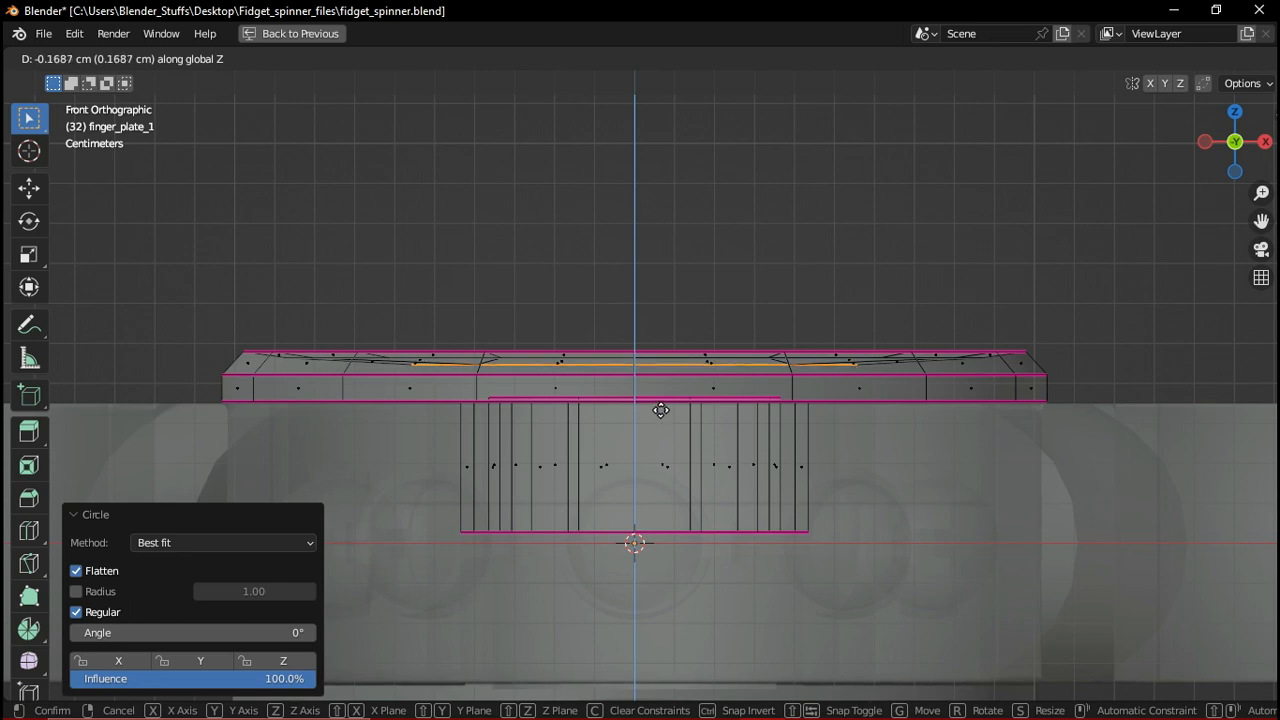
{"action": "left_click", "coordinate": [697, 338]}
{"action": "middle_click_drag", "start_coordinate": [697, 338], "coordinate": [680, 371]}
{"action": "key", "text": "alt+z"}
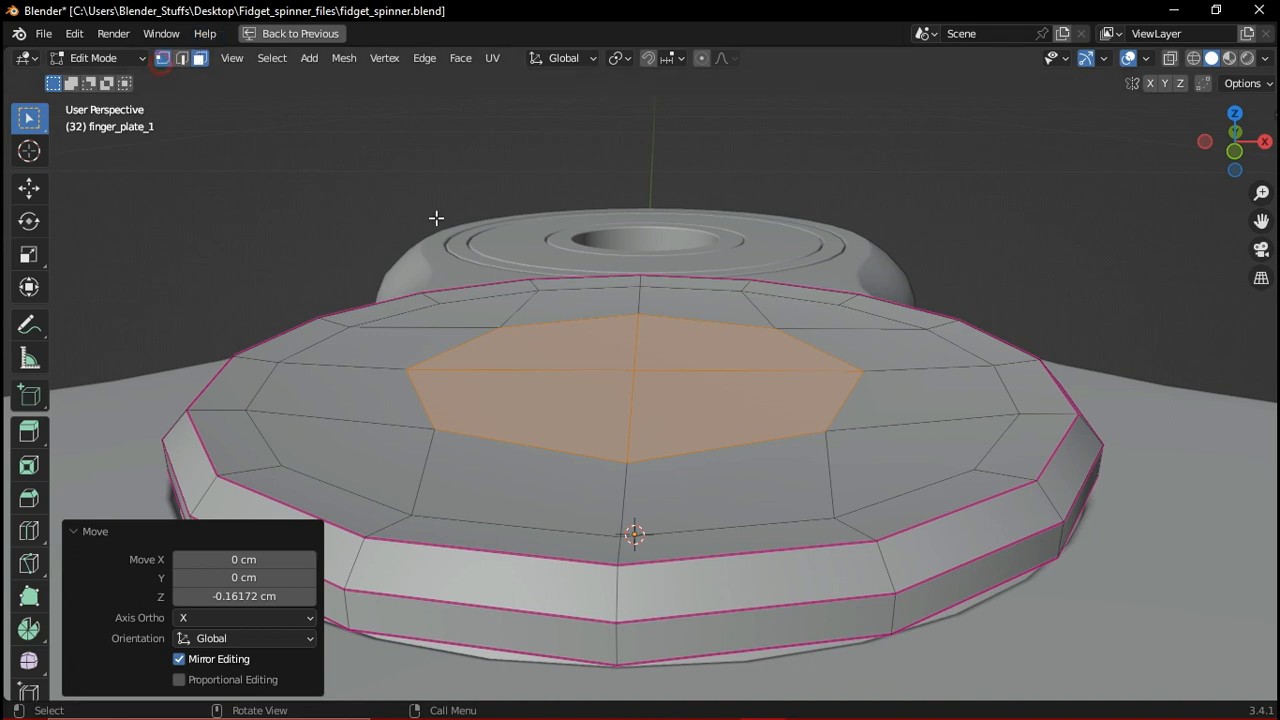
Select the vertex at the center of the plate's top and move it down along Z to deepen the dish
{"action": "left_click", "coordinate": [634, 368]}
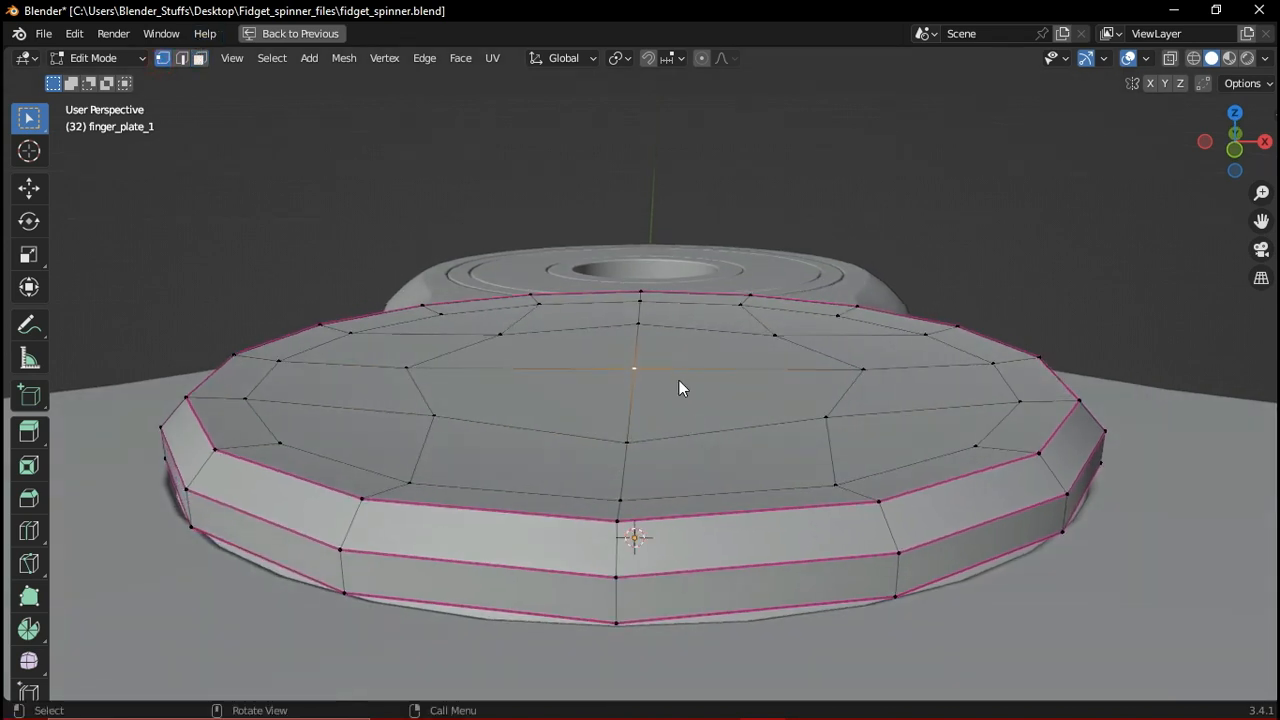
{"action": "key", "text": "KP_1"}
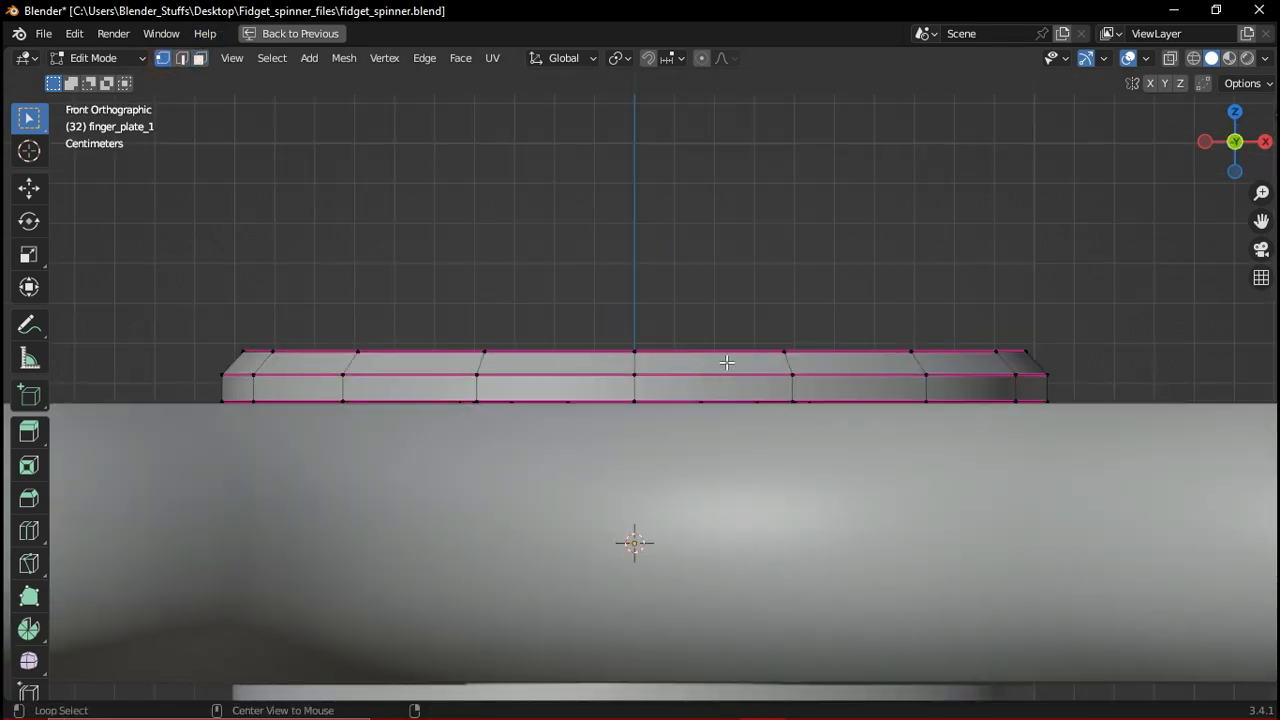
{"action": "key", "text": "alt+z"}
{"action": "key", "text": "g"}
{"action": "key", "text": "z"}
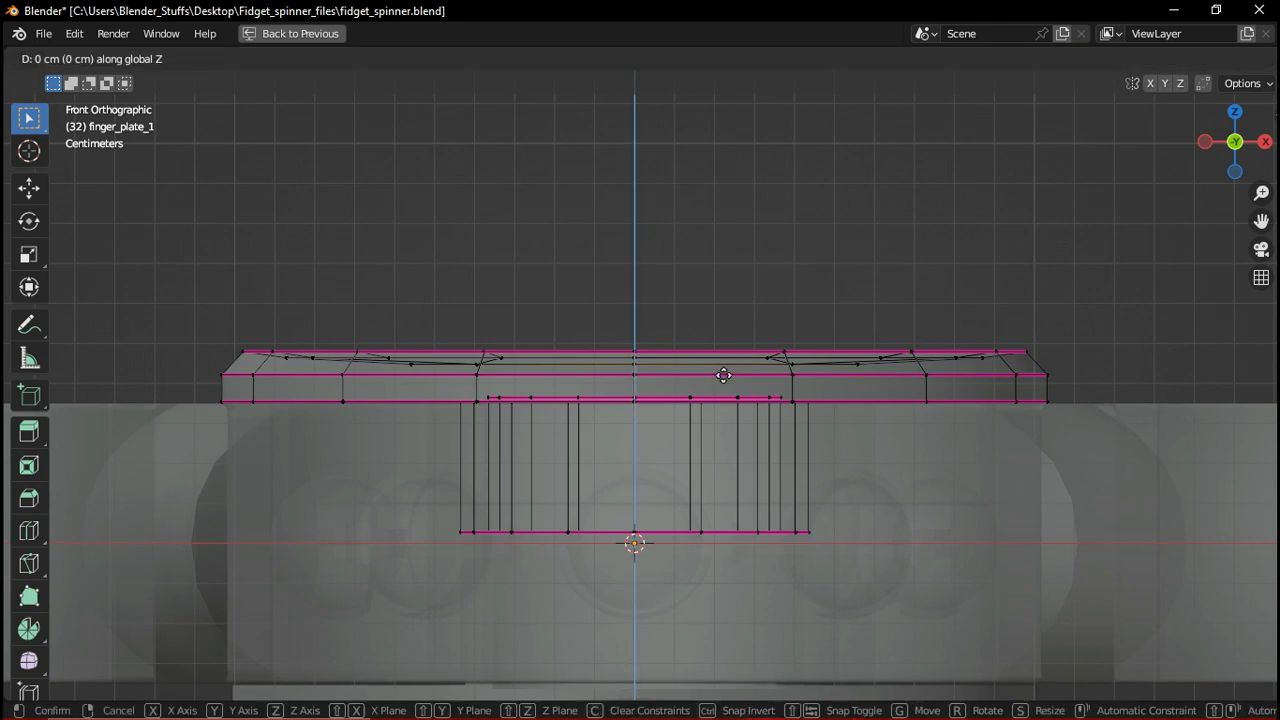
{"action": "left_click", "coordinate": [722, 426]}
{"action": "middle_click_drag", "start_coordinate": [722, 426], "coordinate": [707, 457]}
{"action": "key", "text": "alt+z"}
Leave mesh editing, display the Subdivision and Bevel modifiers of finger_plate_1 in the viewport, and deselect the plate
{"action": "key", "text": "Tab"}
{"action": "scroll", "coordinate": [707, 456], "scroll_direction": "down", "scroll_amount": 3}
{"action": "key", "text": "ctrl+space"}
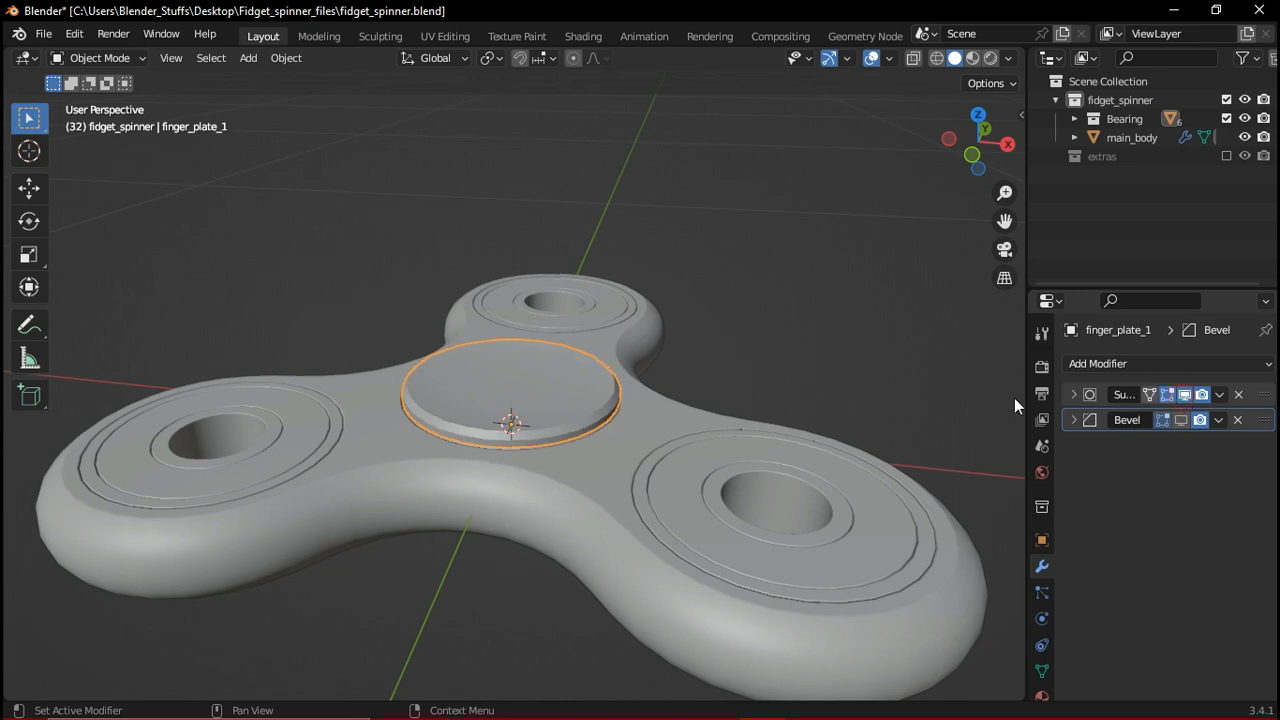
{"action": "scroll", "coordinate": [706, 337], "scroll_direction": "up", "scroll_amount": 3}
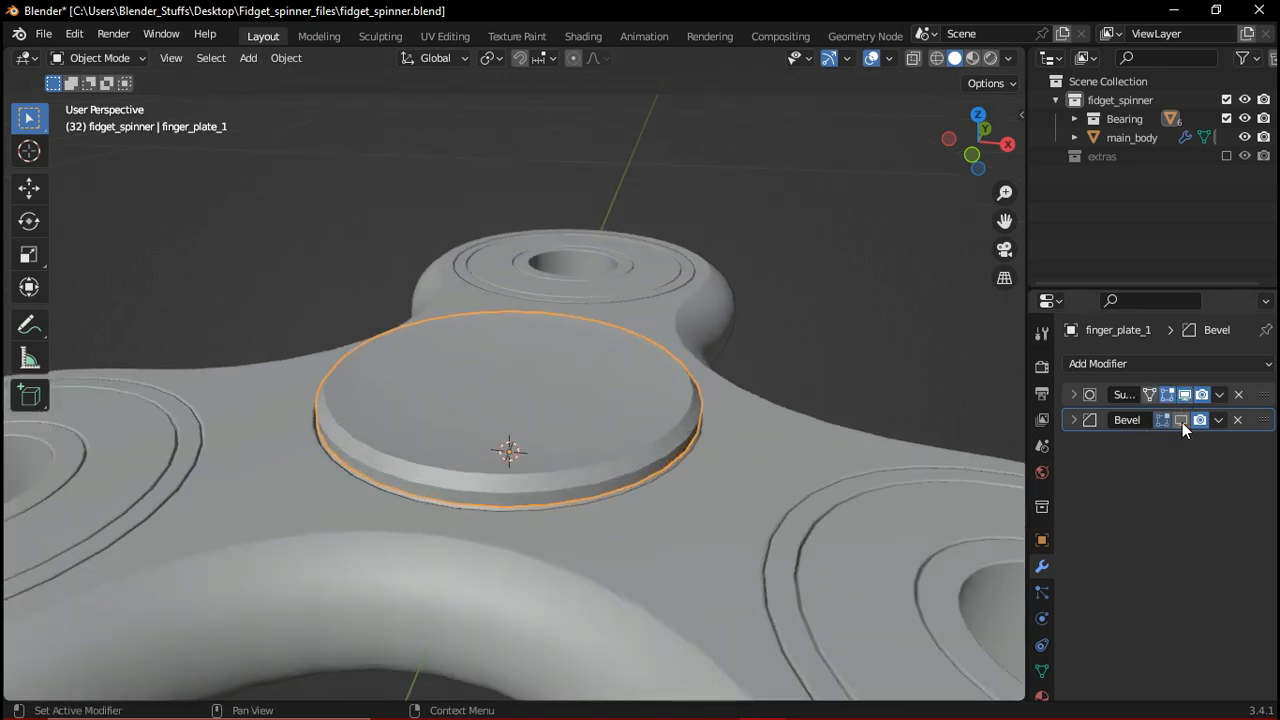
{"action": "left_click", "coordinate": [861, 326]}
Switch the viewport lighting to MatCap with the glossy red material
{"action": "left_click", "coordinate": [1009, 57]}
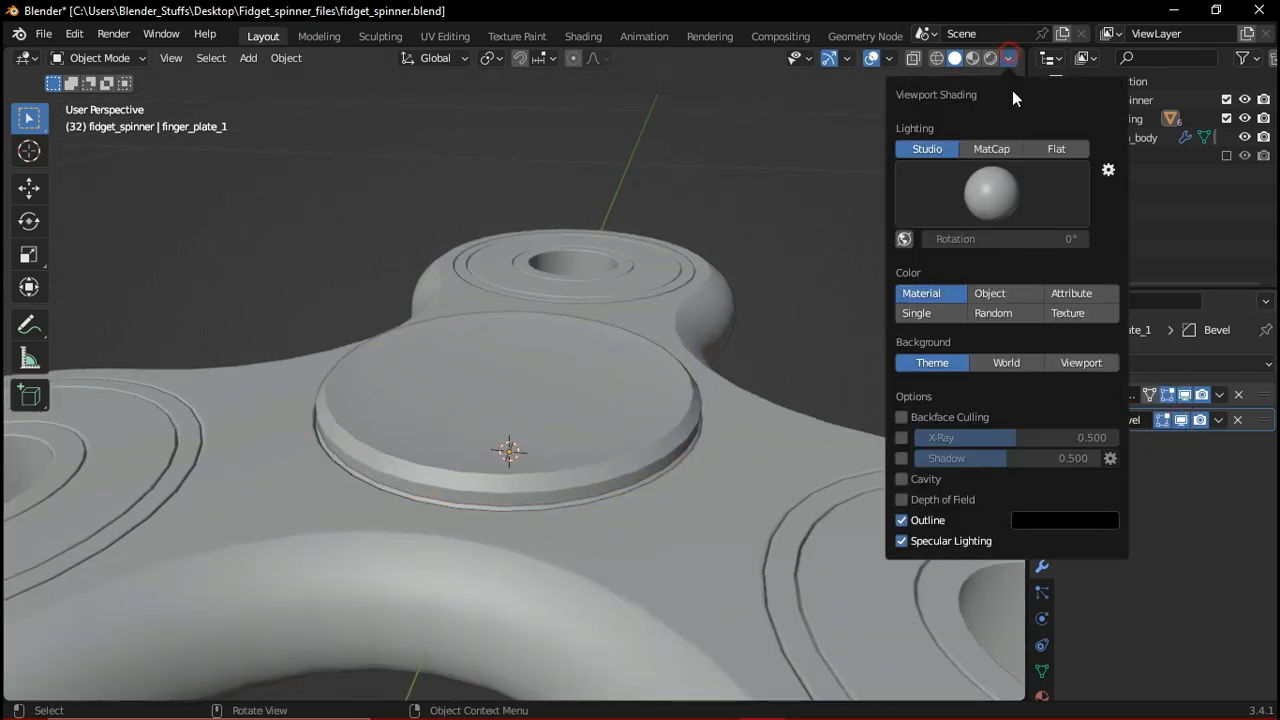
{"action": "left_click", "coordinate": [1010, 186]}
{"action": "left_click", "coordinate": [993, 149]}
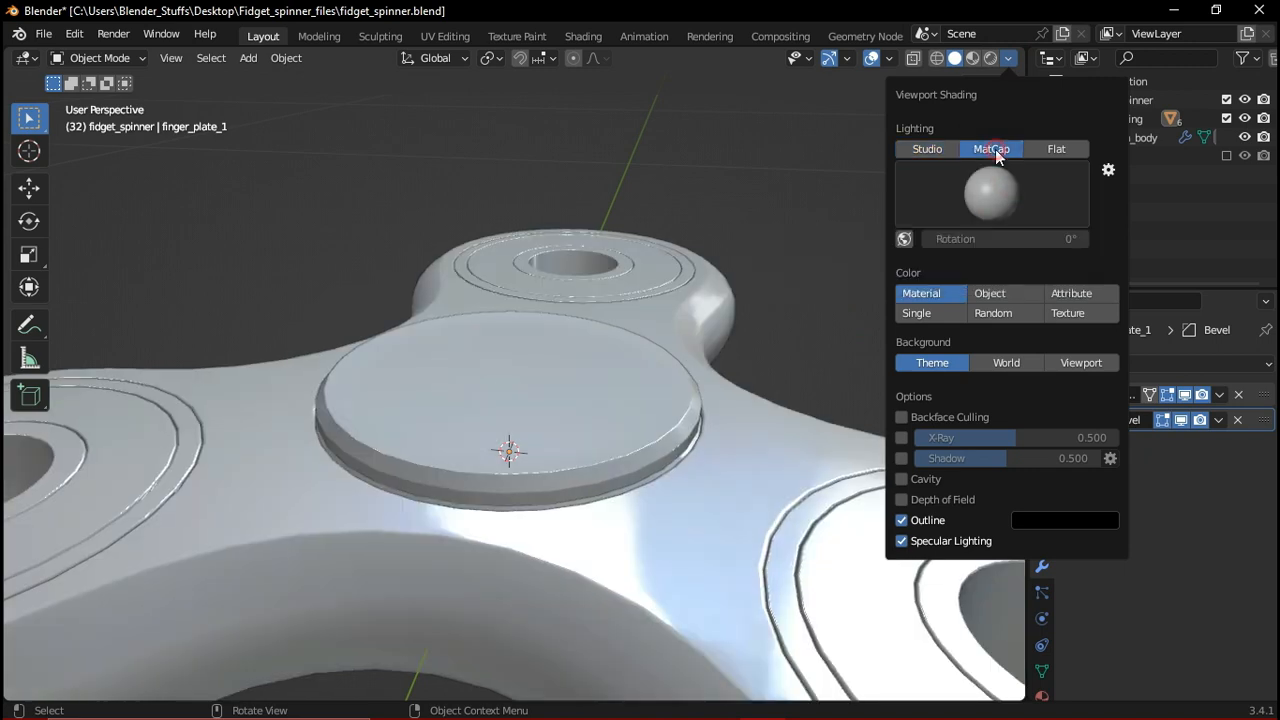
{"action": "left_click", "coordinate": [991, 192]}
{"action": "left_click", "coordinate": [976, 336]}
{"action": "mouse_move", "coordinate": [480, 383]}
{"action": "middle_mouse_down"}
{"action": "mouse_move", "coordinate": [603, 451]}
{"action": "mouse_move", "coordinate": [617, 466]}
{"action": "mouse_move", "coordinate": [563, 466]}
{"action": "mouse_move", "coordinate": [603, 477]}
{"action": "middle_mouse_up"}
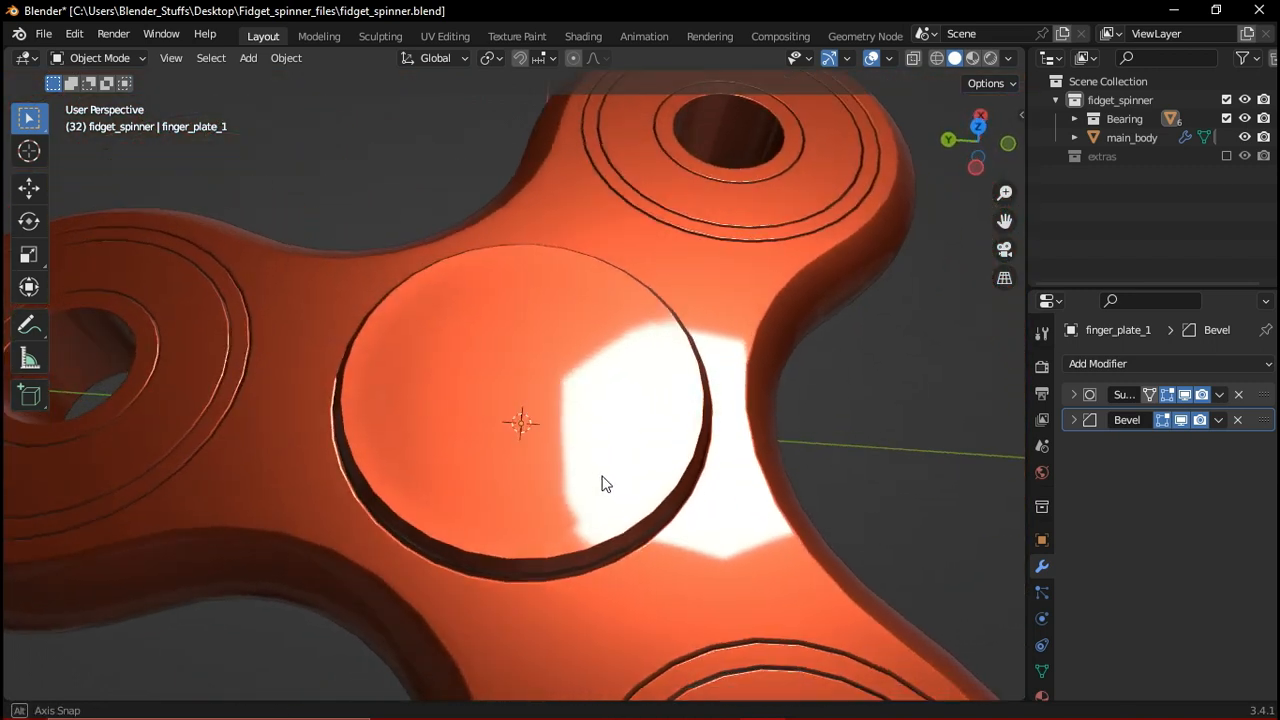
Examine the rebuilt finger plate's dished top and side profile for shading artifacts from several angles, using X-ray in front view
{"action": "scroll", "coordinate": [521, 458], "scroll_direction": "up", "scroll_amount": 2}
{"action": "middle_click_drag", "start_coordinate": [521, 458], "coordinate": [483, 362]}
{"action": "left_click", "coordinate": [466, 336]}
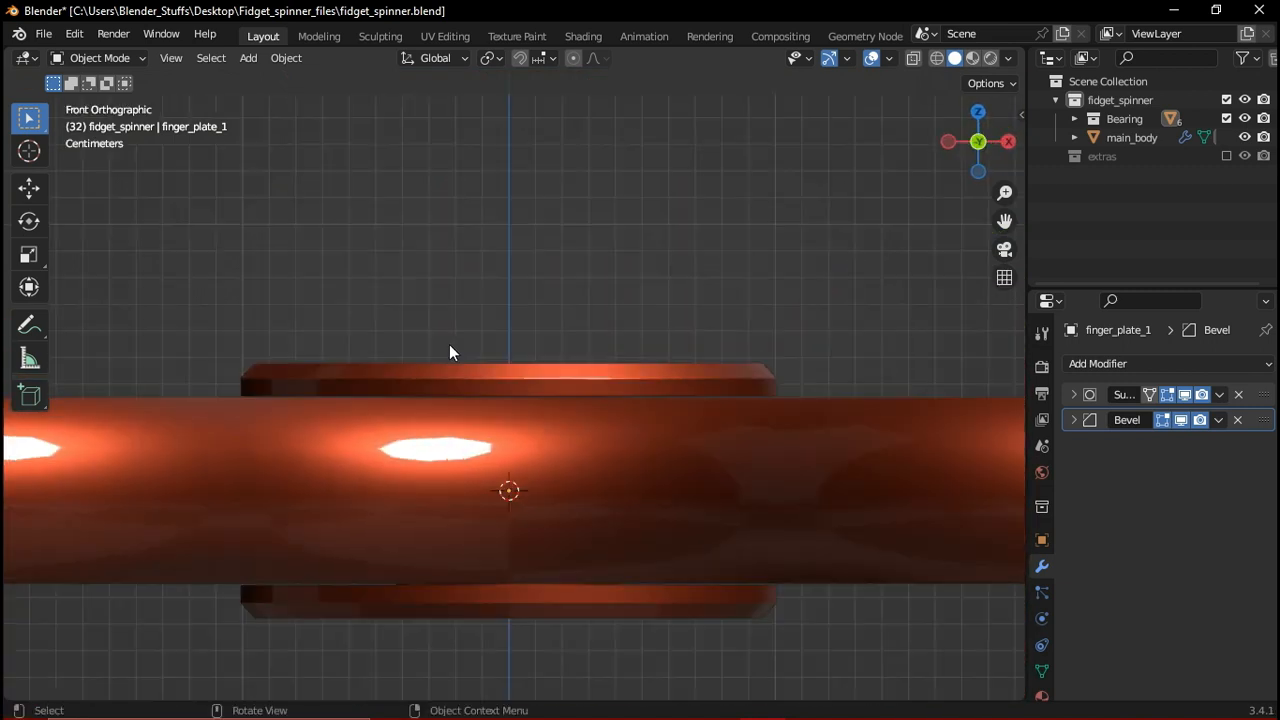
{"action": "scroll", "coordinate": [465, 383], "scroll_direction": "up", "scroll_amount": 5}
{"action": "scroll", "coordinate": [352, 366], "scroll_direction": "up", "scroll_amount": 2}
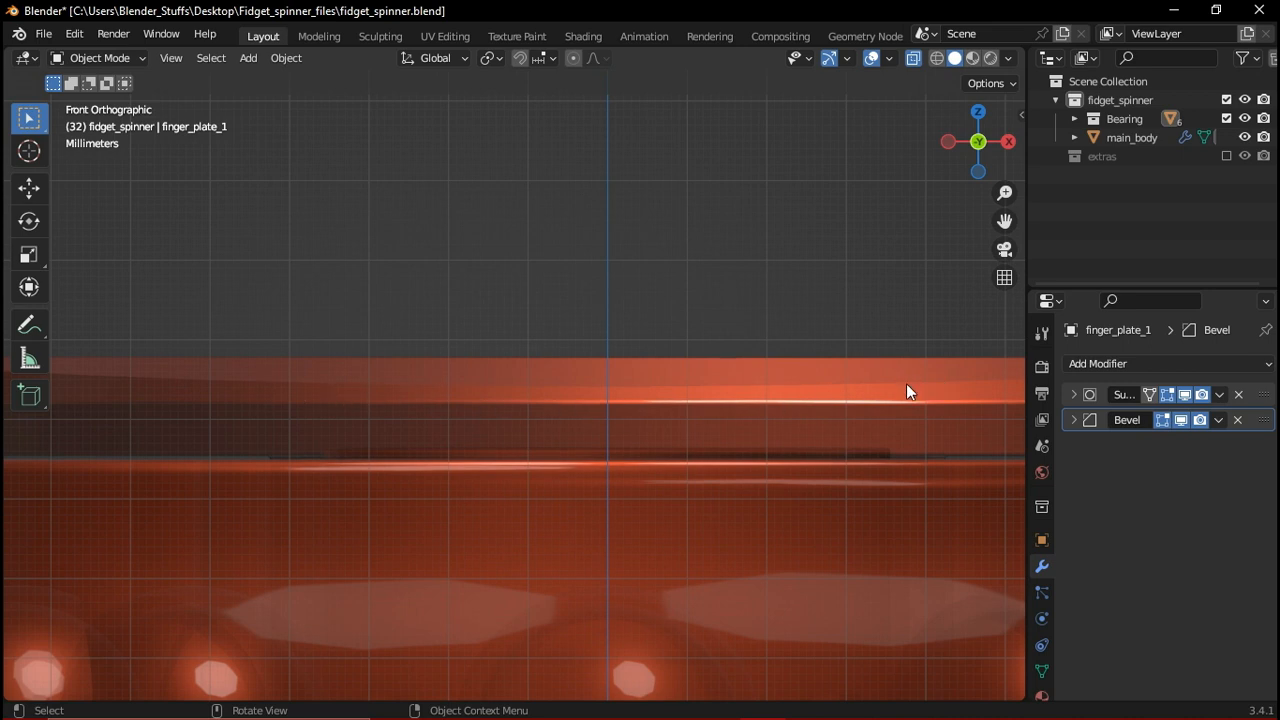
{"action": "scroll", "coordinate": [599, 394], "scroll_direction": "down", "scroll_amount": 2}
{"action": "middle_click_drag", "start_coordinate": [755, 420], "coordinate": [757, 446]}
{"action": "key", "text": "alt+z"}
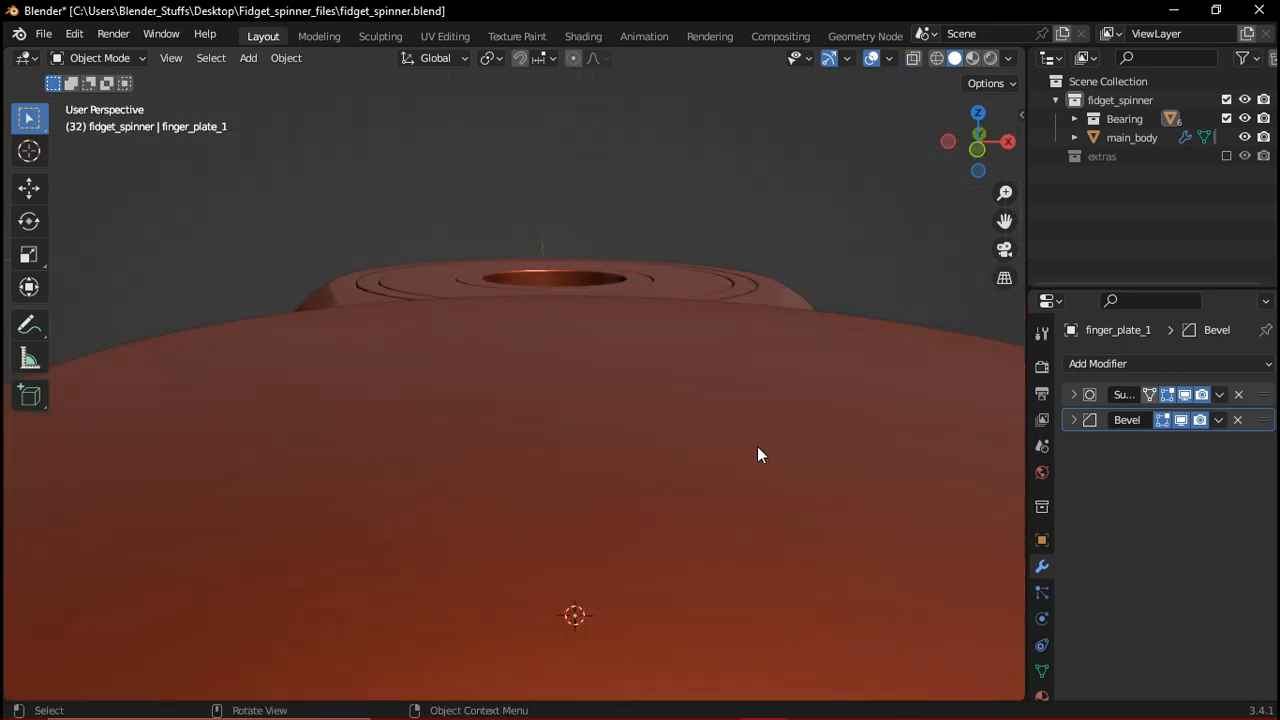
{"action": "scroll", "coordinate": [754, 443], "scroll_direction": "down", "scroll_amount": 2}
{"action": "middle_click_drag", "start_coordinate": [670, 441], "coordinate": [626, 413]}
{"action": "scroll", "coordinate": [637, 411], "scroll_direction": "down", "scroll_amount": 5}
{"action": "middle_click_drag", "start_coordinate": [694, 468], "coordinate": [742, 484]}
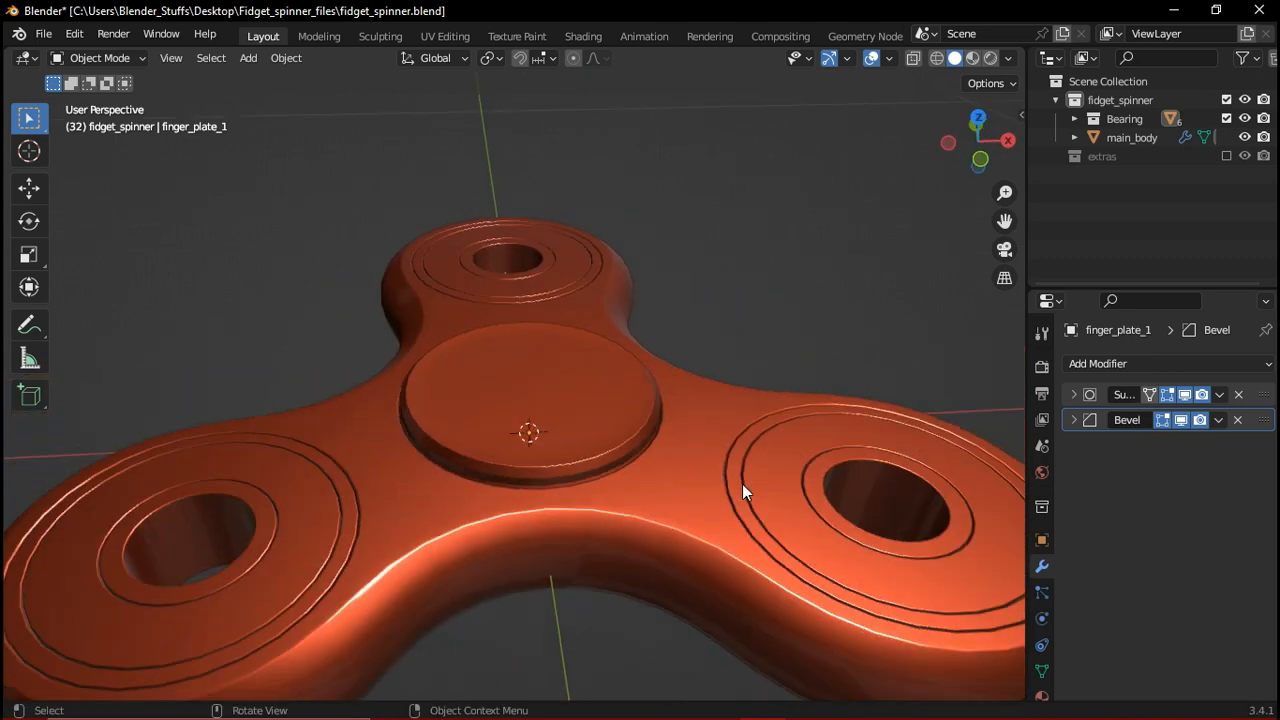
{"action": "scroll", "coordinate": [742, 484], "scroll_direction": "down", "scroll_amount": 3}
Return the viewport lighting to Studio
{"action": "left_click", "coordinate": [1009, 57]}
{"action": "left_click", "coordinate": [930, 151]}
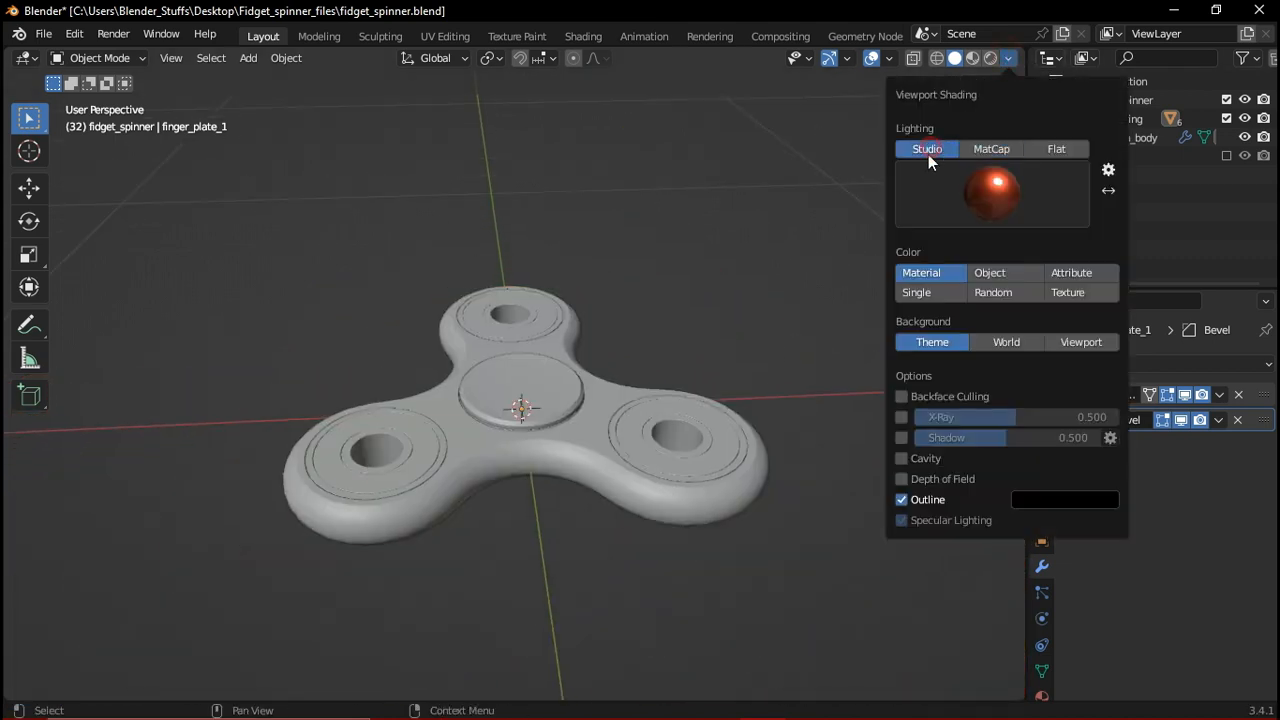
{"action": "scroll", "coordinate": [631, 268], "scroll_direction": "up", "scroll_amount": 3}
{"action": "middle_click_drag", "start_coordinate": [600, 342], "coordinate": [548, 275]}
{"action": "scroll", "coordinate": [545, 387], "scroll_direction": "up", "scroll_amount": 2}
{"action": "middle_click_drag", "start_coordinate": [545, 455], "coordinate": [553, 360]}
{"action": "scroll", "coordinate": [543, 412], "scroll_direction": "down", "scroll_amount": 3}
Delete the old finger plate on the underside of the spinner
{"action": "left_click", "coordinate": [541, 419]}
{"action": "key", "text": "Tab"}
{"action": "mouse_move", "coordinate": [575, 428]}
{"action": "middle_mouse_down"}
{"action": "mouse_move", "coordinate": [569, 406]}
{"action": "mouse_move", "coordinate": [574, 435]}
{"action": "middle_mouse_up"}
{"action": "key", "text": "Tab"}
{"action": "key", "text": "x"}
{"action": "left_click", "coordinate": [498, 440]}
Duplicate the top finger plate in place and rotate the copy 180° about the global Y axis onto the underside
{"action": "middle_click_drag", "start_coordinate": [540, 323], "coordinate": [654, 466]}
{"action": "left_click", "coordinate": [585, 437]}
{"action": "key", "text": "shift+d"}
{"action": "right_click", "coordinate": [669, 450]}
{"action": "key", "text": "r"}
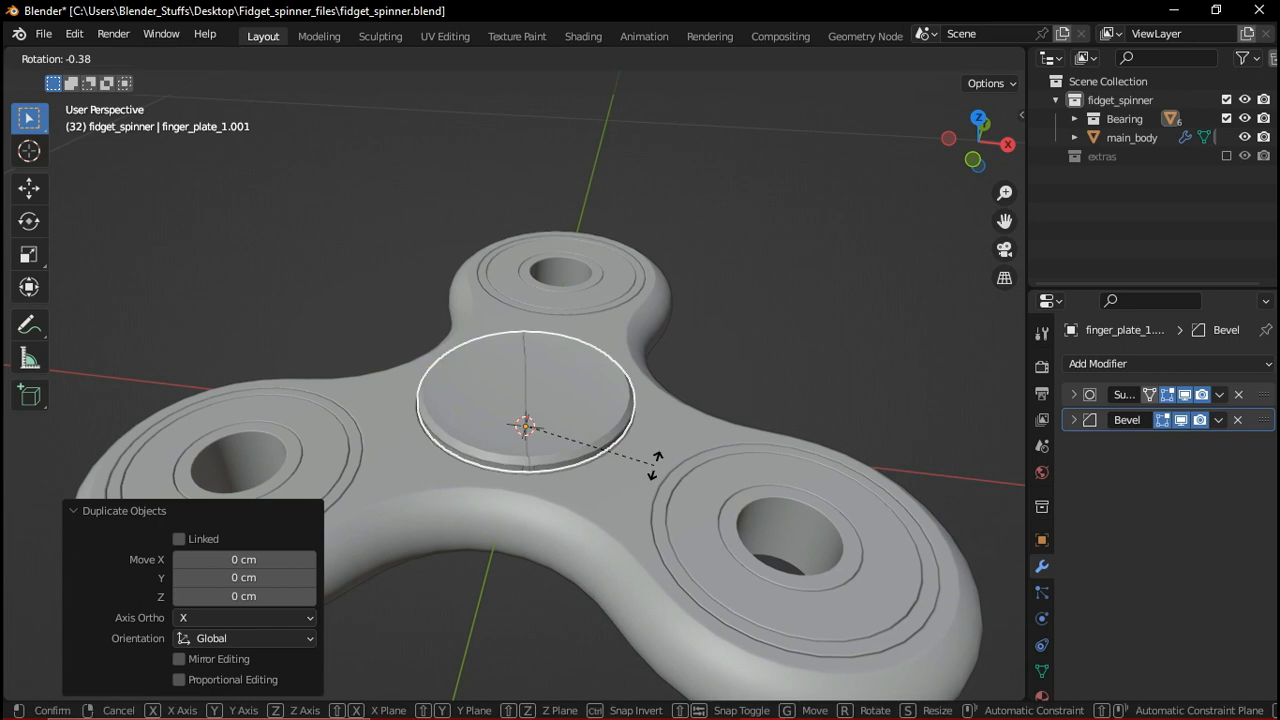
{"action": "key", "text": "y"}
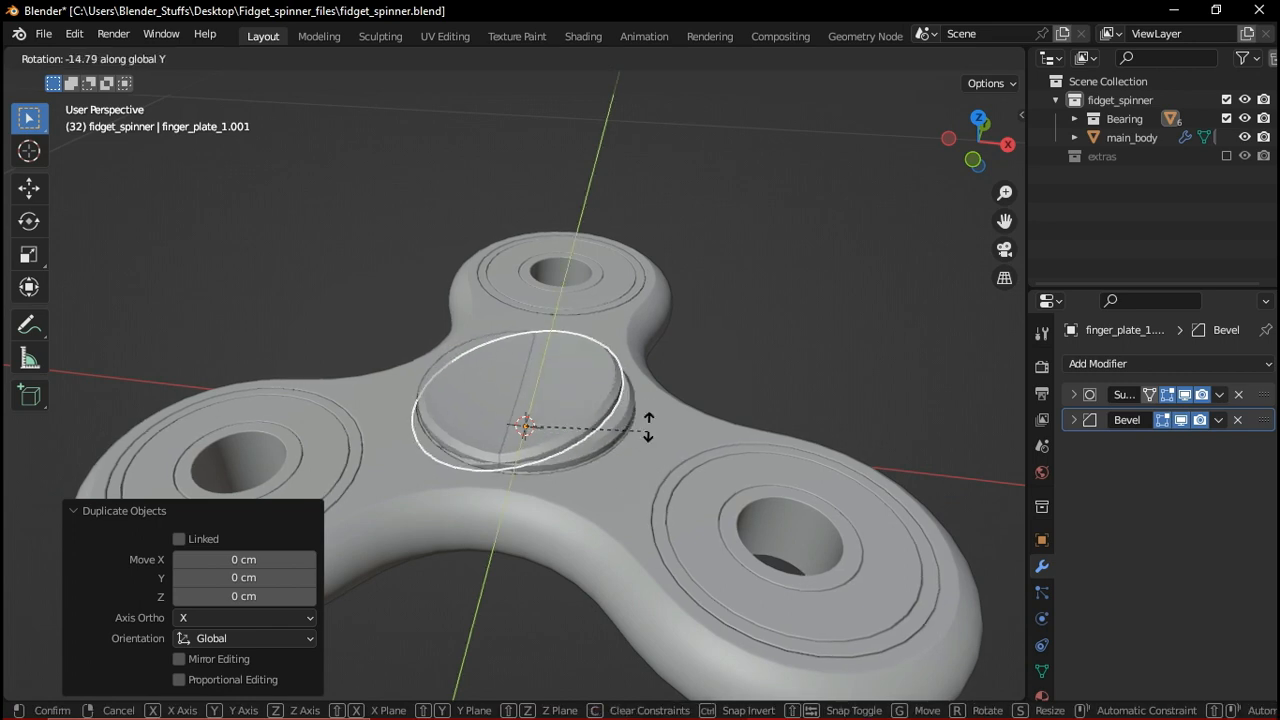
{"action": "type", "text": "1"}
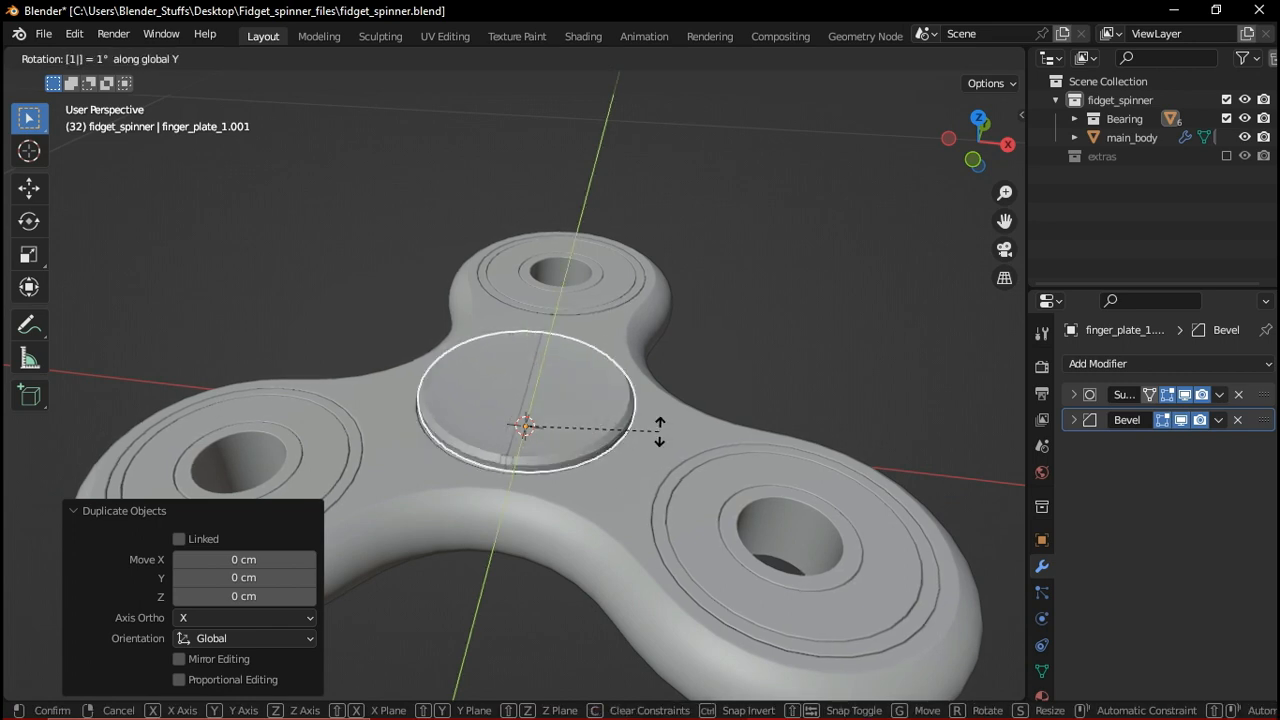
{"action": "type", "text": "80"}
{"action": "key", "text": "Return"}
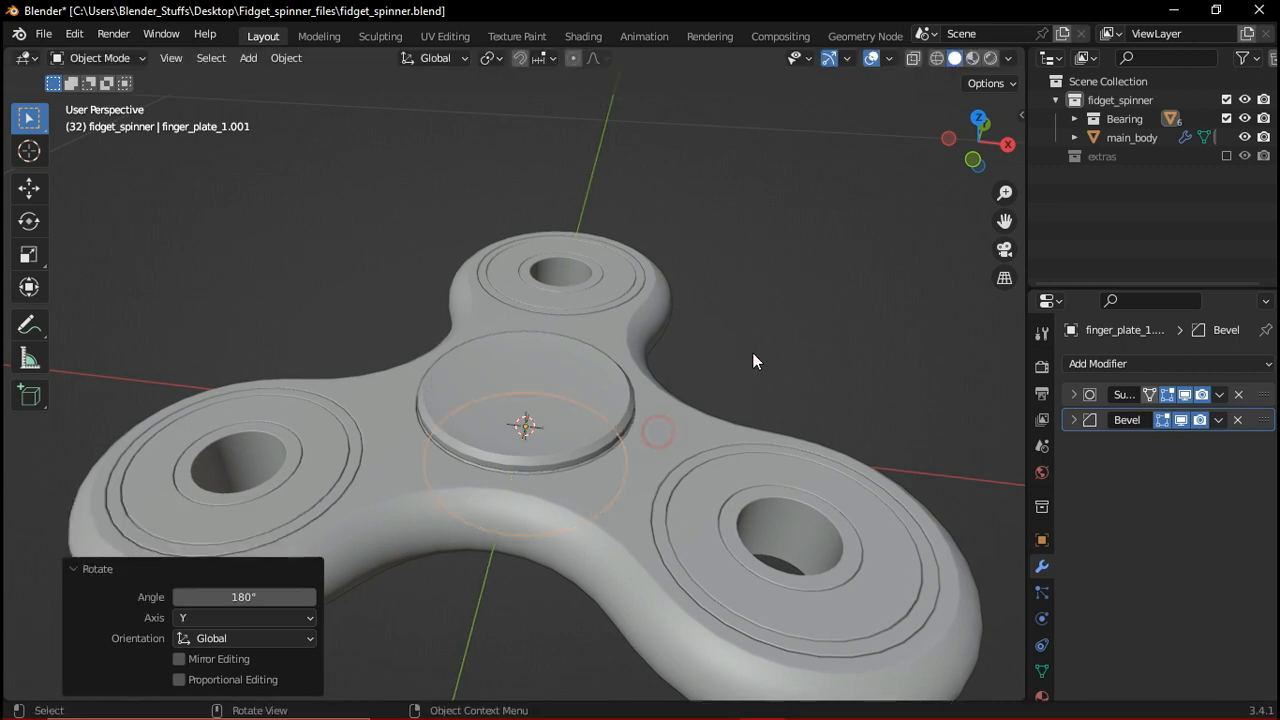
Rename the duplicated finger plate on the spinner's underside as finger_plate_2
{"action": "middle_click_drag", "start_coordinate": [695, 405], "coordinate": [566, 442]}
{"action": "left_click", "coordinate": [566, 442]}
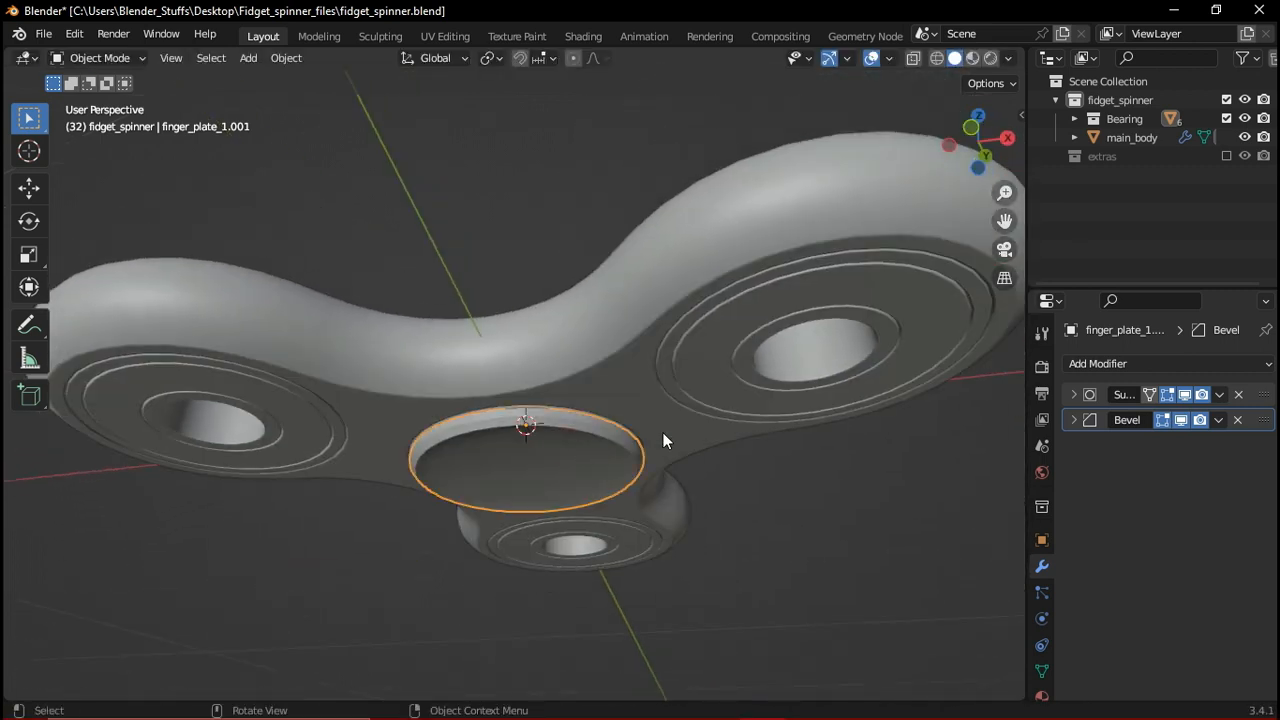
{"action": "left_click", "coordinate": [1074, 118]}
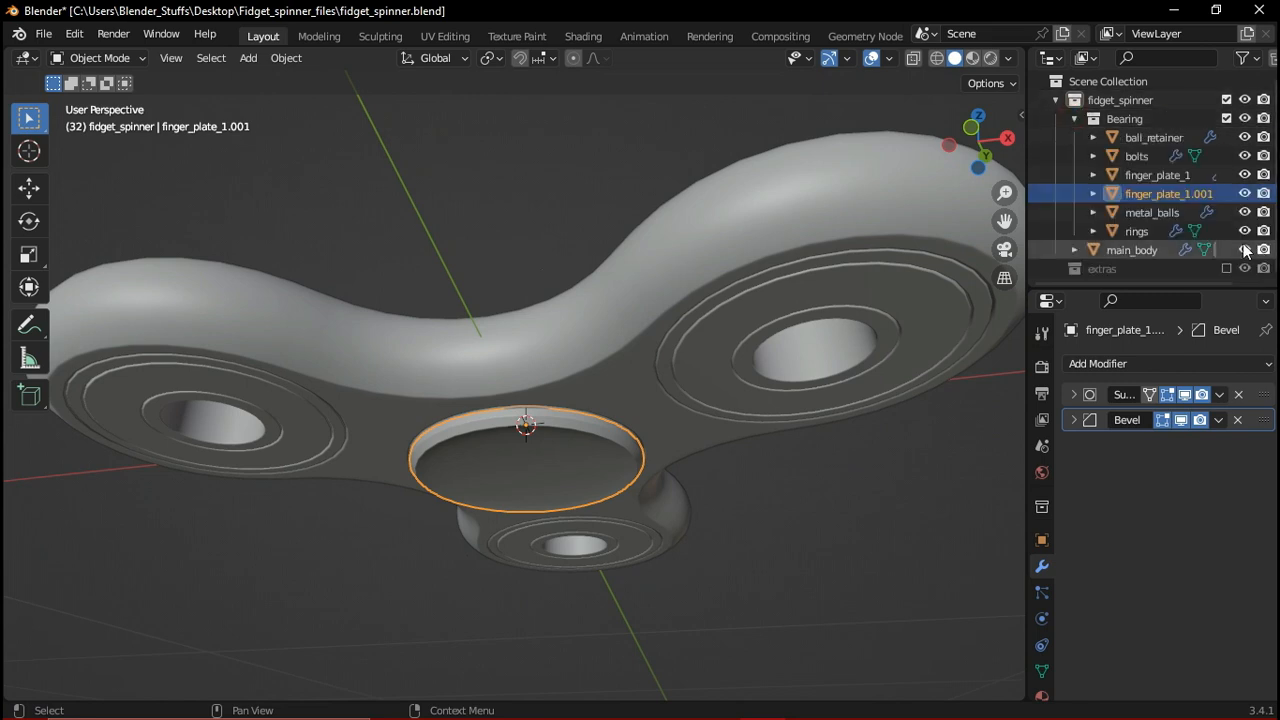
{"action": "double_click", "coordinate": [1187, 199]}
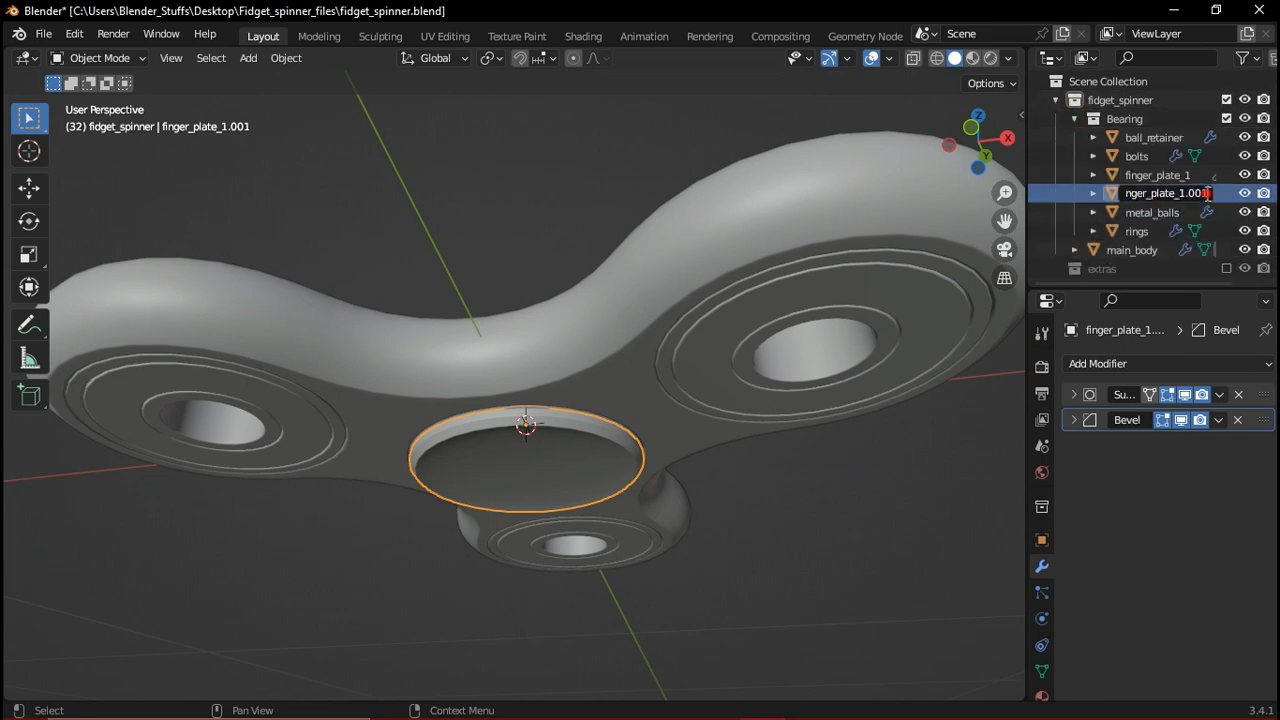
{"action": "key", "text": "BackSpace"}
{"action": "key", "text": "BackSpace"}
{"action": "key", "text": "BackSpace"}
{"action": "key", "text": "BackSpace"}
{"action": "type", "text": "2"}
{"action": "key", "text": "Return"}
Deselect the underside finger plate and select the spinner's main body, leaving it in place
{"action": "scroll", "coordinate": [789, 267], "scroll_direction": "down", "scroll_amount": 3}
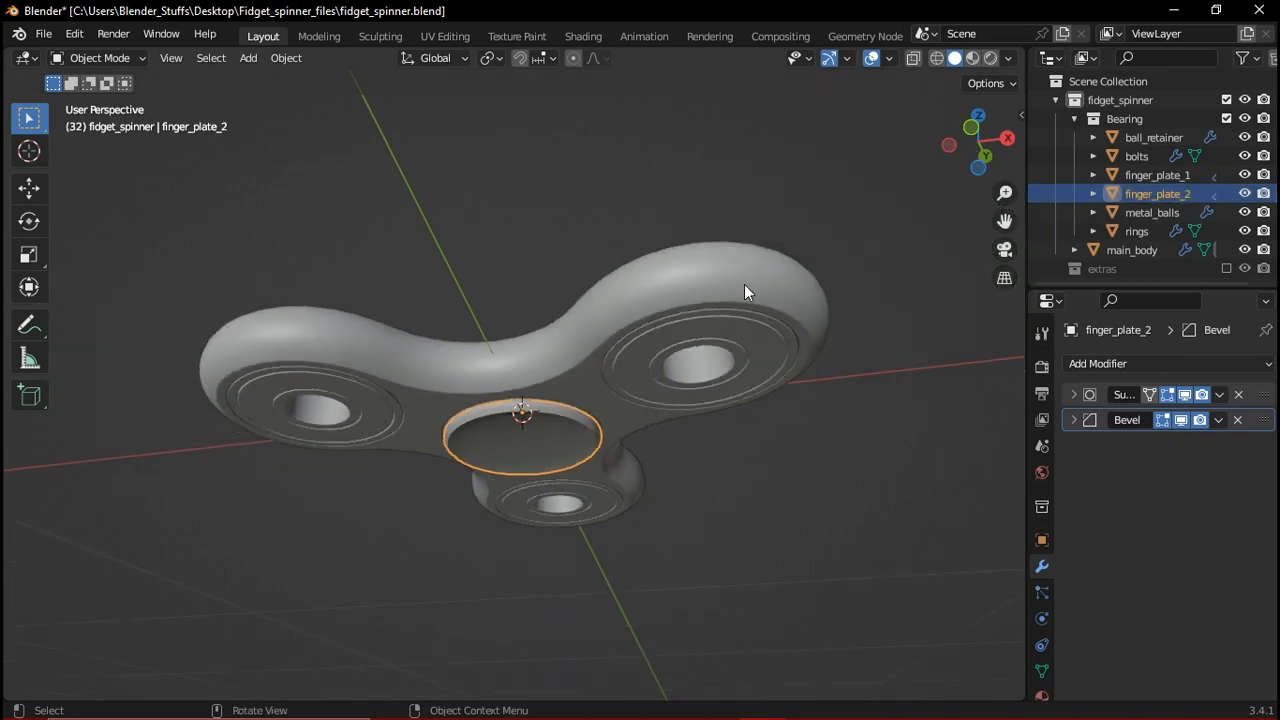
{"action": "left_click", "coordinate": [716, 222]}
{"action": "middle_click_drag", "start_coordinate": [714, 177], "coordinate": [720, 403]}
{"action": "left_click", "coordinate": [786, 471]}
{"action": "key", "text": "g"}
{"action": "right_click", "coordinate": [763, 435]}
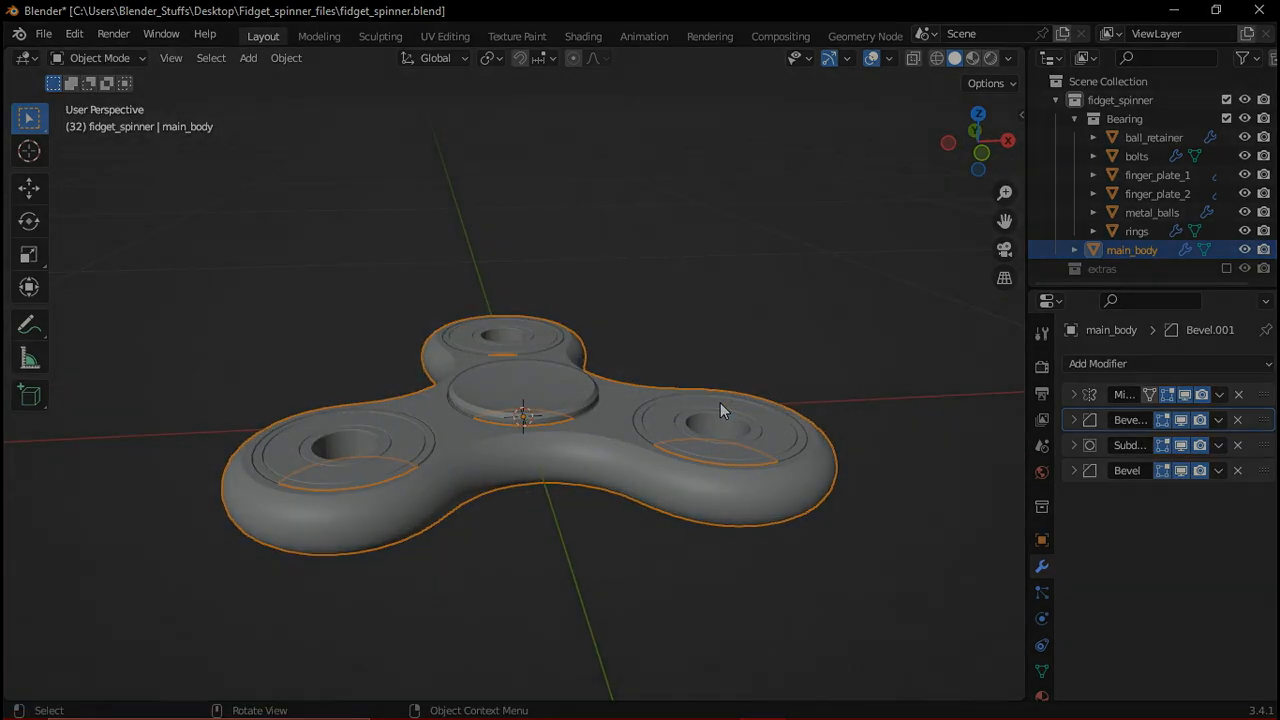